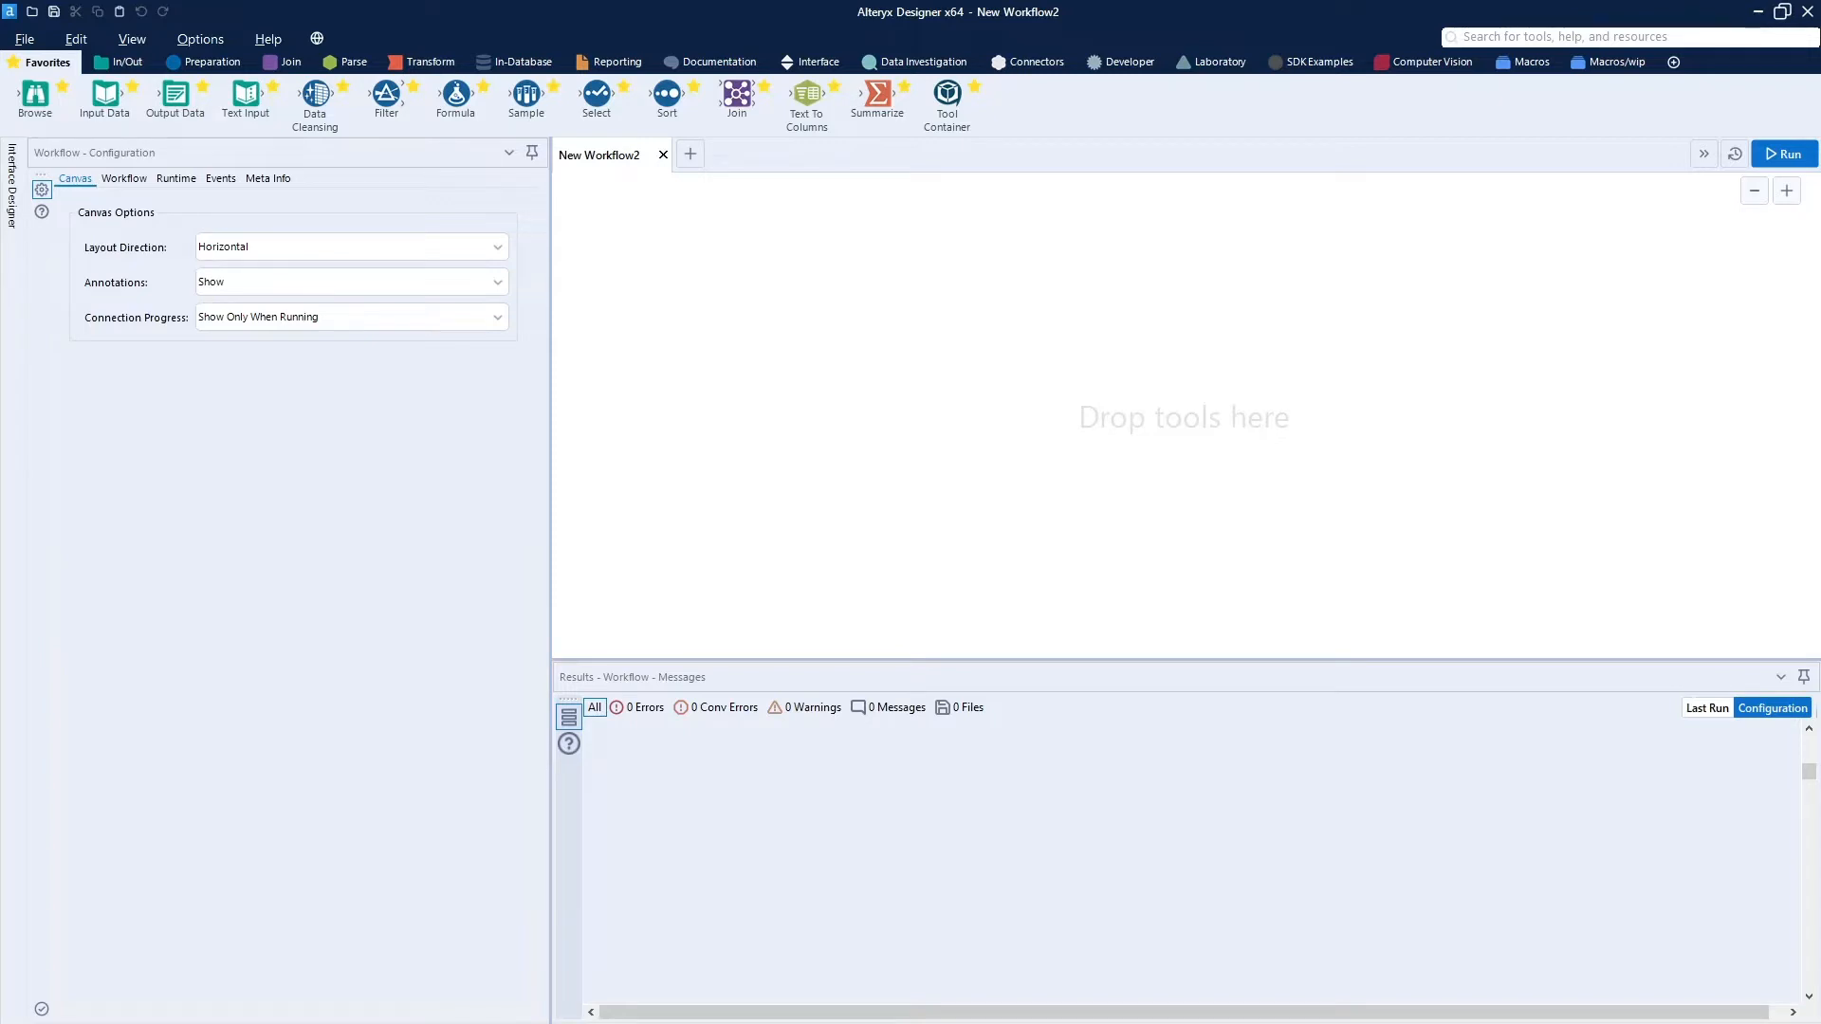
Switch to MySQL Workbench, maximize its window, and run the query "select * from CostumeDim".
{"action": "left_click_drag", "start_coordinate": [0, 169], "coordinate": [887, 18]}
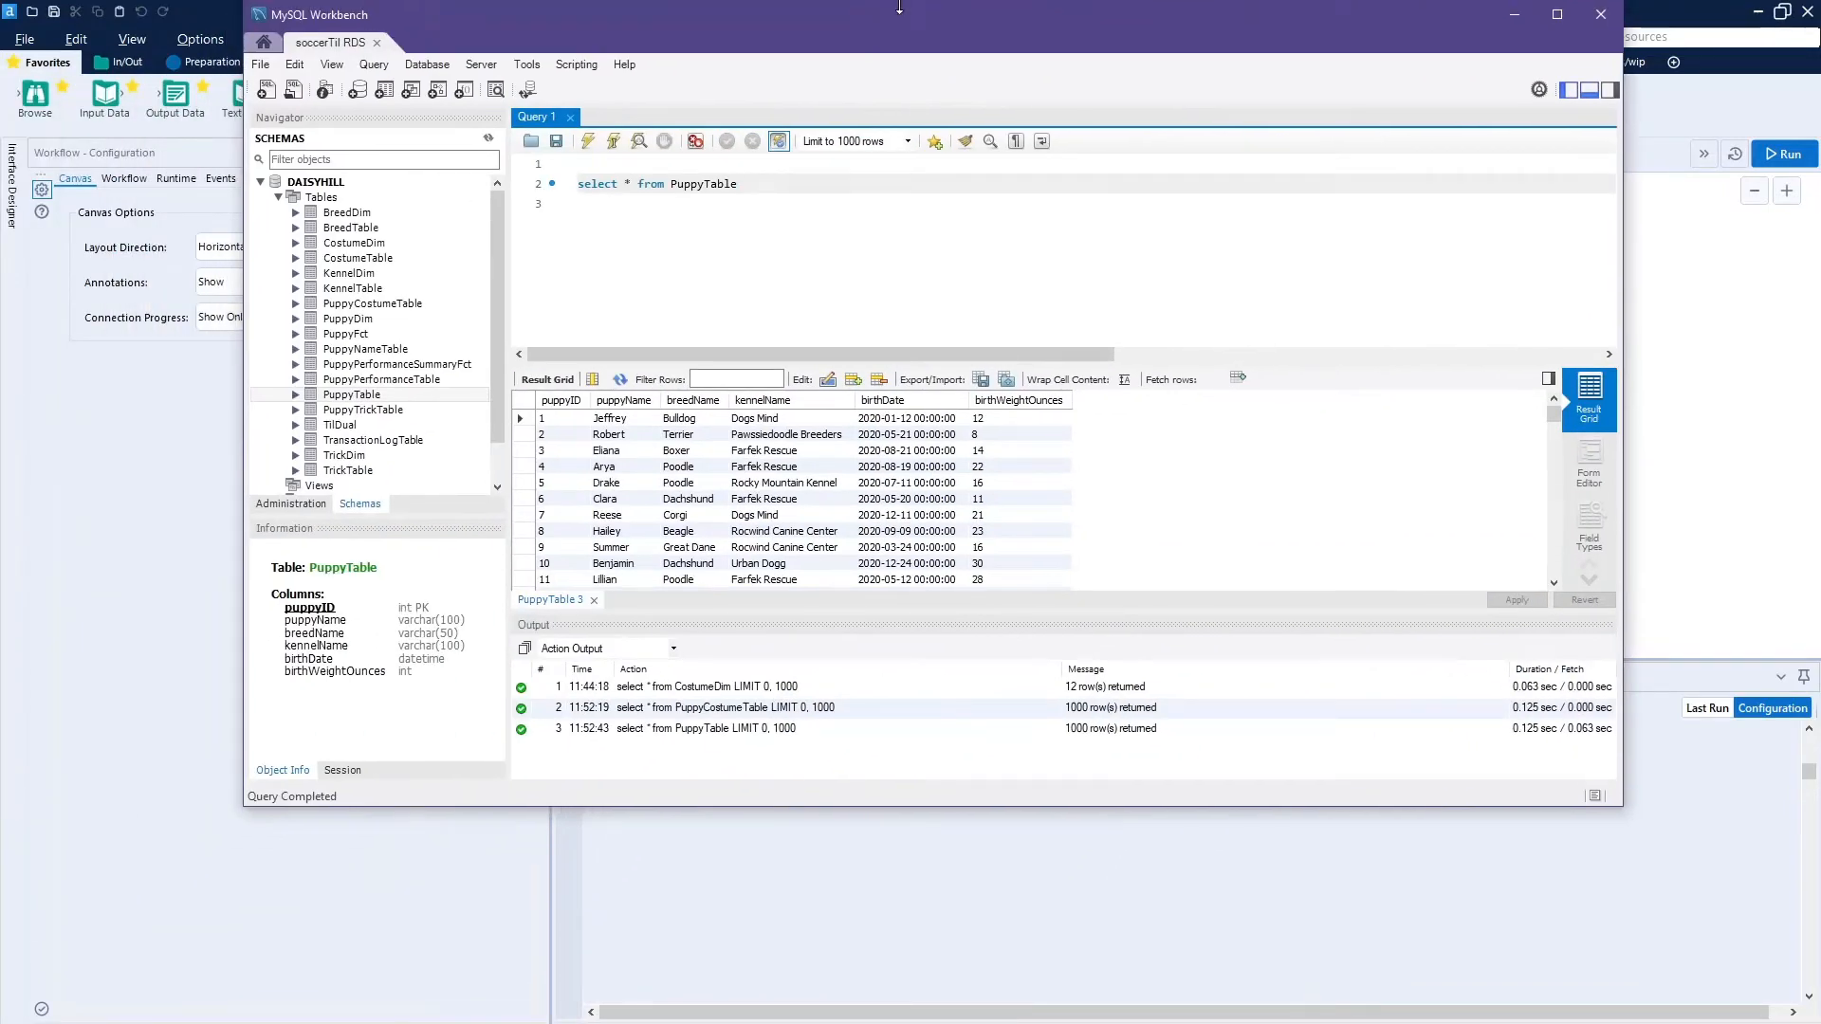
{"action": "double_click", "coordinate": [891, 25]}
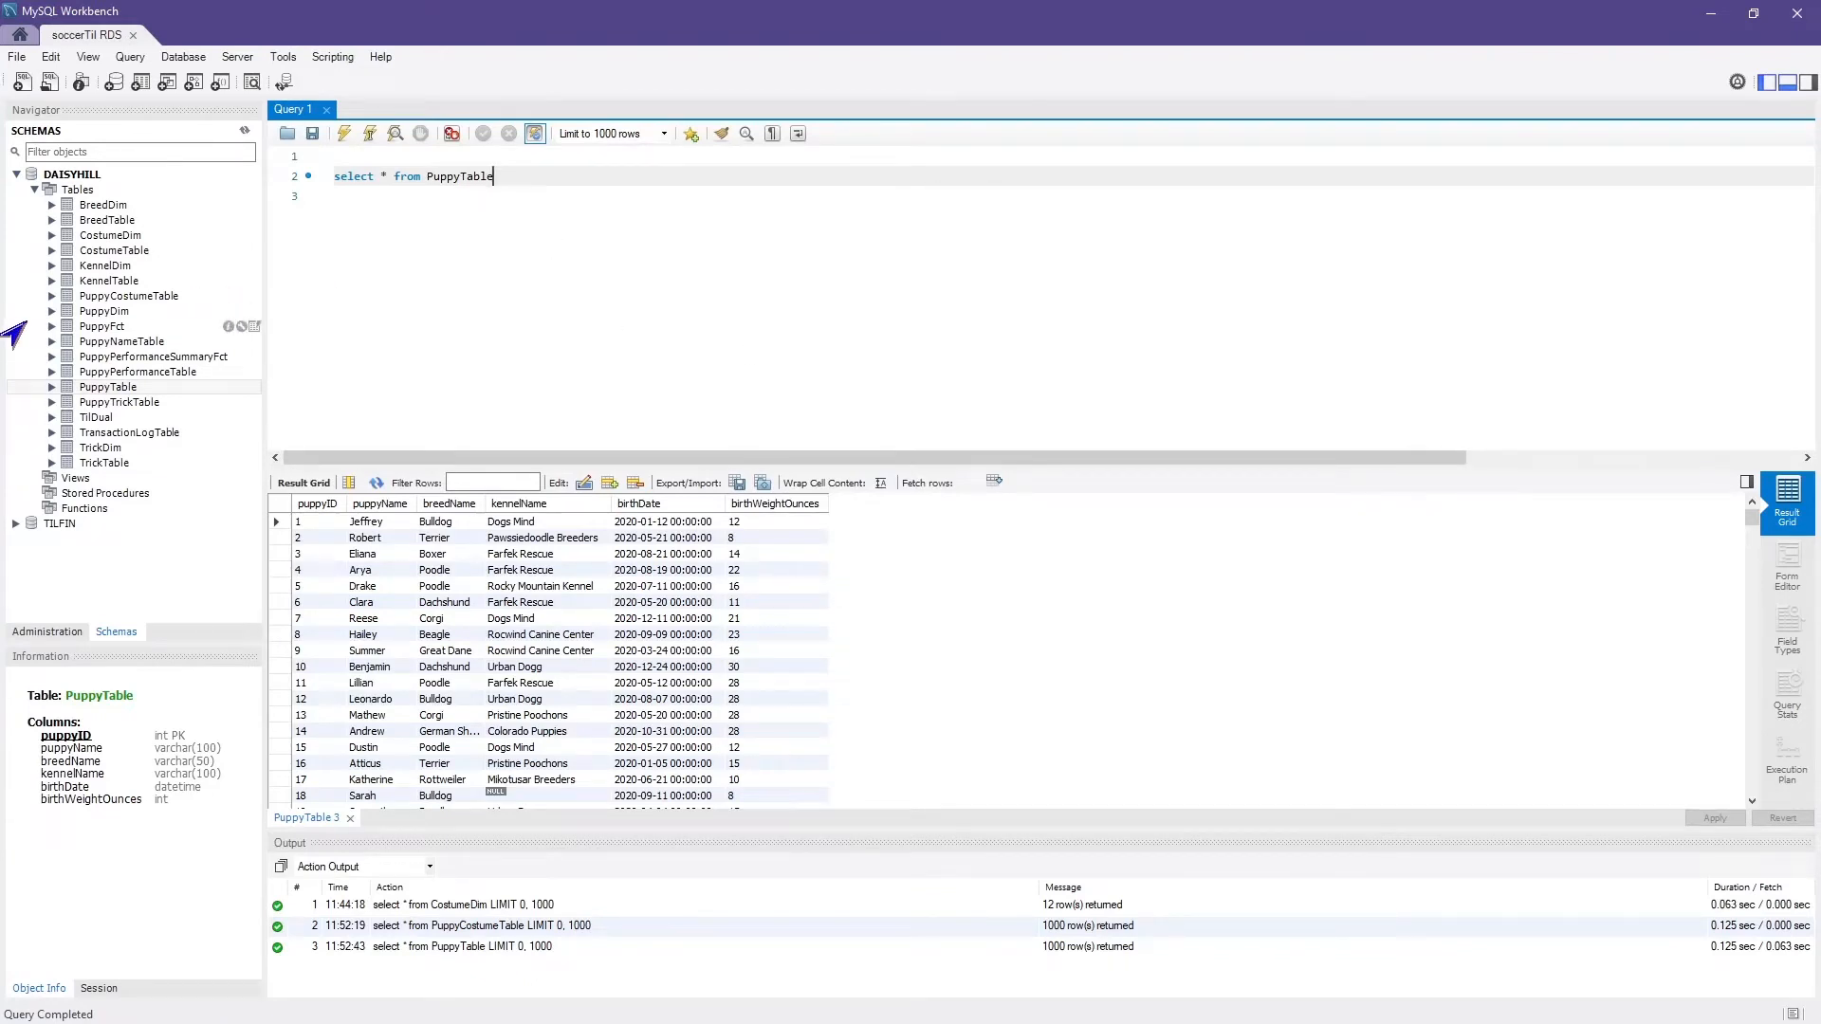
{"action": "double_click", "coordinate": [457, 175]}
{"action": "key", "text": "BackSpace"}
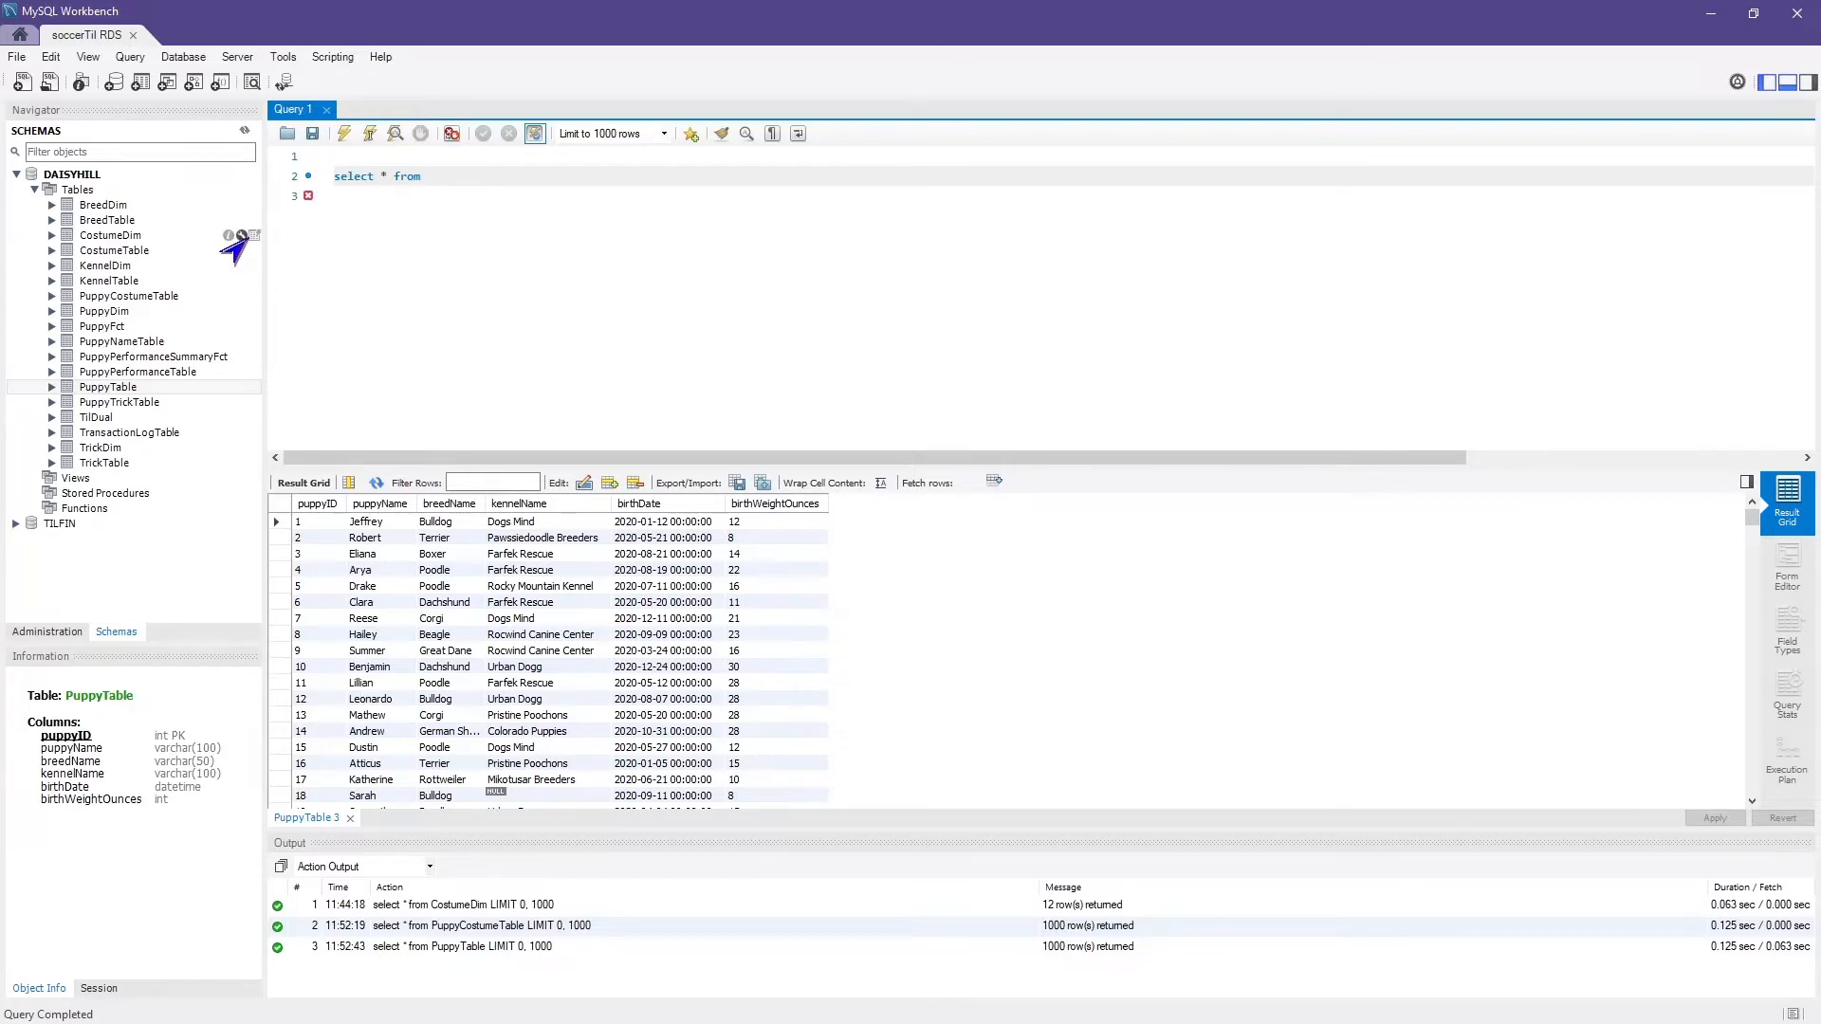
{"action": "left_click_drag", "start_coordinate": [99, 235], "coordinate": [324, 173]}
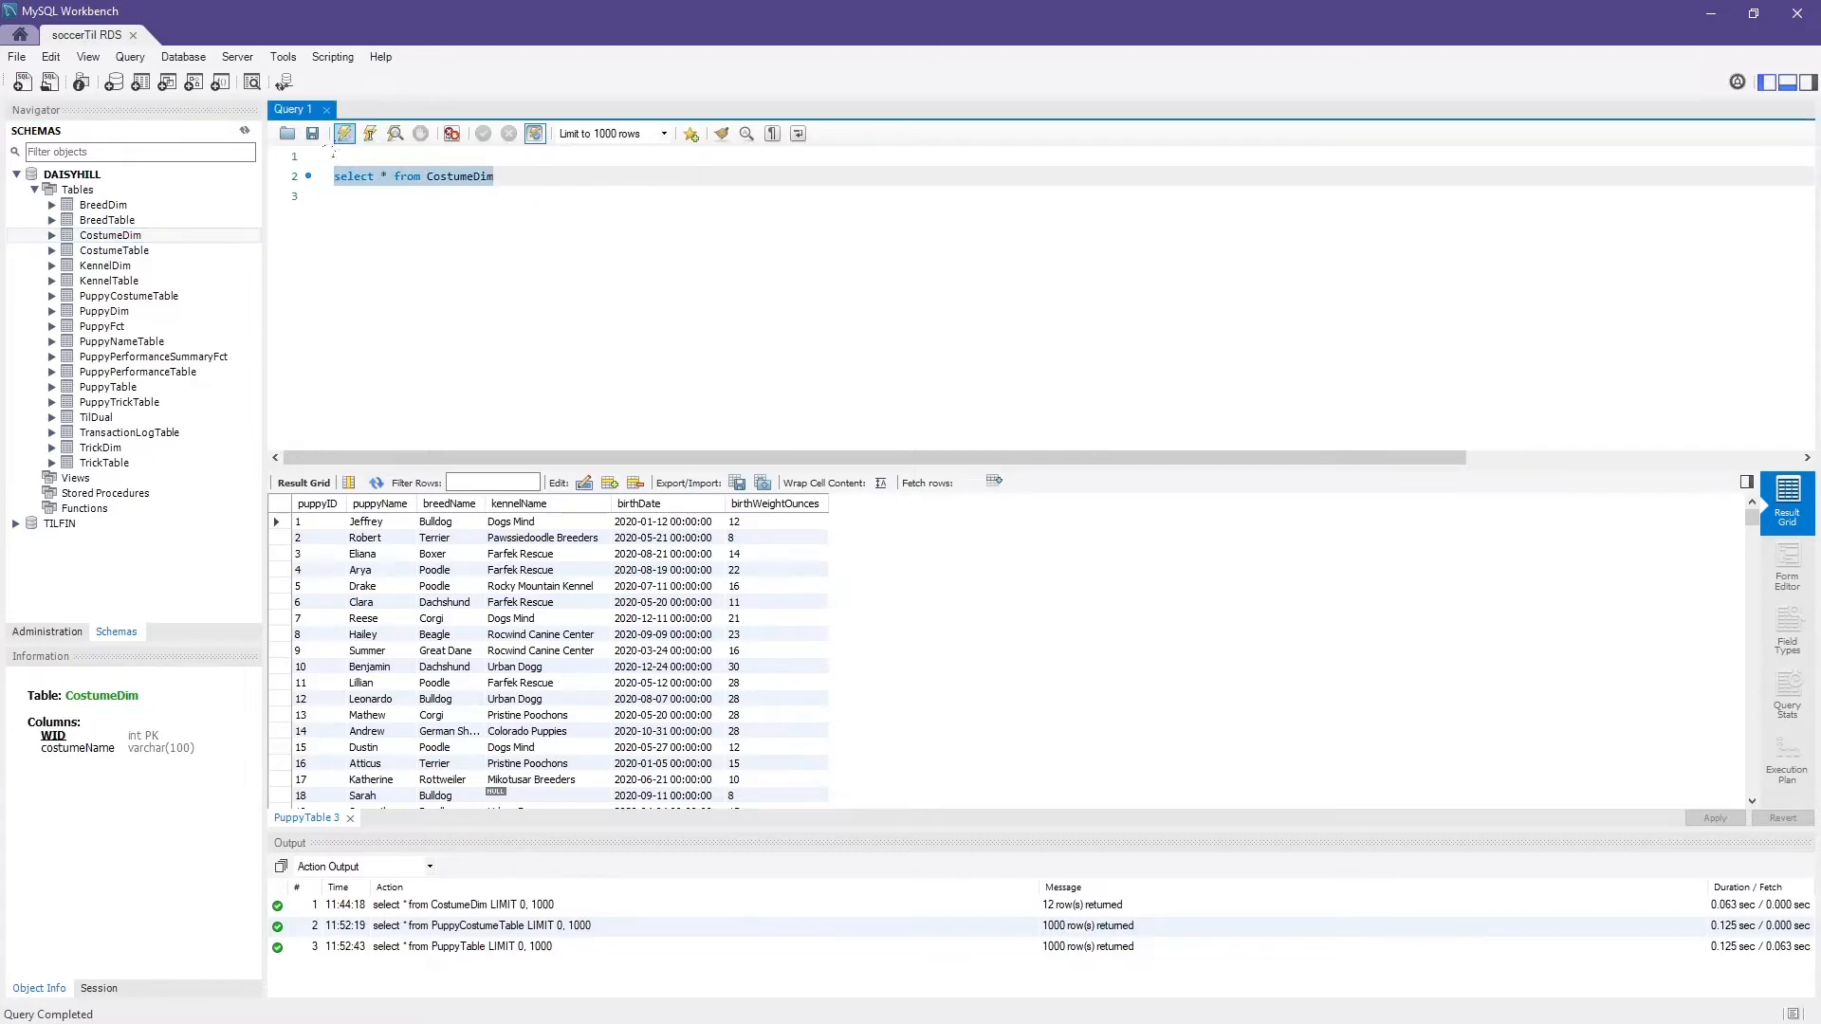
{"action": "left_click", "coordinate": [345, 133]}
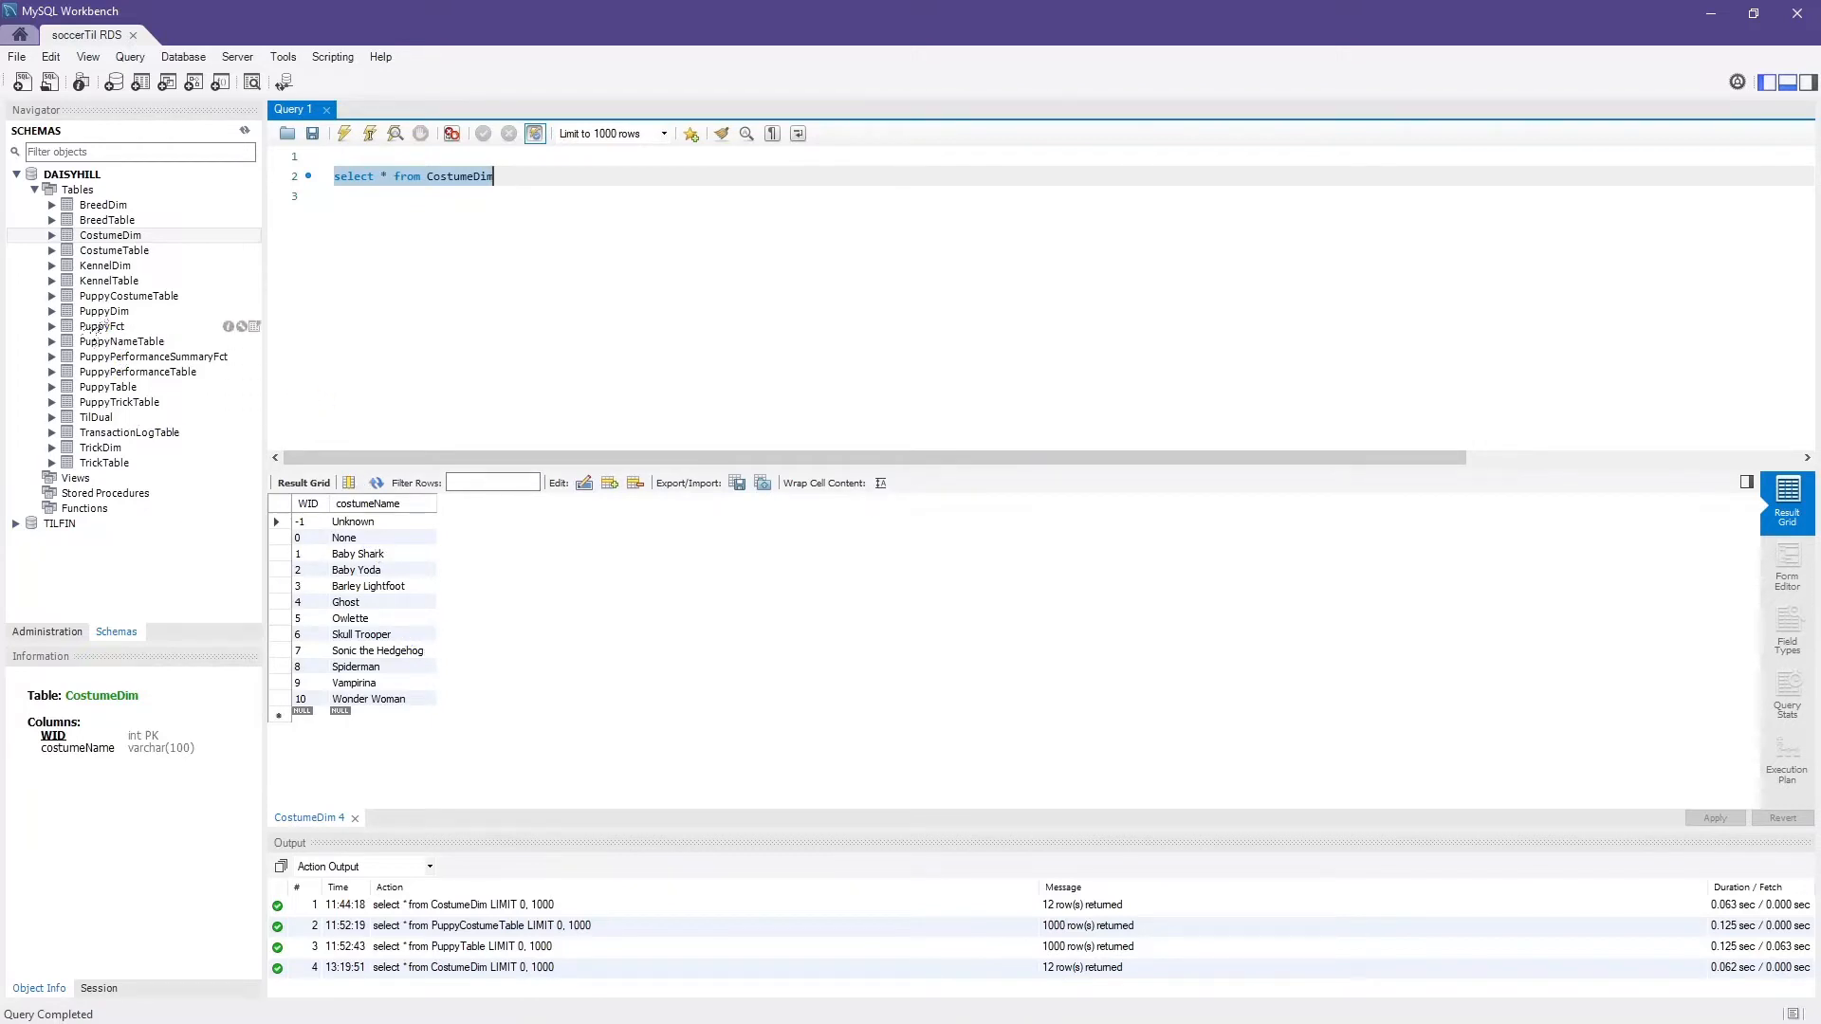
Change the query to "select * from PuppyDim" and run it.
{"action": "double_click", "coordinate": [468, 176]}
{"action": "type", "text": "P"}
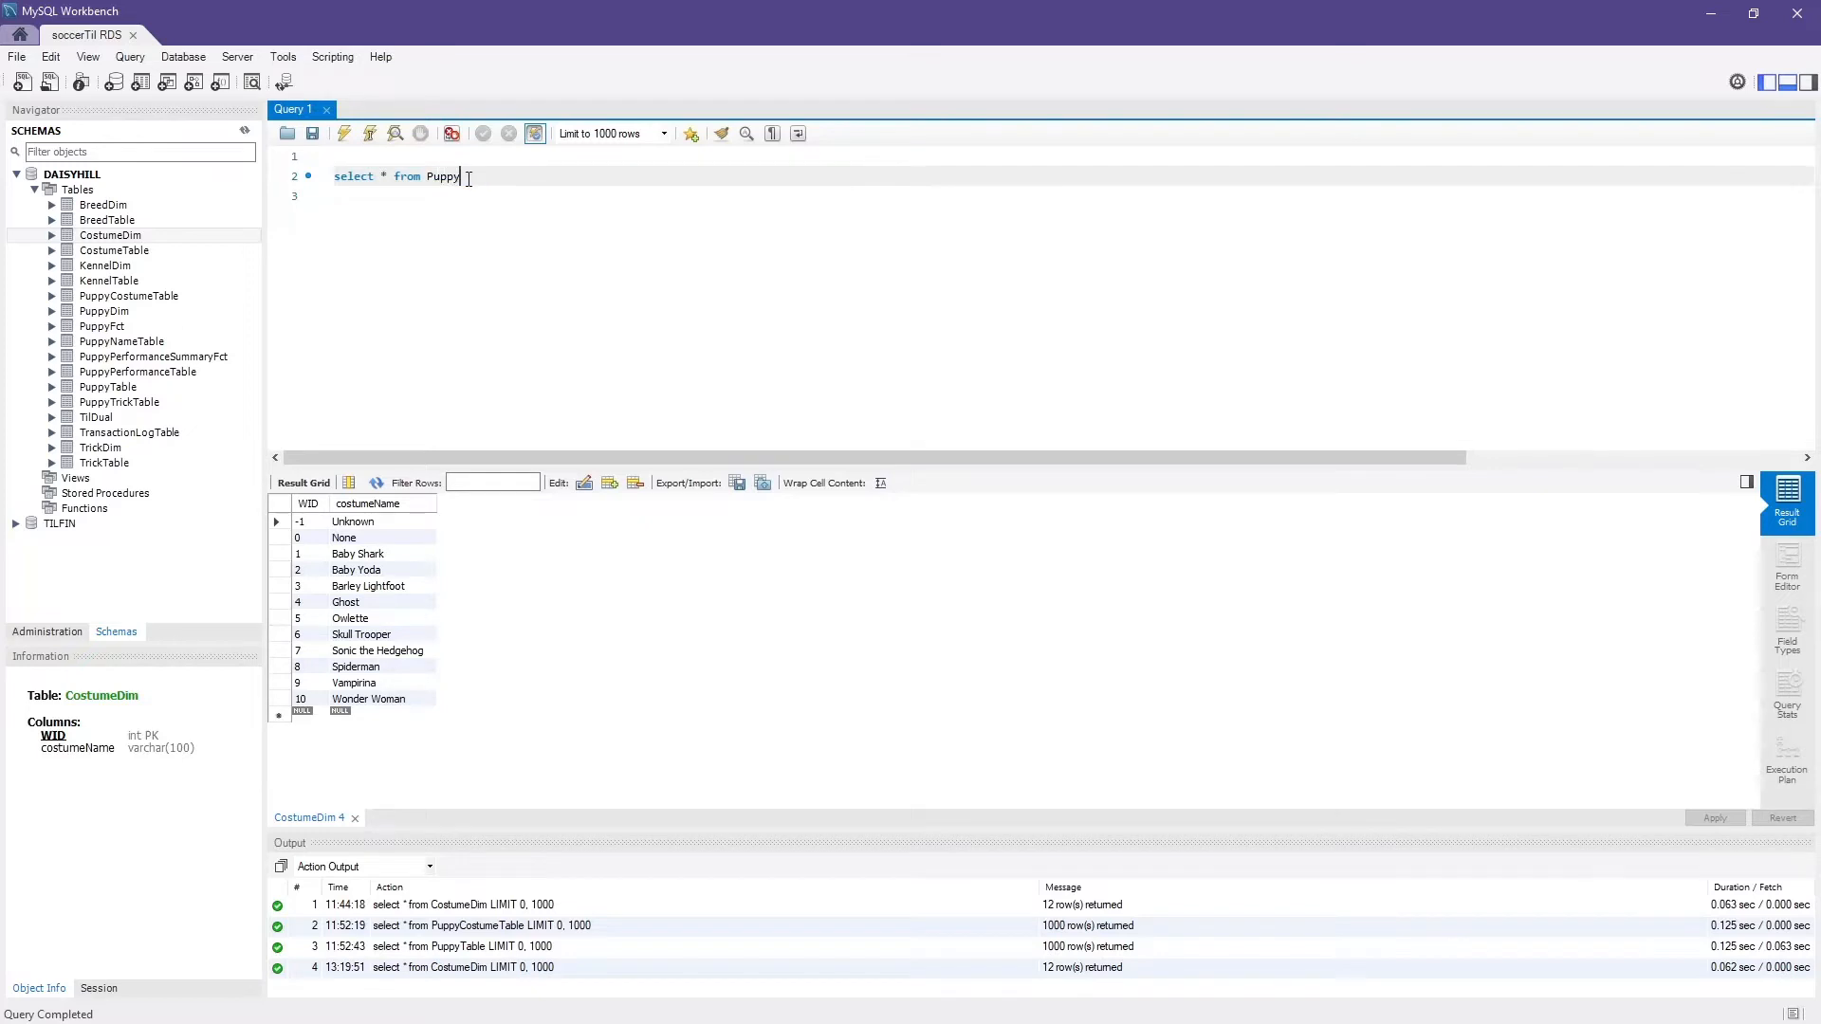
{"action": "type", "text": "uppyDim"}
{"action": "left_click", "coordinate": [342, 137]}
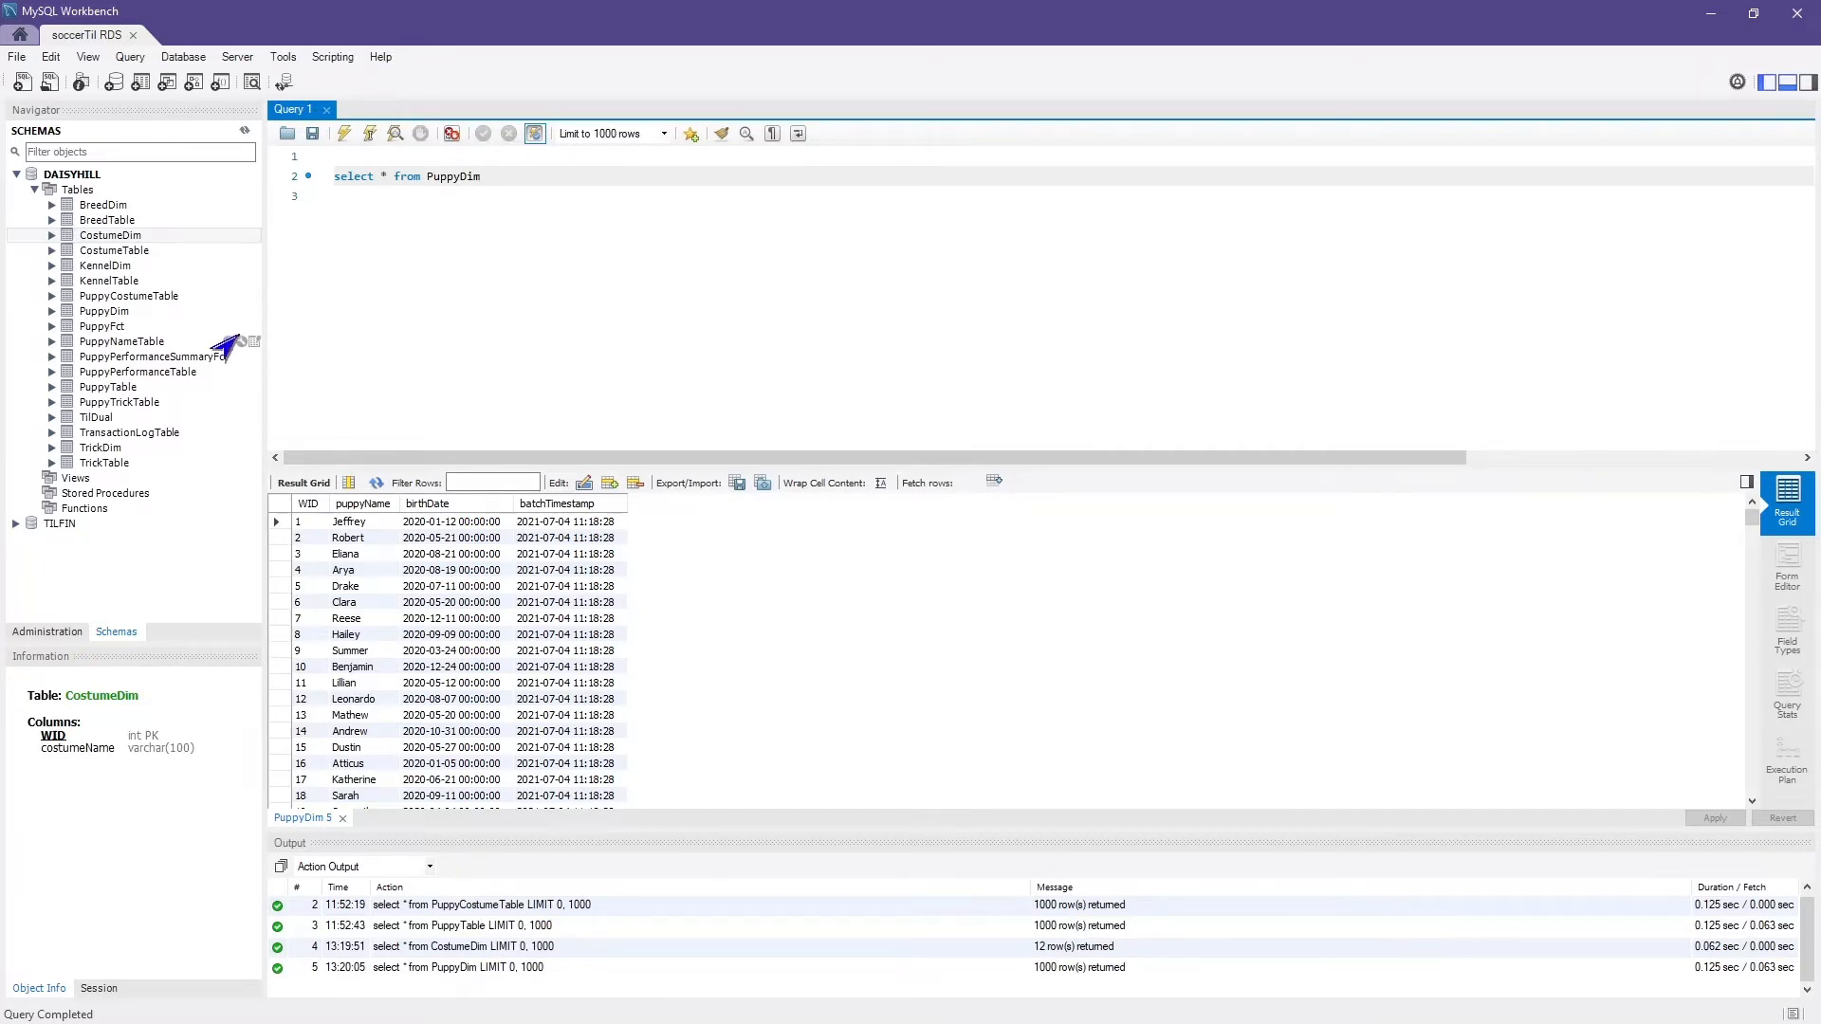
Change the query to "select * from PuppyTable" and run it.
{"action": "double_click", "coordinate": [454, 181]}
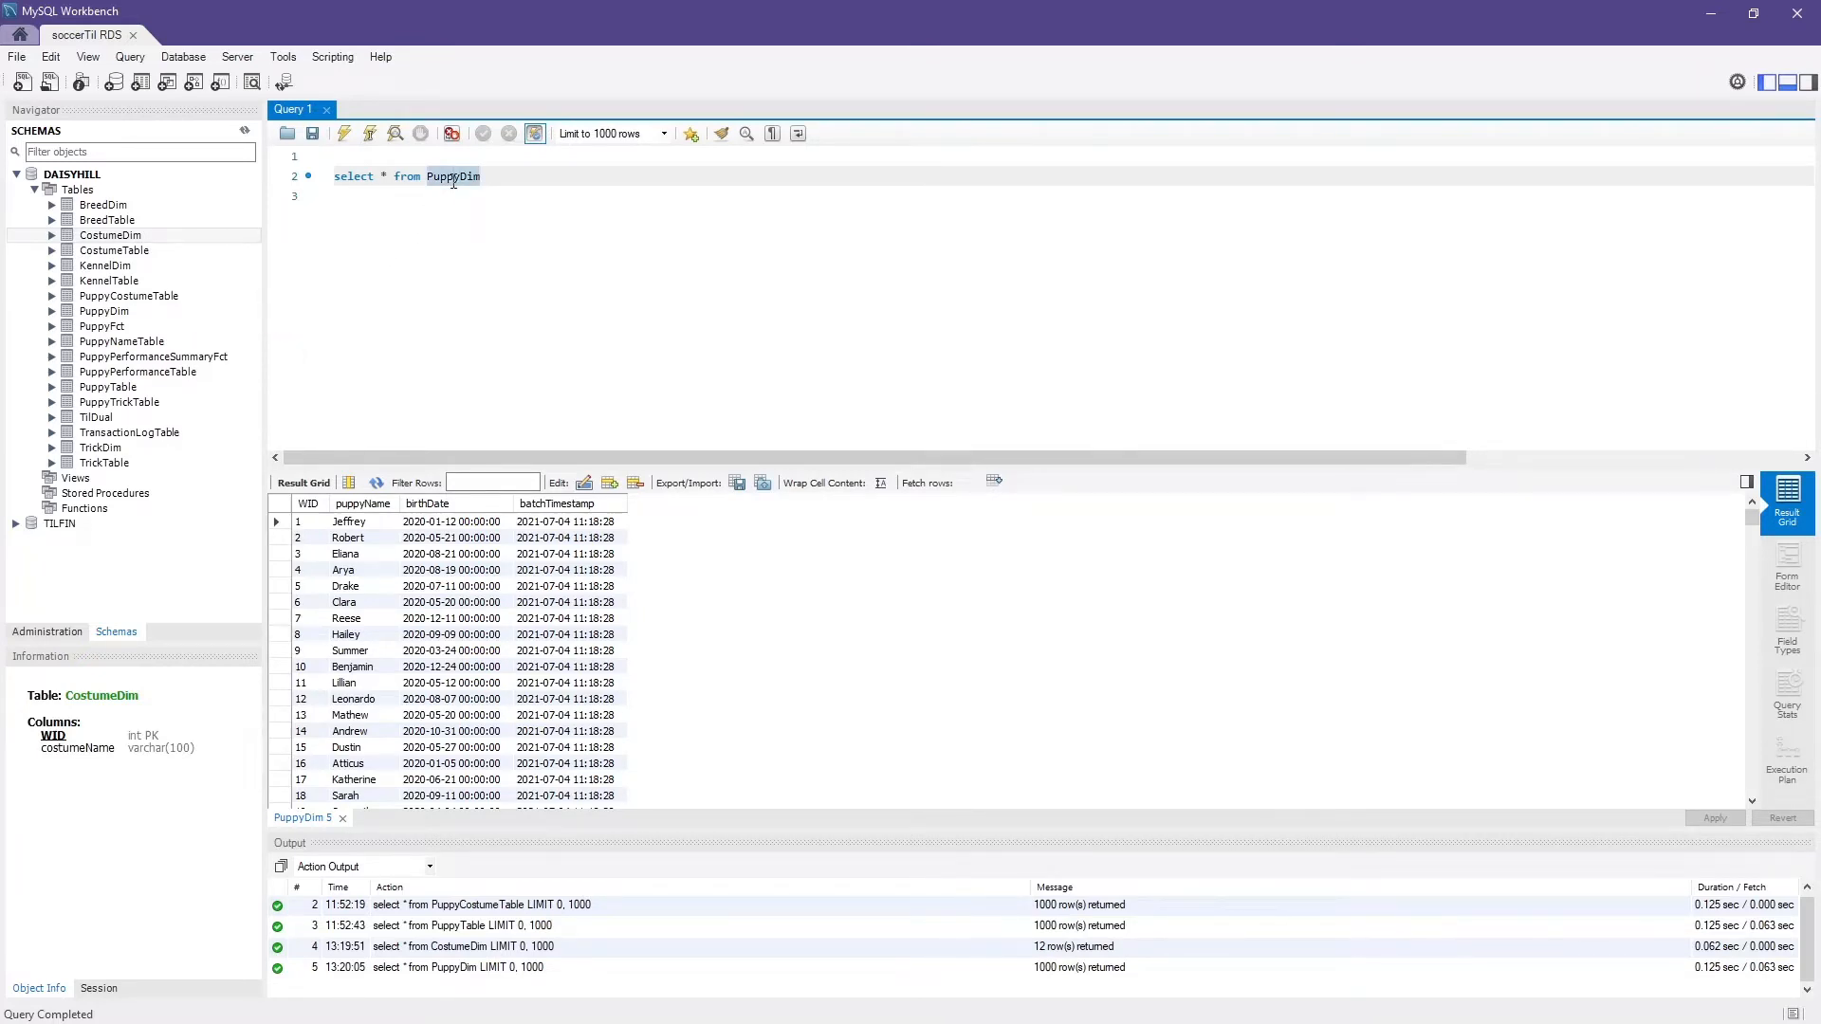
{"action": "type", "text": "PuppyTable"}
{"action": "left_click", "coordinate": [359, 266]}
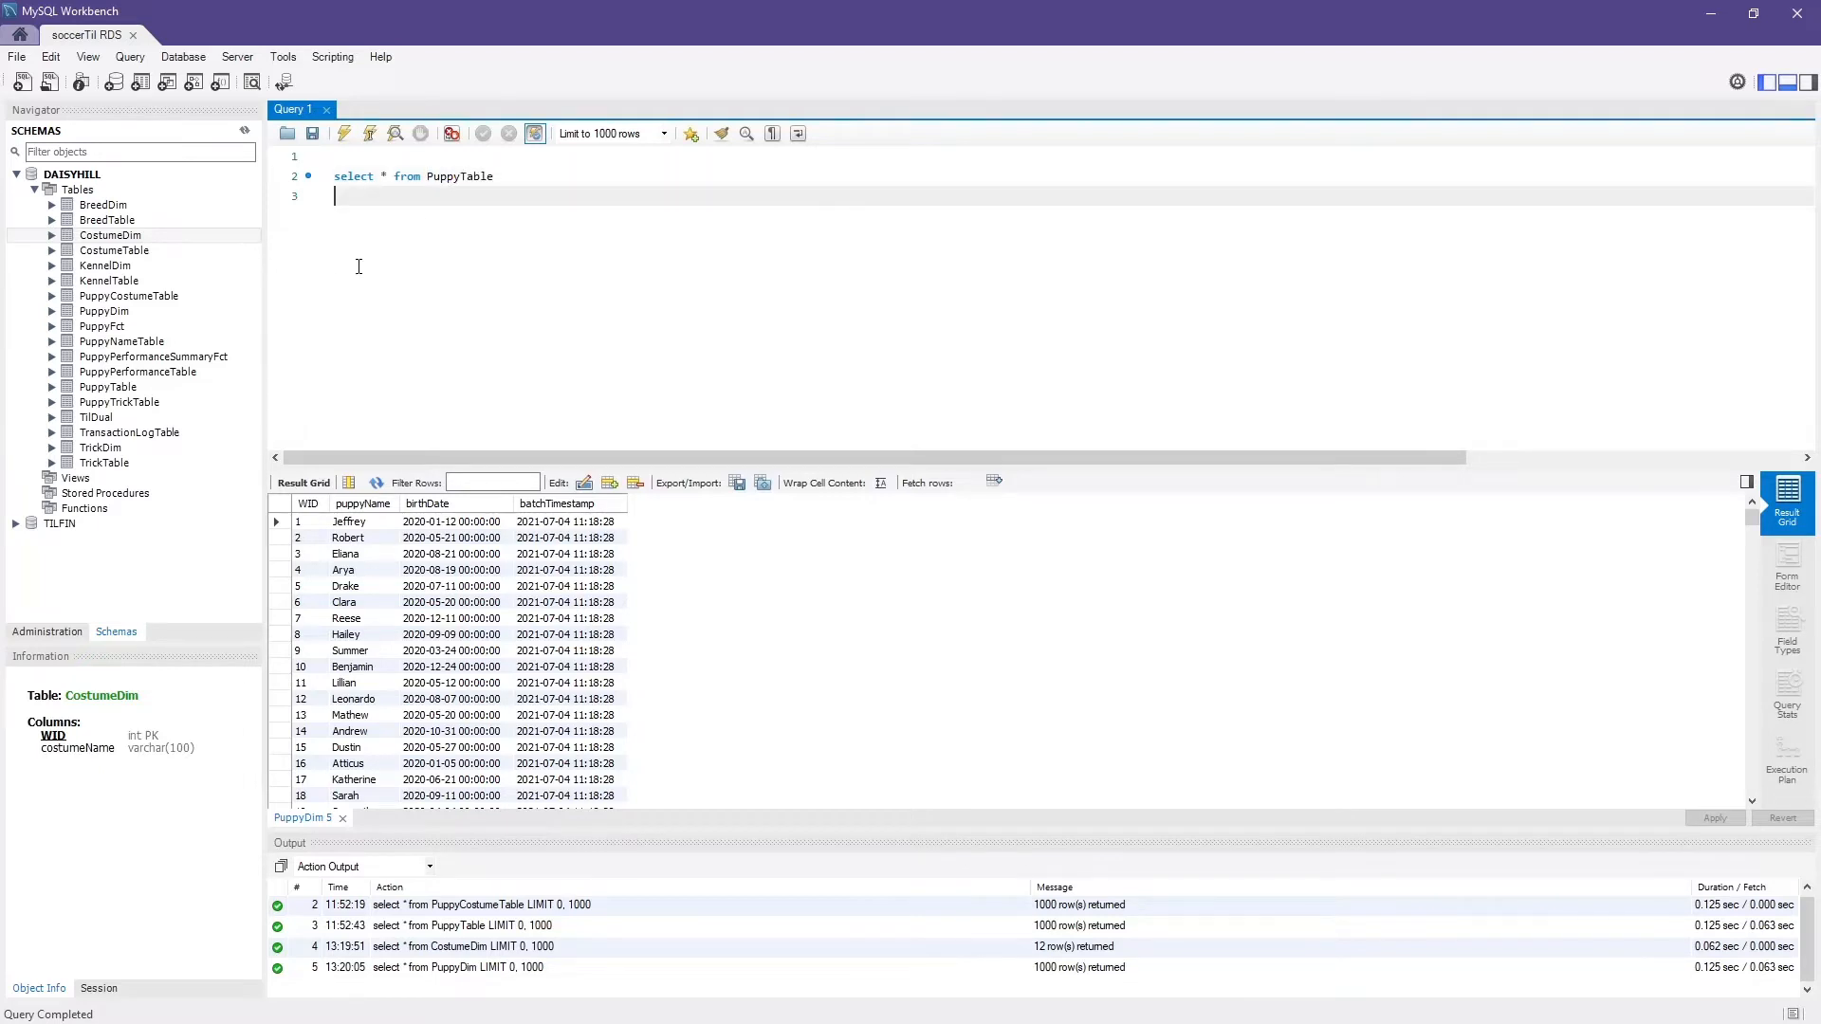
{"action": "left_click", "coordinate": [343, 134]}
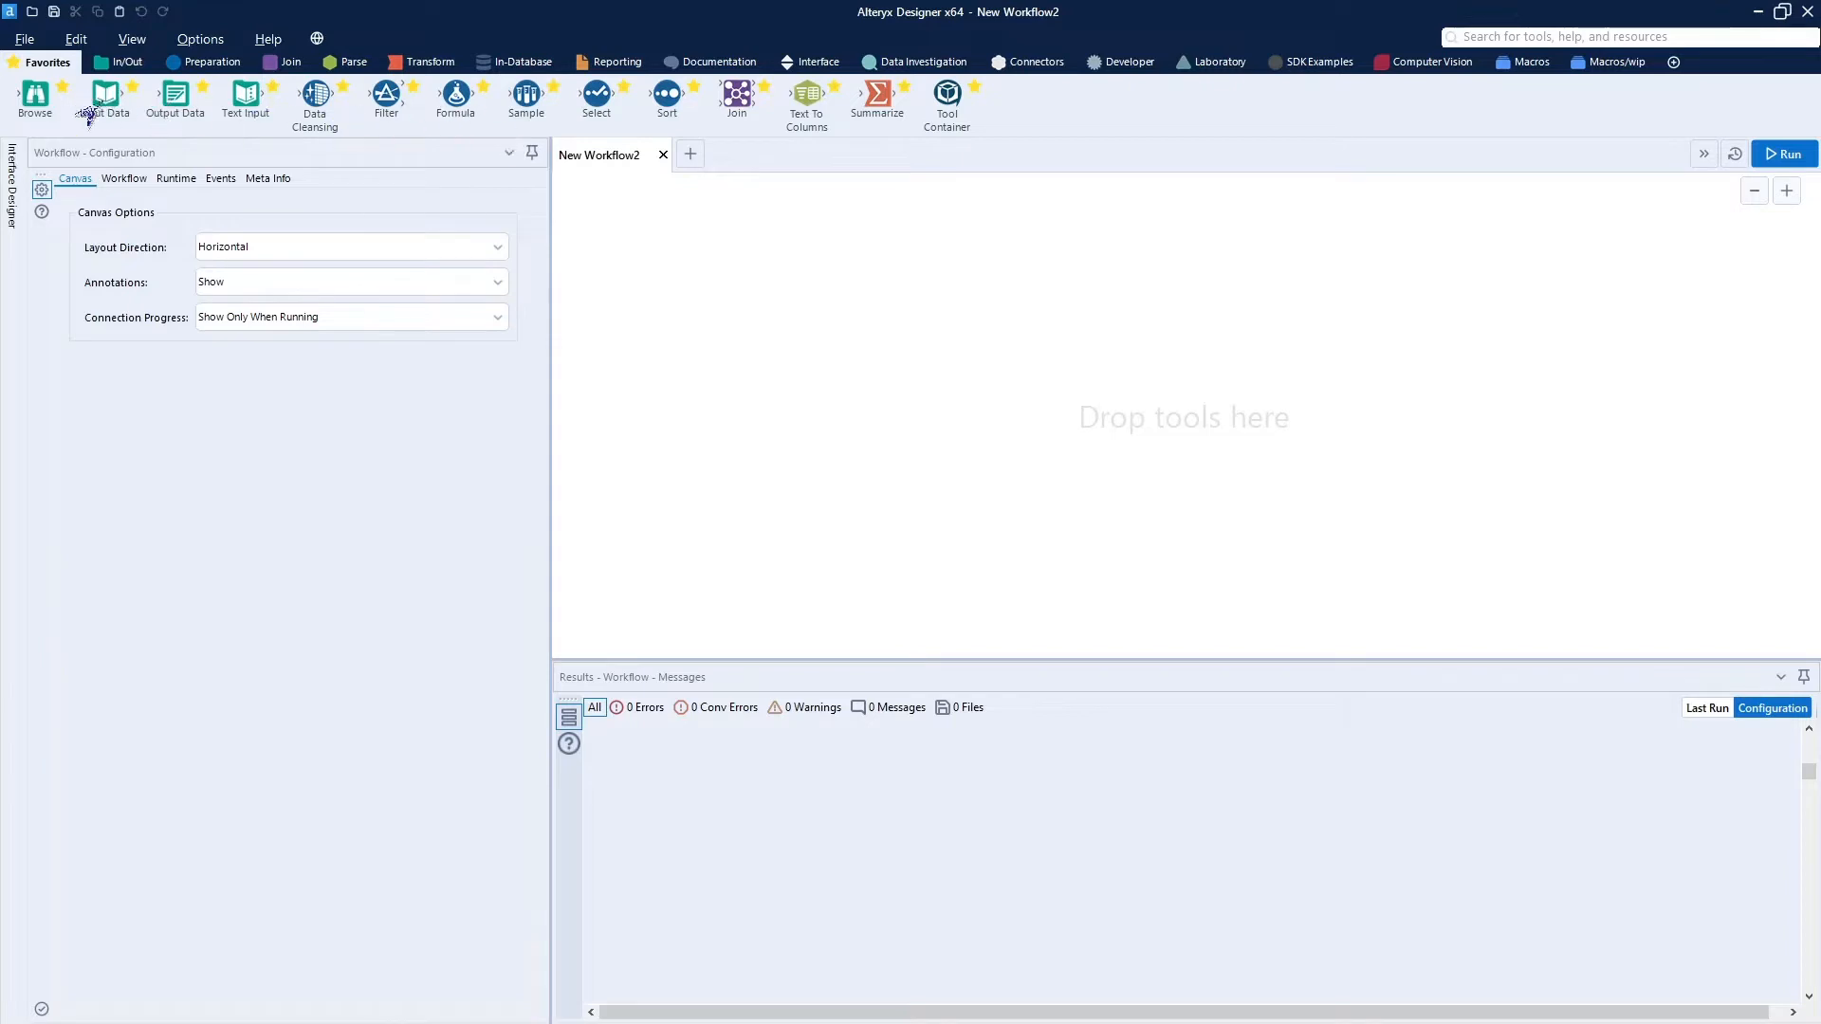
In Alteryx Designer, add an Input Data tool on the aka:RDS MySQL connection with the tested query DAISYHILL.PuppyFct.
{"action": "left_click_drag", "start_coordinate": [107, 95], "coordinate": [707, 285]}
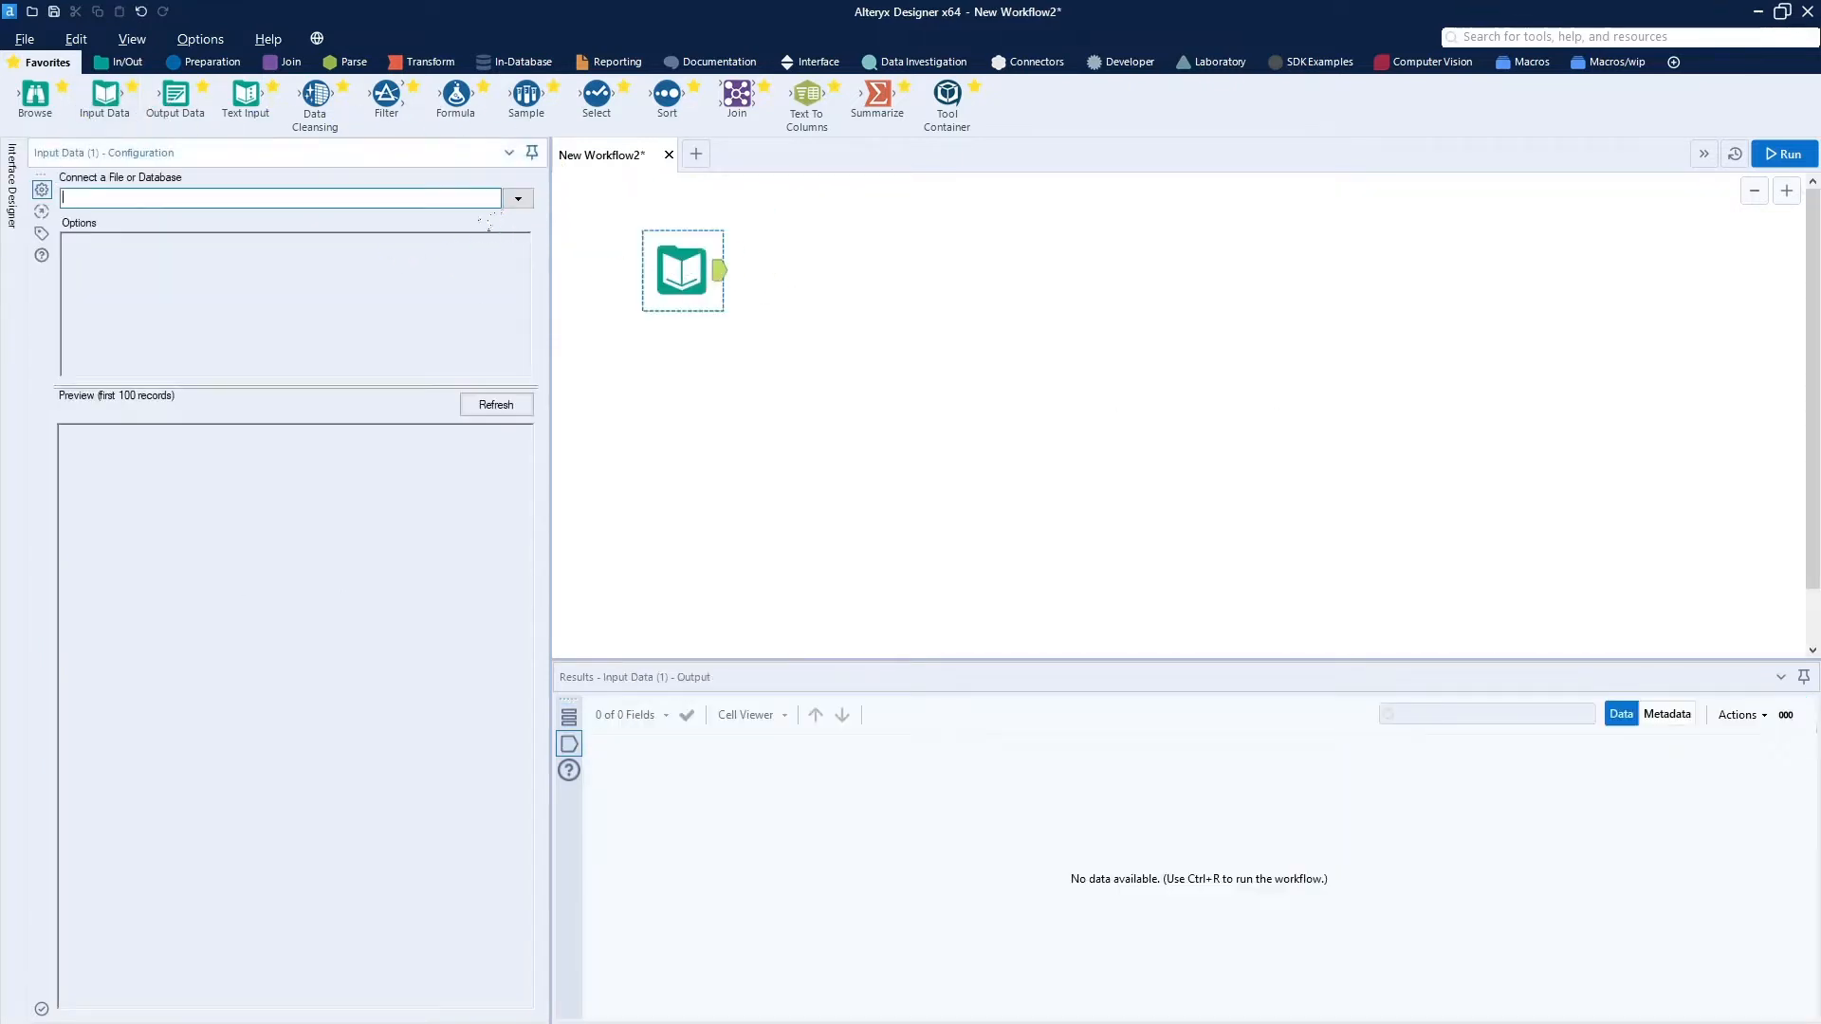
{"action": "left_click", "coordinate": [518, 198]}
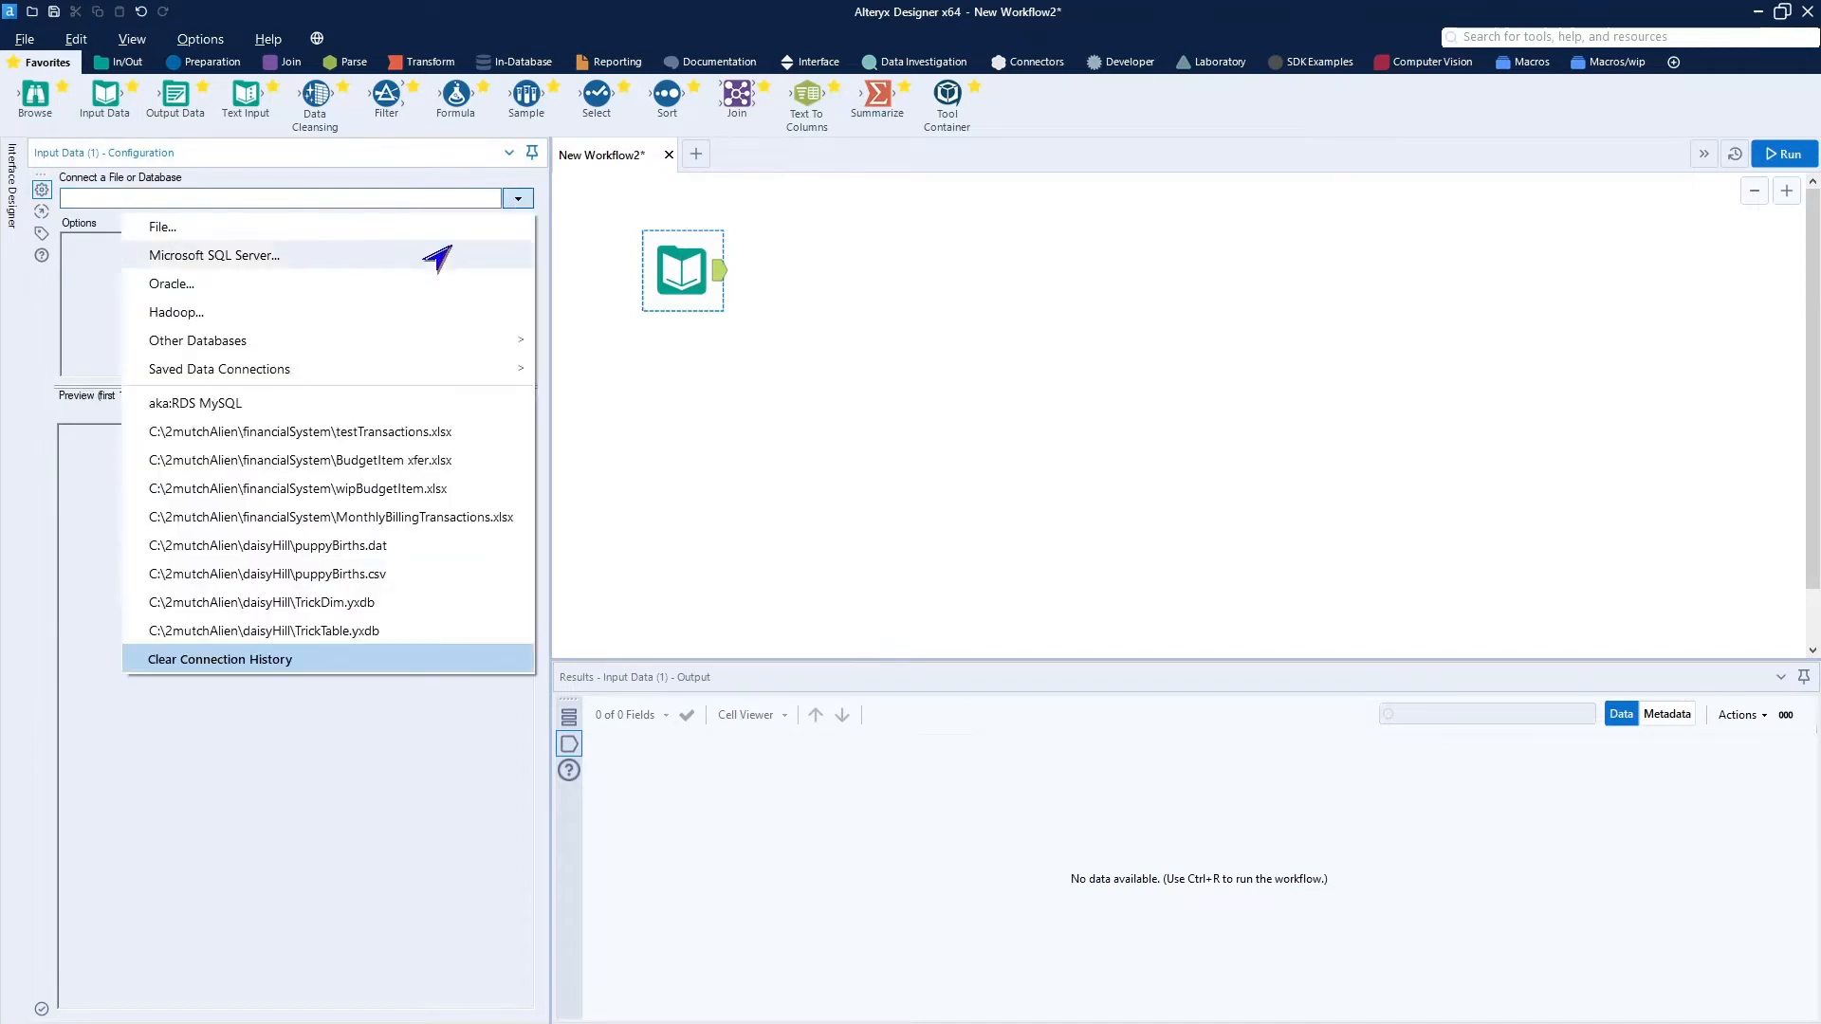
{"action": "left_click", "coordinate": [237, 403]}
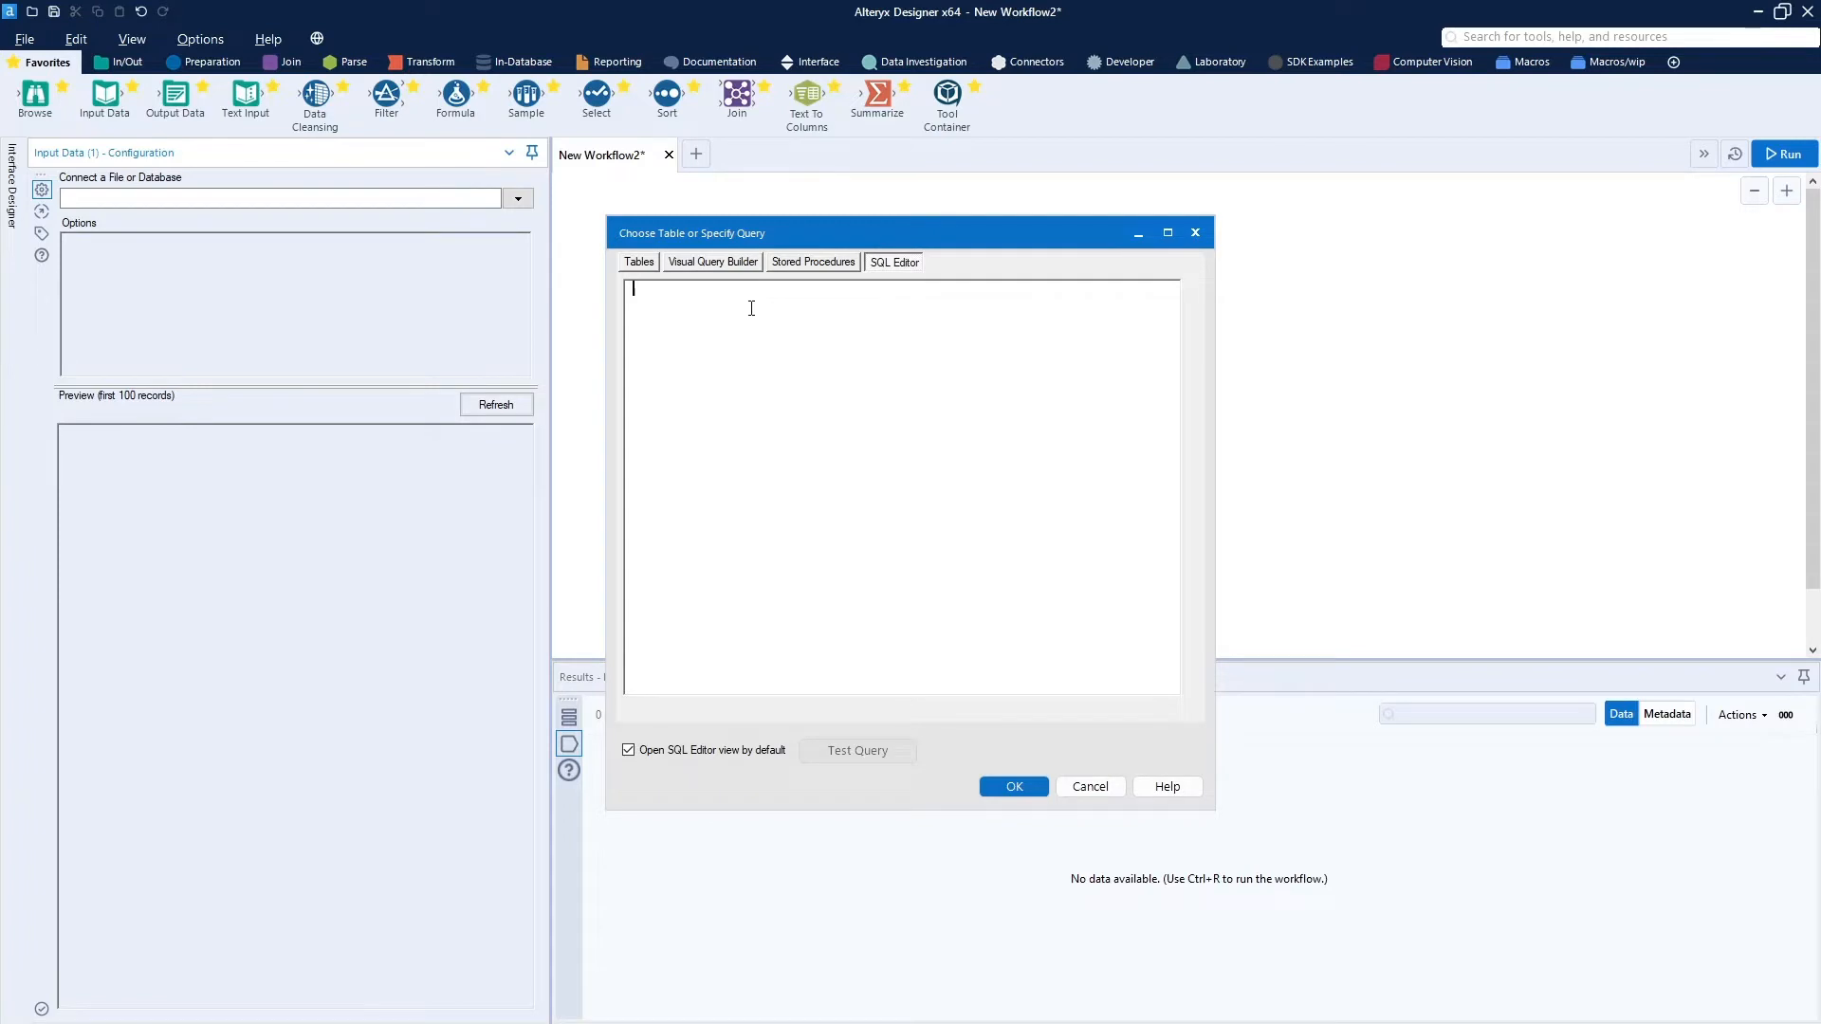
{"action": "type", "text": "DAIS"}
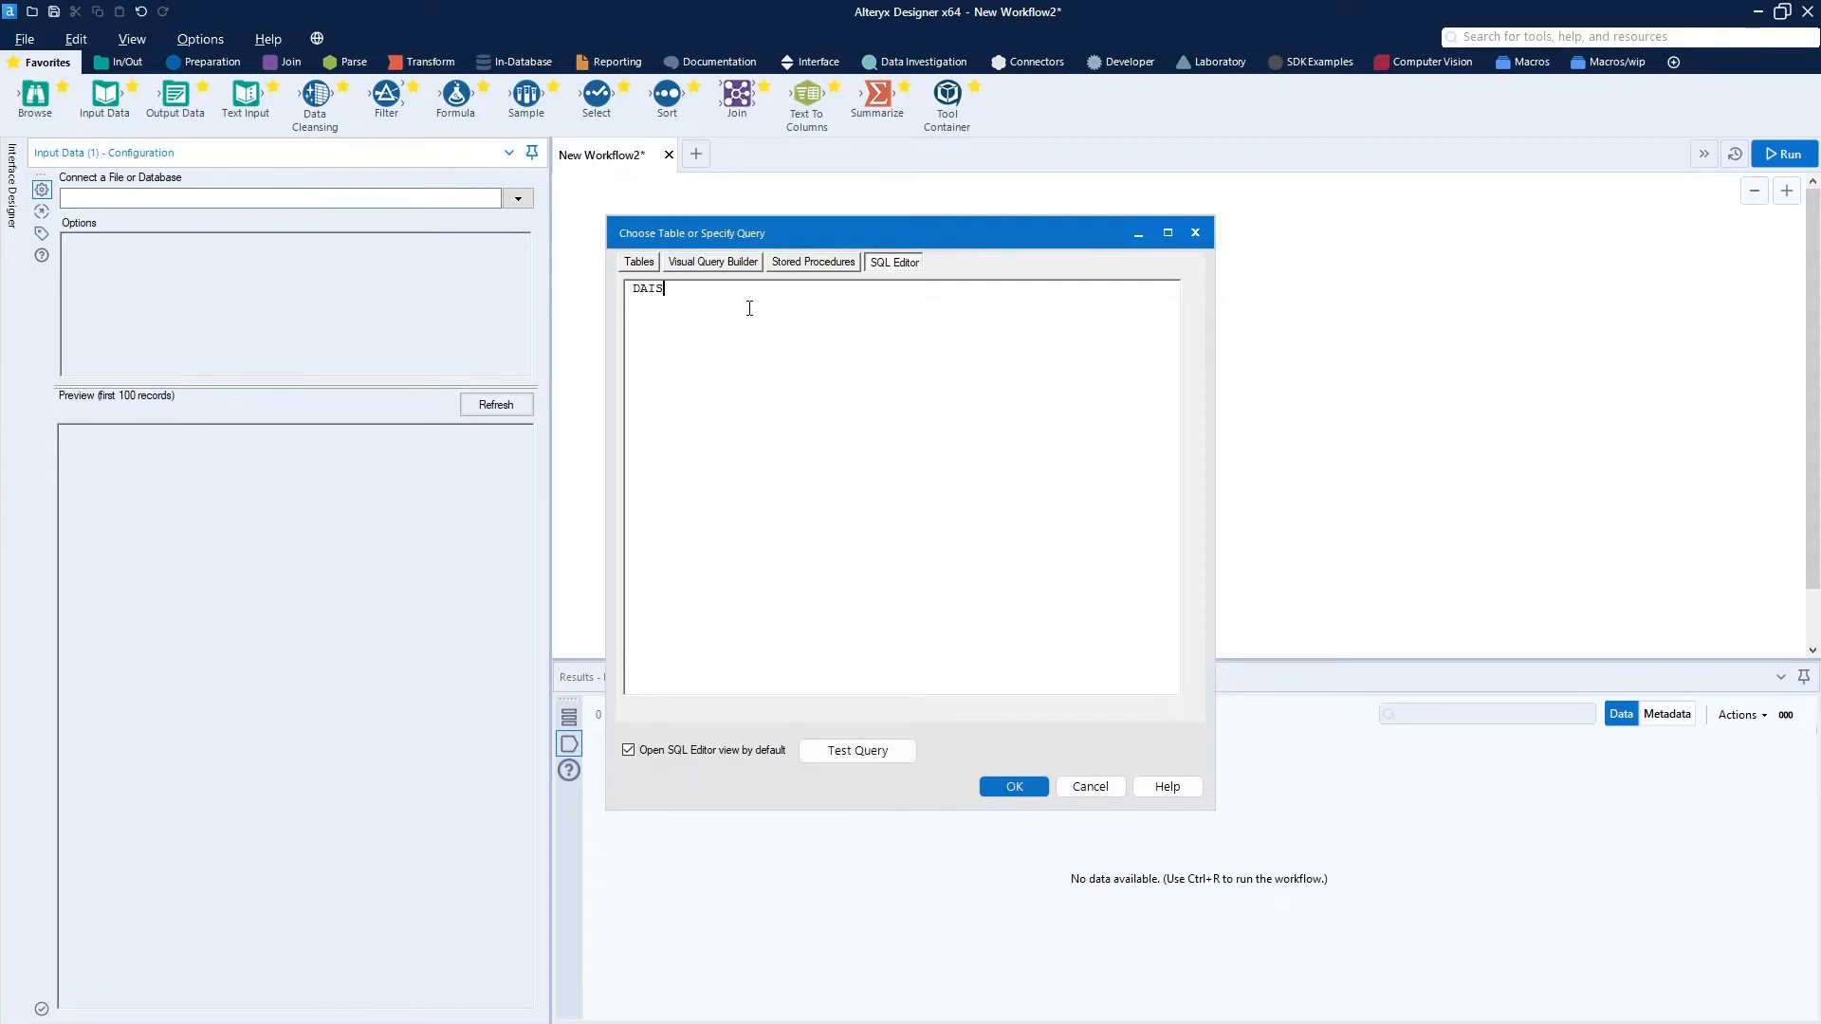
{"action": "type", "text": "YHILL.PuppyFct"}
{"action": "left_click", "coordinate": [865, 750]}
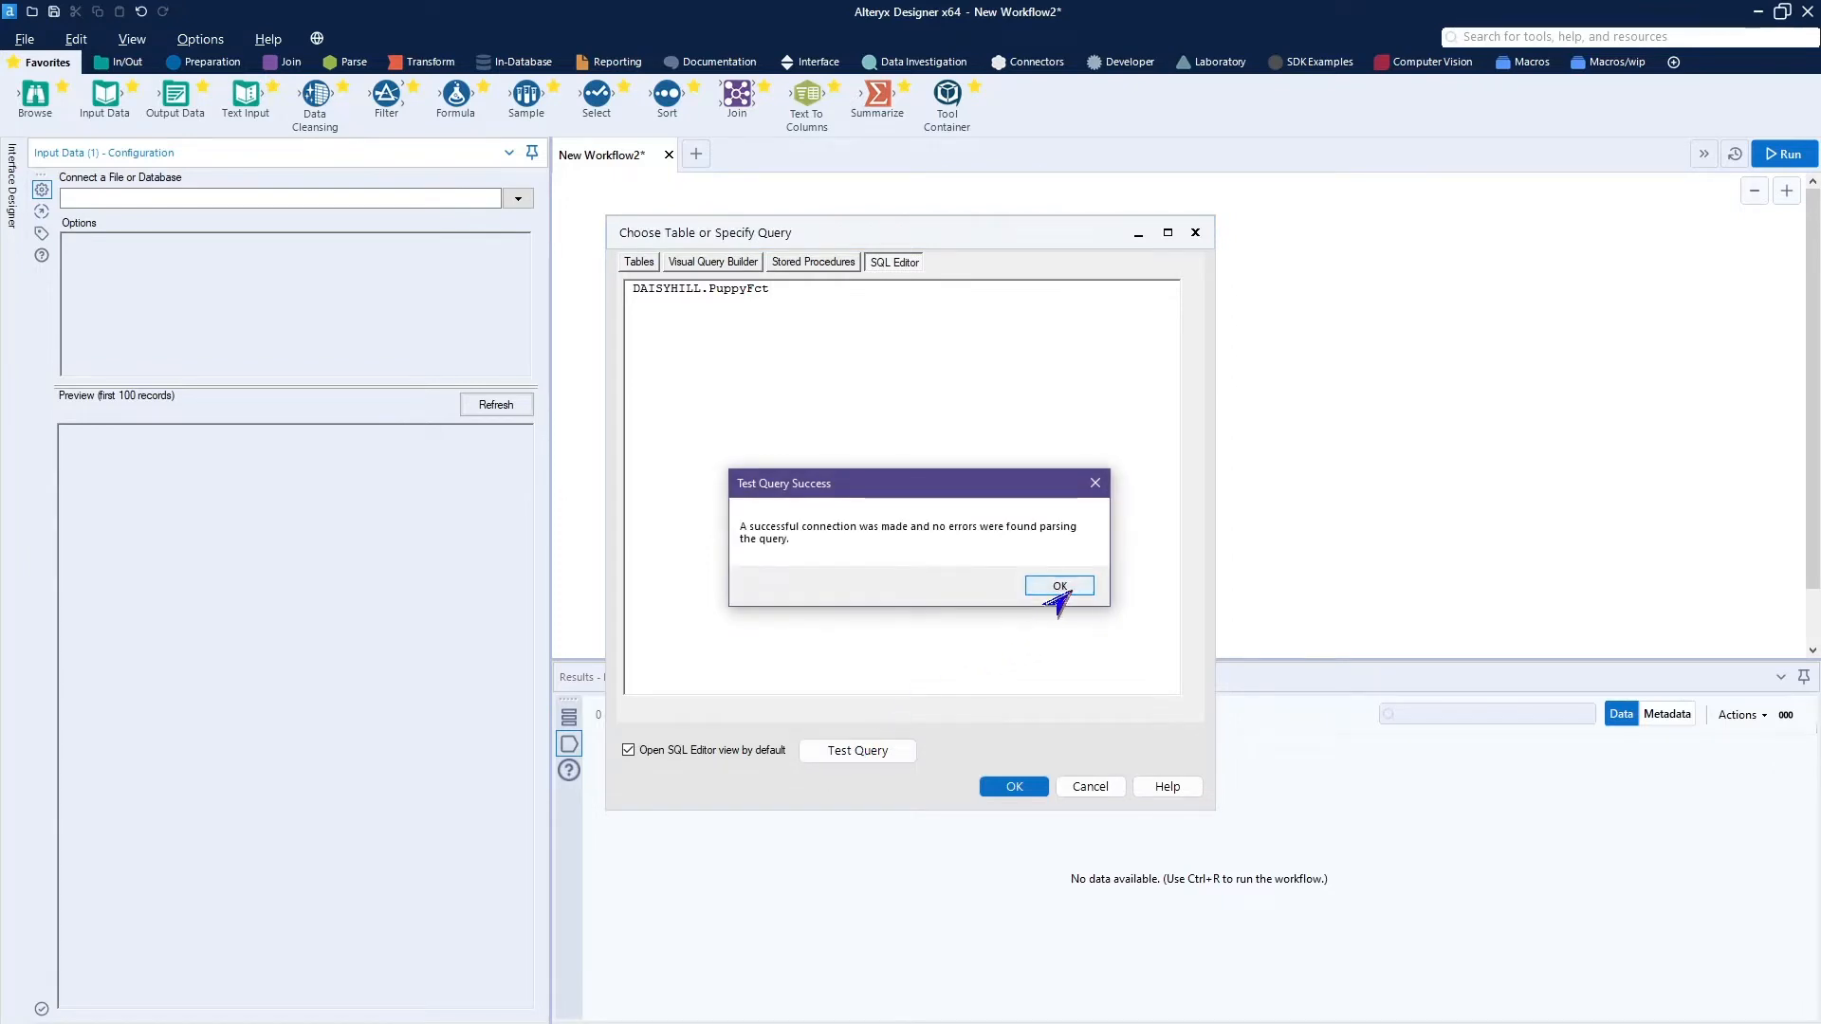
{"action": "left_click", "coordinate": [1058, 586]}
{"action": "left_click", "coordinate": [1014, 787]}
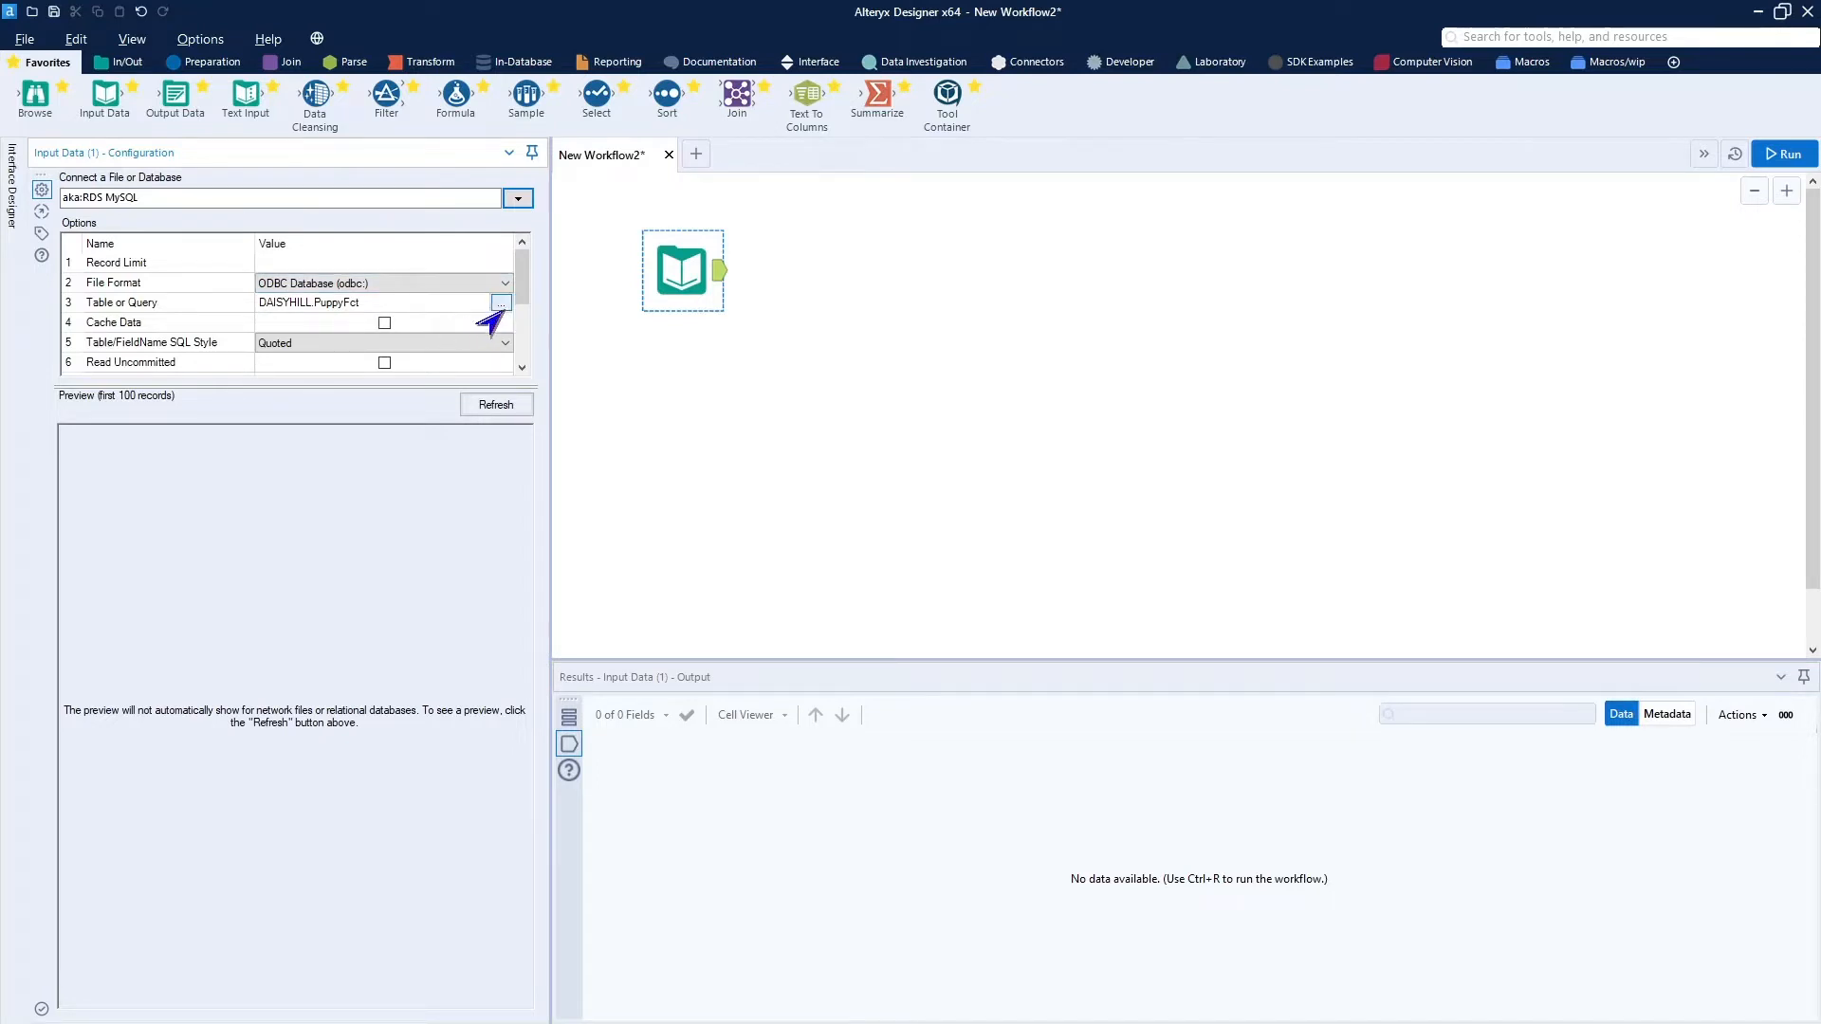
For the PuppyFct input, enable Cache Data, set Table/FieldName SQL Style to None, and disable Do Not Show % Complete.
{"action": "left_click", "coordinate": [385, 323]}
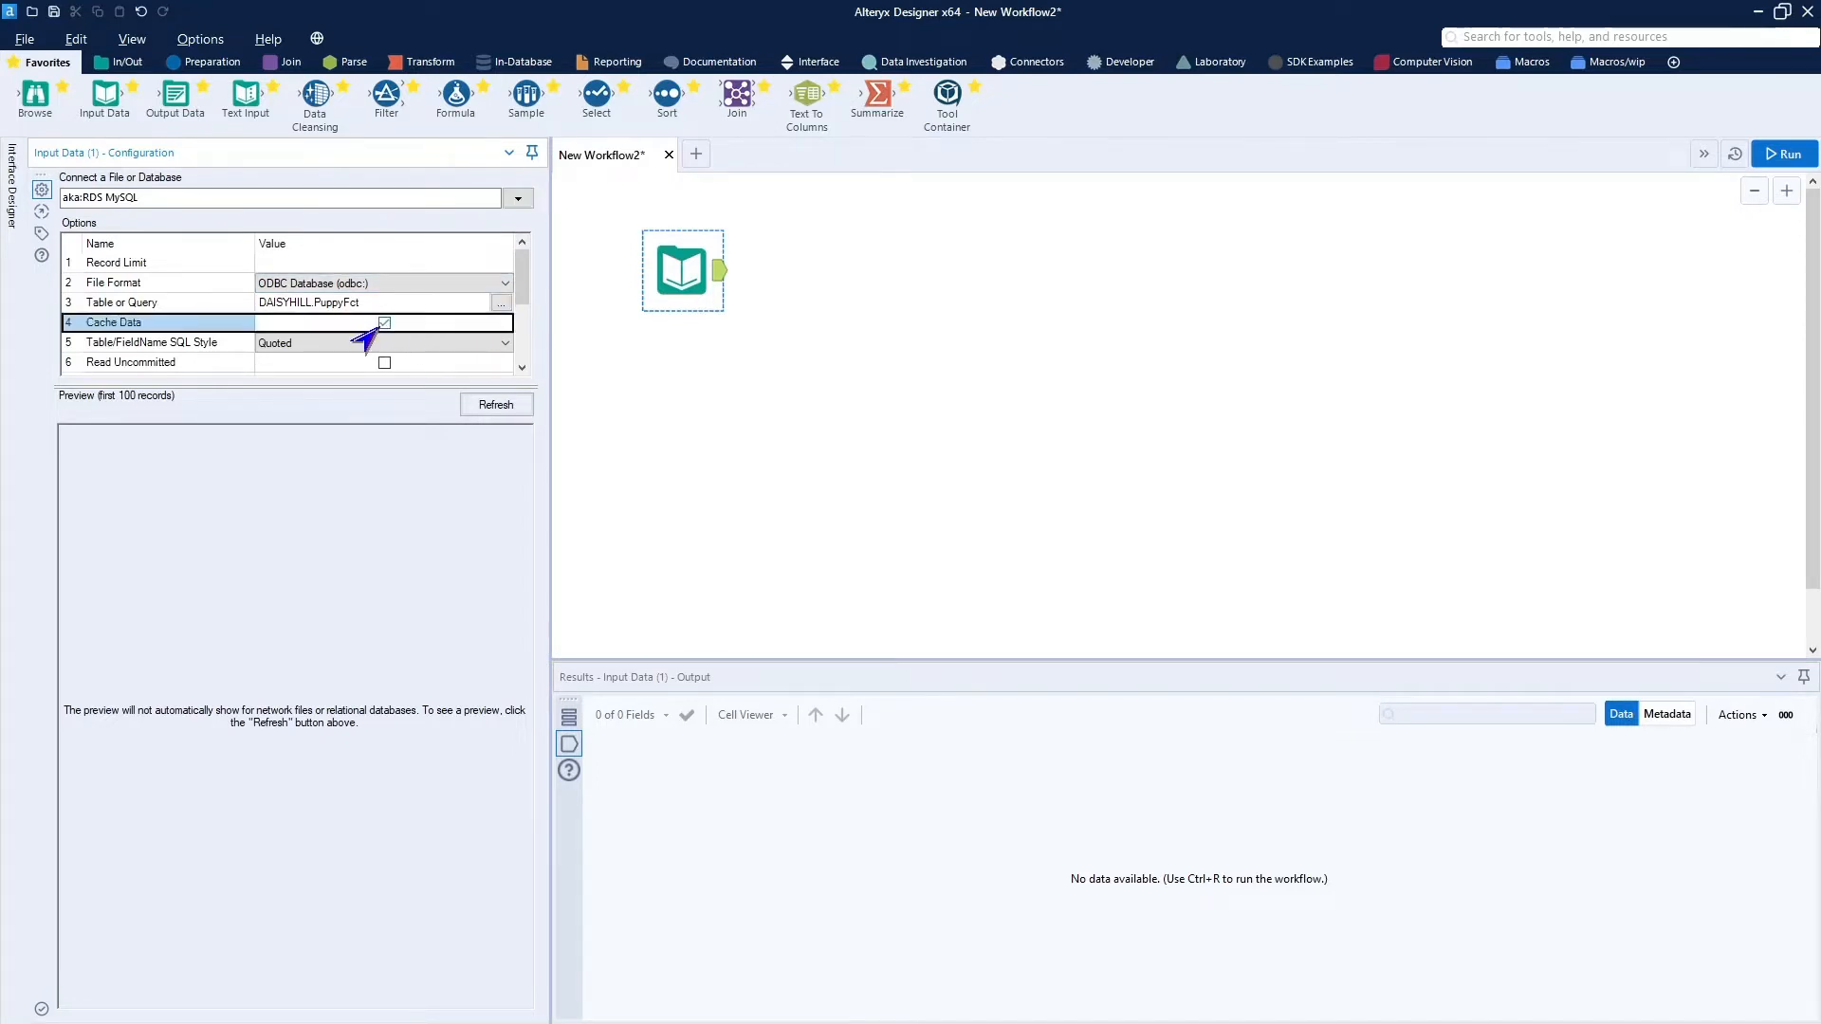
{"action": "left_click", "coordinate": [370, 344]}
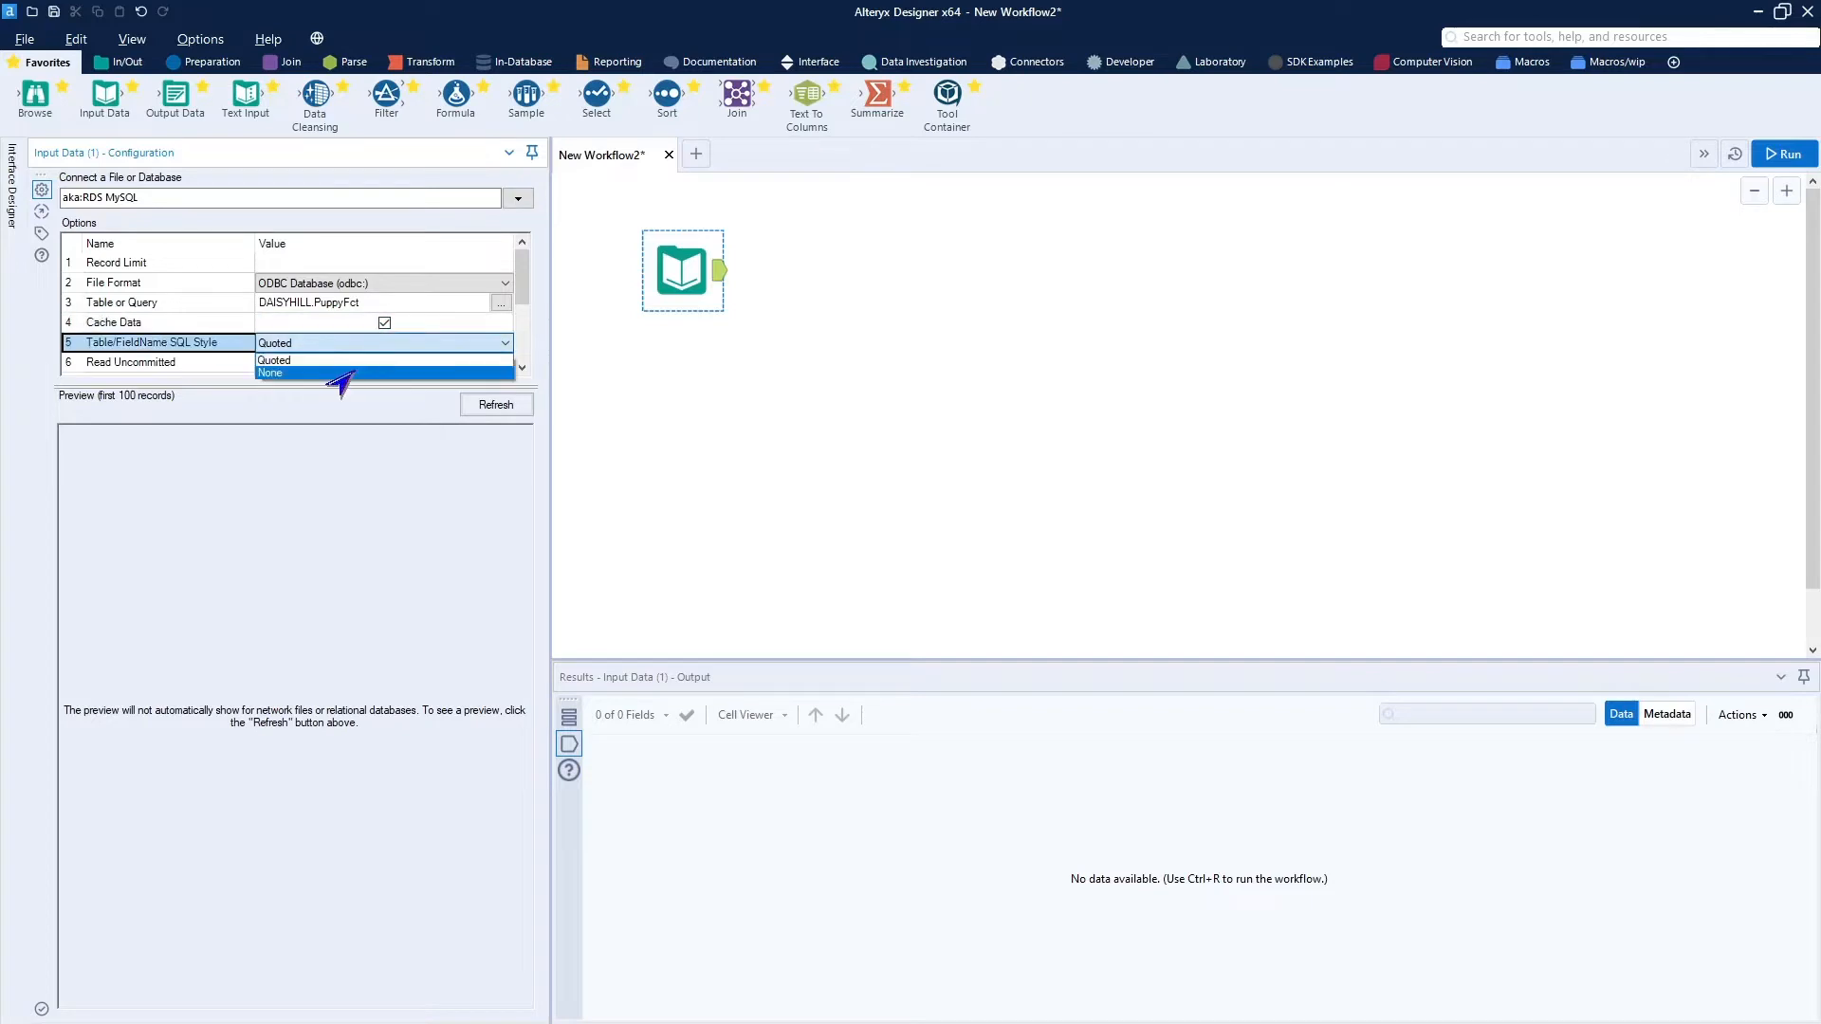
{"action": "left_click", "coordinate": [343, 376]}
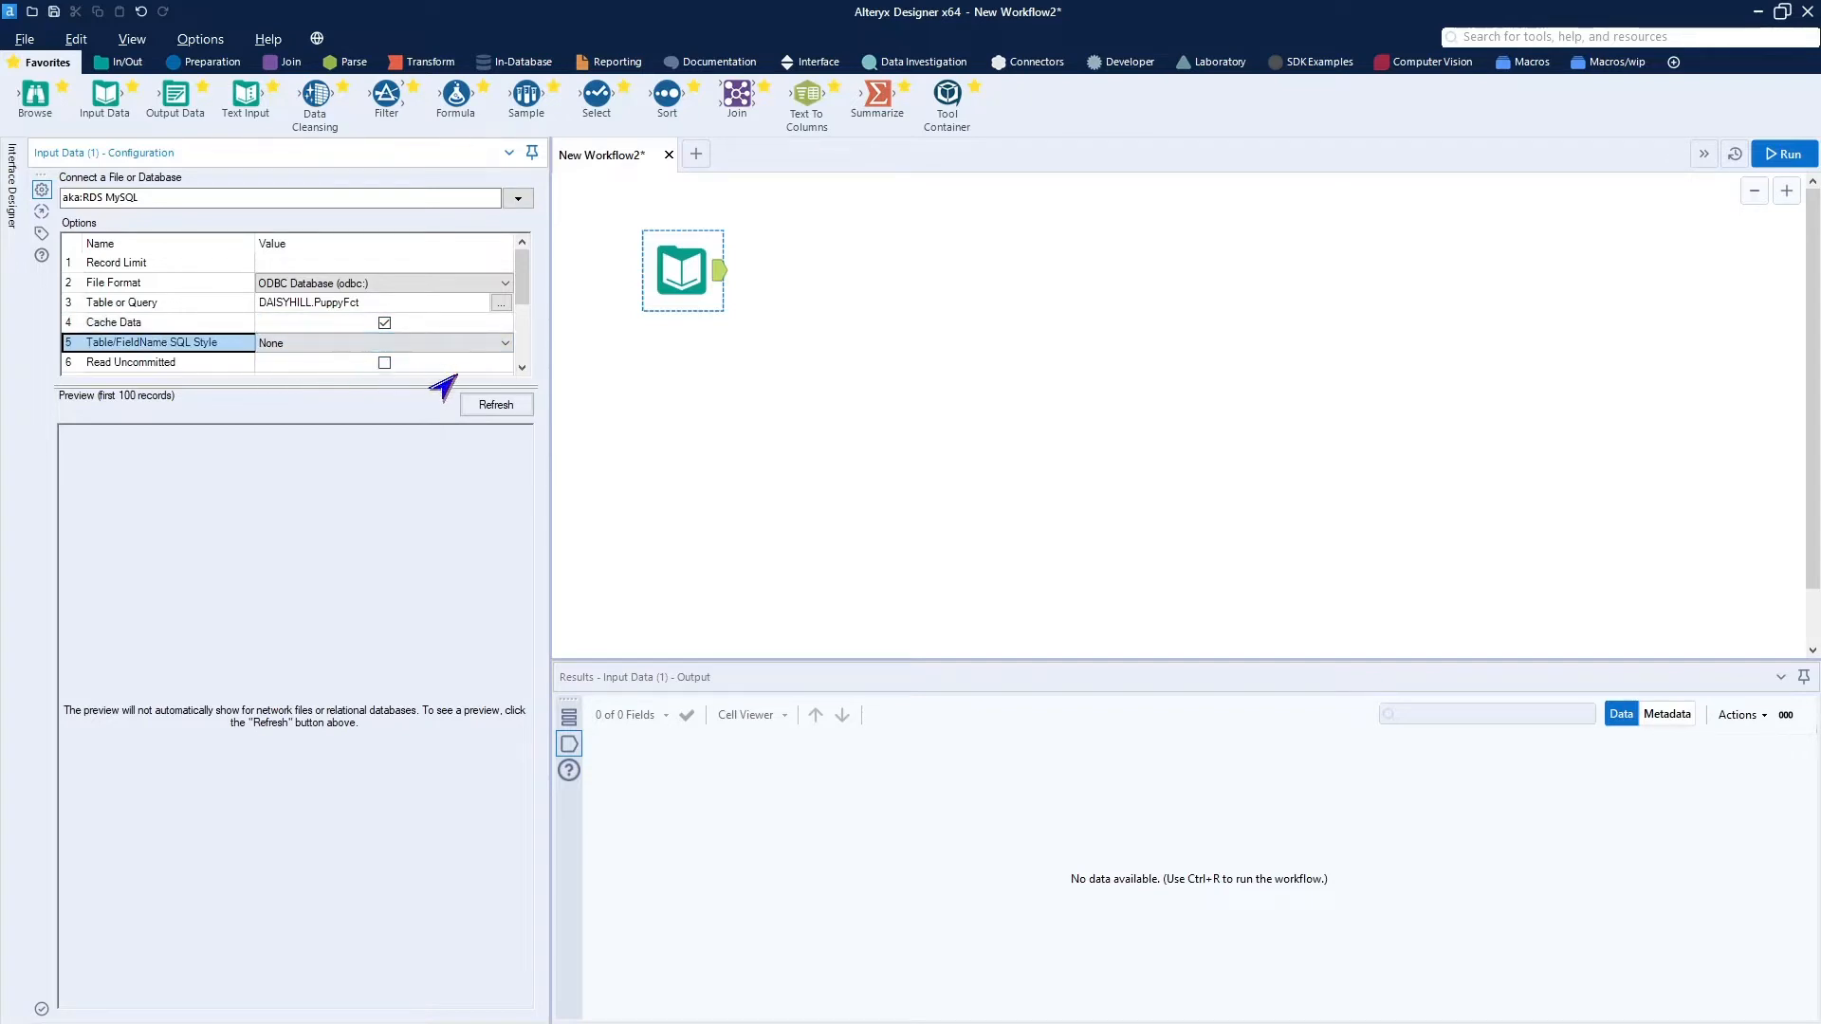
{"action": "scroll", "coordinate": [436, 379], "scroll_direction": "down", "scroll_amount": 1}
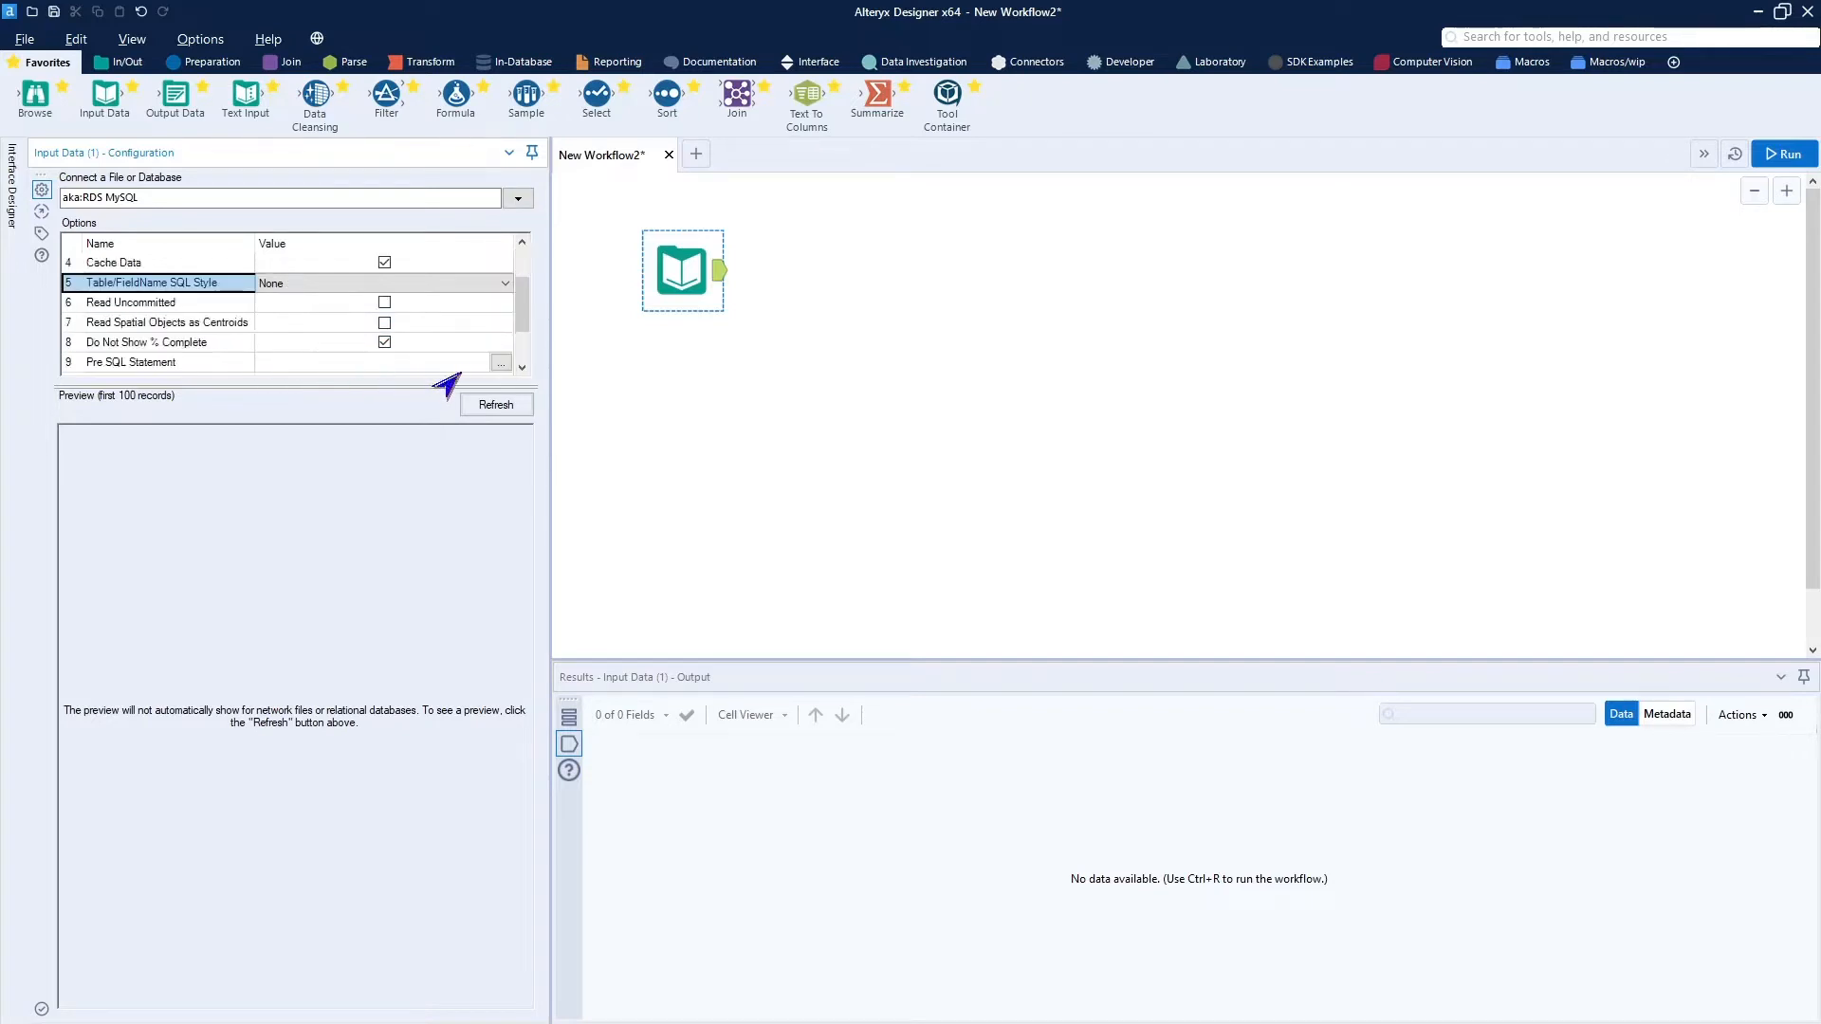
{"action": "left_click", "coordinate": [384, 341]}
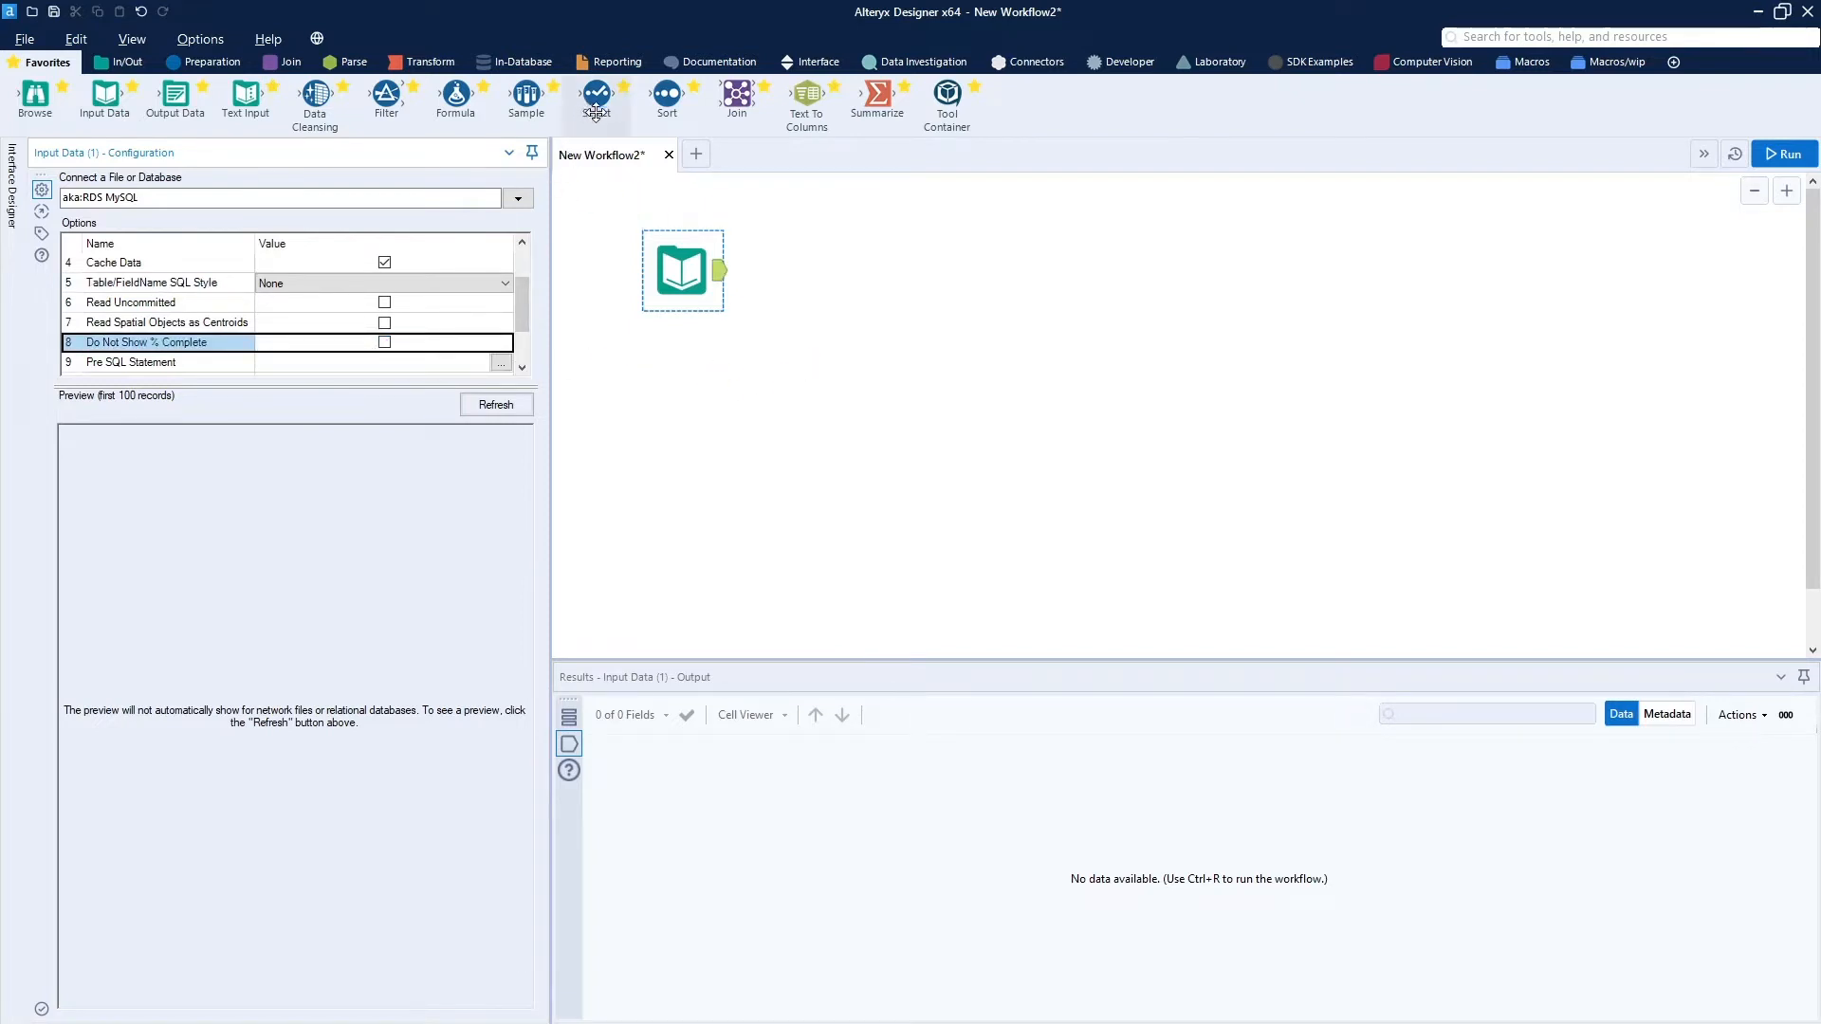
Connect a Select tool and a Browse tool after the PuppyFct input and run the workflow.
{"action": "left_click_drag", "start_coordinate": [597, 95], "coordinate": [812, 273]}
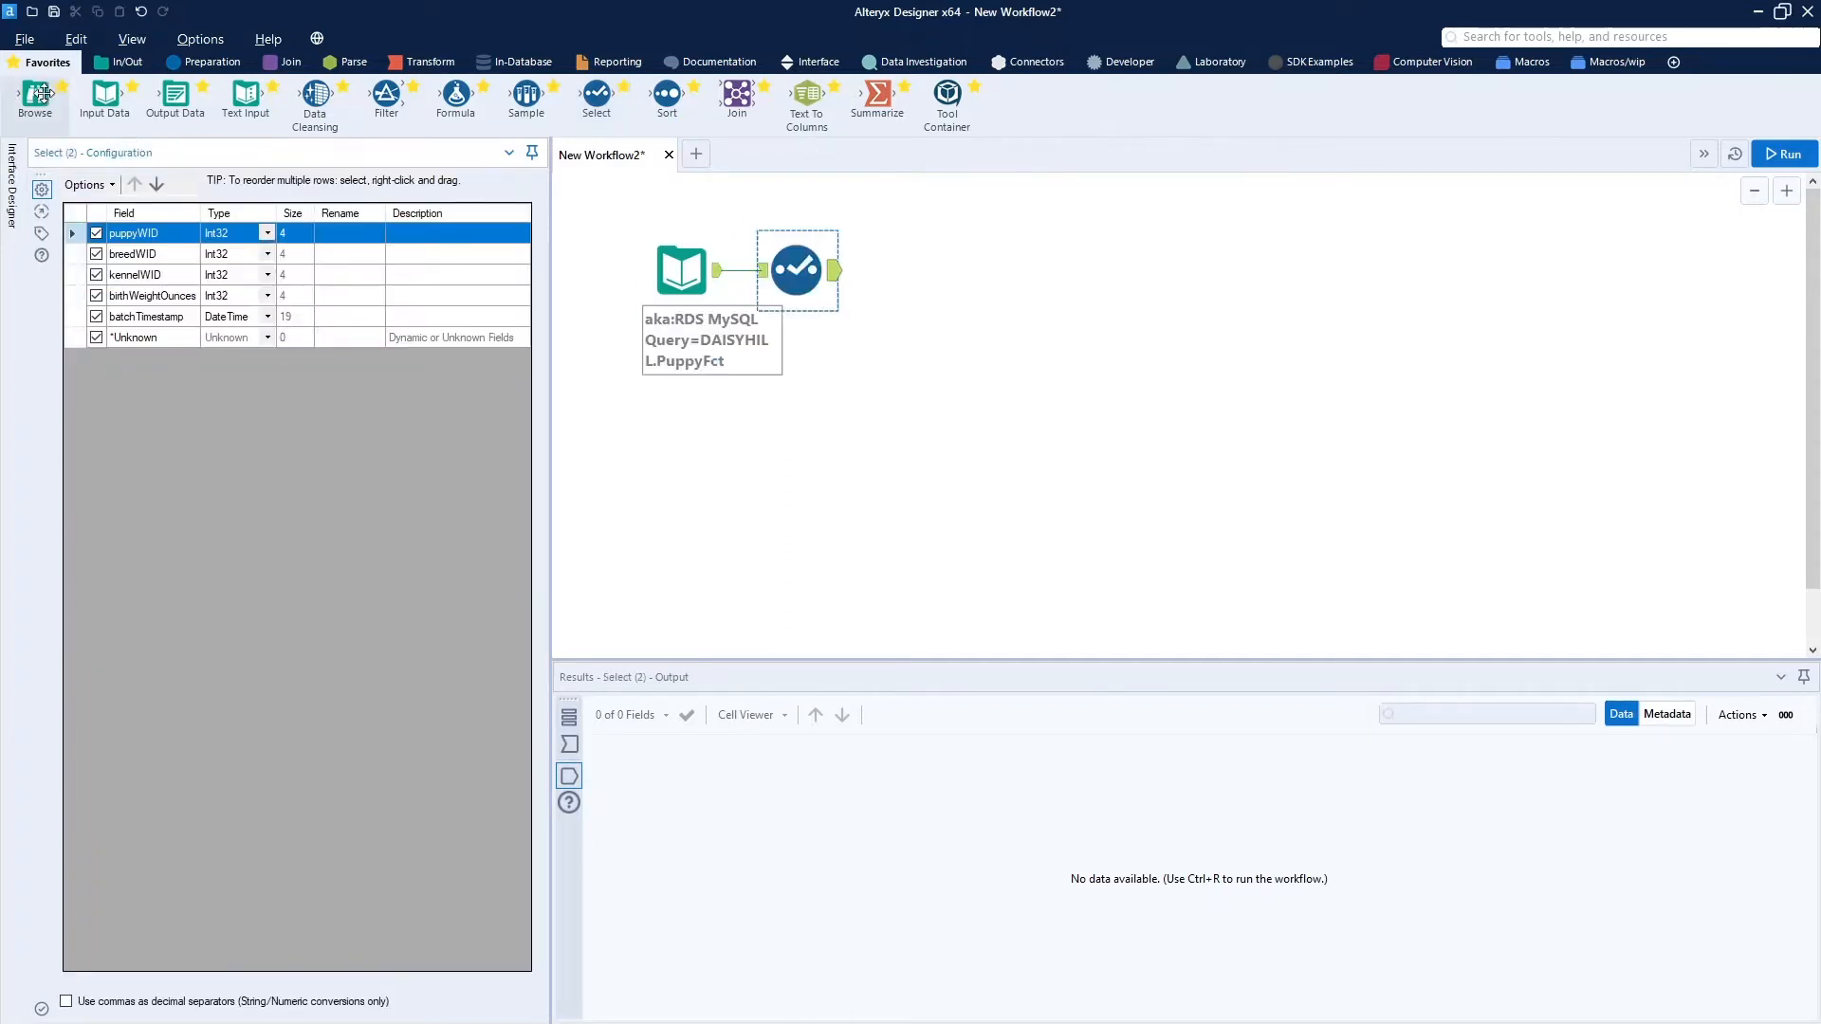
{"action": "left_click_drag", "start_coordinate": [35, 95], "coordinate": [946, 260]}
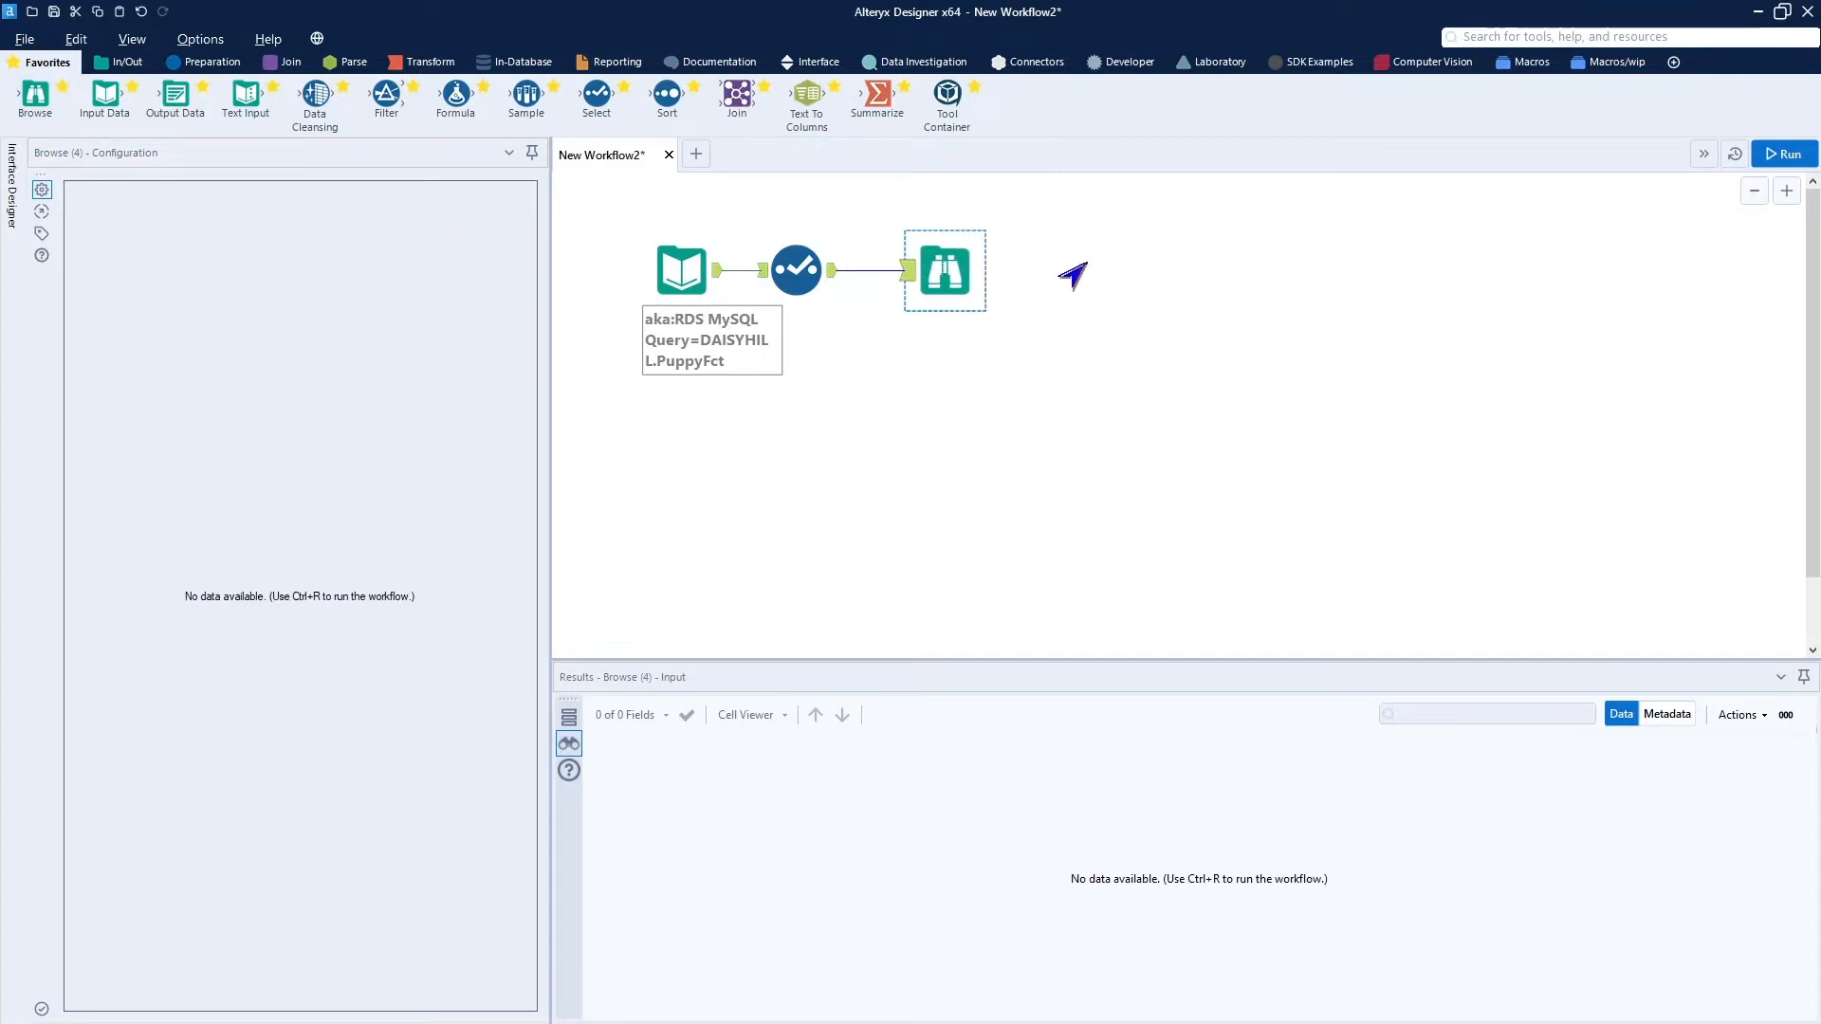
{"action": "left_click", "coordinate": [1766, 155]}
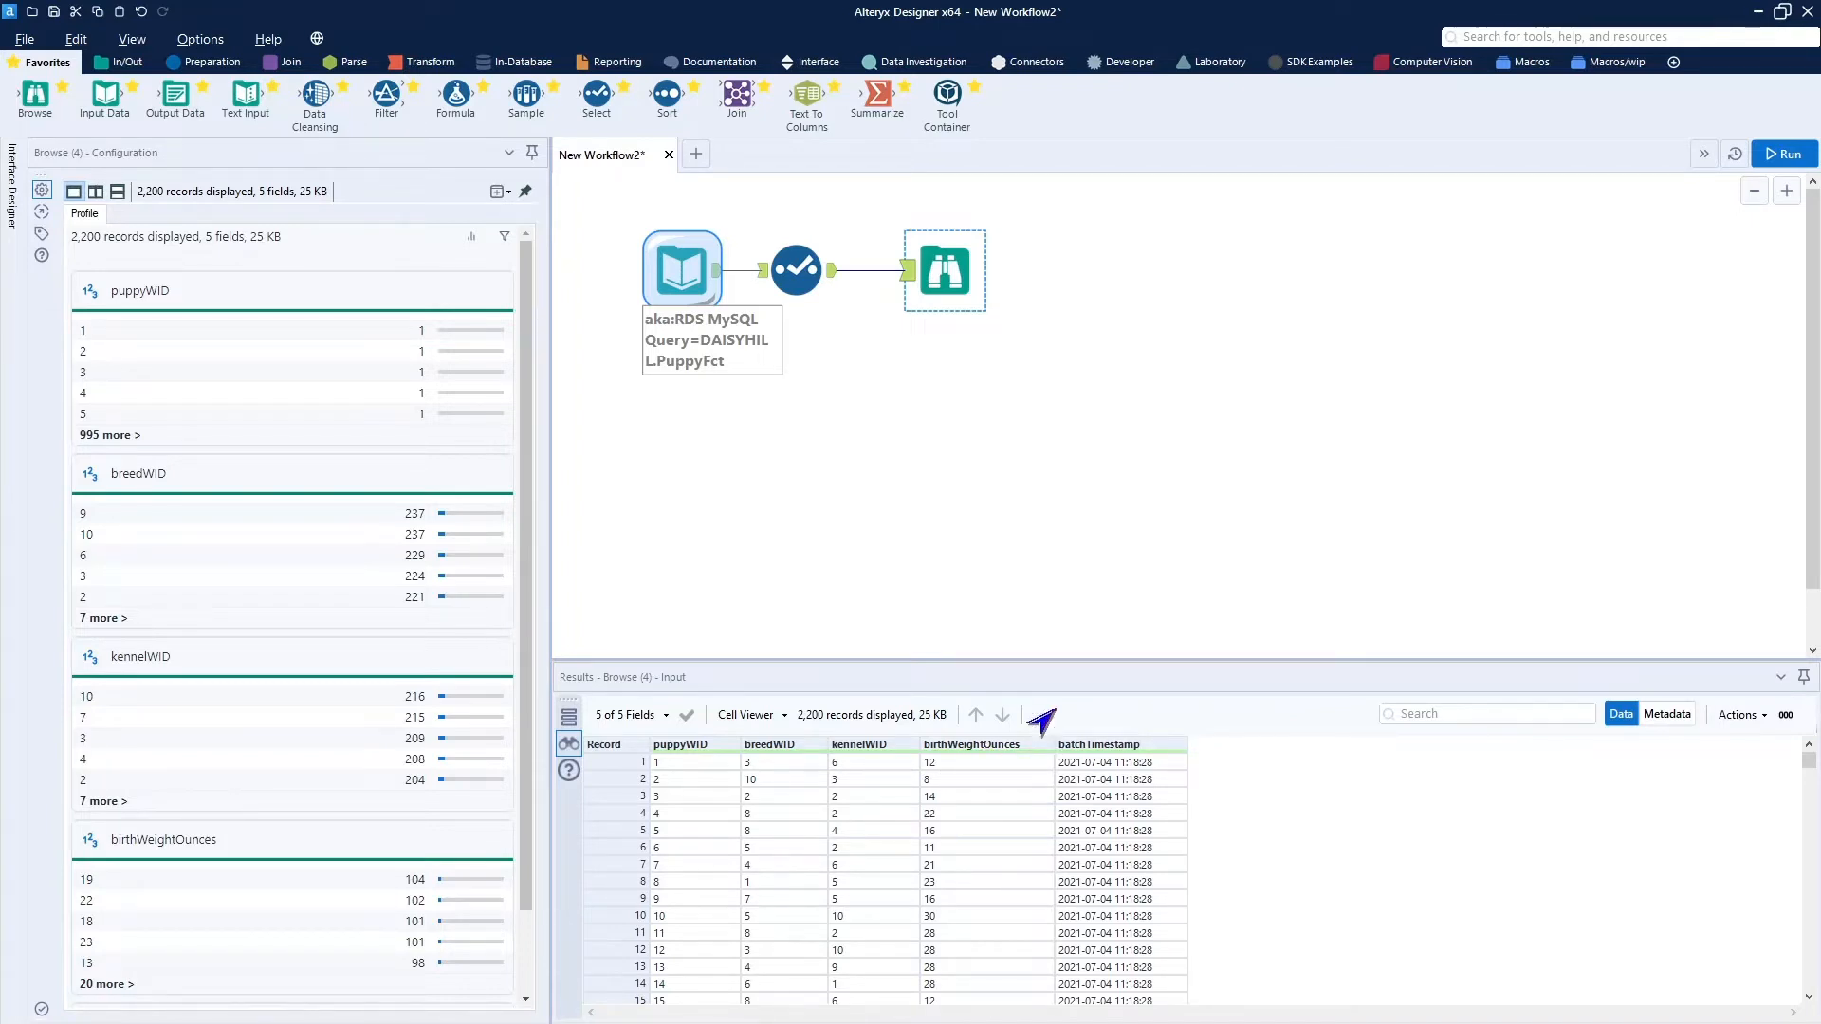
Exclude the birthWeightOunces and batchTimestamp fields in the Select tool and shift the tool slightly toward the Browse tool.
{"action": "left_click", "coordinate": [805, 287]}
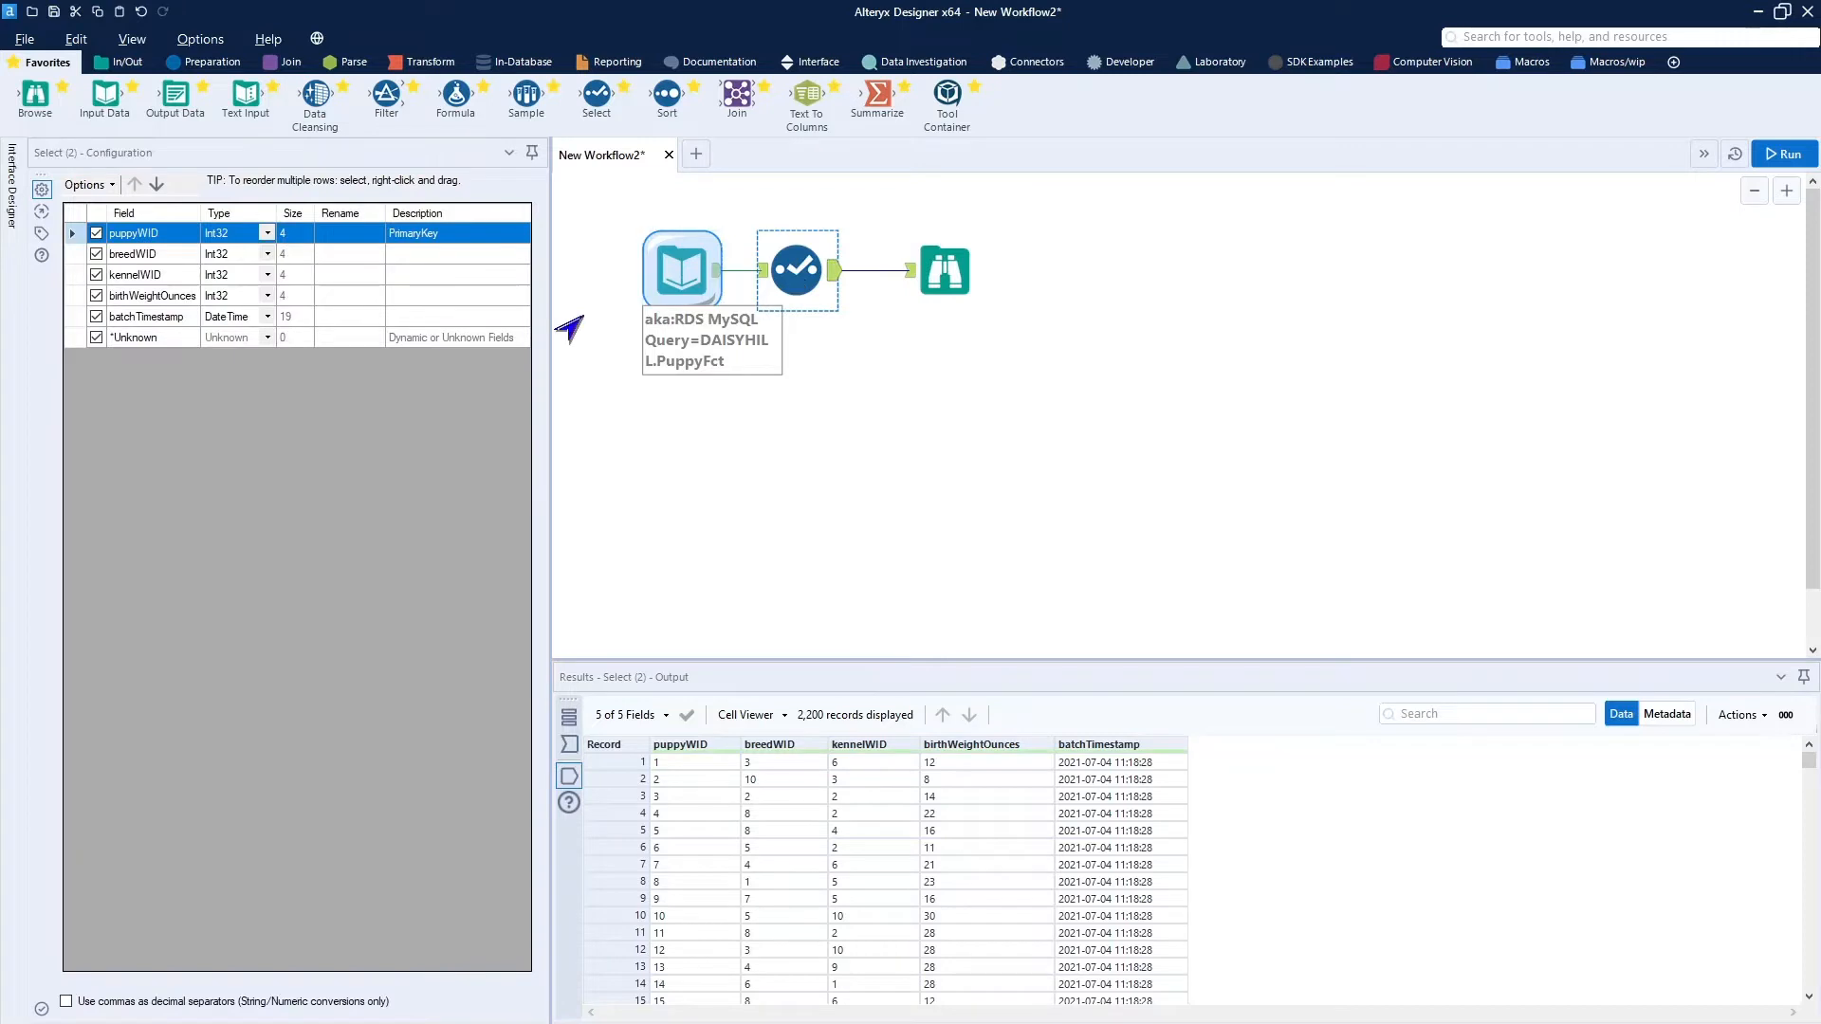
{"action": "left_click", "coordinate": [96, 295]}
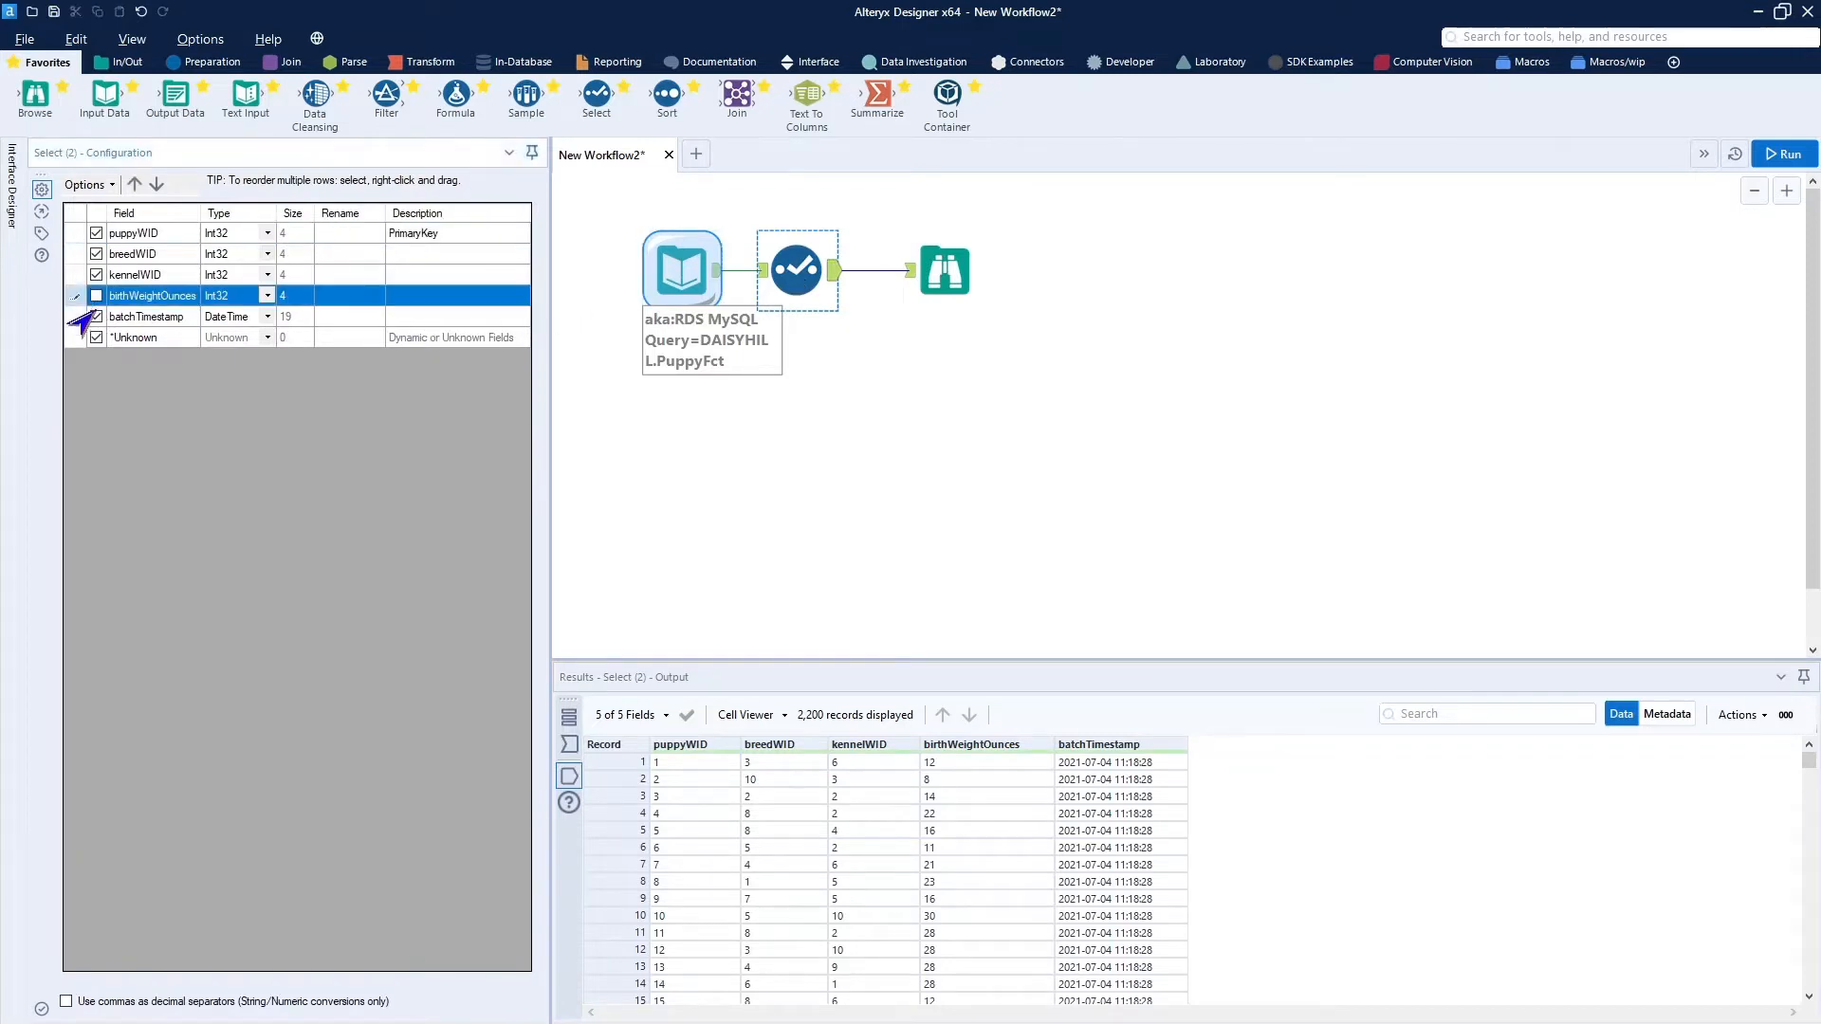
{"action": "left_click", "coordinate": [96, 316]}
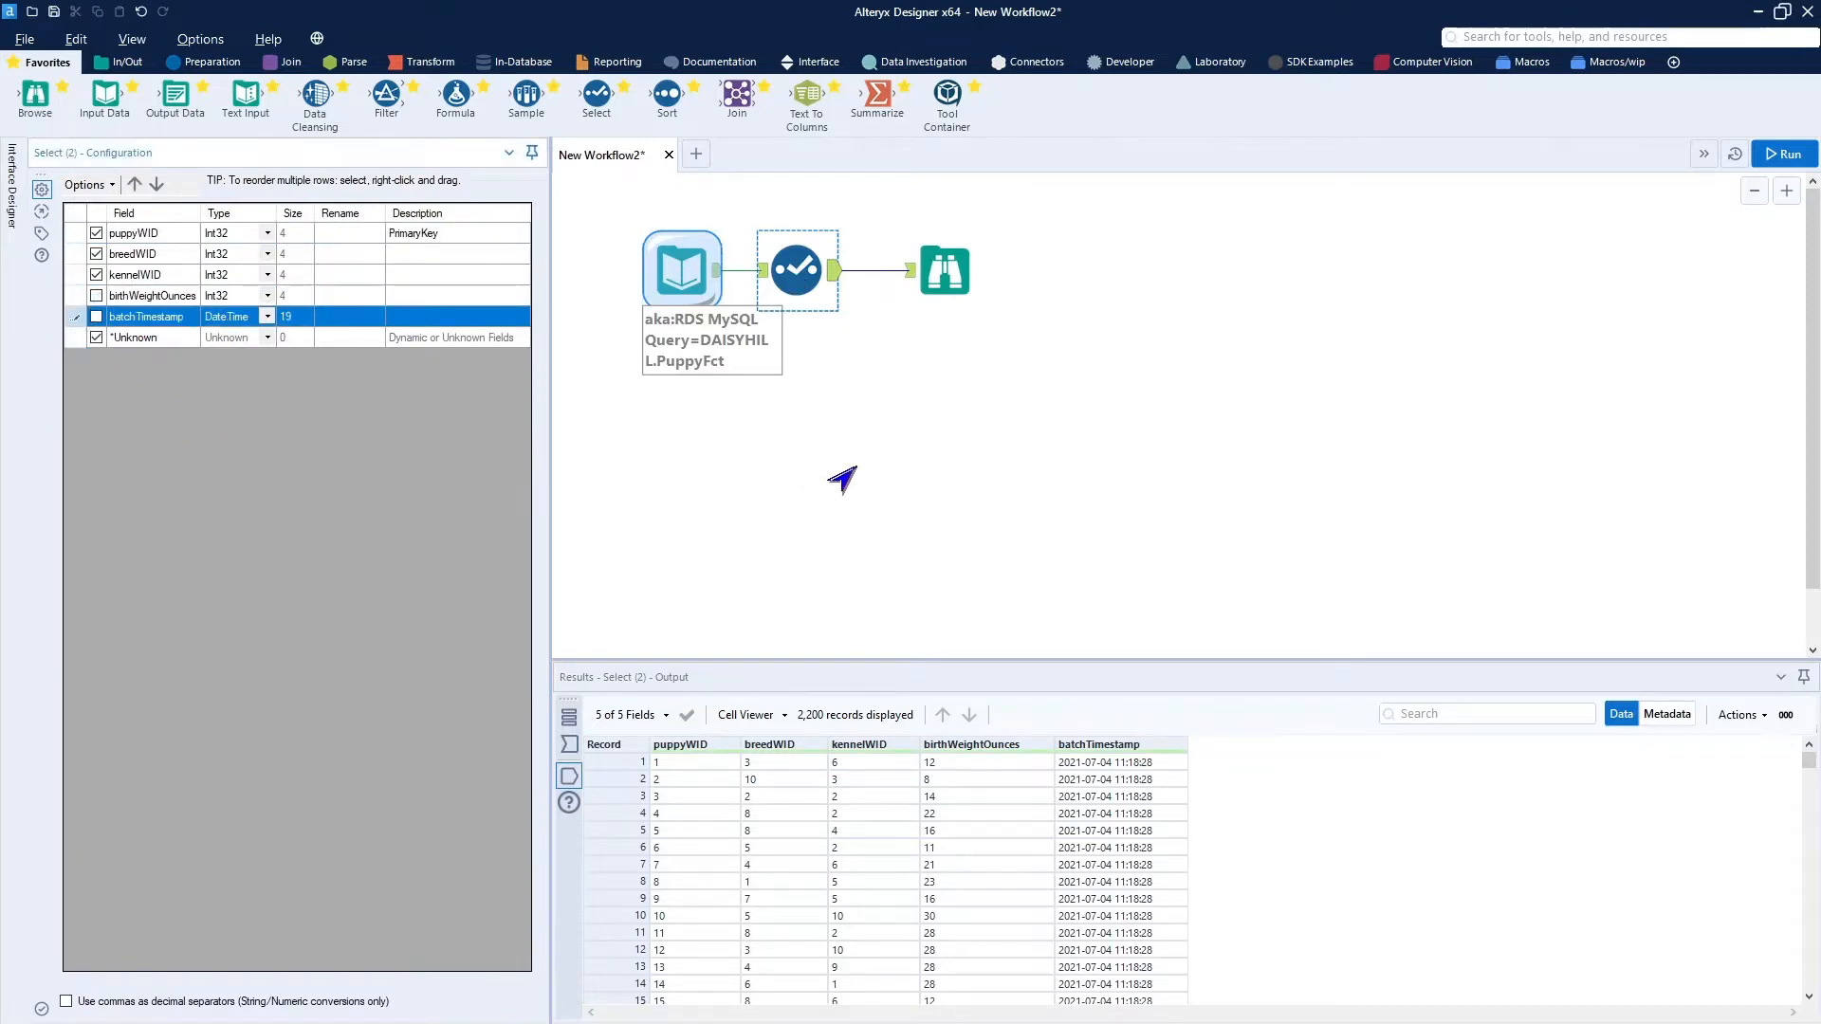
{"action": "left_click", "coordinate": [805, 277]}
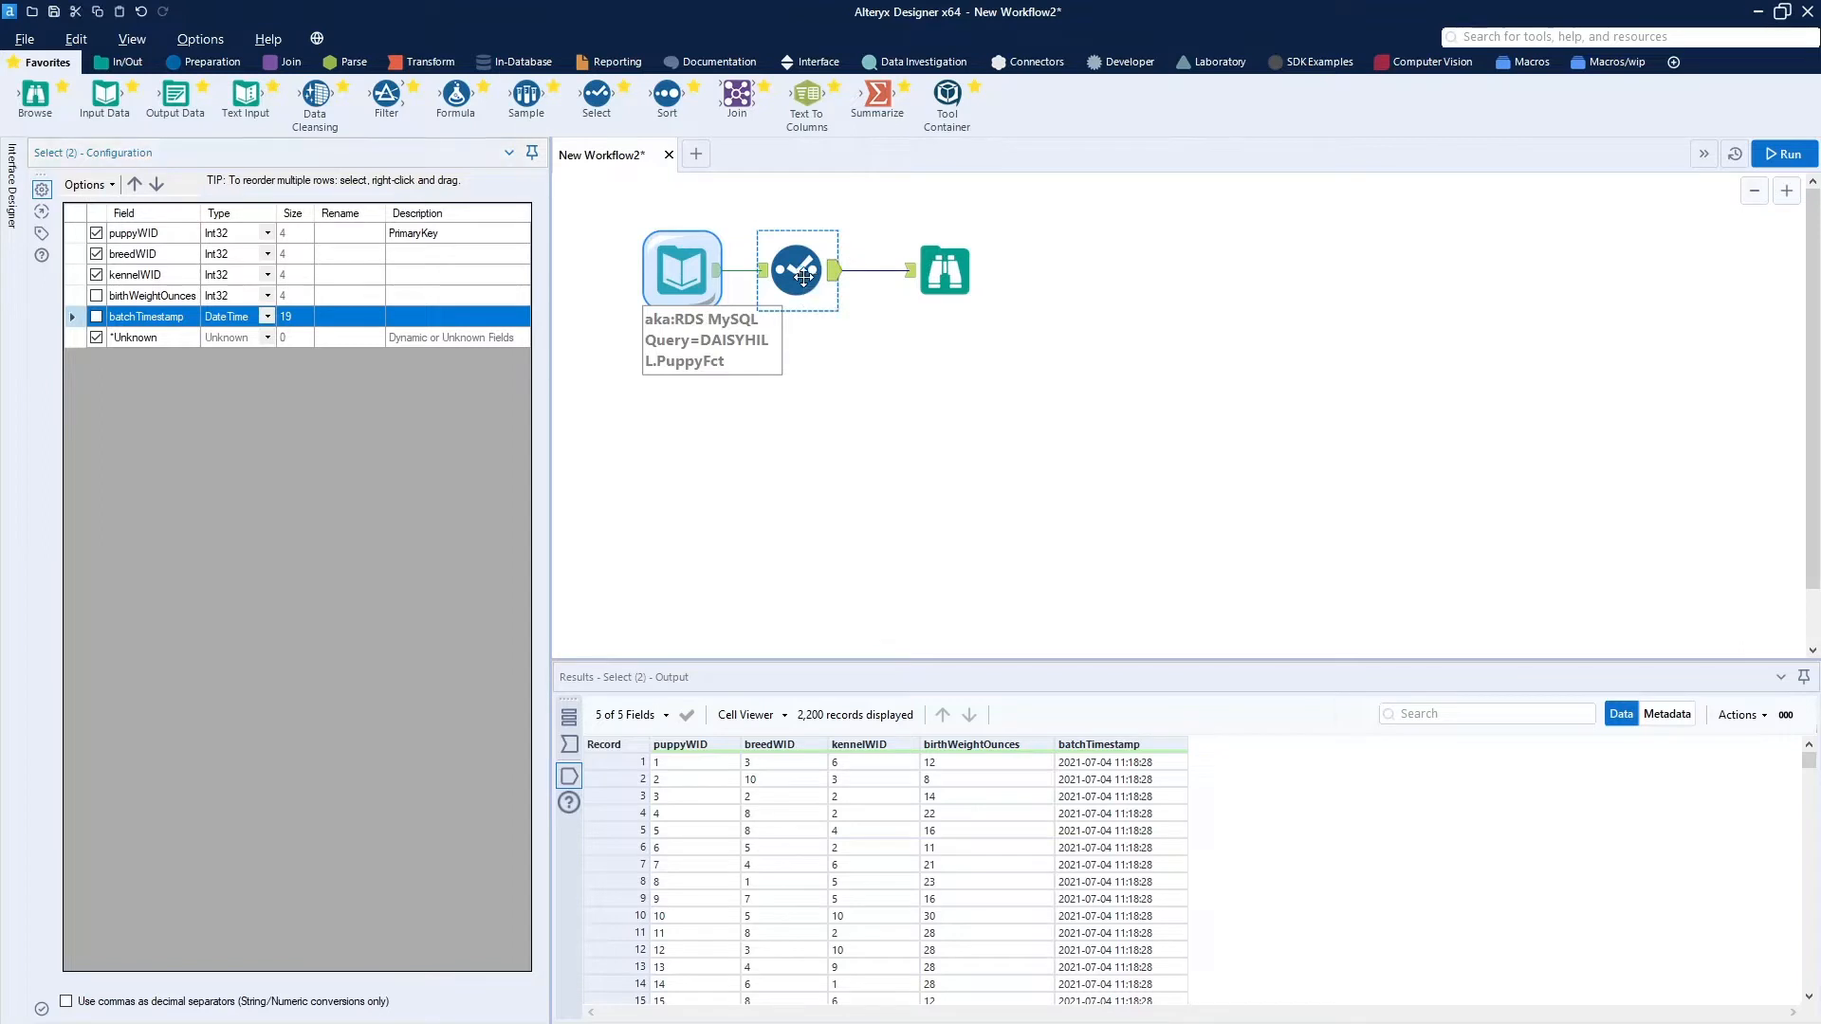
{"action": "left_click_drag", "start_coordinate": [804, 277], "coordinate": [821, 277]}
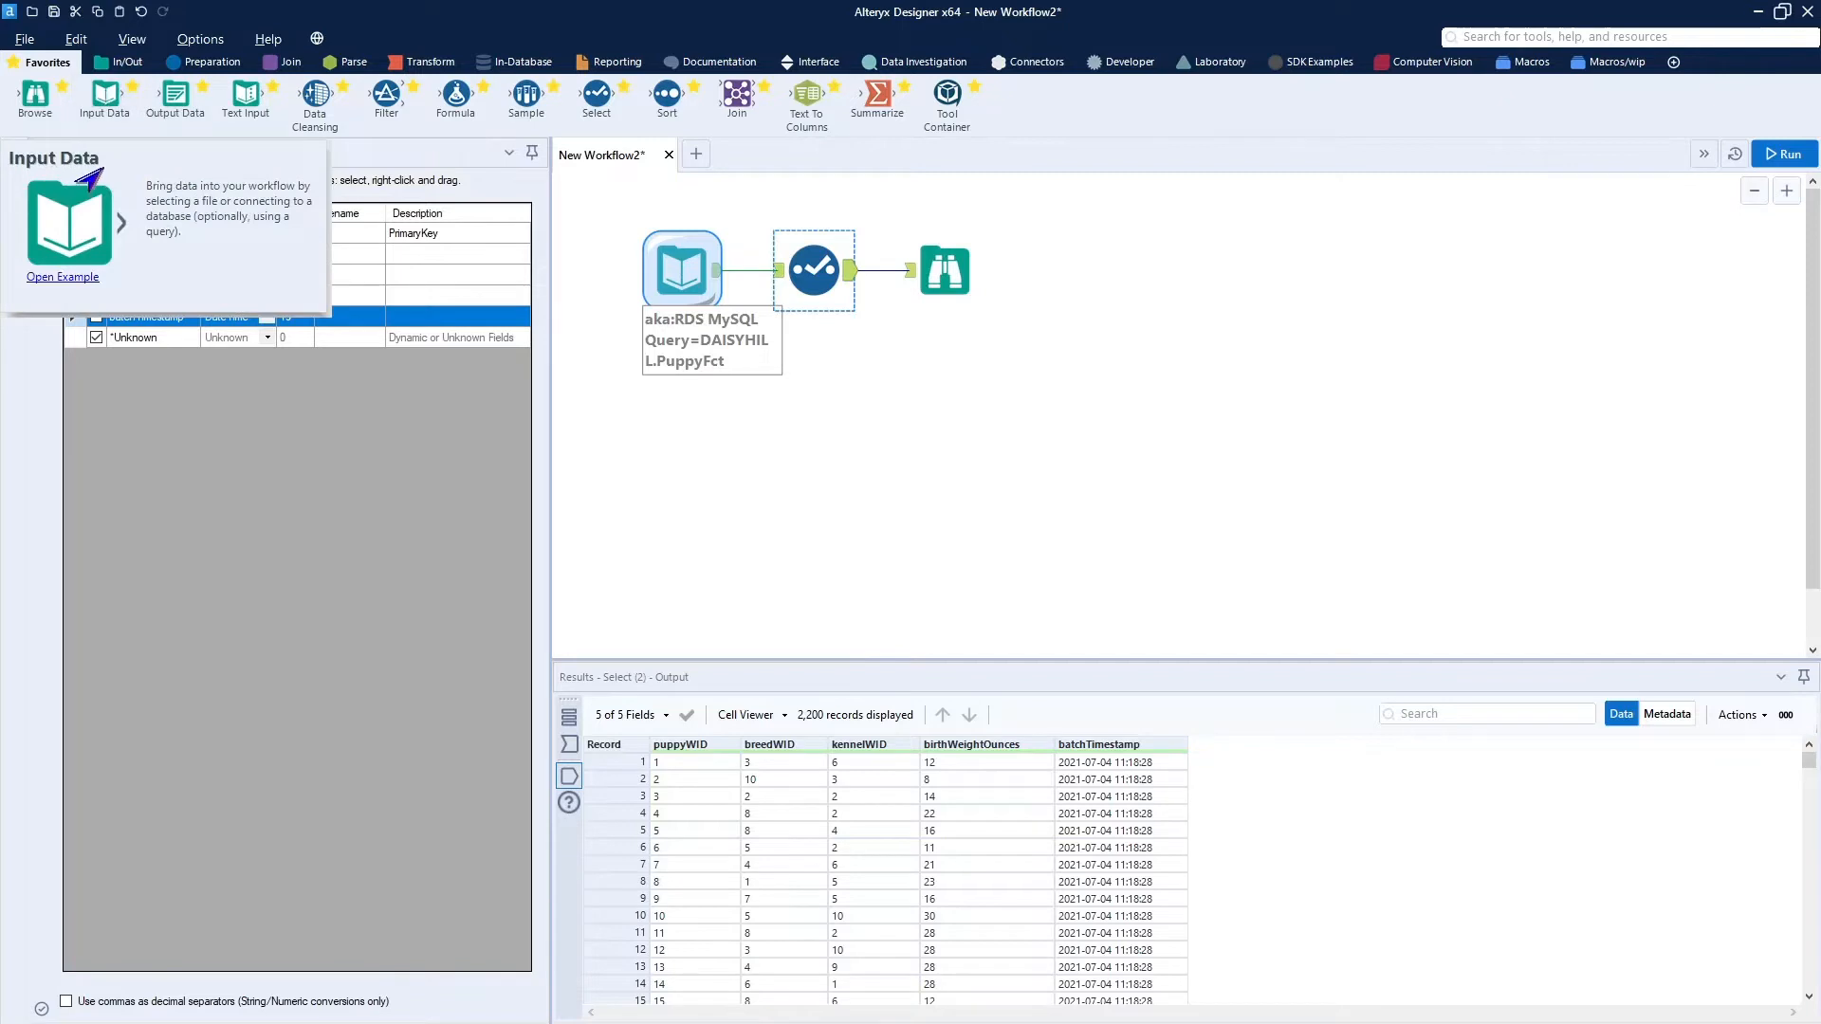
Add a second Input Data tool below the first on aka:RDS MySQL with the tested query DAISYHILL.PuppyCostumeTable.
{"action": "left_click_drag", "start_coordinate": [100, 99], "coordinate": [683, 455]}
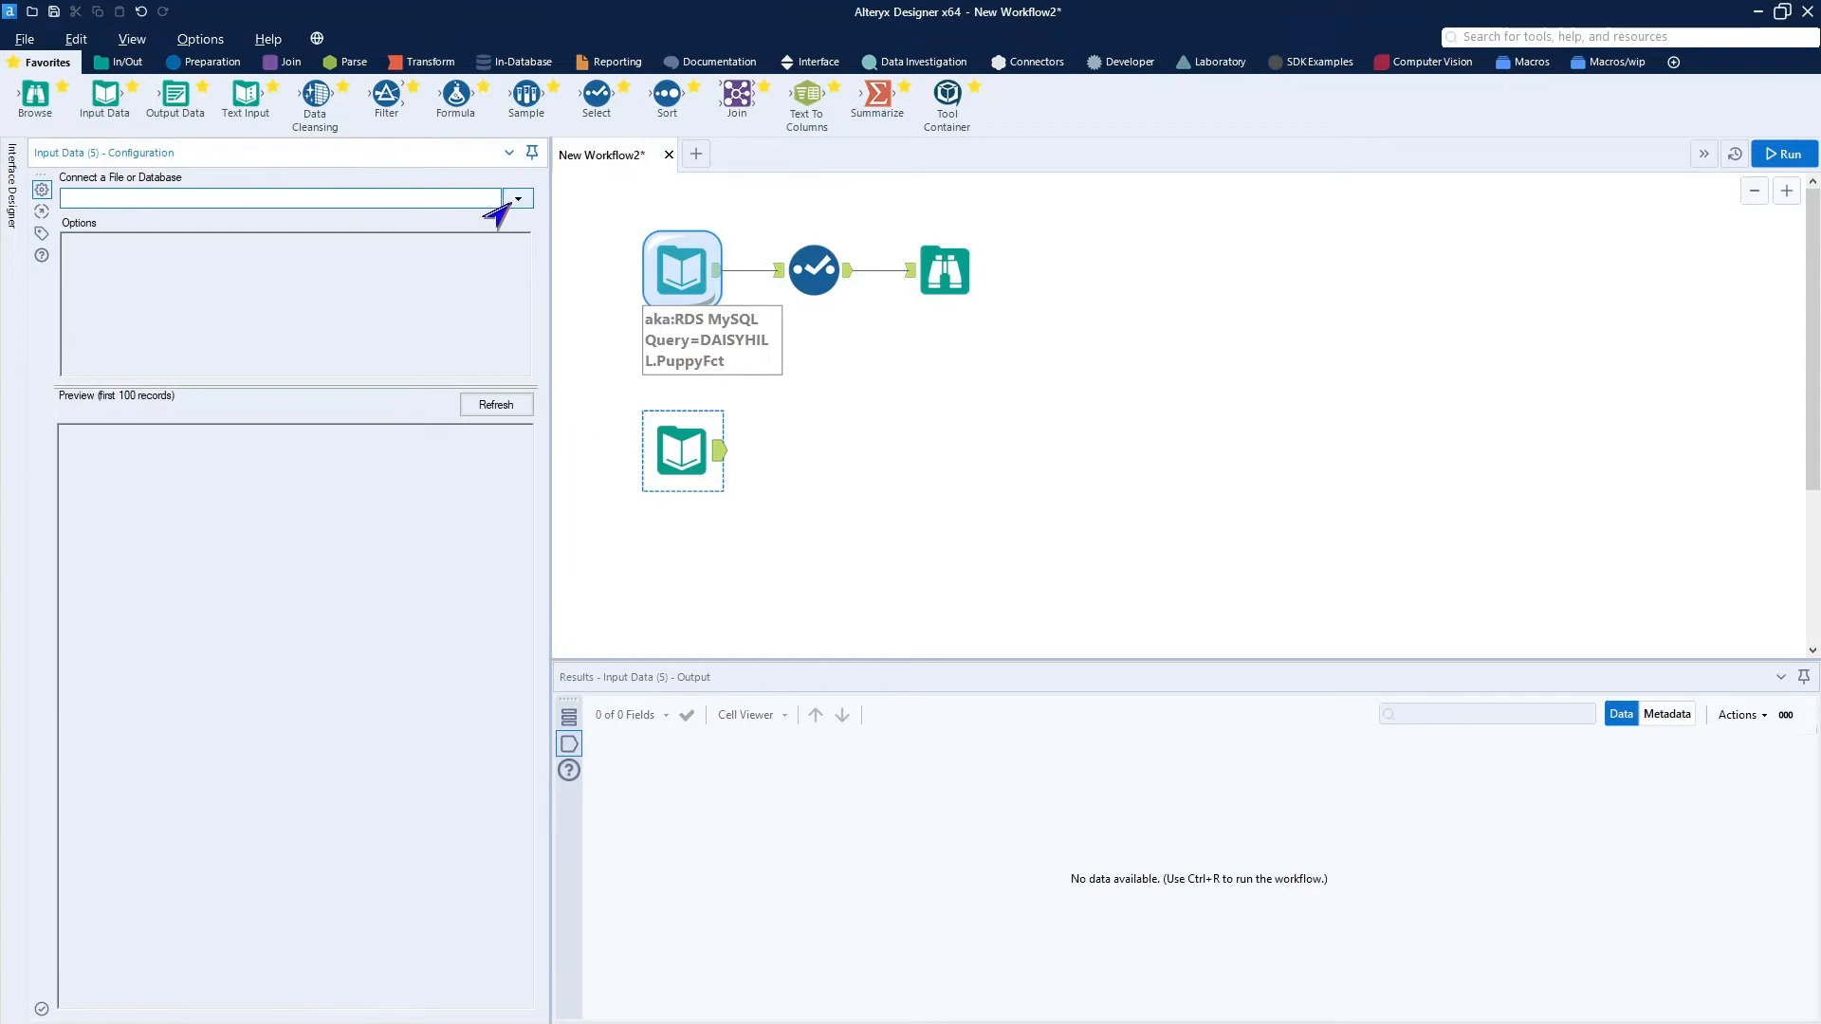
{"action": "left_click", "coordinate": [517, 199]}
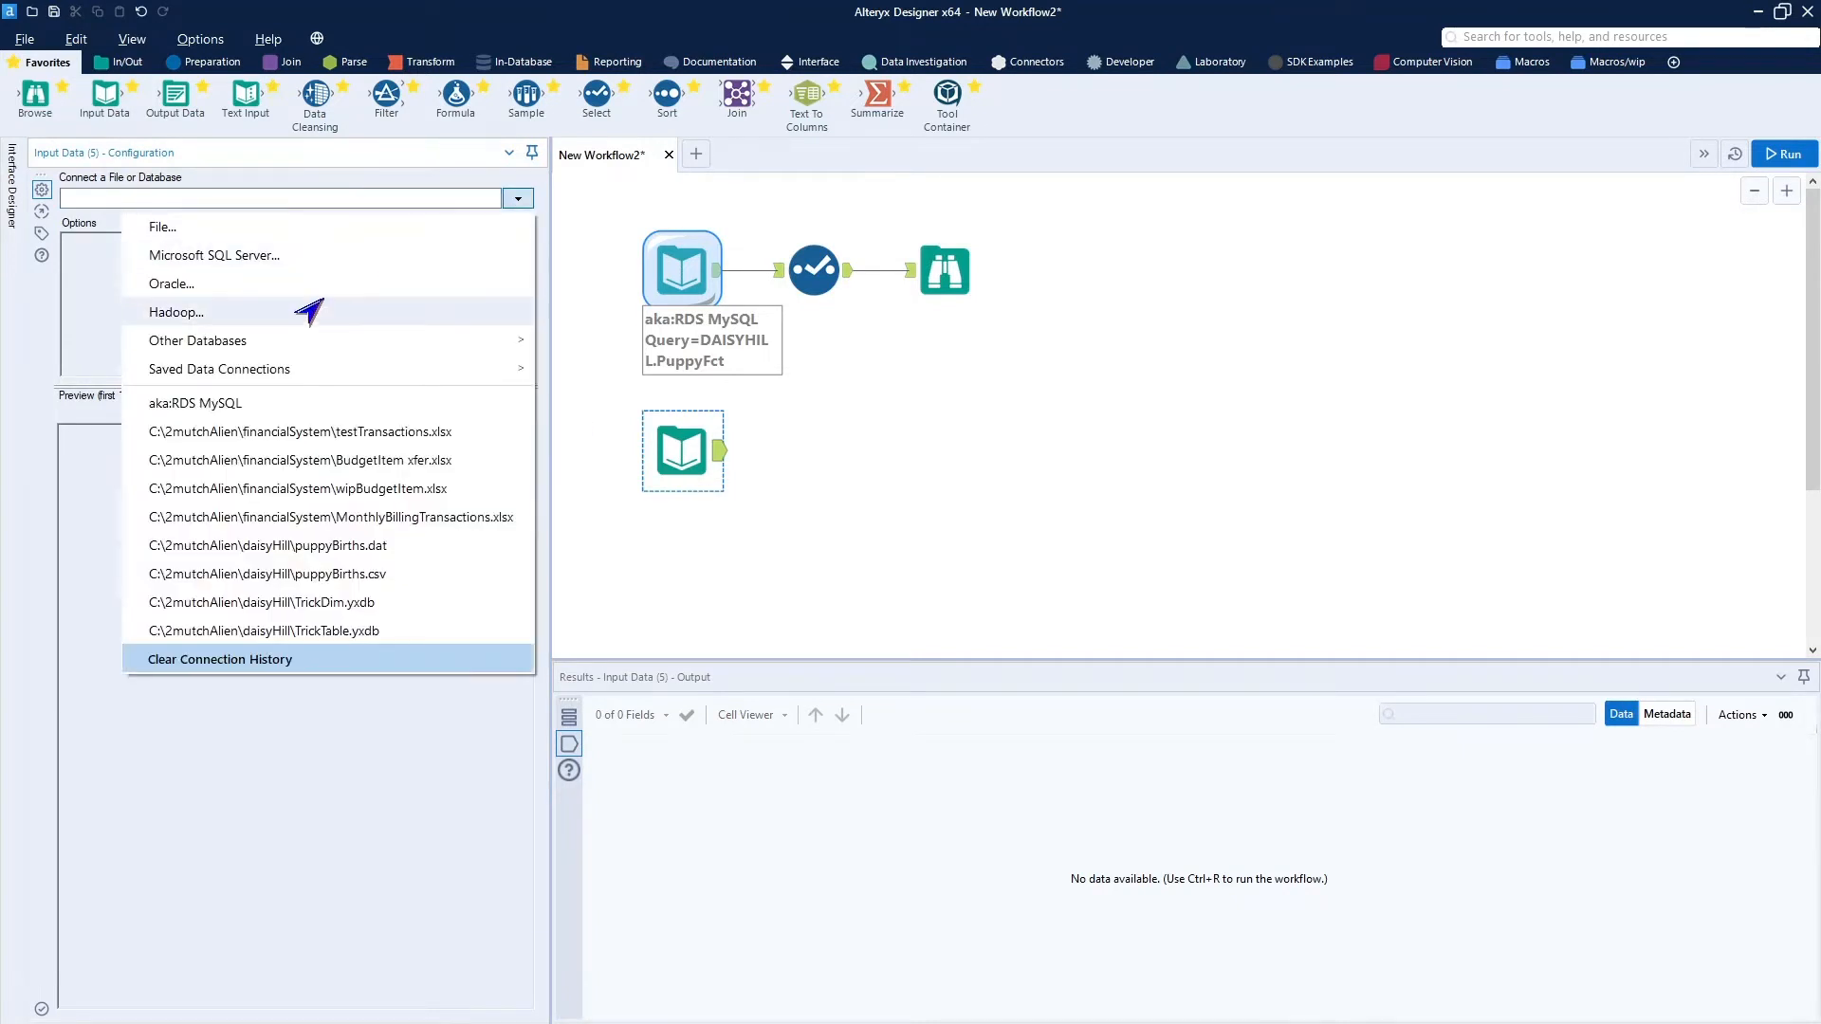
{"action": "left_click", "coordinate": [228, 408]}
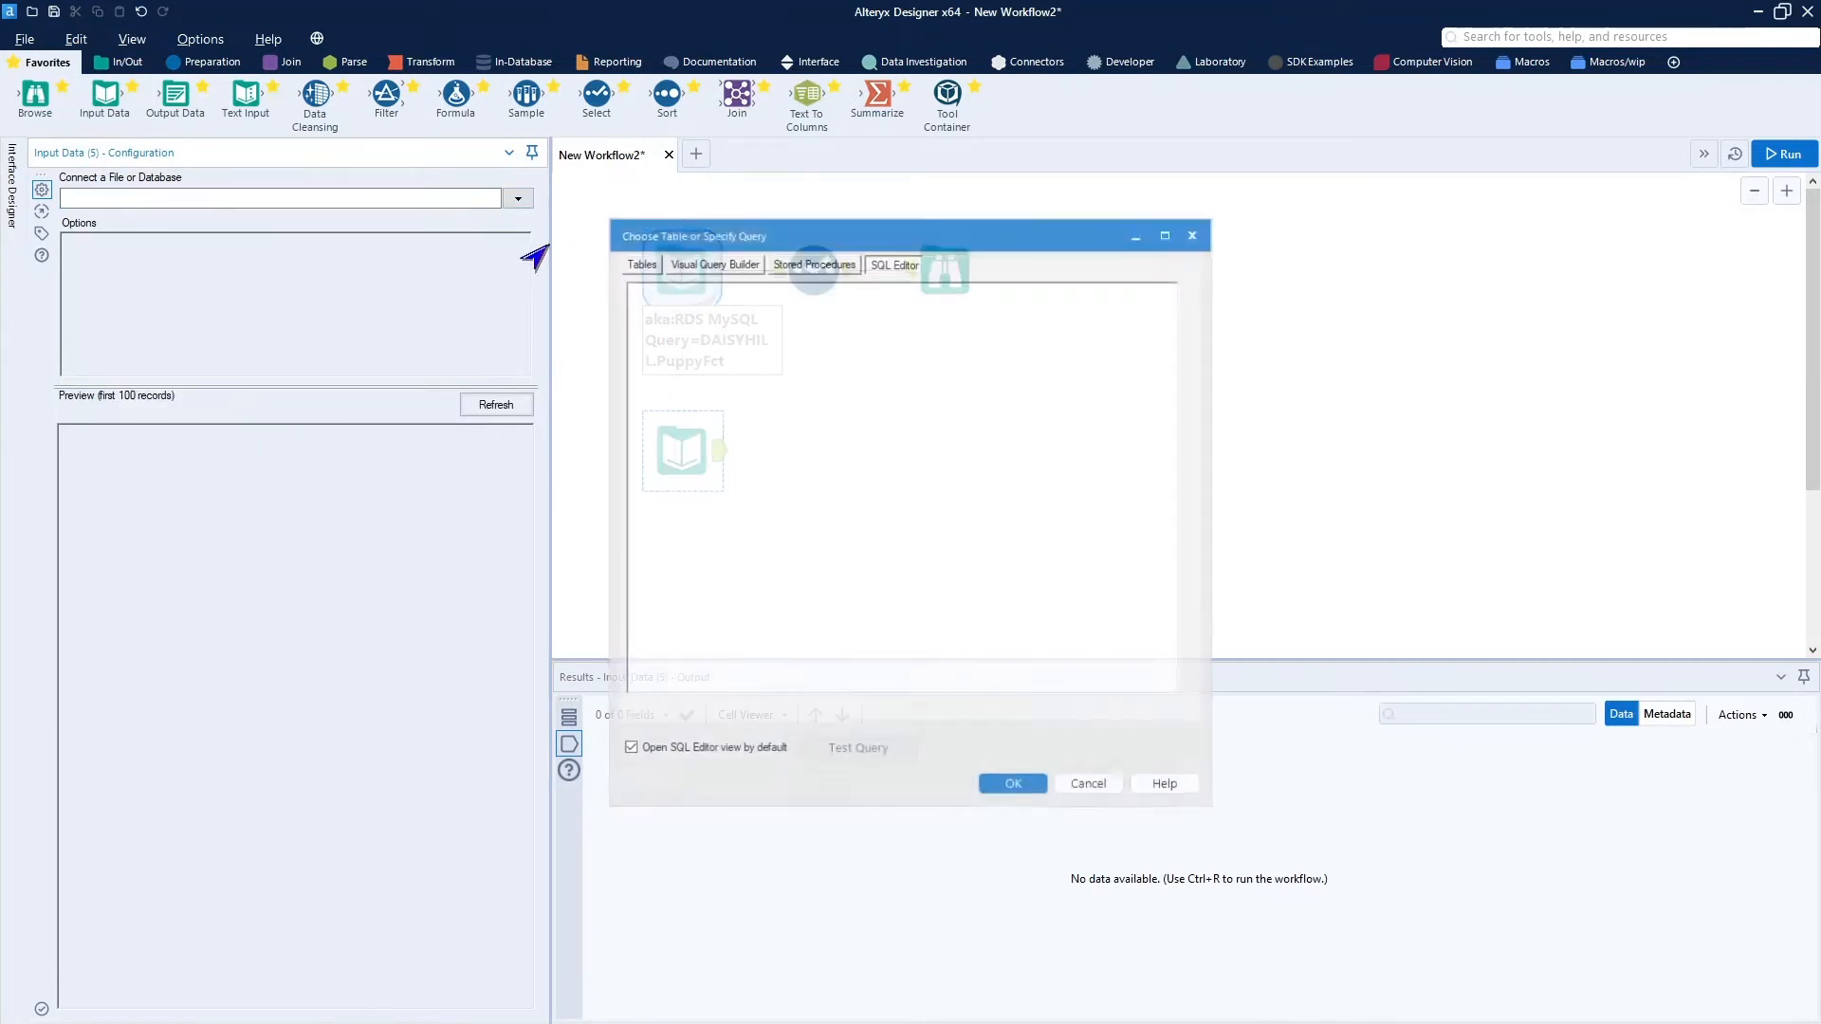
{"action": "type", "text": "DAISYHILL.PuppyCostumeTable"}
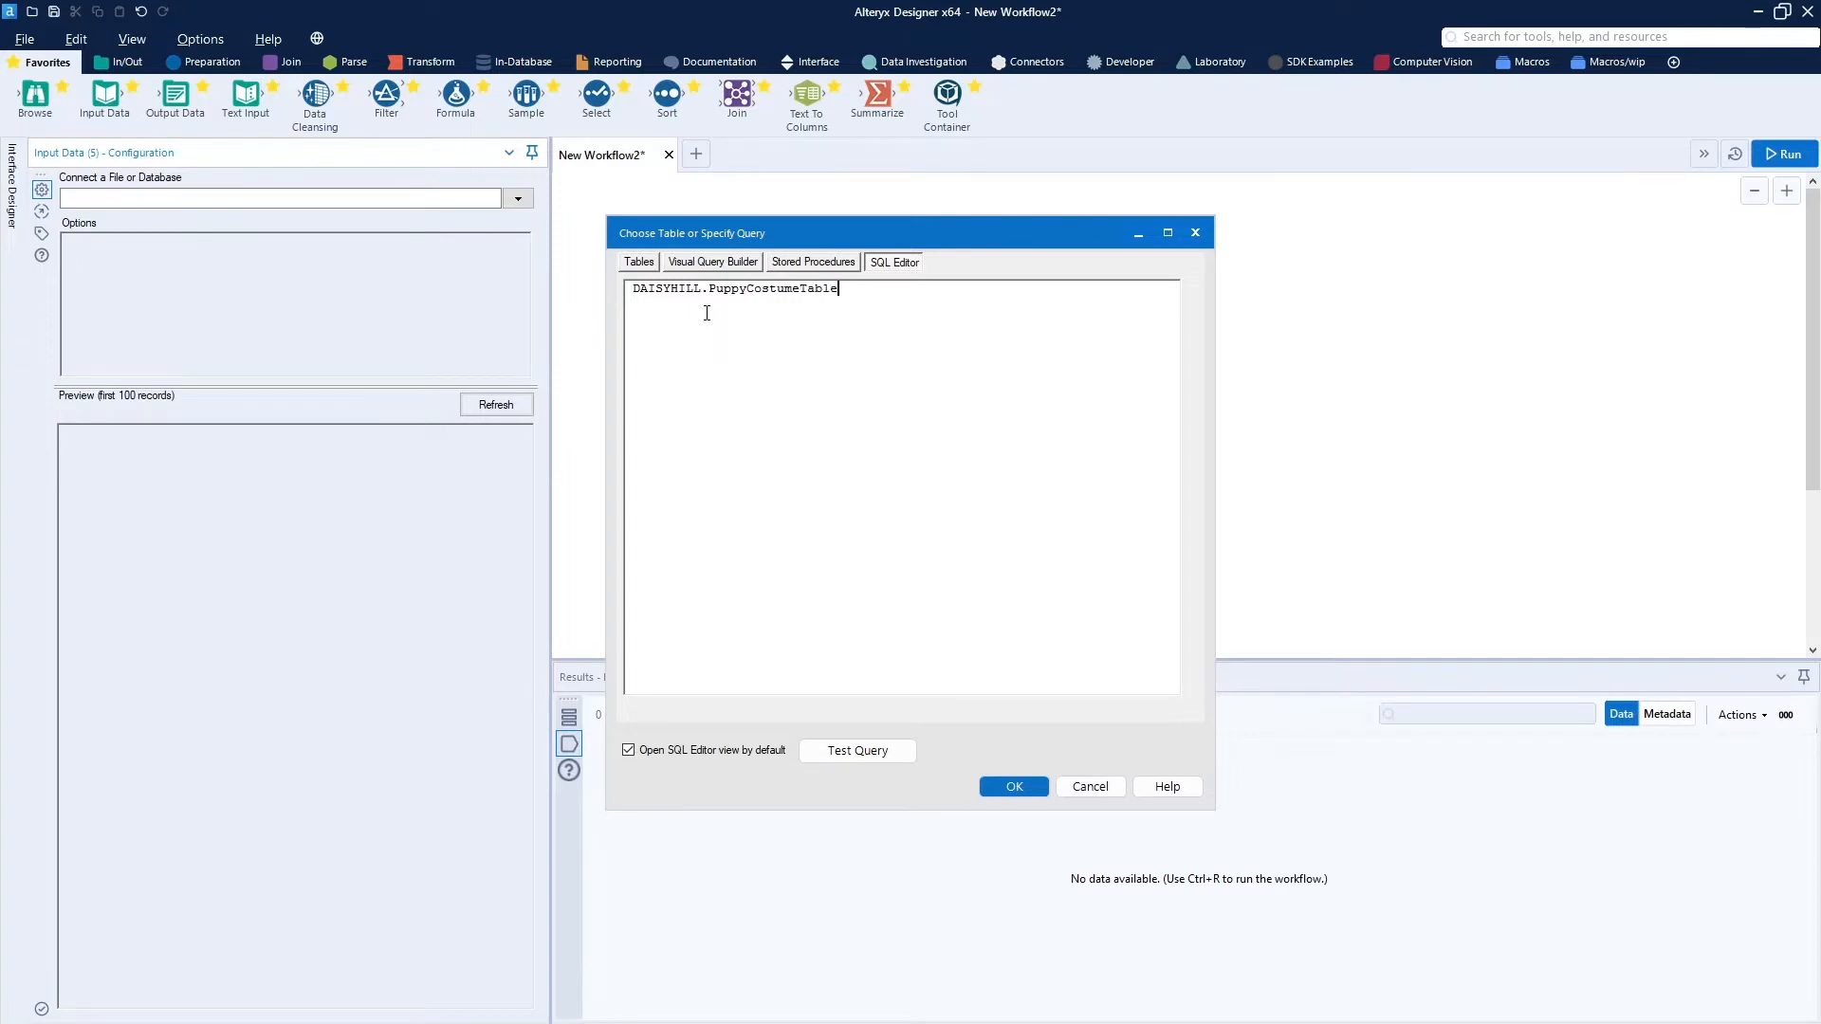
{"action": "left_click", "coordinate": [860, 756]}
{"action": "left_click", "coordinate": [1051, 581]}
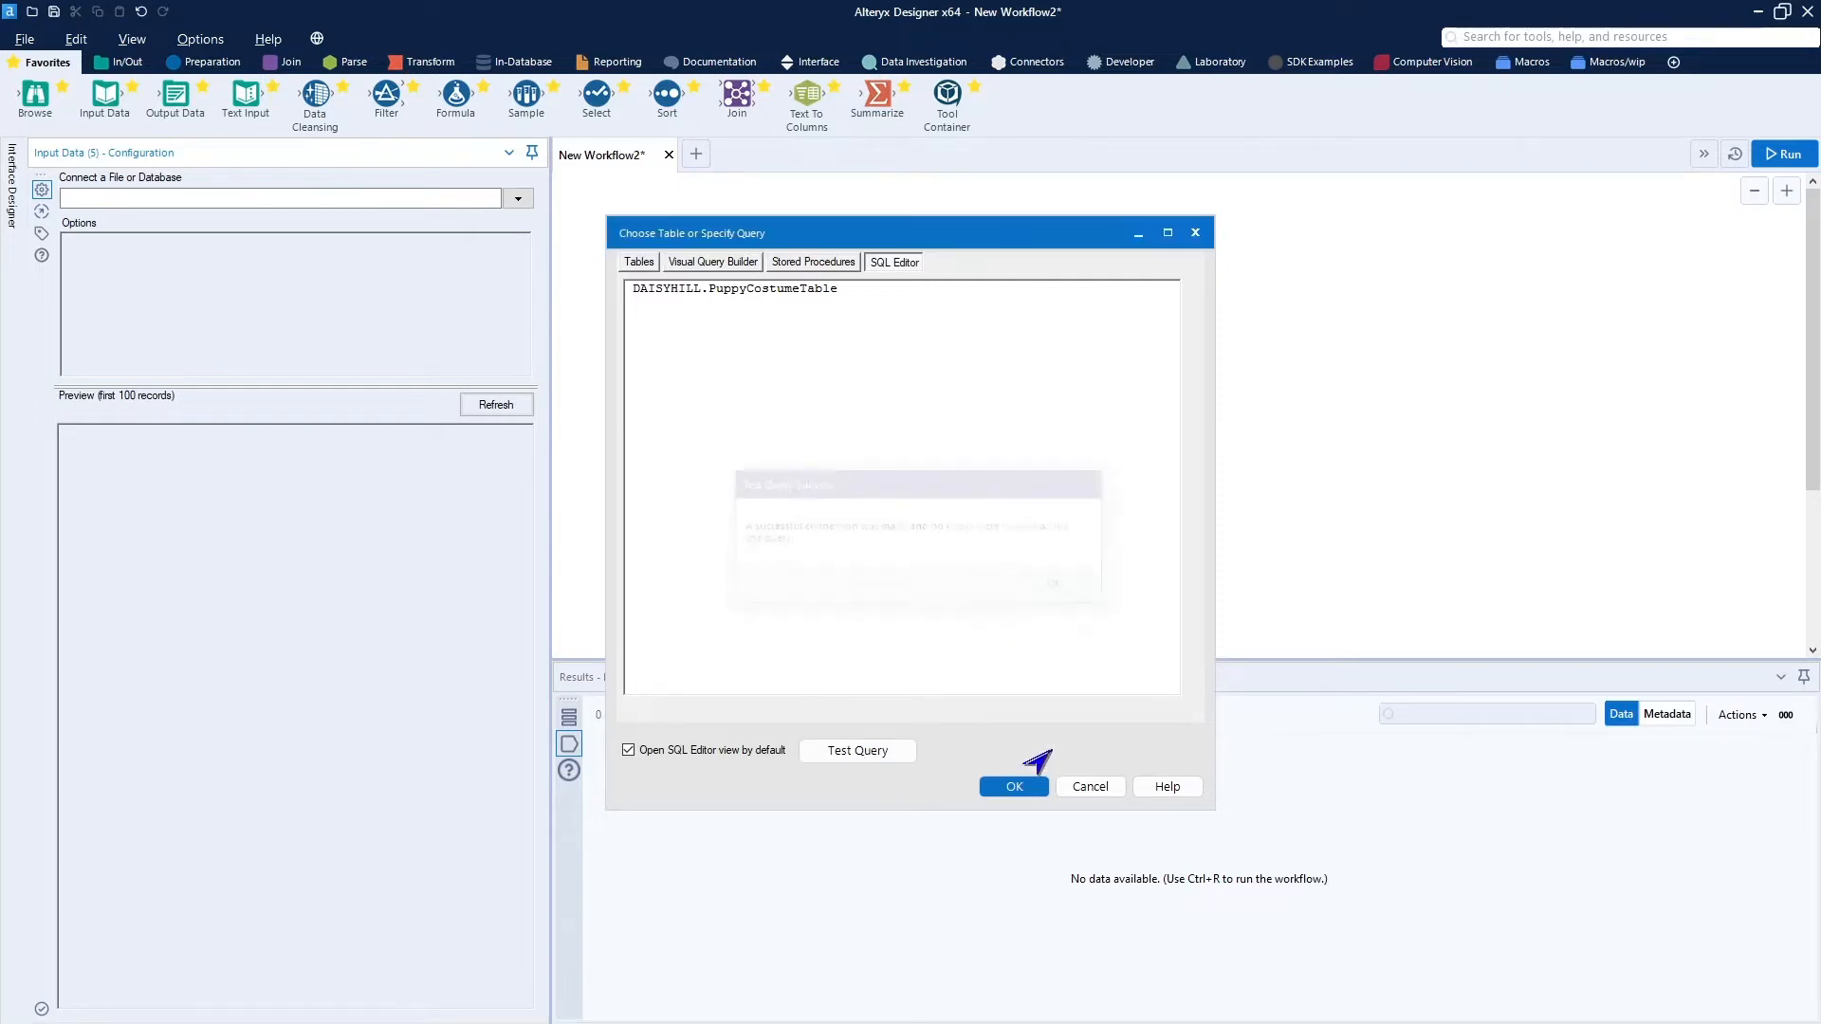
{"action": "left_click", "coordinate": [1011, 787]}
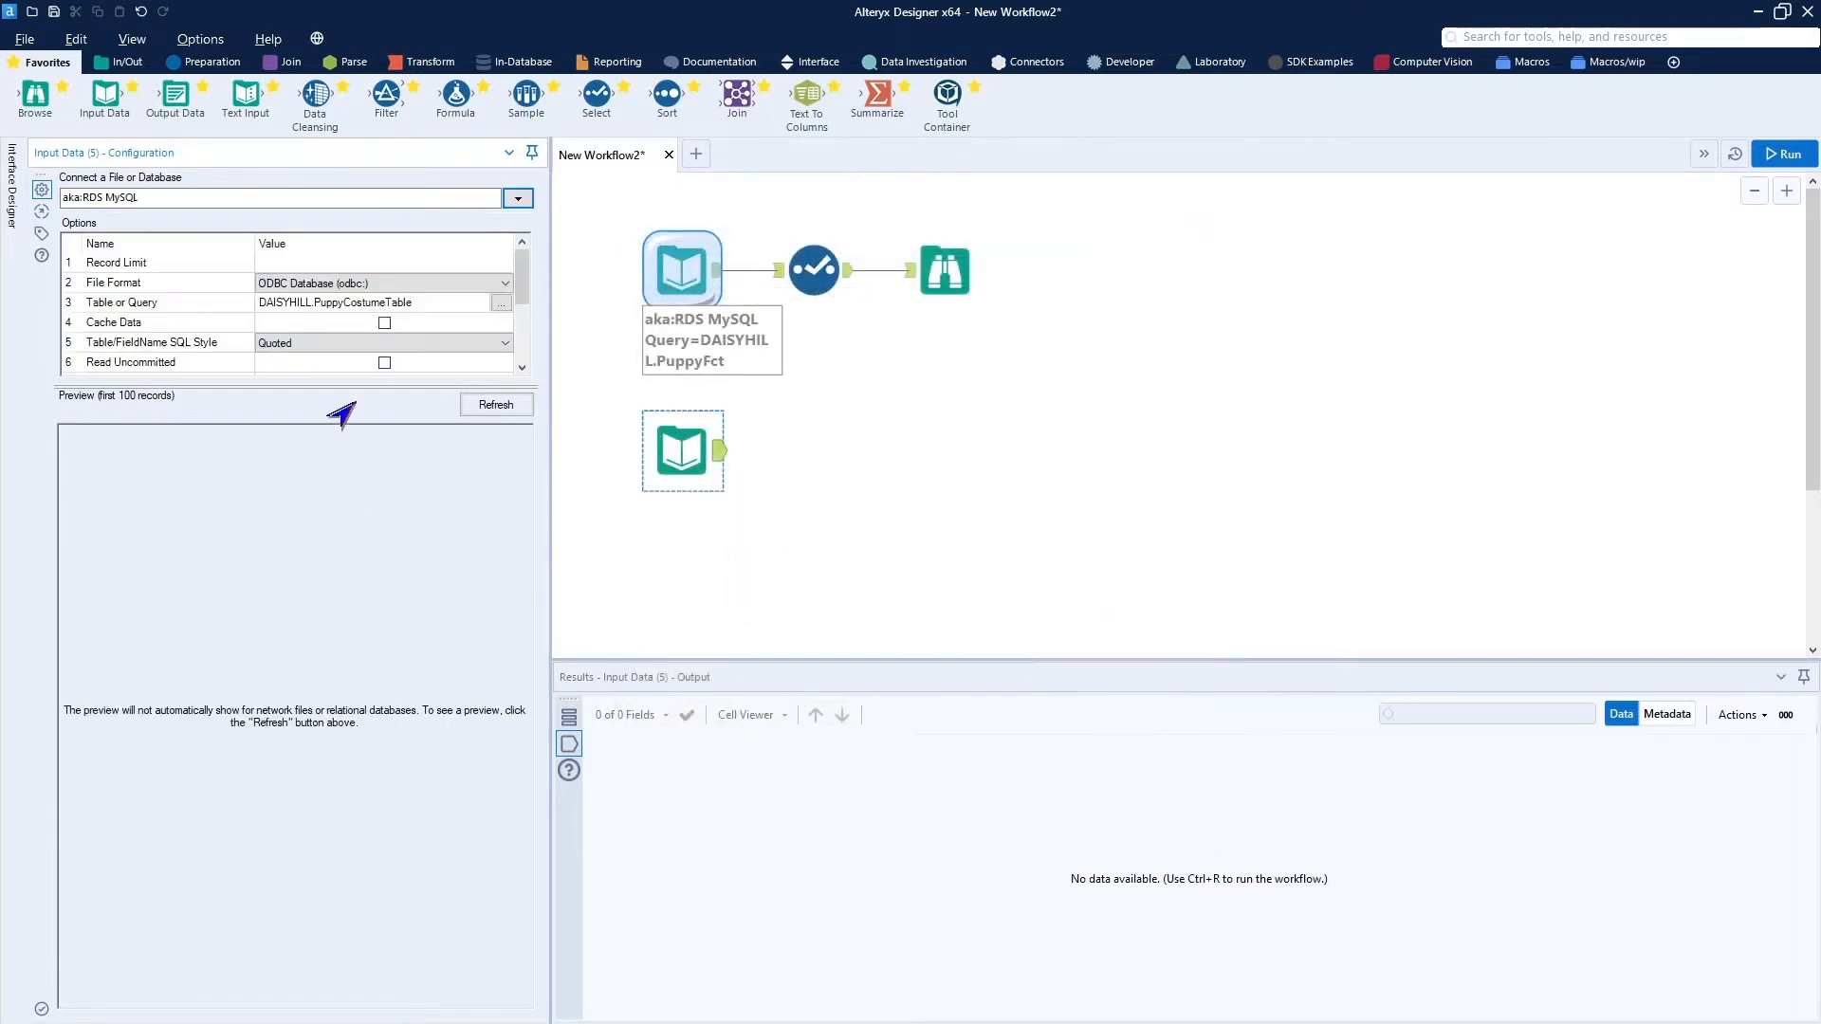
For the PuppyCostumeTable input, enable Cache Data, set Table/FieldName SQL Style to None, and disable Do Not Show % Complete.
{"action": "left_click", "coordinate": [384, 323]}
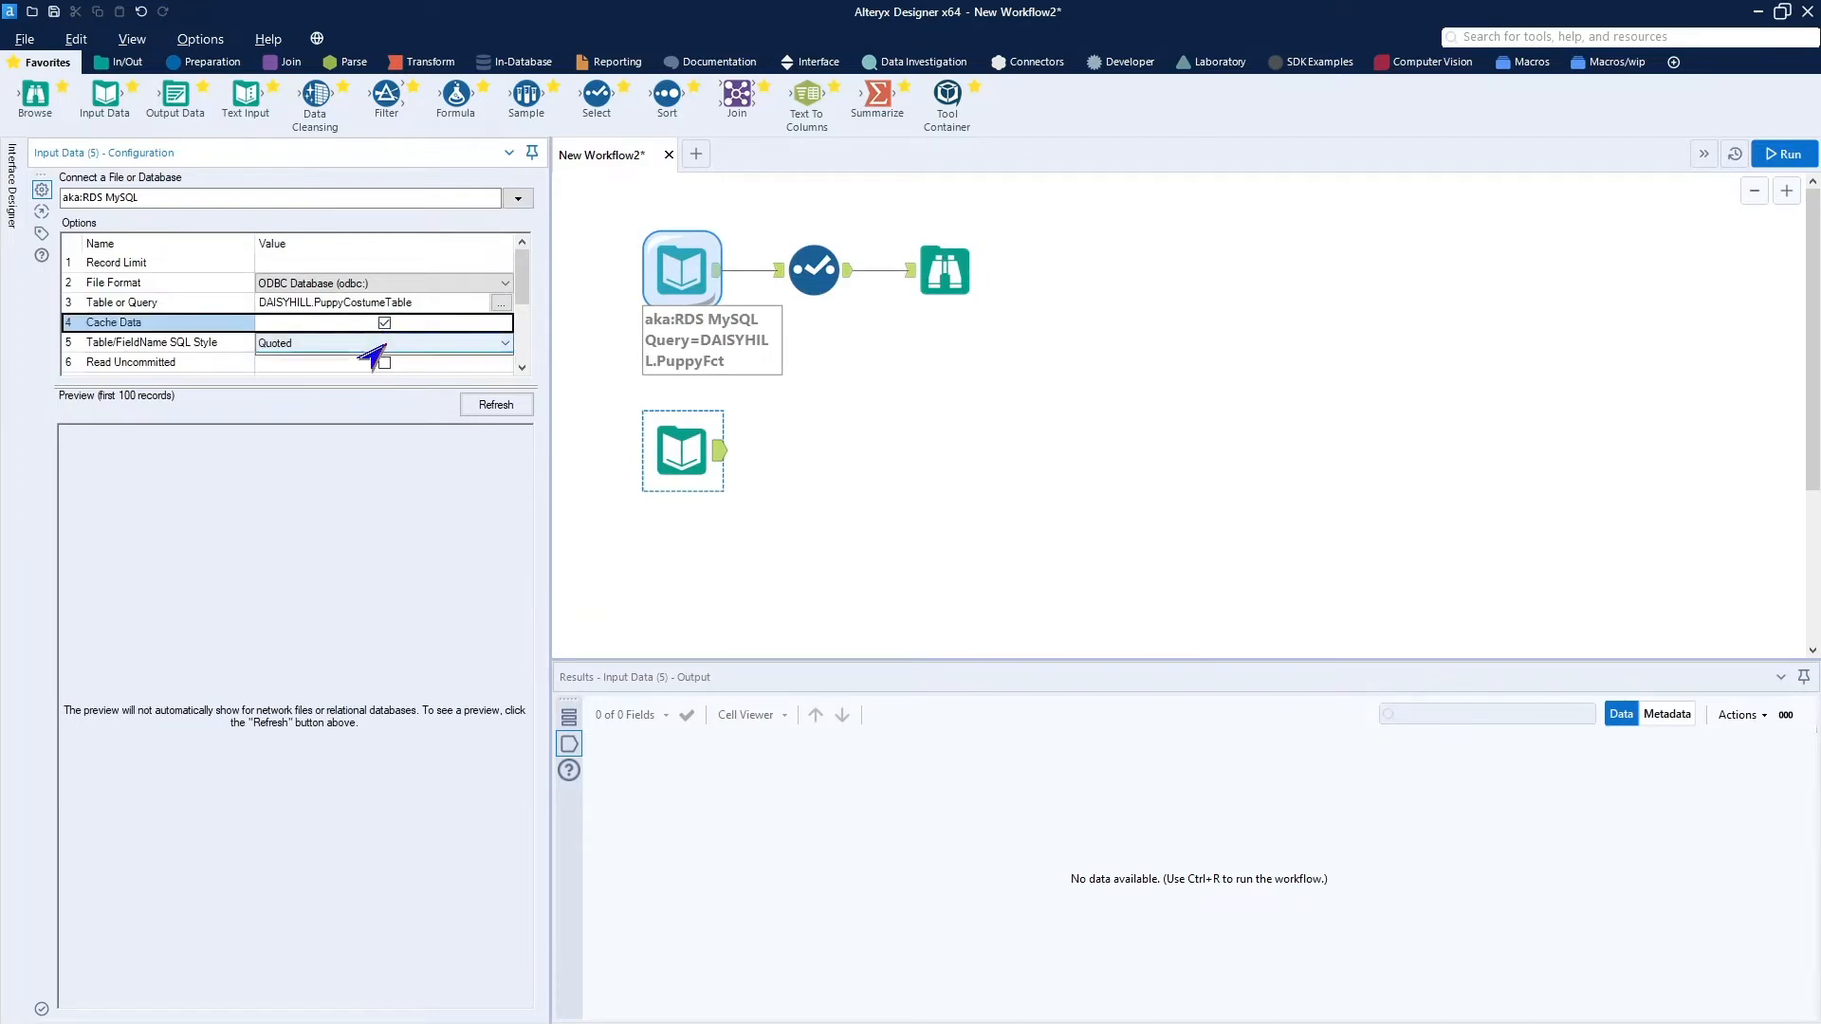
{"action": "left_click", "coordinate": [364, 347]}
{"action": "left_click", "coordinate": [366, 373]}
{"action": "scroll", "coordinate": [350, 358], "scroll_direction": "down", "scroll_amount": 1}
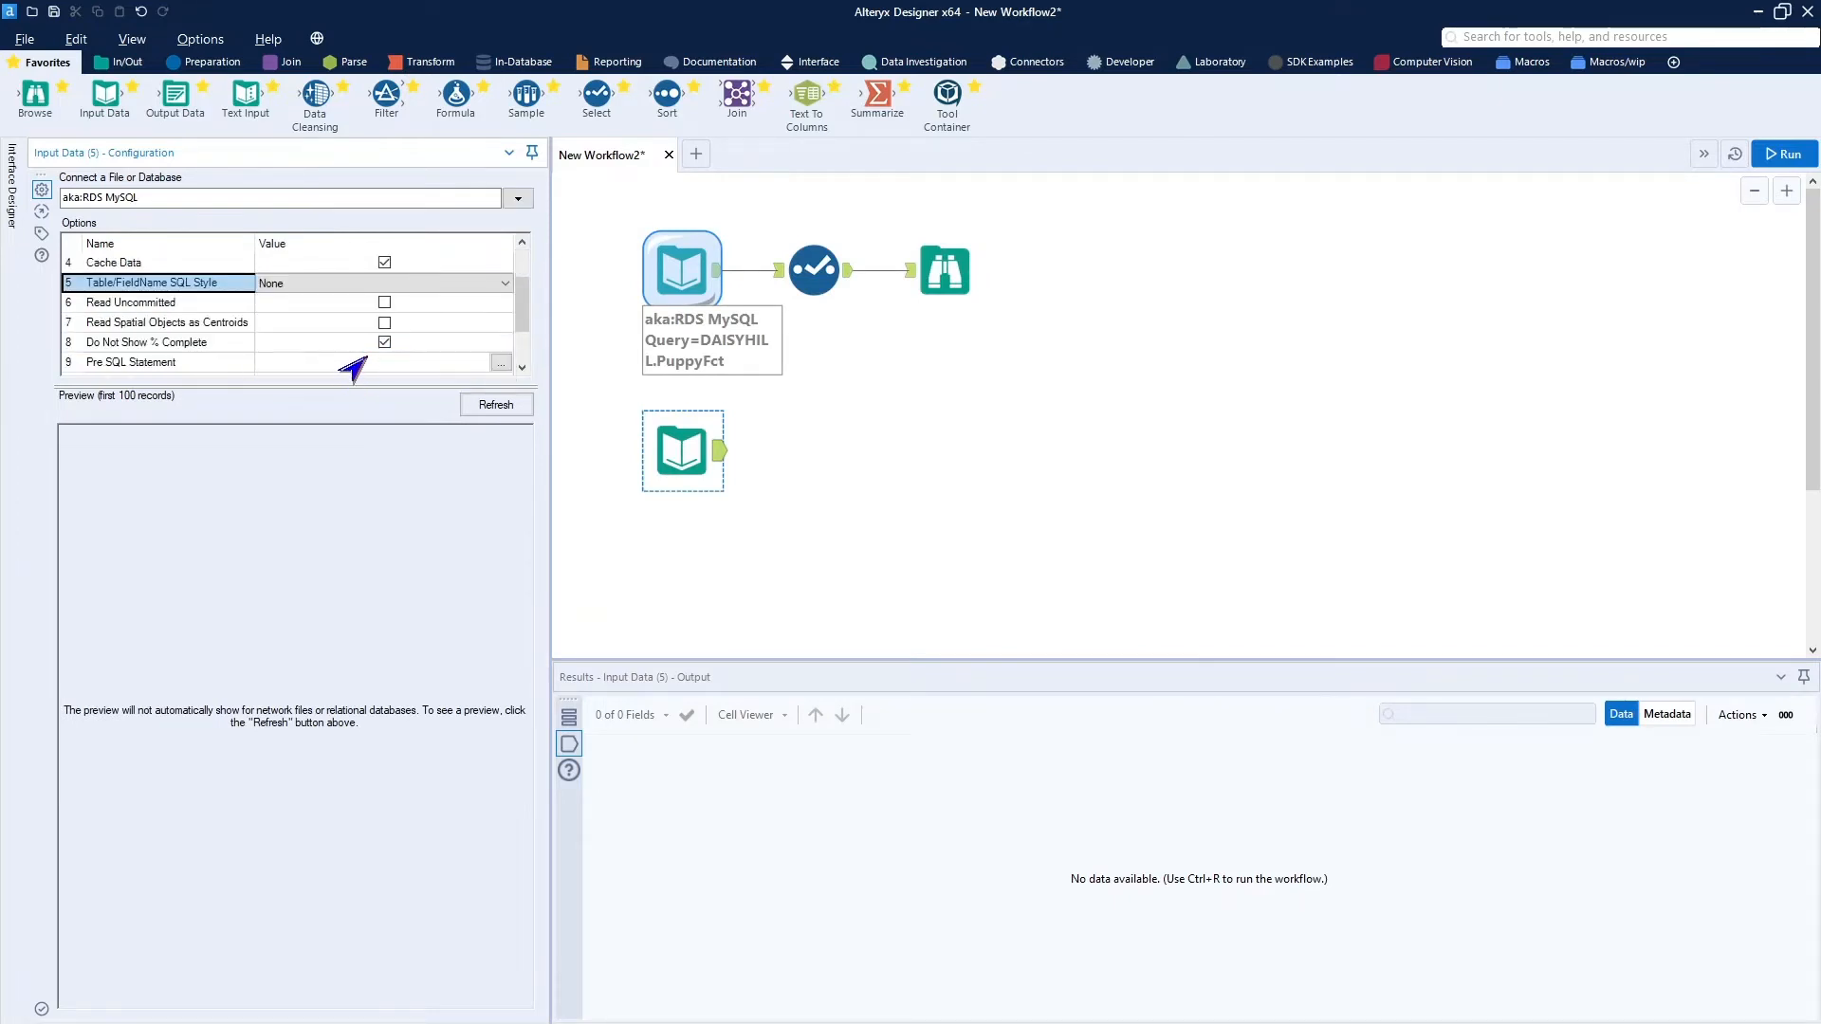
{"action": "left_click", "coordinate": [384, 341]}
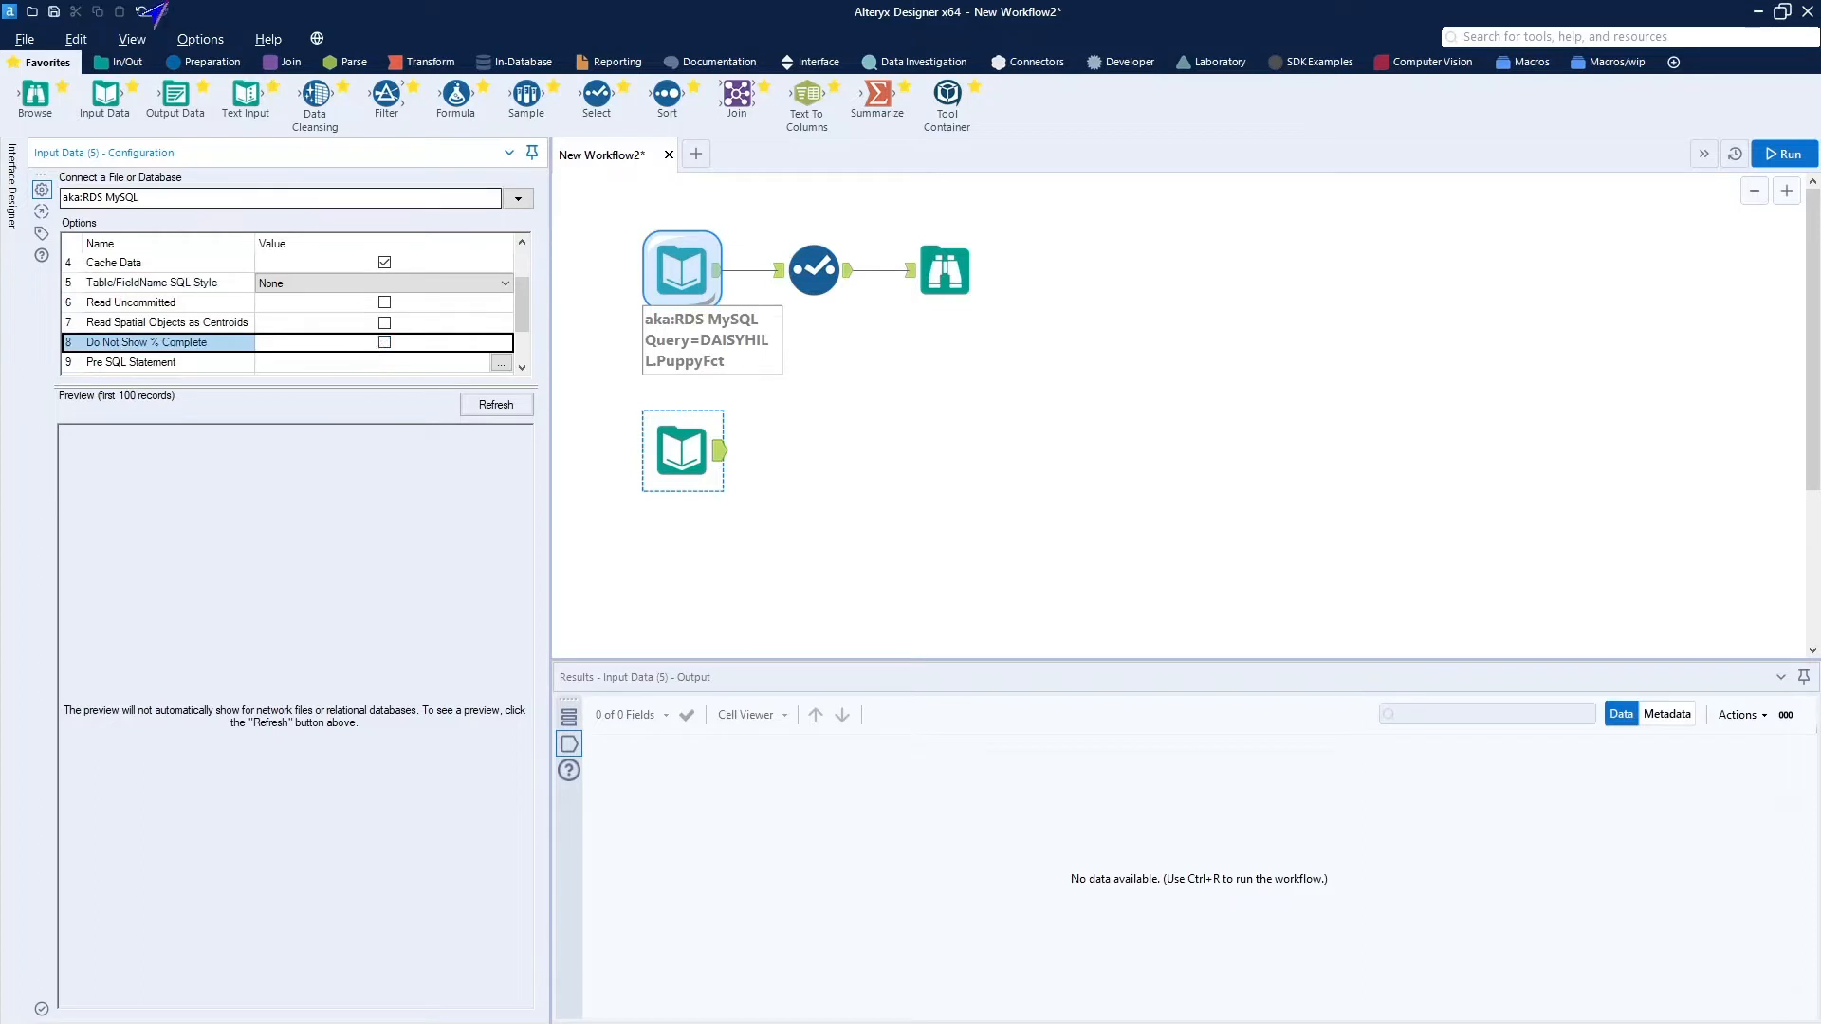
Connect a Select tool and a Browse tool after the PuppyCostumeTable input and run the workflow.
{"action": "left_click", "coordinate": [199, 62]}
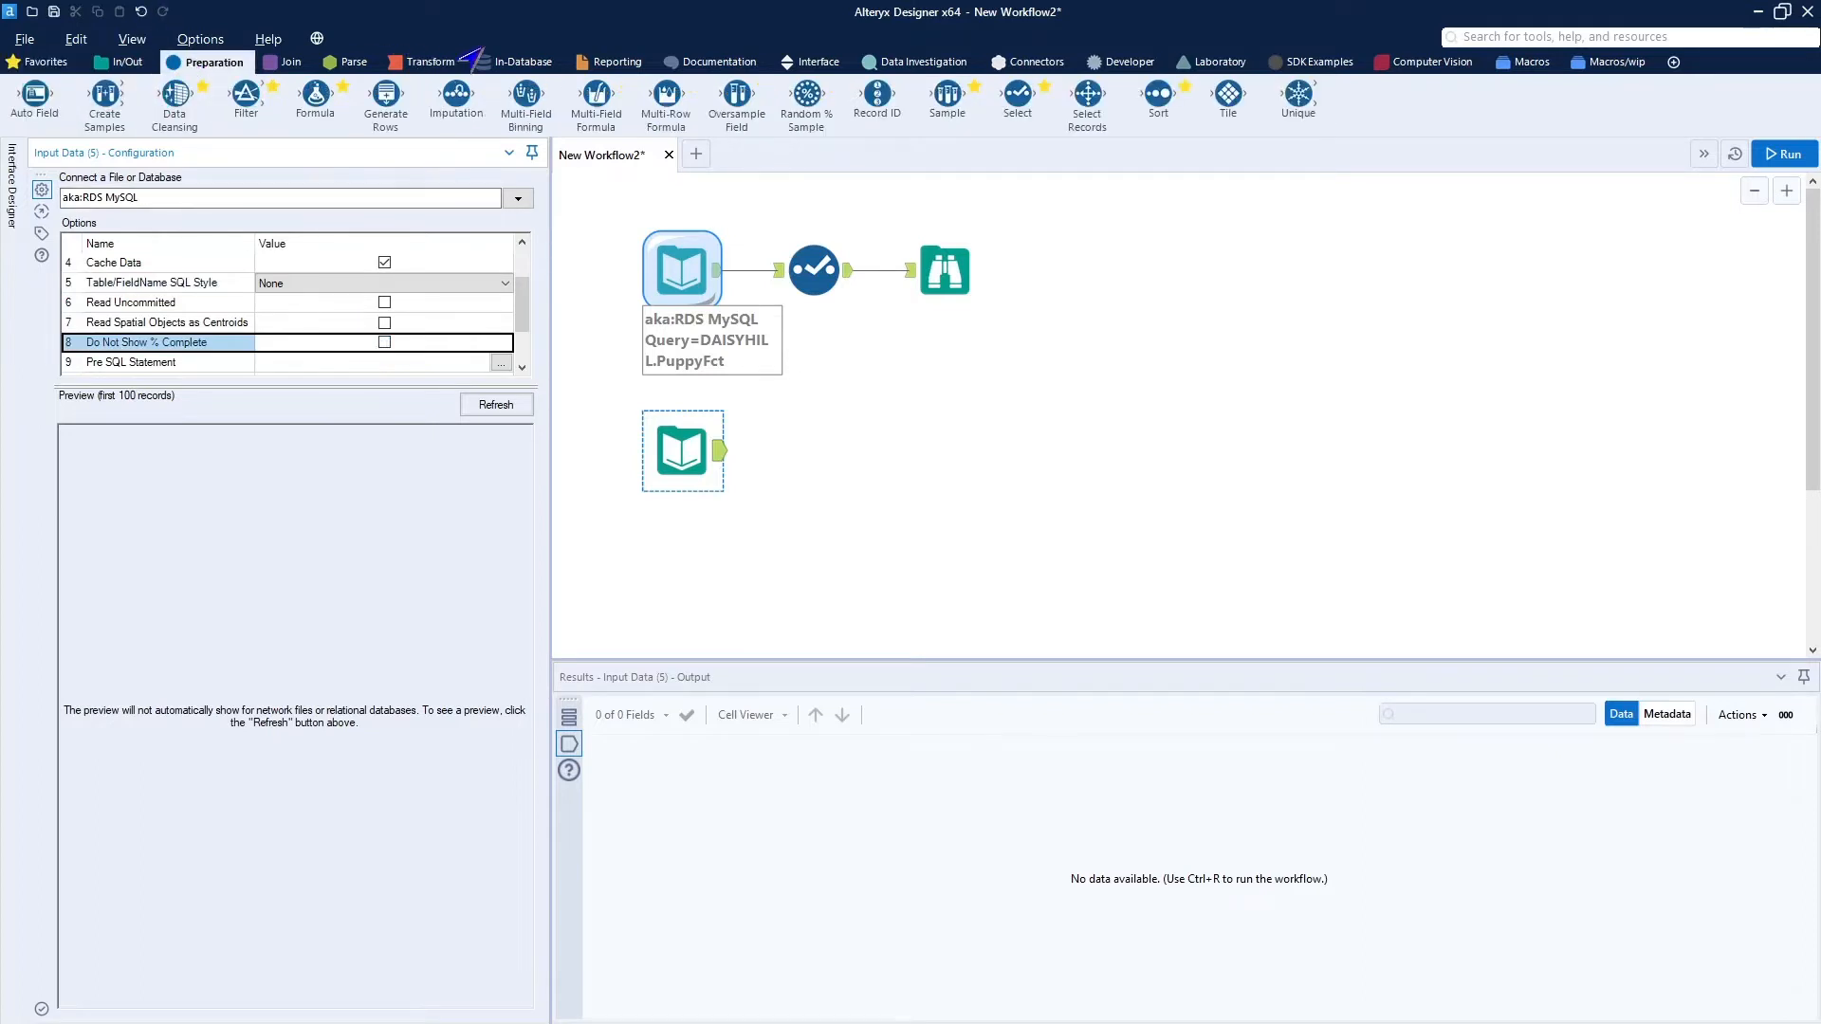
{"action": "left_click_drag", "start_coordinate": [1029, 88], "coordinate": [814, 453]}
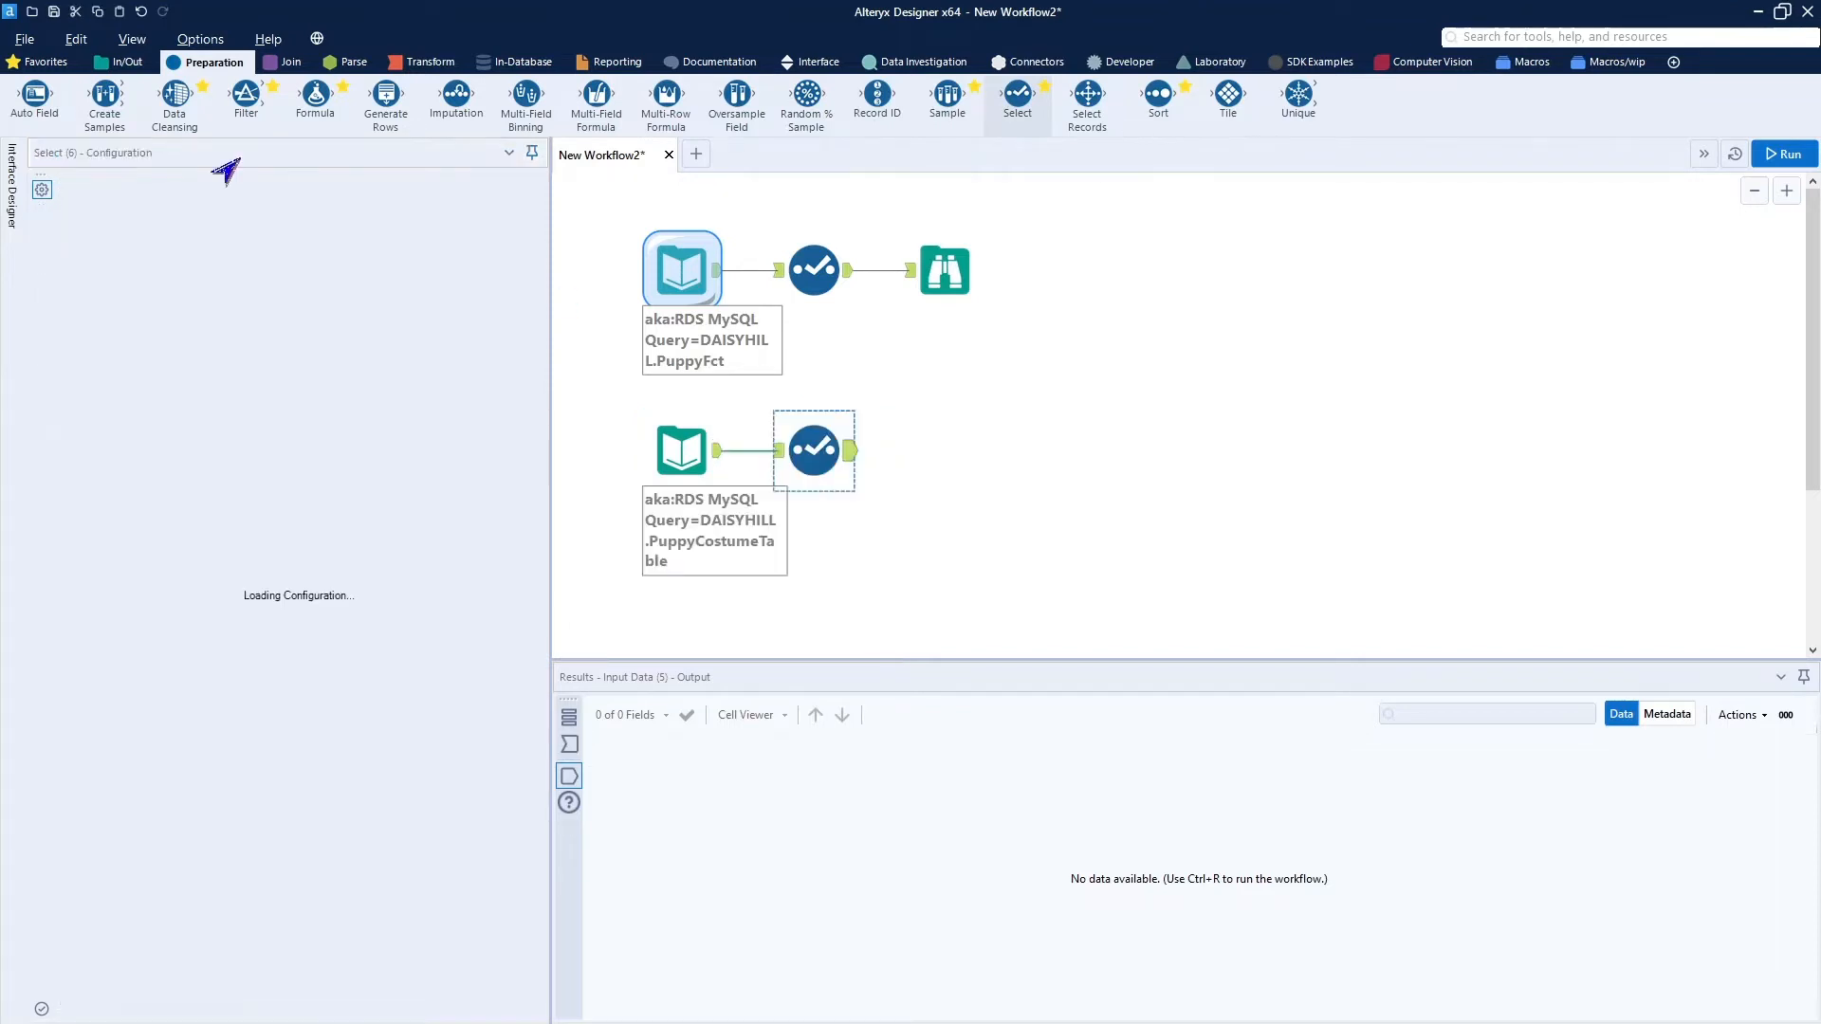
{"action": "left_click", "coordinate": [43, 62]}
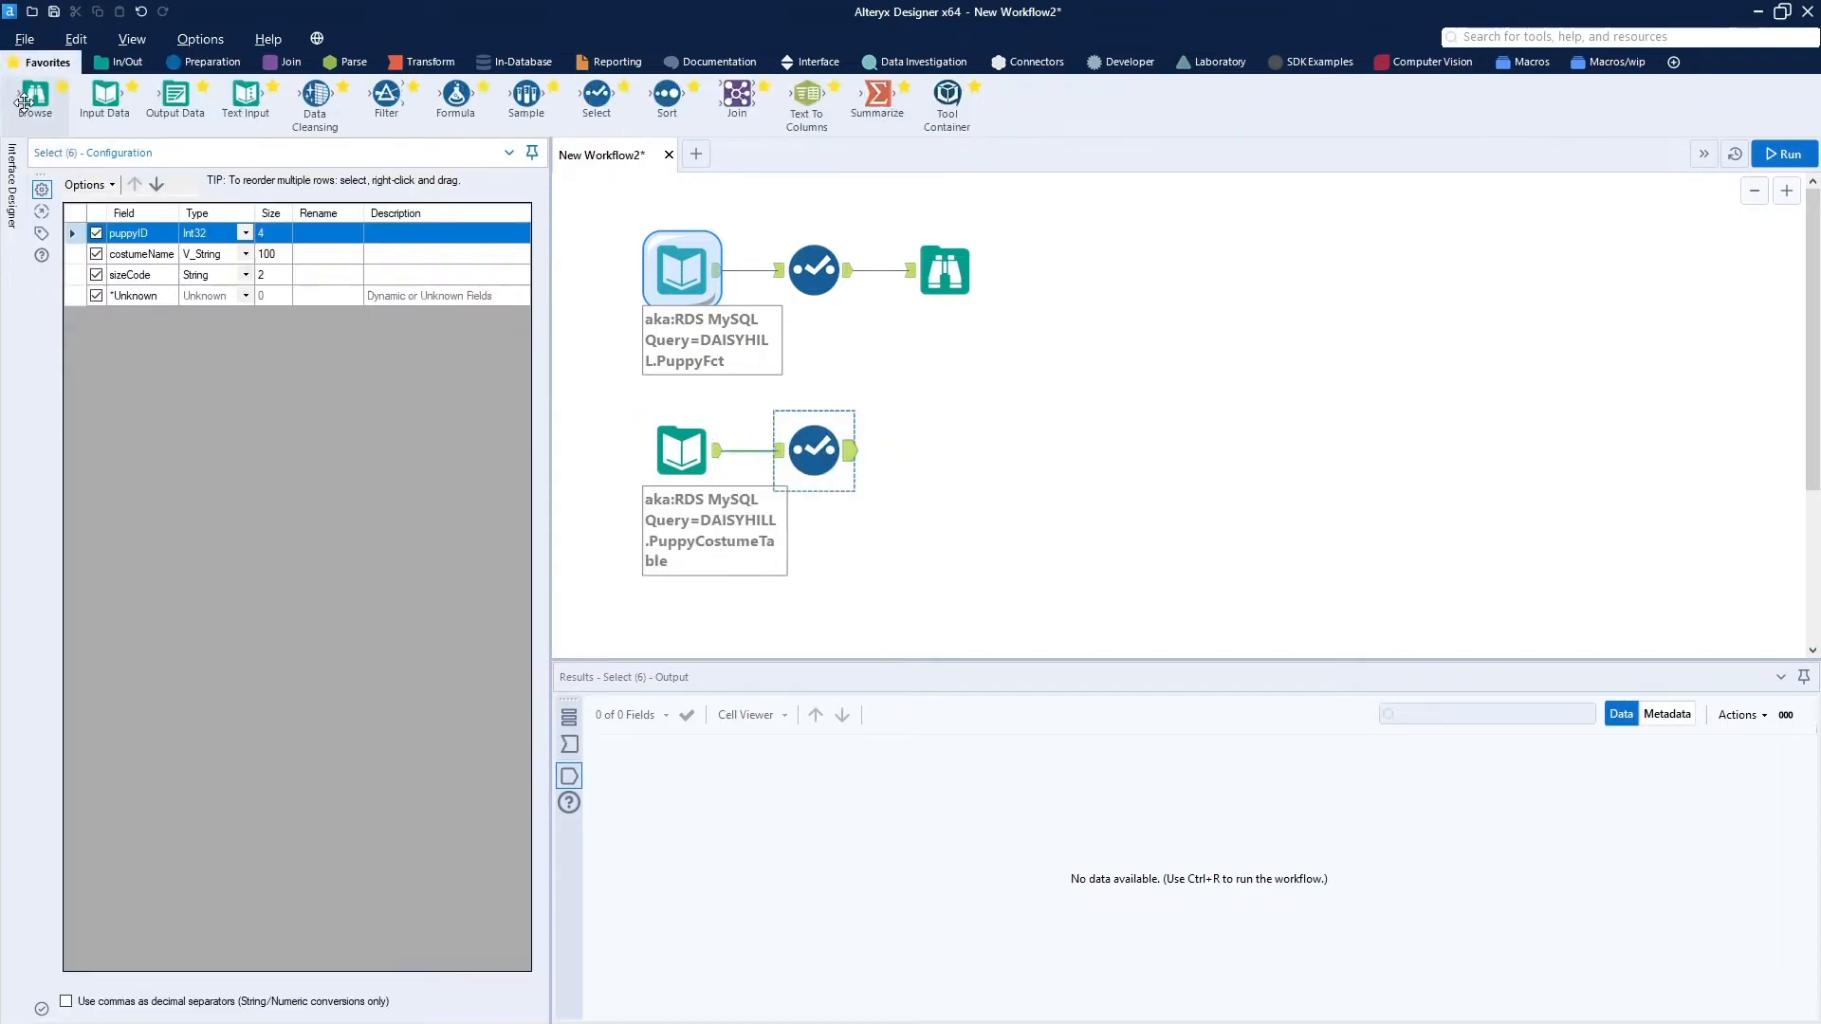
{"action": "left_click_drag", "start_coordinate": [21, 102], "coordinate": [953, 455]}
{"action": "left_click", "coordinate": [1780, 154]}
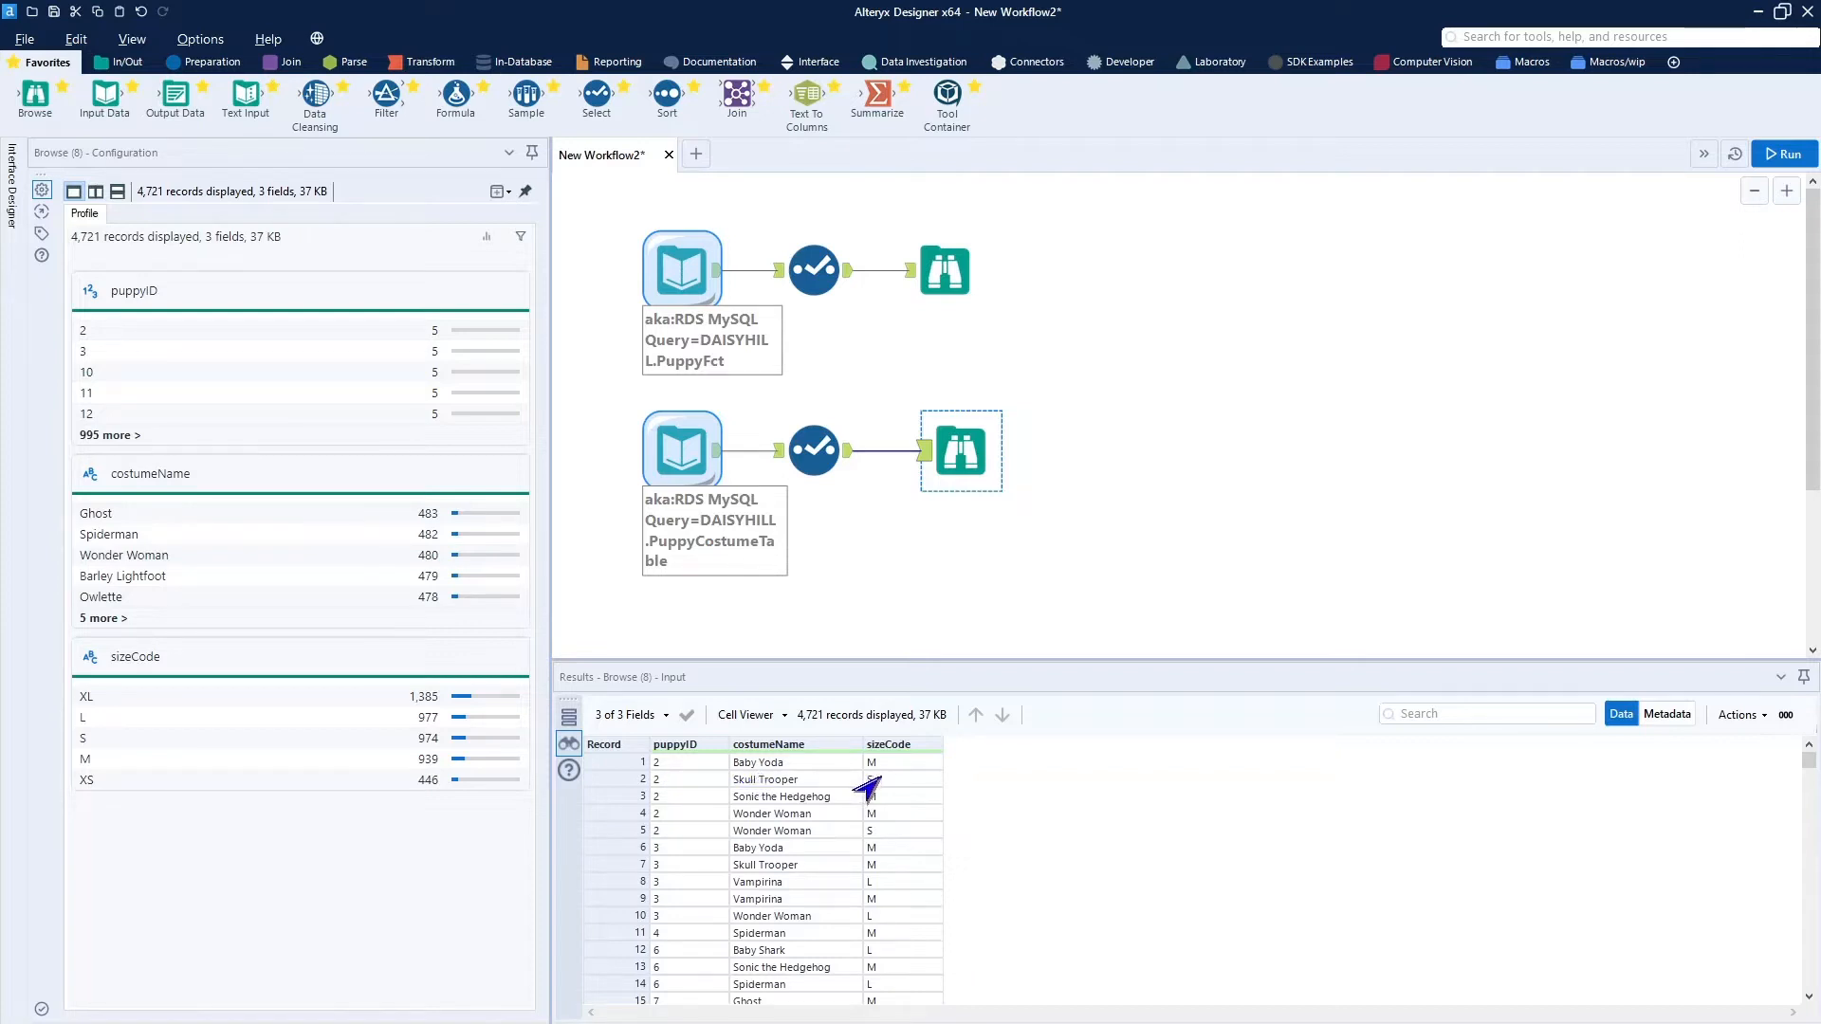
Rename puppyID to puppyWID in the costume branch's Select tool and align its Browse tool with the one above.
{"action": "left_click", "coordinate": [816, 451]}
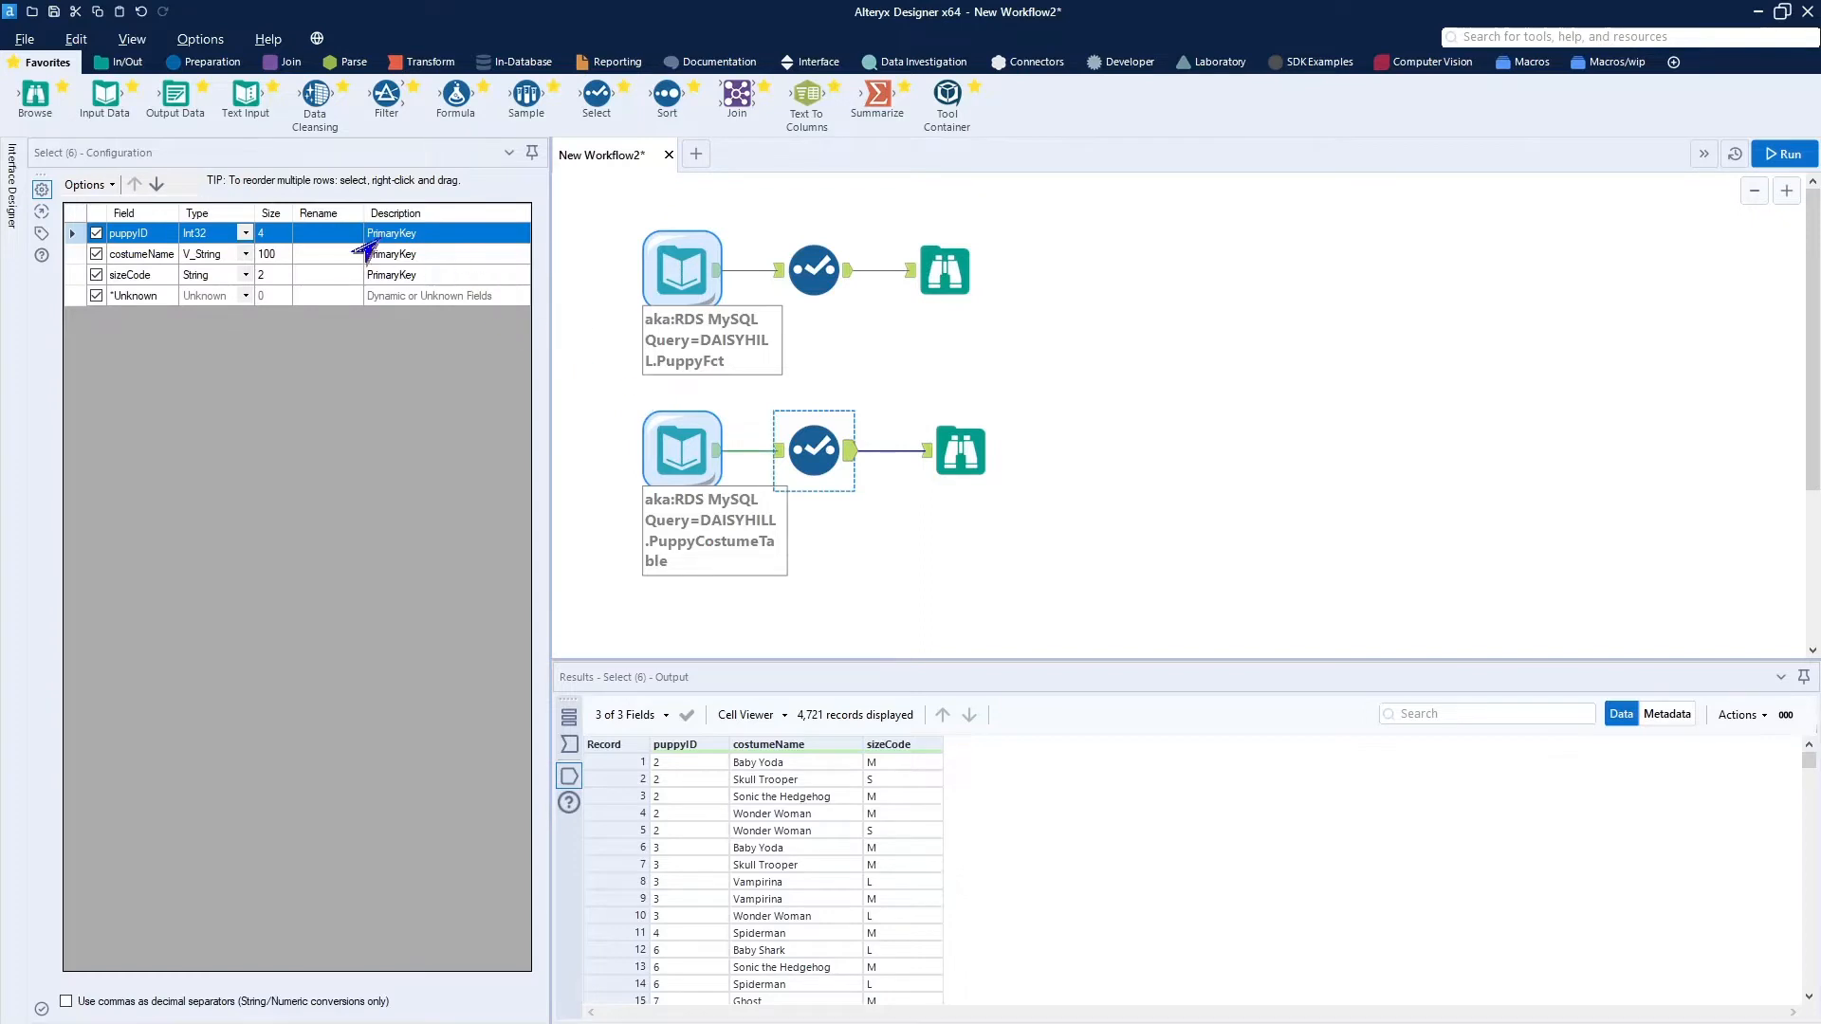
{"action": "left_click", "coordinate": [302, 233]}
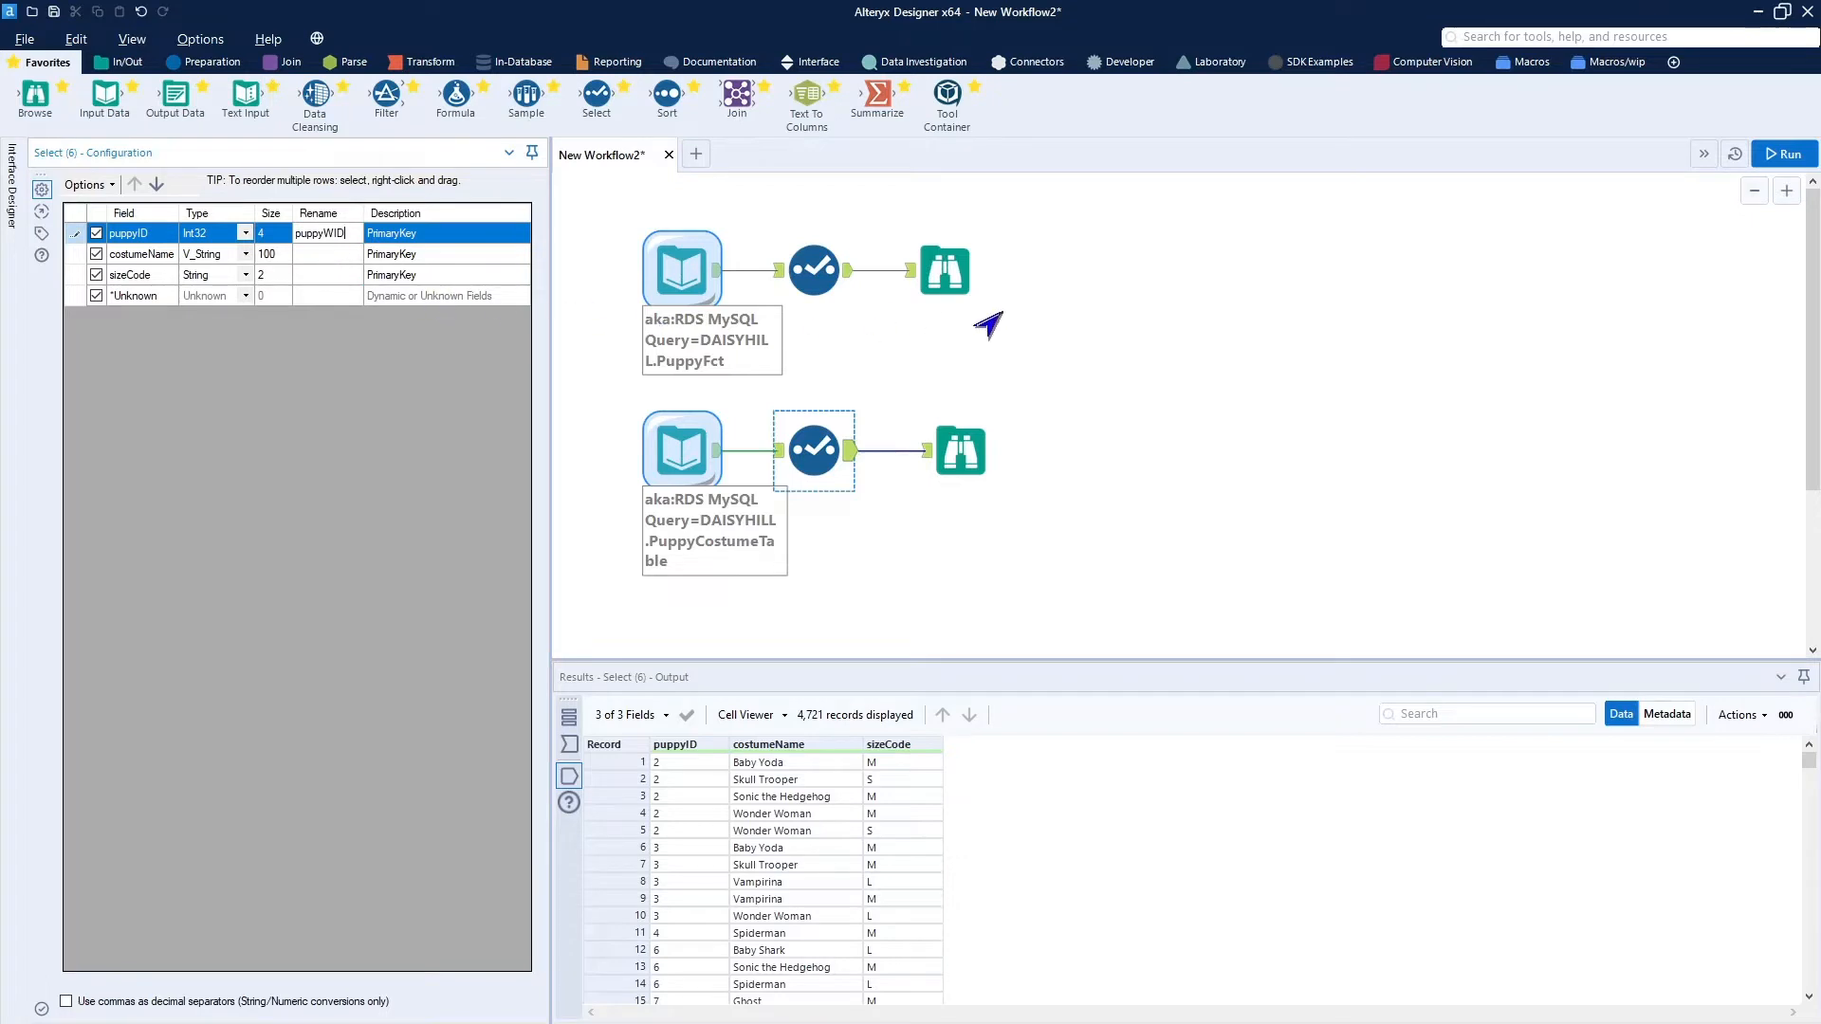
{"action": "left_click", "coordinate": [982, 452]}
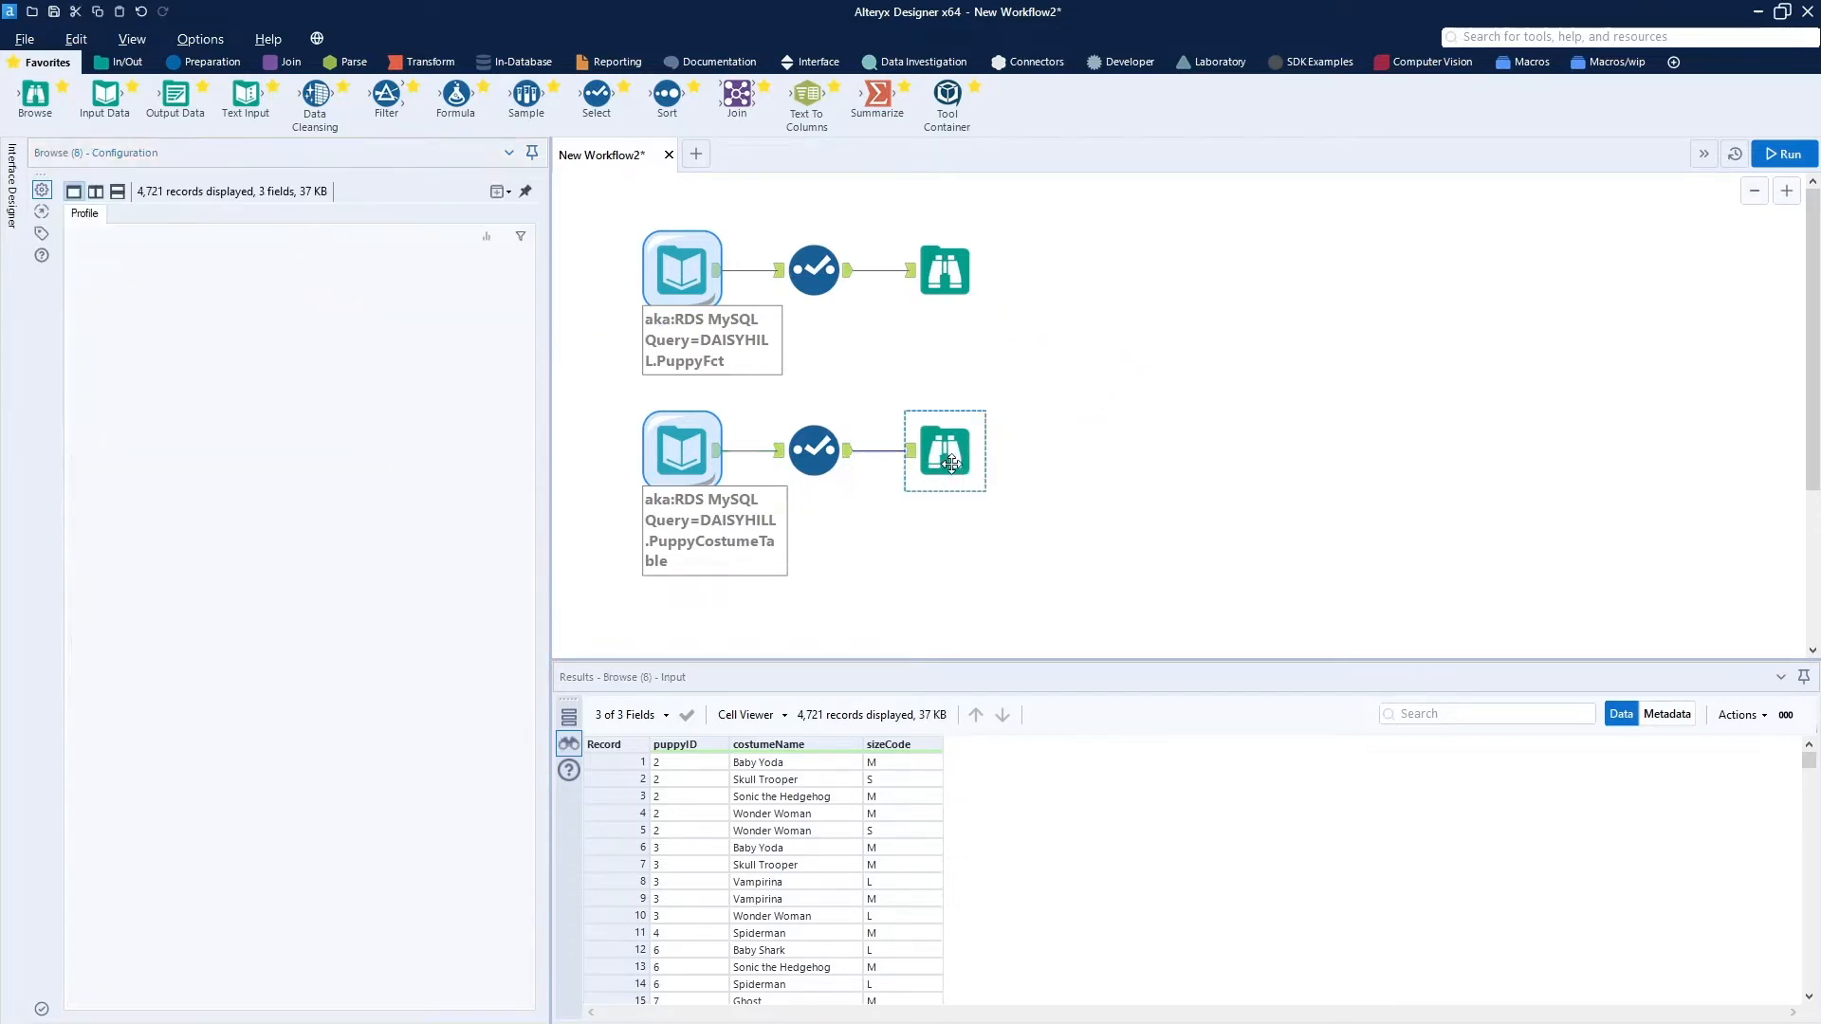
{"action": "left_click", "coordinate": [1086, 375]}
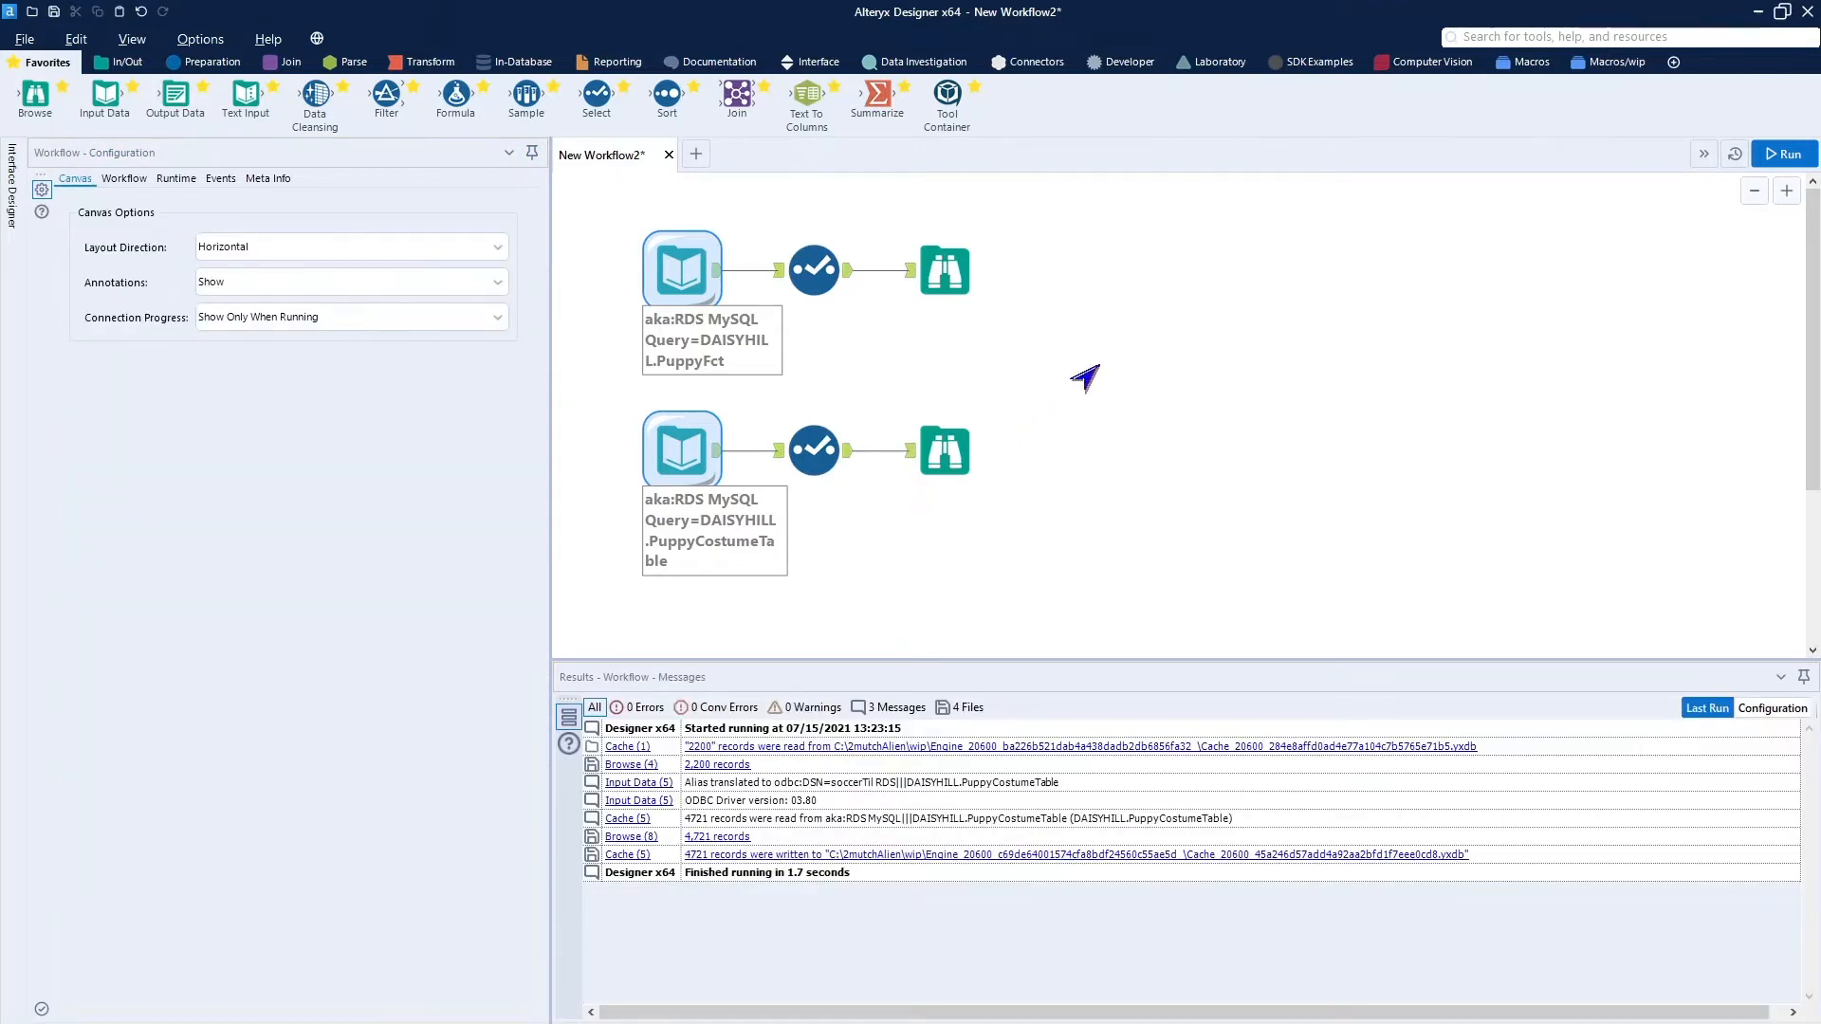
Delete the Browse tools from both the PuppyFct and PuppyCostumeTable branches.
{"action": "left_click", "coordinate": [946, 272]}
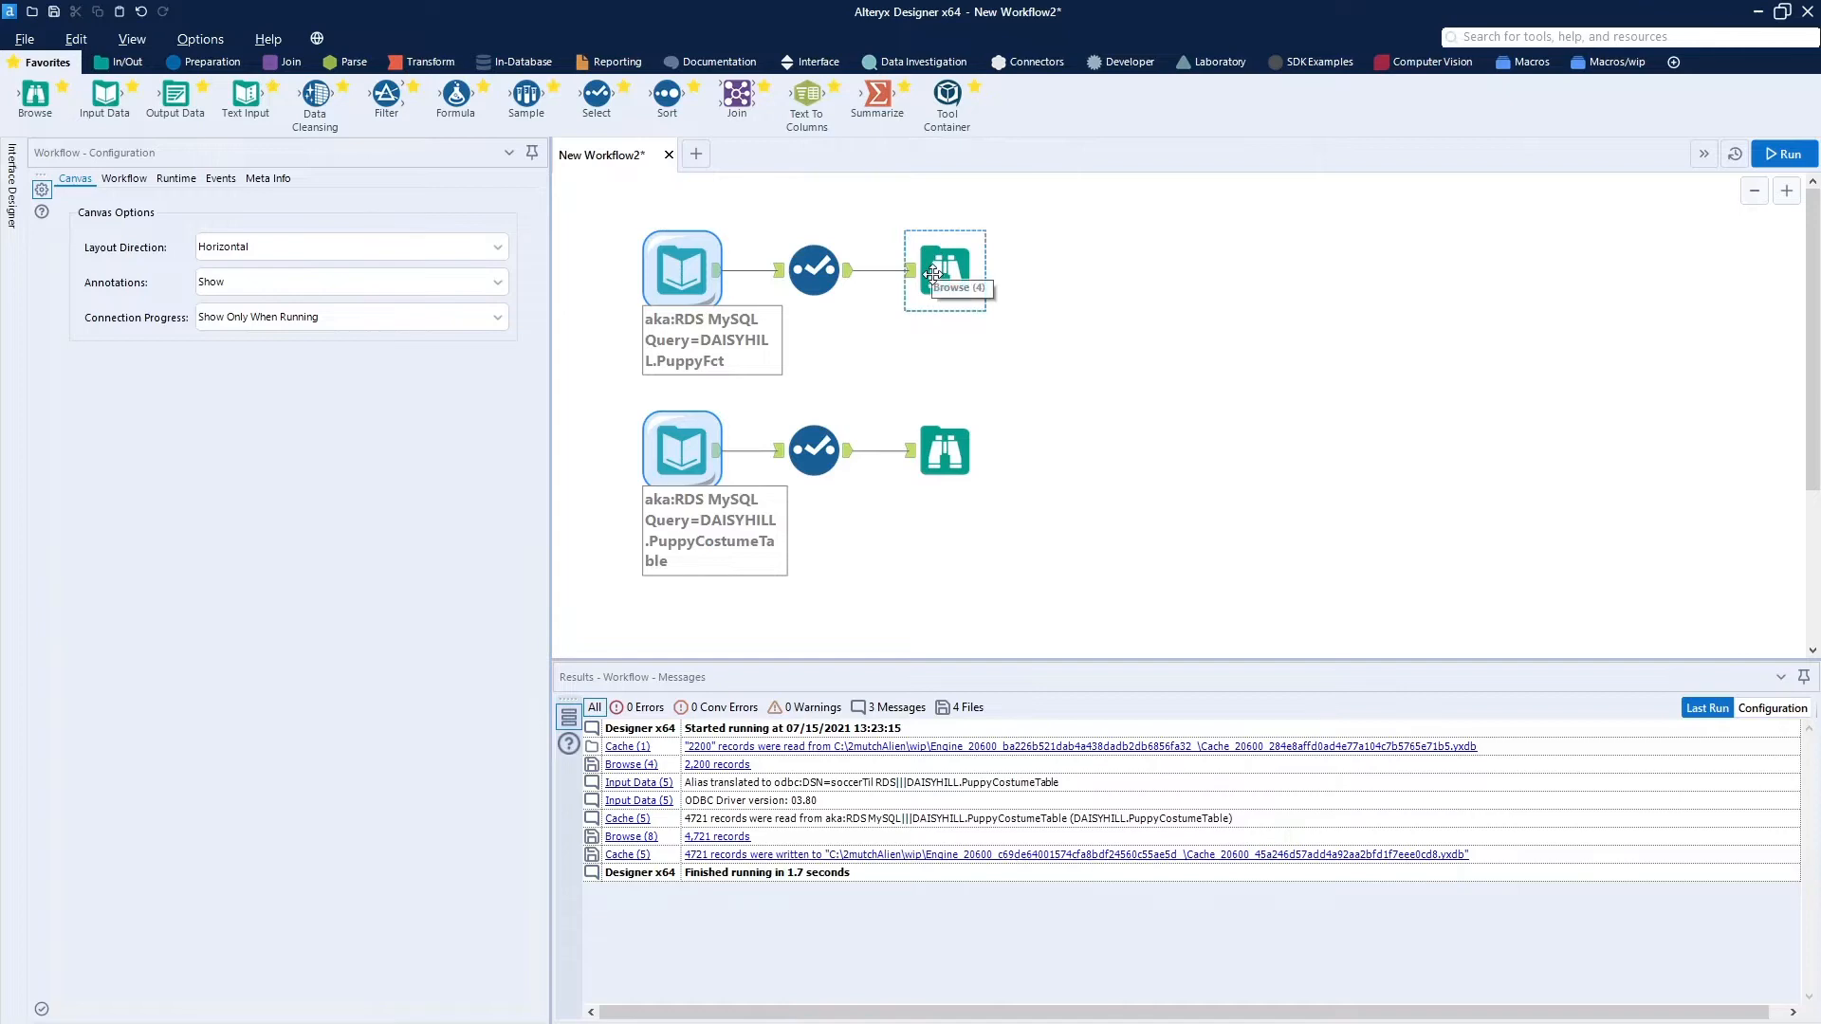
{"action": "left_click", "coordinate": [981, 437], "text": "ctrl"}
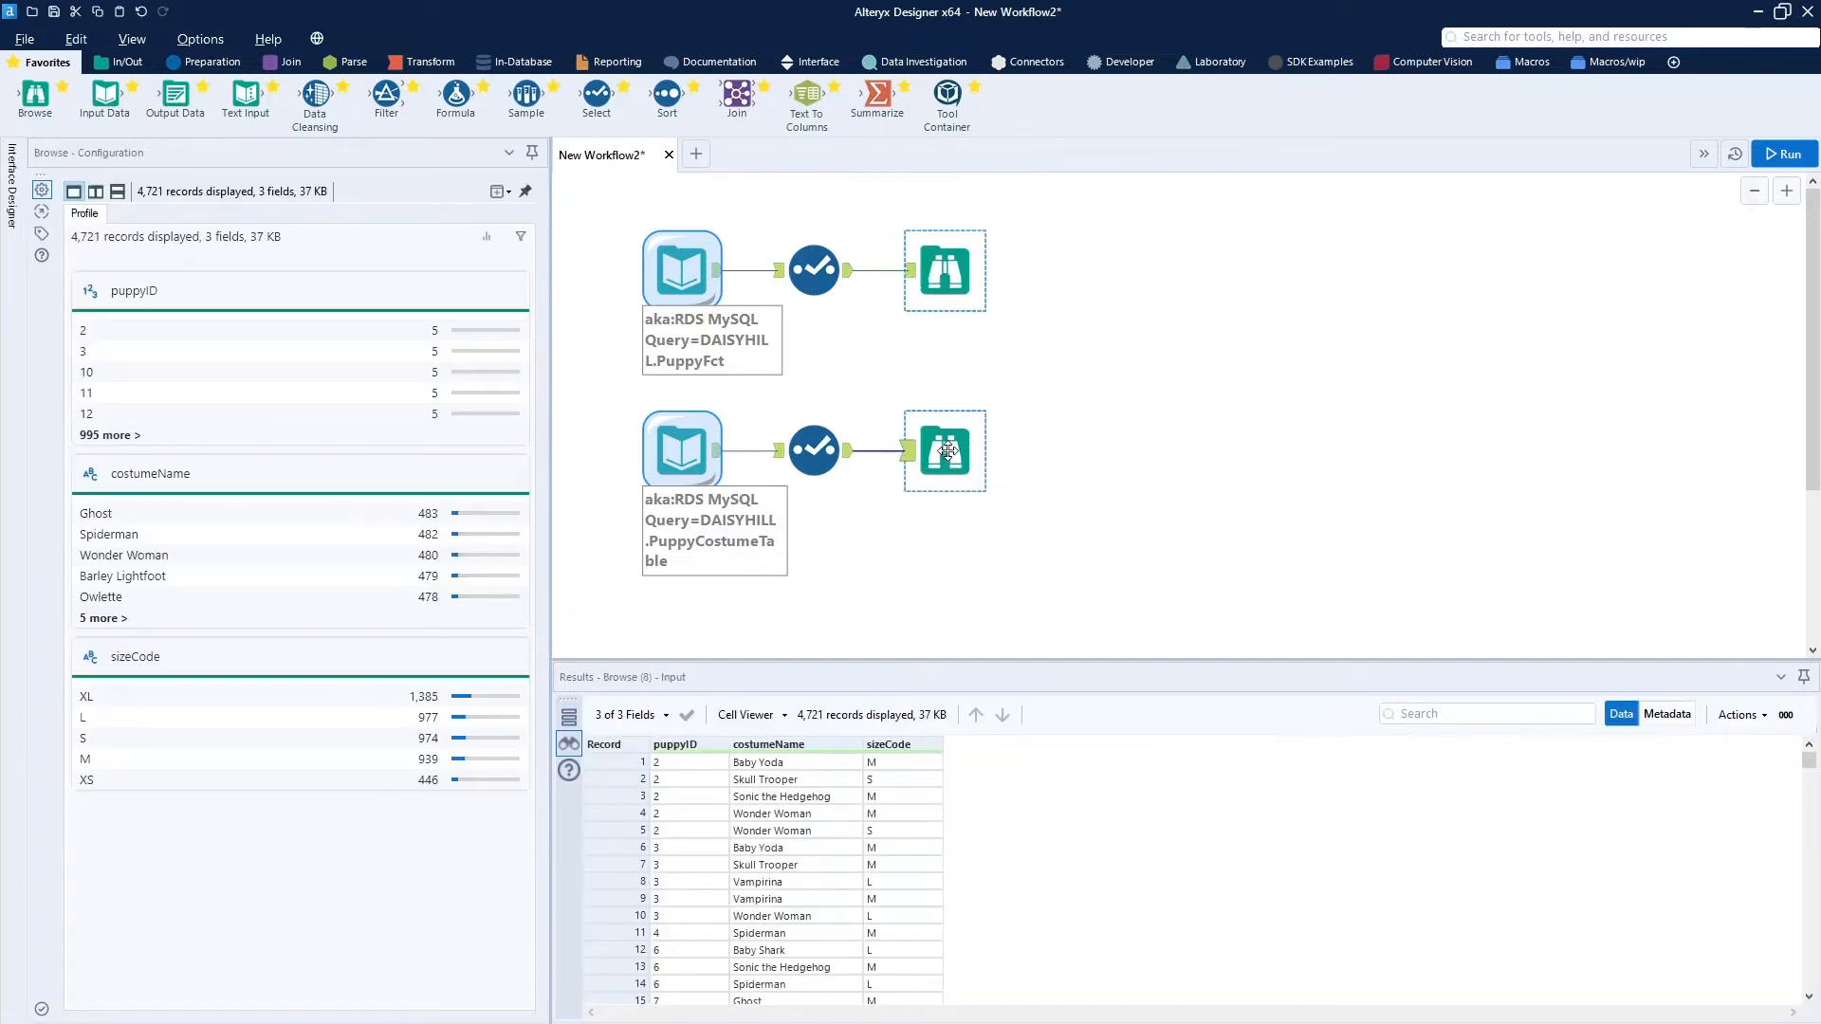
{"action": "key", "text": "Delete"}
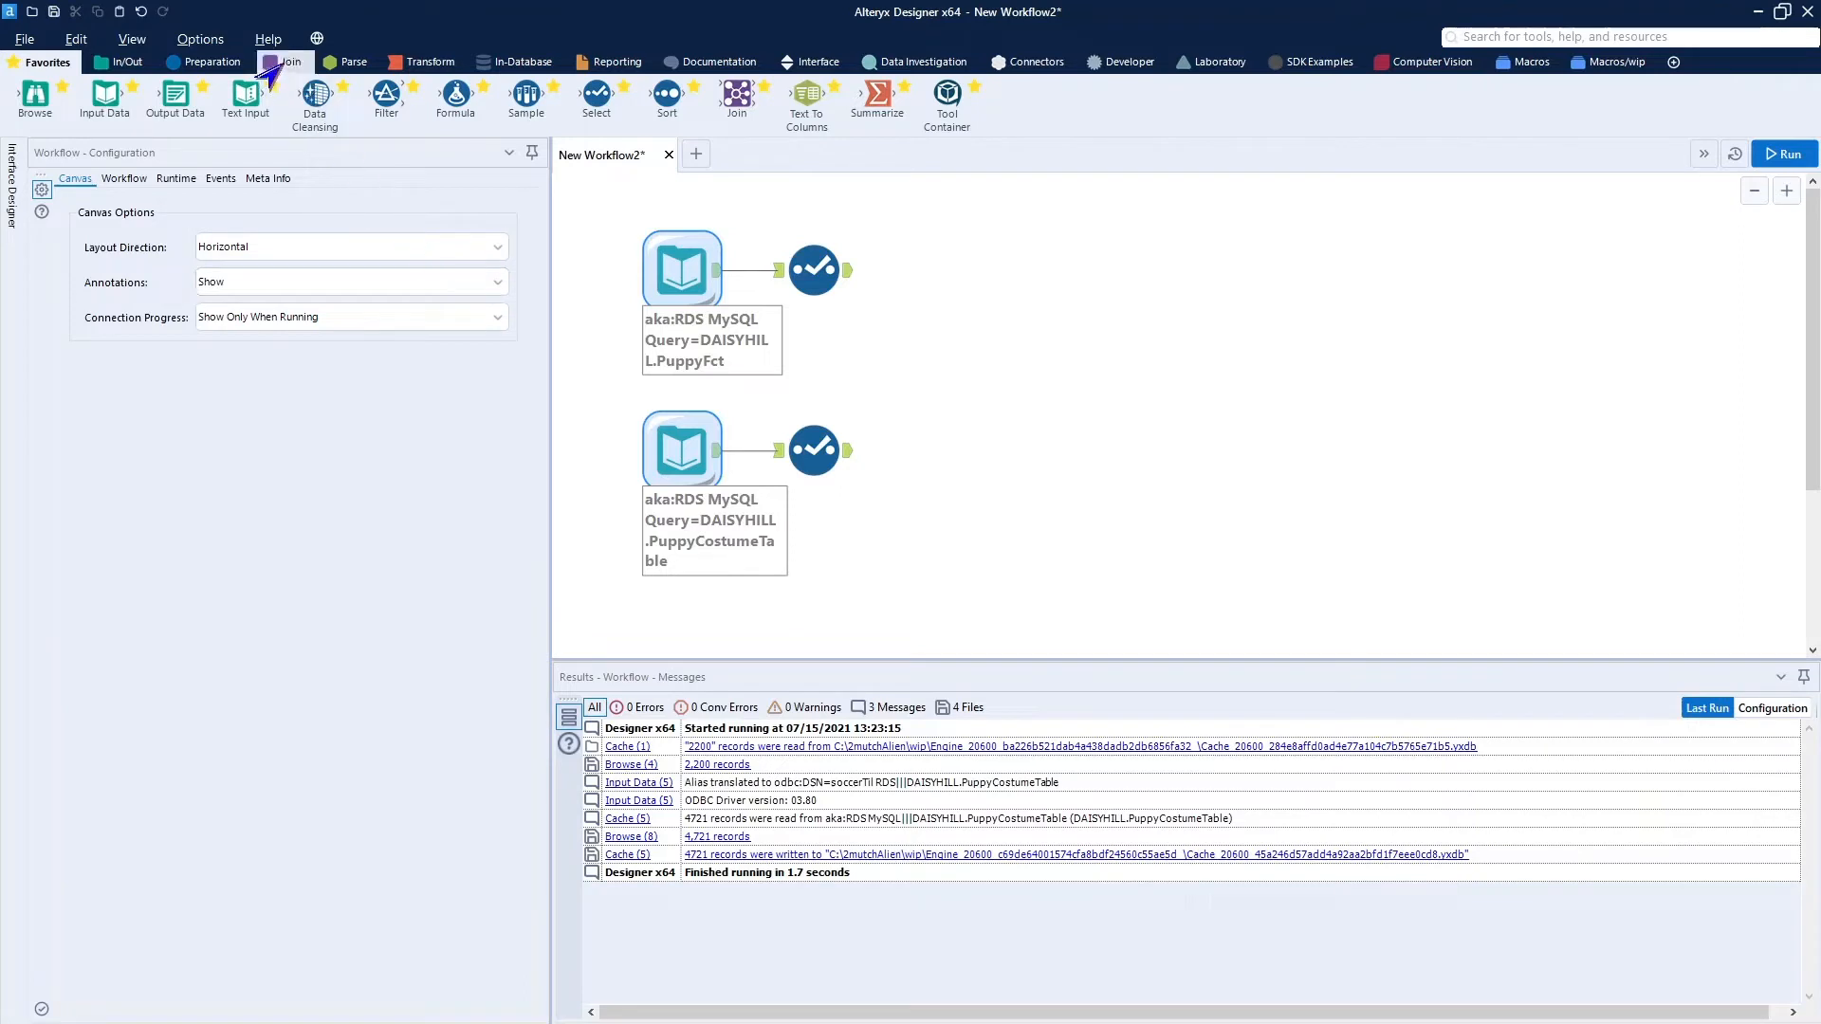
Add a Join tool with the PuppyFct Select as its left input and the PuppyCostumeTable Select as its right input.
{"action": "mouse_move", "coordinate": [701, 90]}
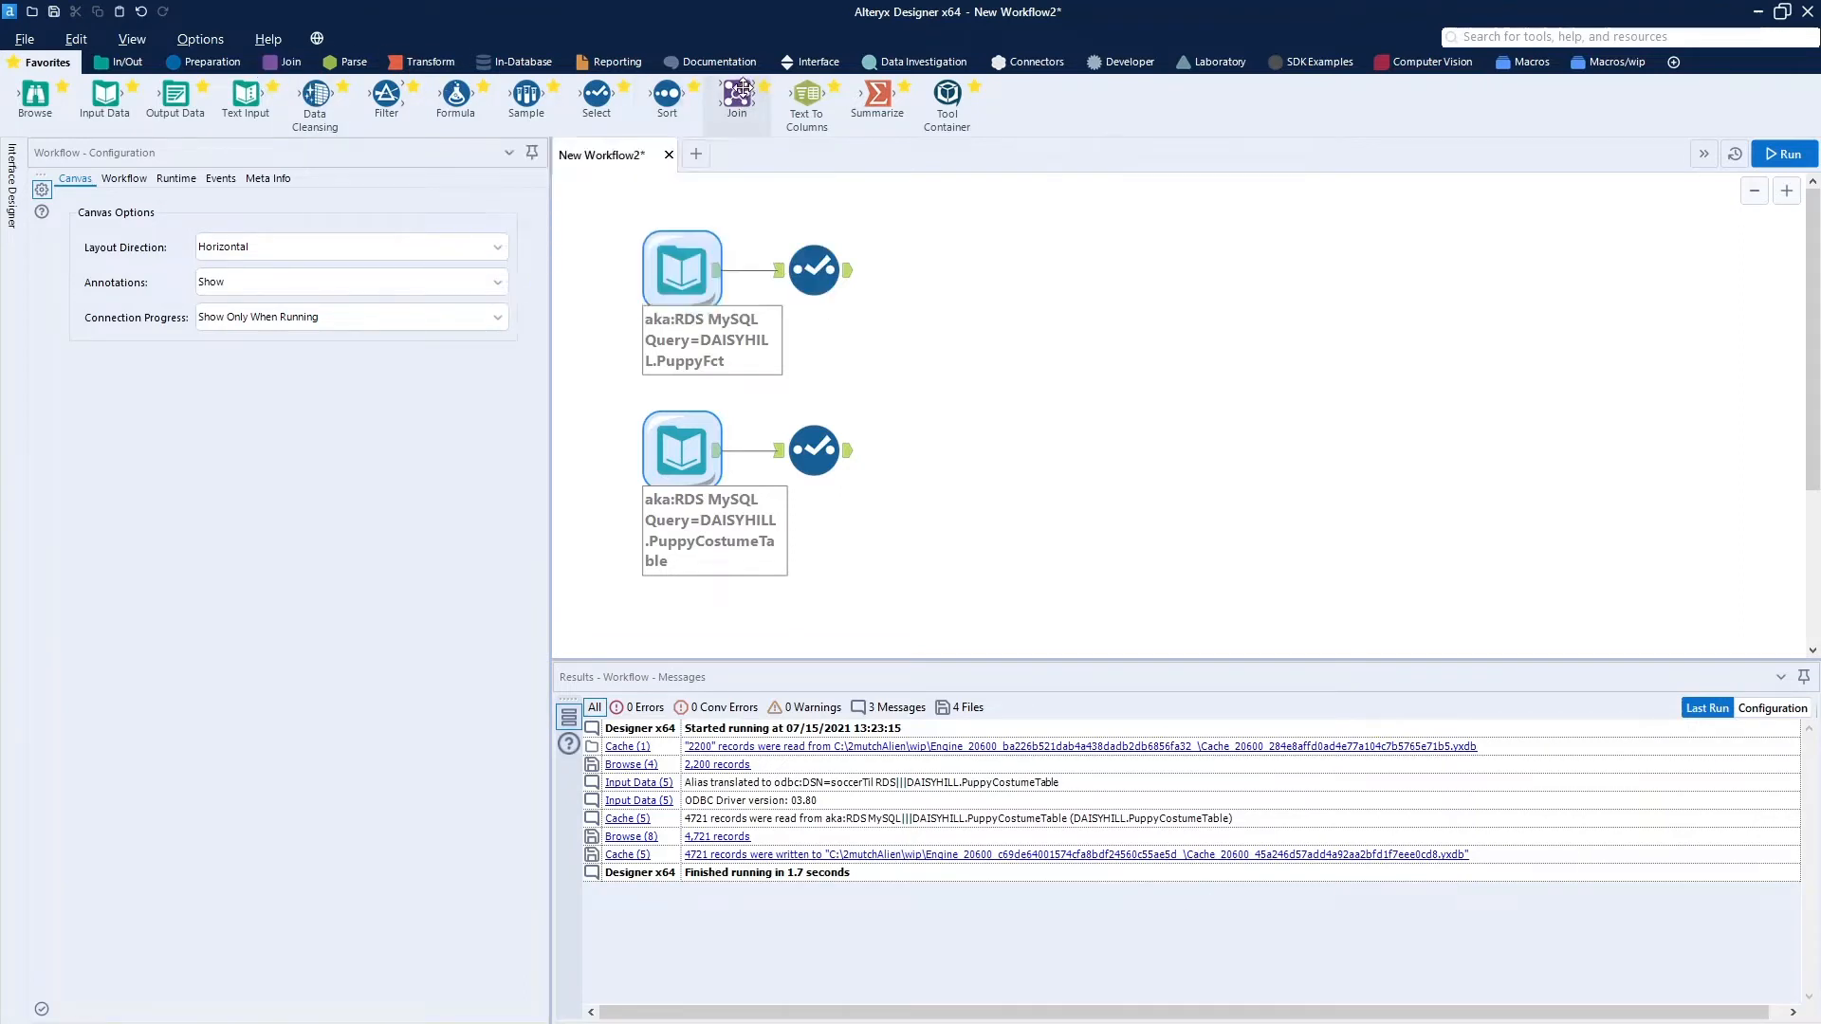
{"action": "left_click_drag", "start_coordinate": [737, 92], "coordinate": [943, 354]}
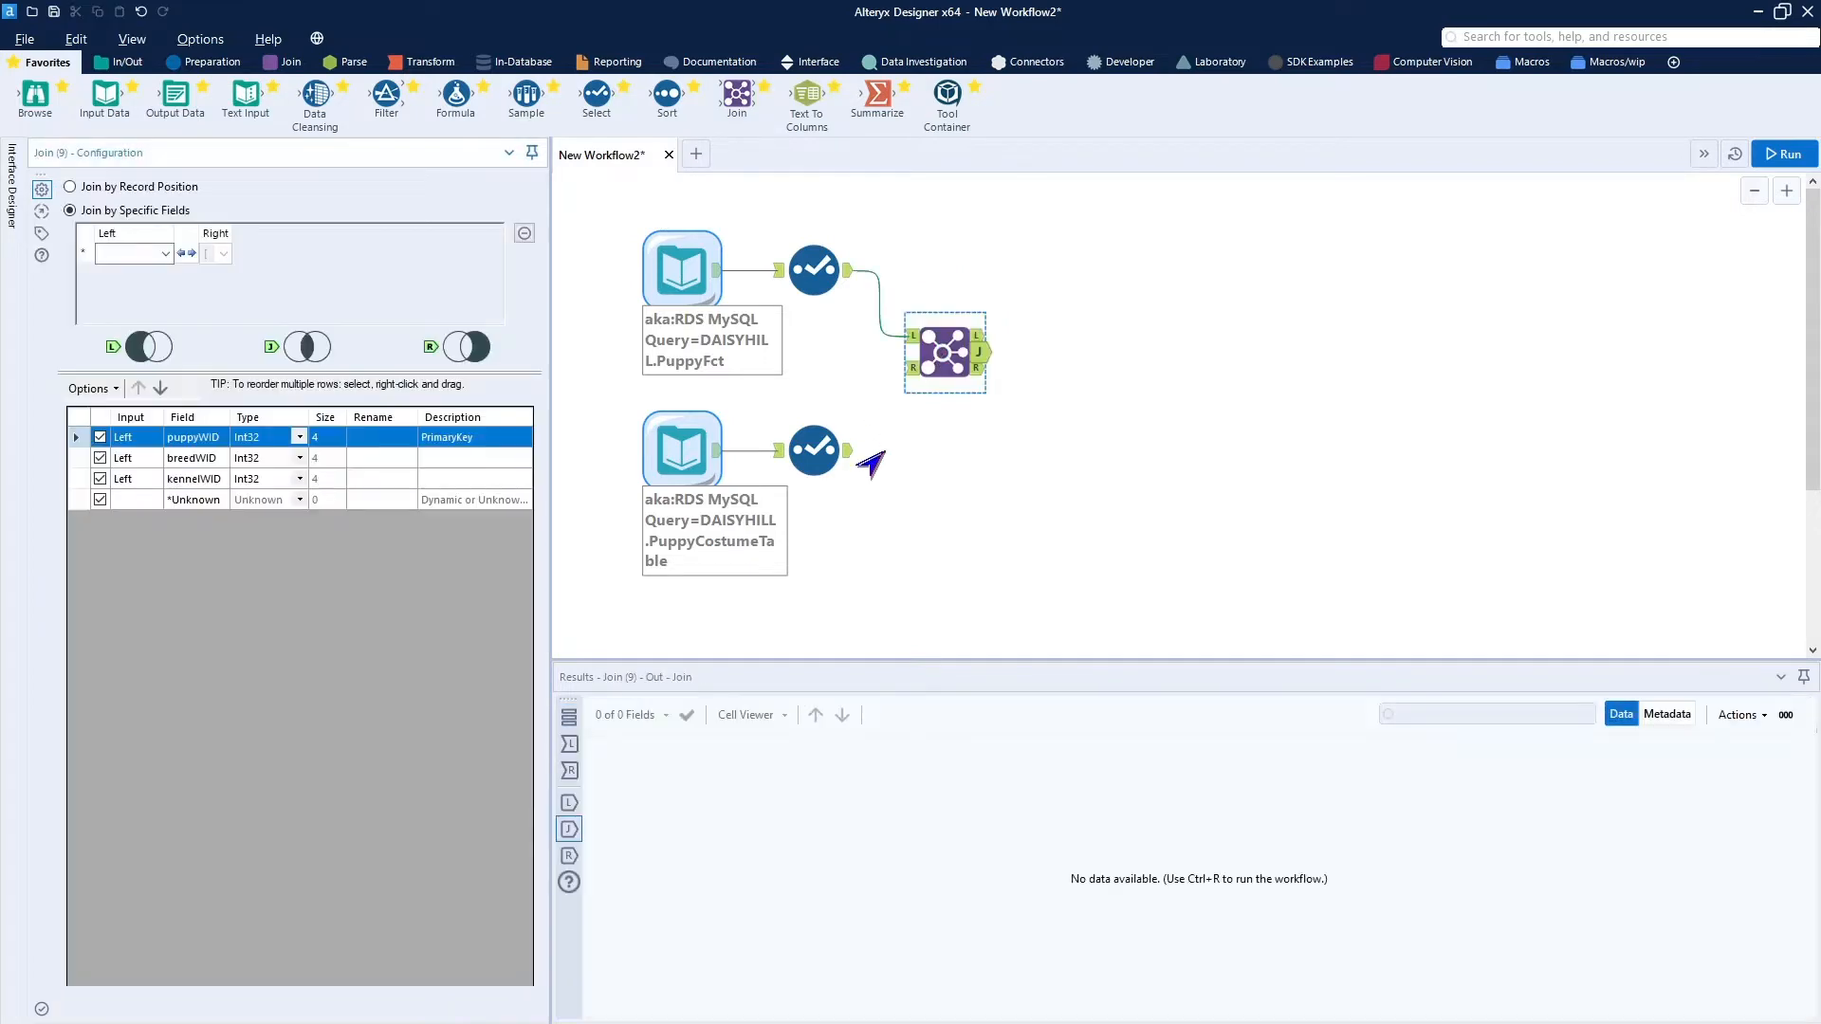
{"action": "left_click_drag", "start_coordinate": [849, 451], "coordinate": [910, 368]}
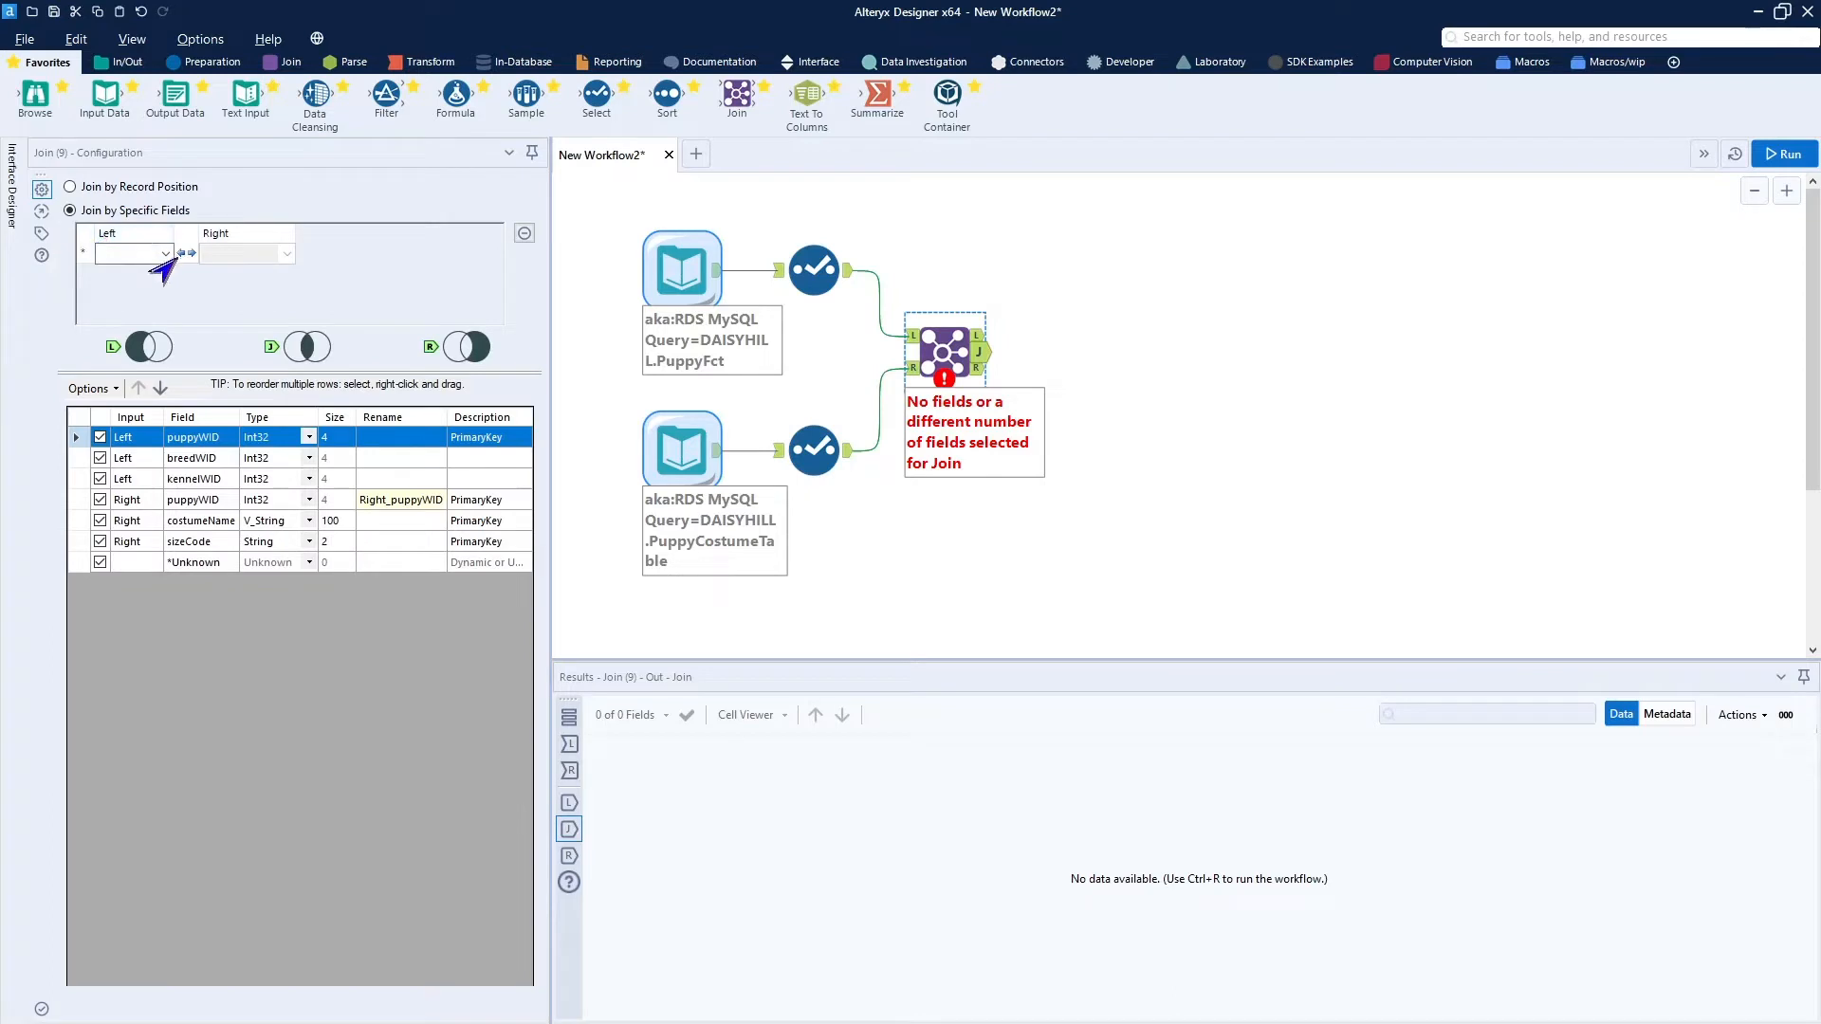
Exclude the right-hand puppyWID field from the Join output and join both inputs on puppyWID.
{"action": "left_click", "coordinate": [100, 500]}
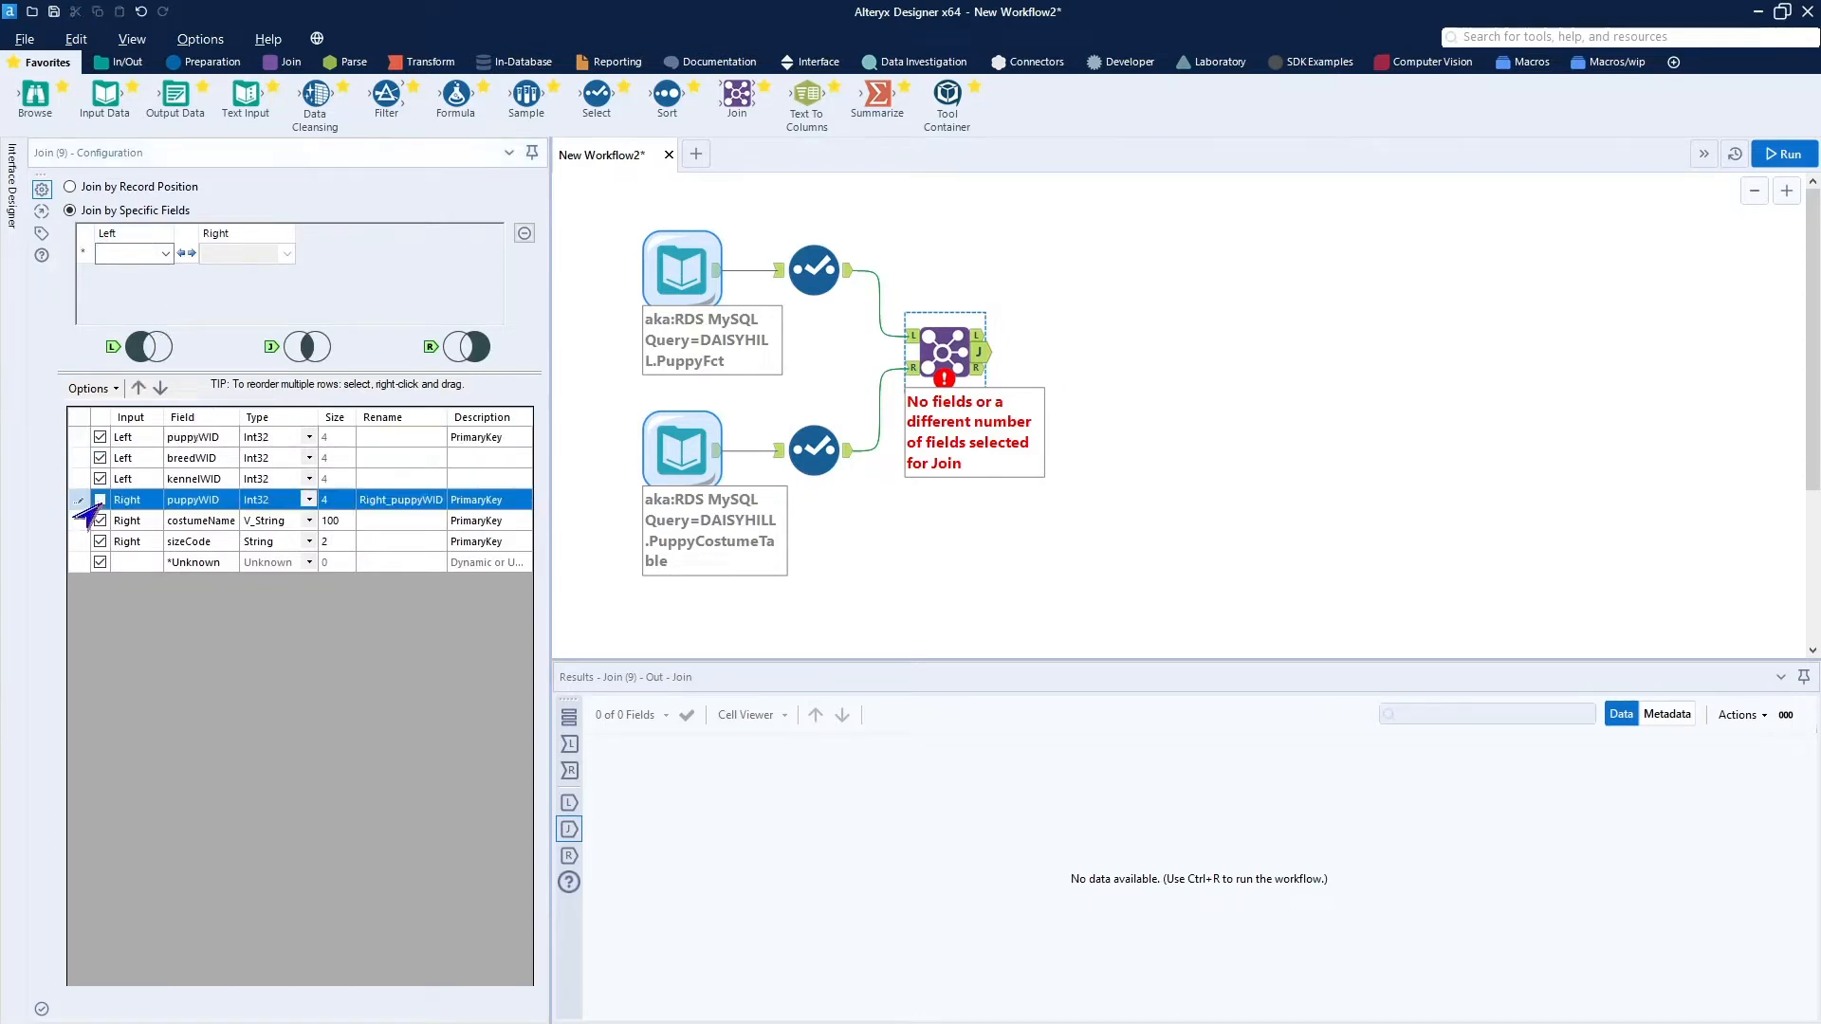
{"action": "left_click", "coordinate": [119, 255]}
{"action": "left_click", "coordinate": [121, 273]}
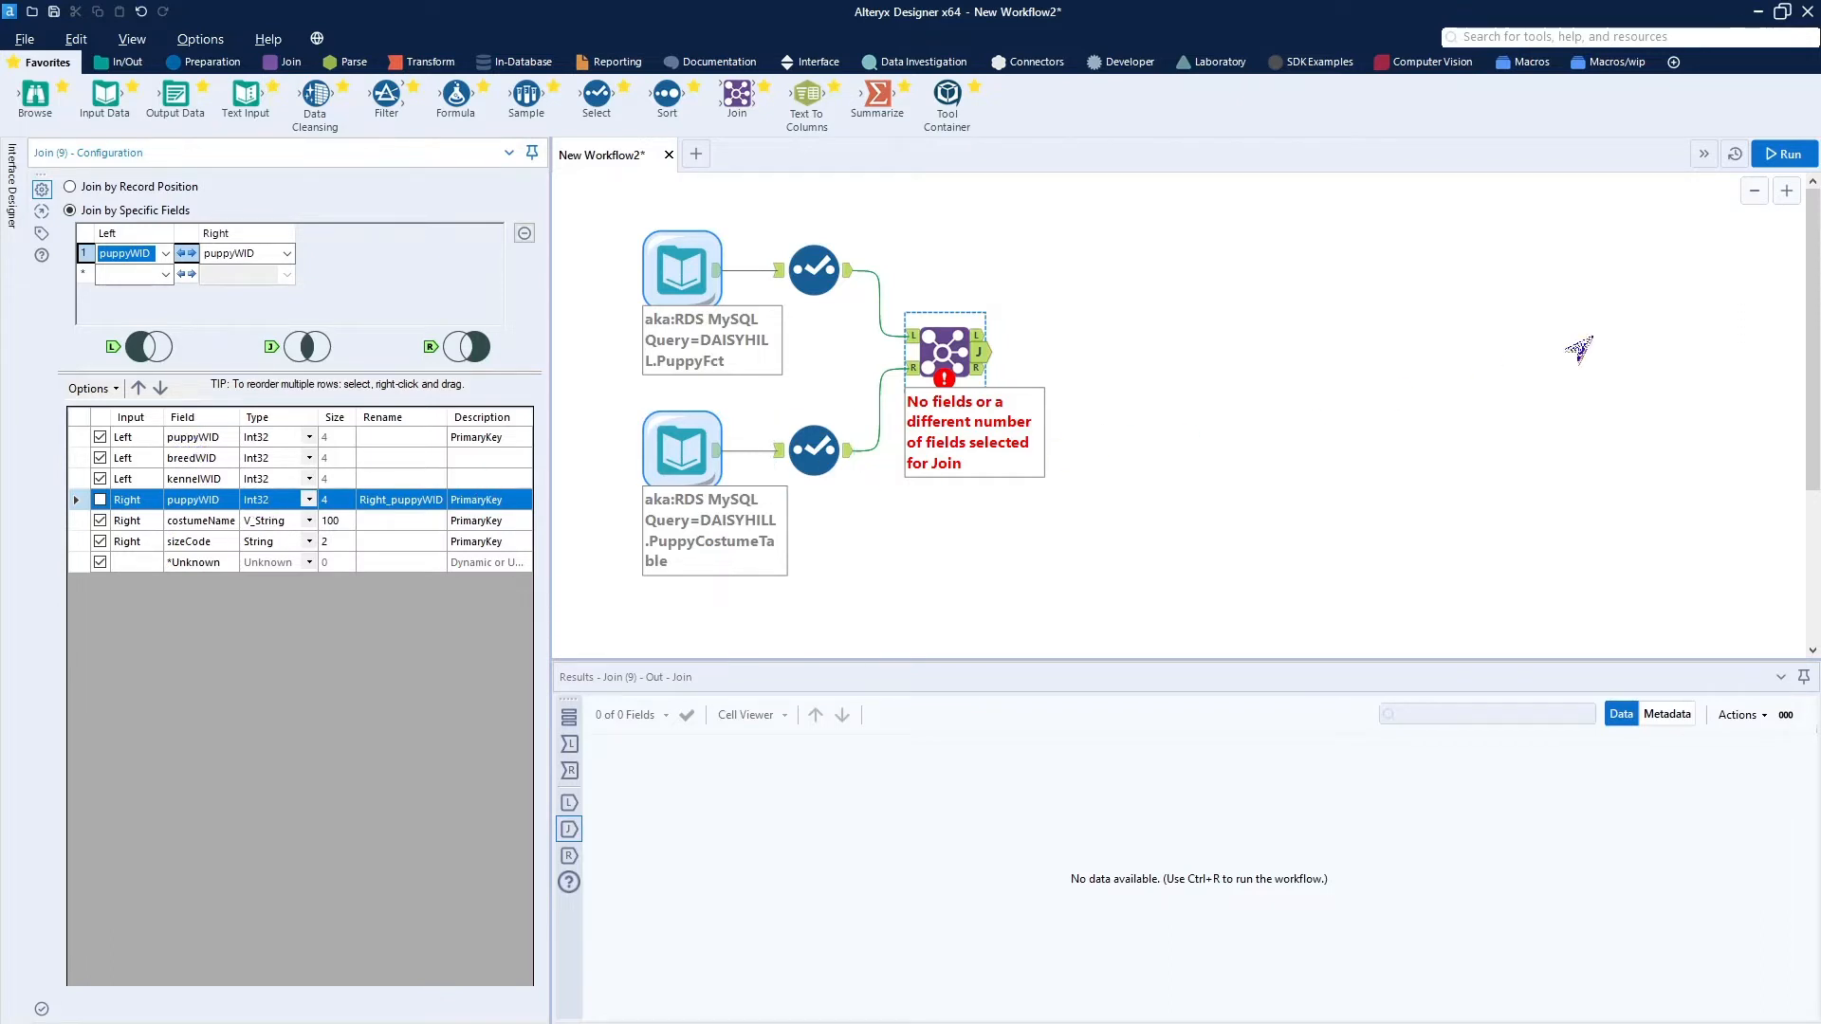
Run the workflow and inspect the records in the Join tool's matched and right unmatched outputs.
{"action": "left_click", "coordinate": [1770, 167]}
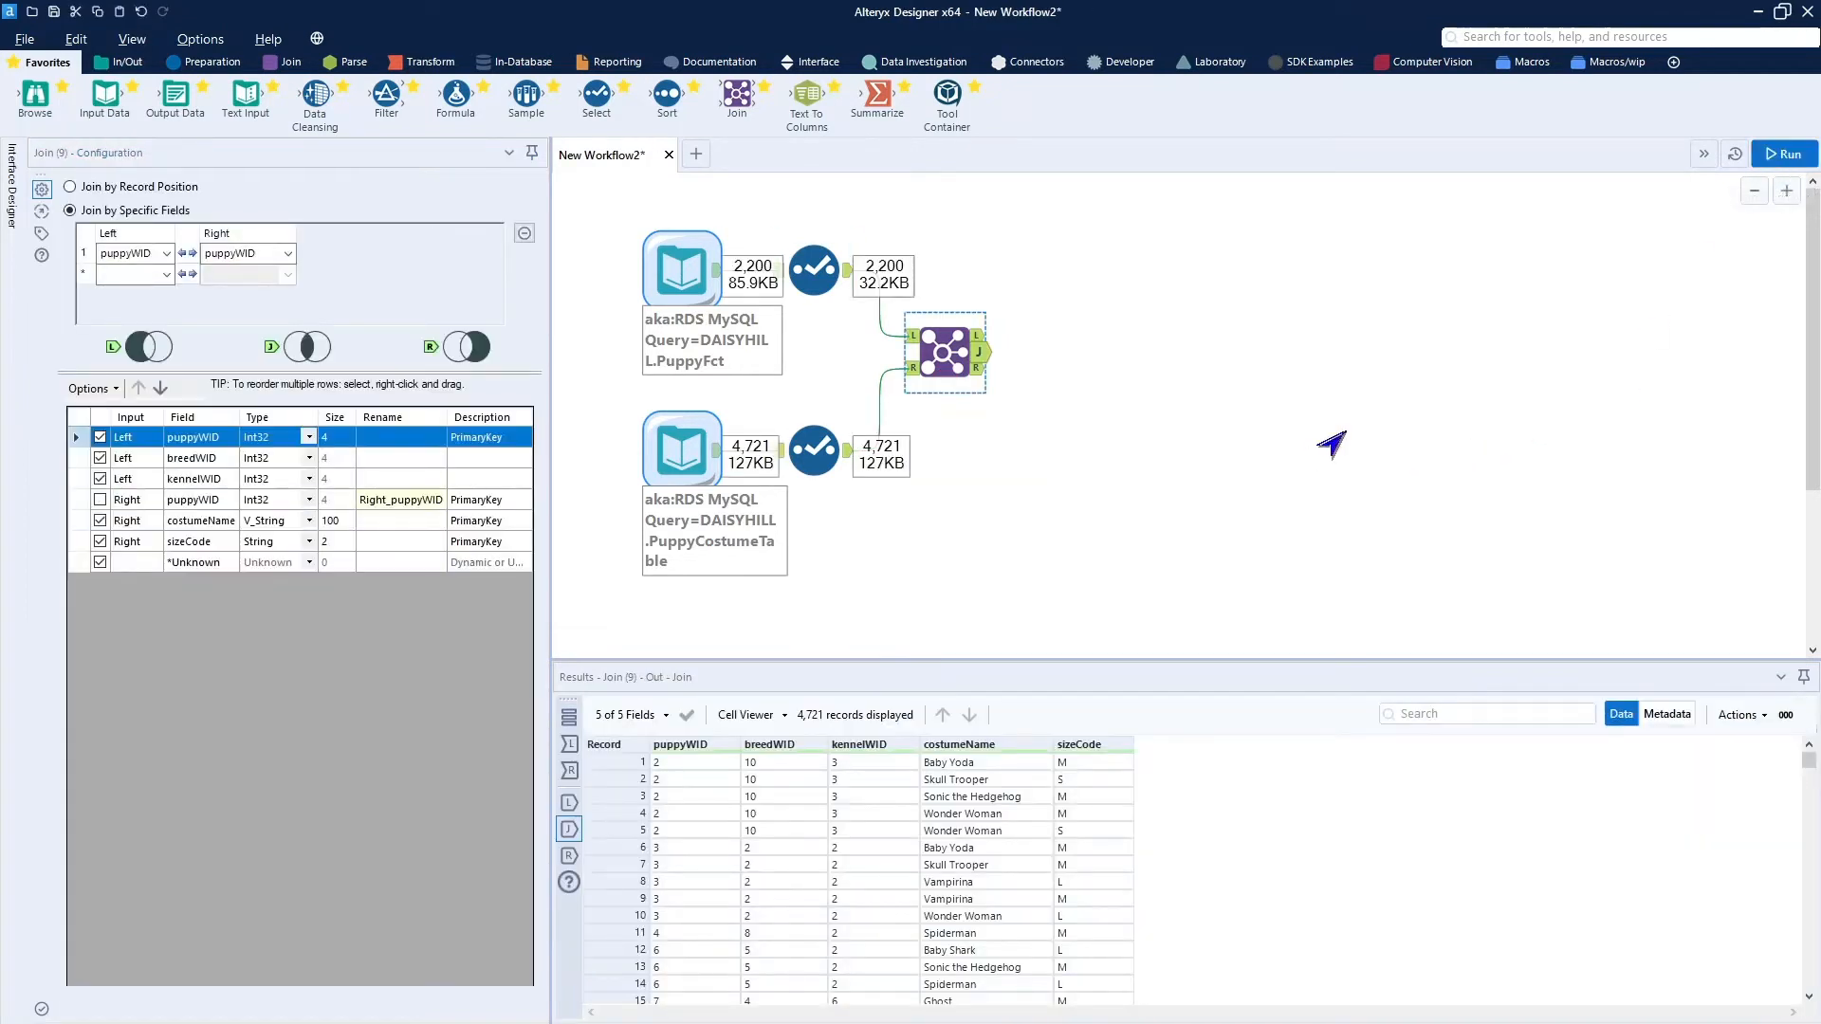
{"action": "left_click", "coordinate": [1331, 444]}
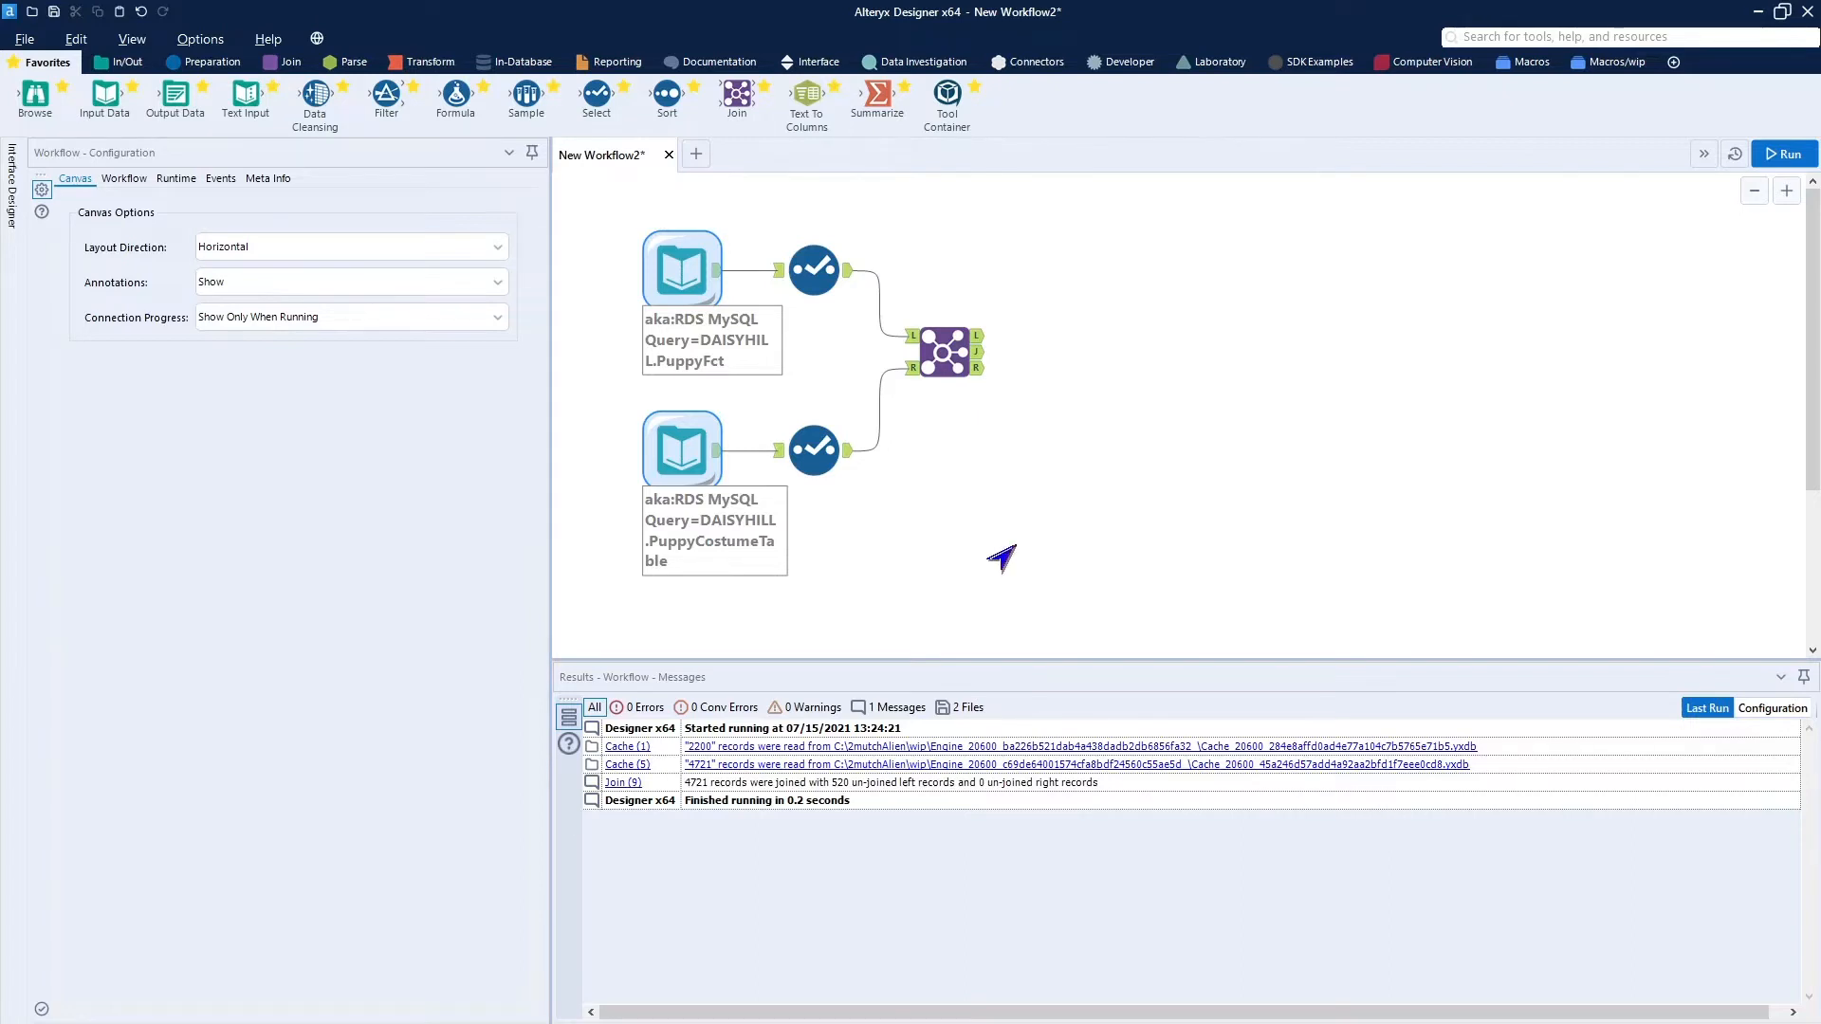
{"action": "left_click", "coordinate": [967, 356]}
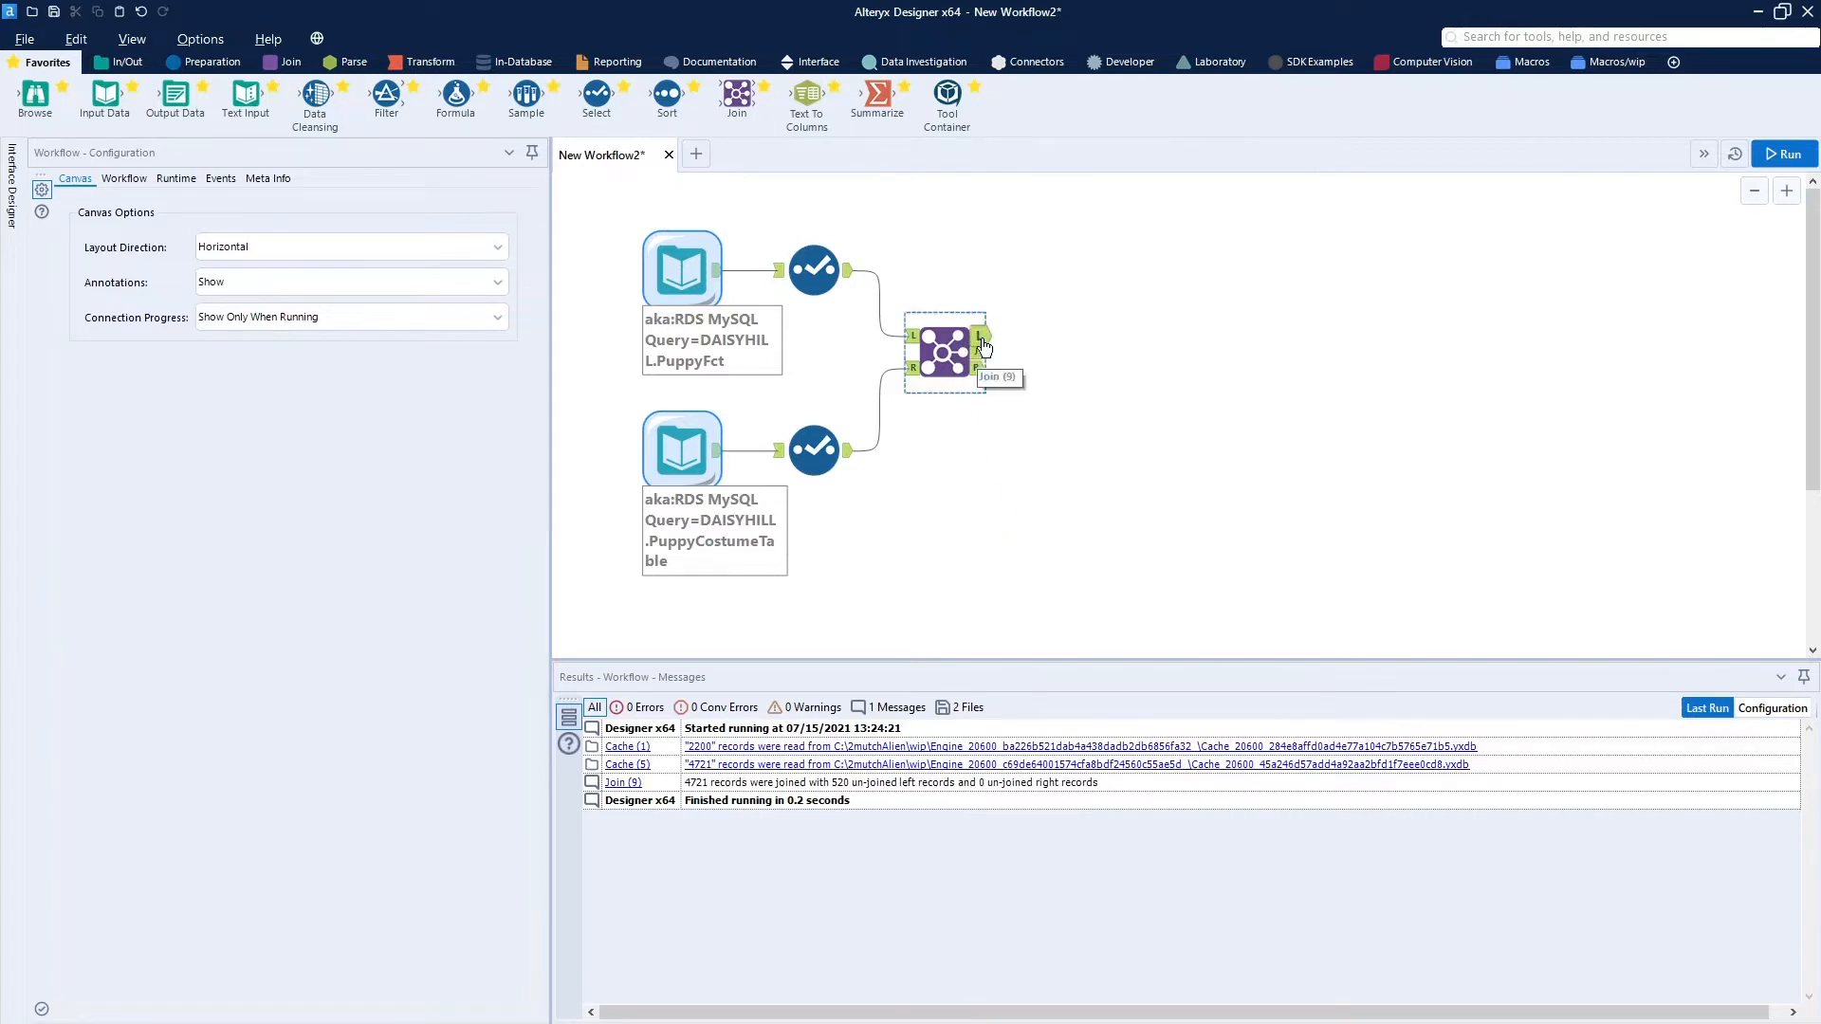
{"action": "left_click", "coordinate": [983, 368]}
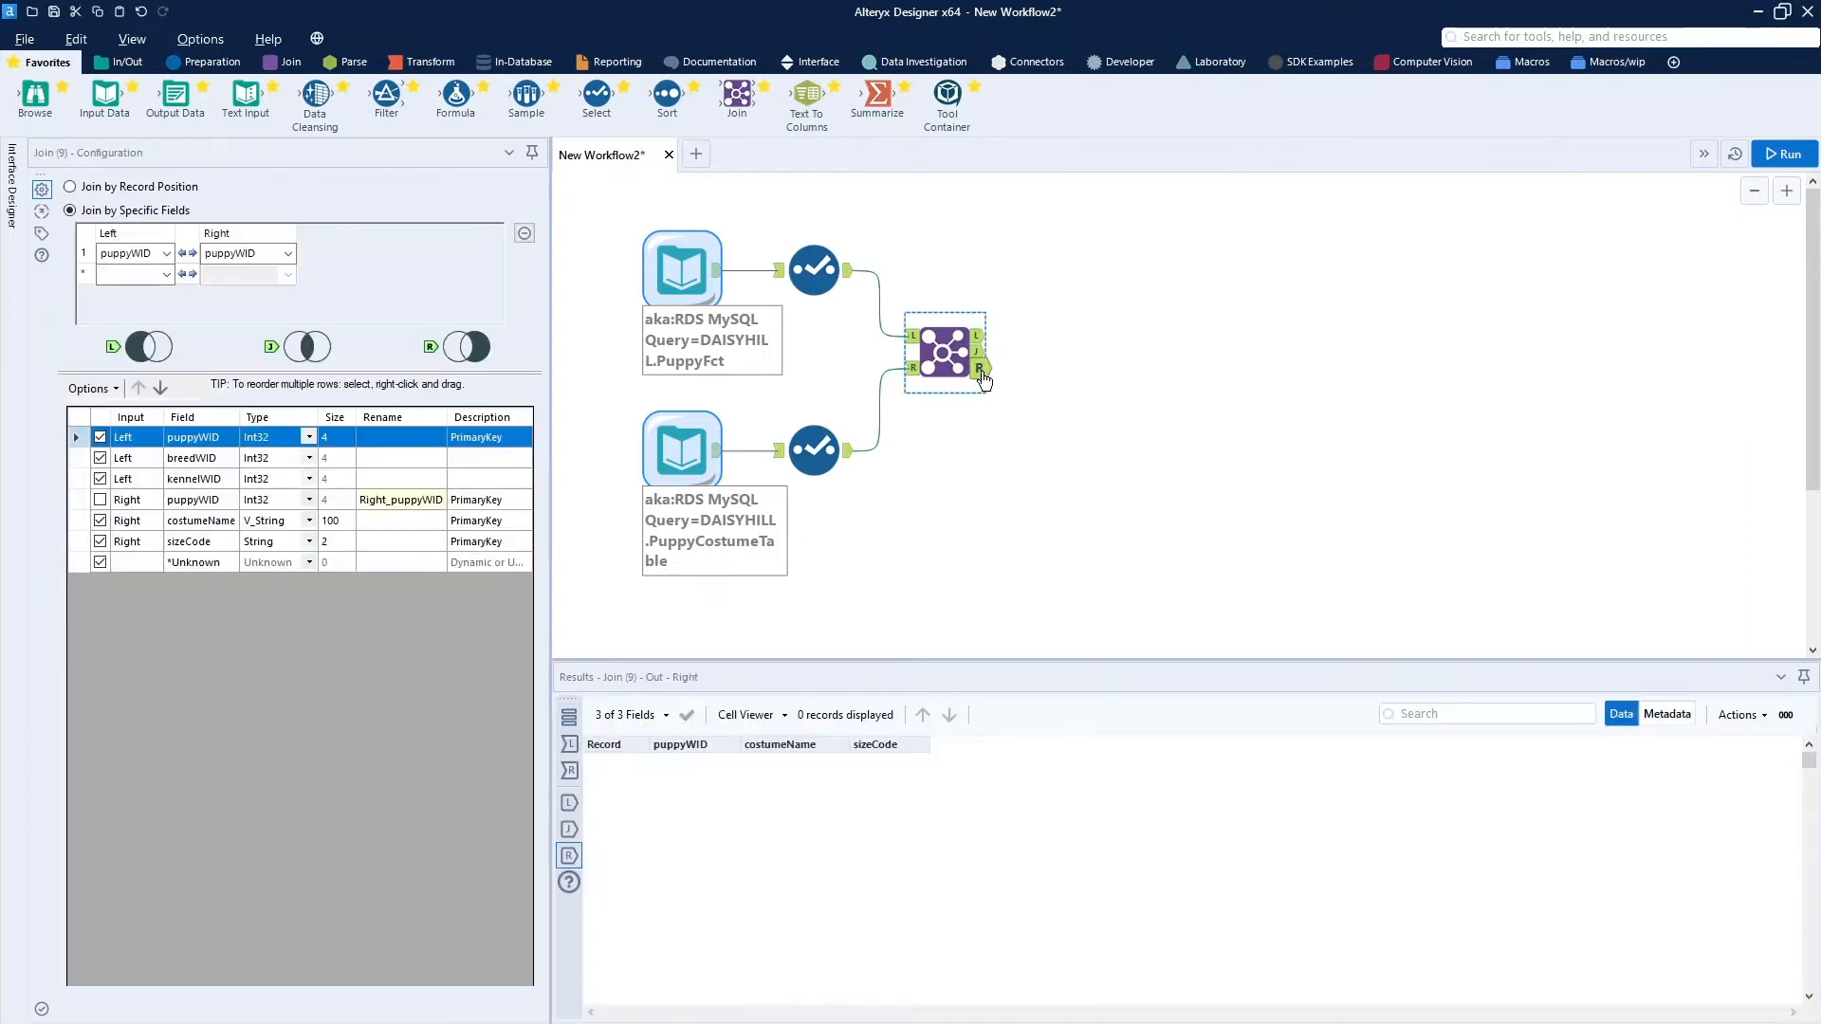
{"action": "left_click", "coordinate": [1049, 479]}
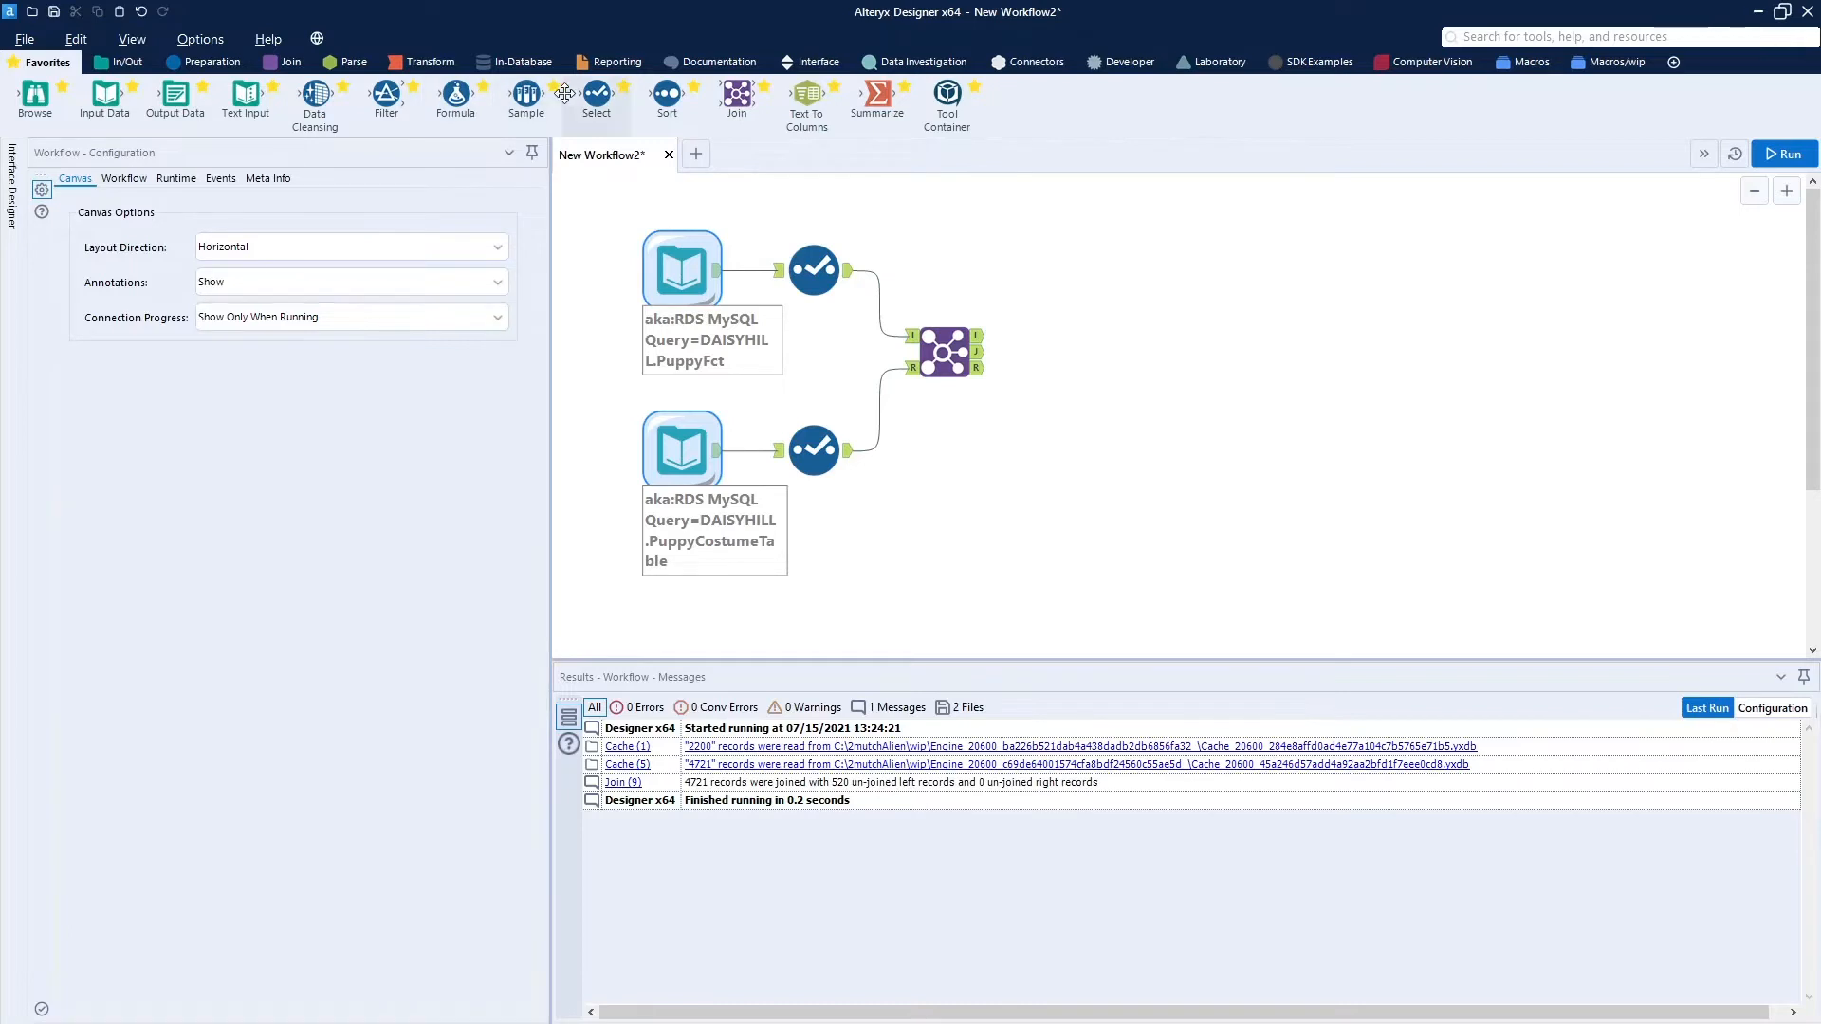
Connect a Select tool to the Join's matched output and open populatePuppyDimFct.yxmd from the myWorkflows folder.
{"action": "left_click_drag", "start_coordinate": [596, 95], "coordinate": [1045, 355]}
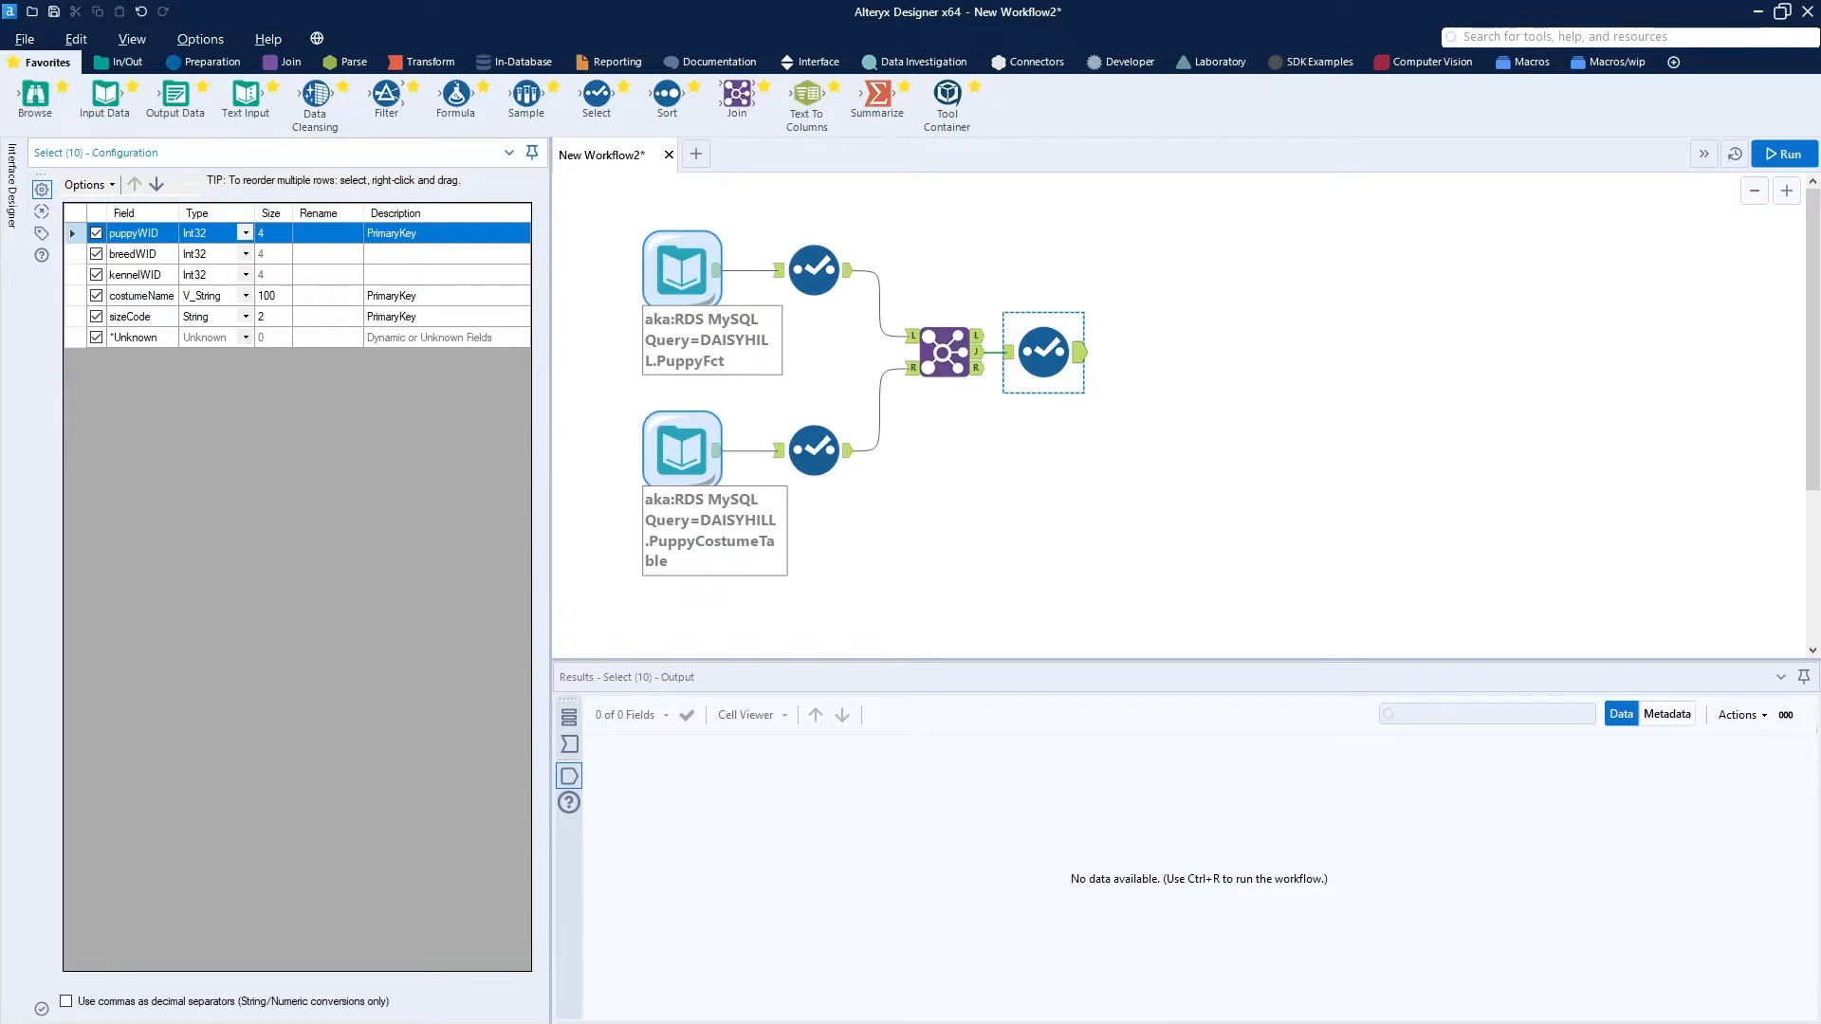
{"action": "left_click_drag", "start_coordinate": [0, 29], "coordinate": [674, 189]}
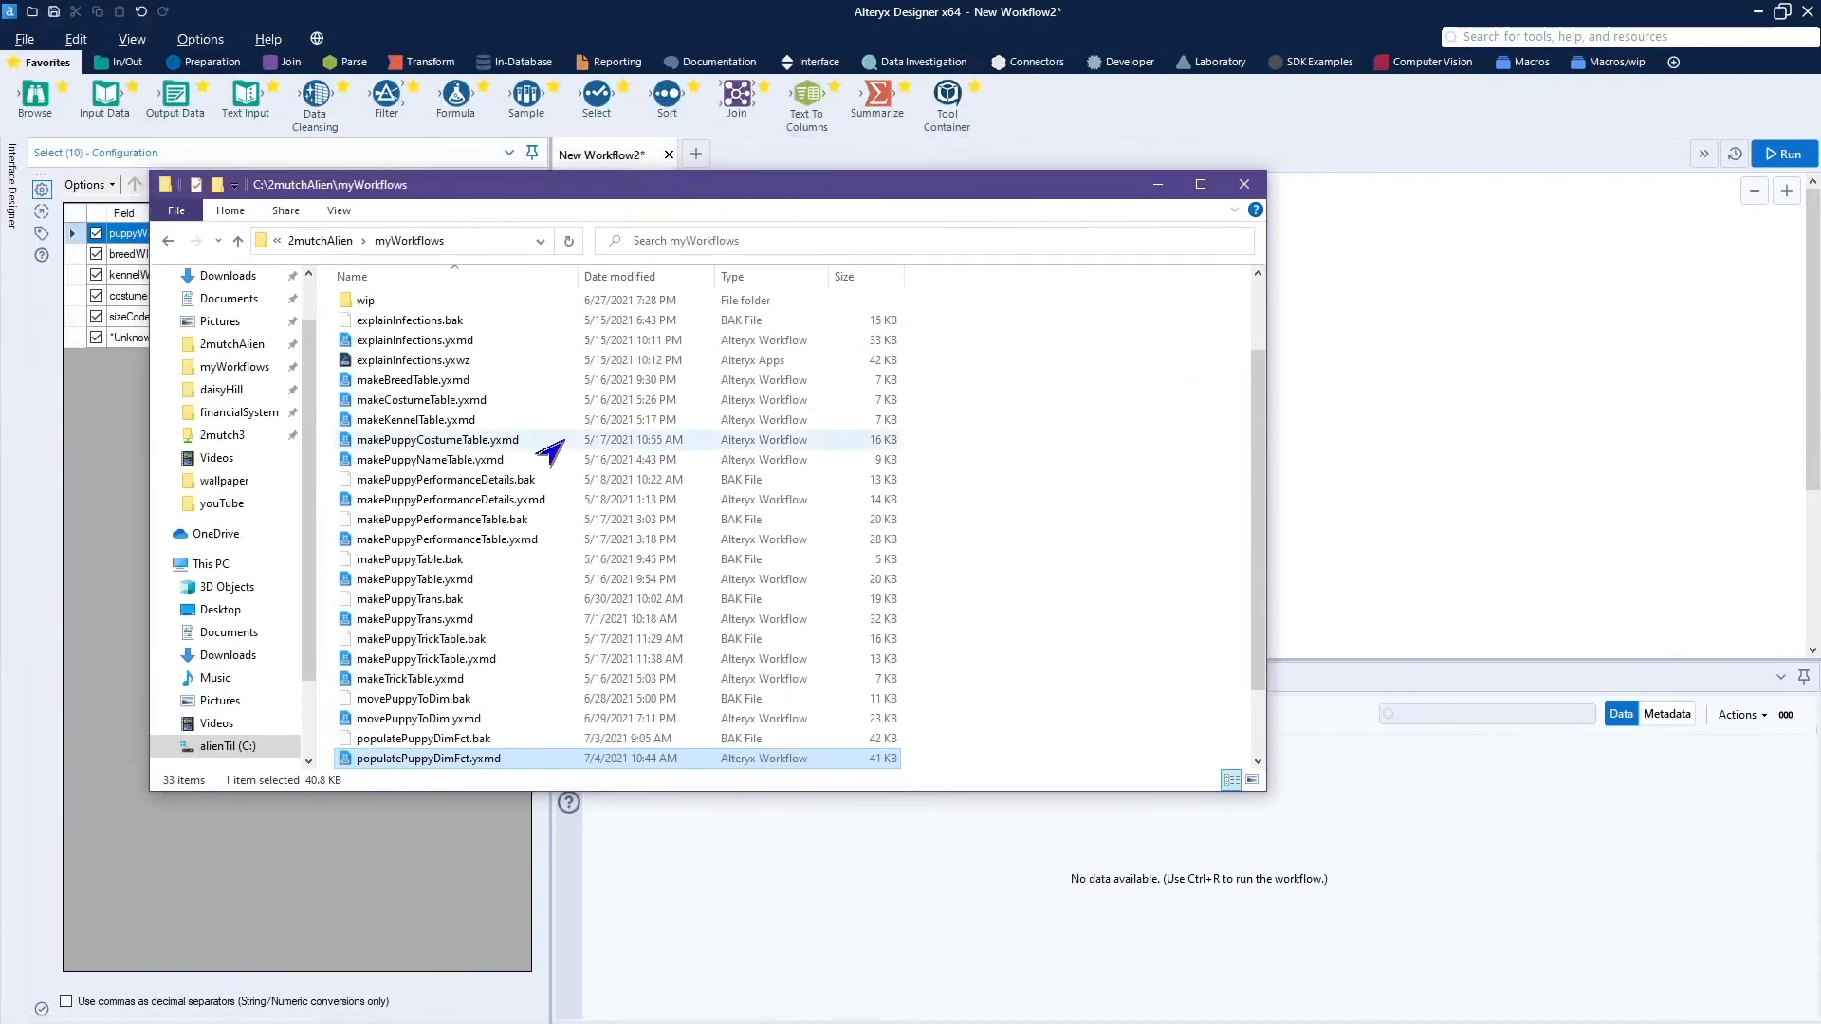
{"action": "double_click", "coordinate": [441, 759]}
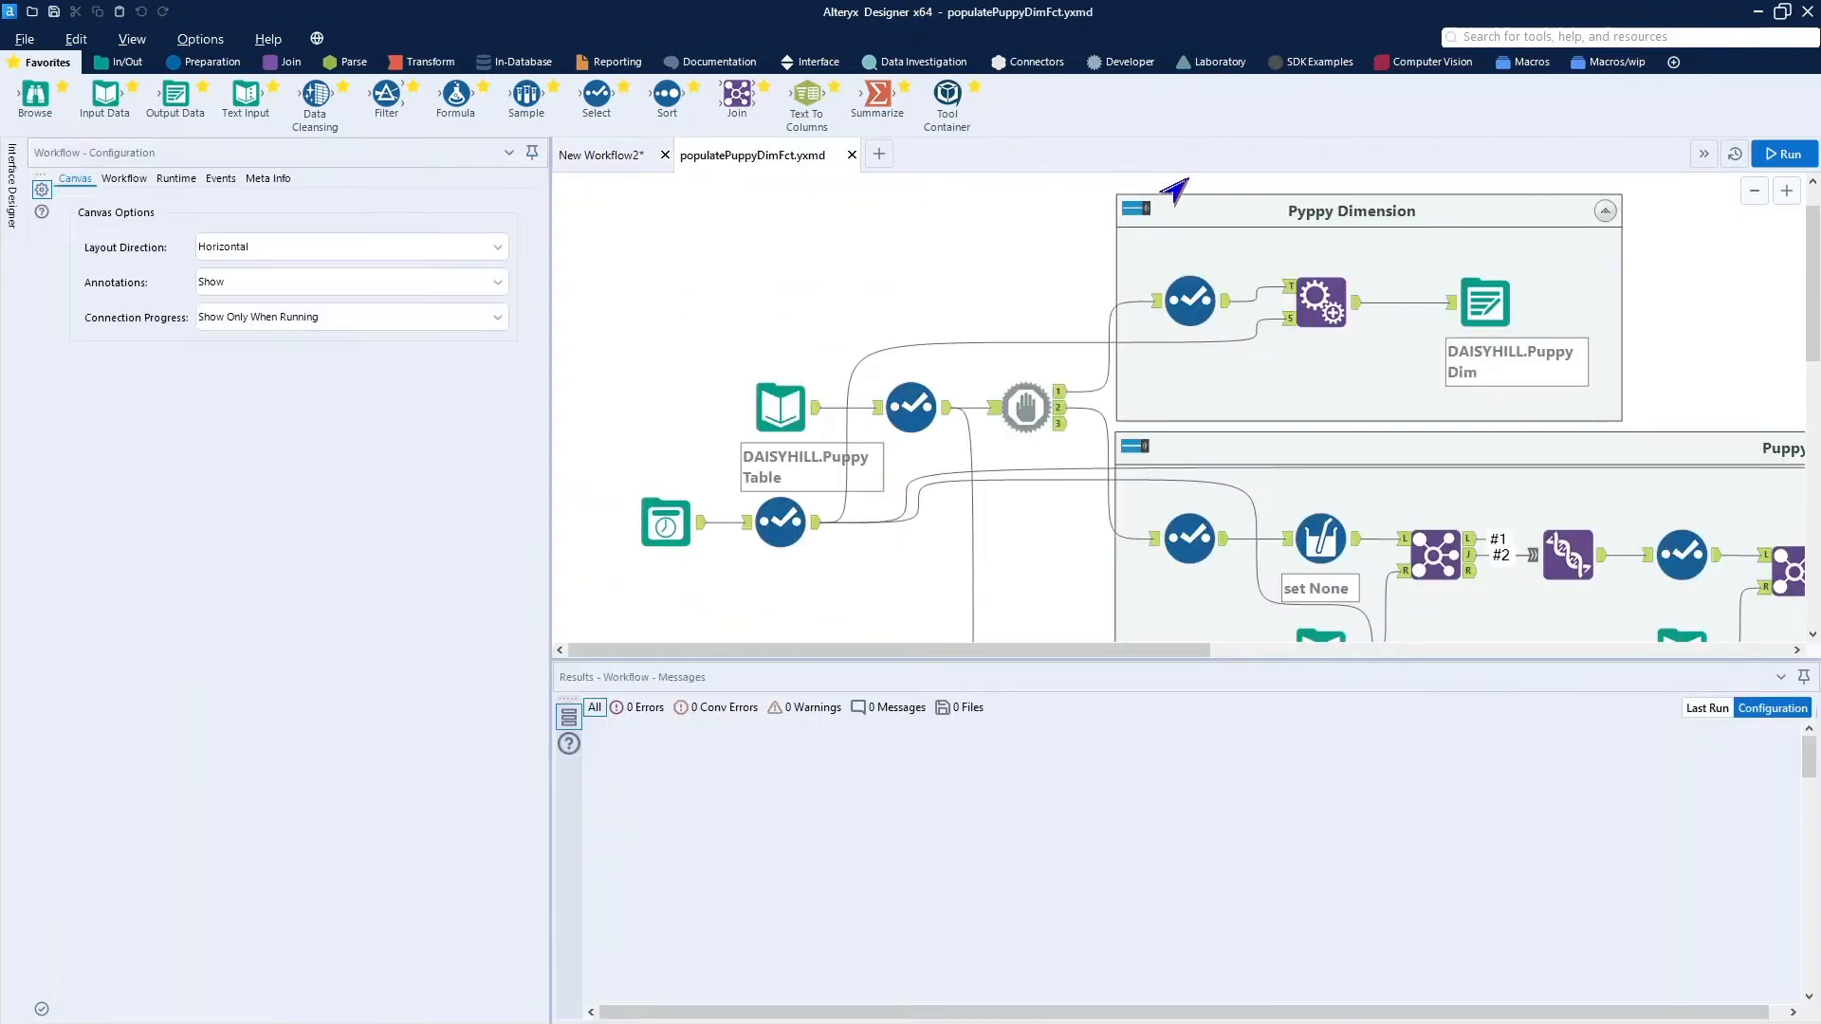
In the Puppy Fact container, copy the KennelDim input together with its Join, Union, Select and set Unknown Multi-Field Formula tools.
{"action": "scroll", "coordinate": [907, 515], "scroll_direction": "down", "scroll_amount": 3}
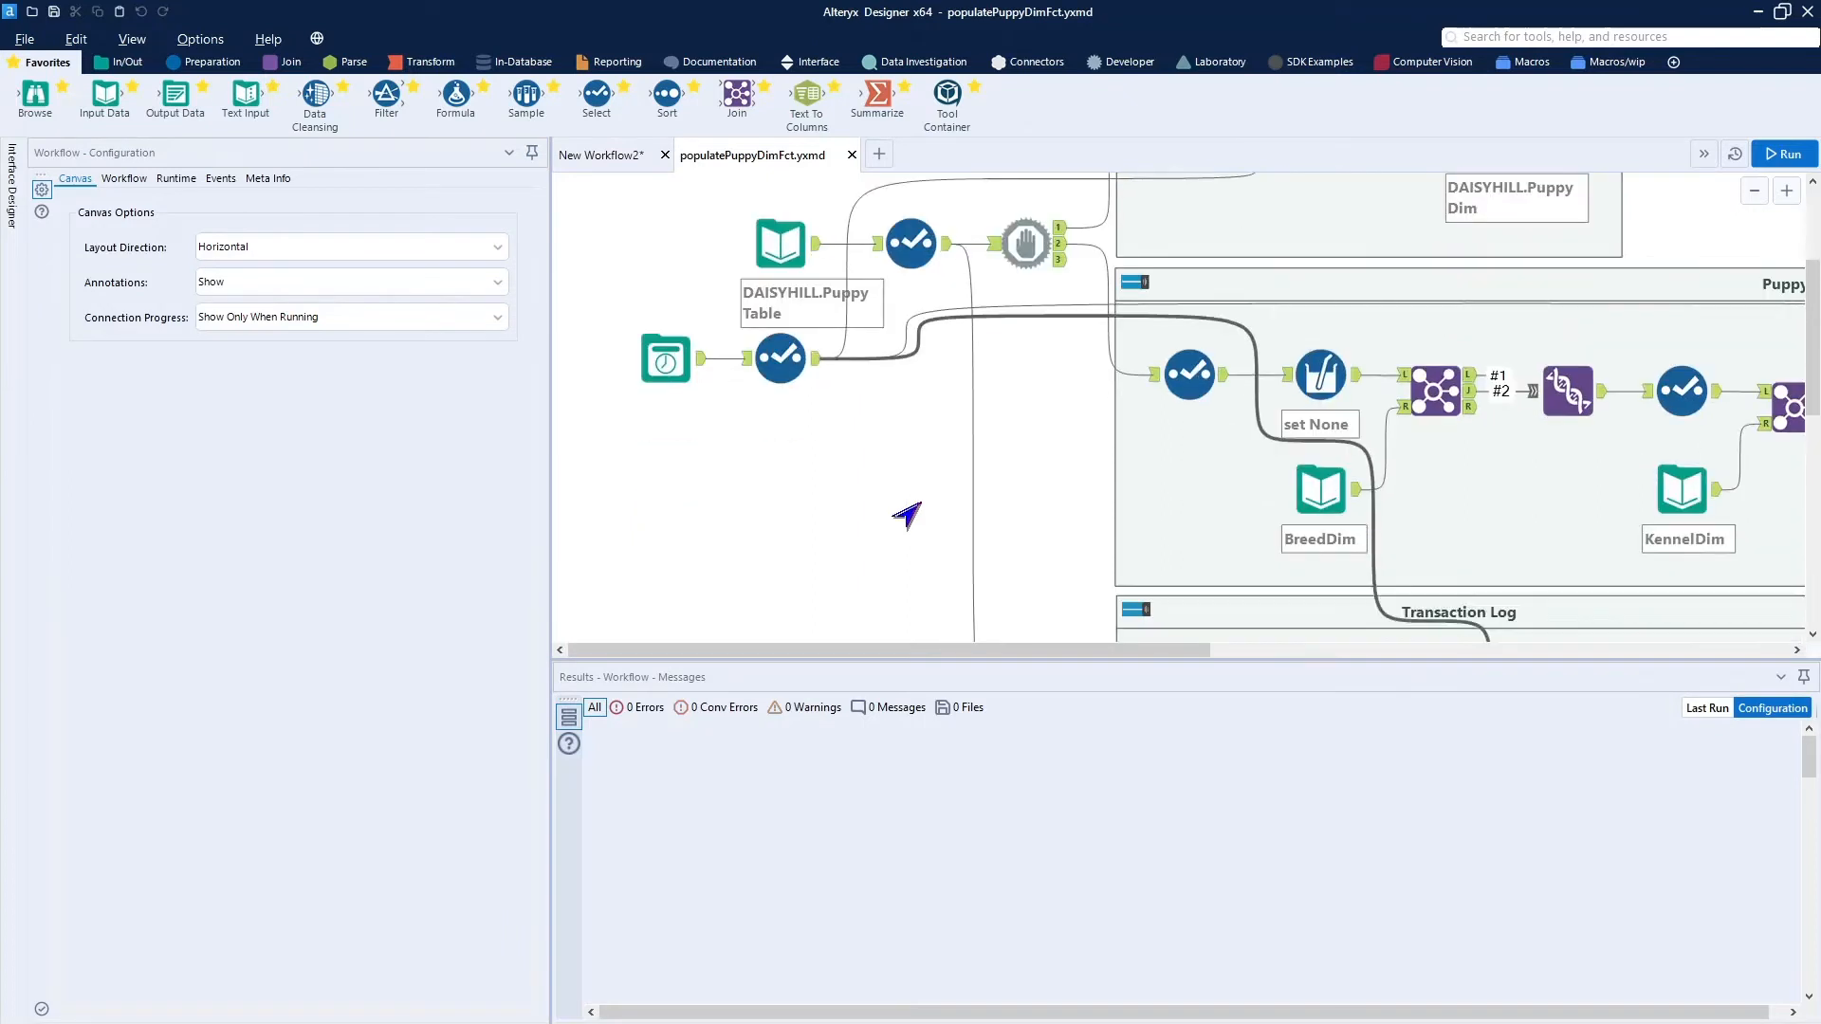
{"action": "left_click_drag", "start_coordinate": [1044, 653], "coordinate": [1323, 652]}
{"action": "left_click", "coordinate": [1138, 491]}
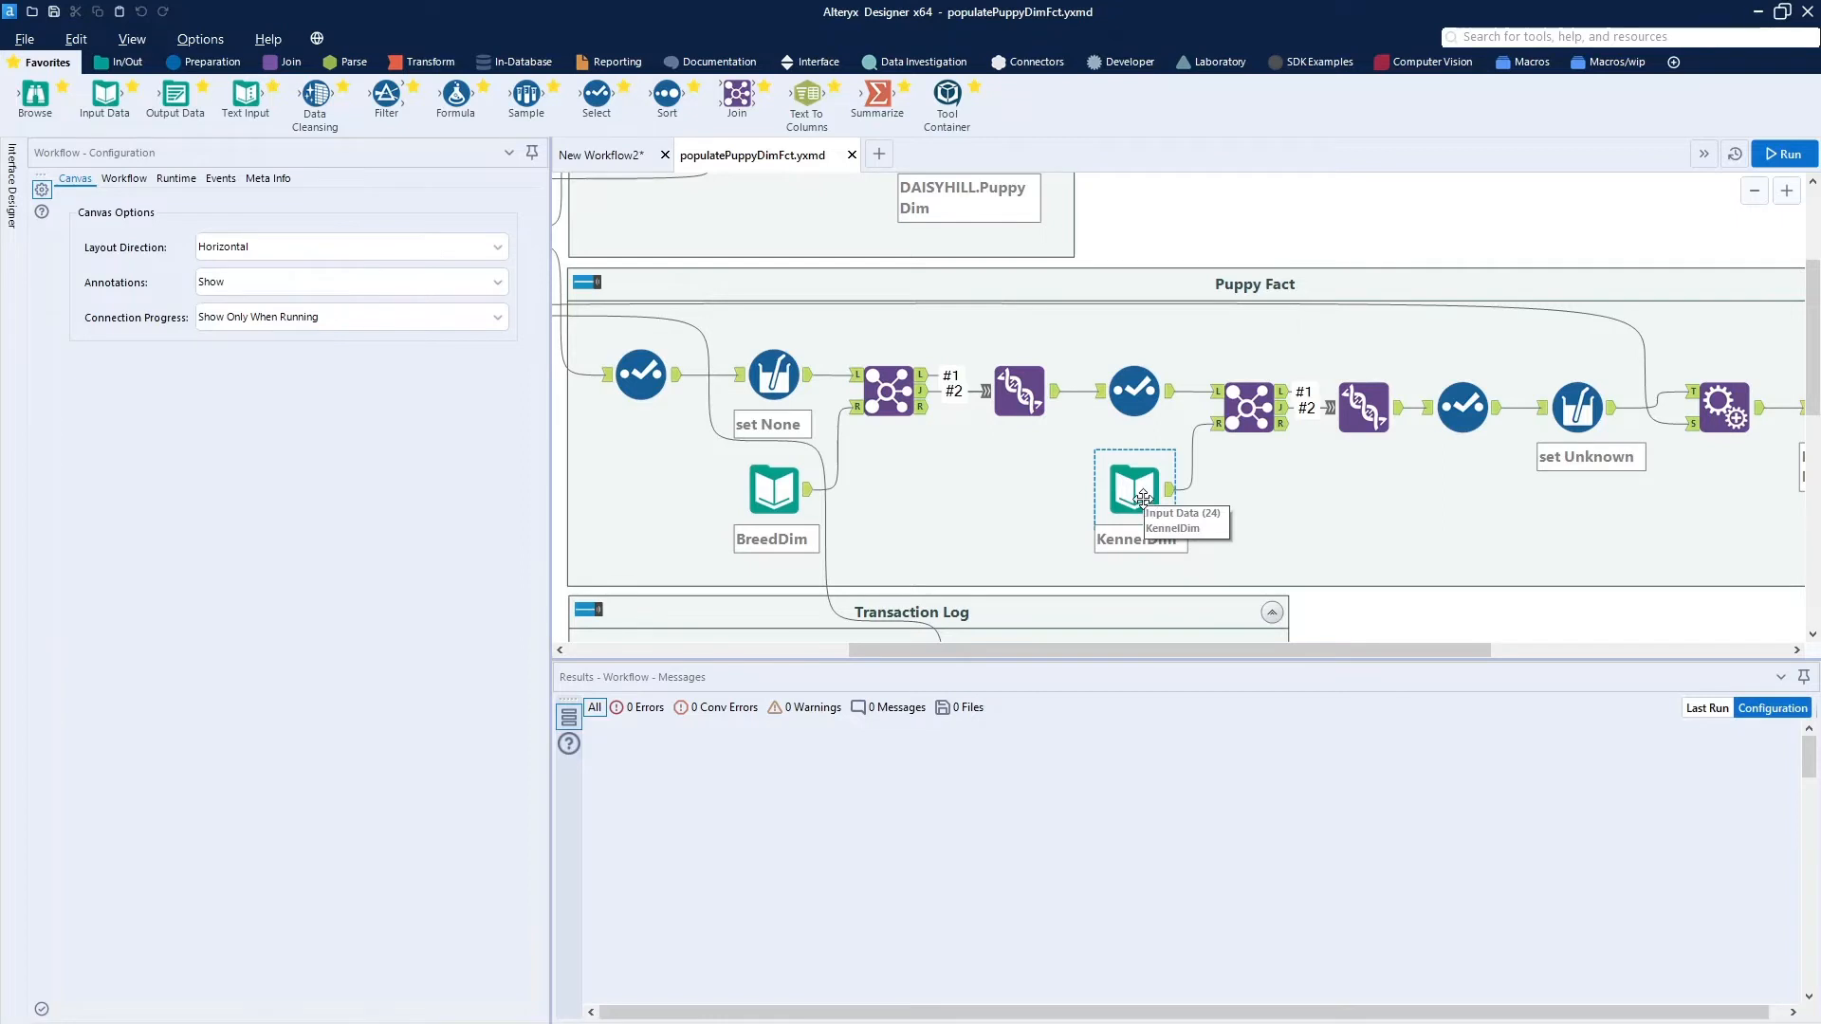
{"action": "left_click", "coordinate": [1143, 496]}
{"action": "left_click", "coordinate": [1213, 391]}
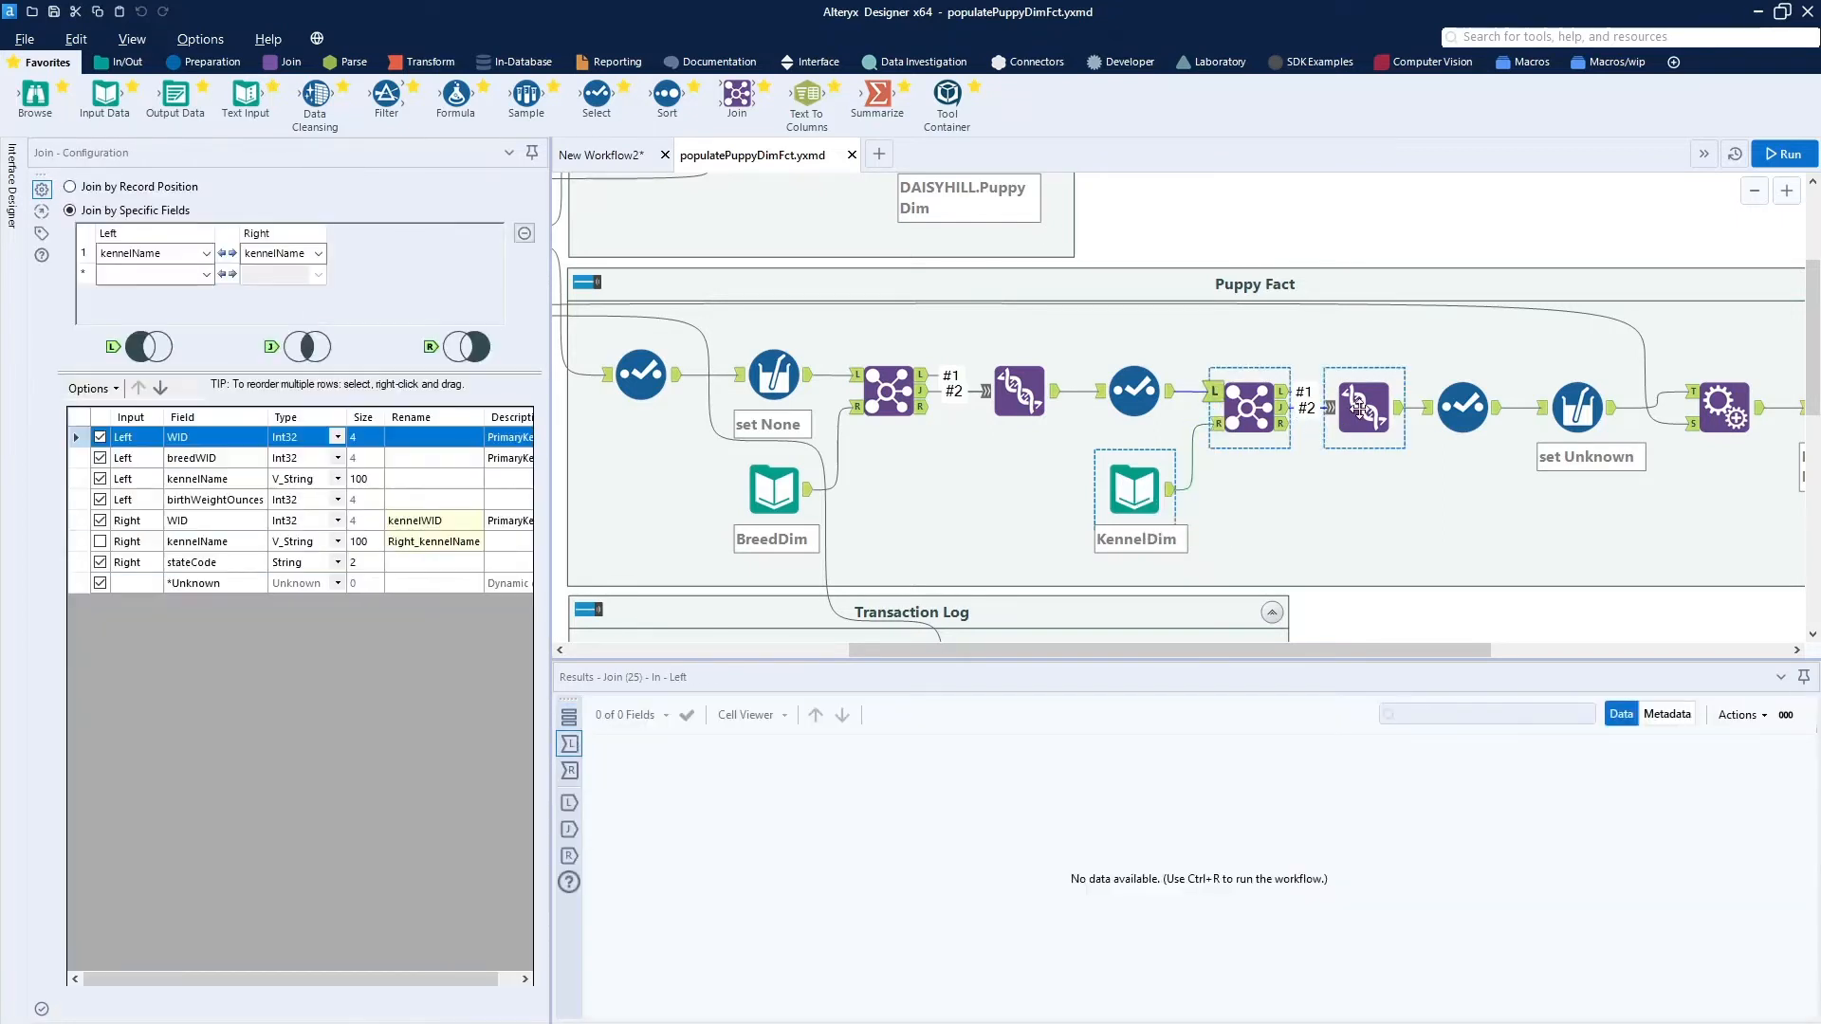
{"action": "left_click", "coordinate": [1363, 408]}
{"action": "left_click", "coordinate": [1463, 407]}
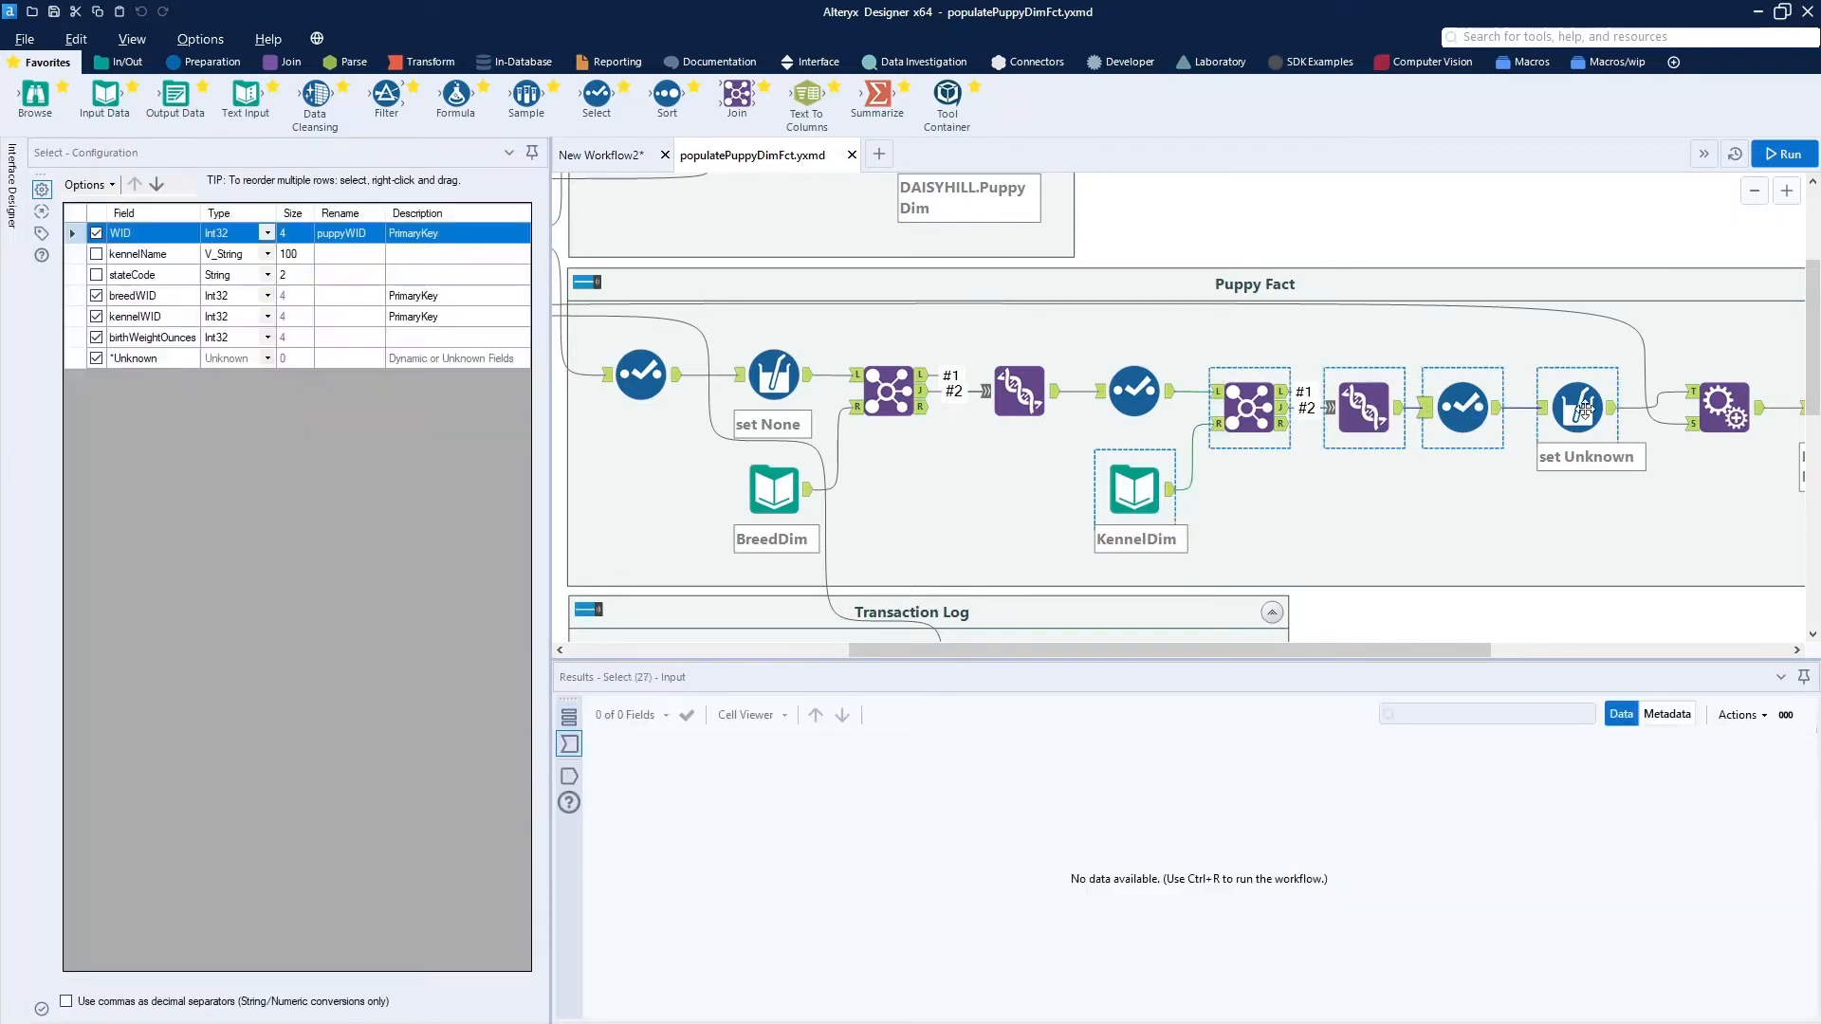
{"action": "left_click", "coordinate": [1584, 410]}
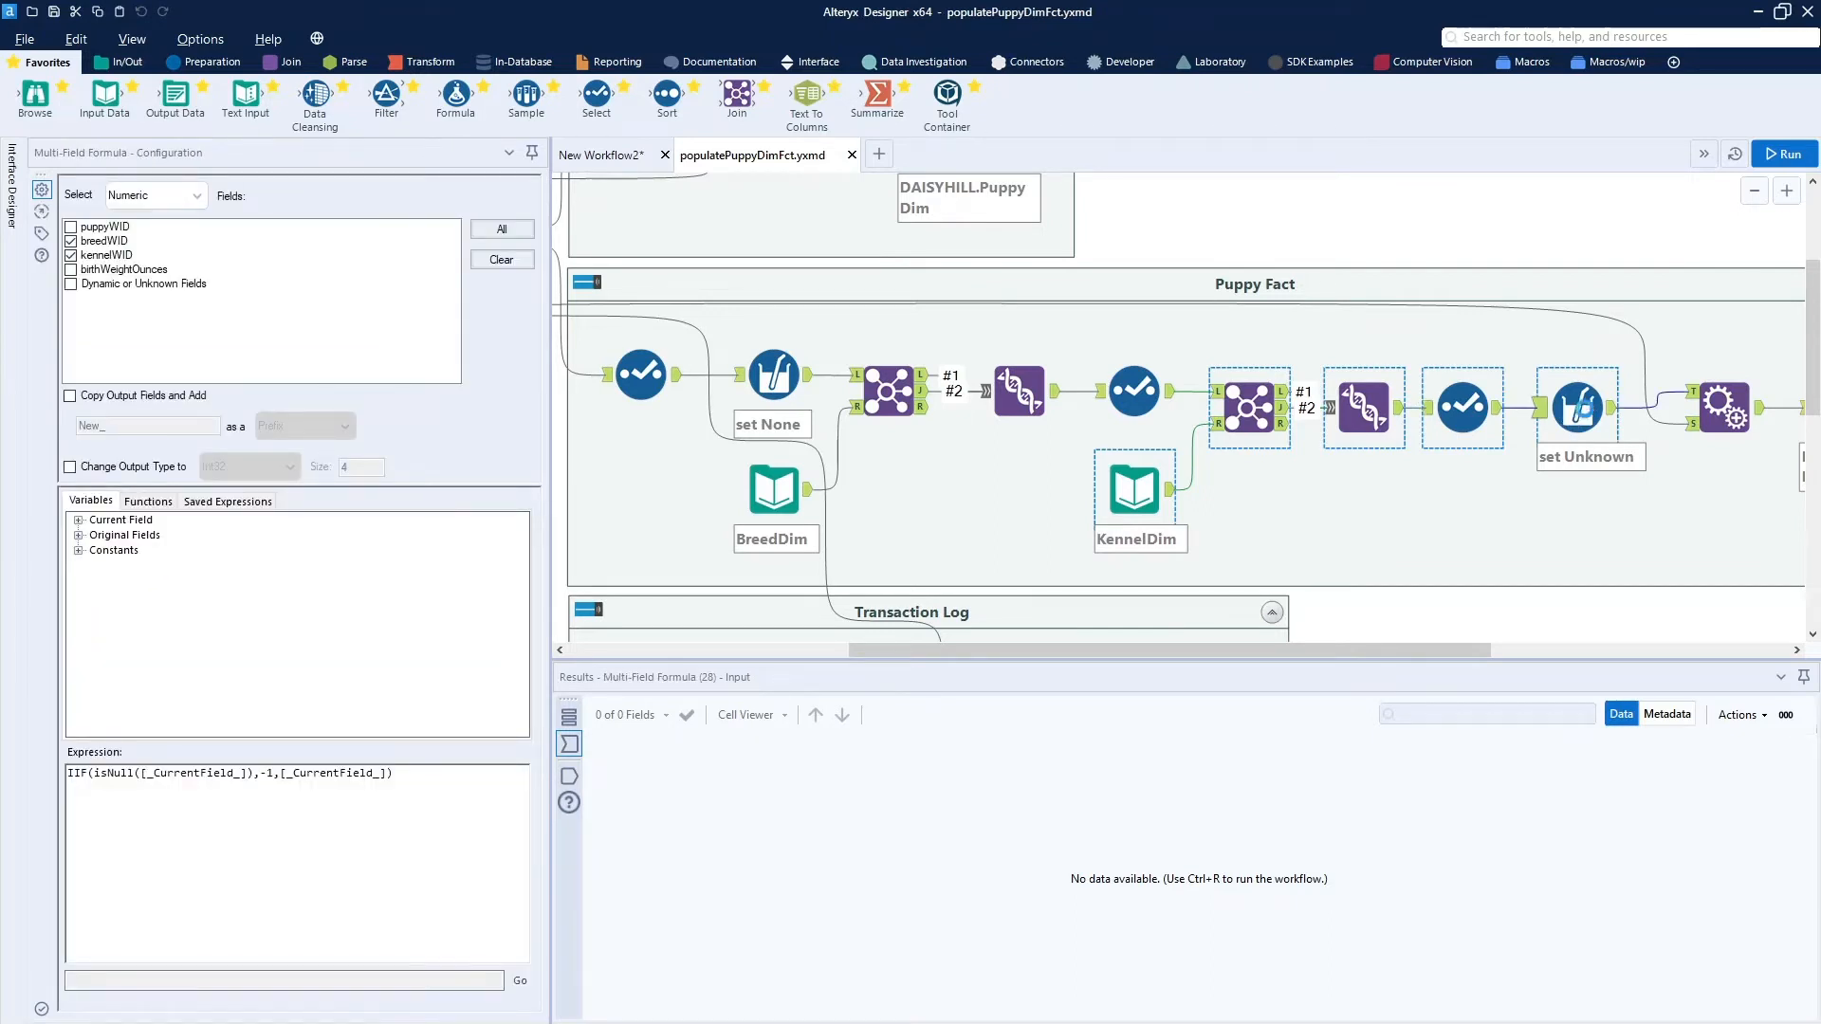
{"action": "right_click", "coordinate": [1584, 410]}
{"action": "left_click", "coordinate": [1610, 462]}
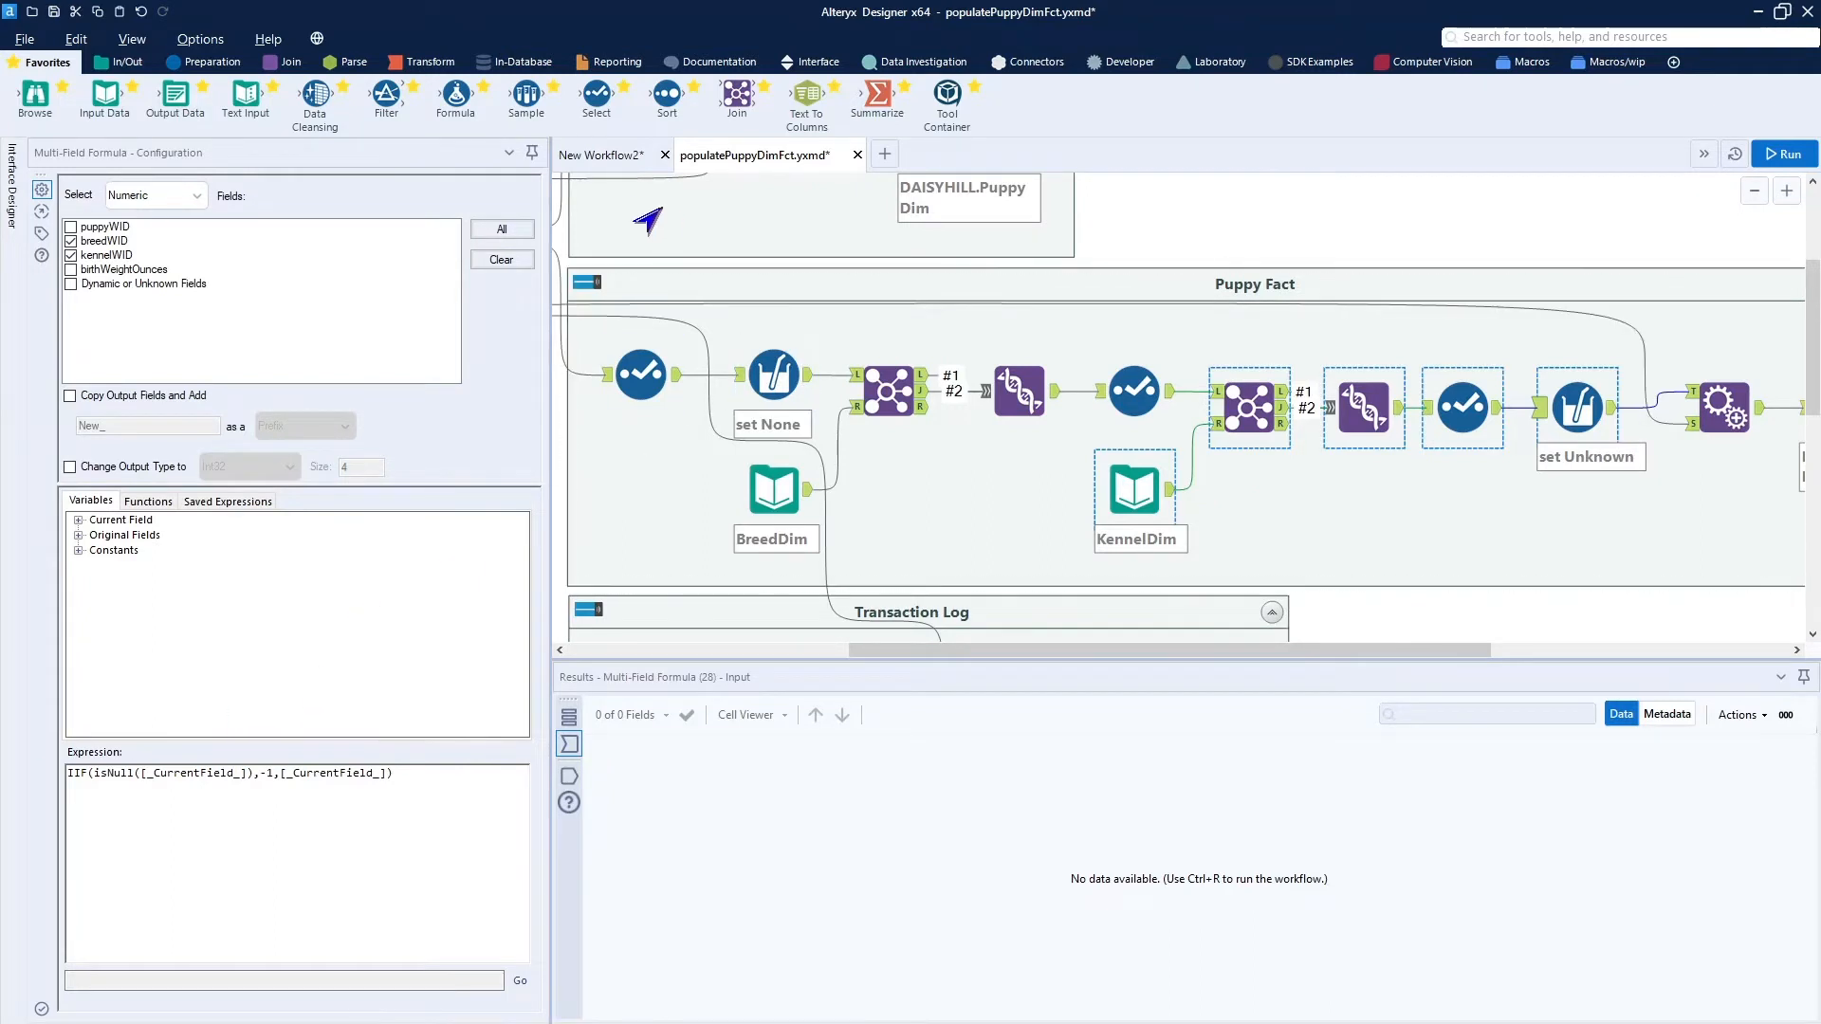
Paste the copied KennelDim lookup tools into New Workflow2, below and beyond the last Select tool.
{"action": "left_click", "coordinate": [592, 163]}
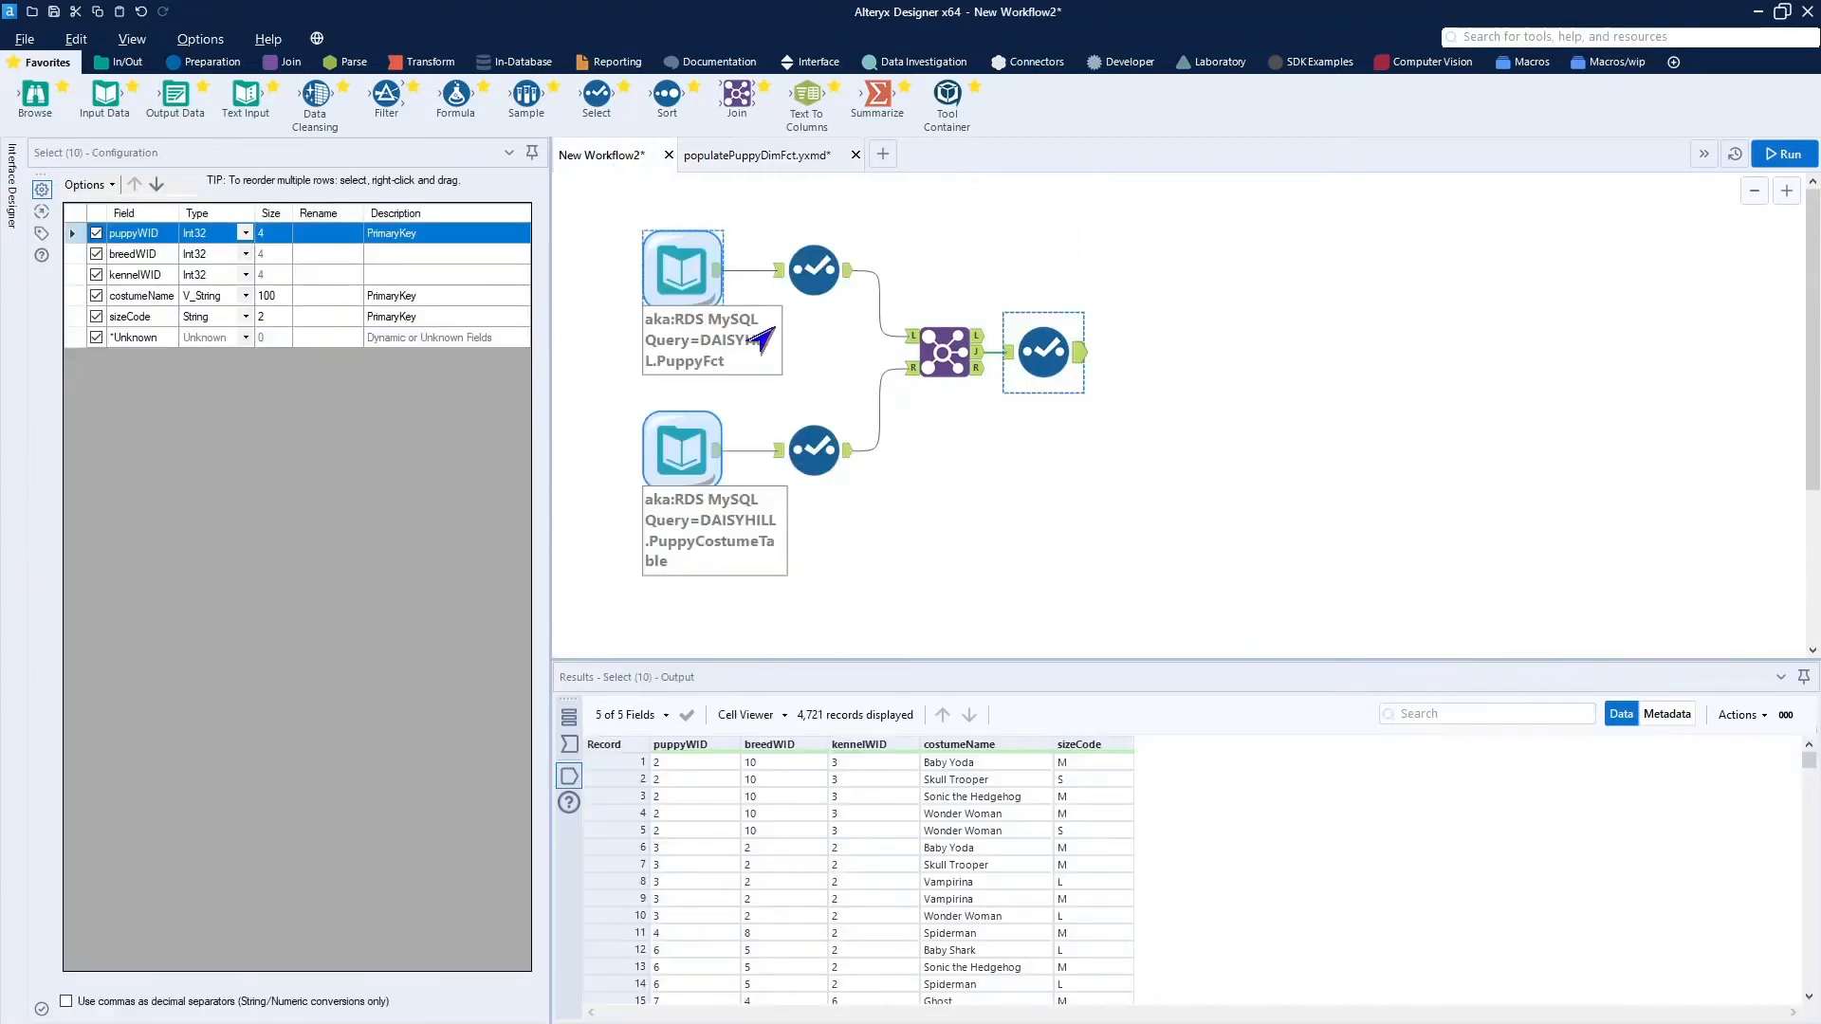
{"action": "left_click", "coordinate": [1006, 487]}
{"action": "key", "text": "ctrl+v"}
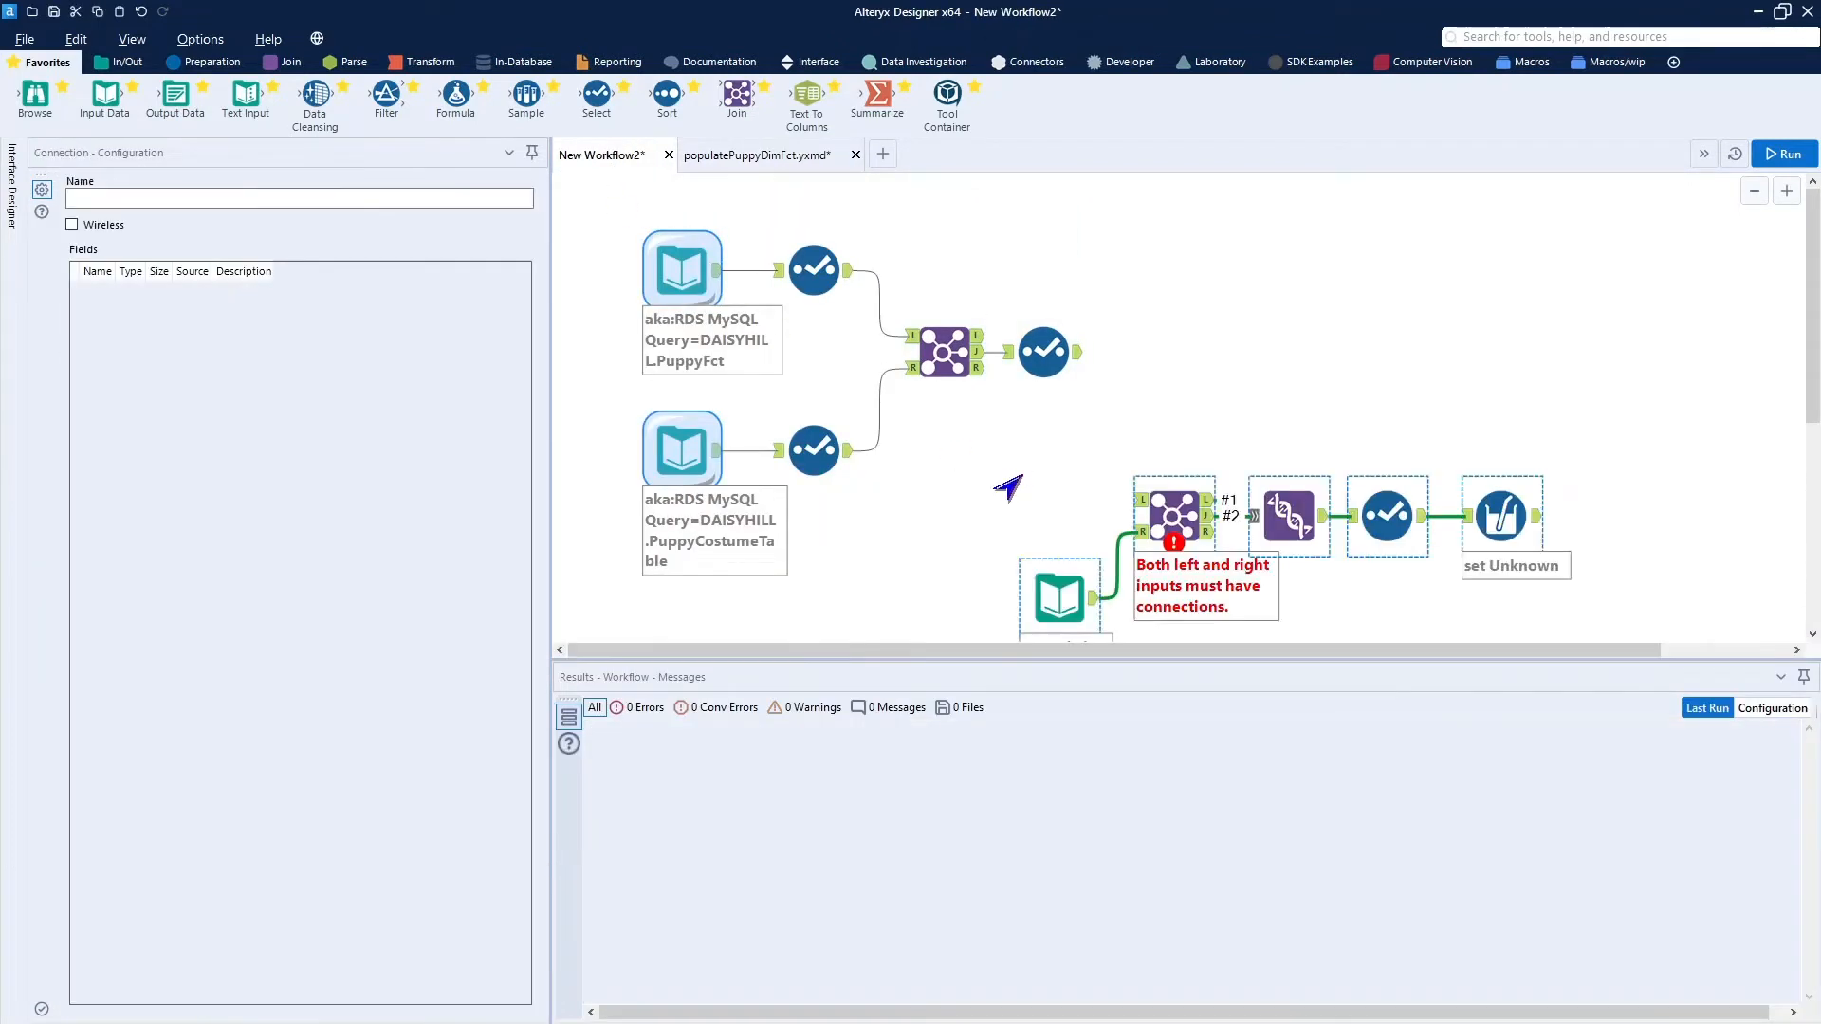
Move the pasted lookup tools beside the last Select tool, then point the KennelDim input at DAISYHILL.CostumeDim and test the query.
{"action": "left_click_drag", "start_coordinate": [1177, 481], "coordinate": [1166, 359]}
{"action": "left_click", "coordinate": [1051, 469]}
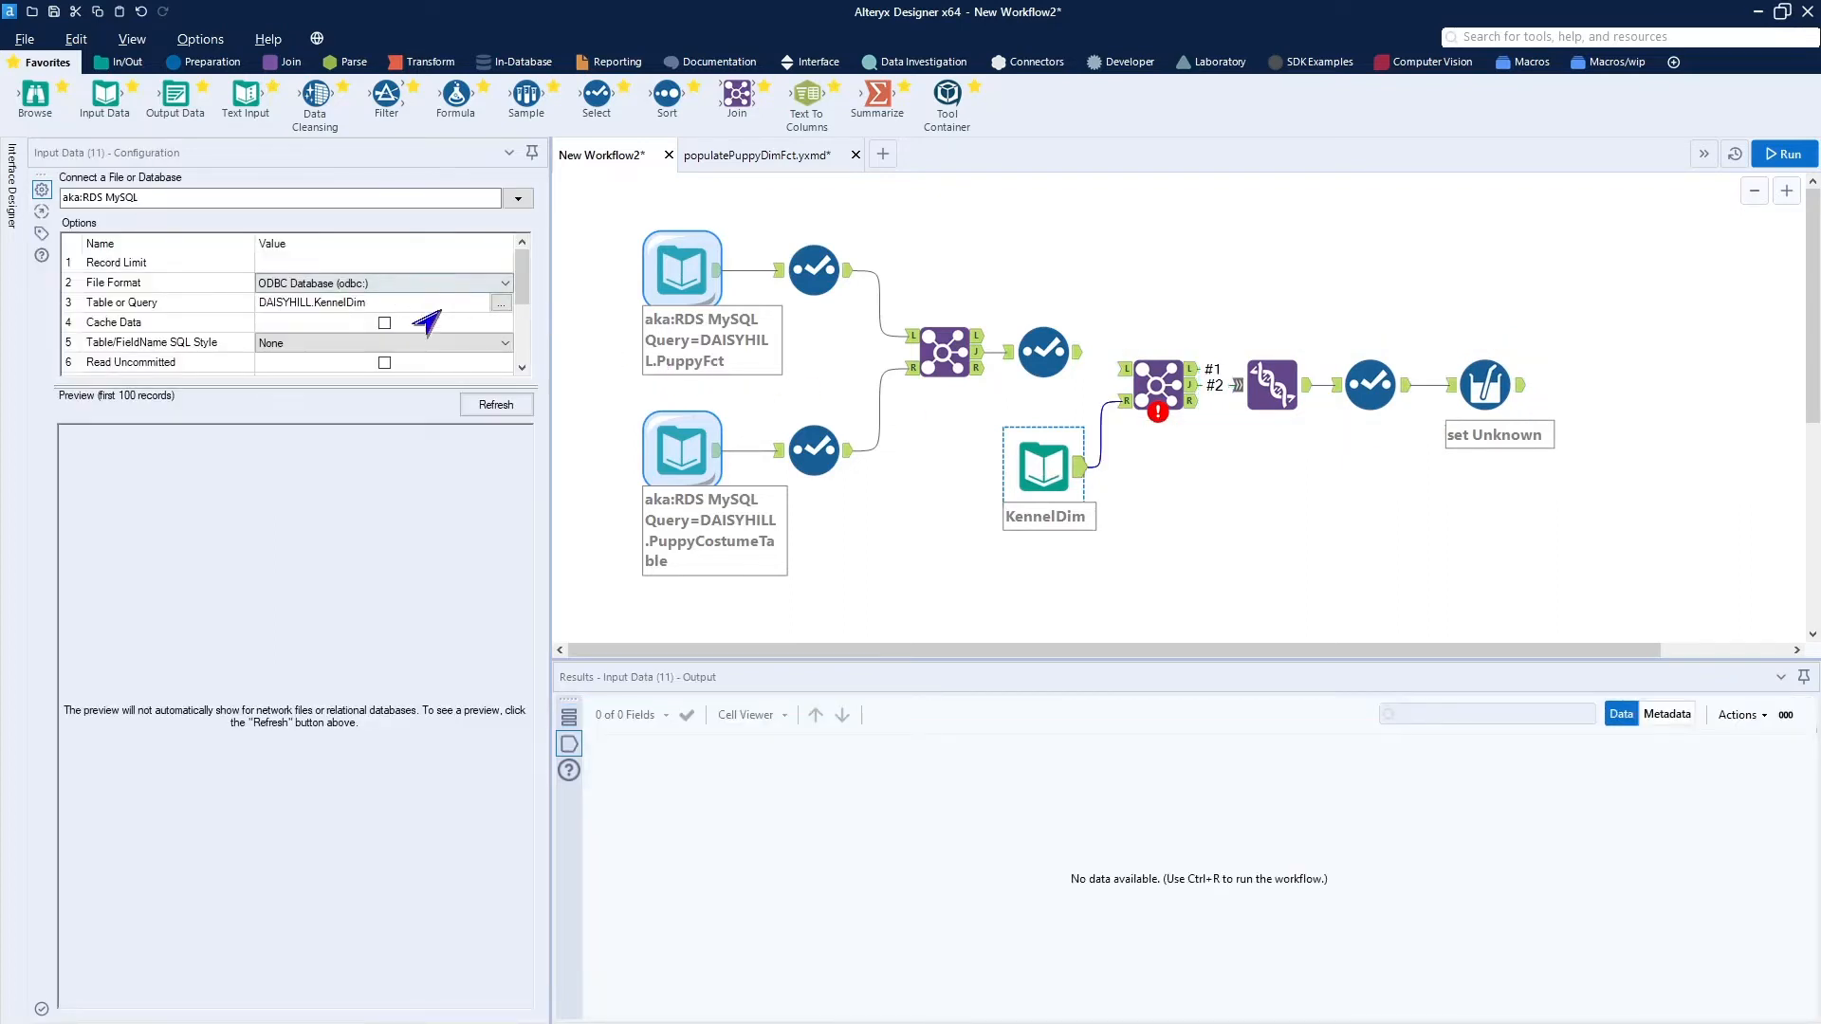
{"action": "left_click", "coordinate": [494, 309]}
{"action": "left_click", "coordinate": [494, 308]}
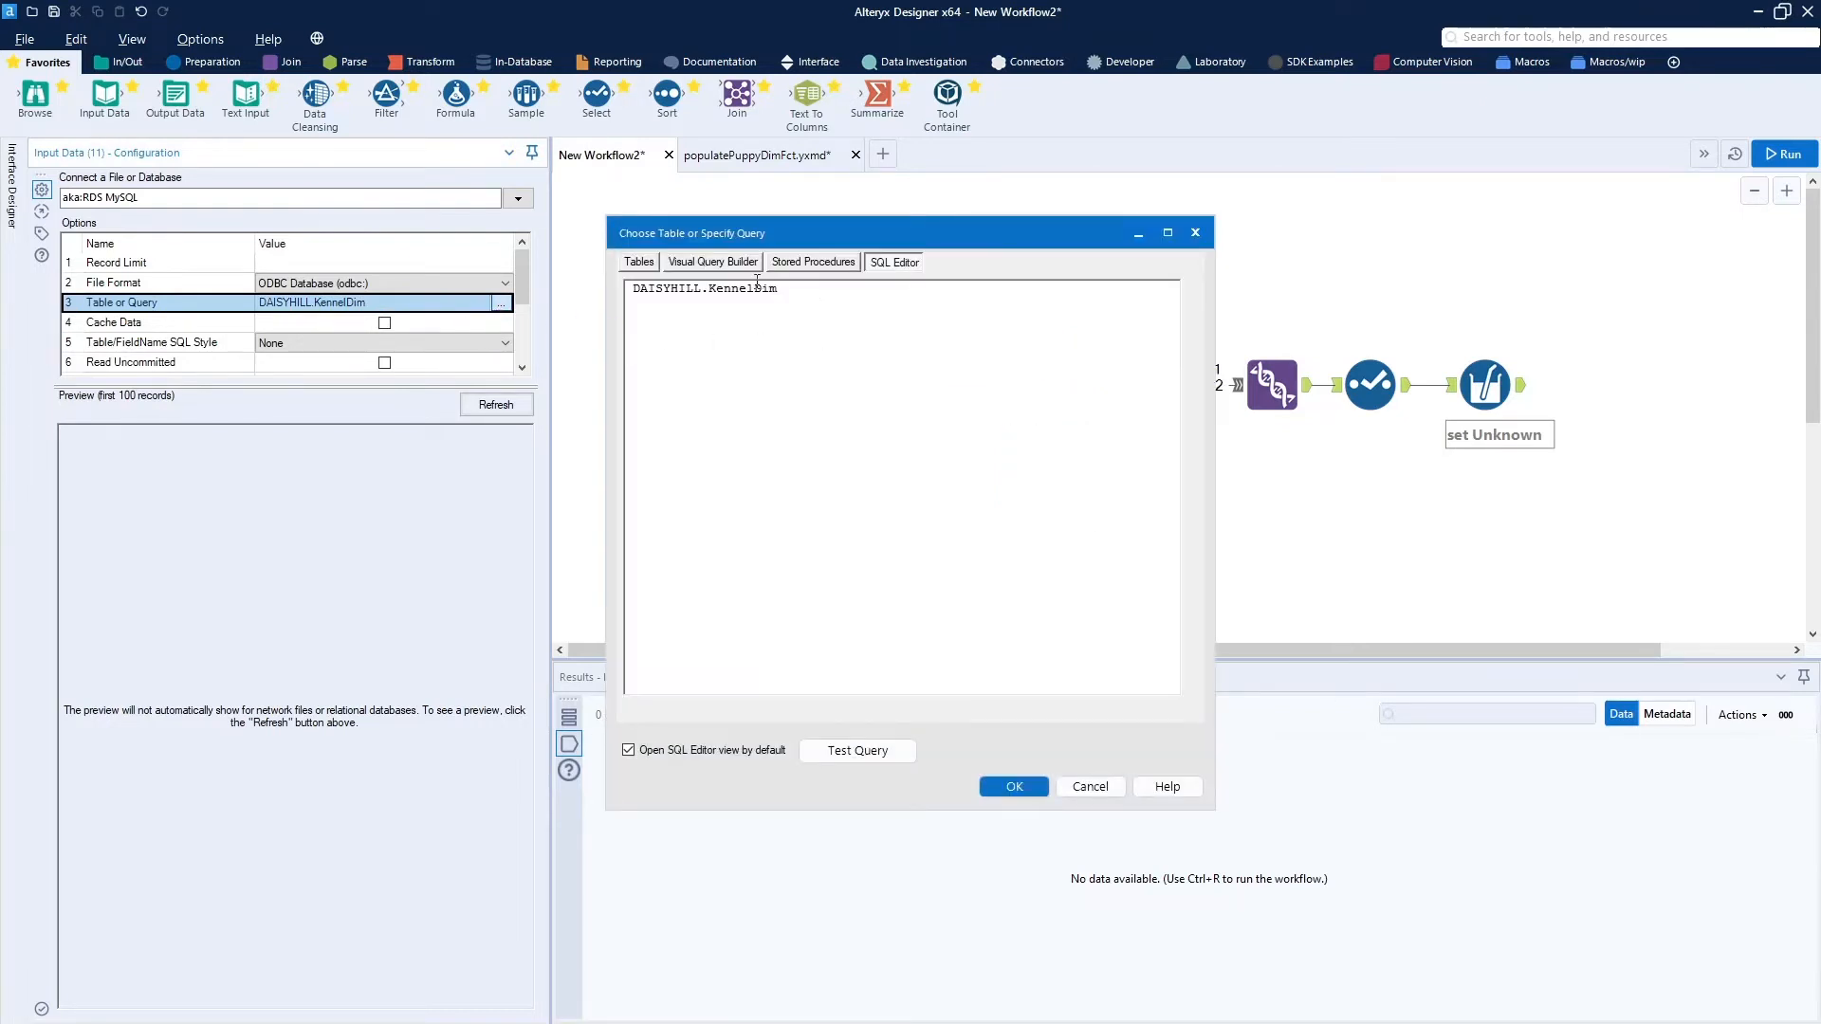
{"action": "key", "text": "BackSpace"}
{"action": "key", "text": "BackSpace"}
{"action": "key", "text": "BackSpace"}
{"action": "key", "text": "BackSpace"}
{"action": "key", "text": "BackSpace"}
{"action": "key", "text": "BackSpace"}
{"action": "type", "text": "Costume"}
{"action": "left_click", "coordinate": [860, 750]}
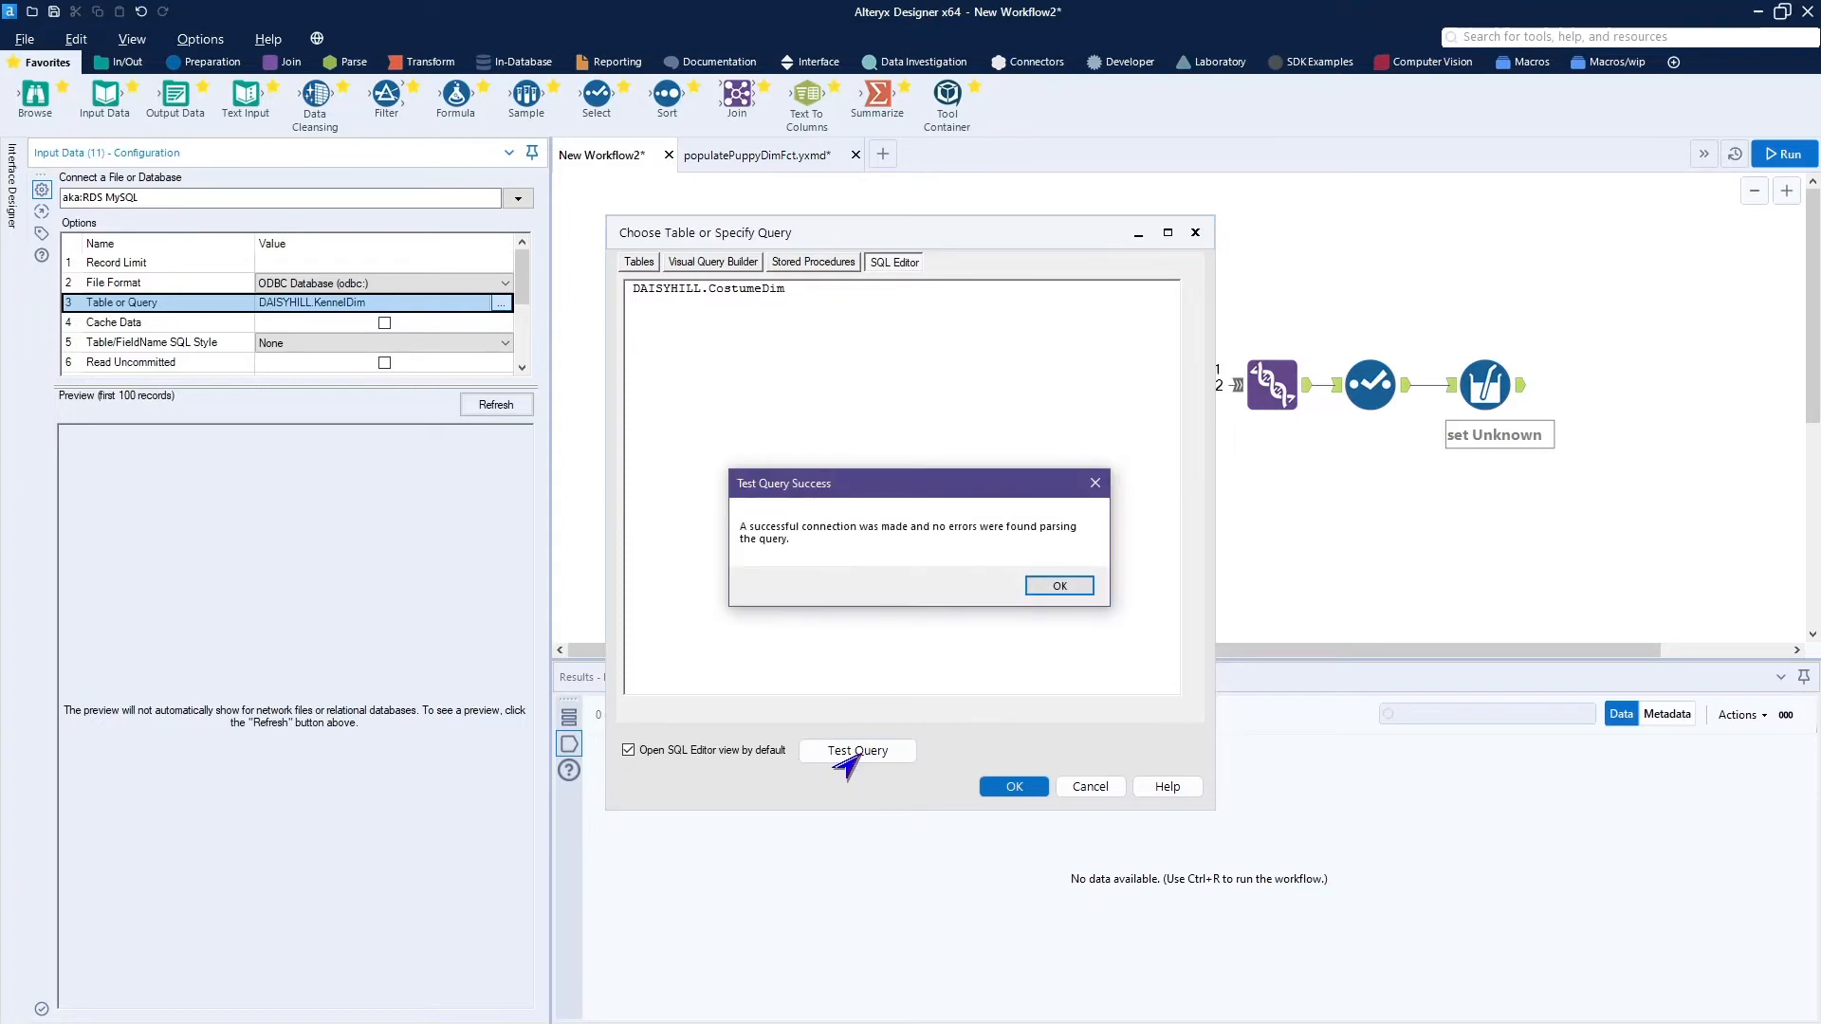
{"action": "left_click", "coordinate": [1051, 582]}
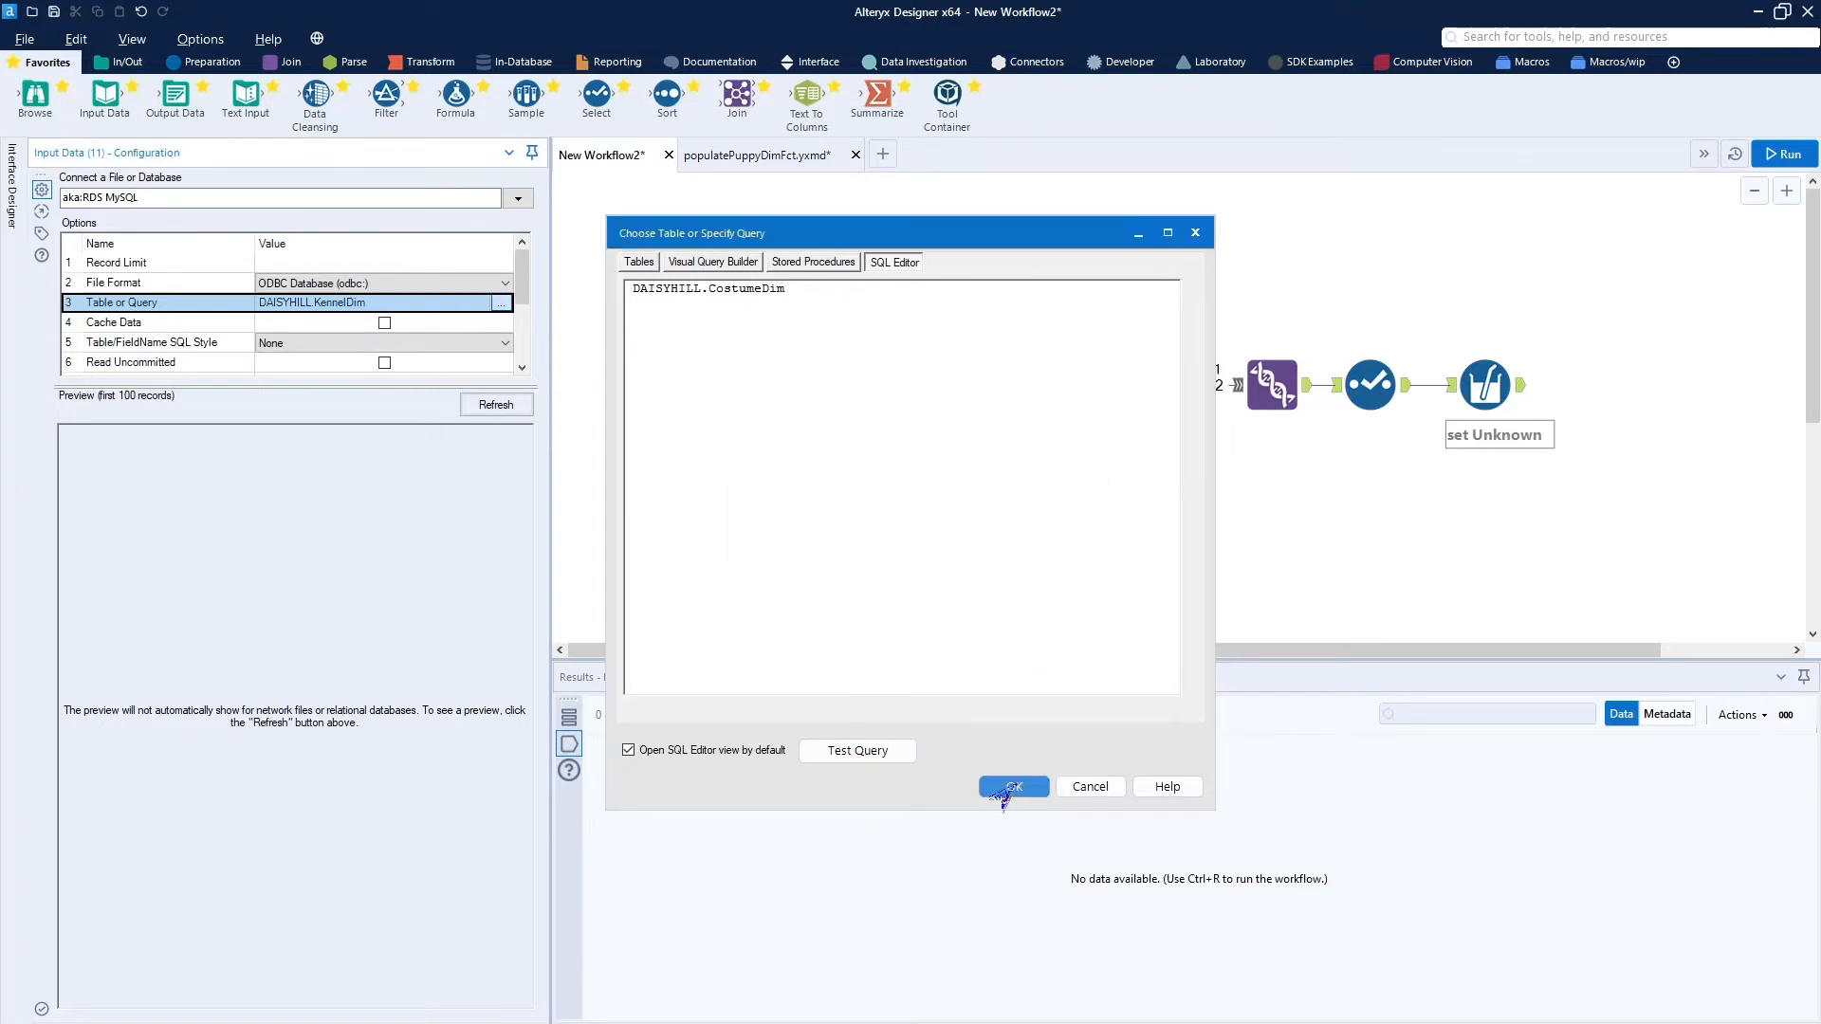
{"action": "left_click", "coordinate": [1014, 786]}
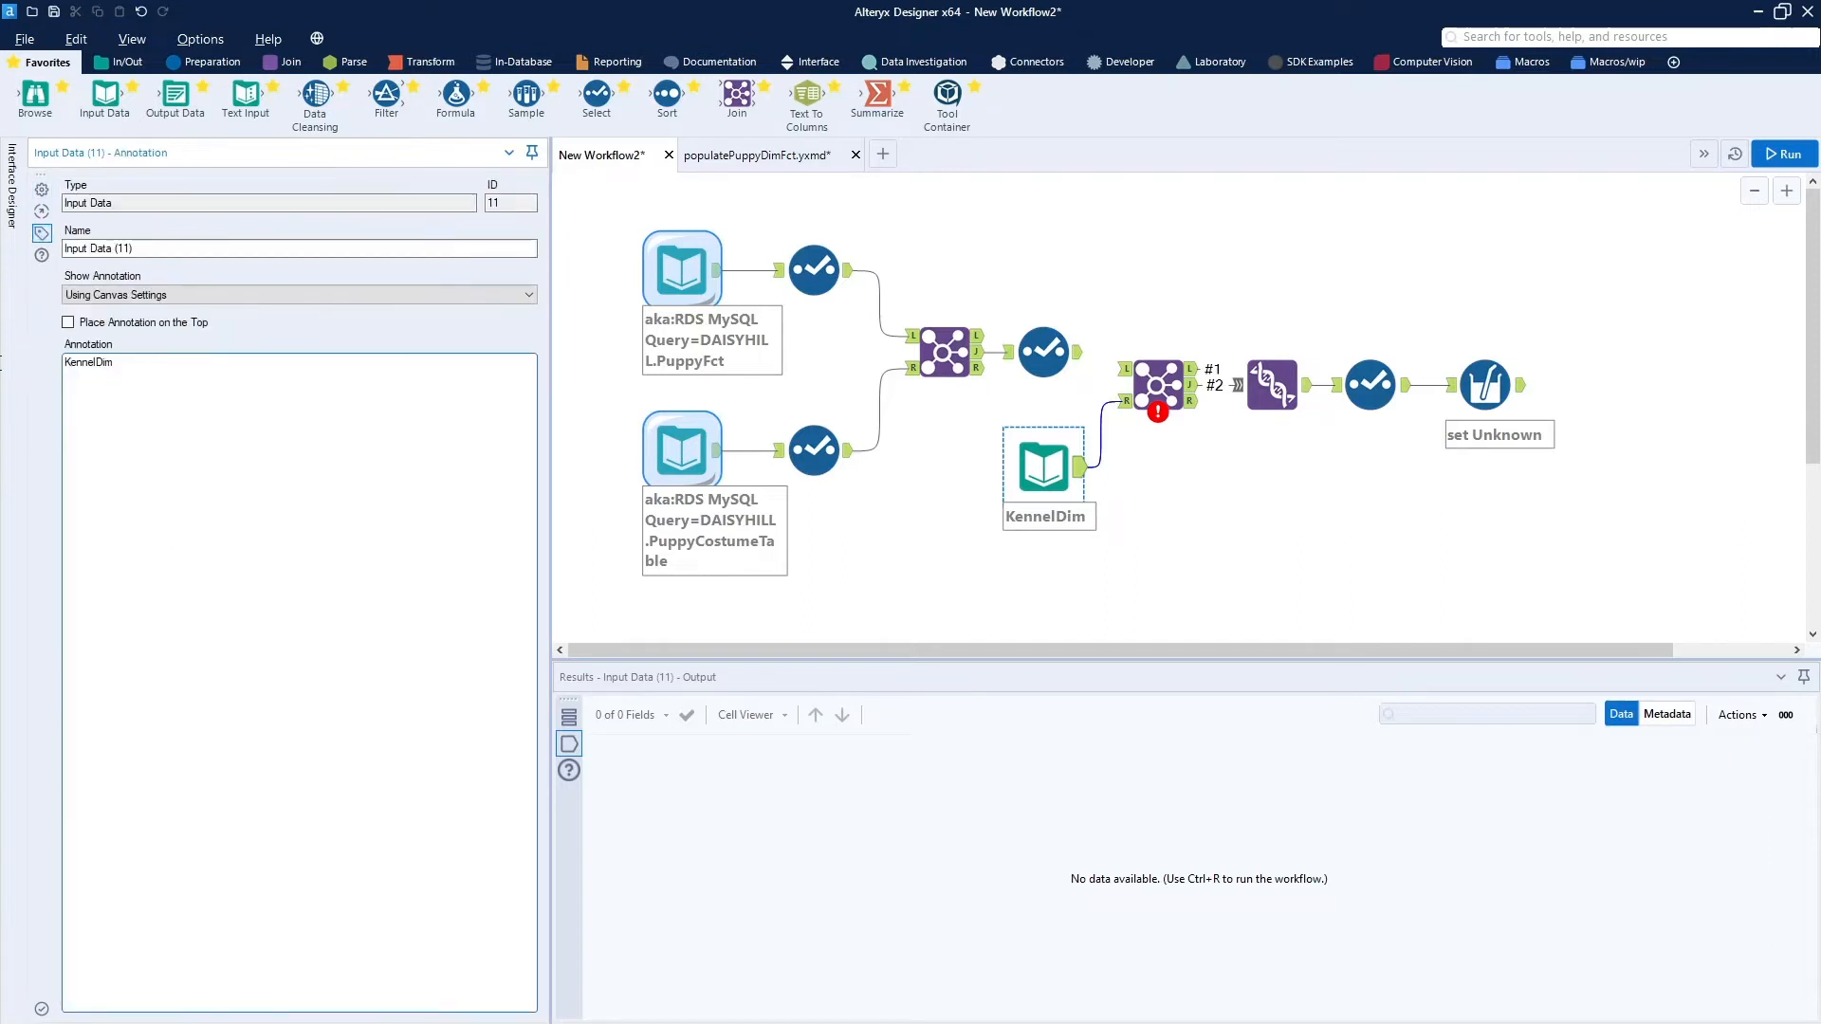
Change the lookup input's annotation to CostumeDim and enable Cache Data for it.
{"action": "left_click_drag", "start_coordinate": [0, 364], "coordinate": [29, 365]}
{"action": "type", "text": "CostumeDim"}
{"action": "left_click", "coordinate": [42, 188]}
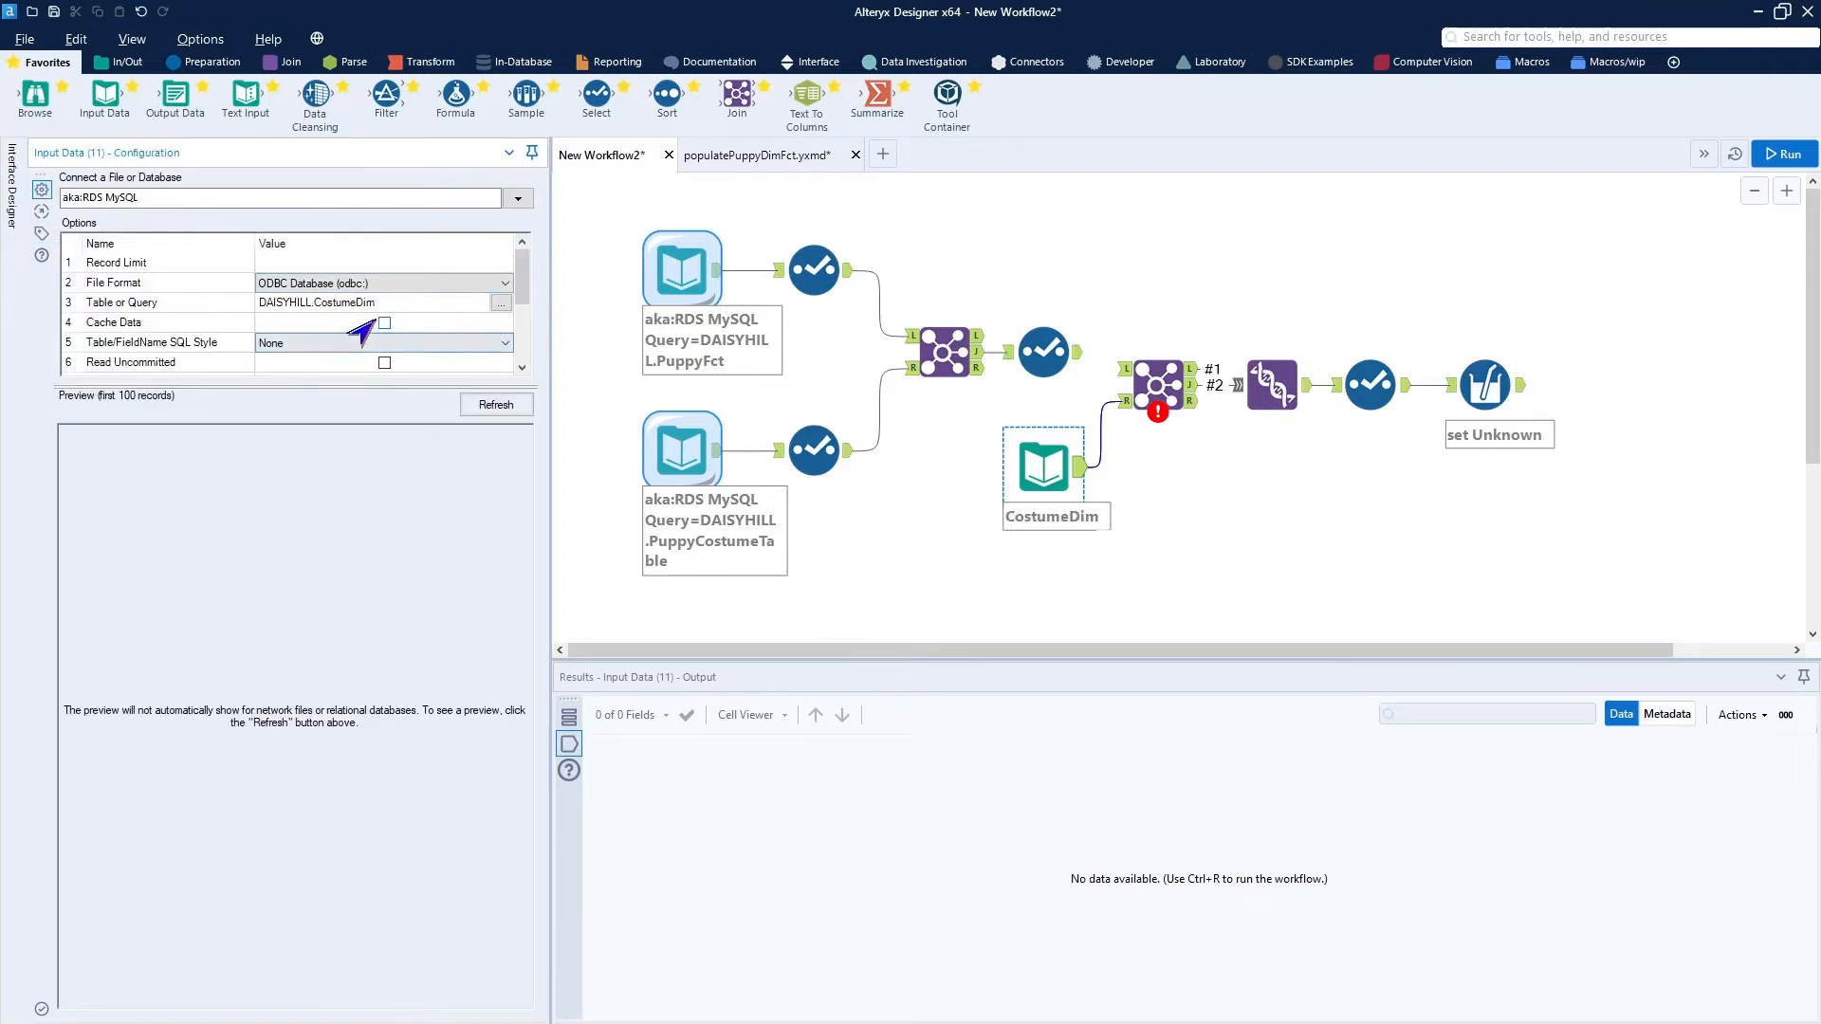
{"action": "left_click", "coordinate": [378, 324]}
{"action": "scroll", "coordinate": [379, 332], "scroll_direction": "down", "scroll_amount": 2}
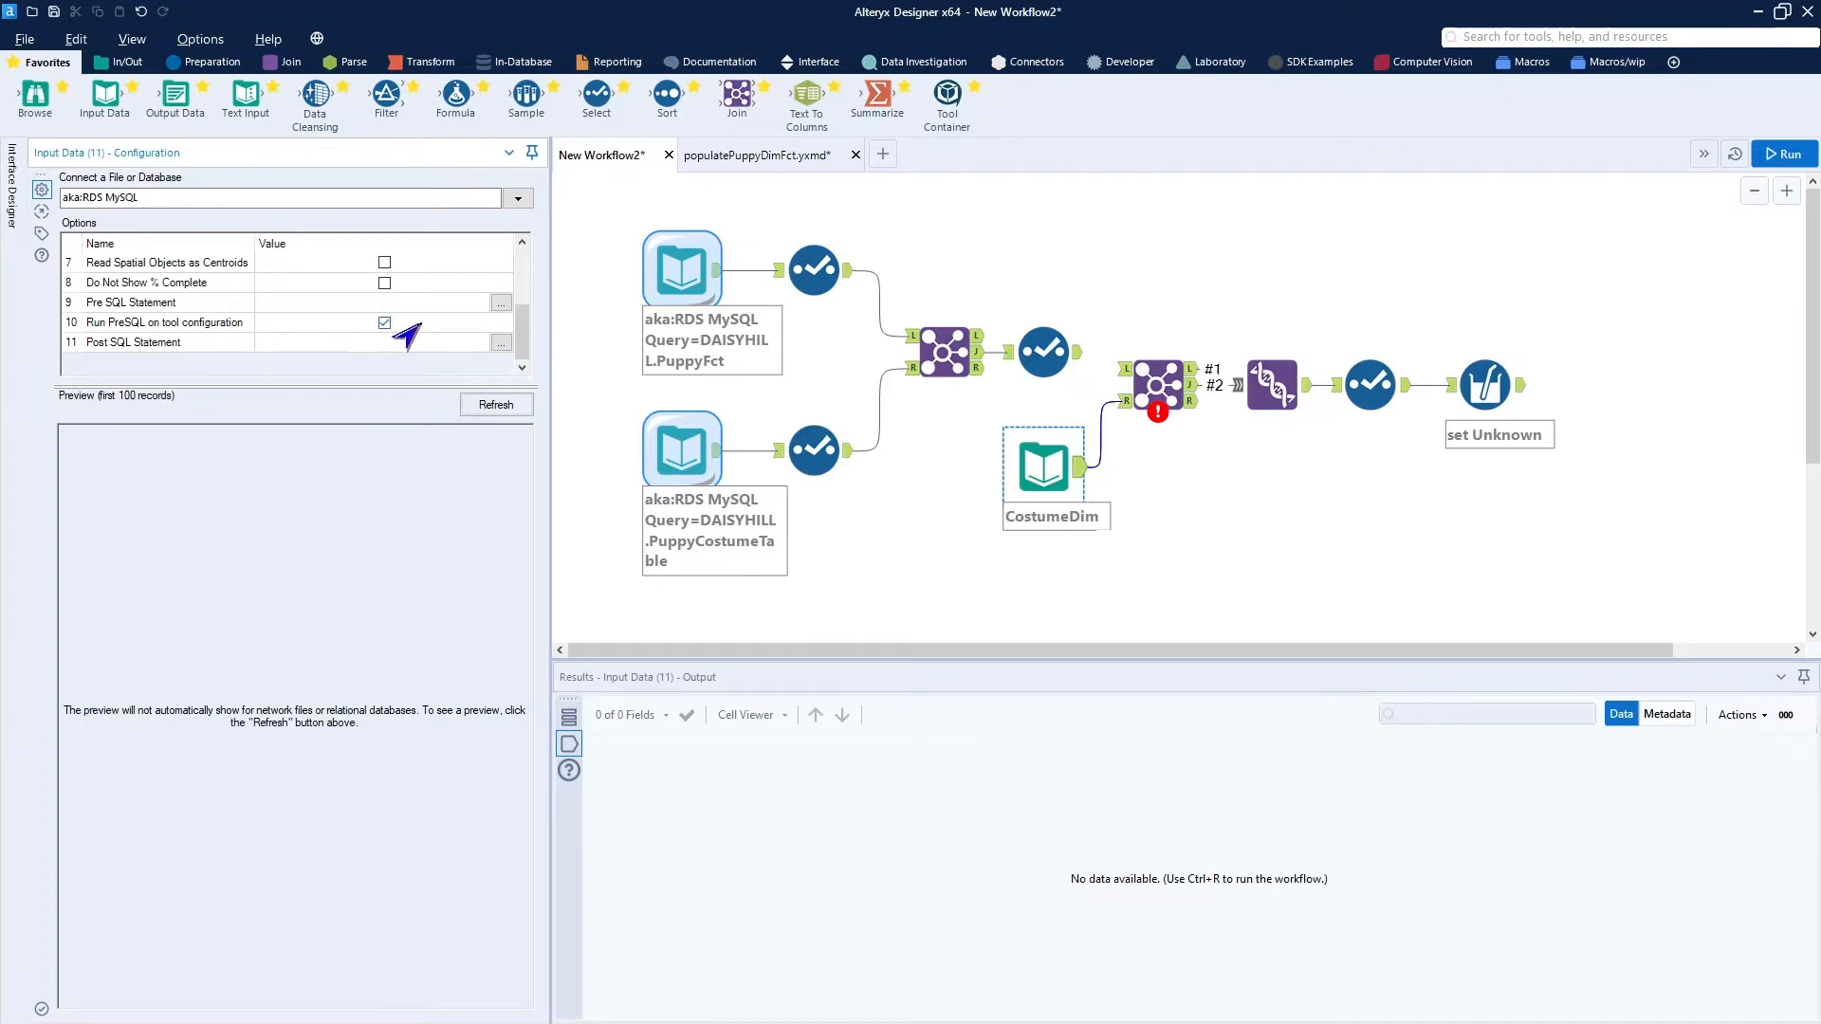
{"action": "scroll", "coordinate": [405, 336], "scroll_direction": "up", "scroll_amount": 2}
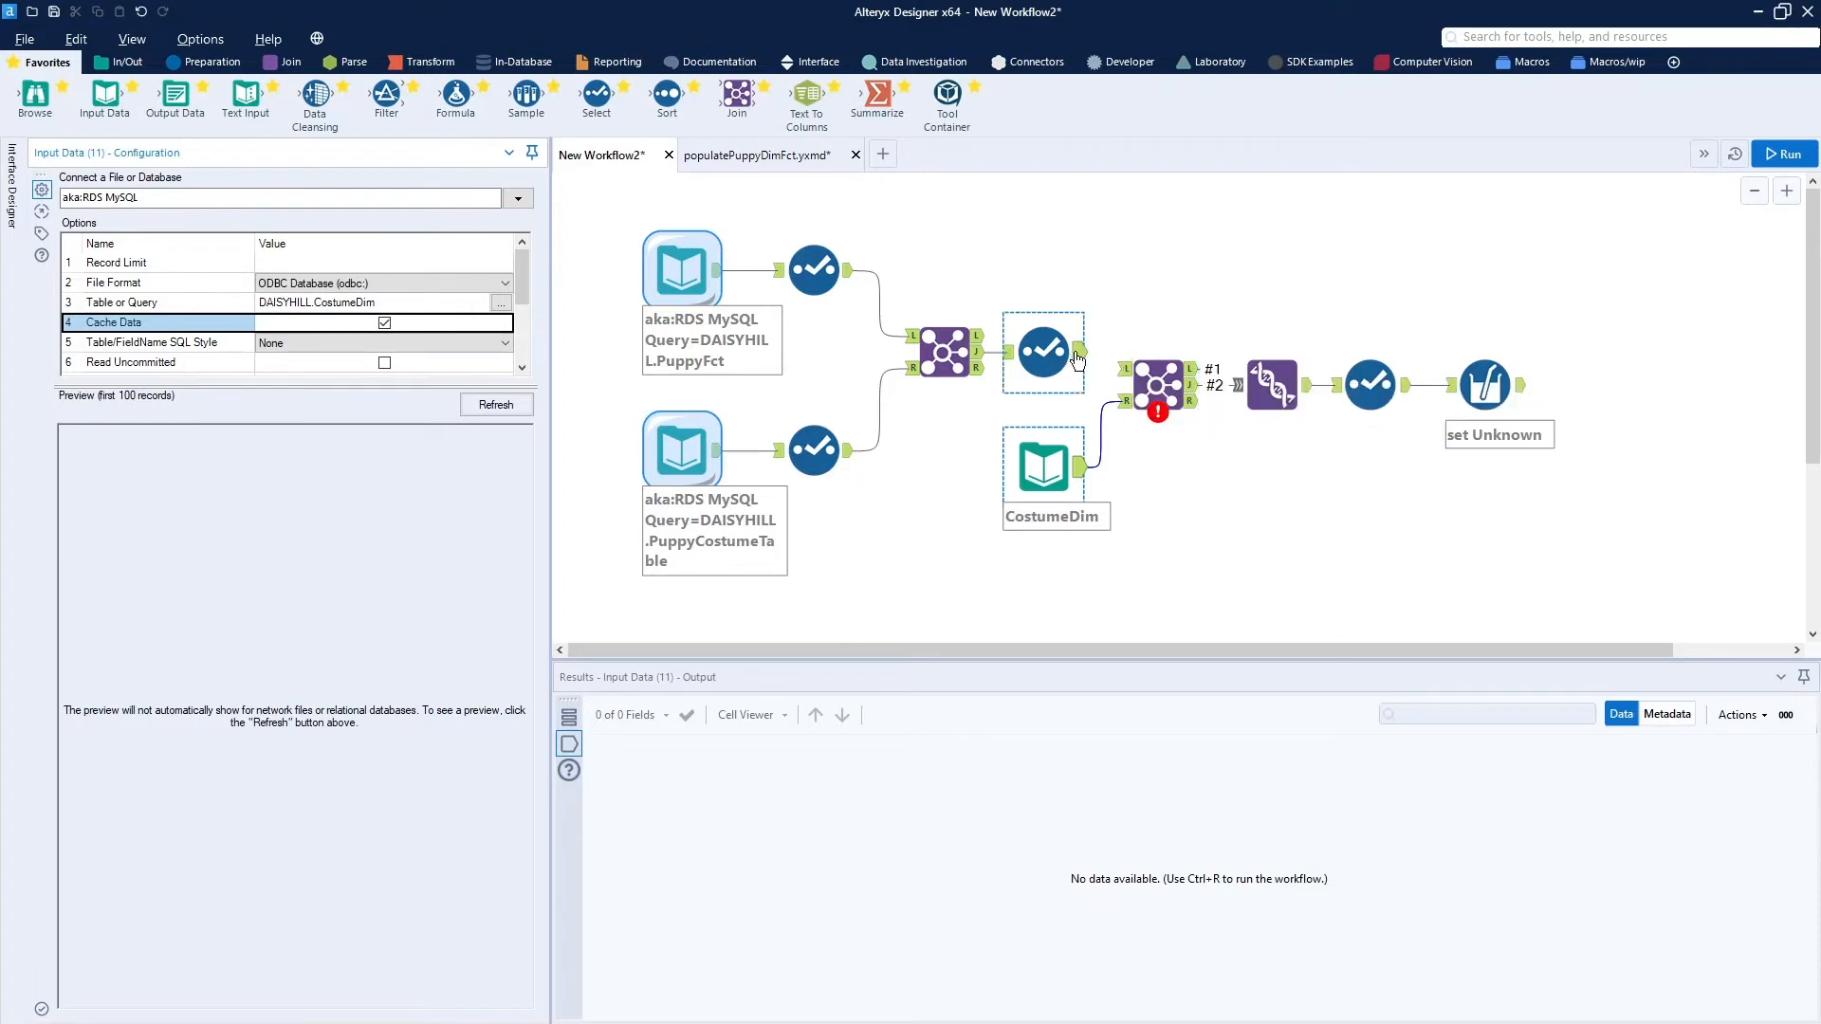
Connect the last Select tool's output to the lookup Join's left input and move that Join into line with the Select.
{"action": "left_click_drag", "start_coordinate": [1080, 353], "coordinate": [1127, 368]}
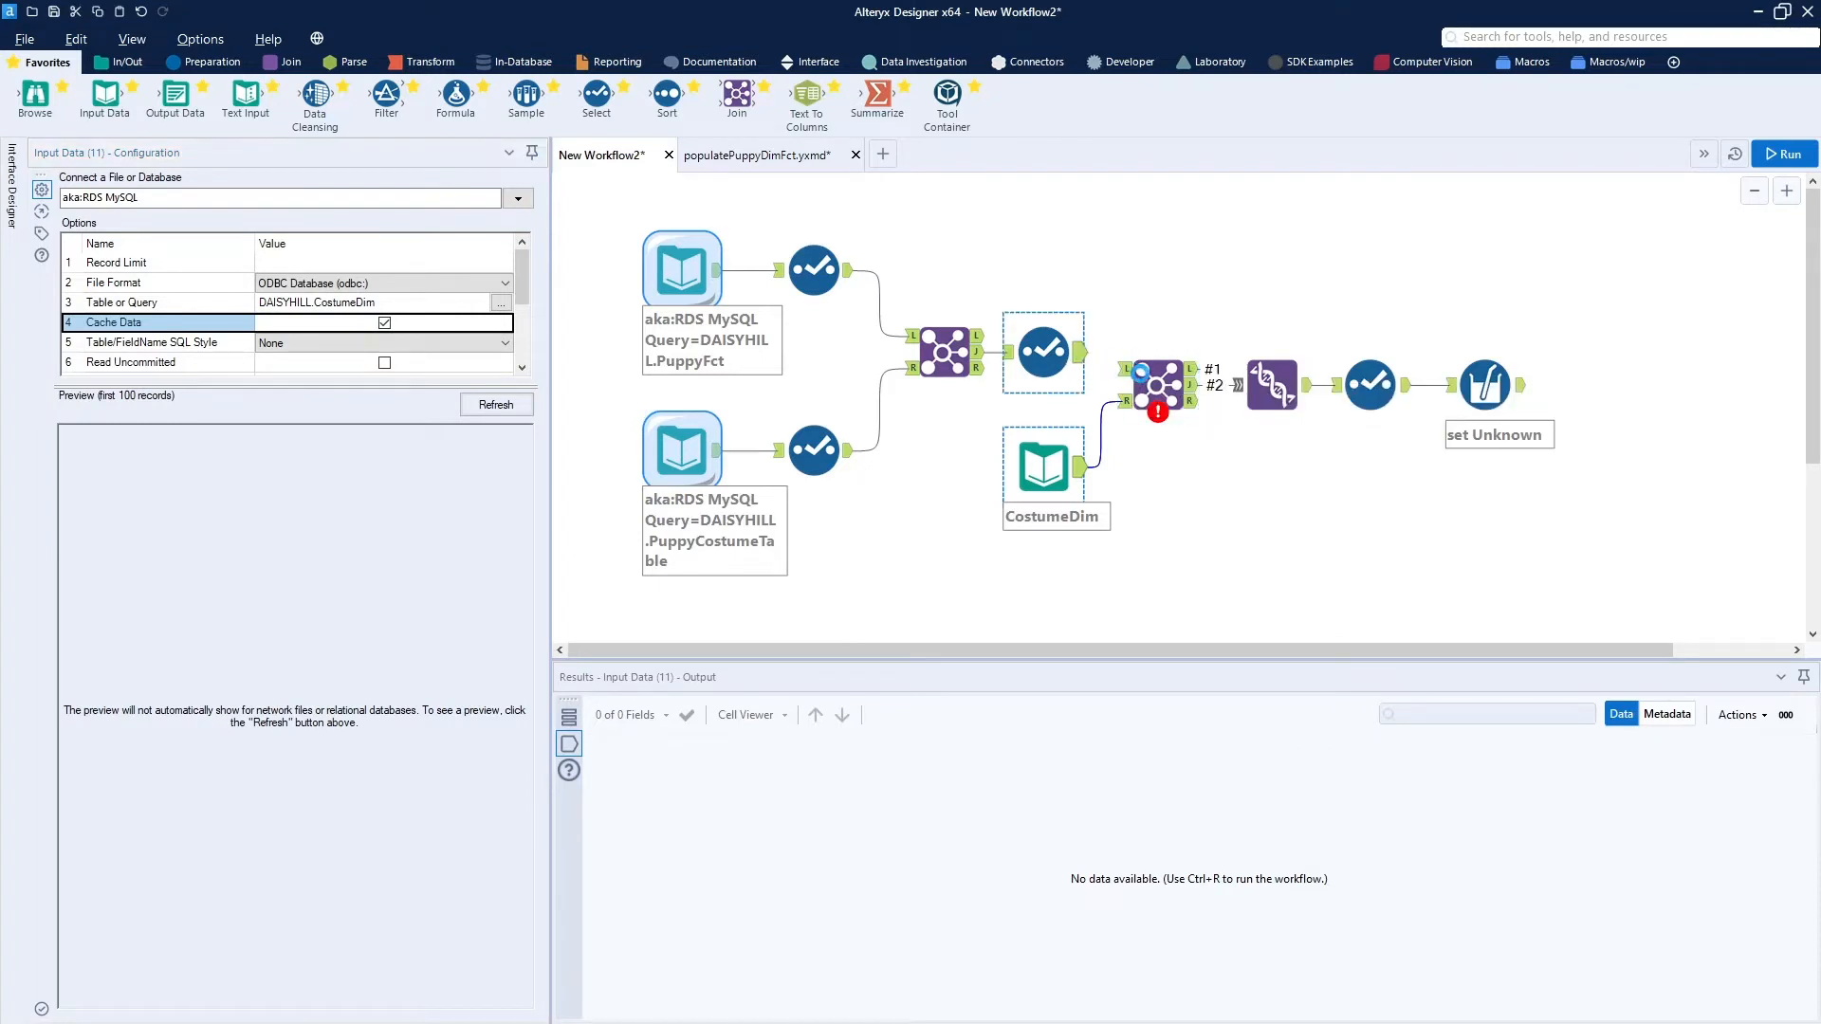
{"action": "left_click", "coordinate": [1168, 292]}
{"action": "left_click", "coordinate": [1167, 351]}
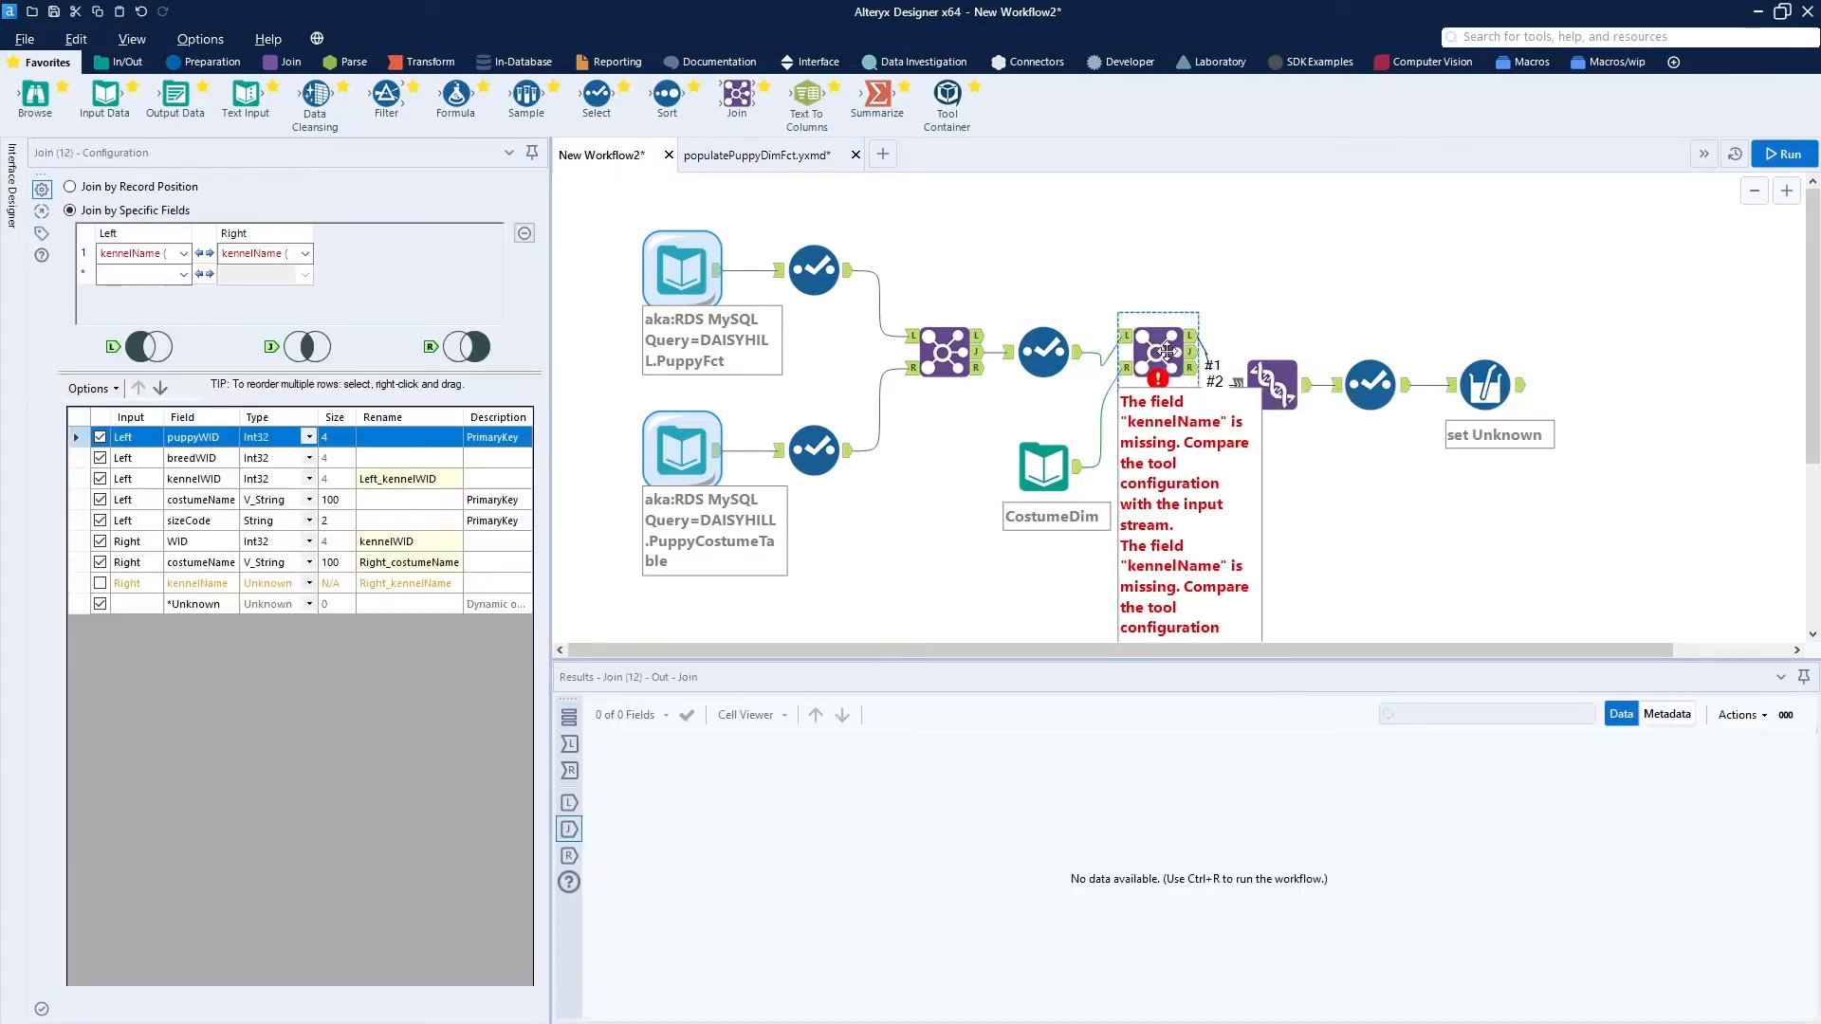
{"action": "left_click_drag", "start_coordinate": [1166, 351], "coordinate": [1166, 368]}
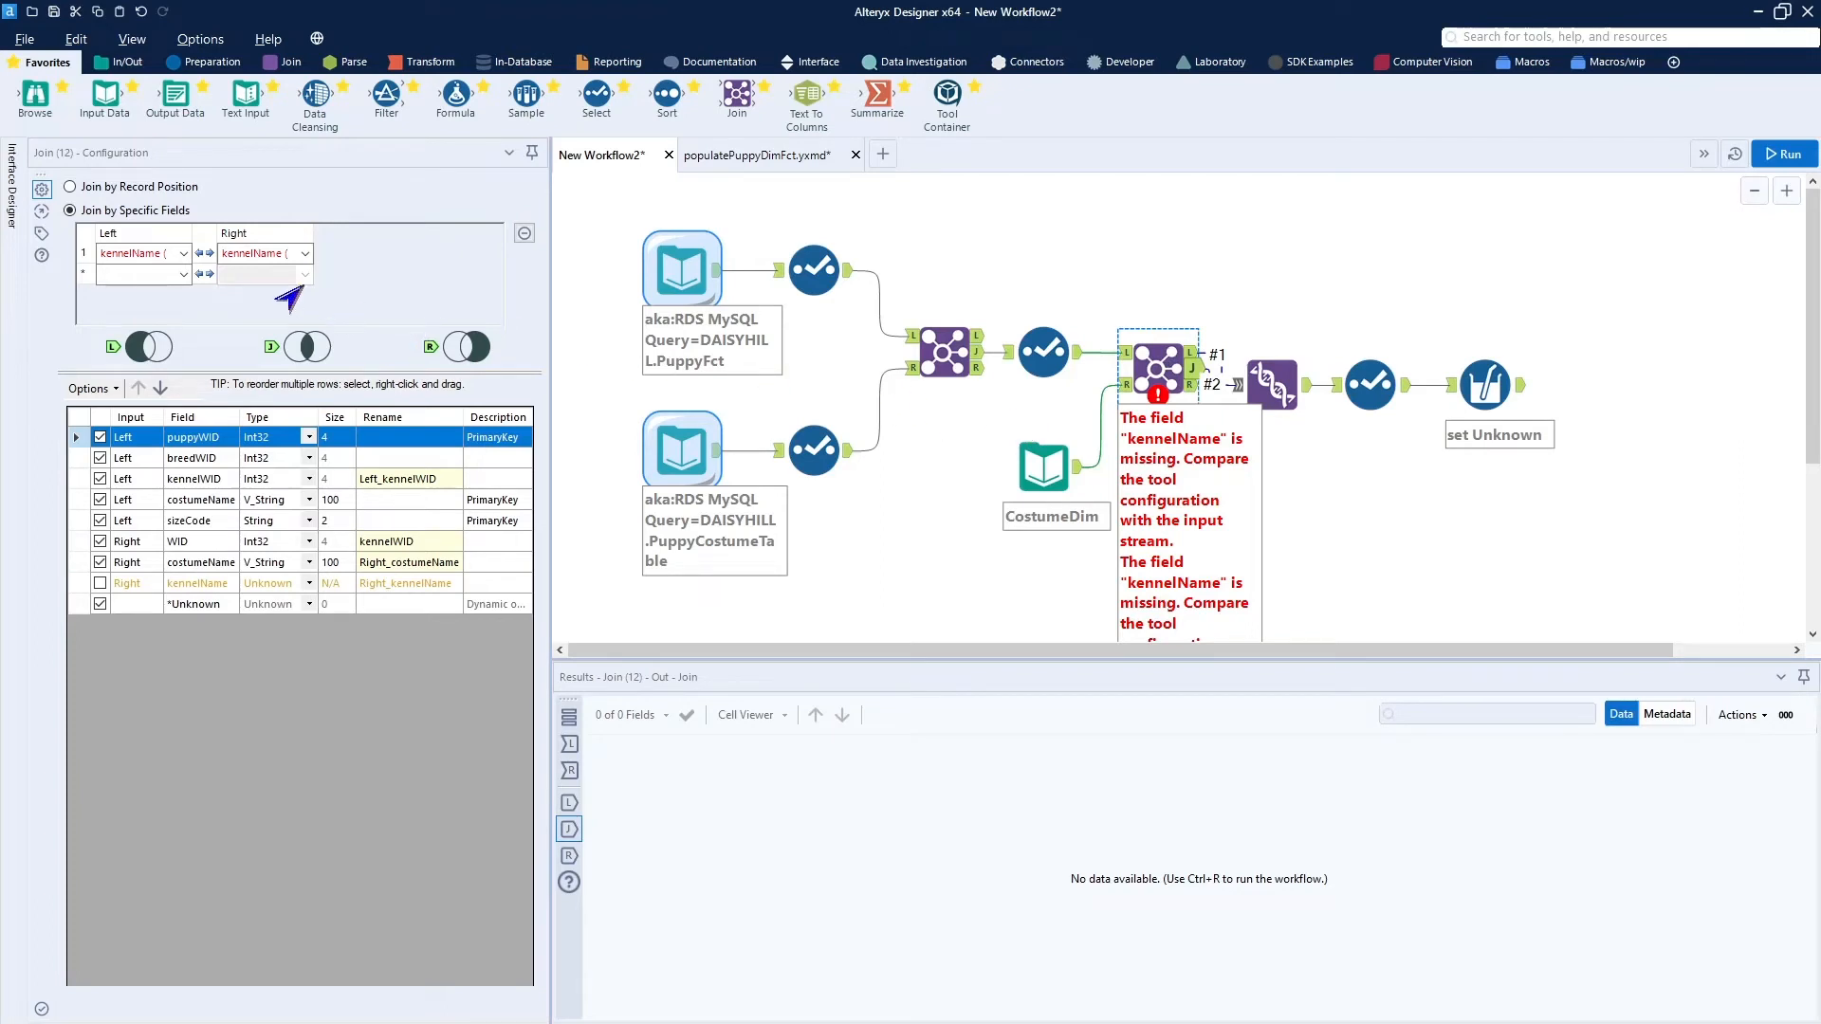
Set the lookup Join to match costumeName on both the left and right inputs, and forget all its missing fields.
{"action": "left_click", "coordinate": [171, 258]}
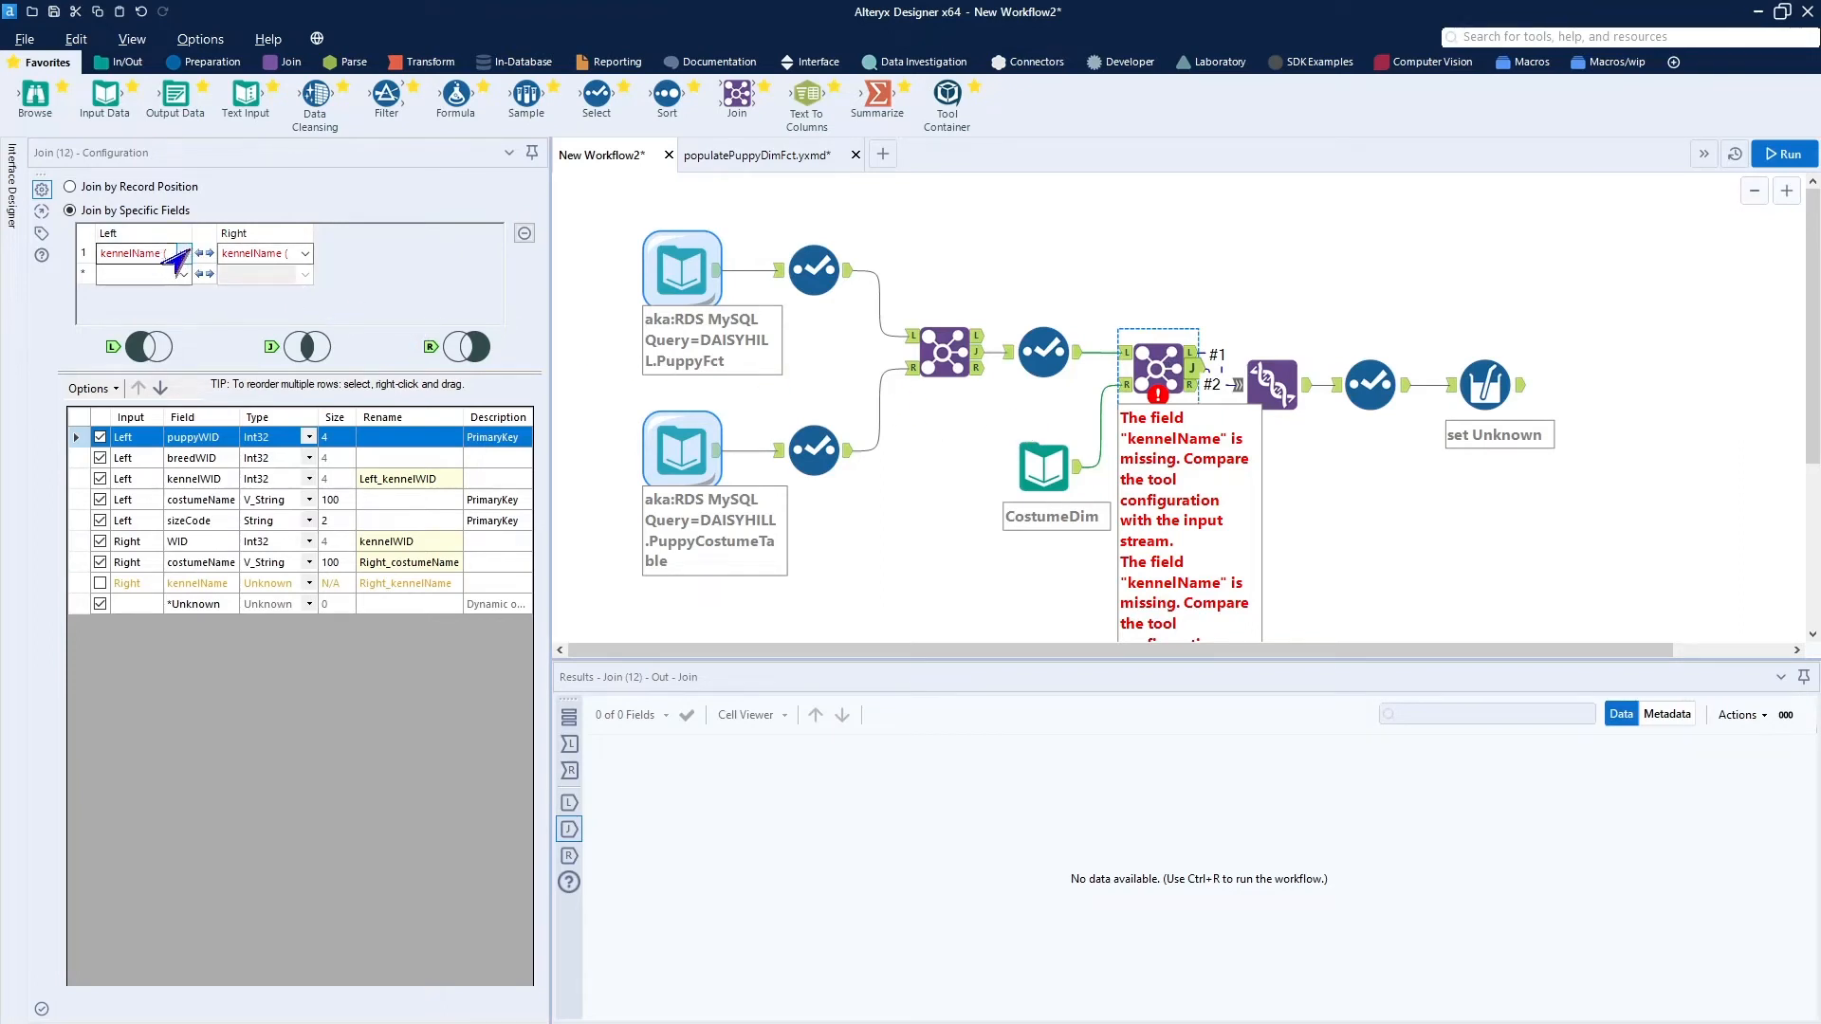
{"action": "left_click", "coordinate": [183, 253]}
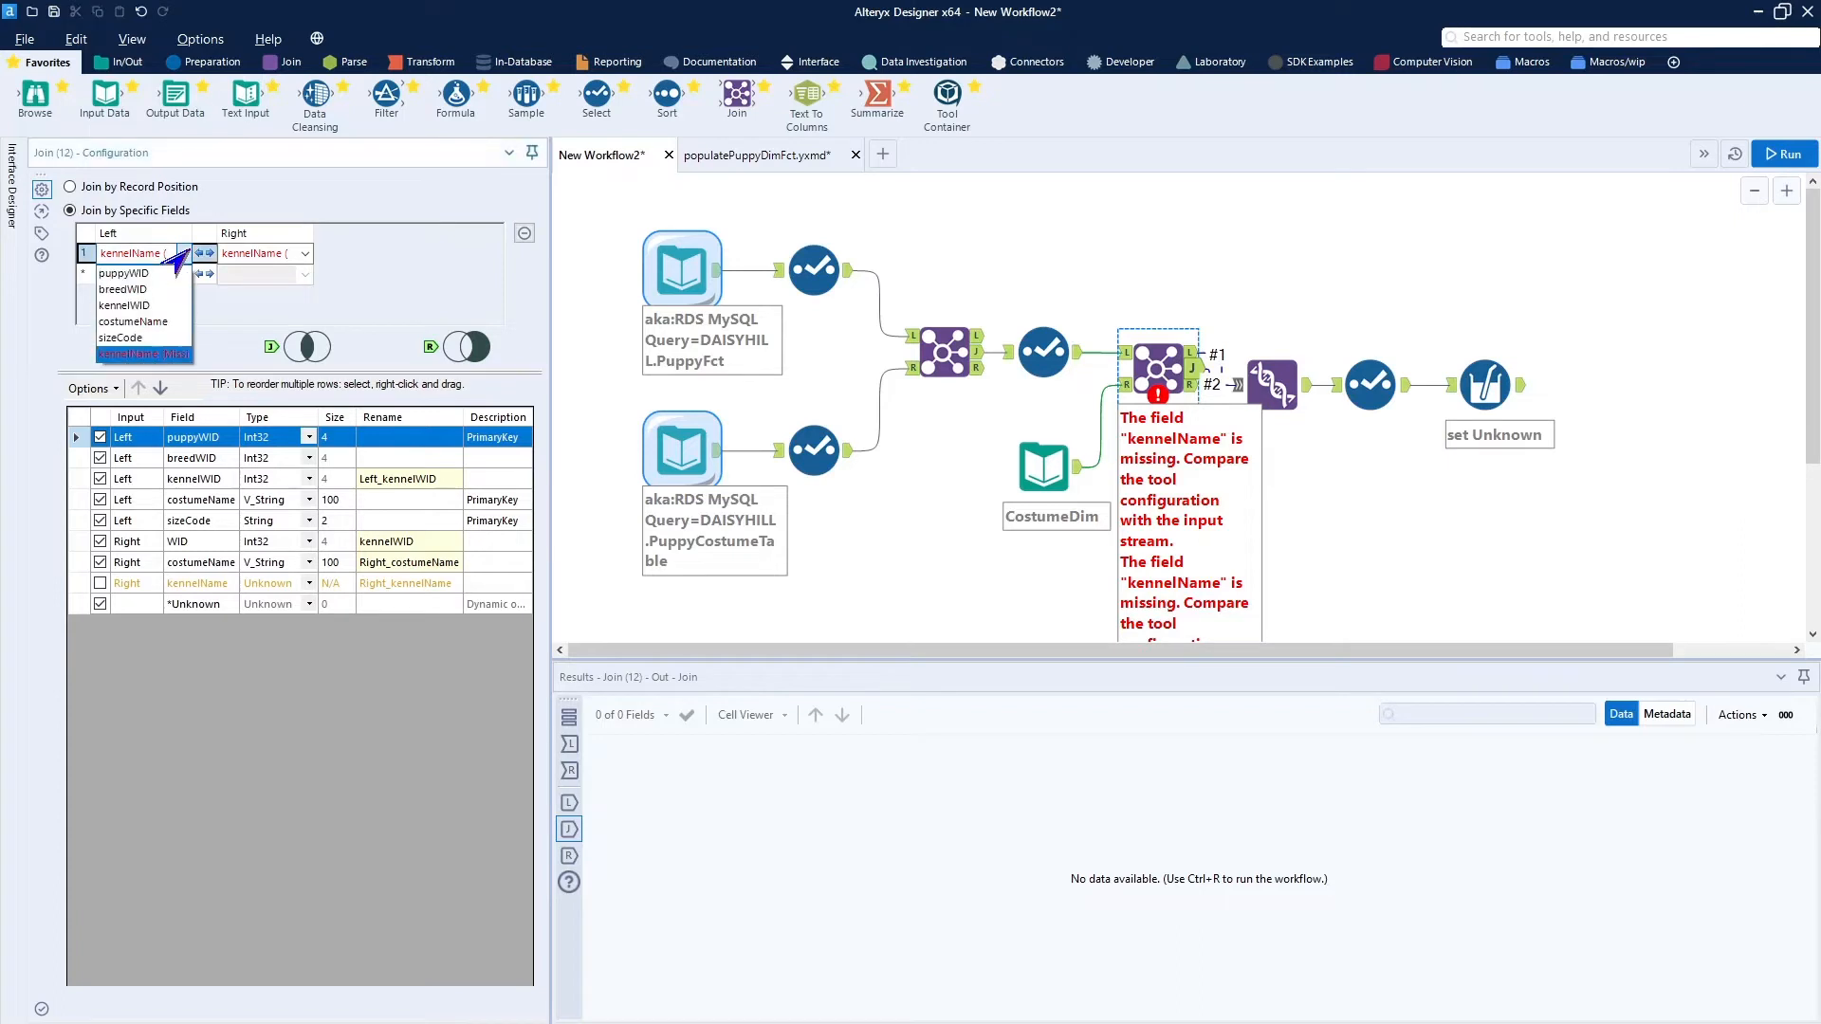
{"action": "left_click", "coordinate": [174, 323]}
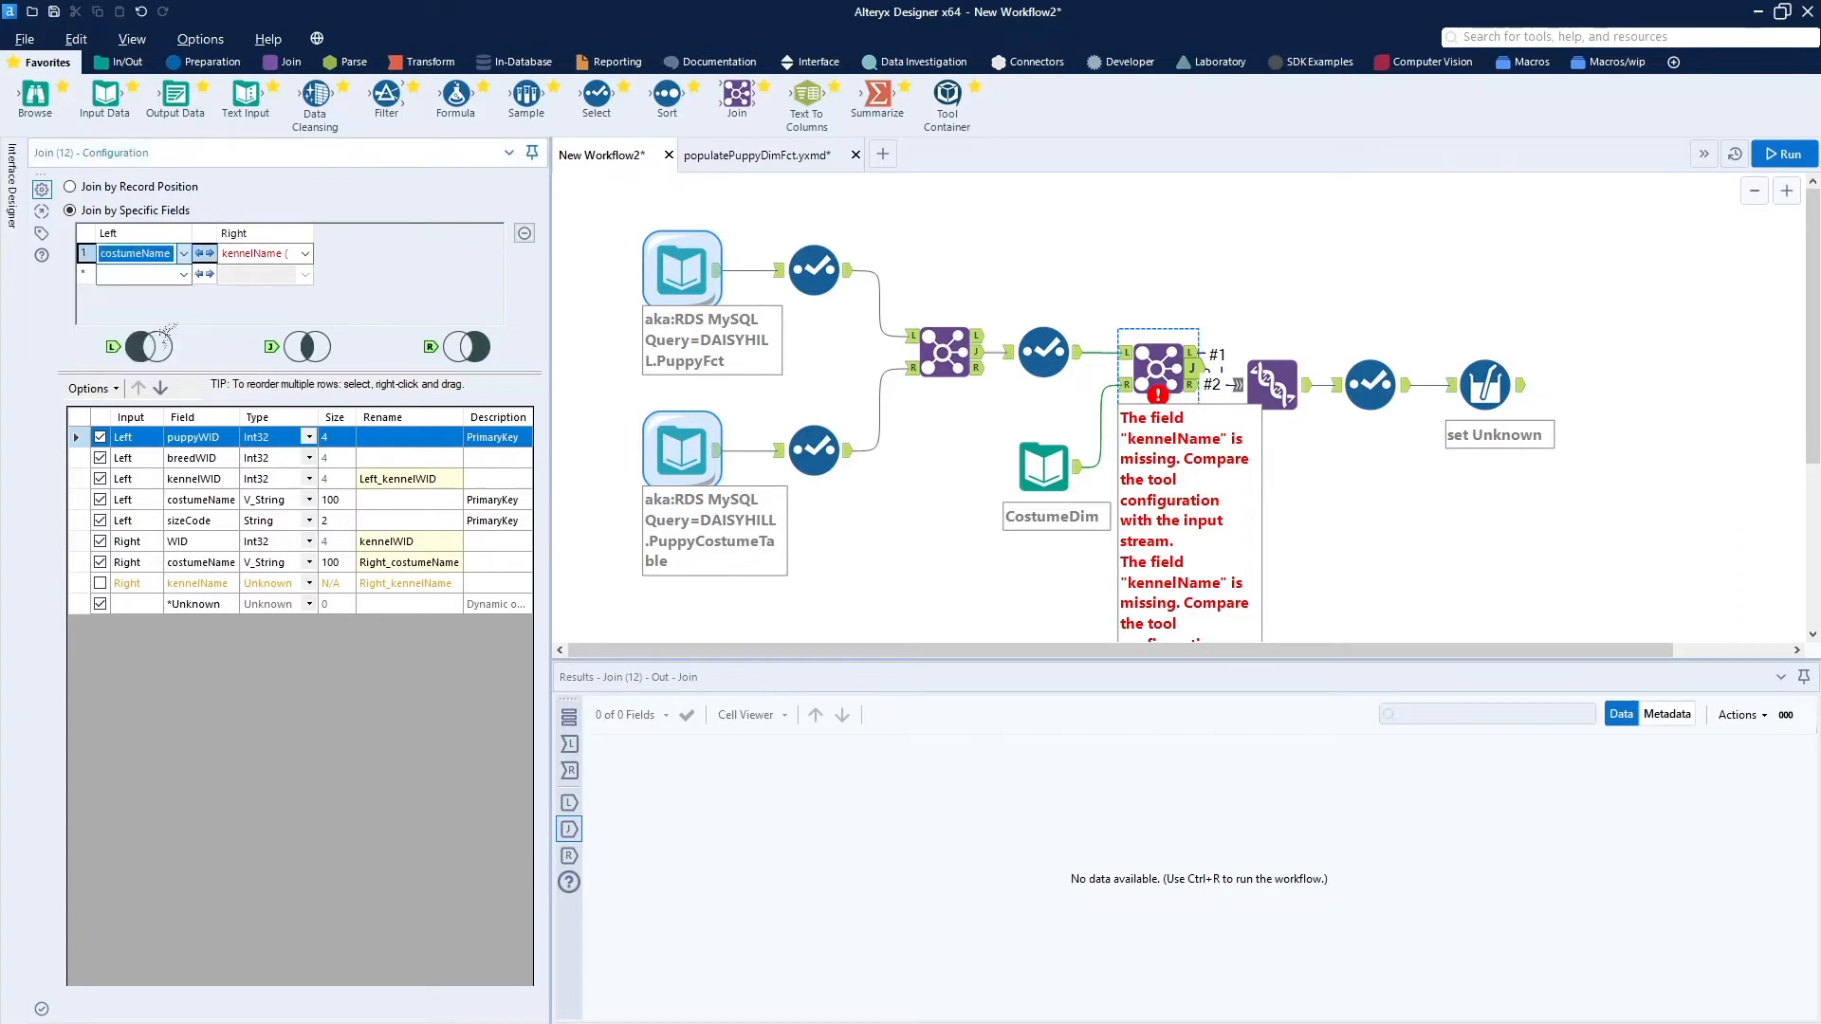
{"action": "left_click", "coordinate": [304, 255]}
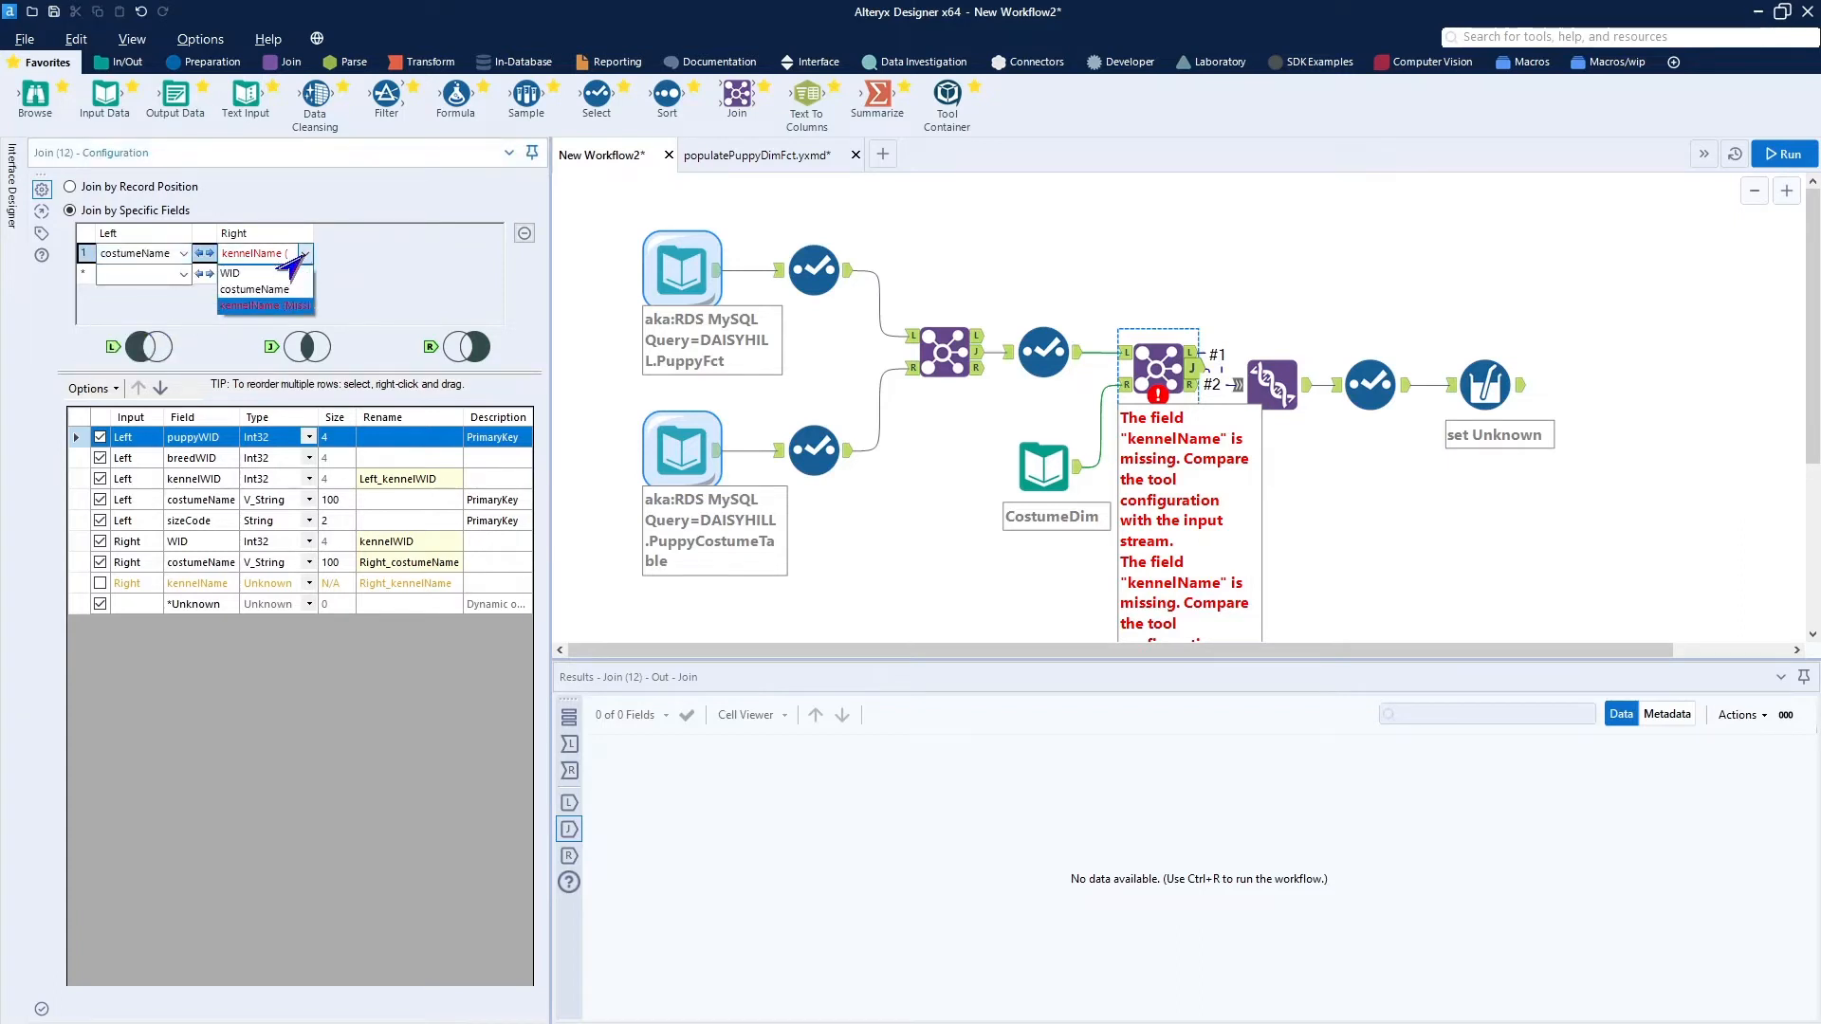
{"action": "left_click", "coordinate": [270, 289]}
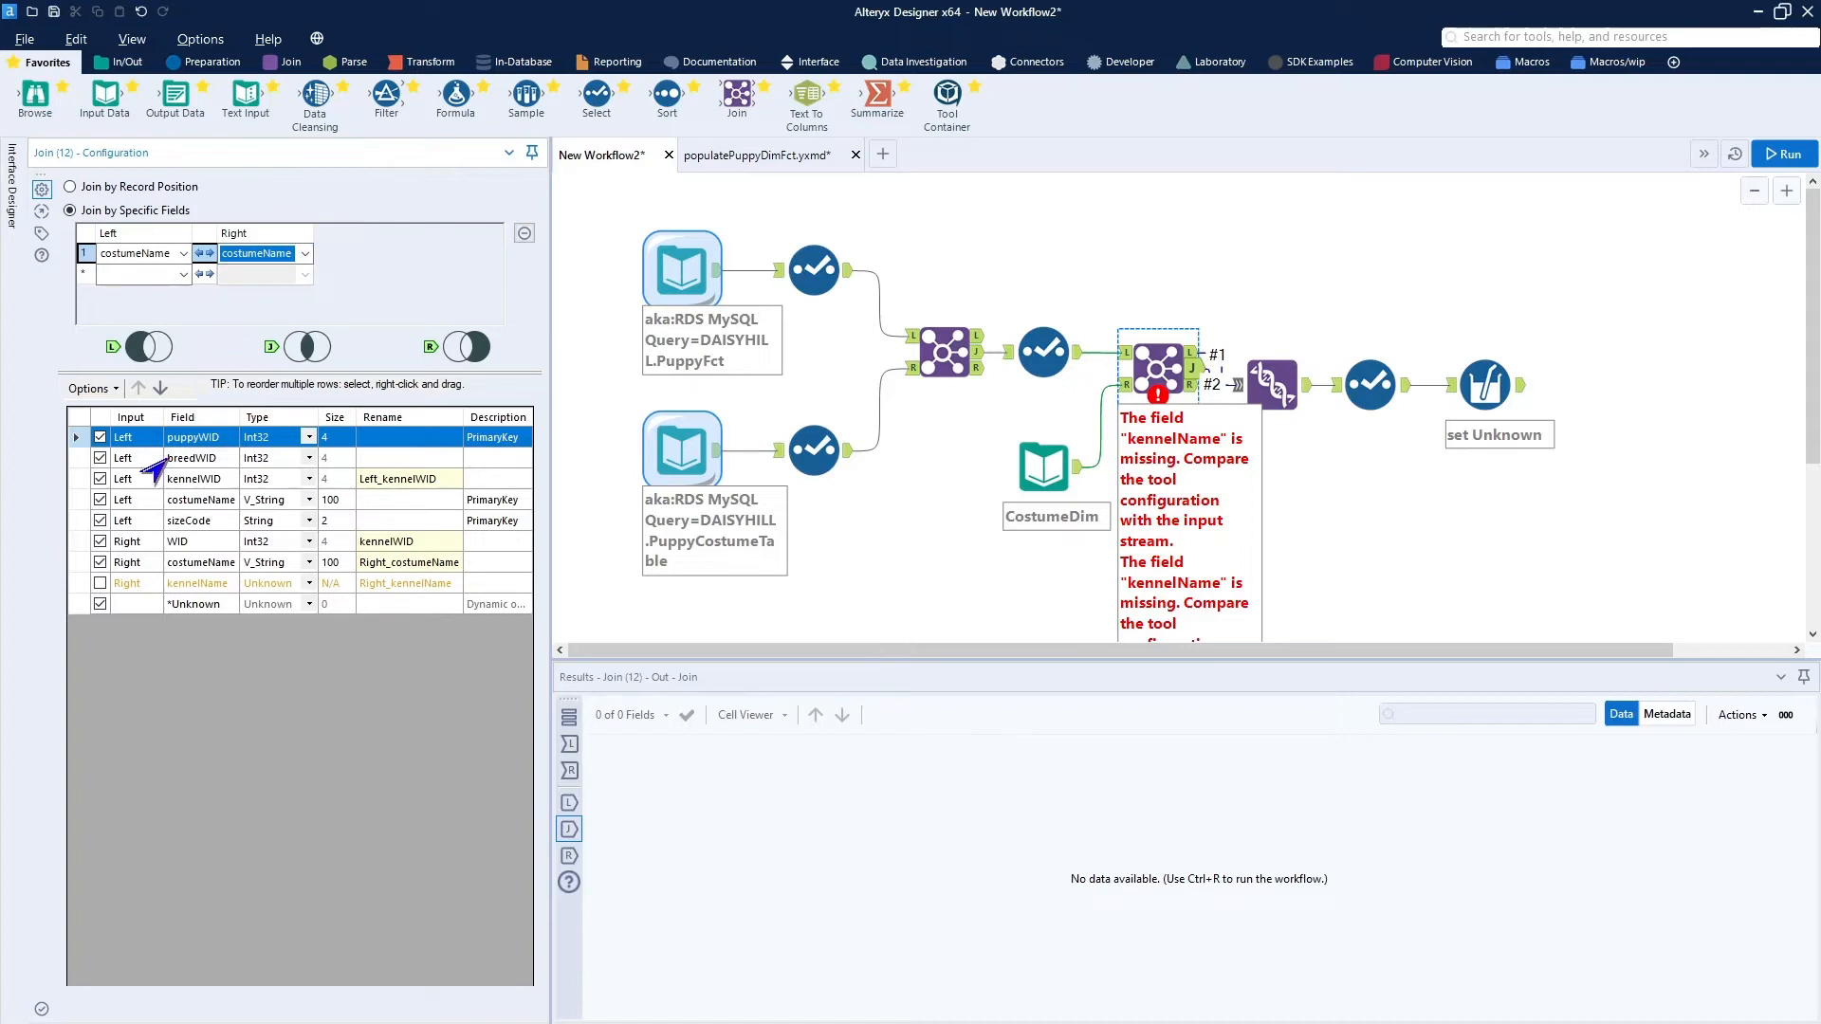
{"action": "left_click", "coordinate": [95, 389]}
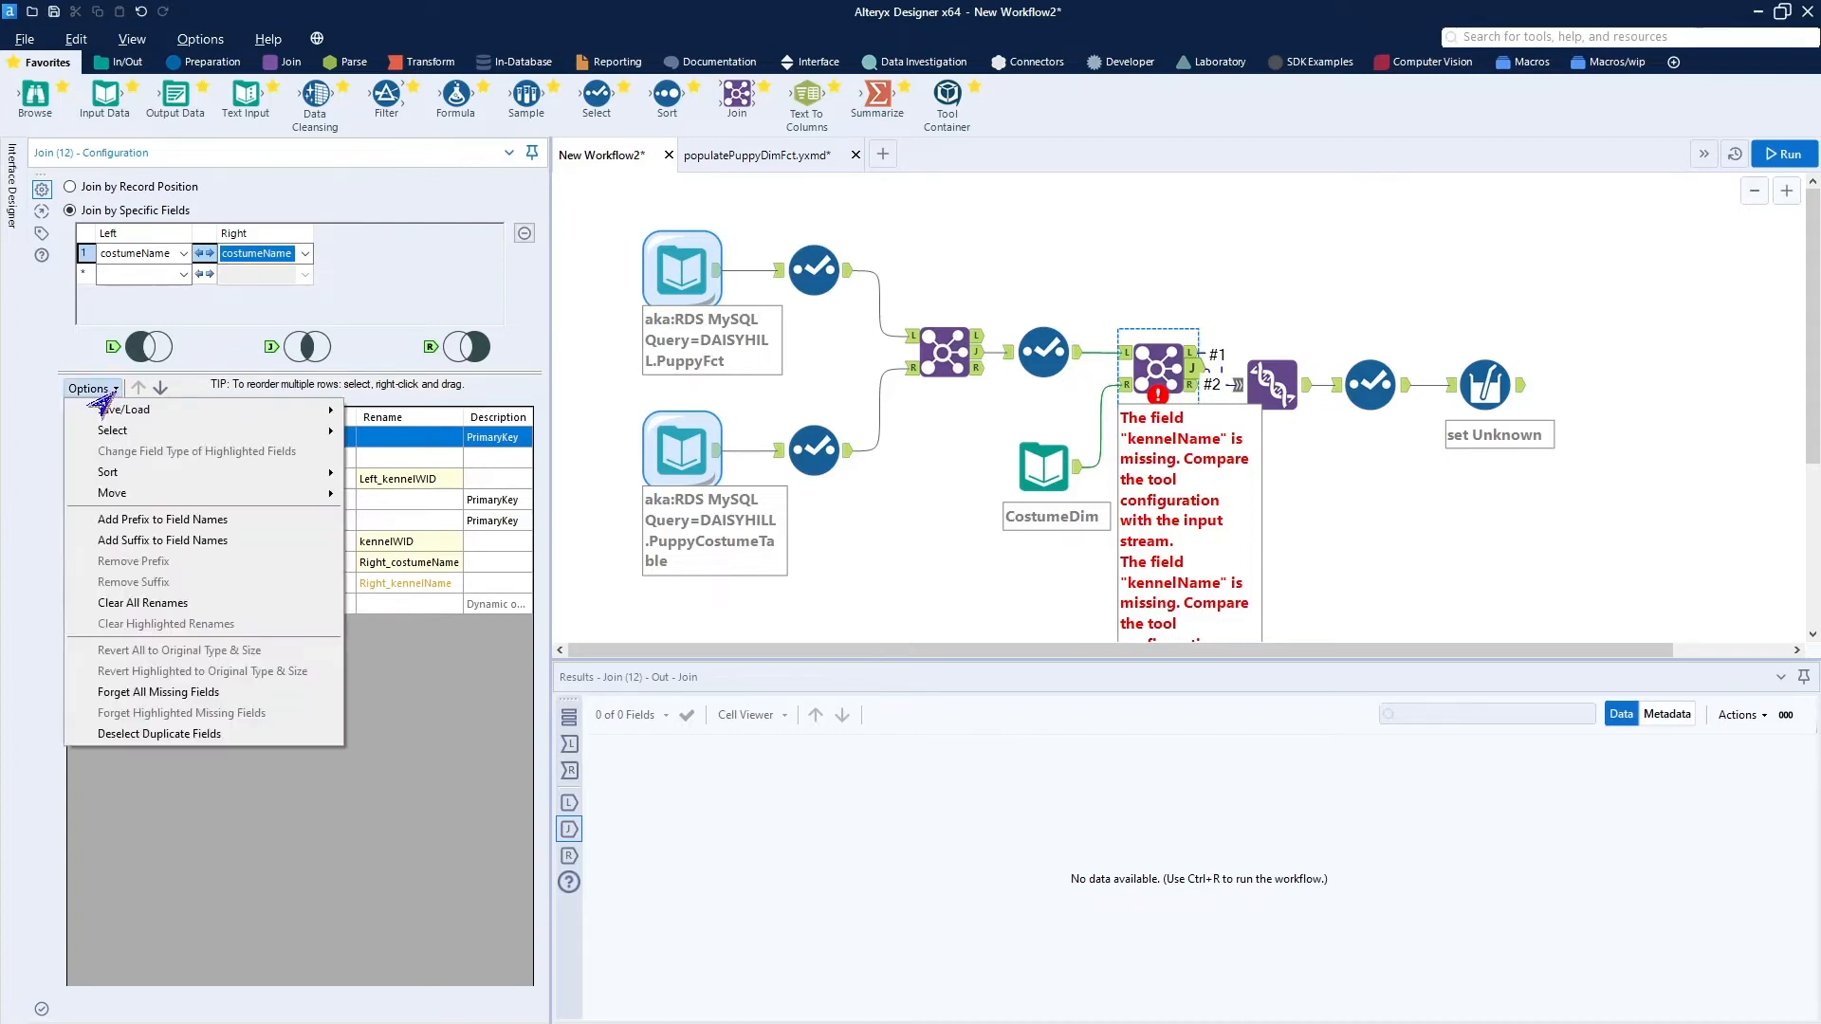
{"action": "left_click", "coordinate": [150, 692]}
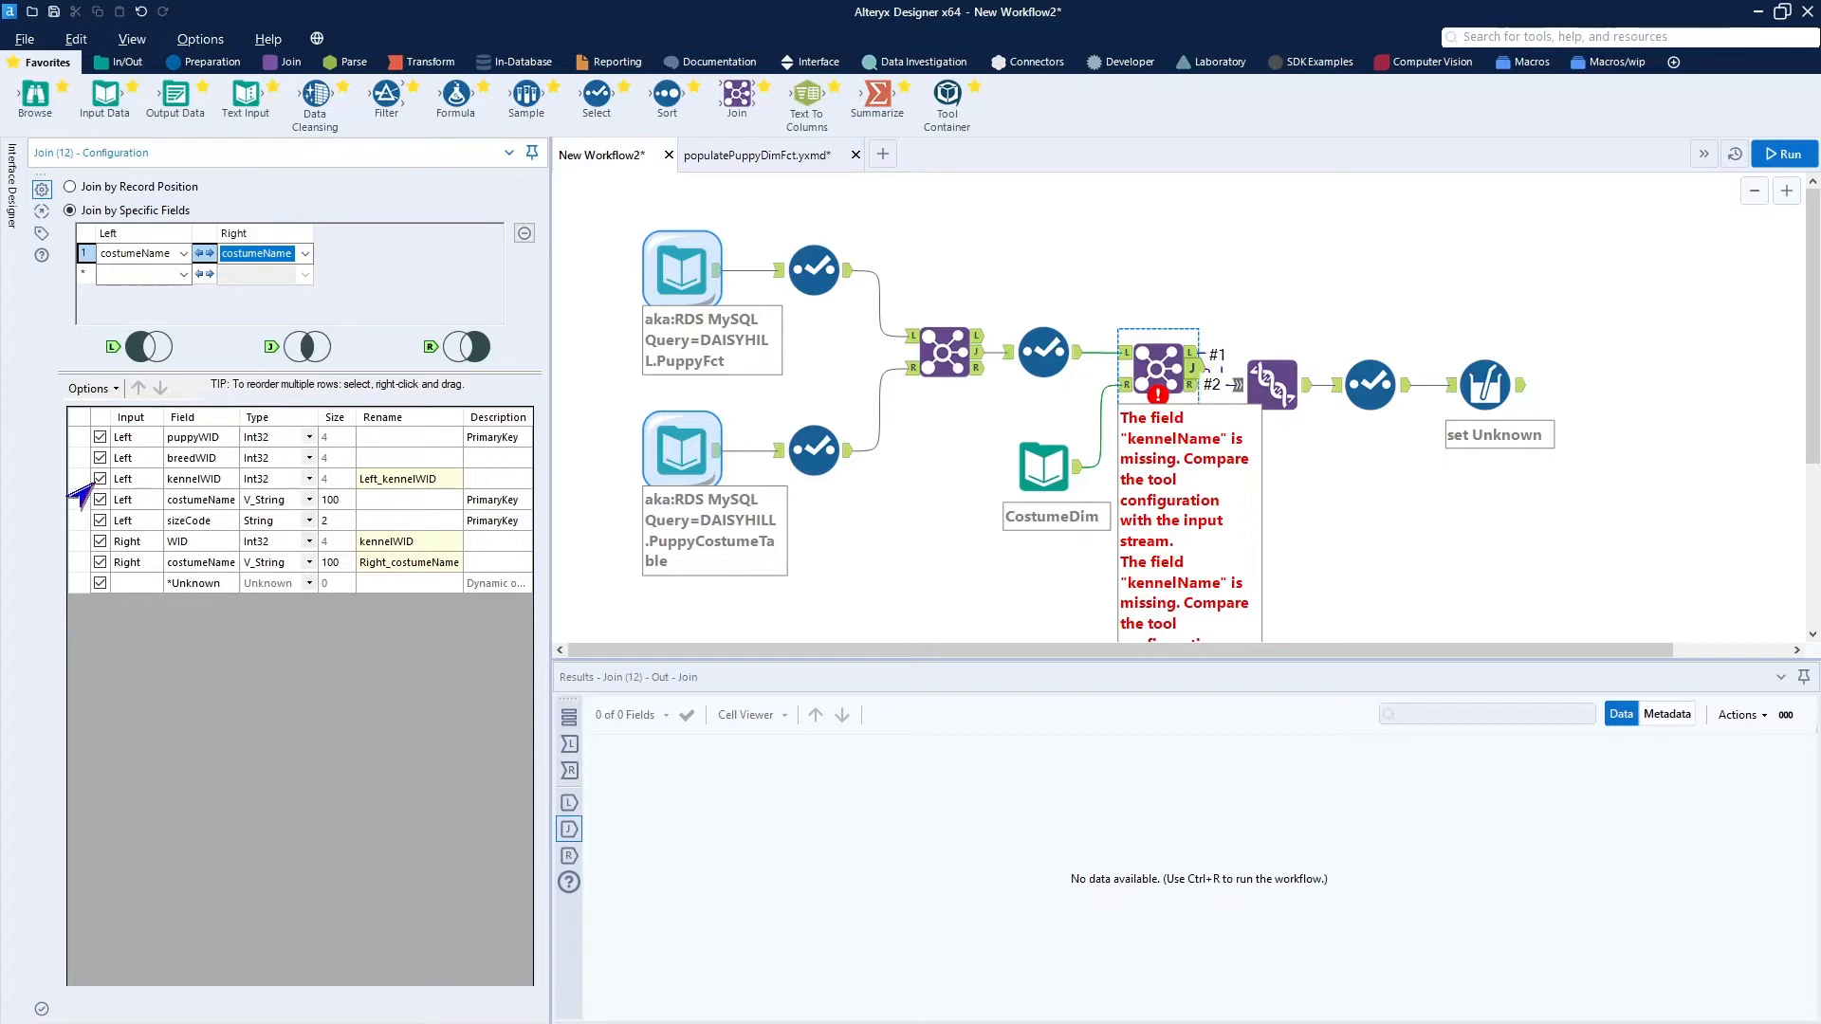
In the lookup Join, clear the rename on the left kennelWID and exclude the right costumeName, keeping the left costumeName.
{"action": "left_click", "coordinate": [413, 479]}
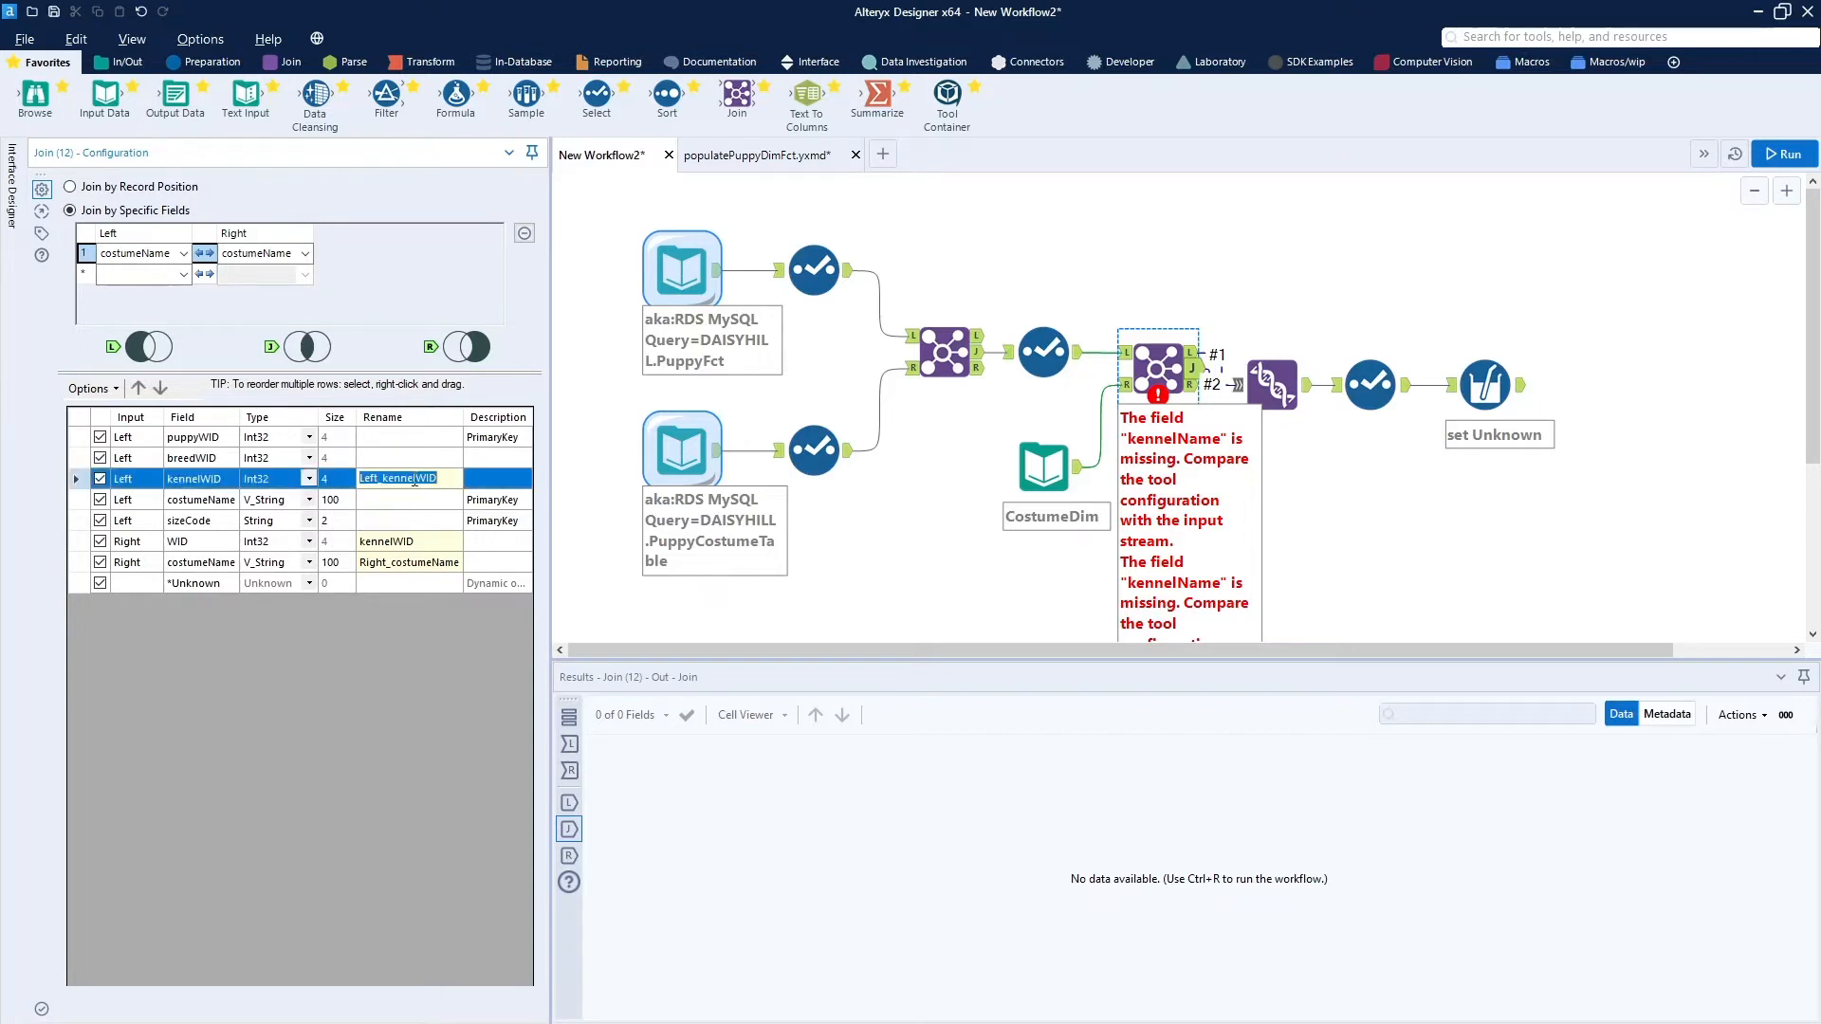
{"action": "key", "text": "BackSpace"}
{"action": "key", "text": "Return"}
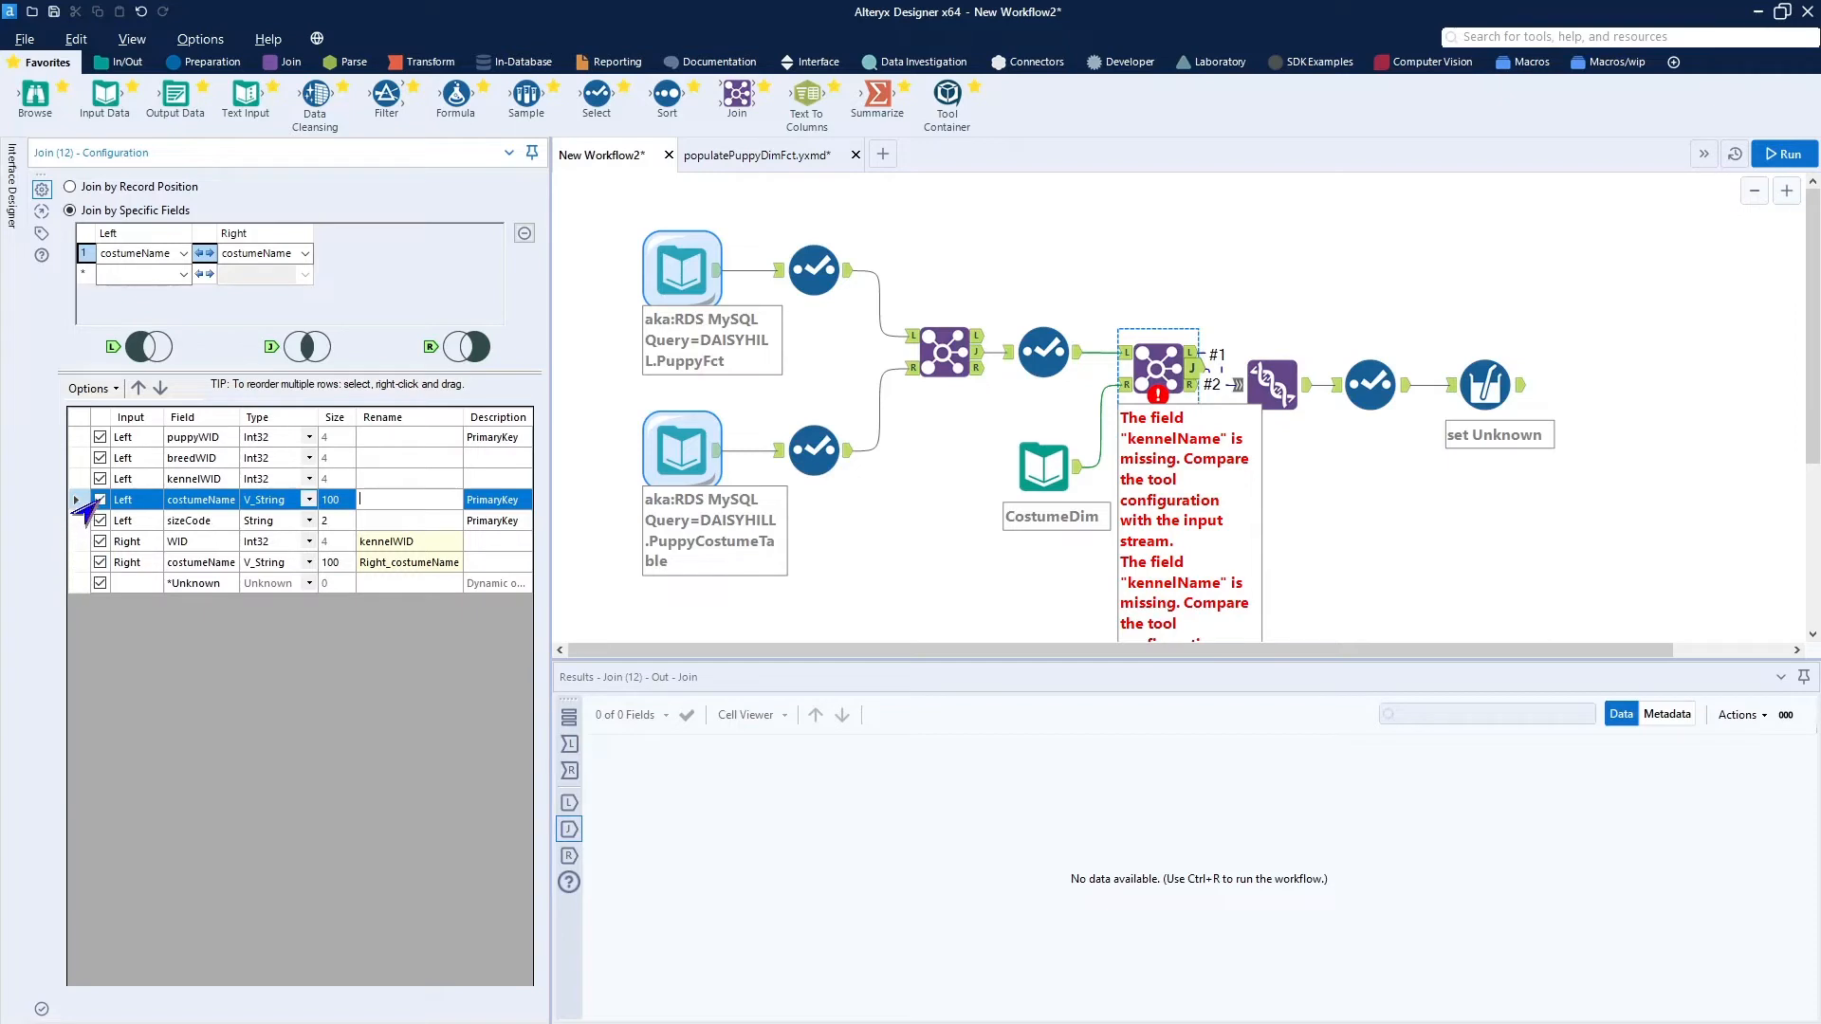
{"action": "left_click", "coordinate": [99, 562]}
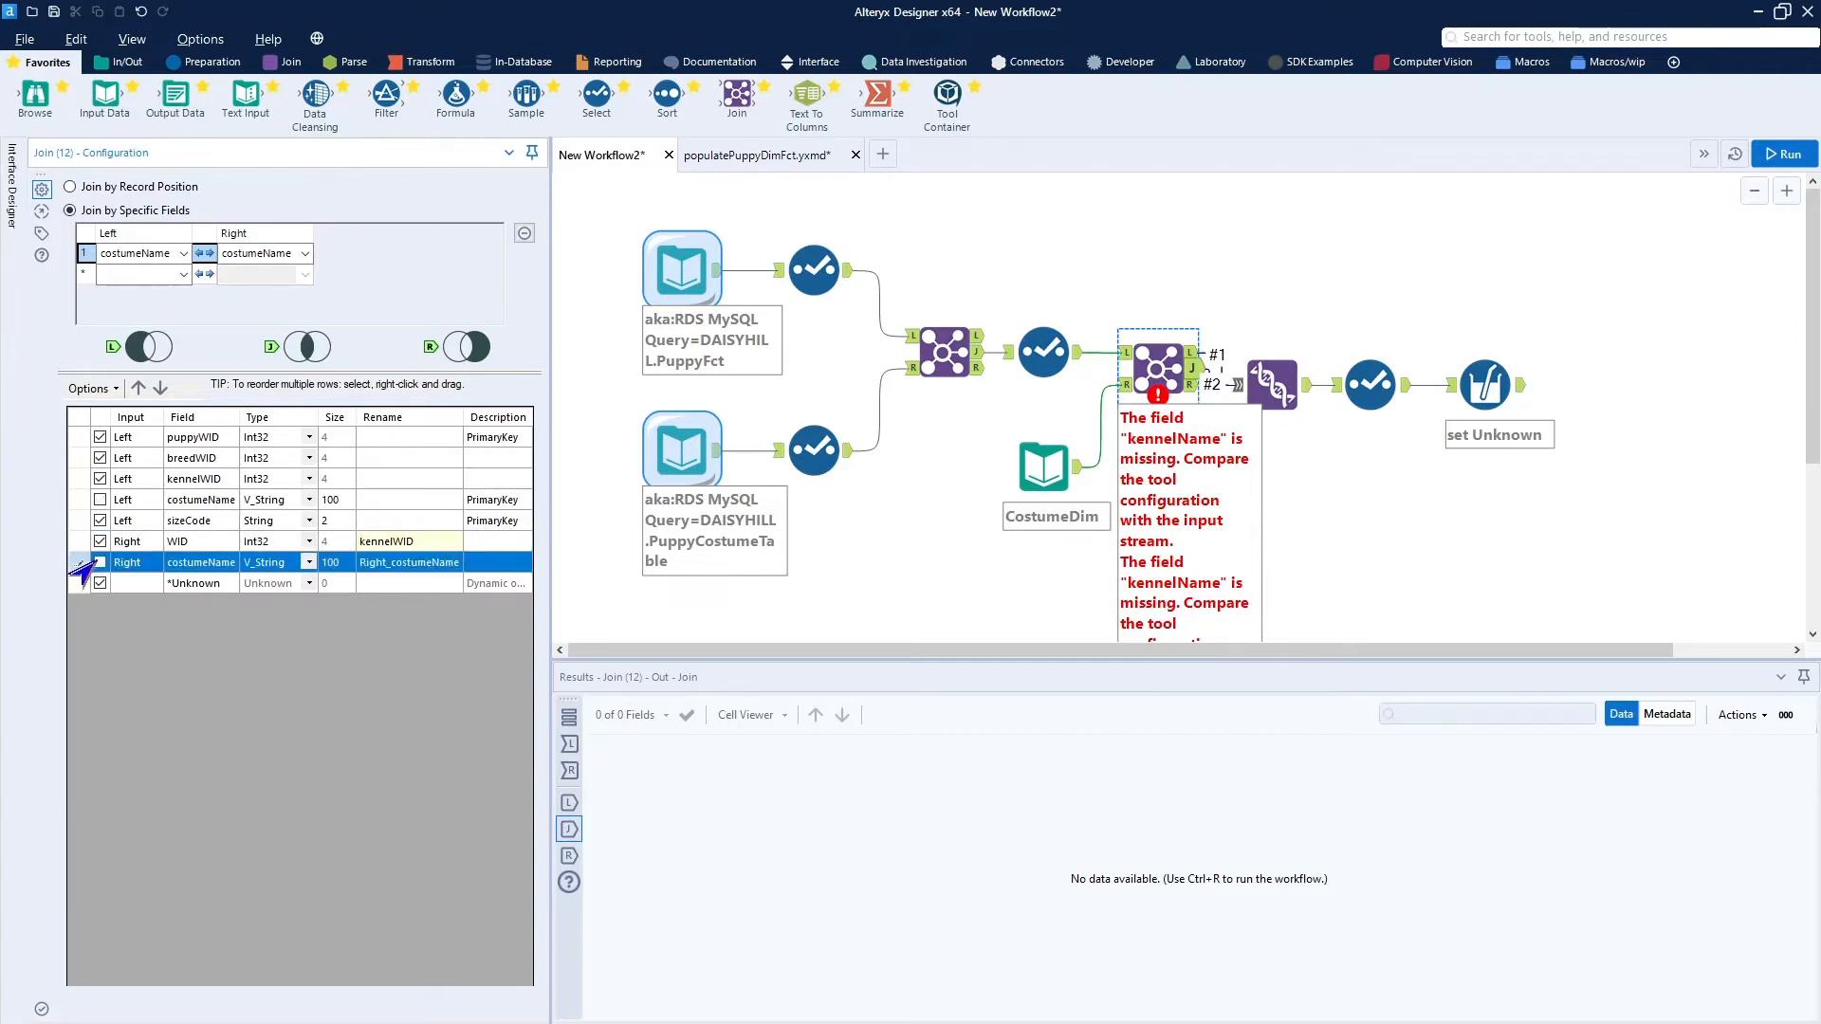
{"action": "left_click", "coordinate": [98, 500]}
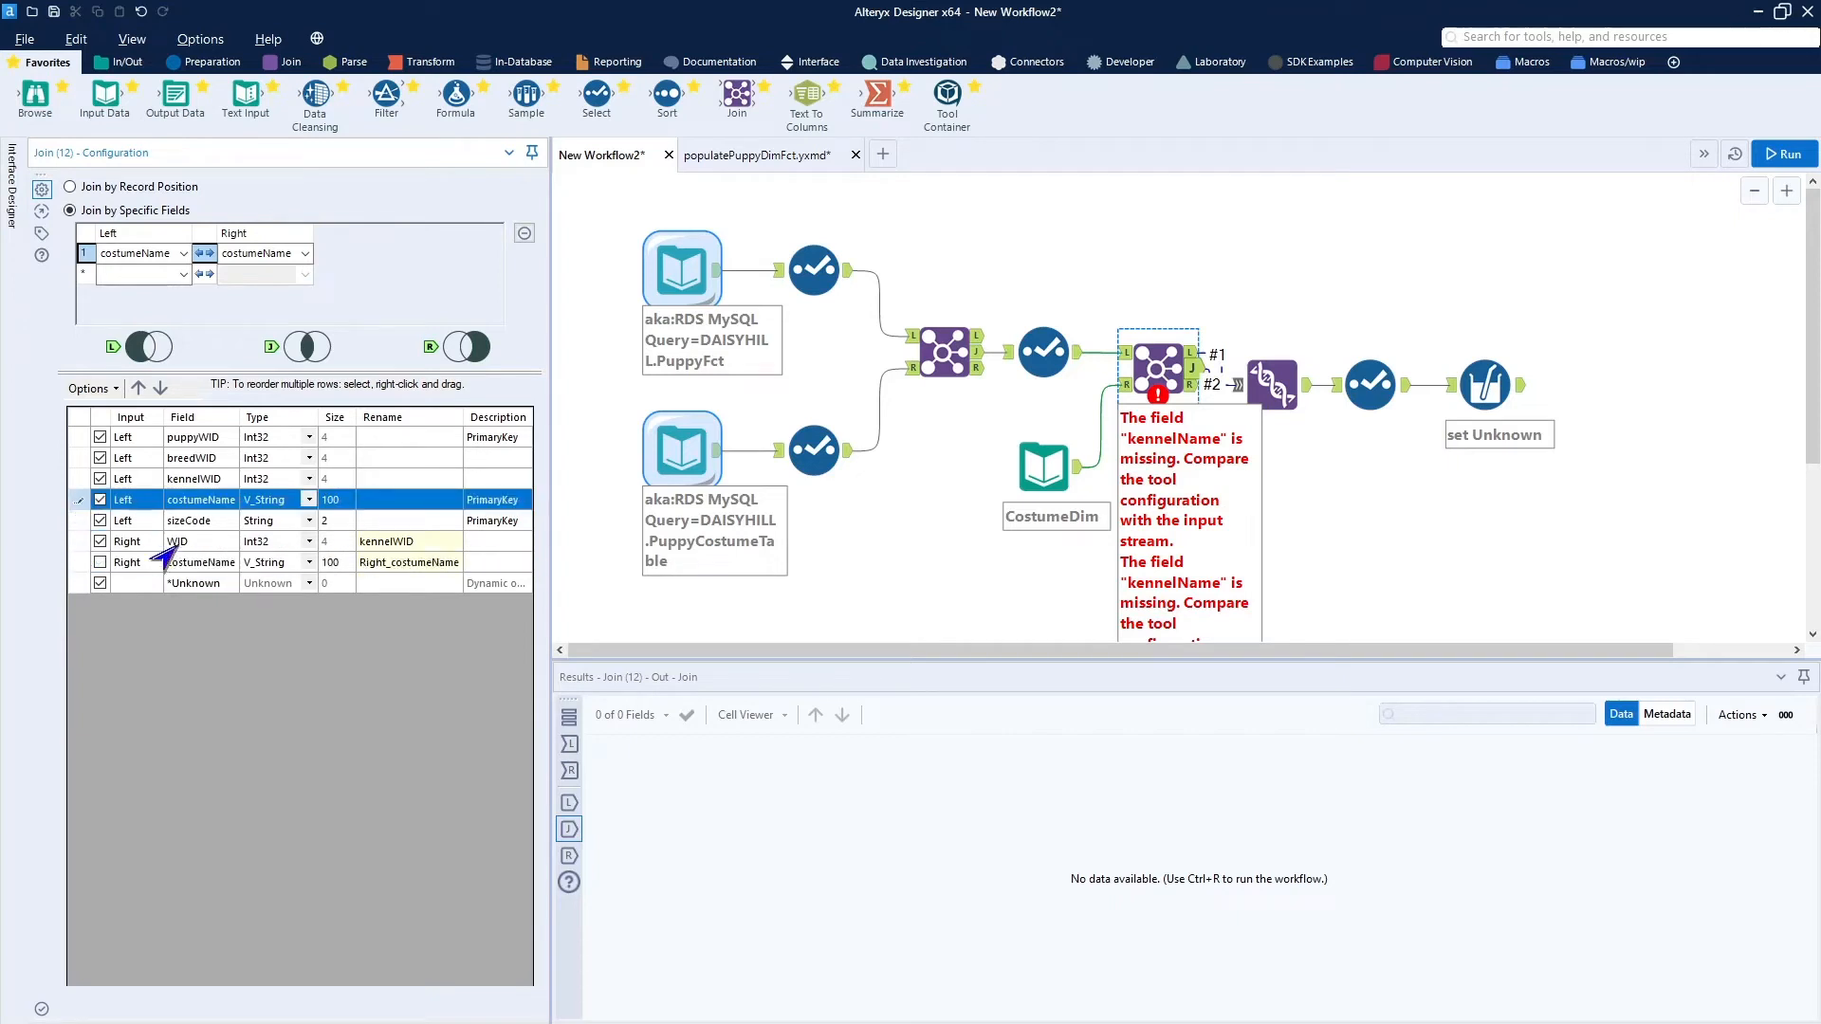
Rename the right input's WID field to costumeWID in the lookup Join.
{"action": "left_click", "coordinate": [433, 545]}
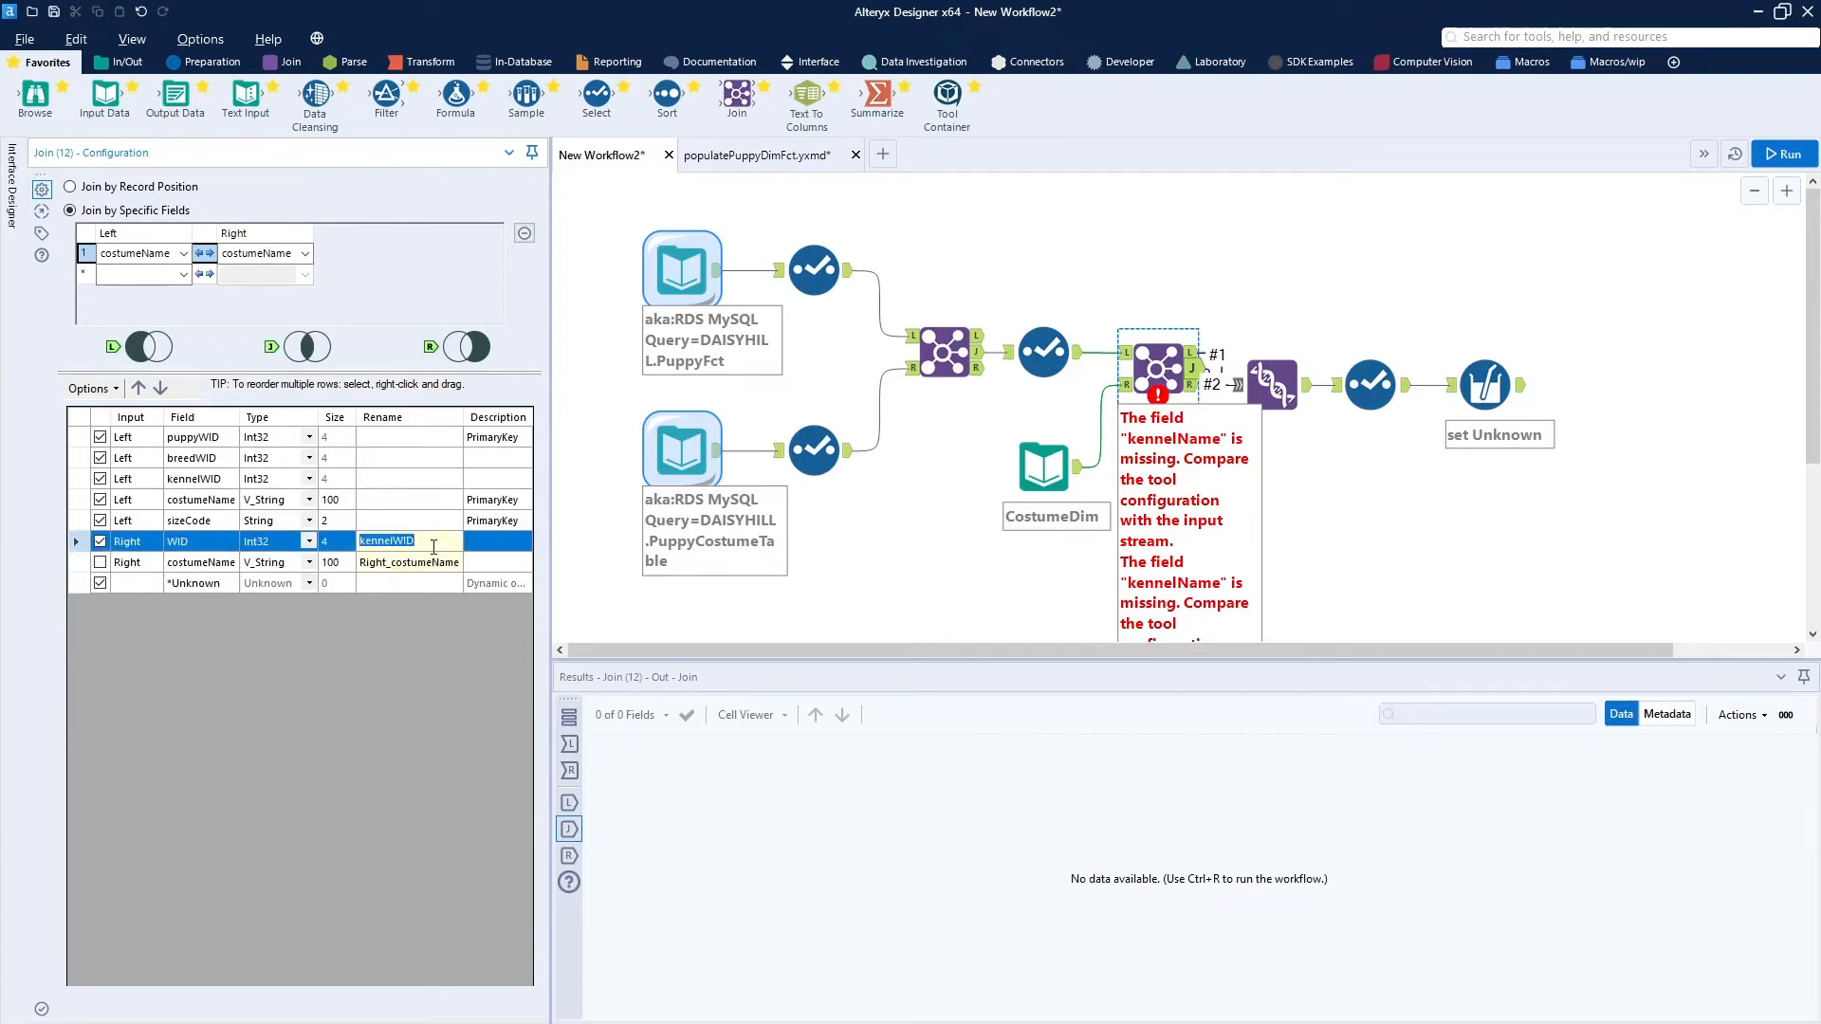
{"action": "type", "text": "costumeWID"}
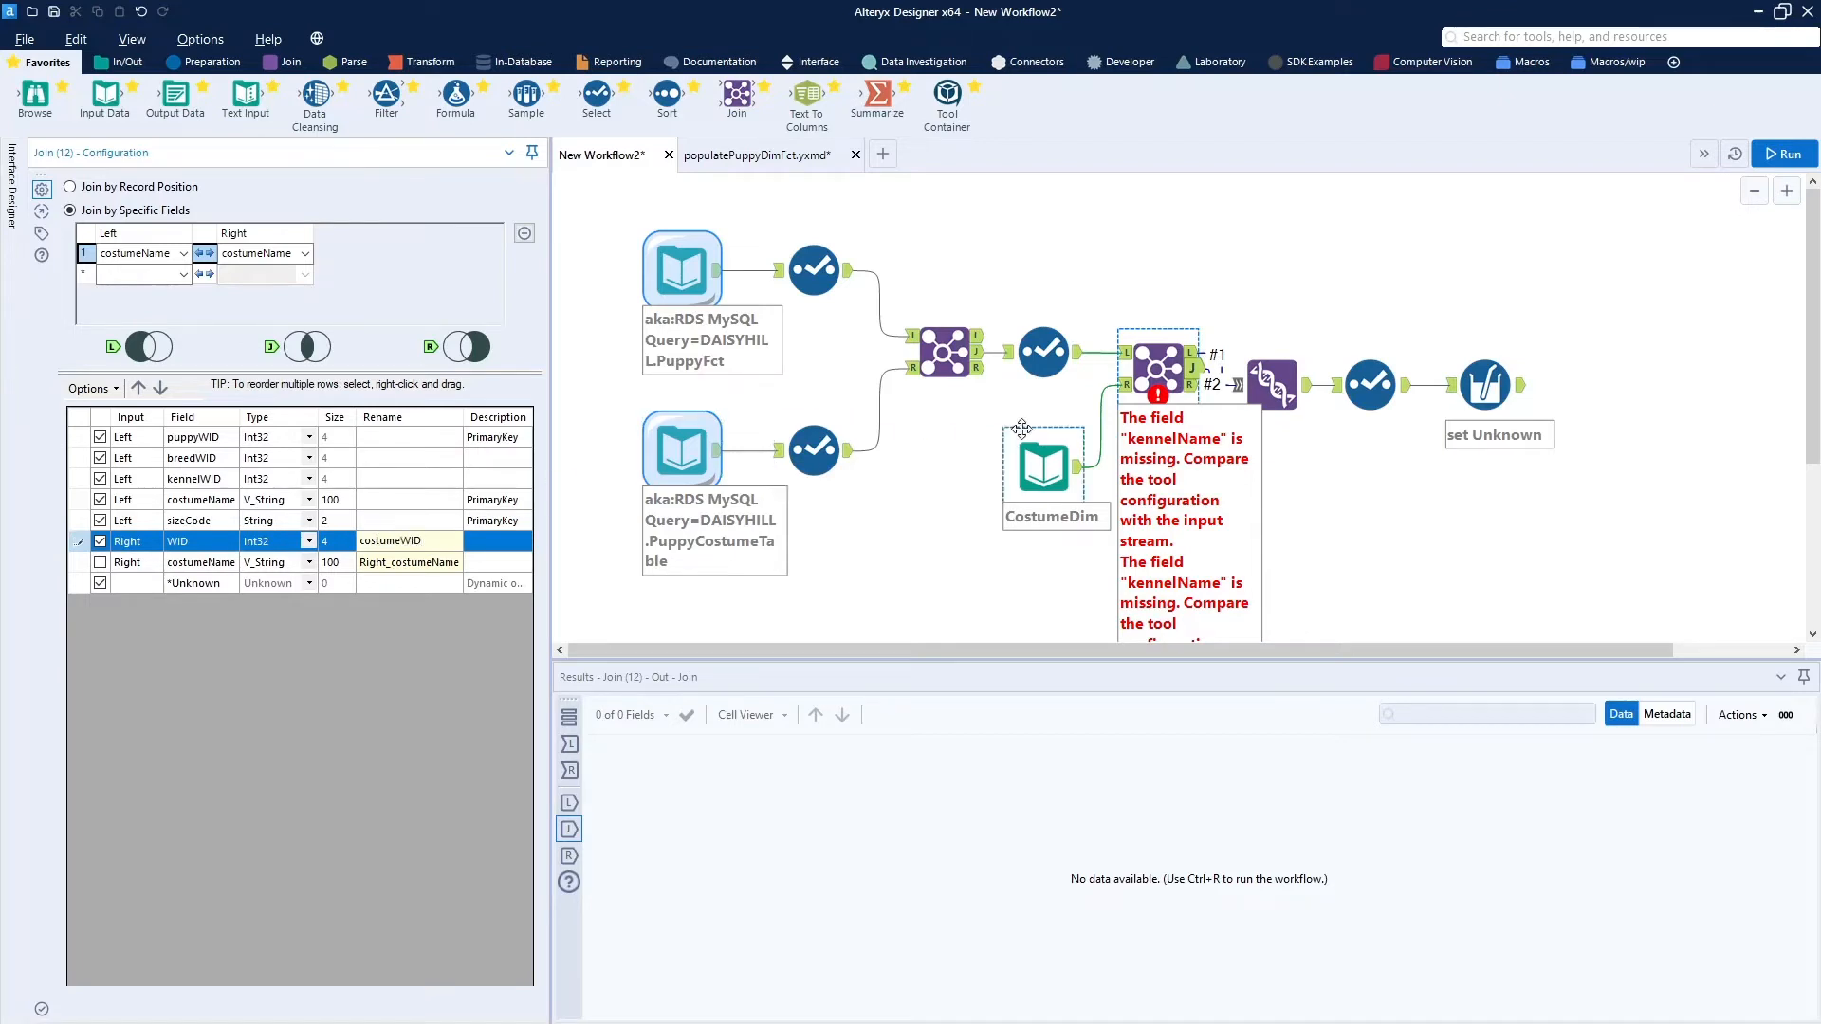
Line up the Union, Select and set Unknown tools in a row after the lookup Join, and open the Union's configuration.
{"action": "left_click", "coordinate": [1271, 384]}
{"action": "left_click", "coordinate": [1315, 313]}
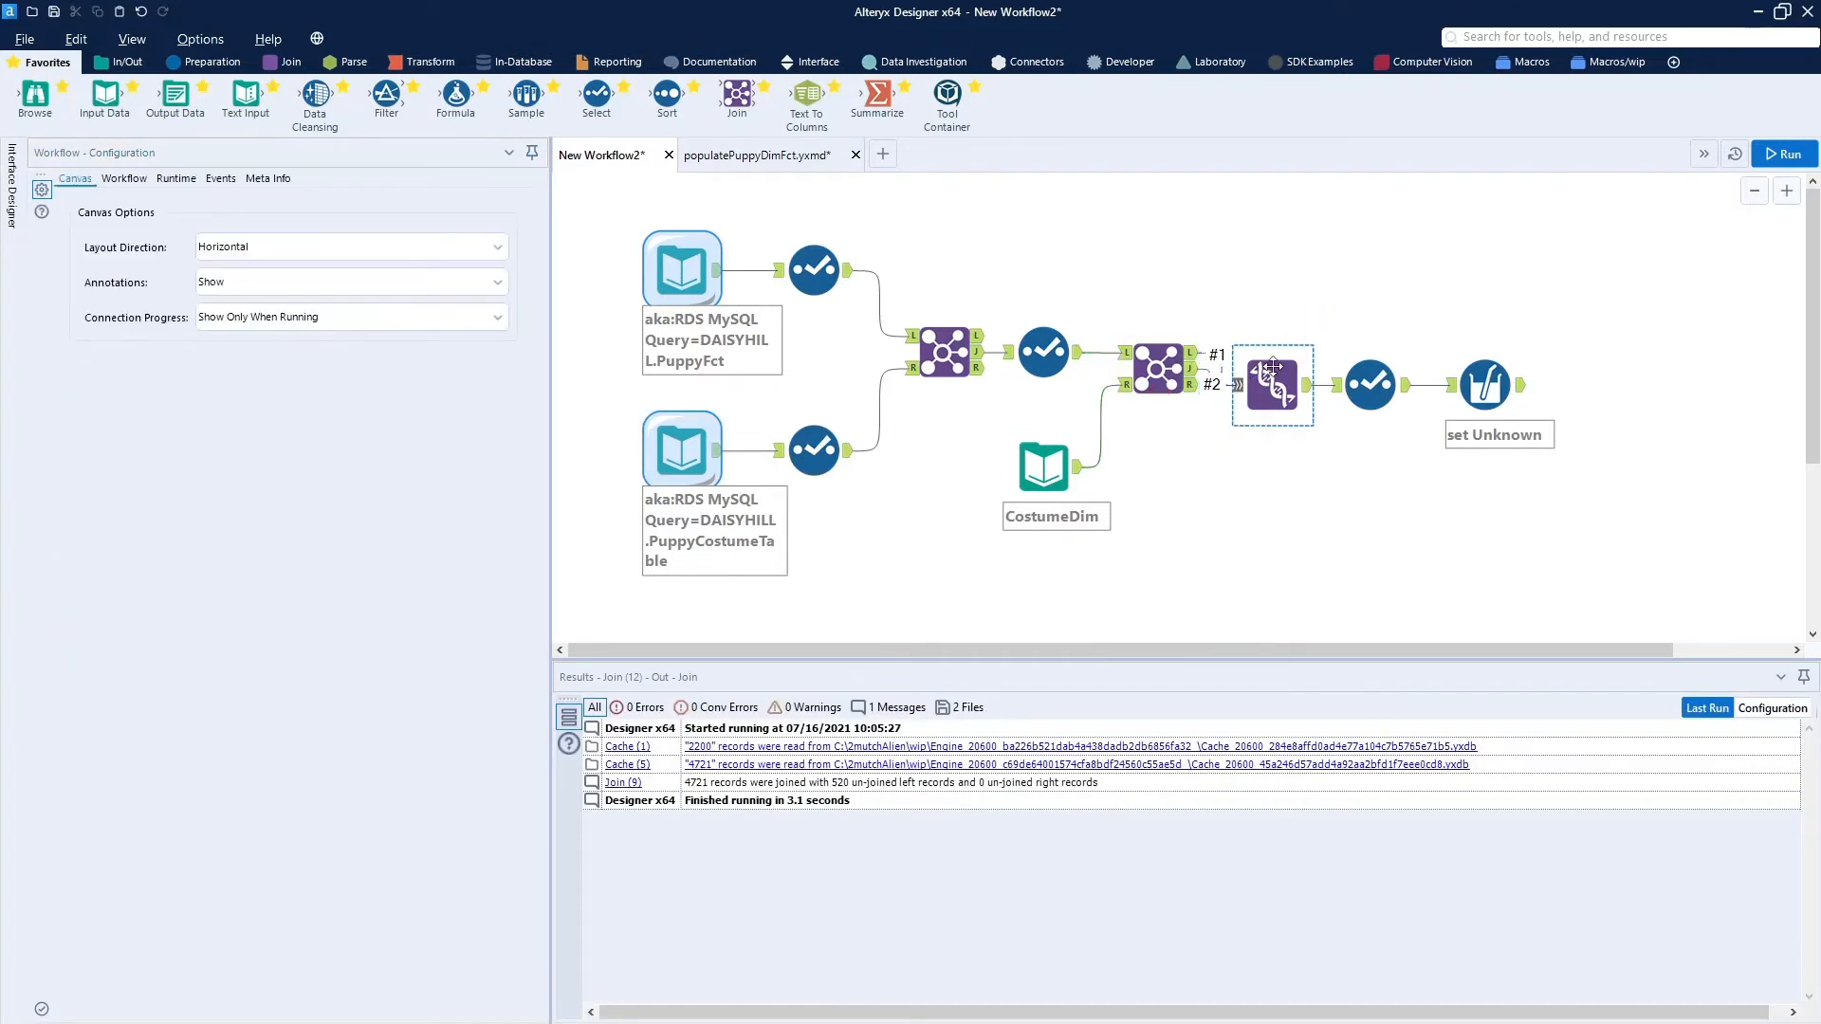
{"action": "left_click_drag", "start_coordinate": [1274, 379], "coordinate": [1398, 364]}
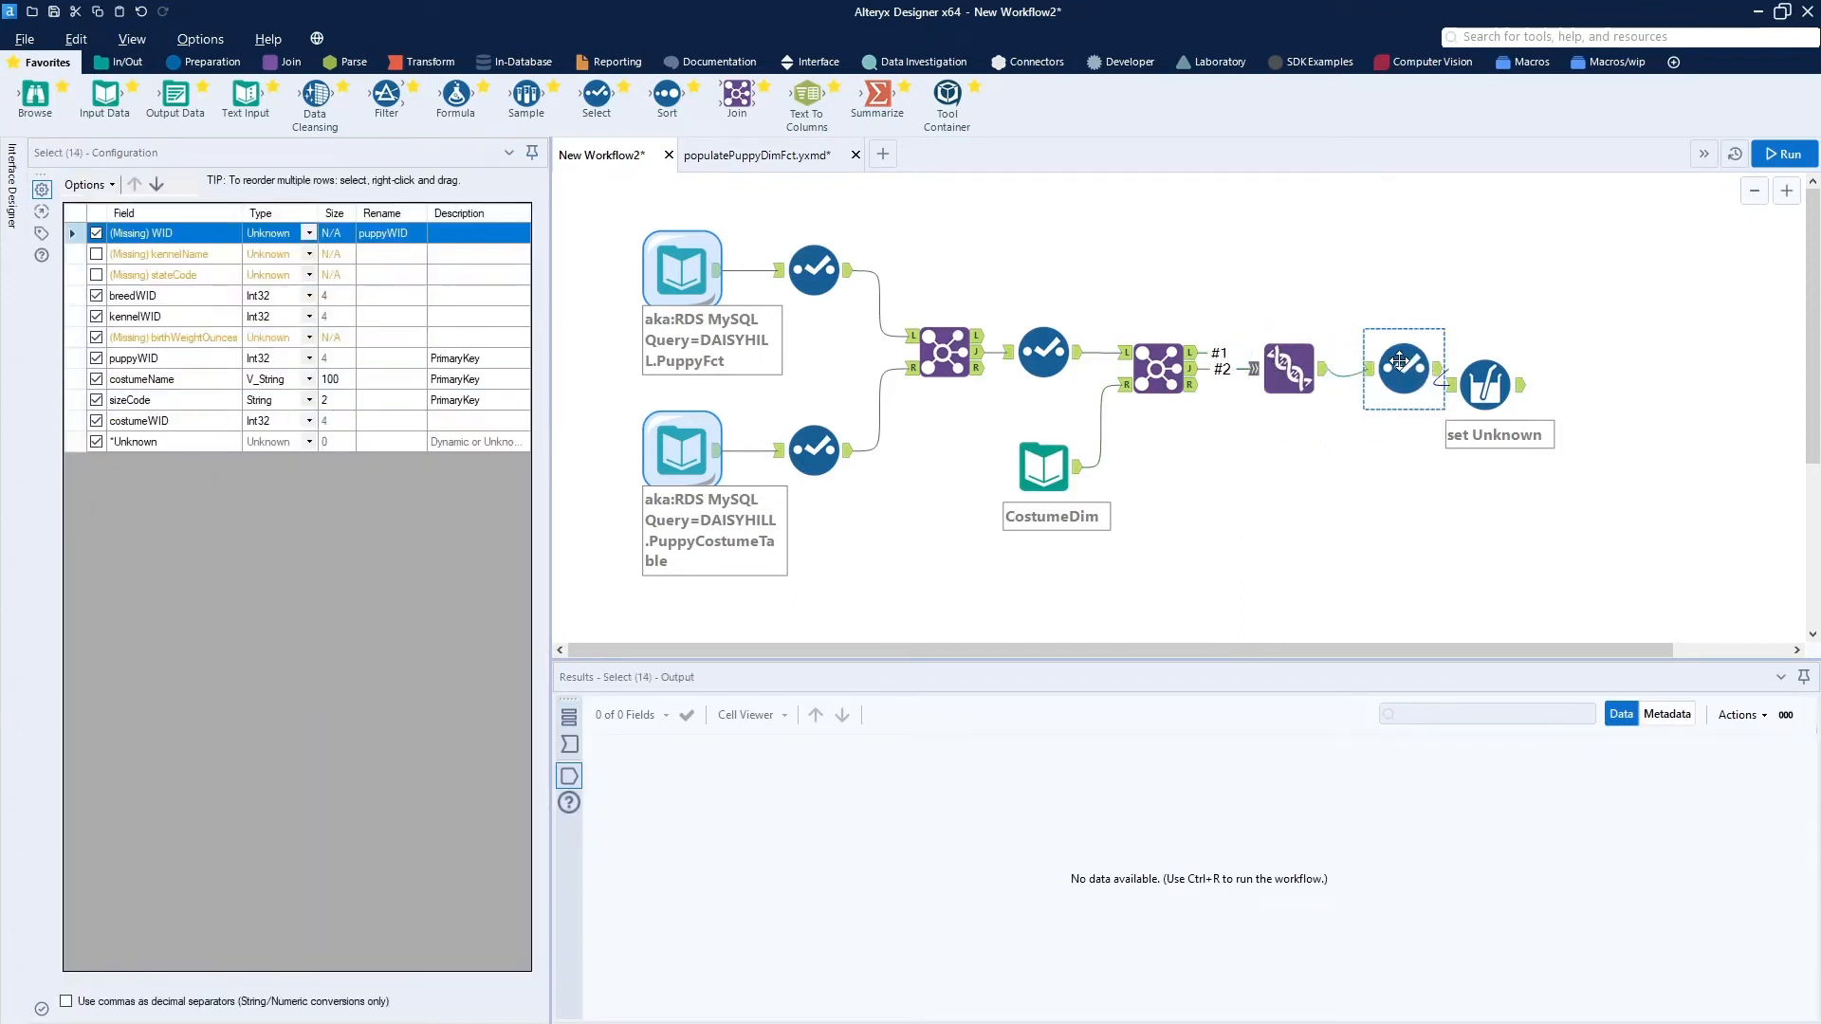
{"action": "left_click_drag", "start_coordinate": [1506, 374], "coordinate": [1543, 357]}
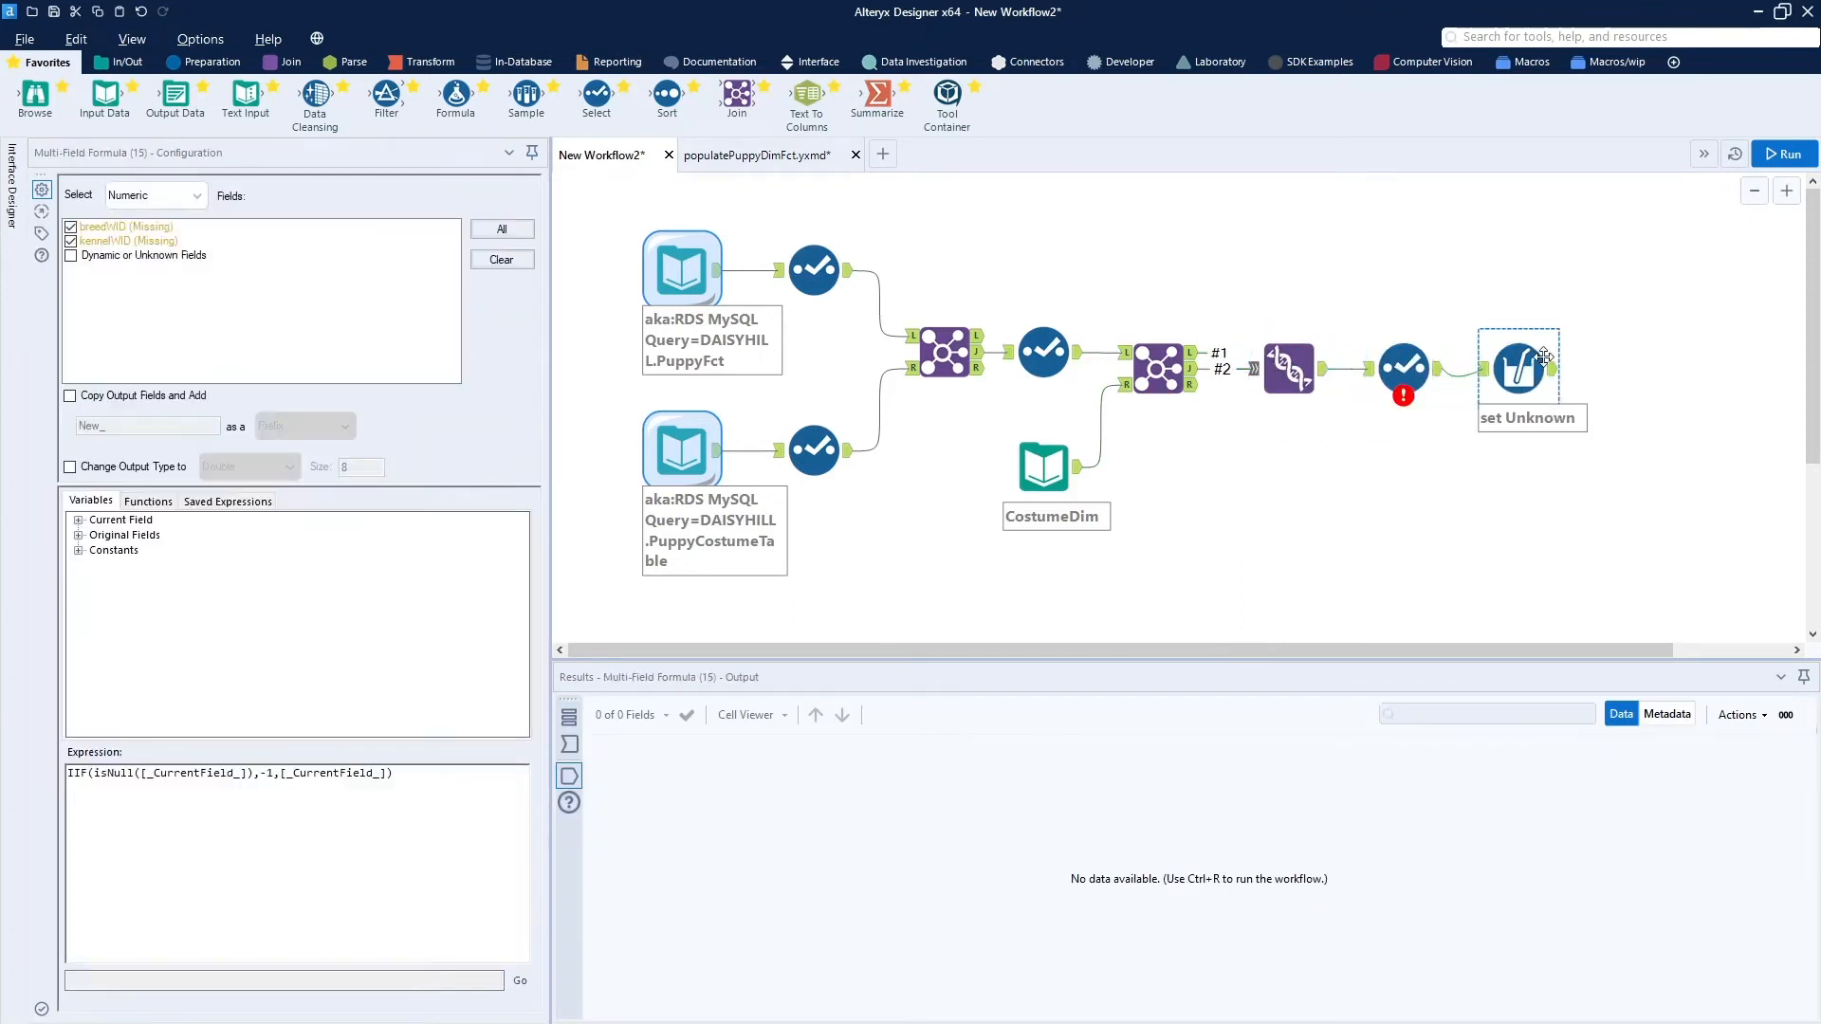
{"action": "left_click", "coordinate": [1291, 372]}
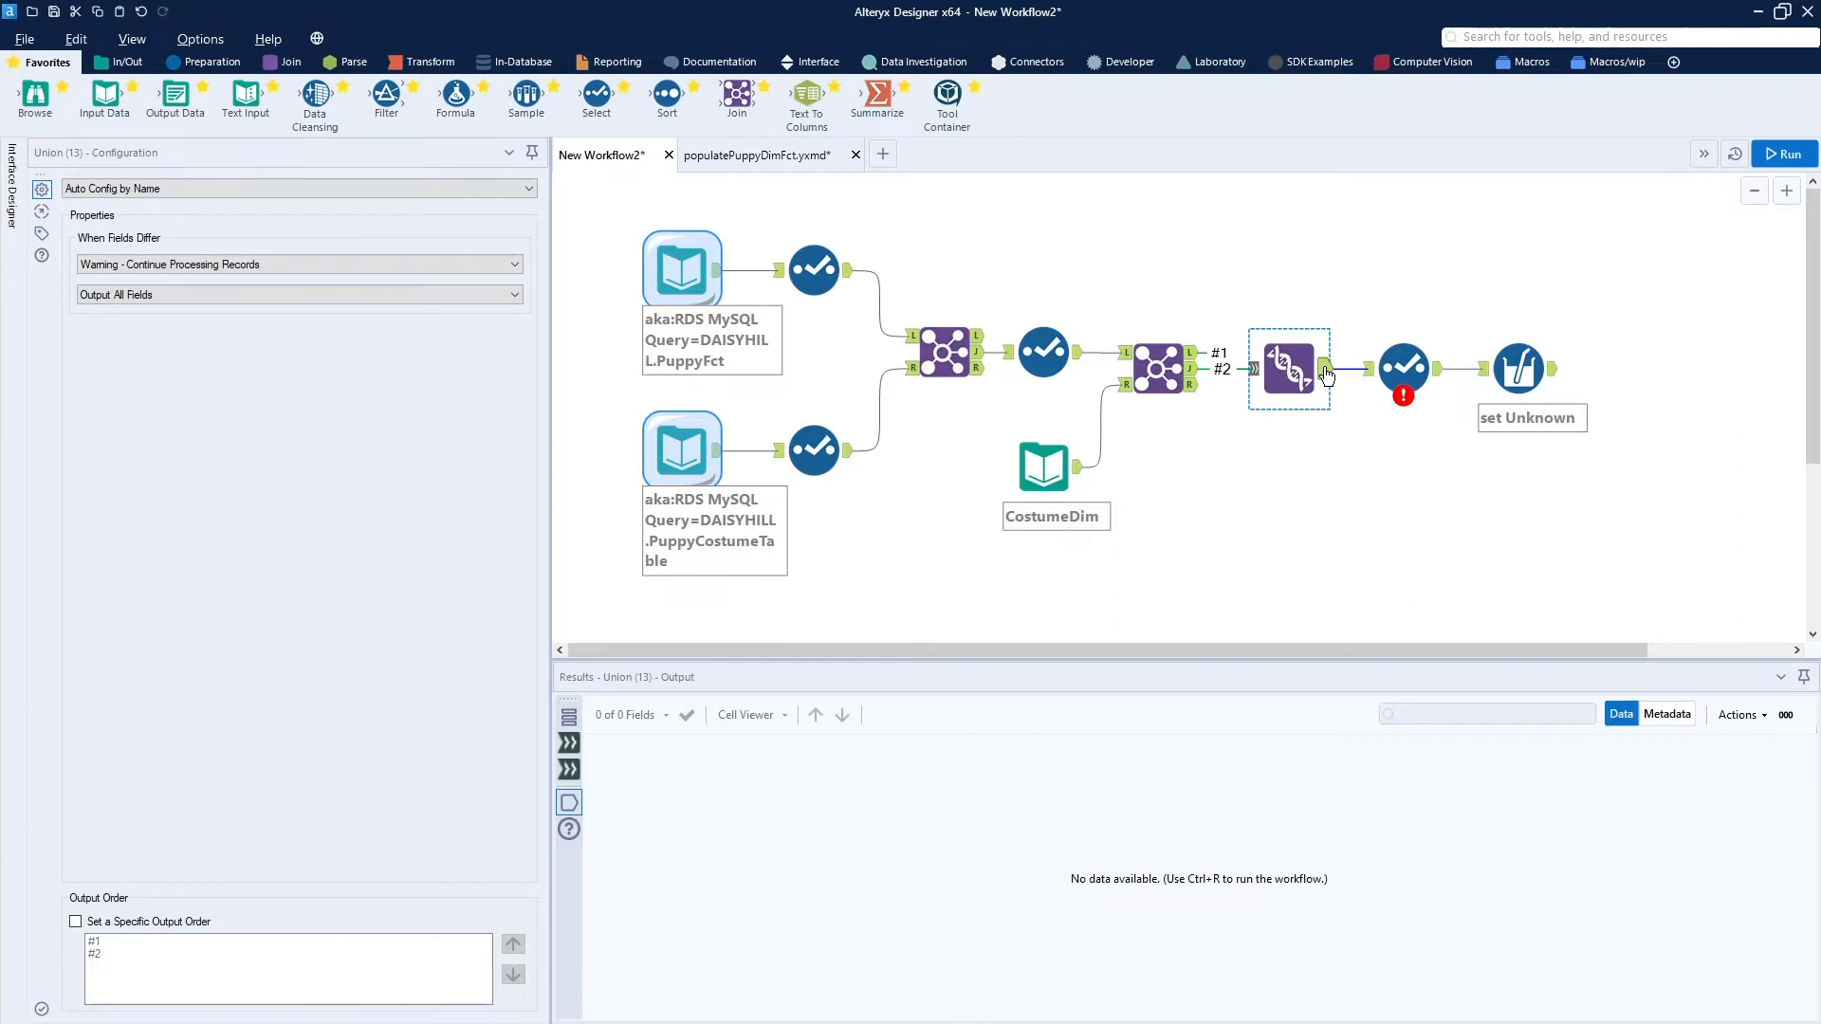
In the Select tool after the Union, forget all missing fields and exclude costumeName.
{"action": "left_click", "coordinate": [1403, 367]}
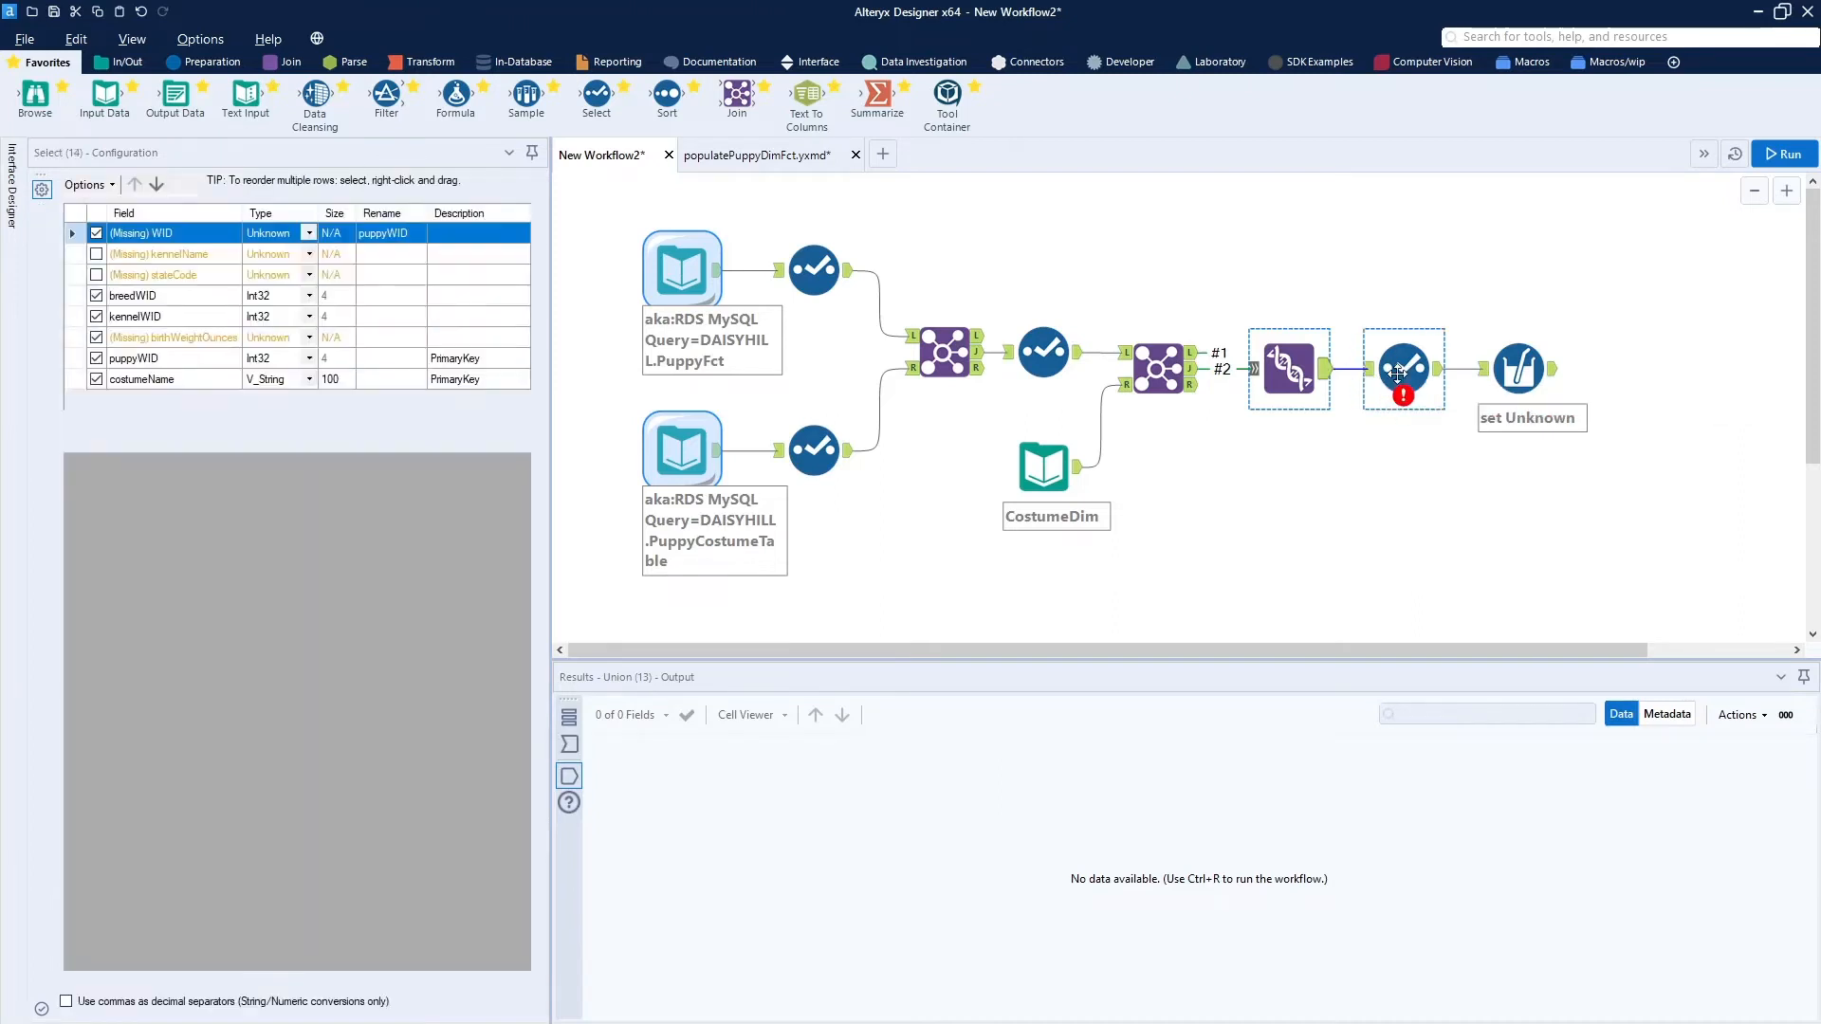
{"action": "left_click", "coordinate": [90, 185]}
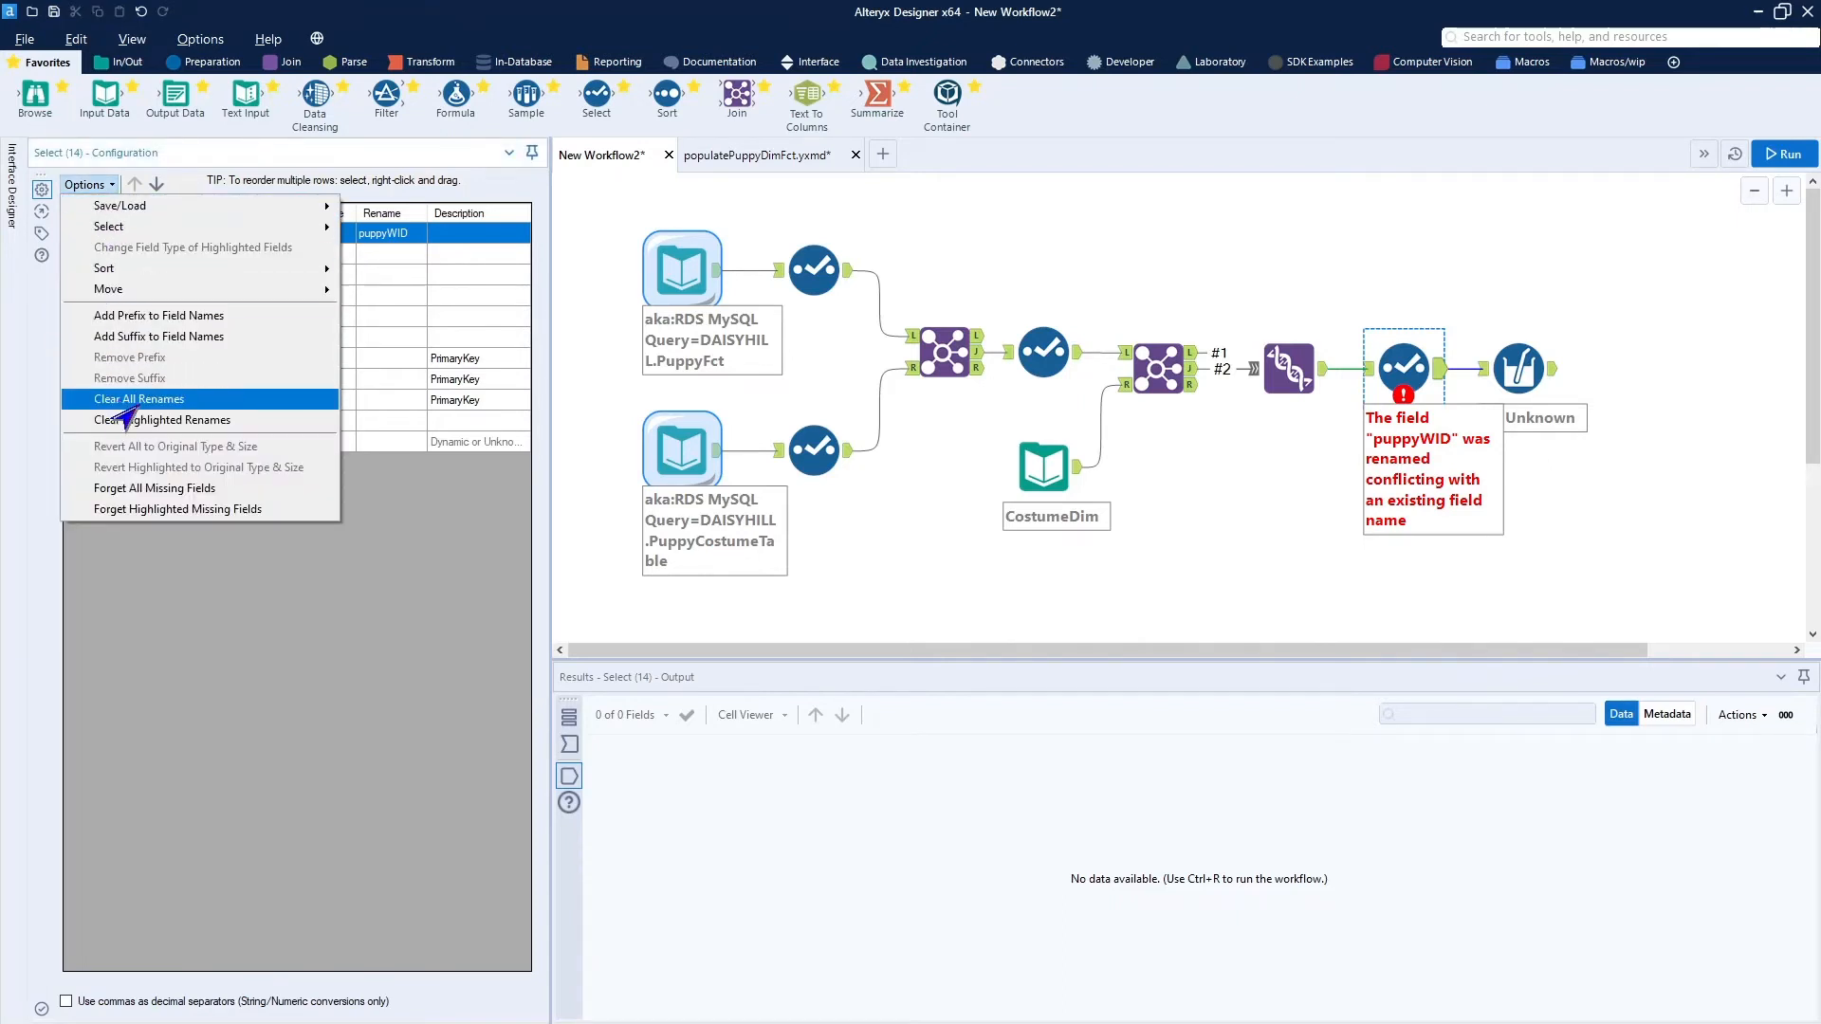
{"action": "left_click", "coordinate": [144, 489]}
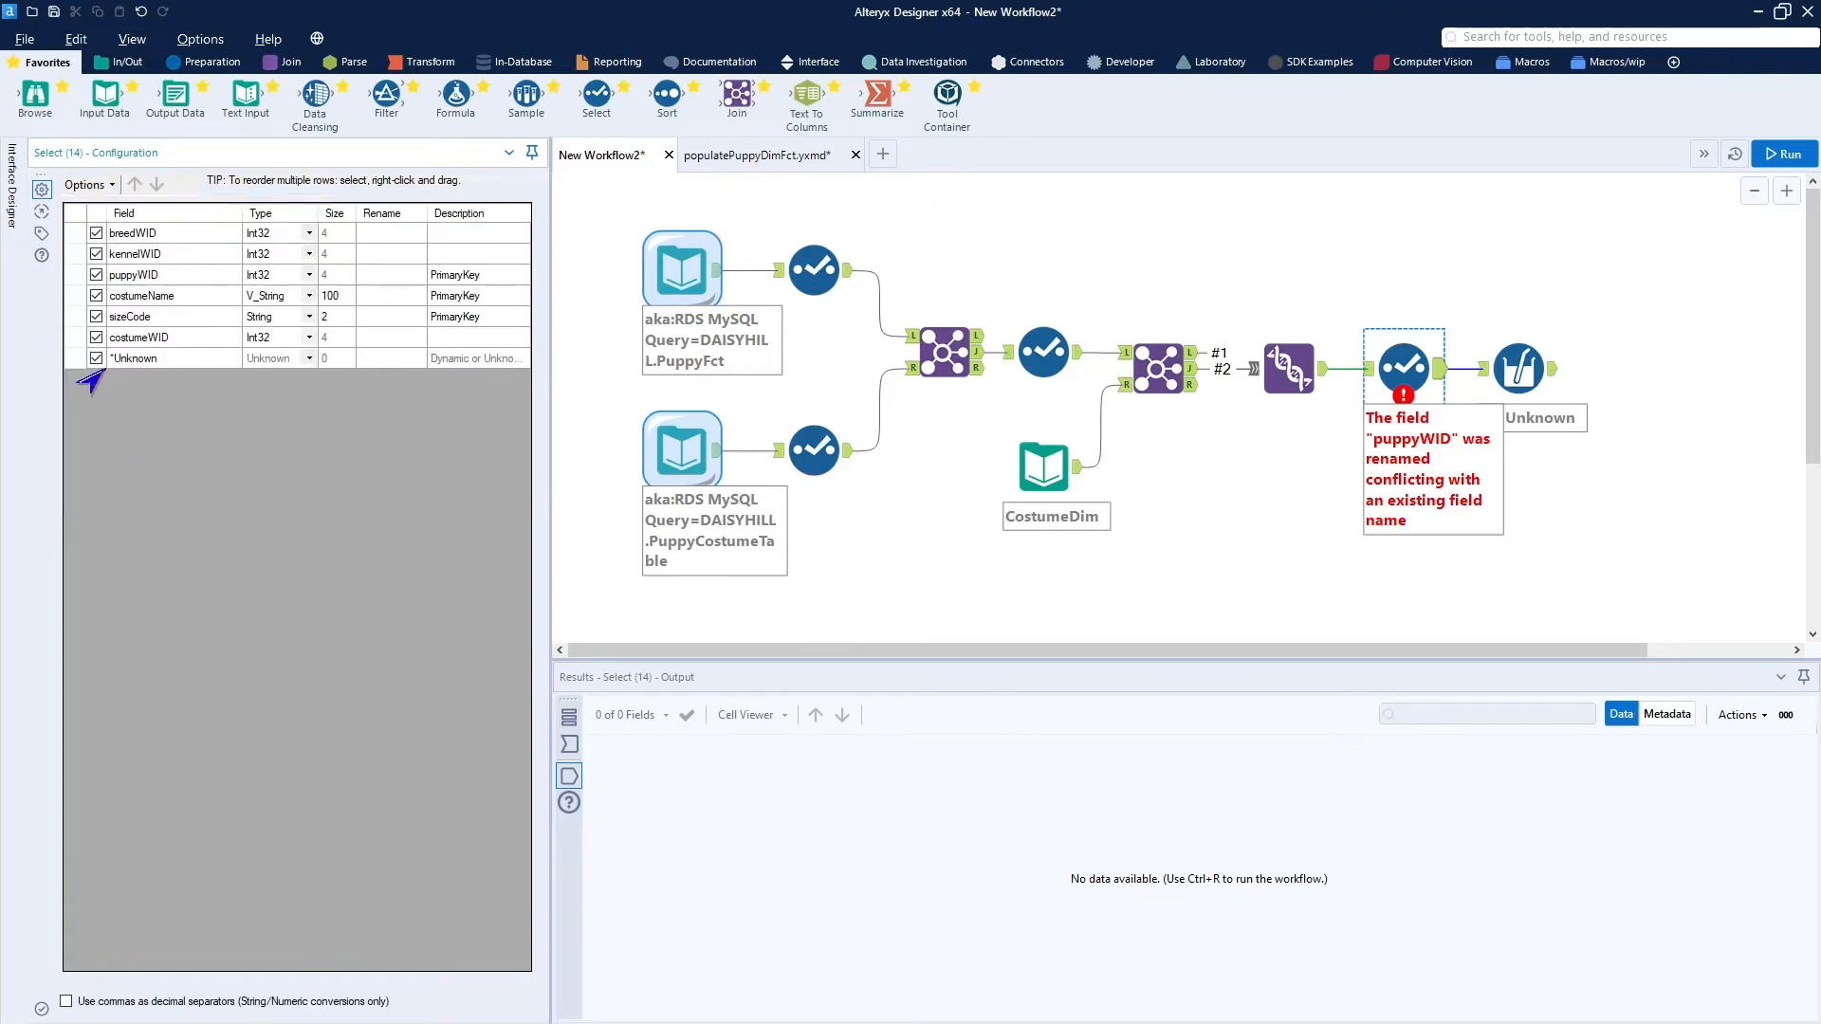
{"action": "left_click", "coordinate": [95, 295]}
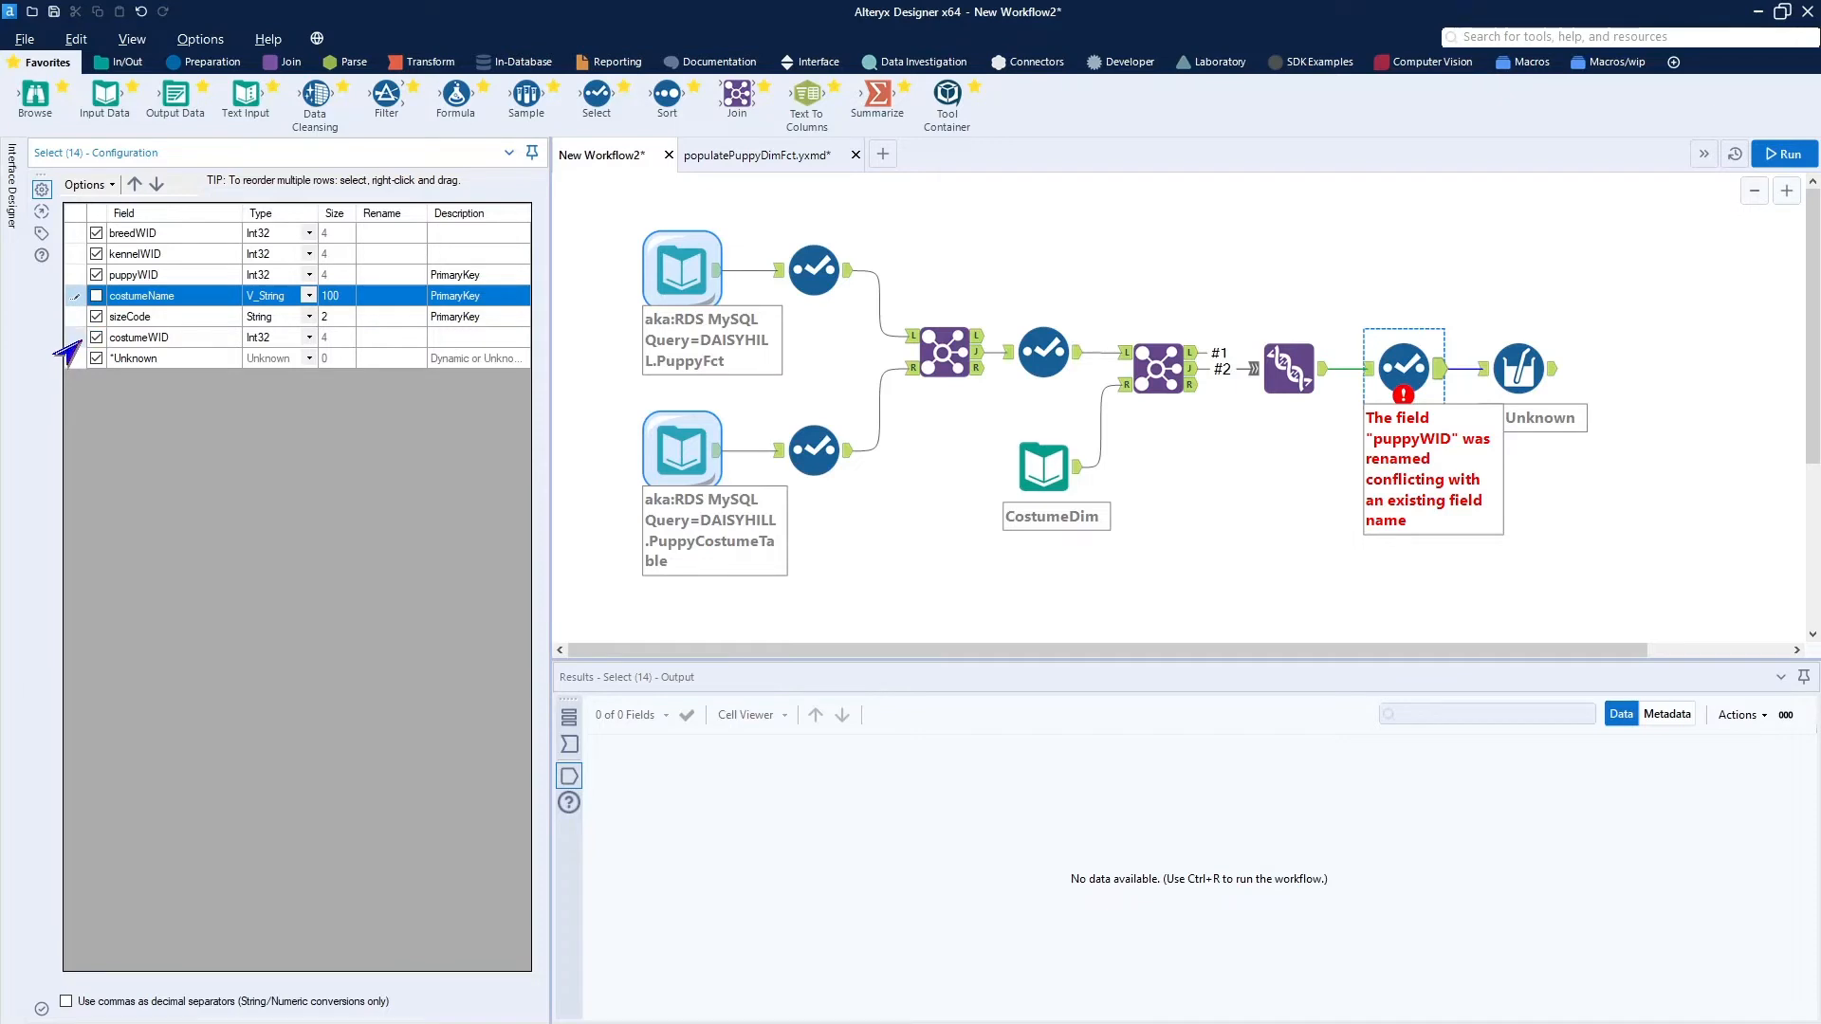
Reorder the Select tool's fields by moving costumeWID up to directly below puppyWID.
{"action": "left_click", "coordinate": [78, 337]}
{"action": "left_click", "coordinate": [133, 184]}
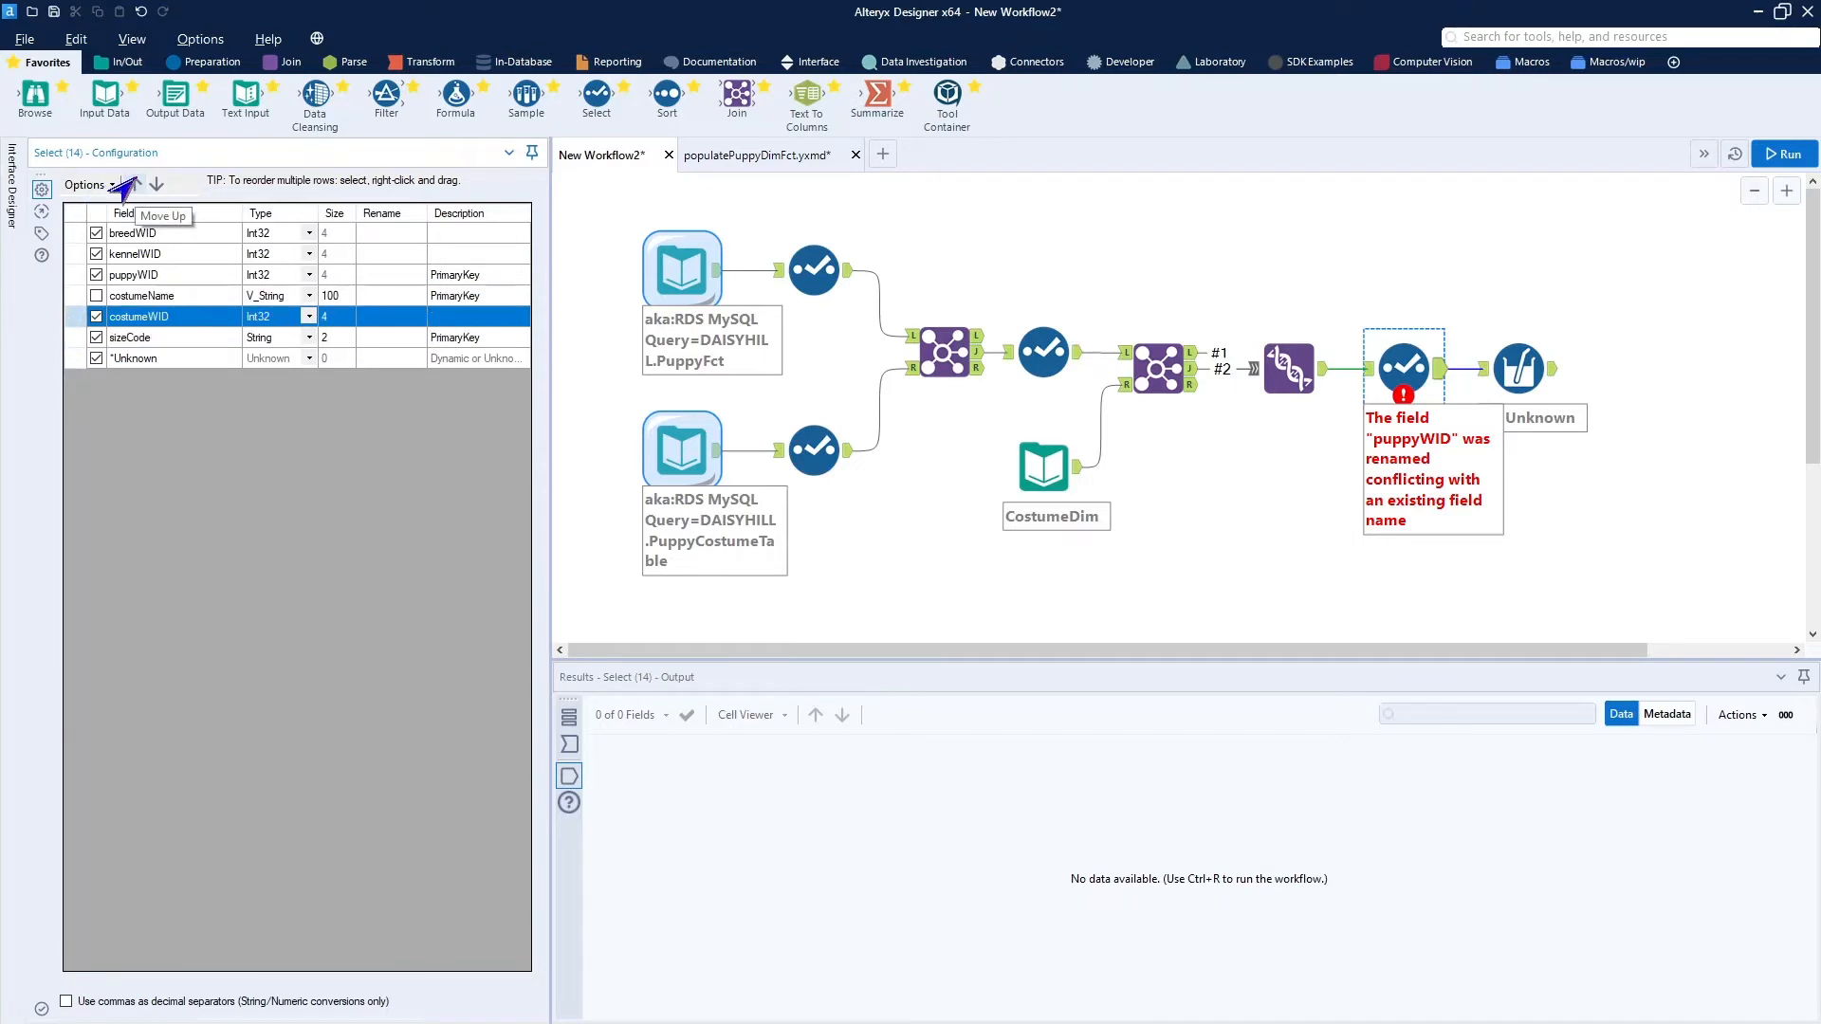
{"action": "left_click", "coordinate": [131, 184]}
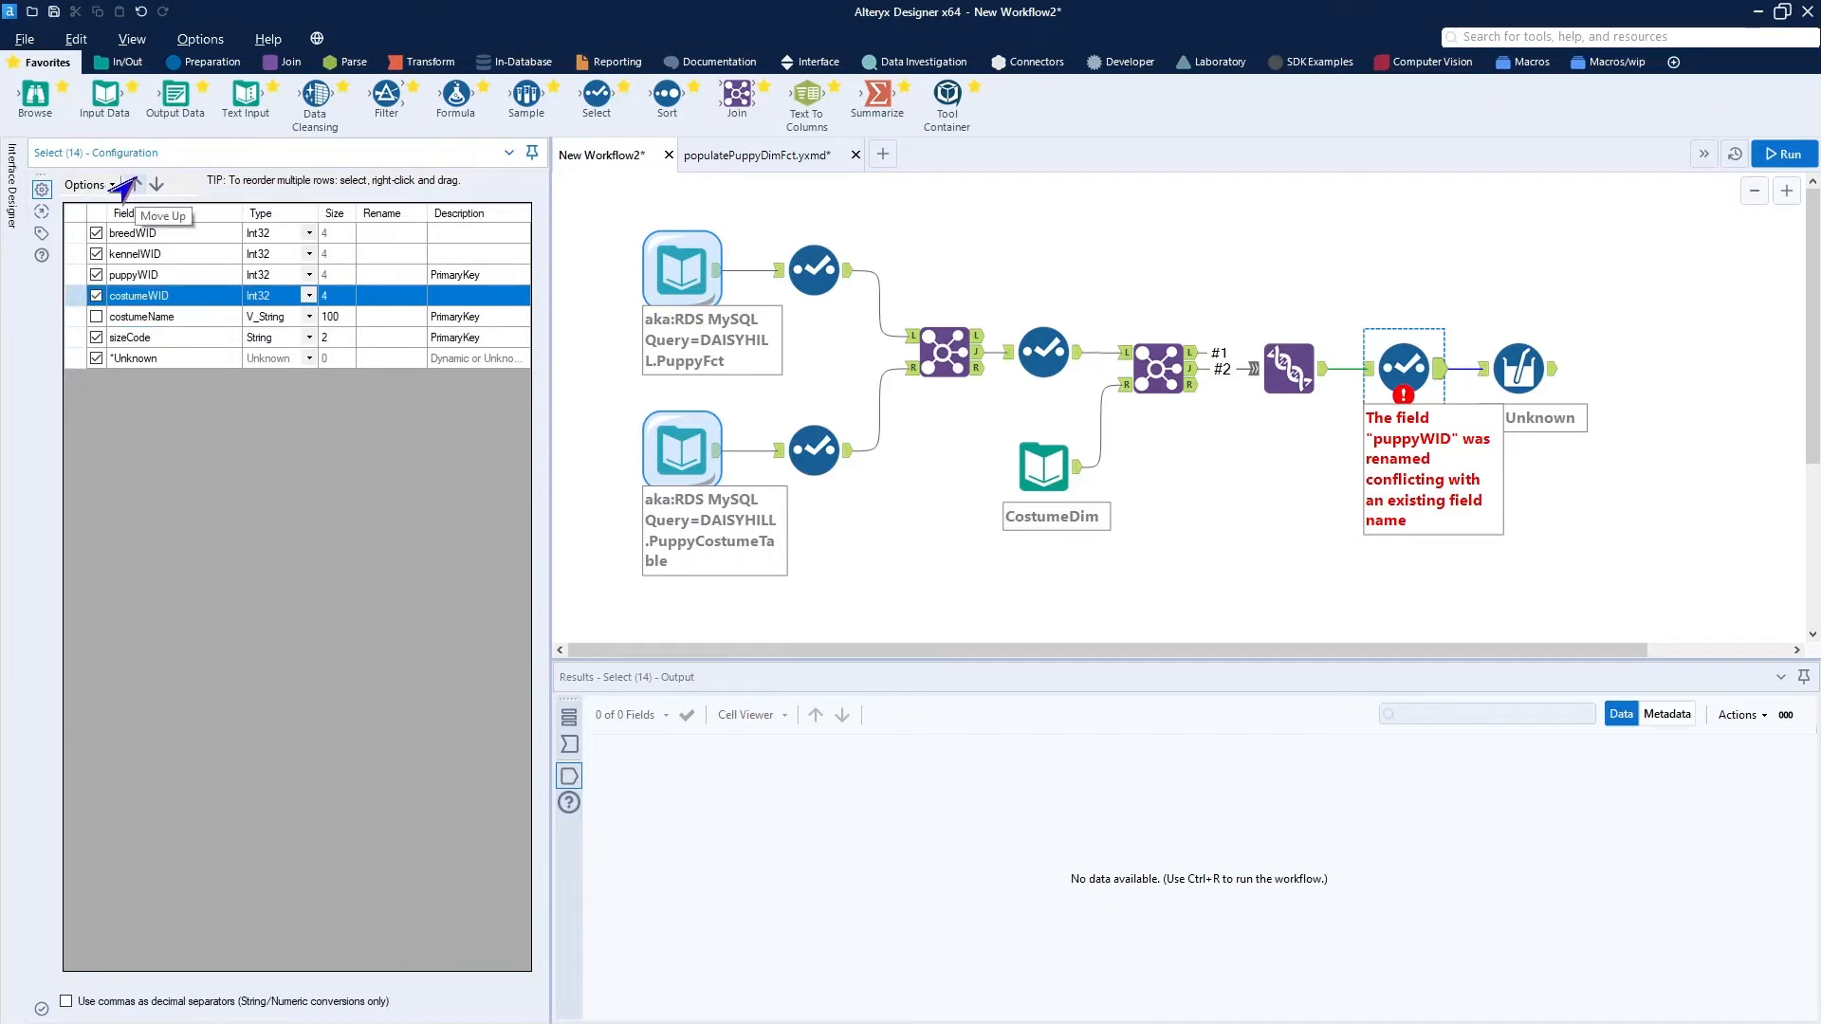
Reorder the Select tool's fields so they start with puppyWID, breedWID, costumeWID and kennelWID.
{"action": "left_click", "coordinate": [130, 185]}
{"action": "left_click", "coordinate": [129, 185]}
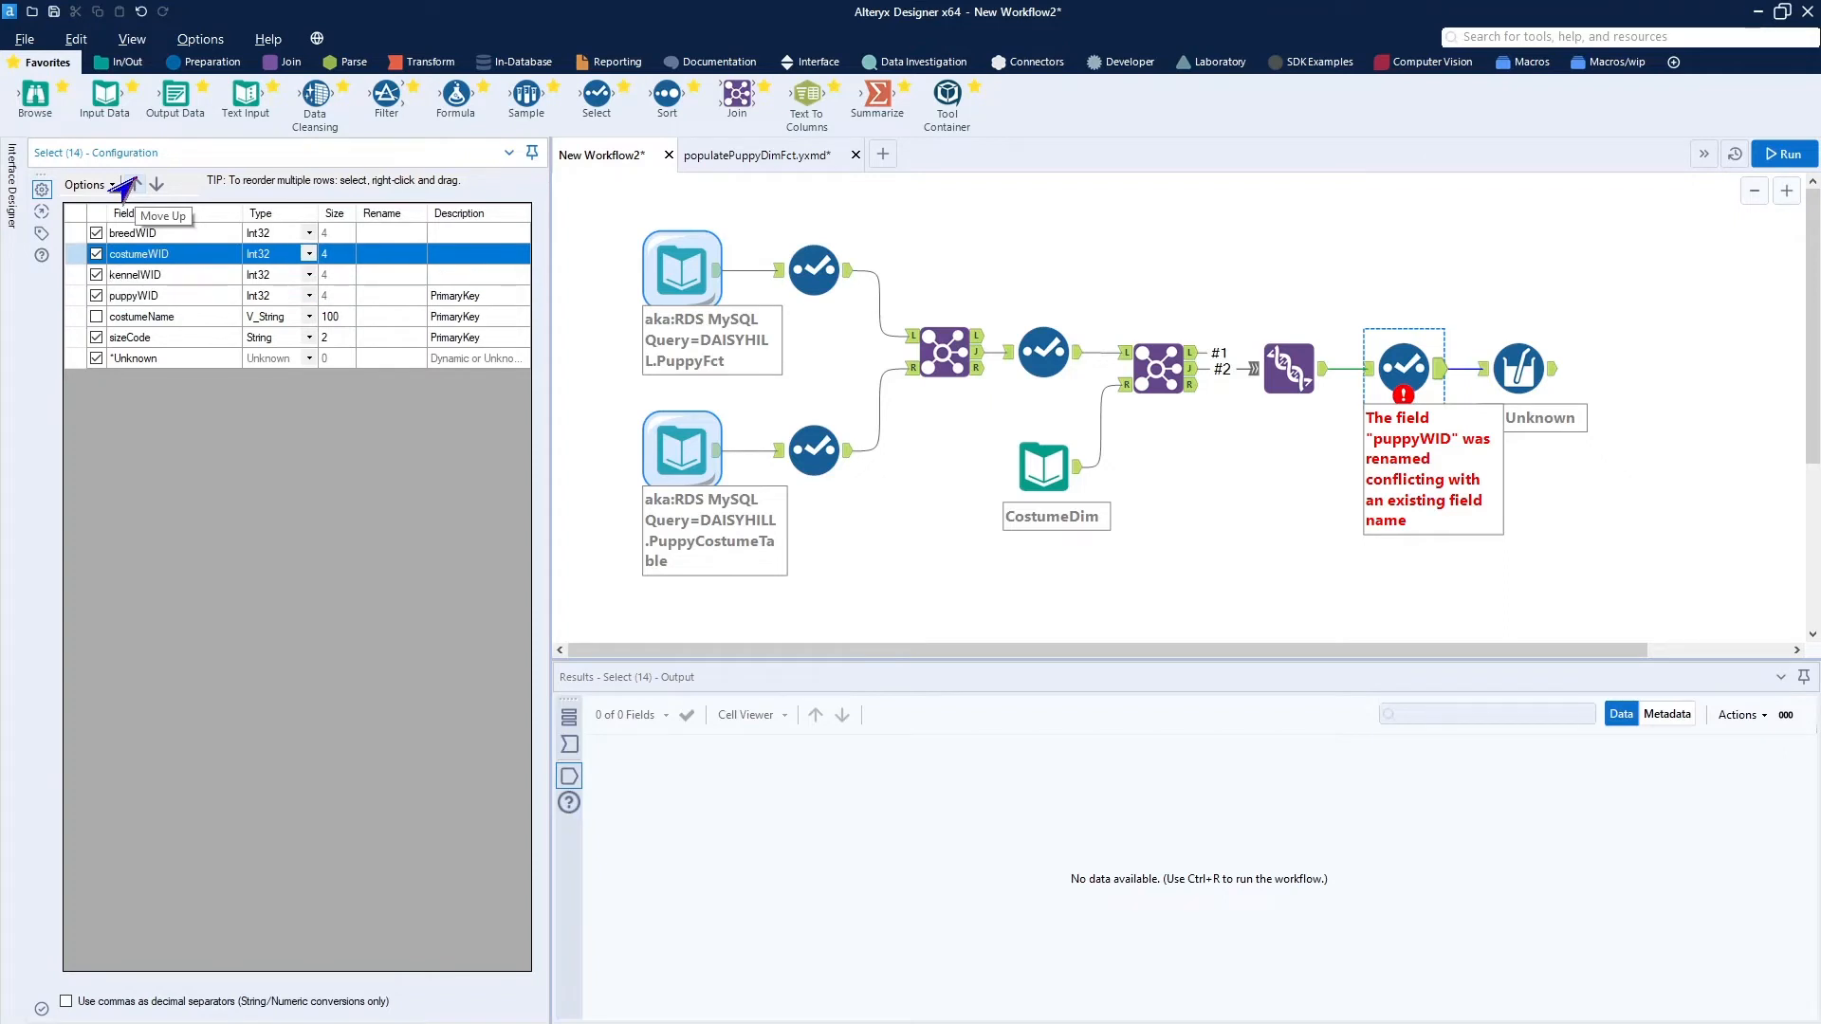
{"action": "left_click", "coordinate": [66, 301]}
{"action": "left_click", "coordinate": [131, 185]}
{"action": "left_click", "coordinate": [131, 185]}
{"action": "left_click", "coordinate": [131, 185]}
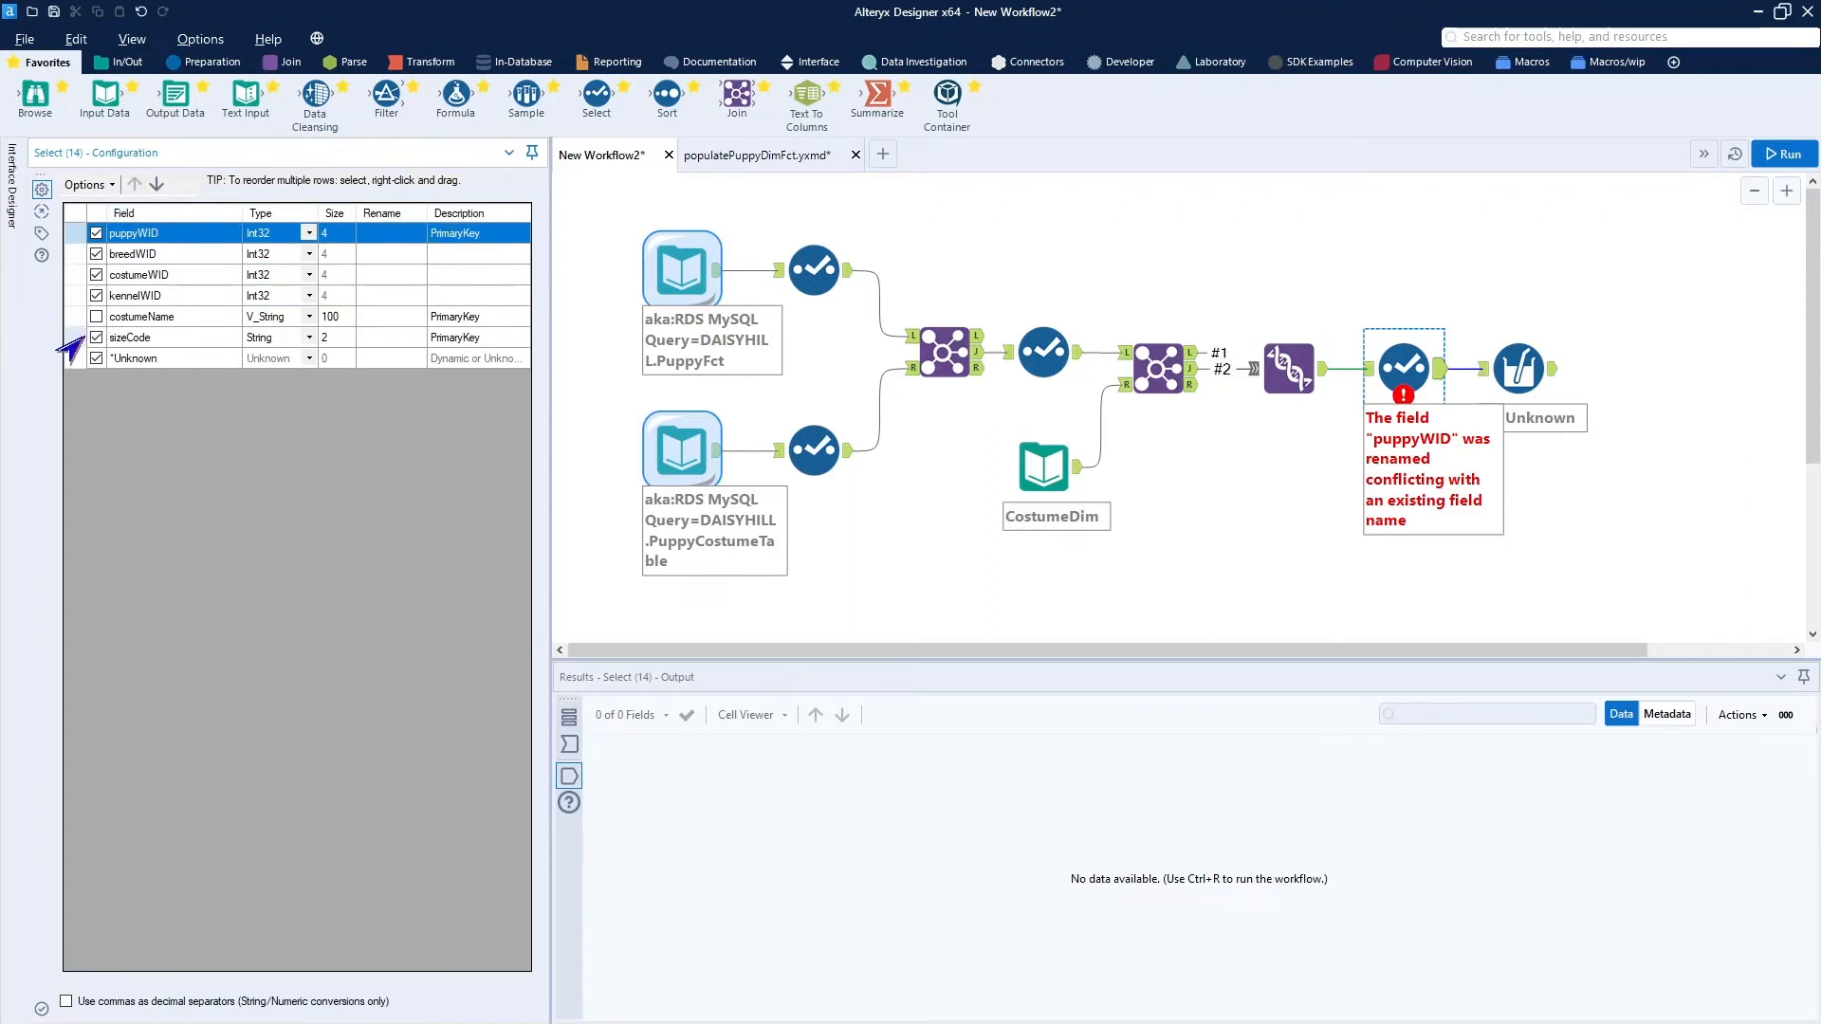
In the set Unknown tool, deselect breedWID and kennelWID and cut out the IIF null-check expression for reuse.
{"action": "left_click", "coordinate": [1522, 374]}
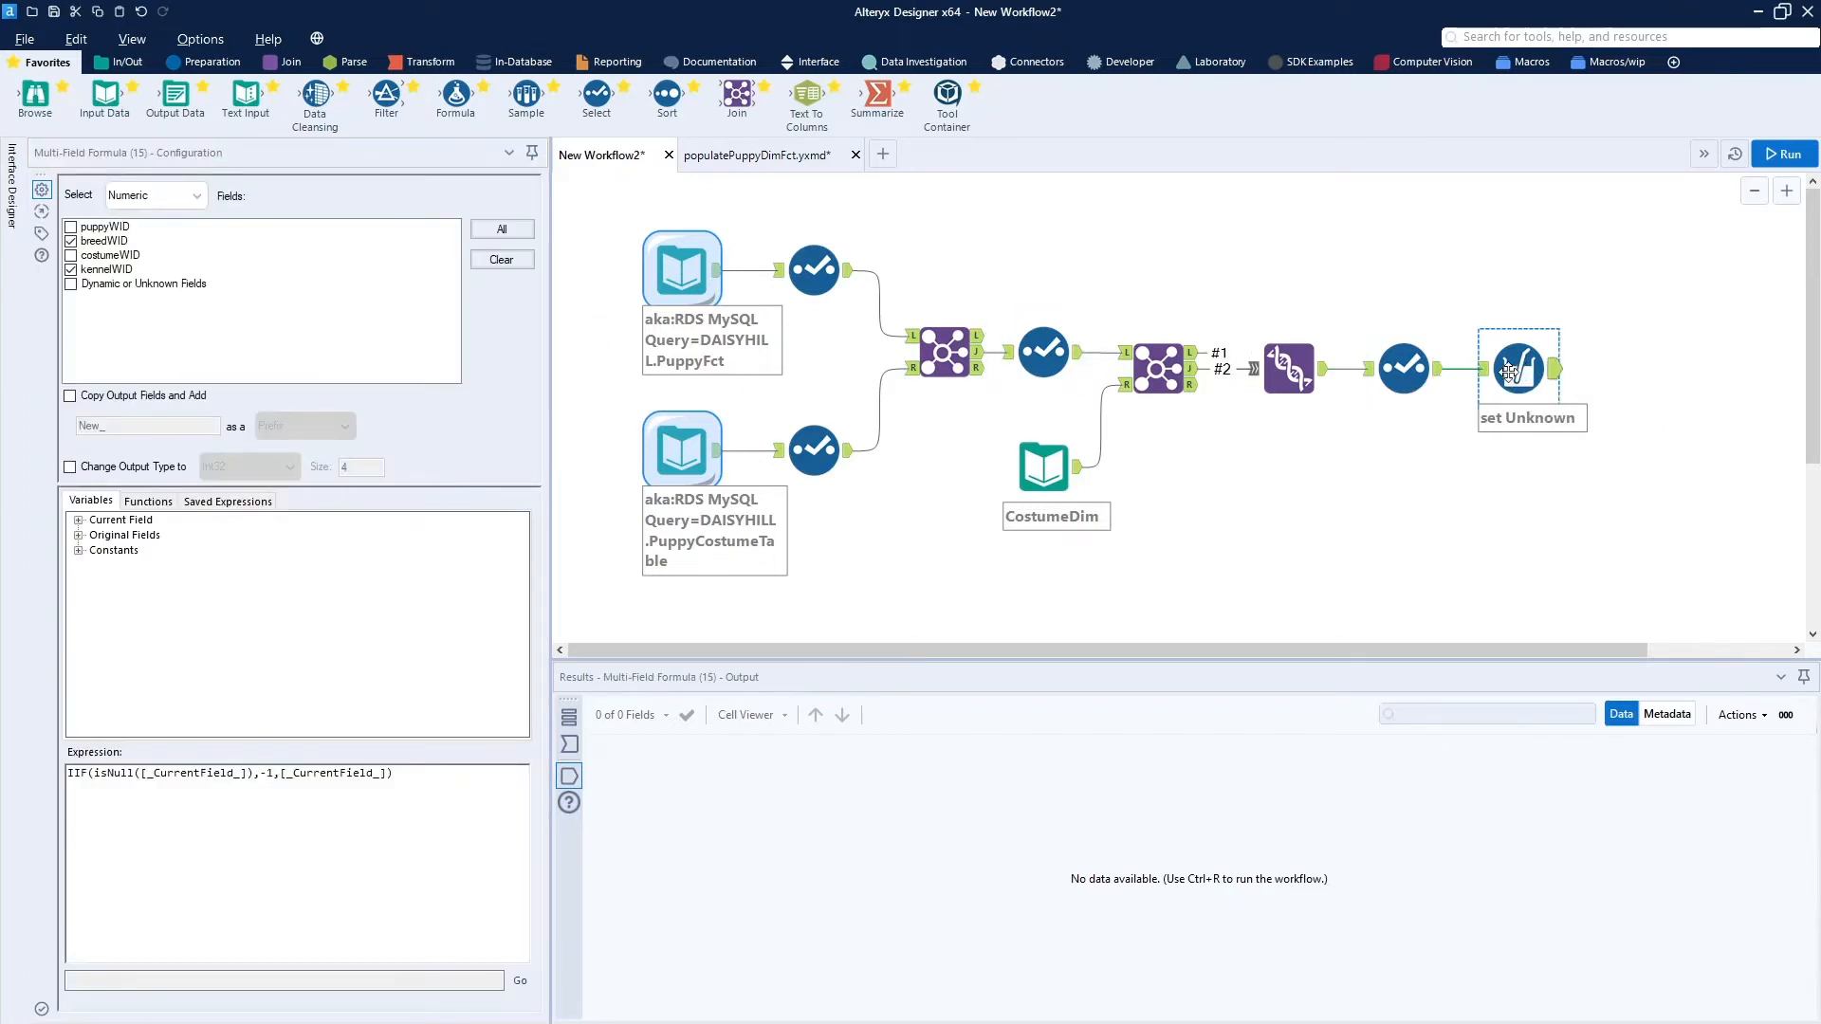
{"action": "left_click", "coordinate": [70, 241]}
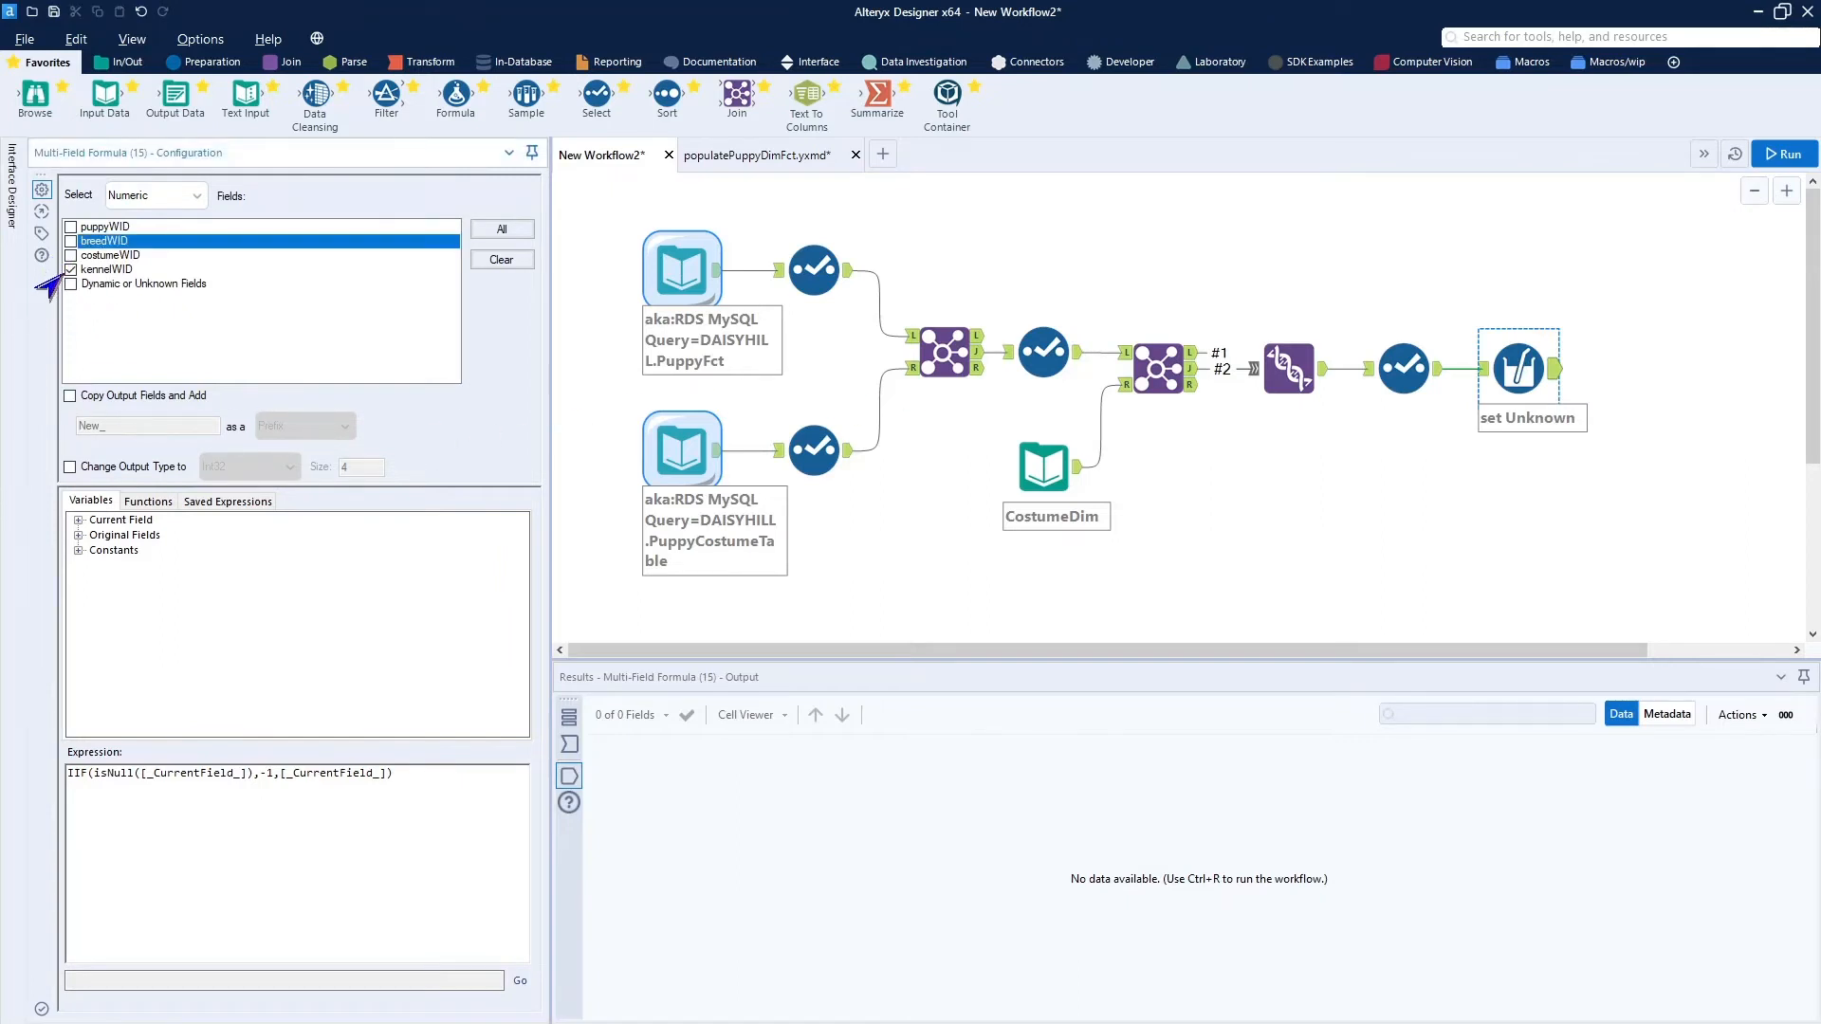
{"action": "left_click", "coordinate": [70, 269]}
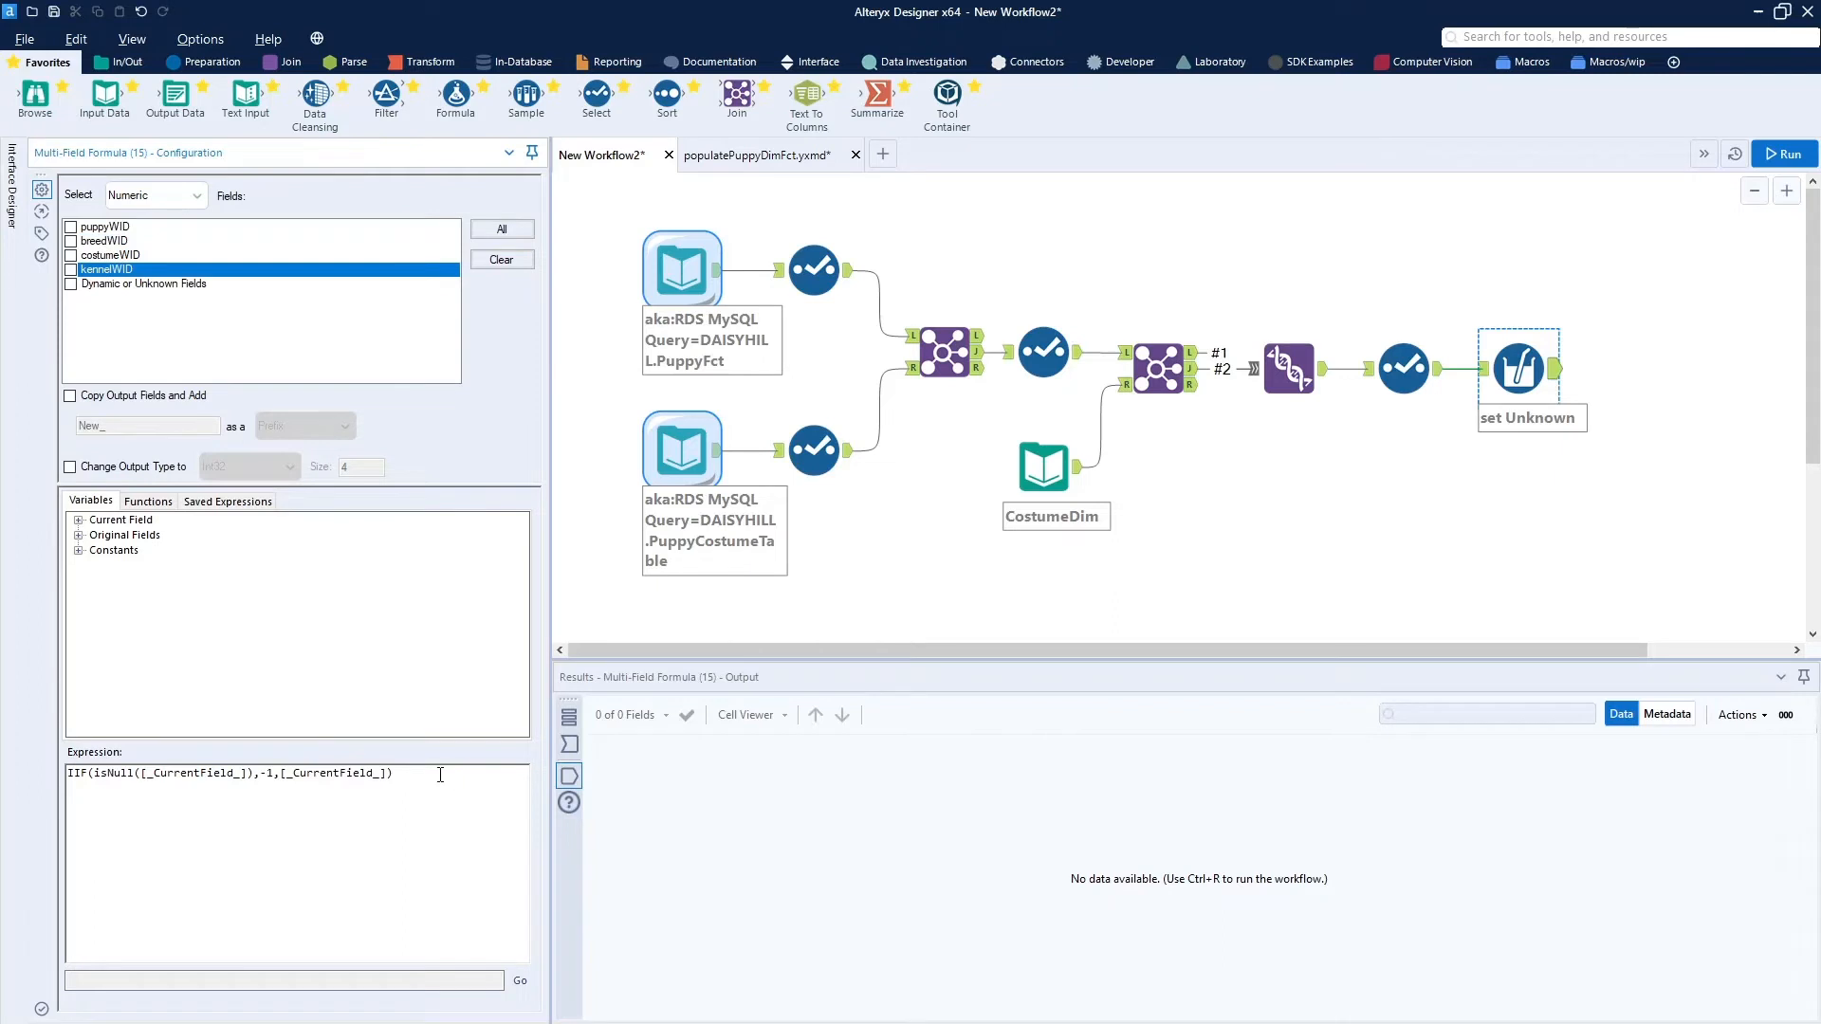
{"action": "left_click_drag", "start_coordinate": [409, 775], "coordinate": [64, 774]}
{"action": "key", "text": "ctrl+c"}
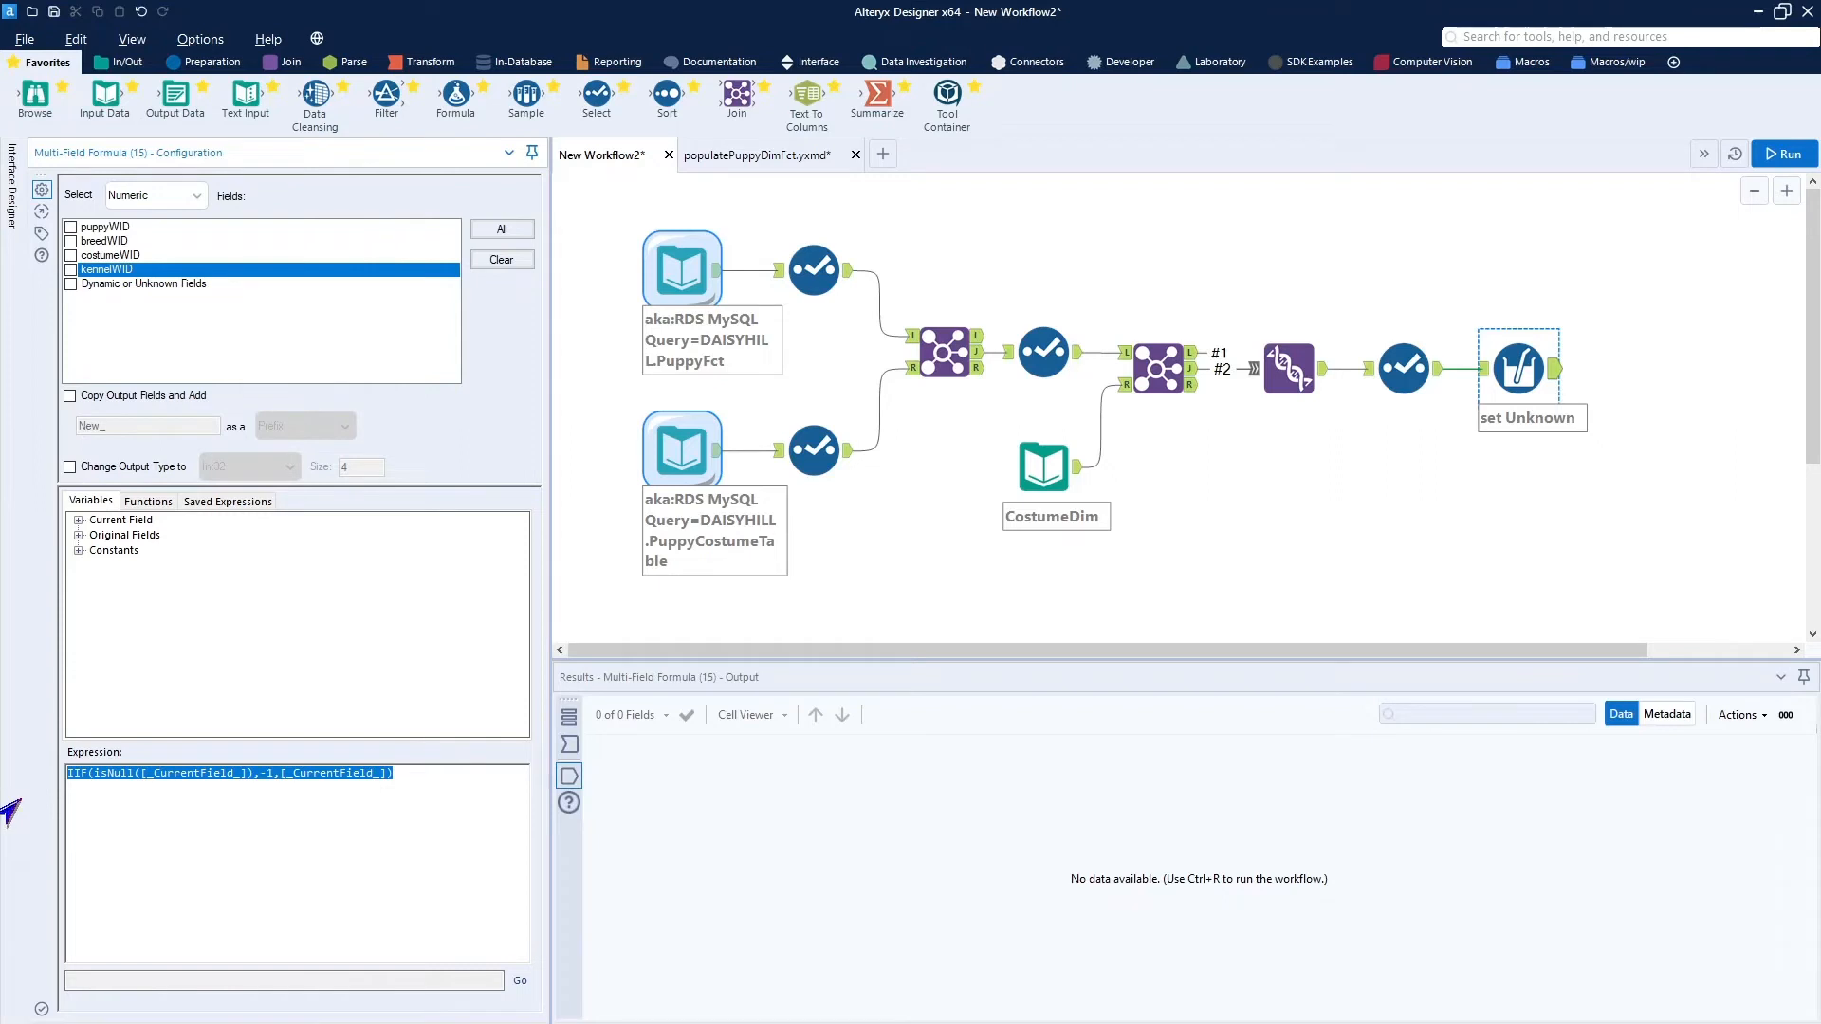
{"action": "key", "text": "Delete"}
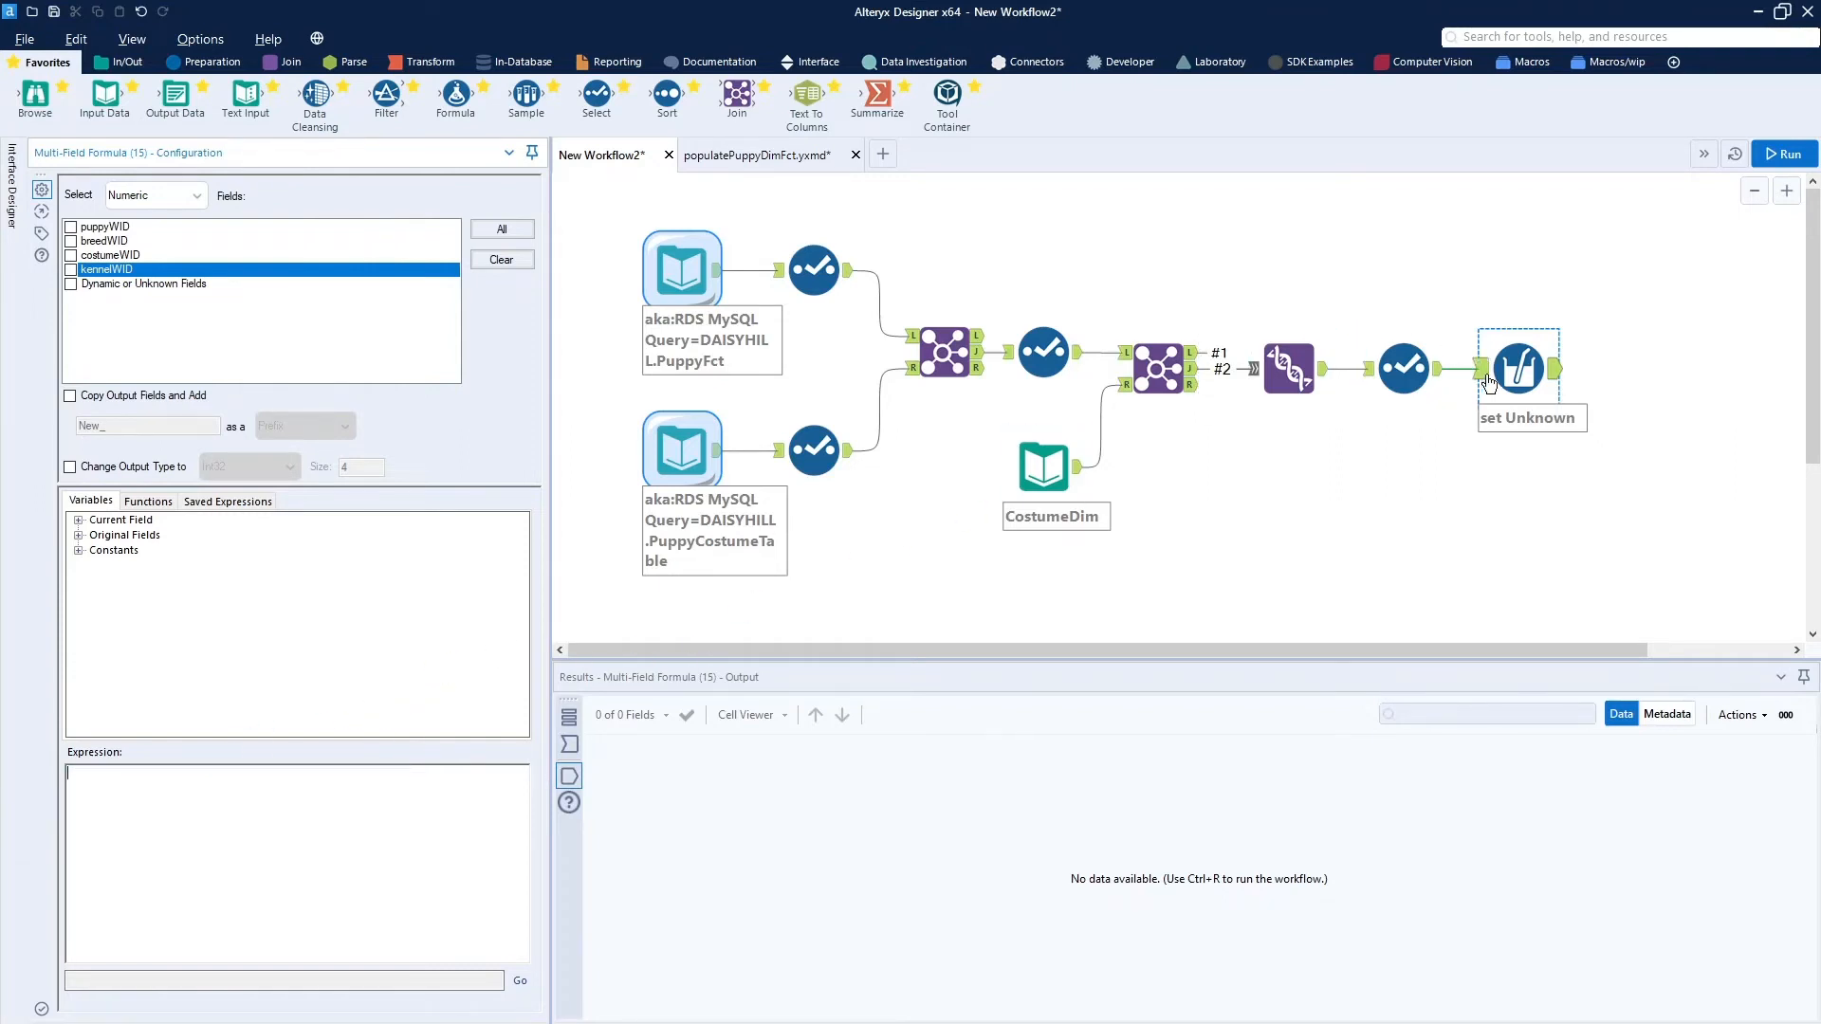
Delete the set Unknown tool from the end of the workflow.
{"action": "right_click", "coordinate": [1519, 379]}
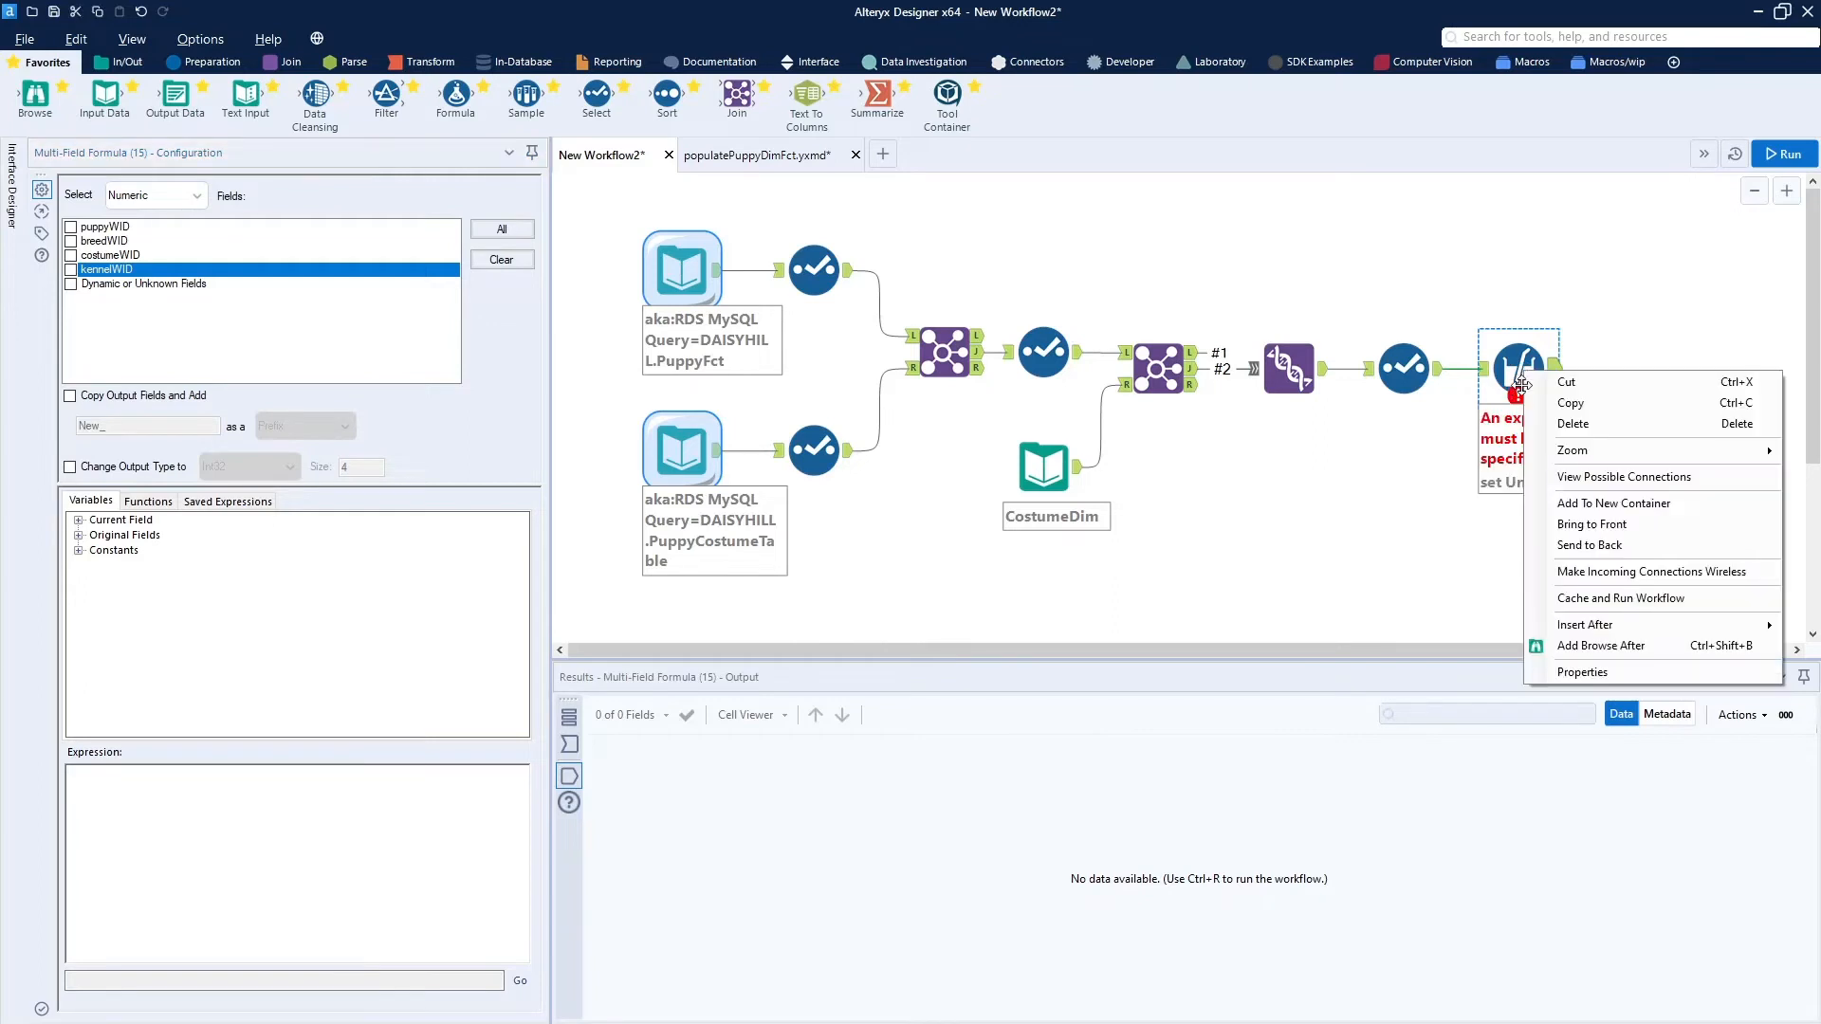
{"action": "left_click", "coordinate": [1572, 424]}
{"action": "left_click", "coordinate": [1279, 356]}
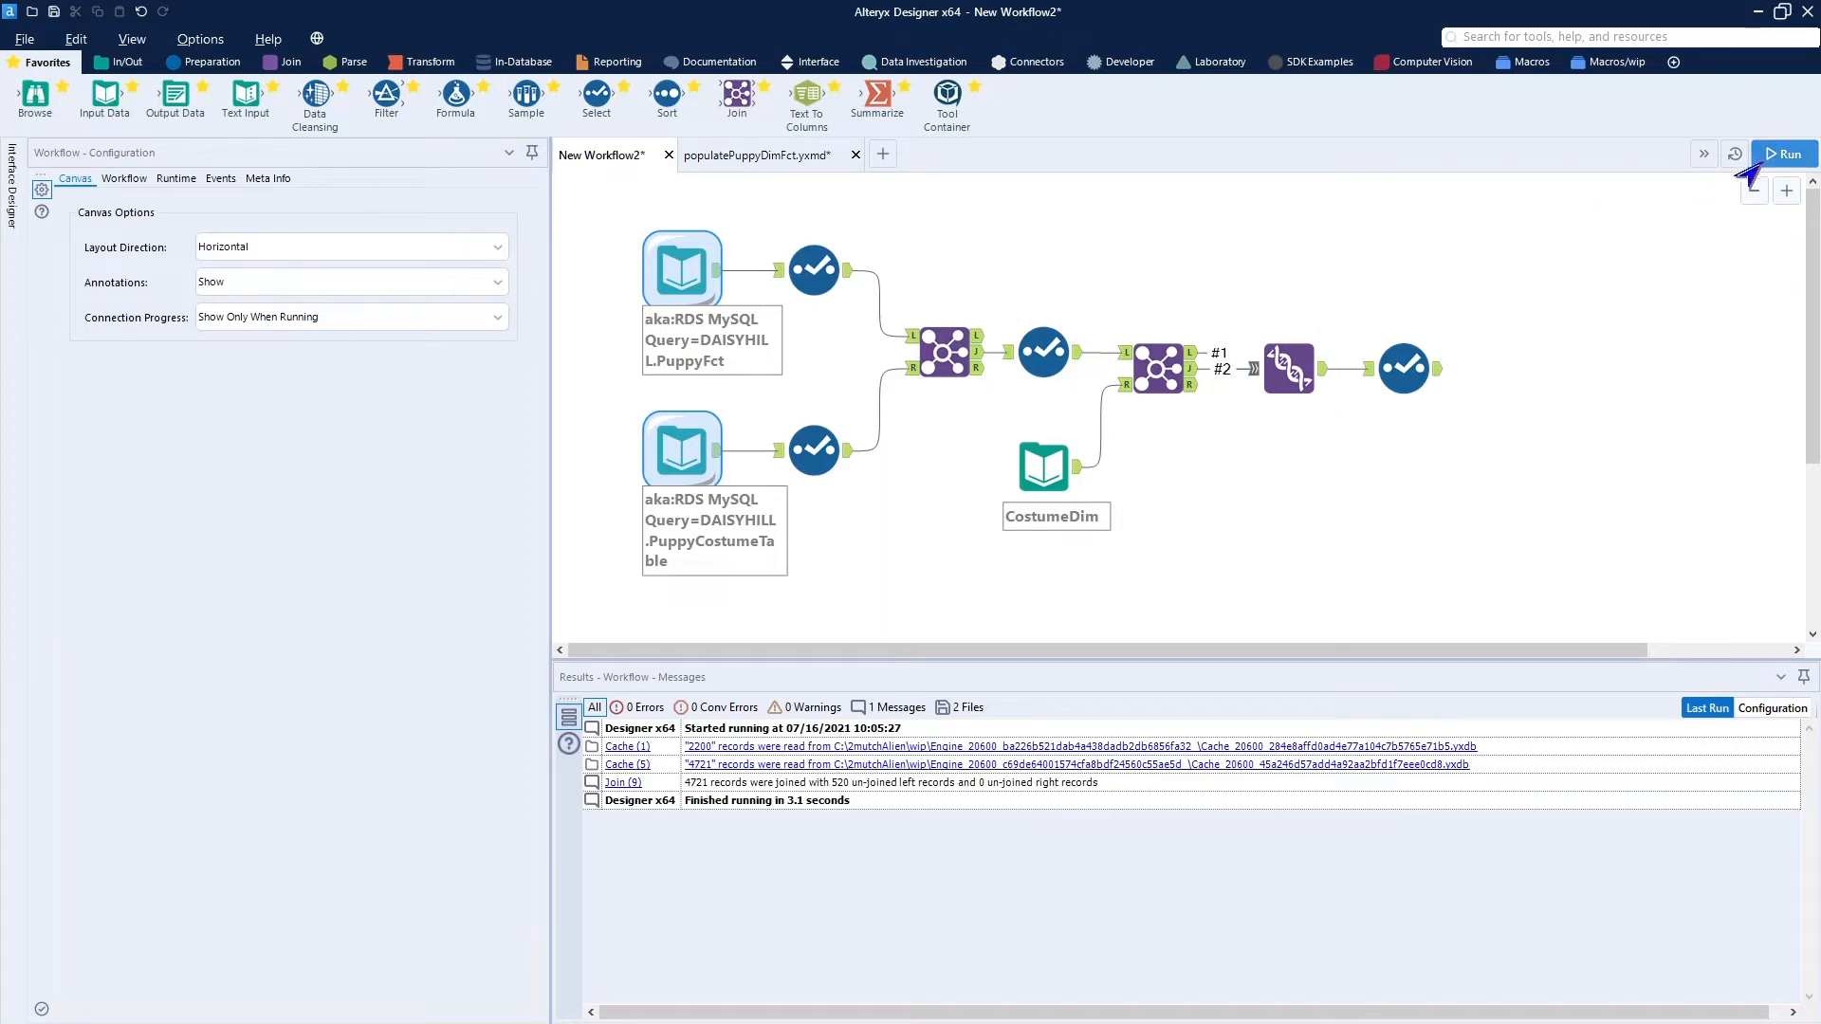
Run the workflow and look through the costumeWID values in the final Select tool's output records.
{"action": "left_click", "coordinate": [1781, 153]}
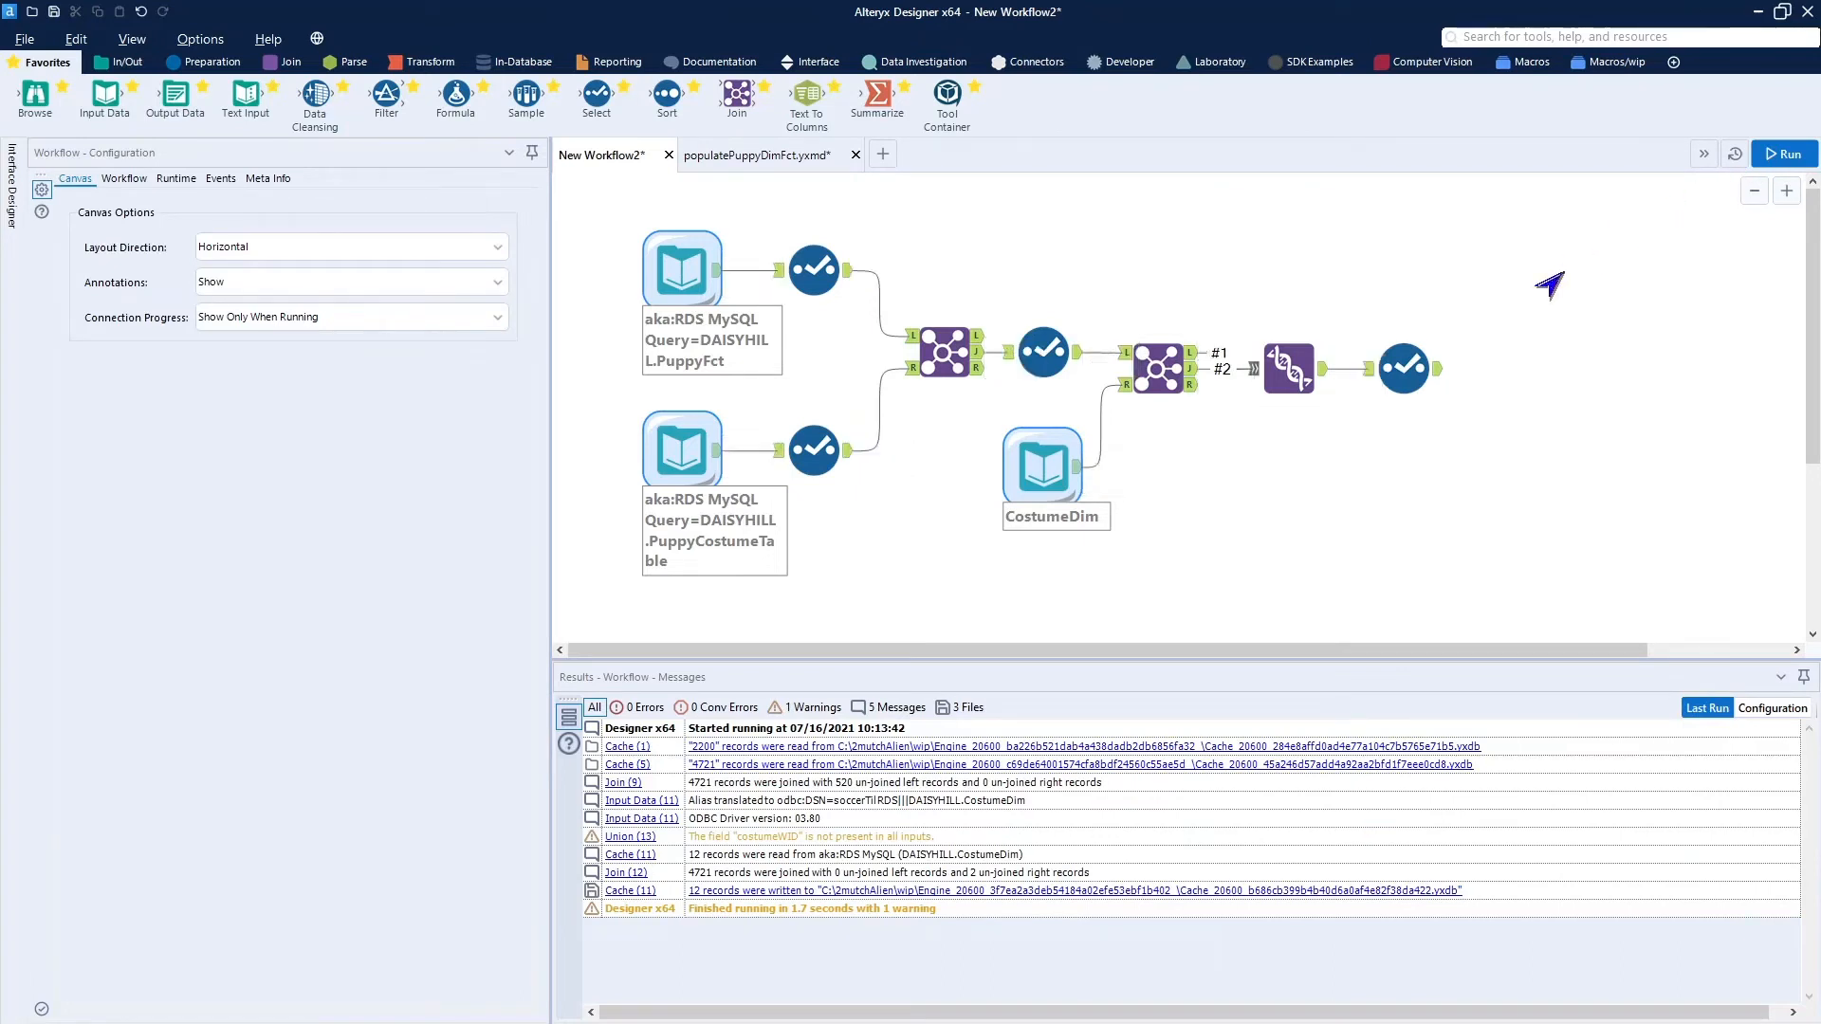
{"action": "left_click", "coordinate": [1439, 378]}
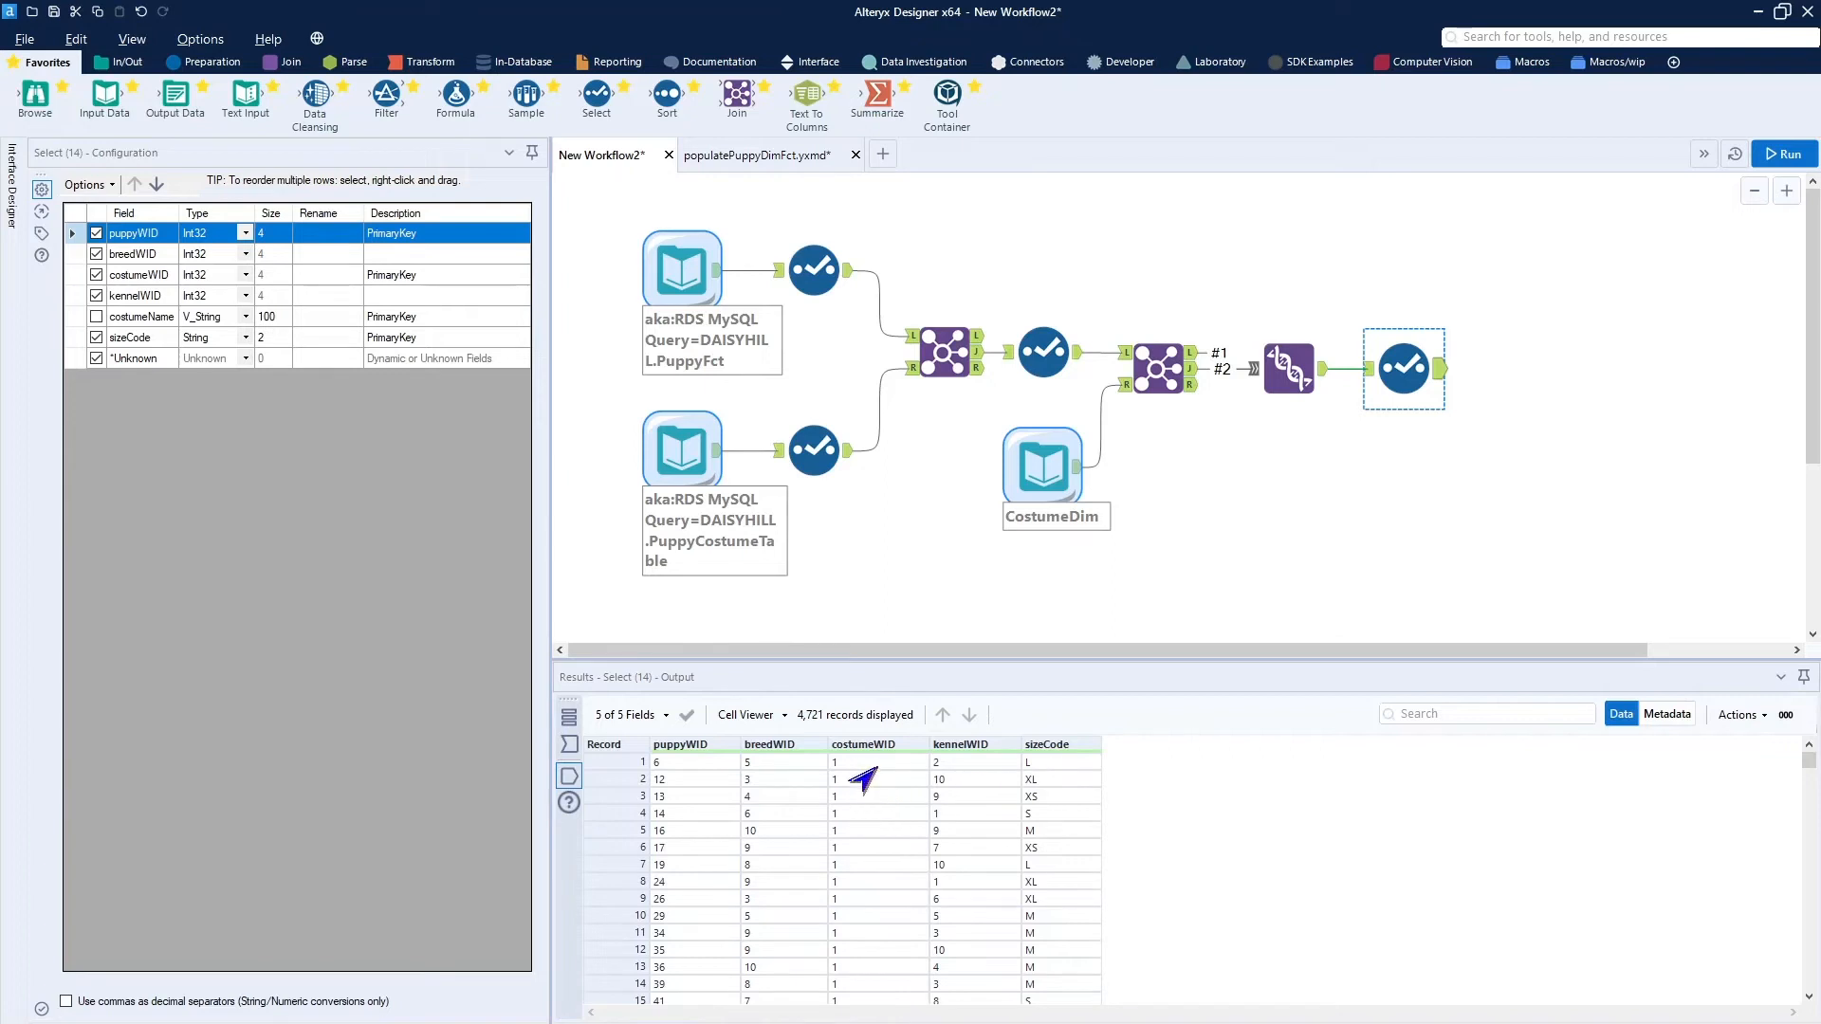
{"action": "scroll", "coordinate": [889, 817], "scroll_direction": "down", "scroll_amount": 10}
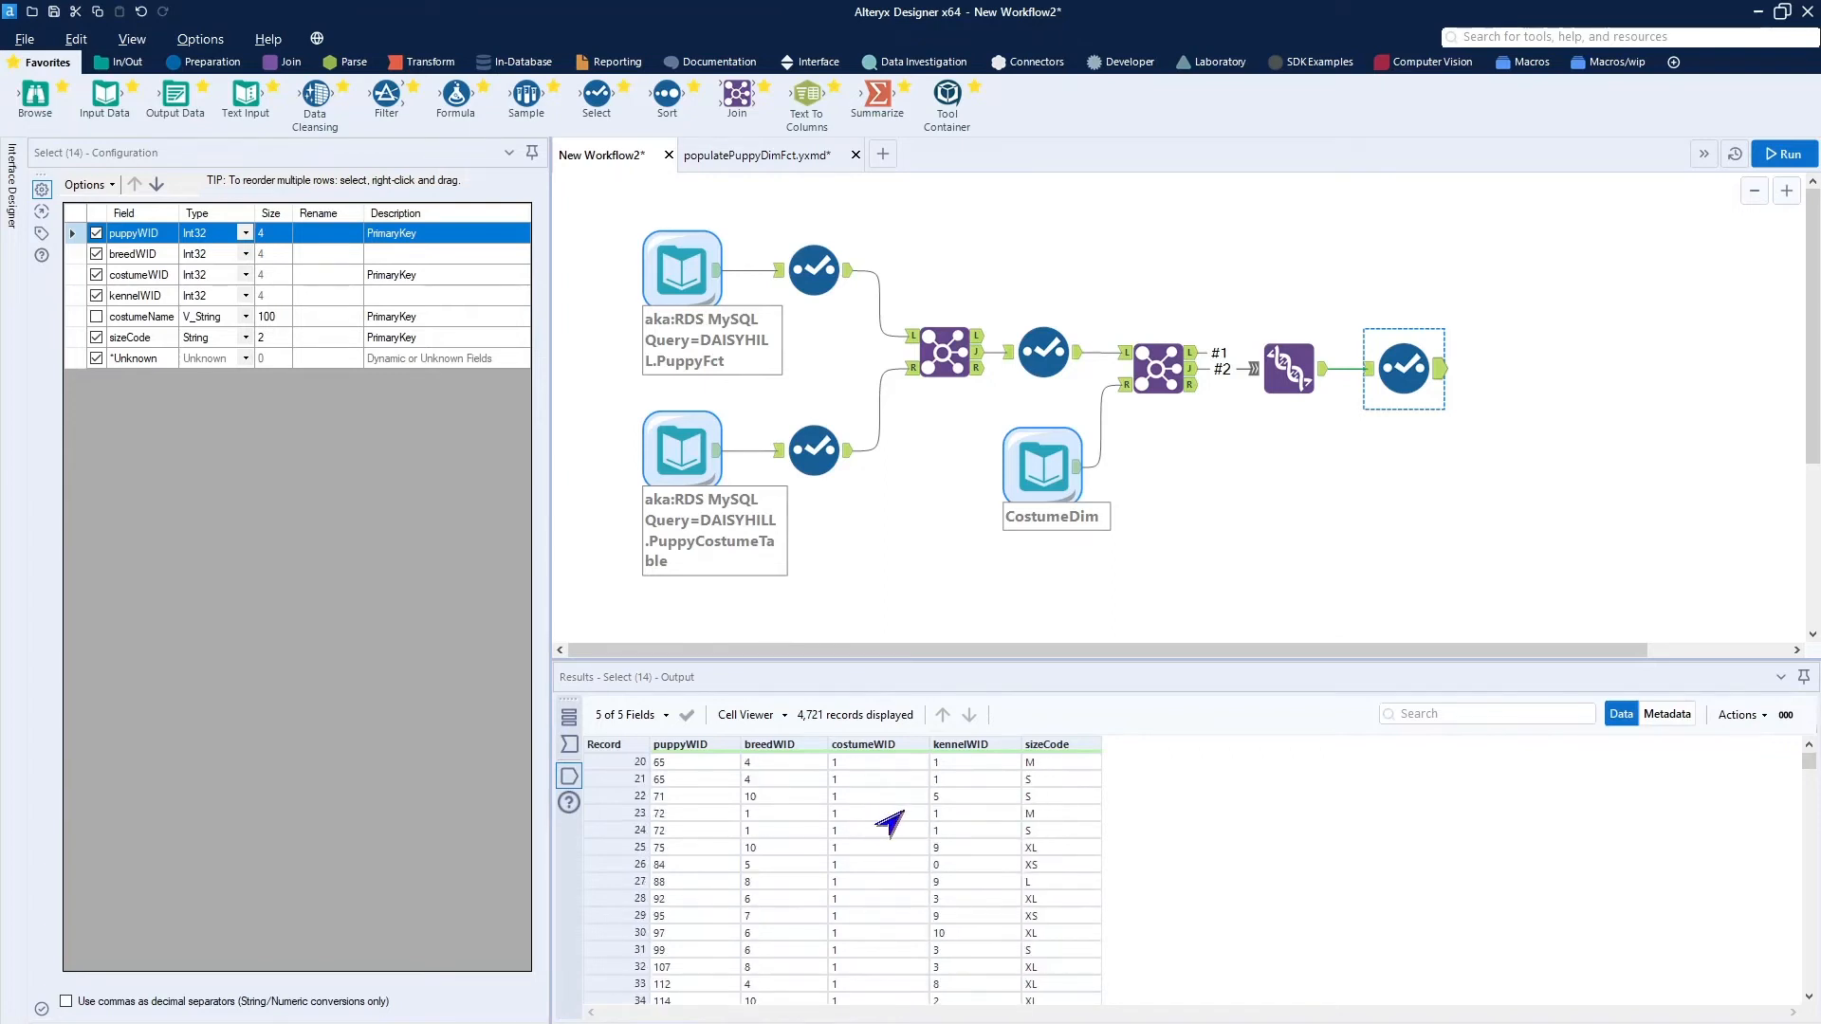
{"action": "scroll", "coordinate": [889, 818], "scroll_direction": "down", "scroll_amount": 3}
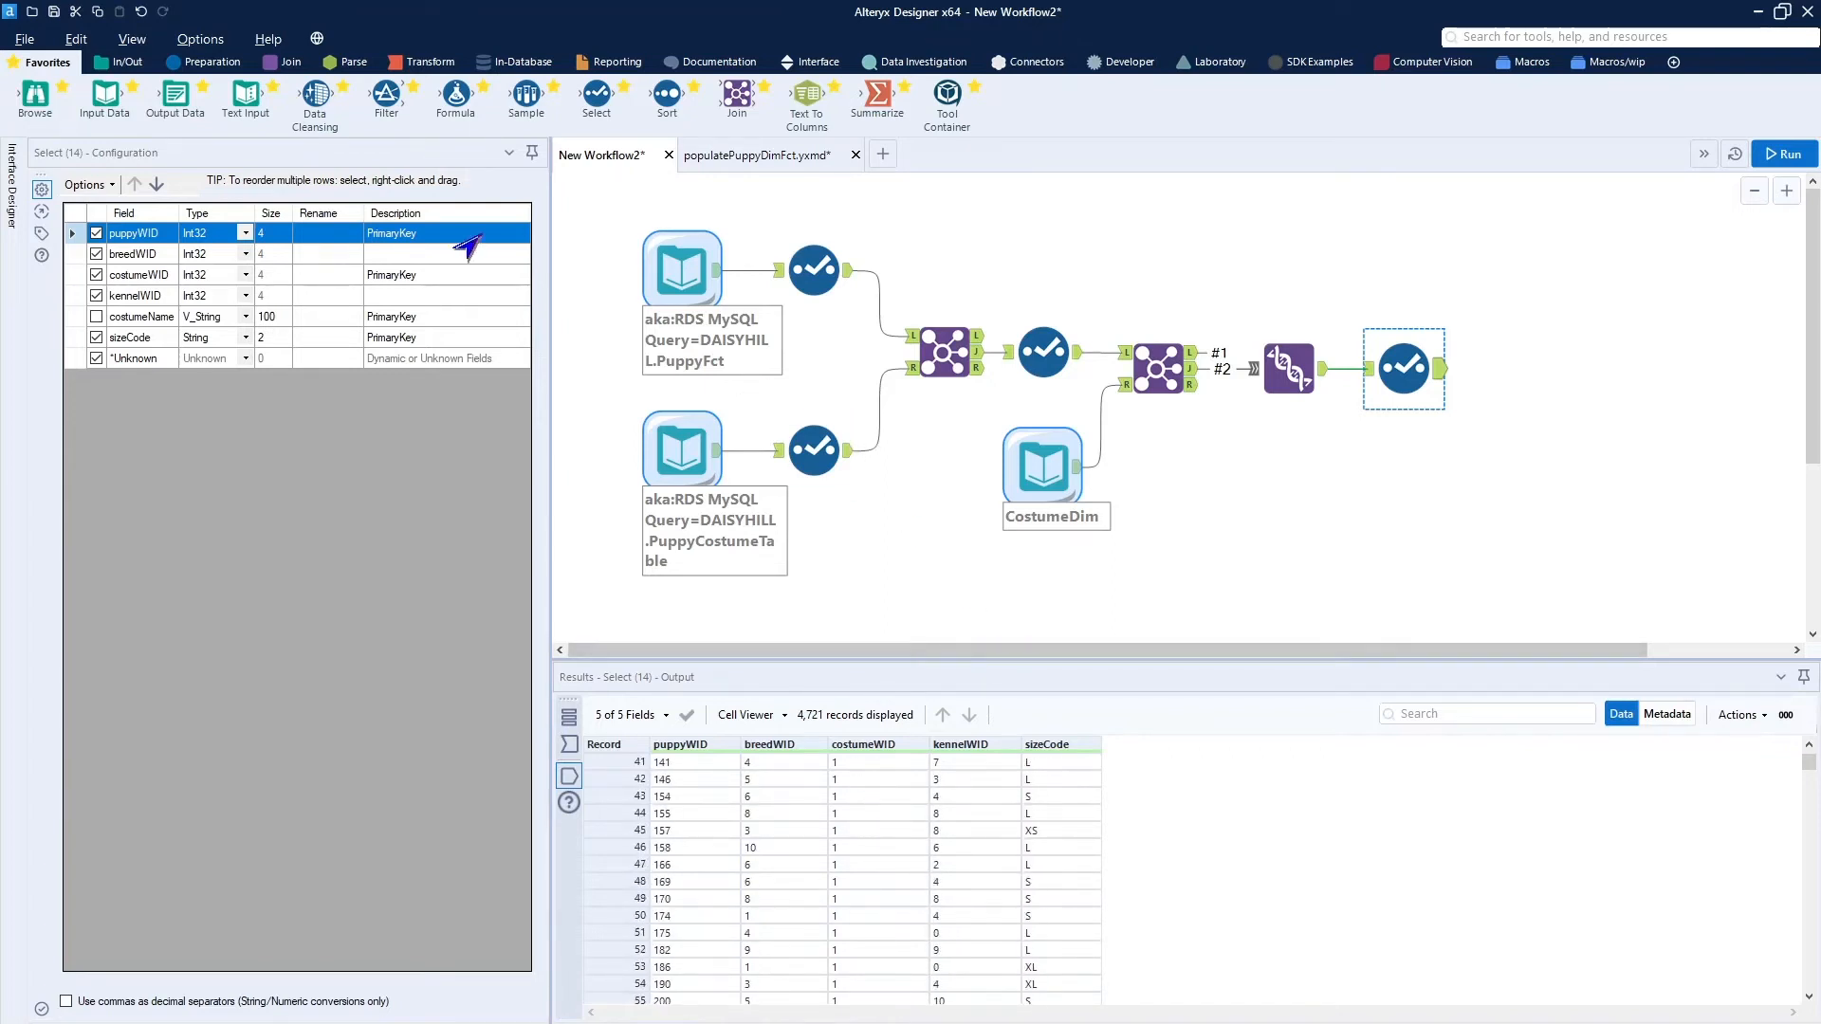
Add a Browse tool after the final Select, run the workflow and examine the costumeWID column's profile.
{"action": "left_click_drag", "start_coordinate": [34, 94], "coordinate": [1517, 370]}
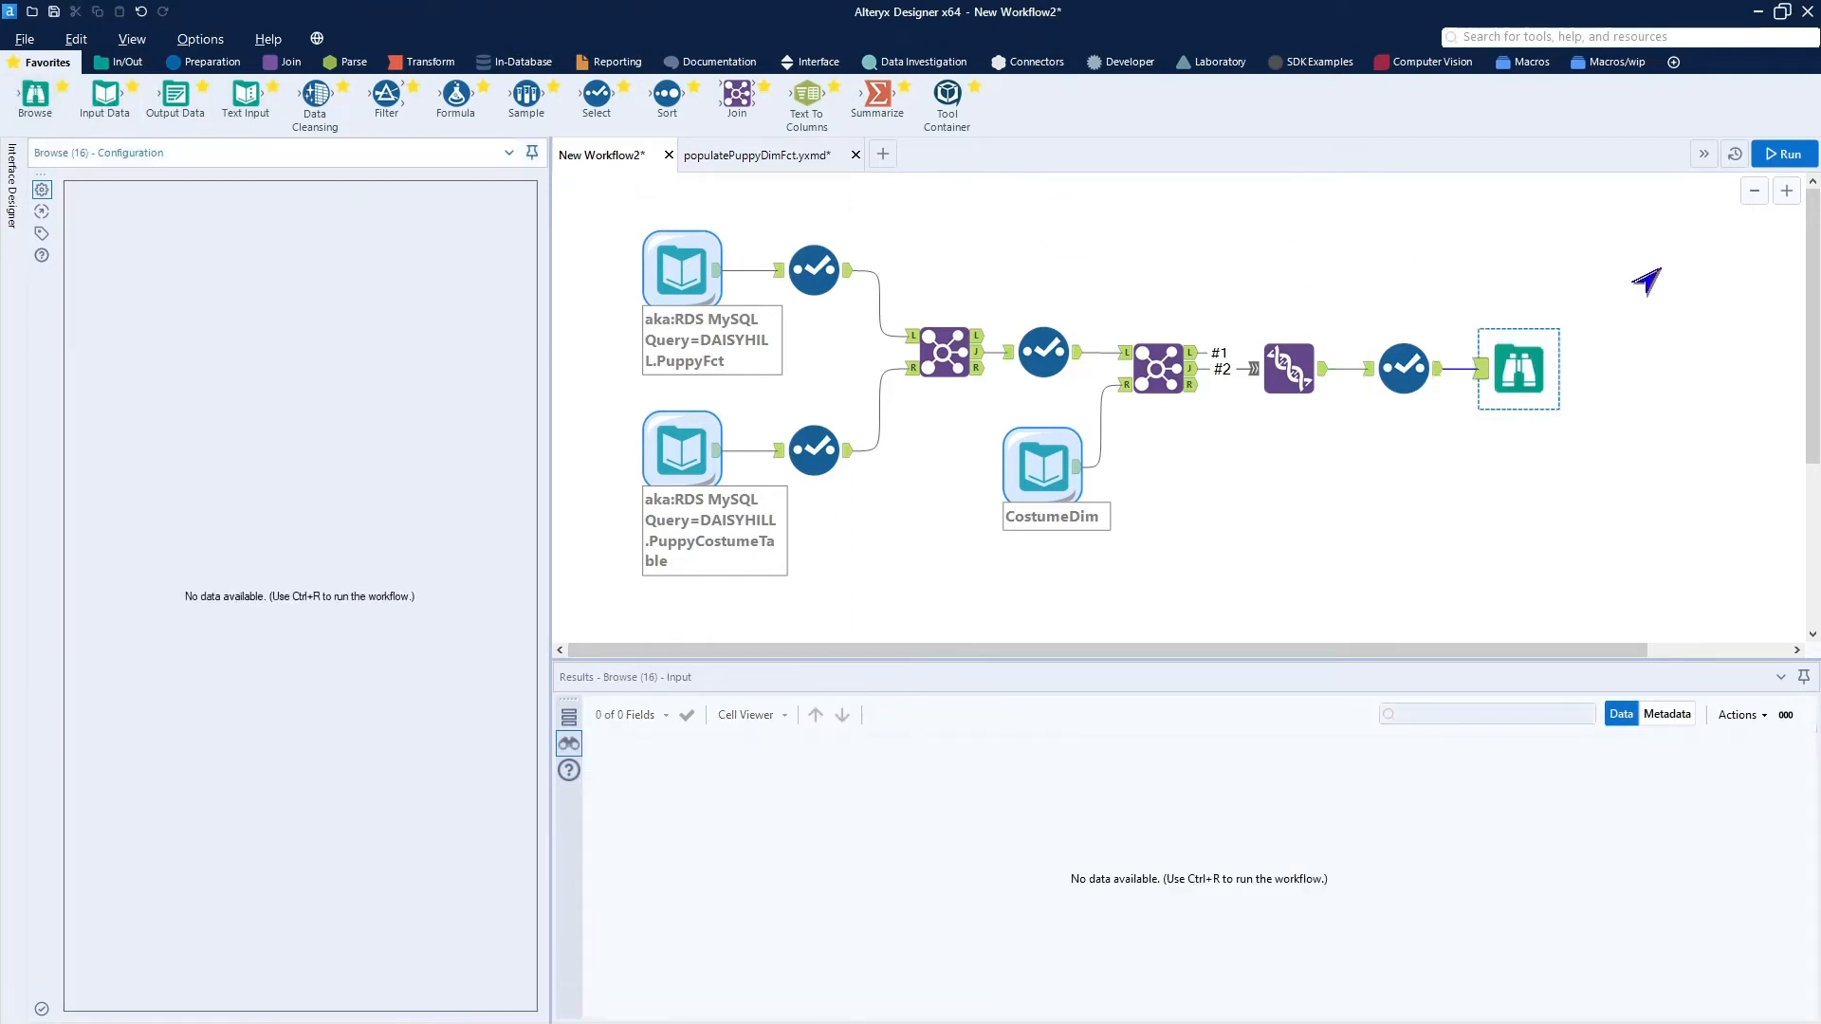
{"action": "left_click", "coordinate": [1779, 153]}
{"action": "left_click", "coordinate": [1519, 370]}
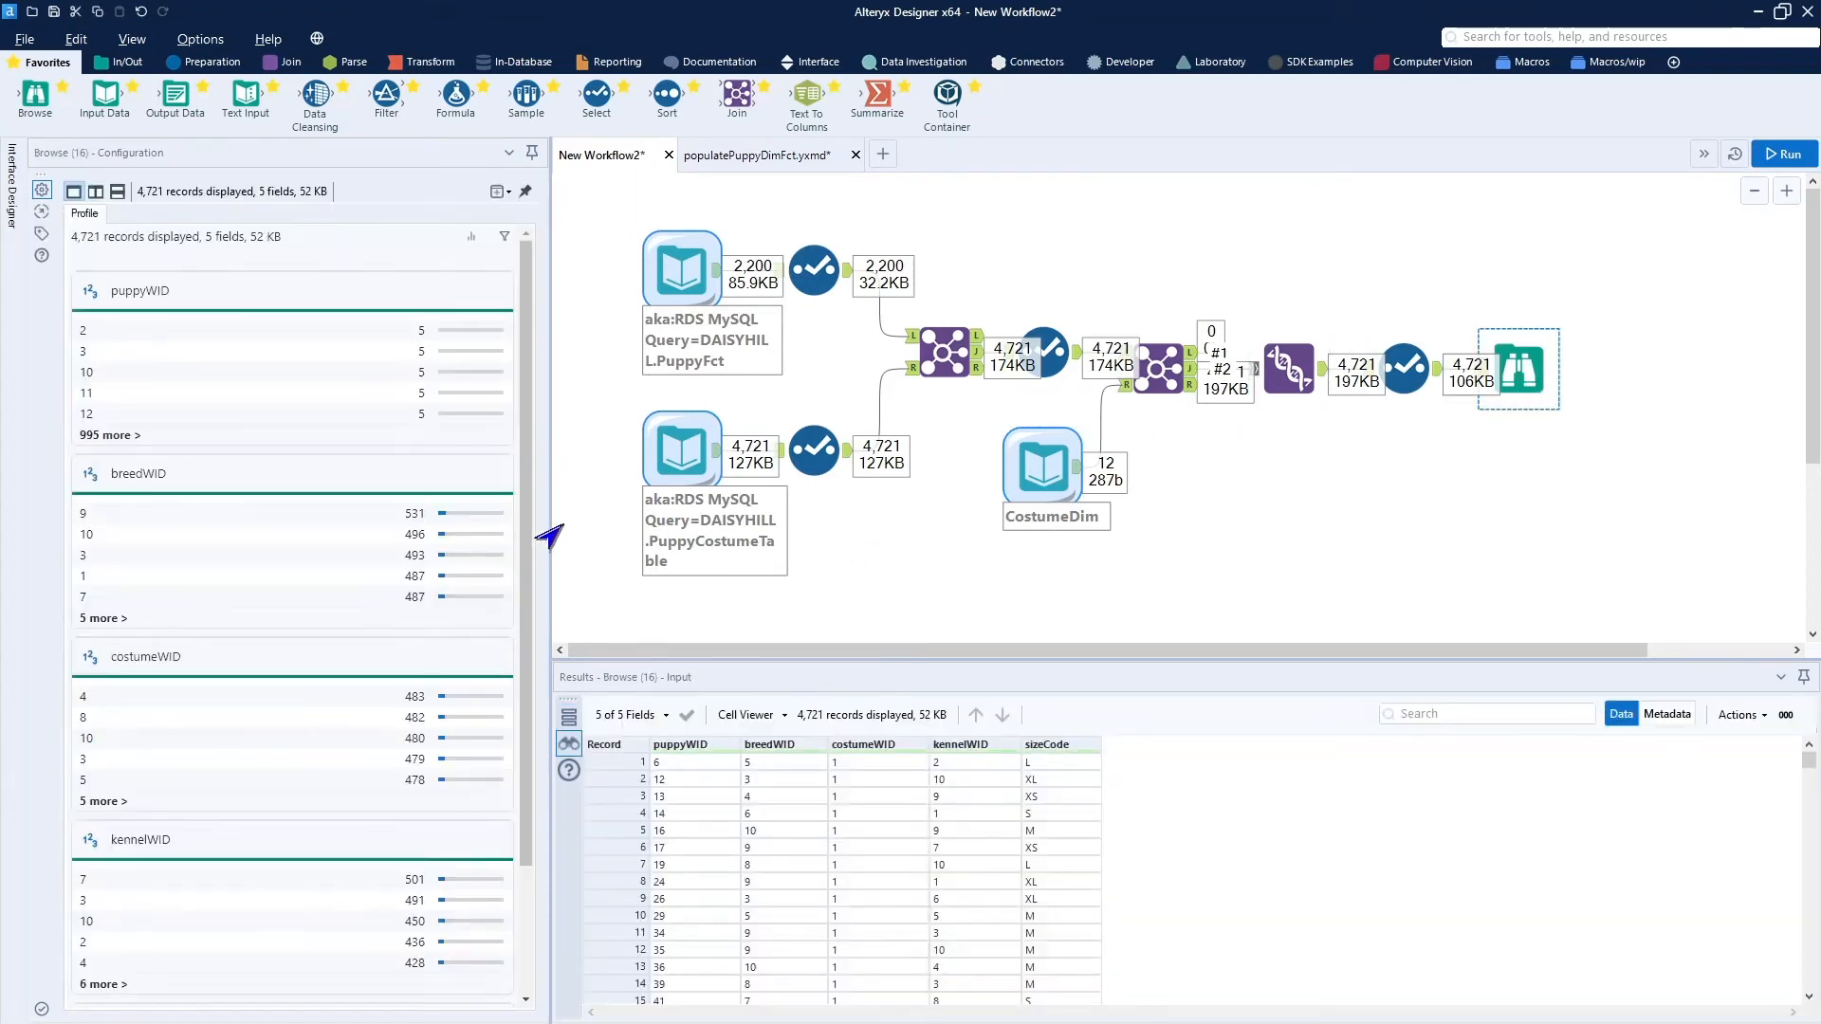
{"action": "left_click", "coordinate": [236, 768]}
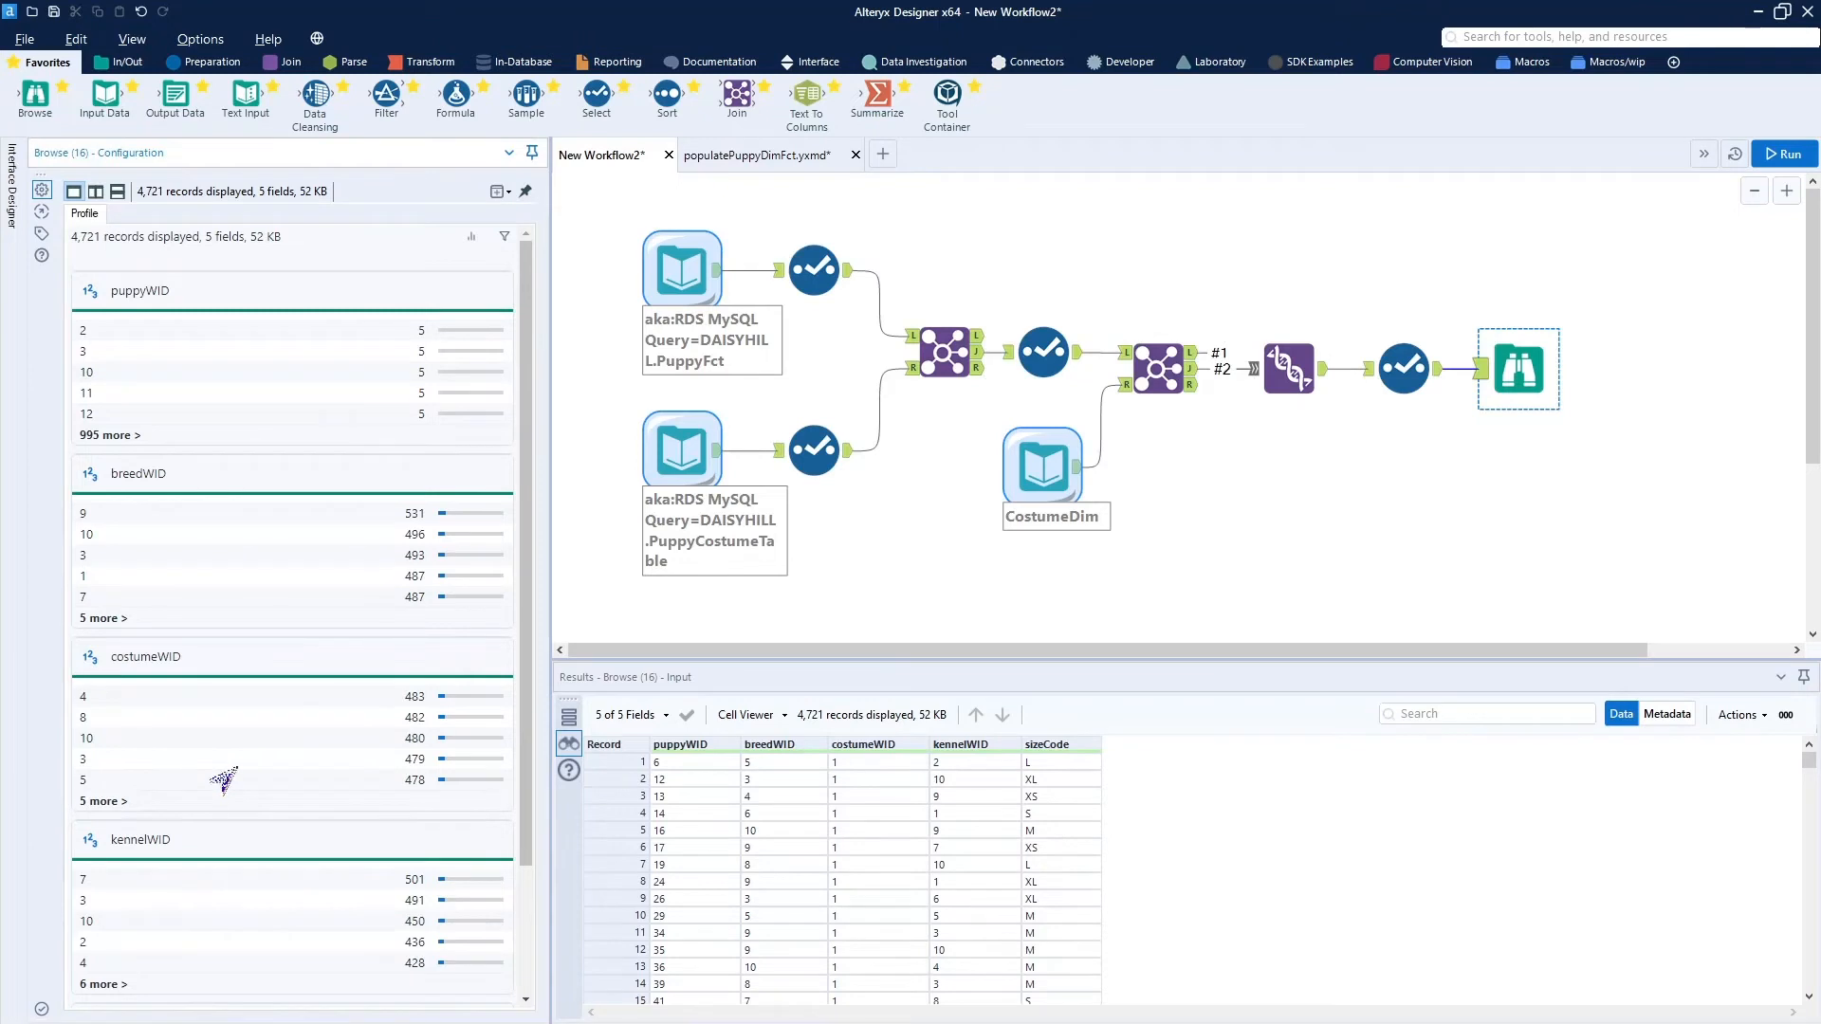
{"action": "left_click", "coordinate": [864, 763]}
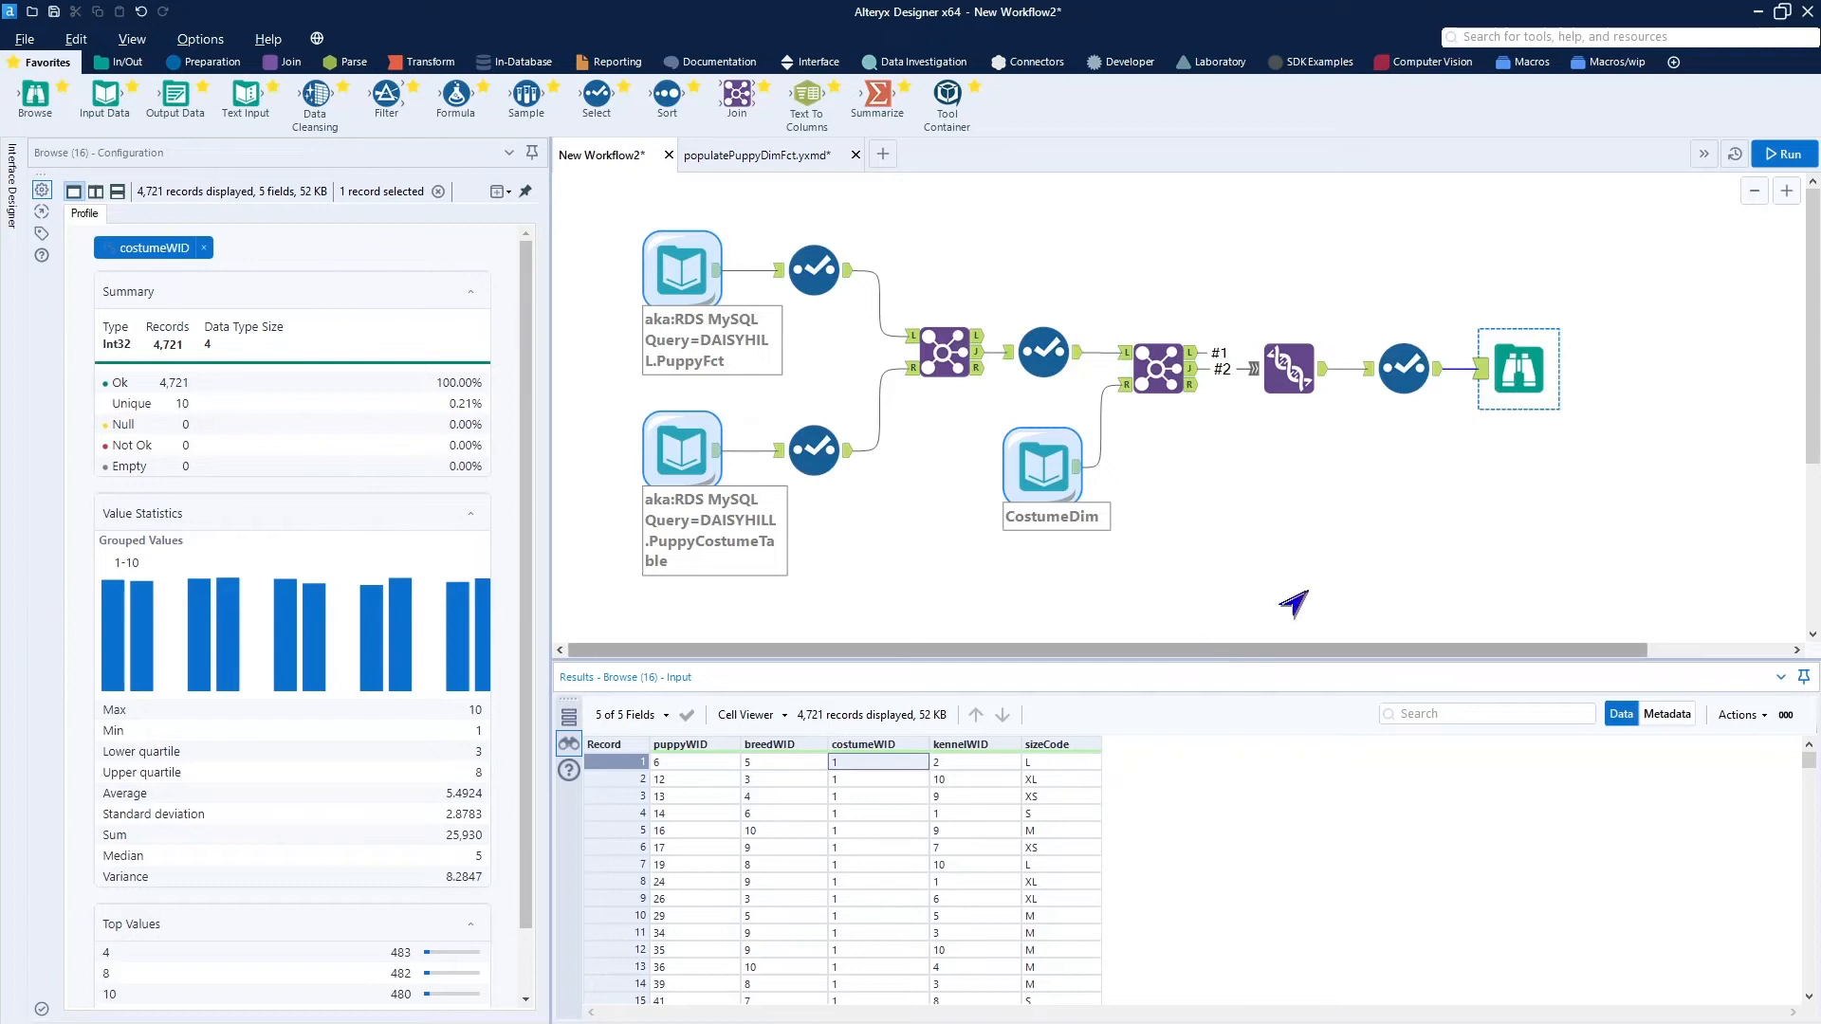
Insert a Formula tool between the final Select and the Browse, and check the lookup Join's left output for unmatched records.
{"action": "left_click_drag", "start_coordinate": [1523, 370], "coordinate": [1638, 365]}
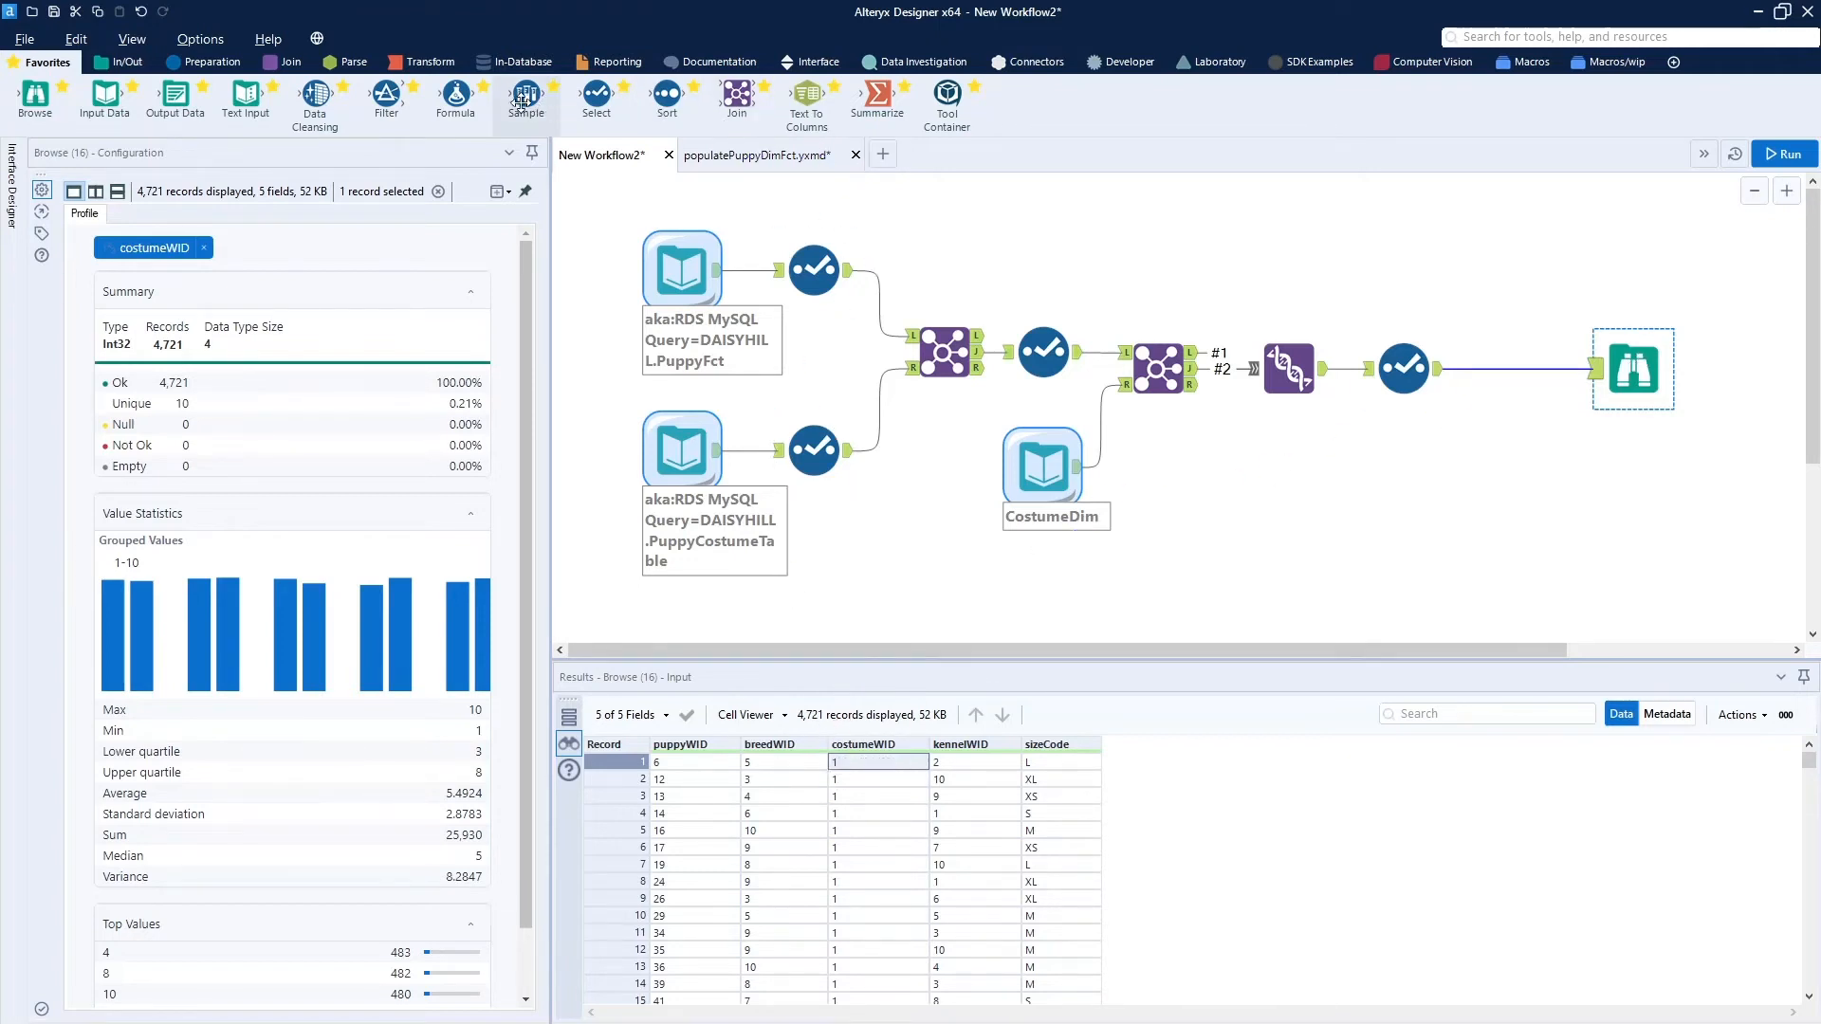
{"action": "left_click_drag", "start_coordinate": [454, 99], "coordinate": [1518, 372]}
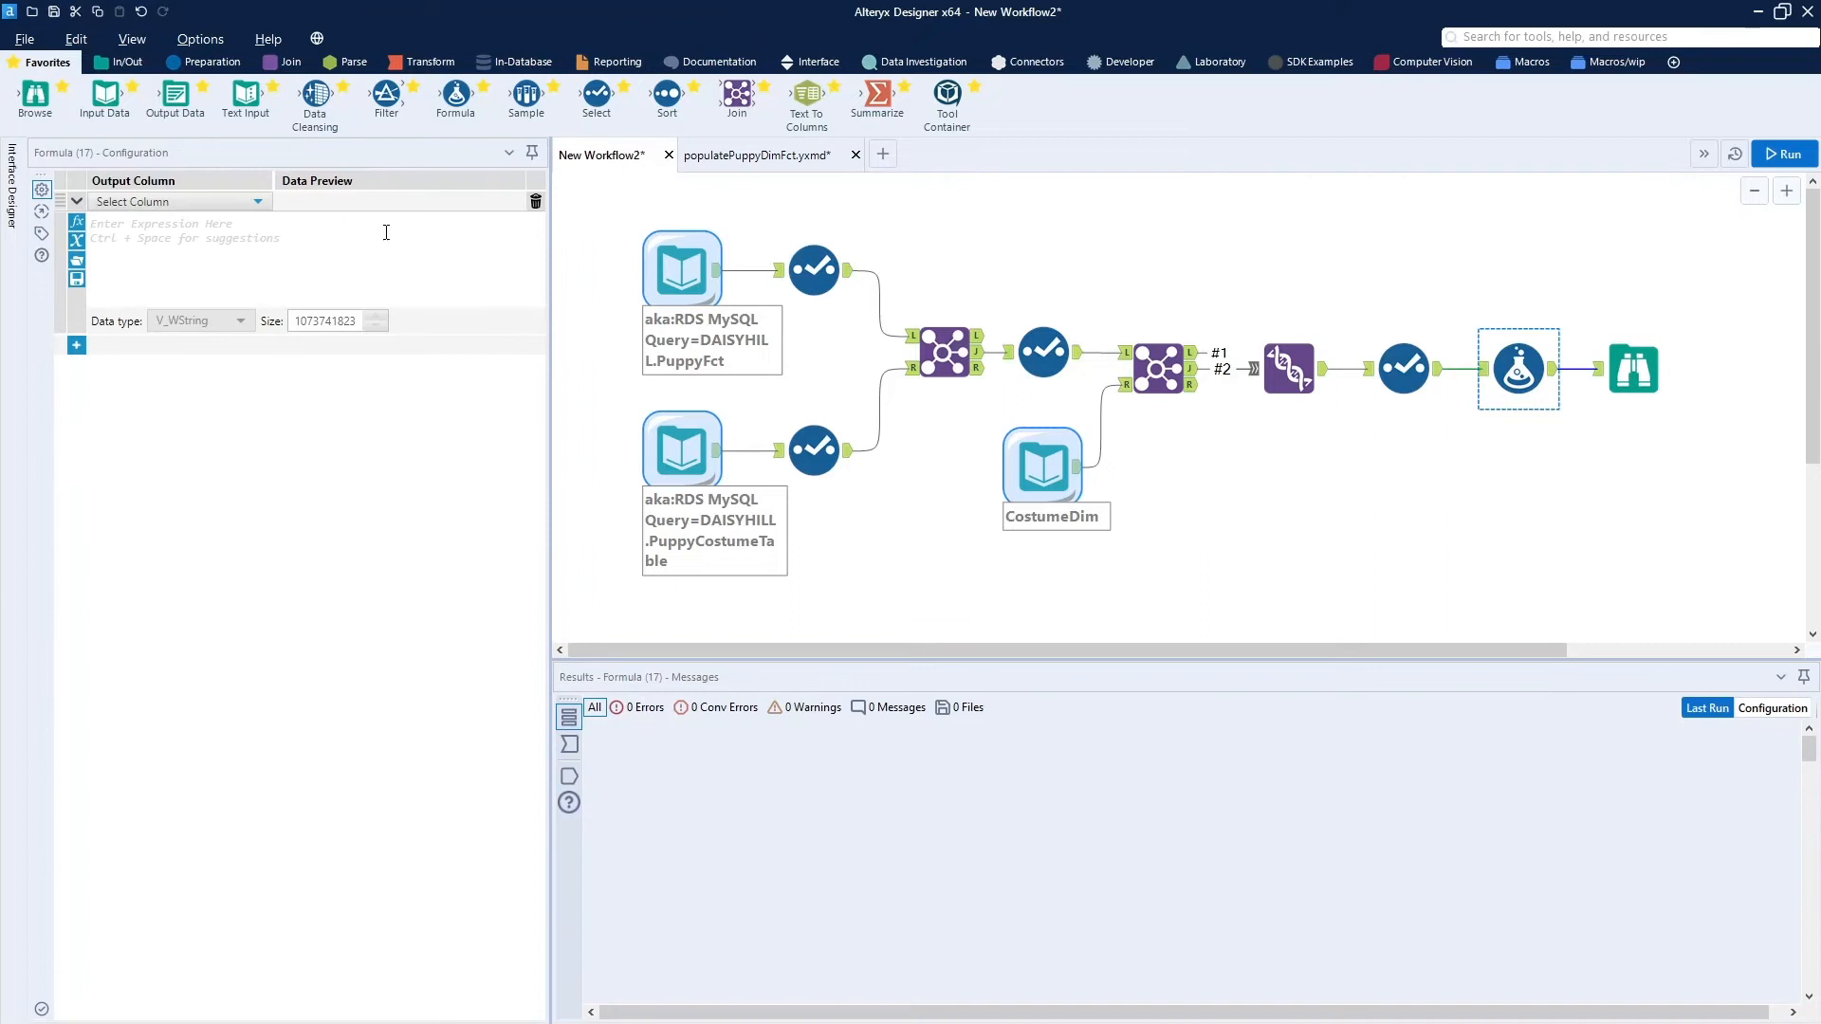
{"action": "left_click", "coordinate": [256, 202]}
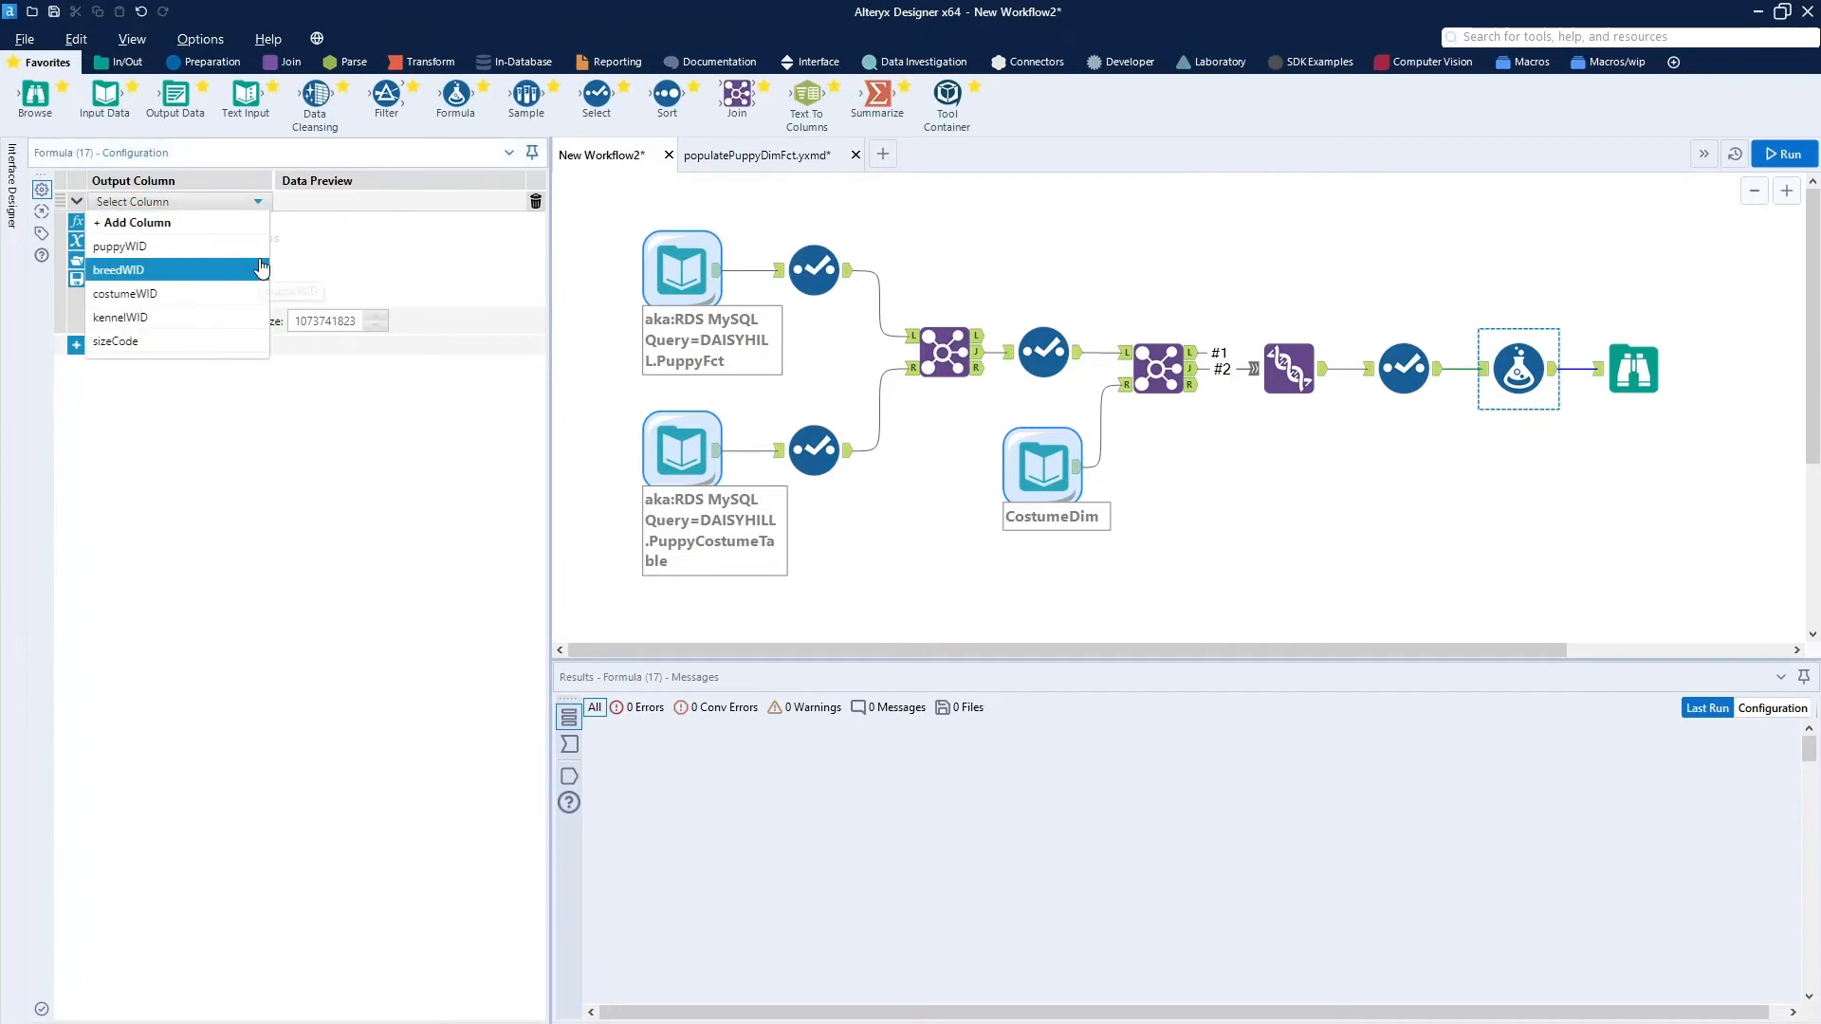
{"action": "left_click", "coordinate": [1193, 360]}
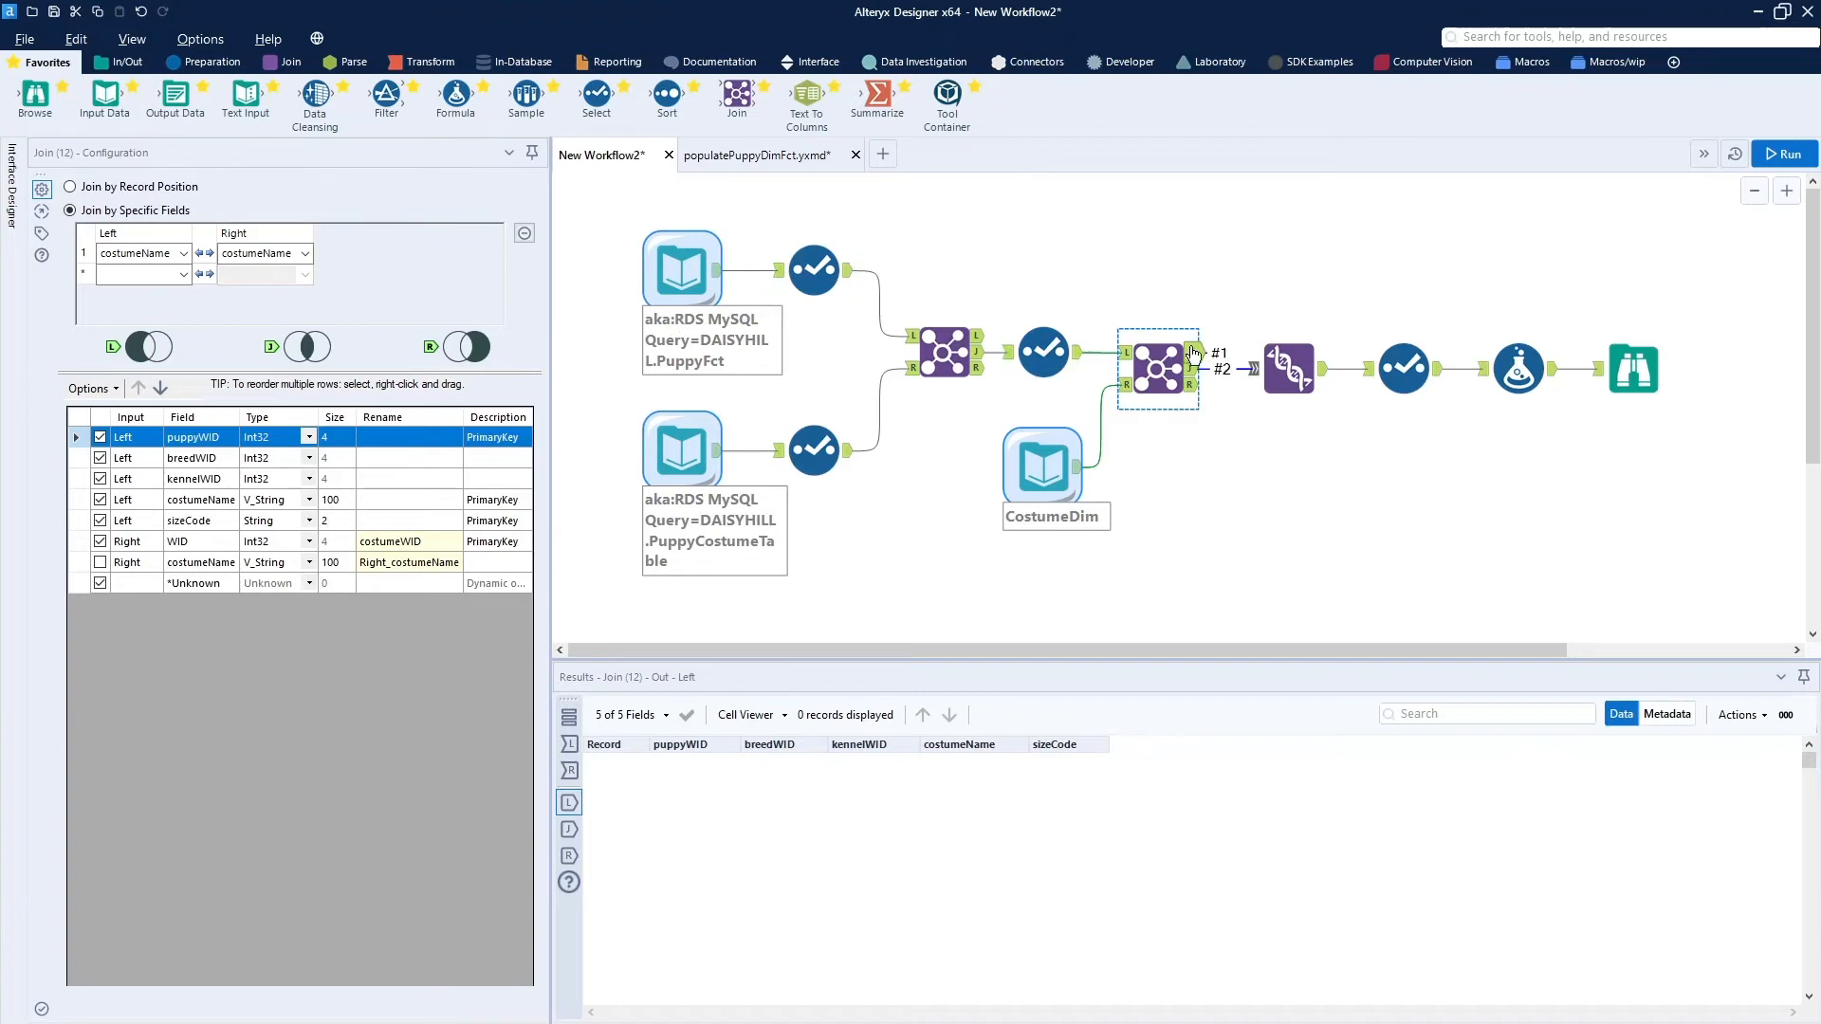
In the Formula tool, choose costumeWID as the output column and paste the expression IIF(isNull([_CurrentField_]),-1,[_CurrentField_]).
{"action": "left_click", "coordinate": [1519, 370]}
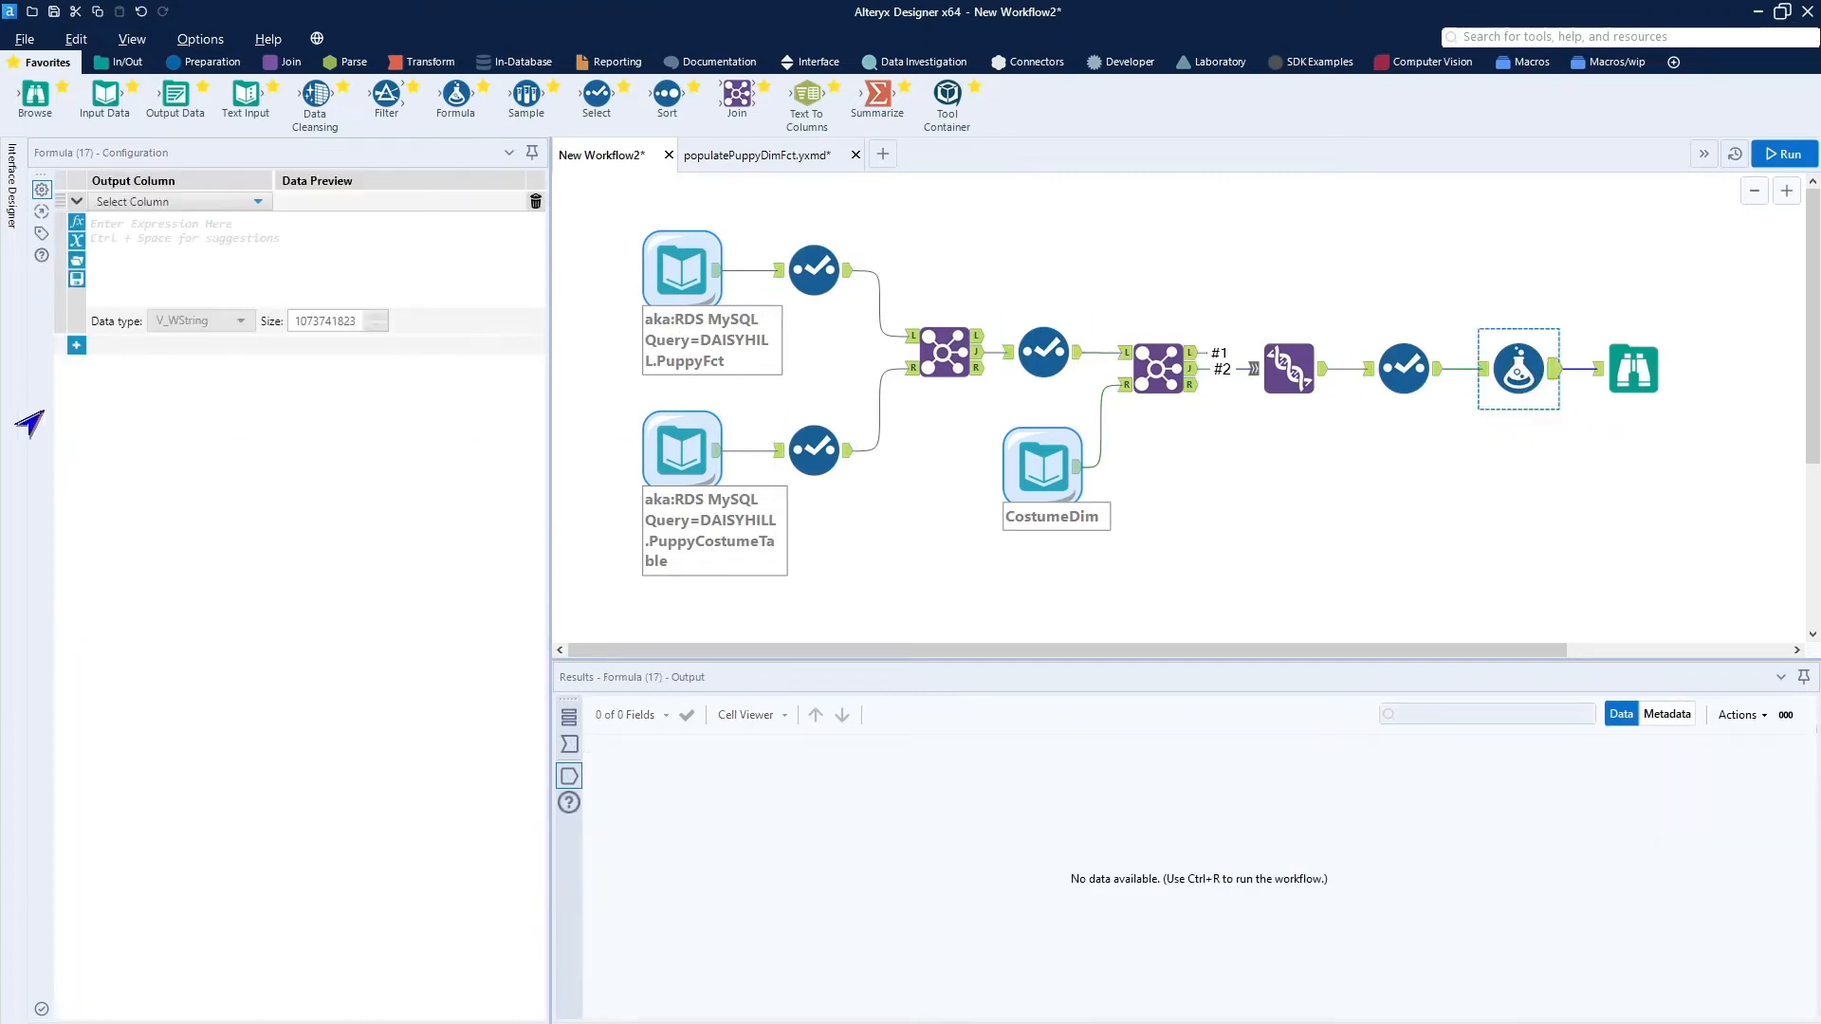
{"action": "left_click", "coordinate": [178, 203]}
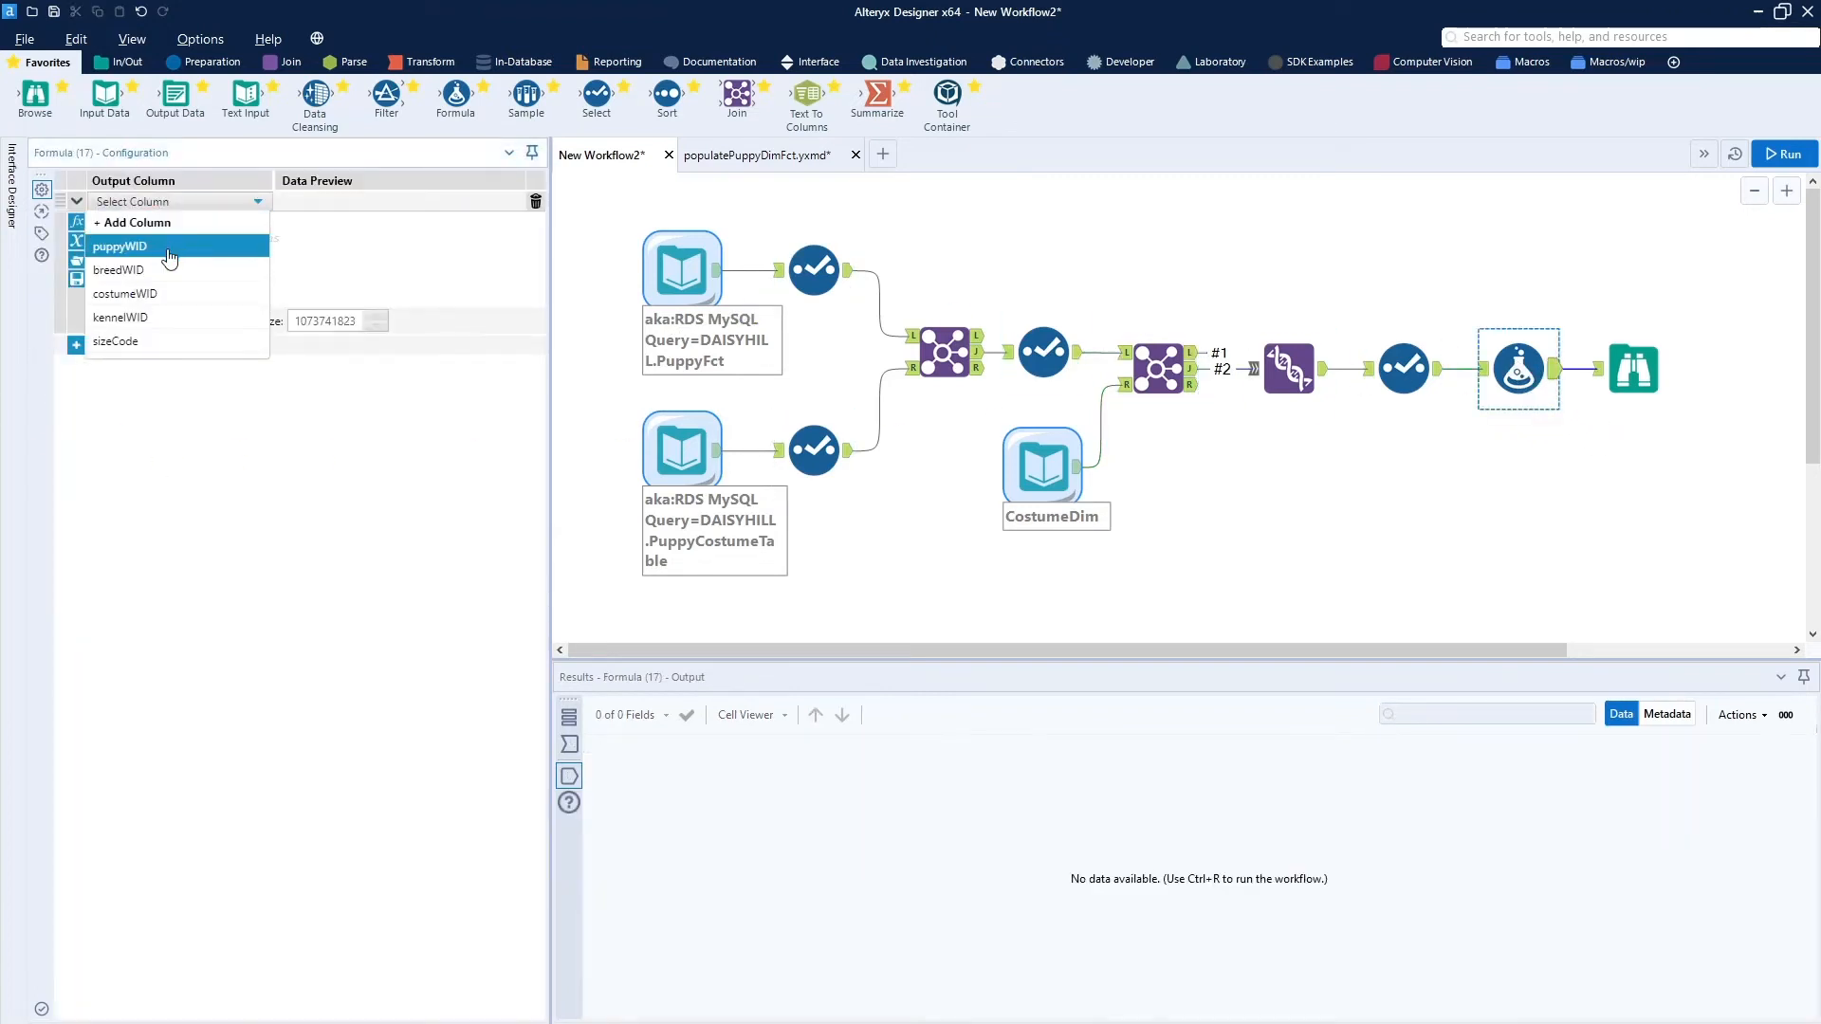
{"action": "left_click", "coordinate": [186, 301]}
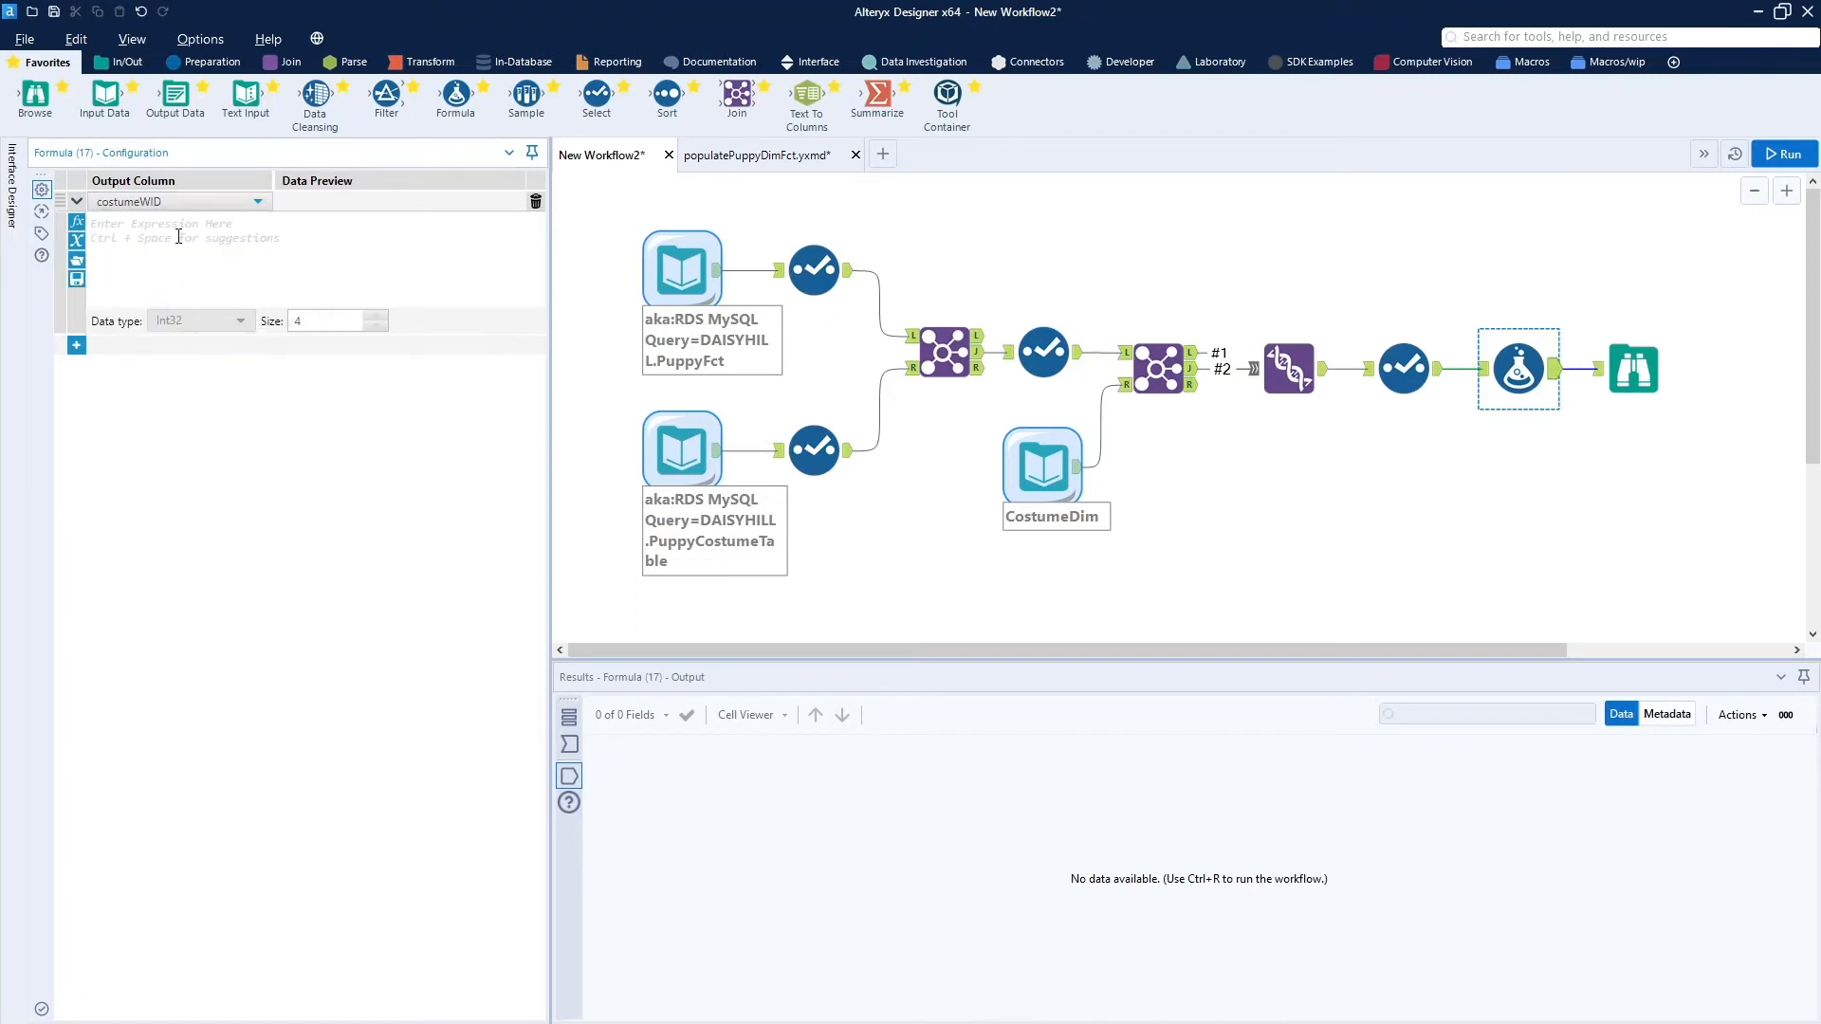
{"action": "left_click", "coordinate": [178, 234]}
{"action": "key", "text": "ctrl+v"}
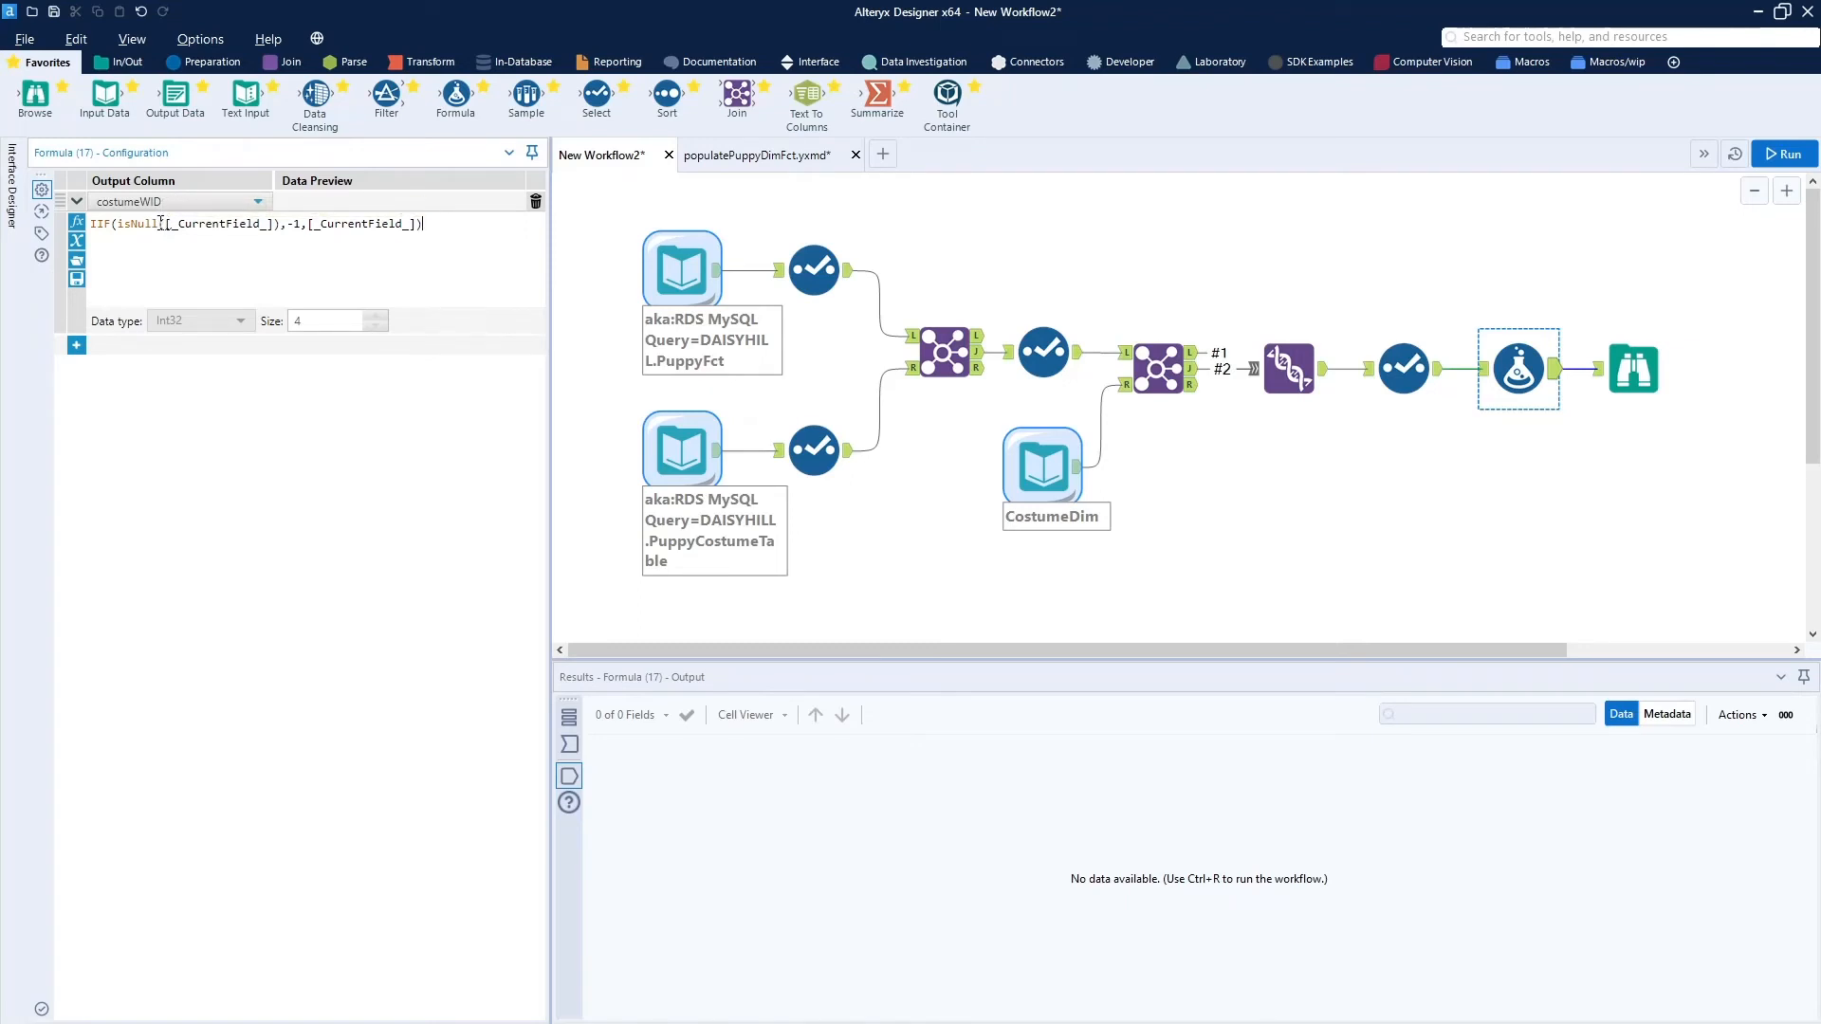
Replace [_CurrentField_] in the last argument of the IIF expression with [costumeWID].
{"action": "key", "text": "BackSpace"}
{"action": "key", "text": "BackSpace"}
{"action": "key", "text": "BackSpace"}
{"action": "key", "text": "BackSpace"}
{"action": "key", "text": "BackSpace"}
{"action": "key", "text": "BackSpace"}
{"action": "key", "text": "BackSpace"}
{"action": "key", "text": "BackSpace"}
{"action": "key", "text": "BackSpace"}
{"action": "key", "text": "BackSpace"}
{"action": "key", "text": "BackSpace"}
{"action": "key", "text": "BackSpace"}
{"action": "key", "text": "BackSpace"}
{"action": "type", "text": "["}
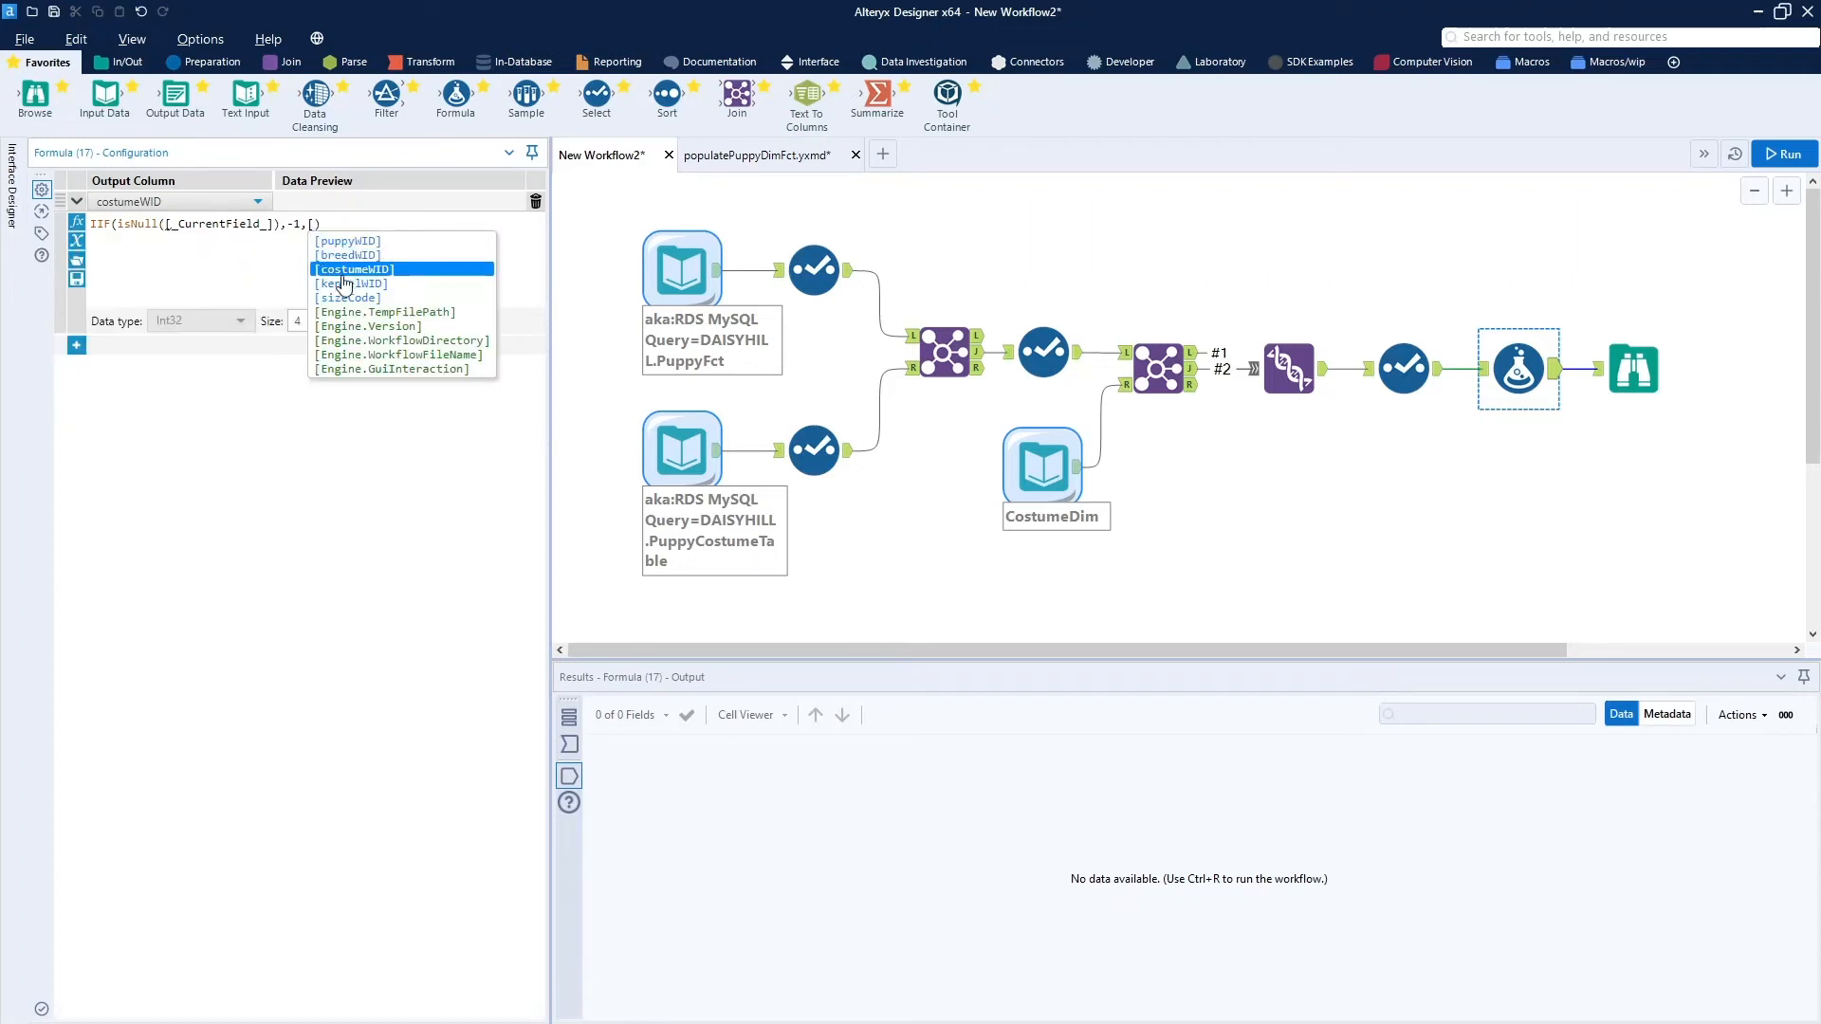
{"action": "left_click", "coordinate": [338, 274]}
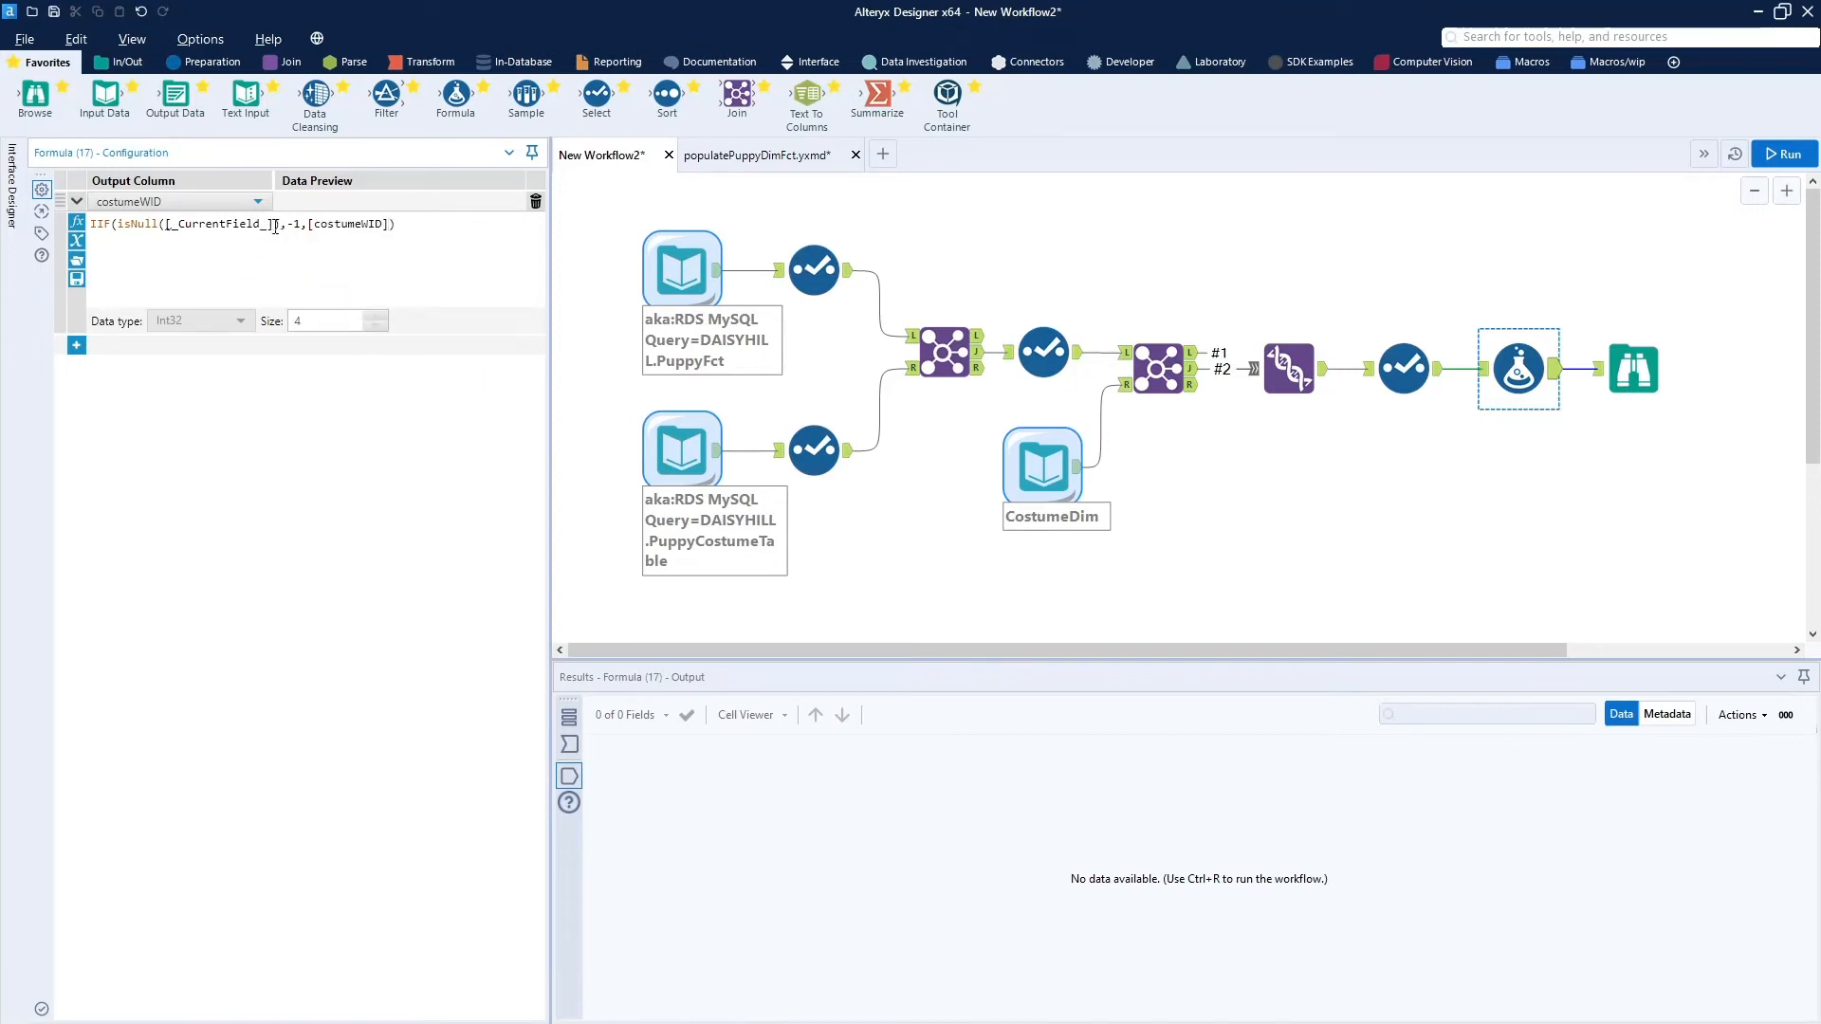
Replace [_CurrentField_] inside isNull with [costumeWID] and run the workflow.
{"action": "key", "text": "BackSpace"}
{"action": "key", "text": "BackSpace"}
{"action": "key", "text": "BackSpace"}
{"action": "key", "text": "BackSpace"}
{"action": "key", "text": "BackSpace"}
{"action": "key", "text": "BackSpace"}
{"action": "key", "text": "BackSpace"}
{"action": "key", "text": "BackSpace"}
{"action": "key", "text": "BackSpace"}
{"action": "key", "text": "BackSpace"}
{"action": "key", "text": "BackSpace"}
{"action": "key", "text": "BackSpace"}
{"action": "key", "text": "BackSpace"}
{"action": "key", "text": "BackSpace"}
{"action": "key", "text": "BackSpace"}
{"action": "key", "text": "BackSpace"}
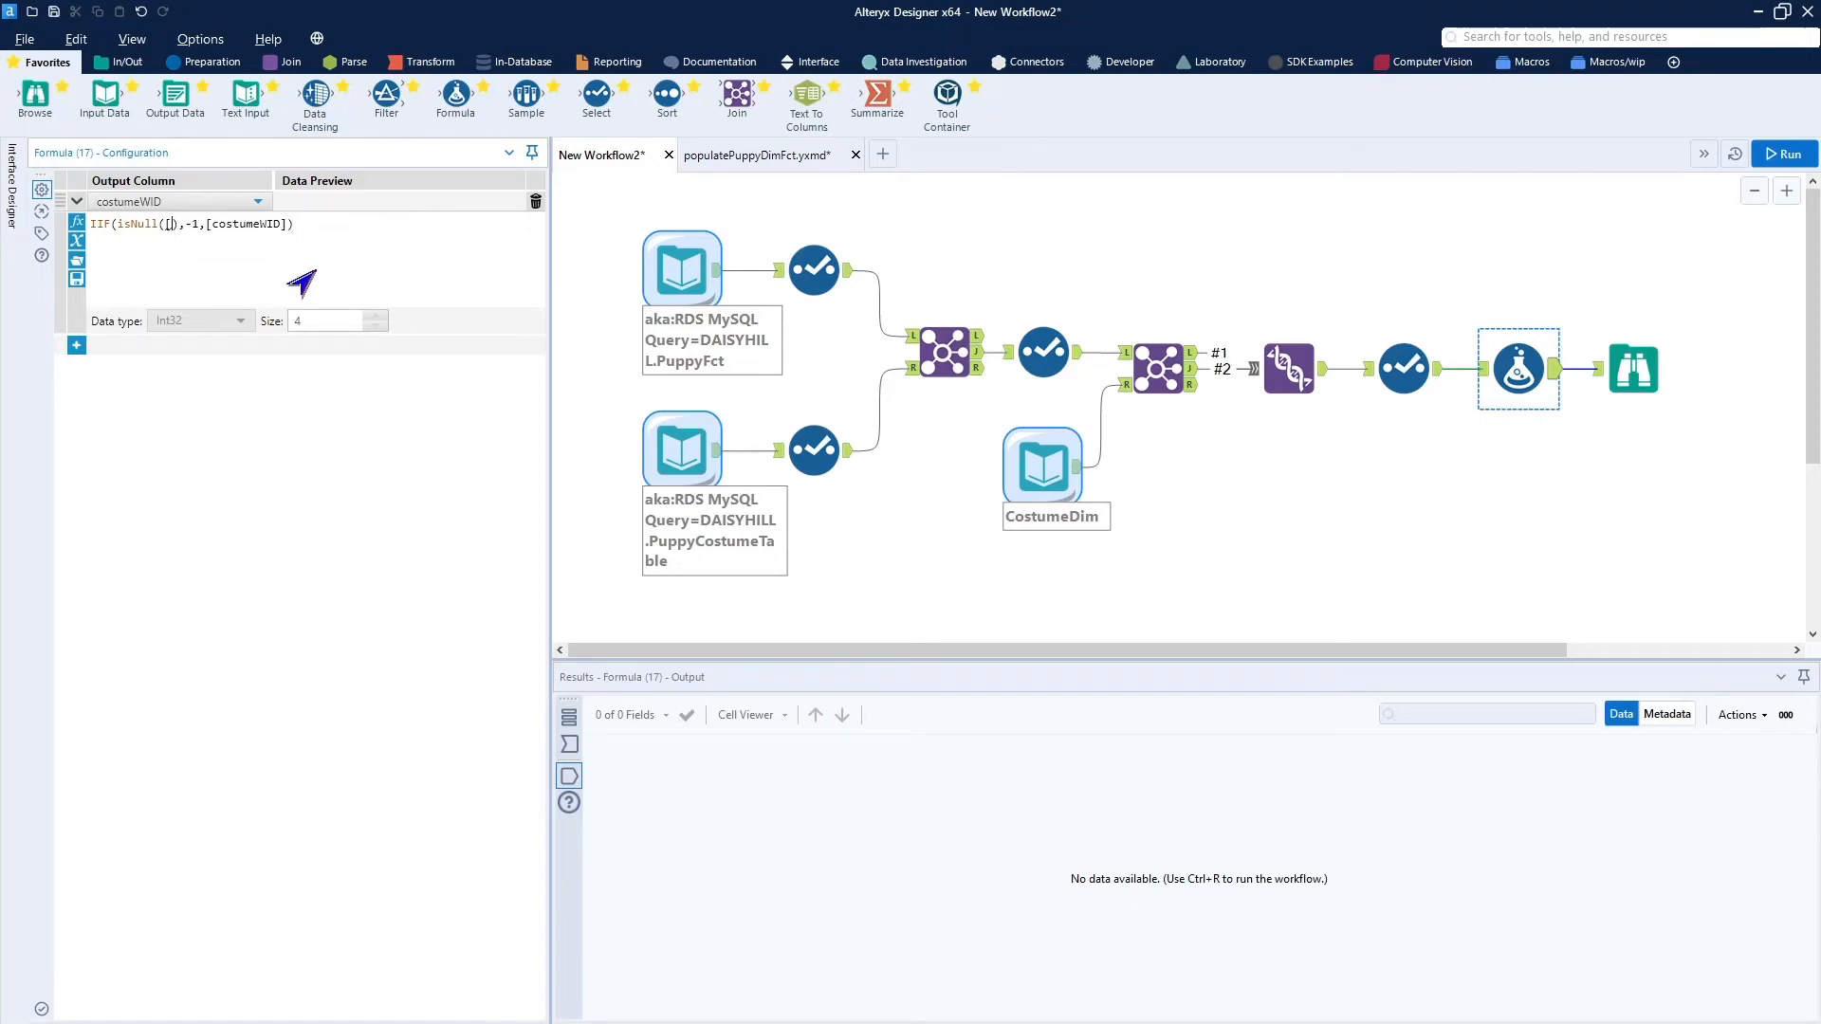
{"action": "type", "text": "["}
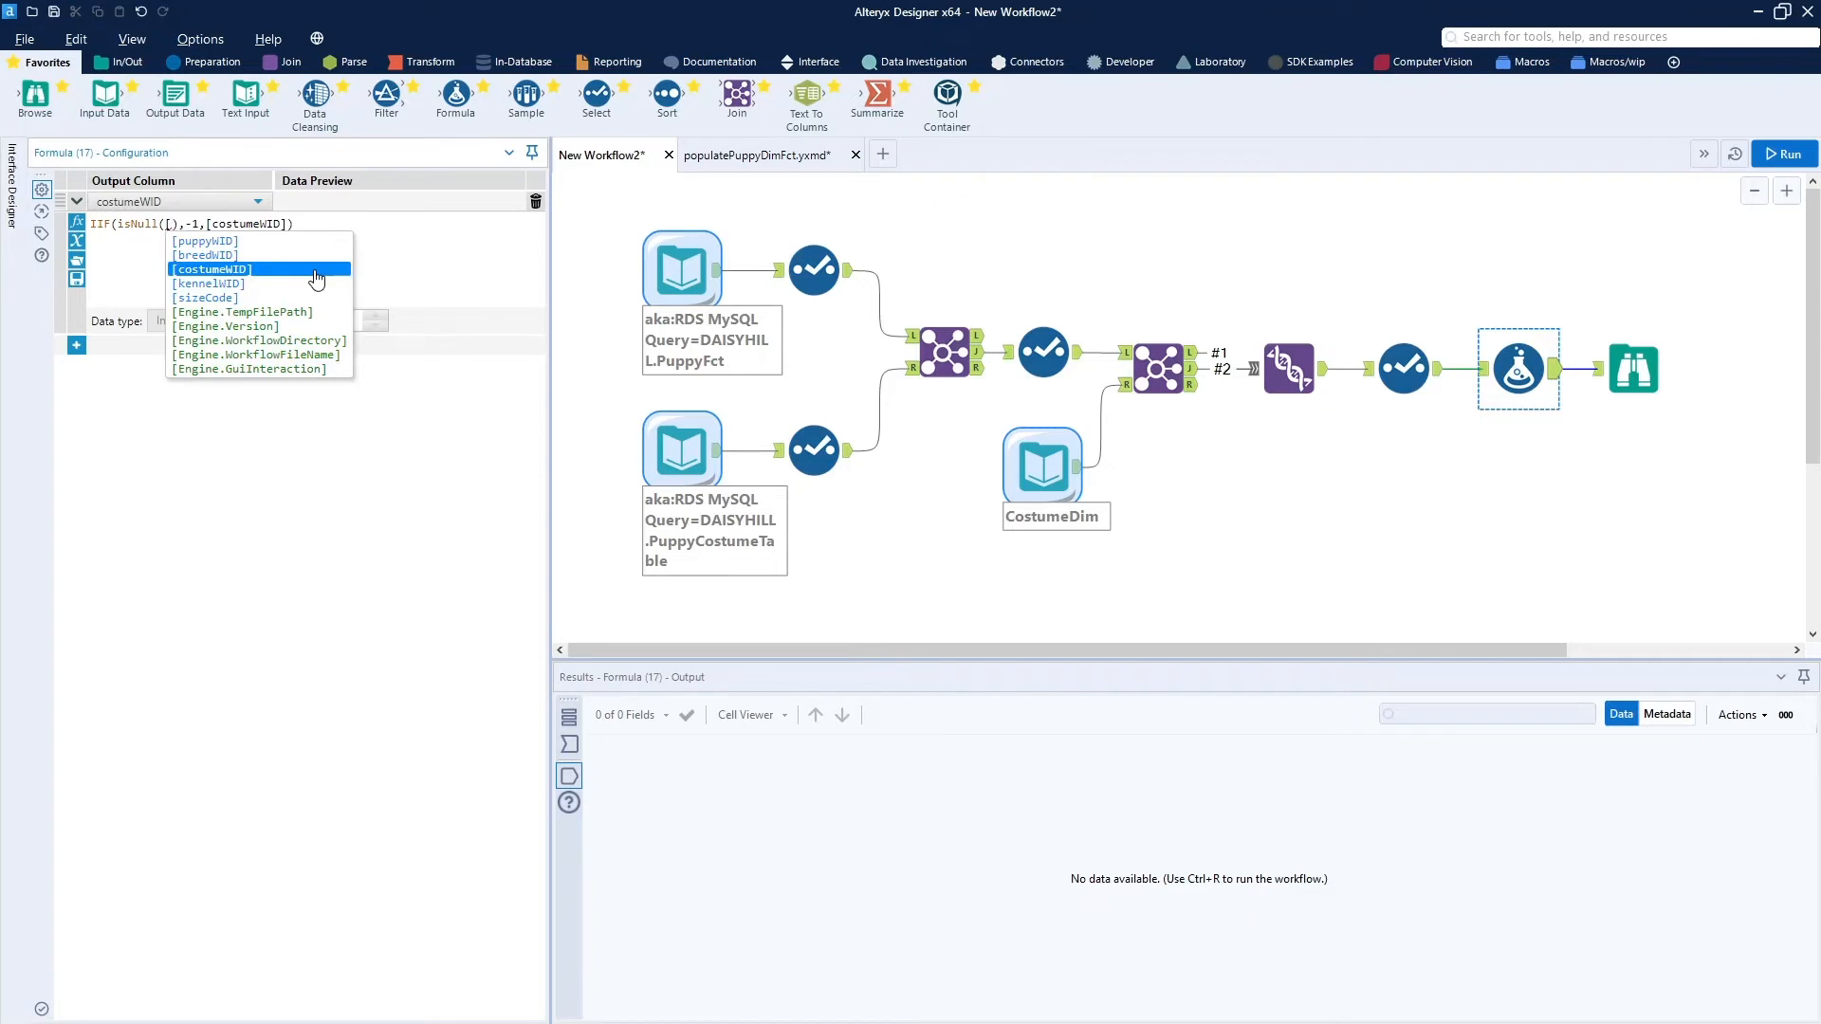
{"action": "left_click", "coordinate": [289, 271]}
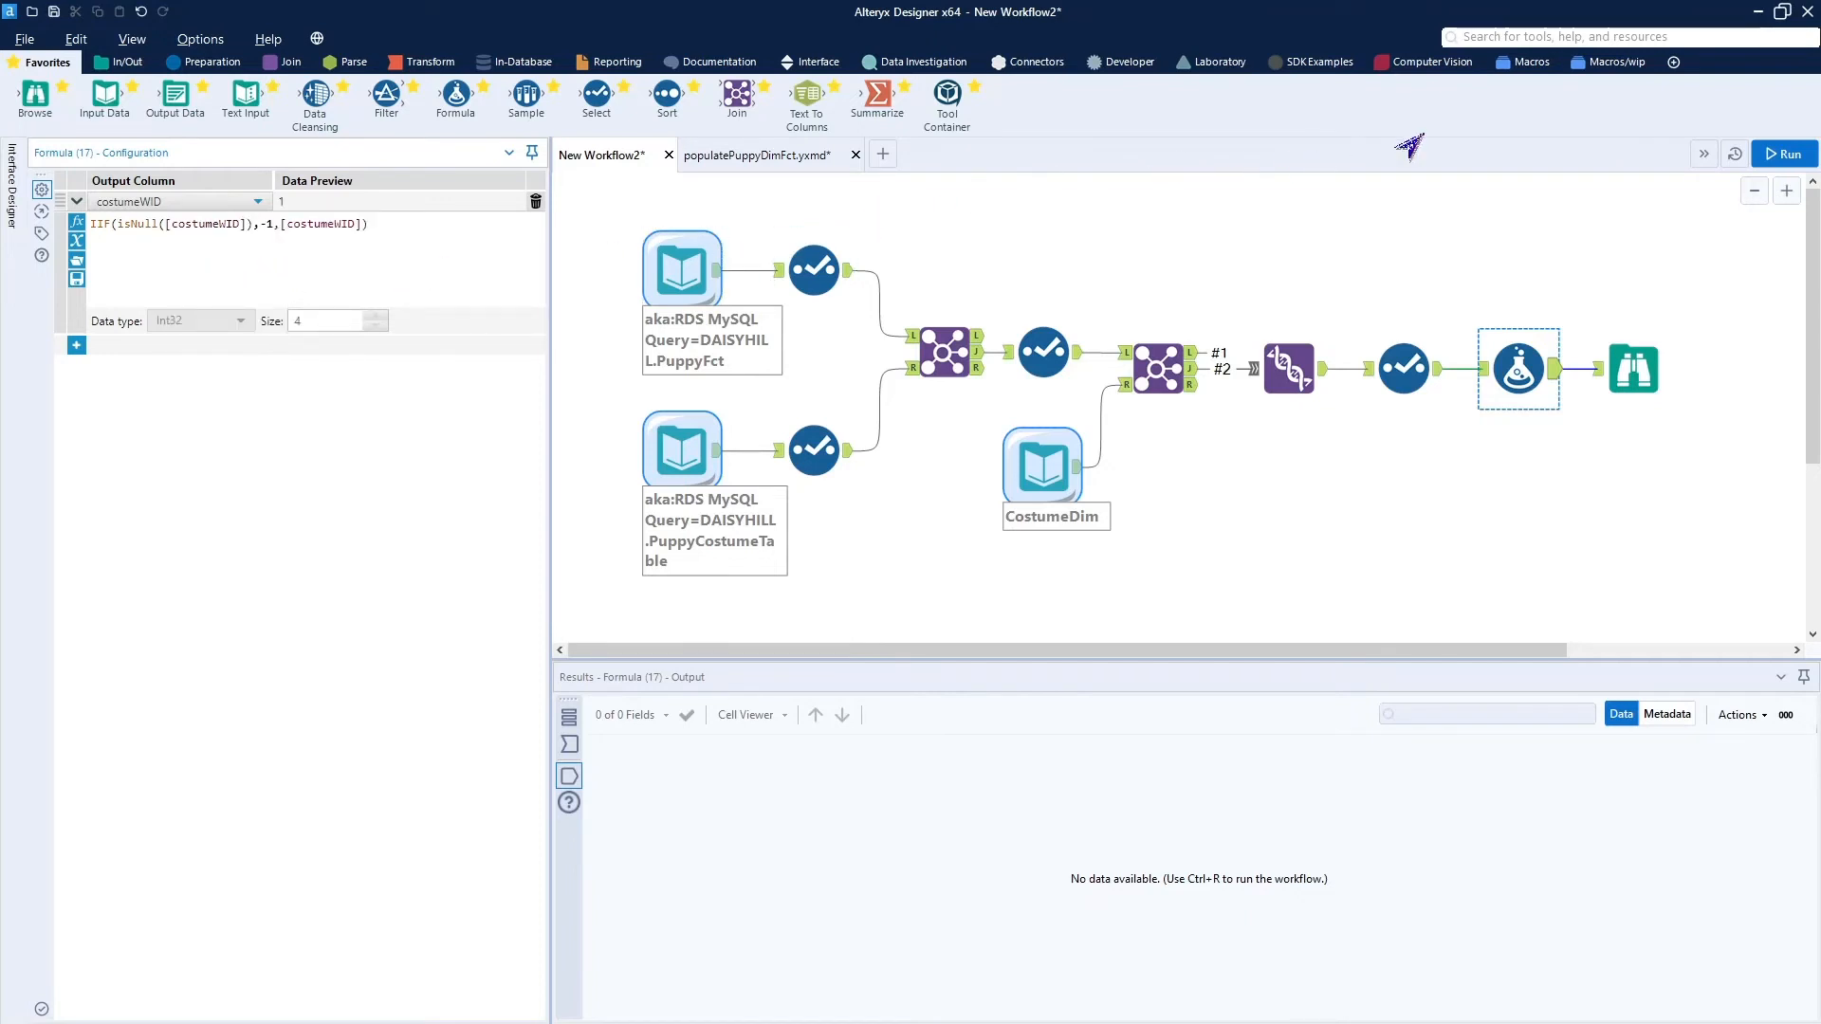
{"action": "left_click", "coordinate": [1784, 154]}
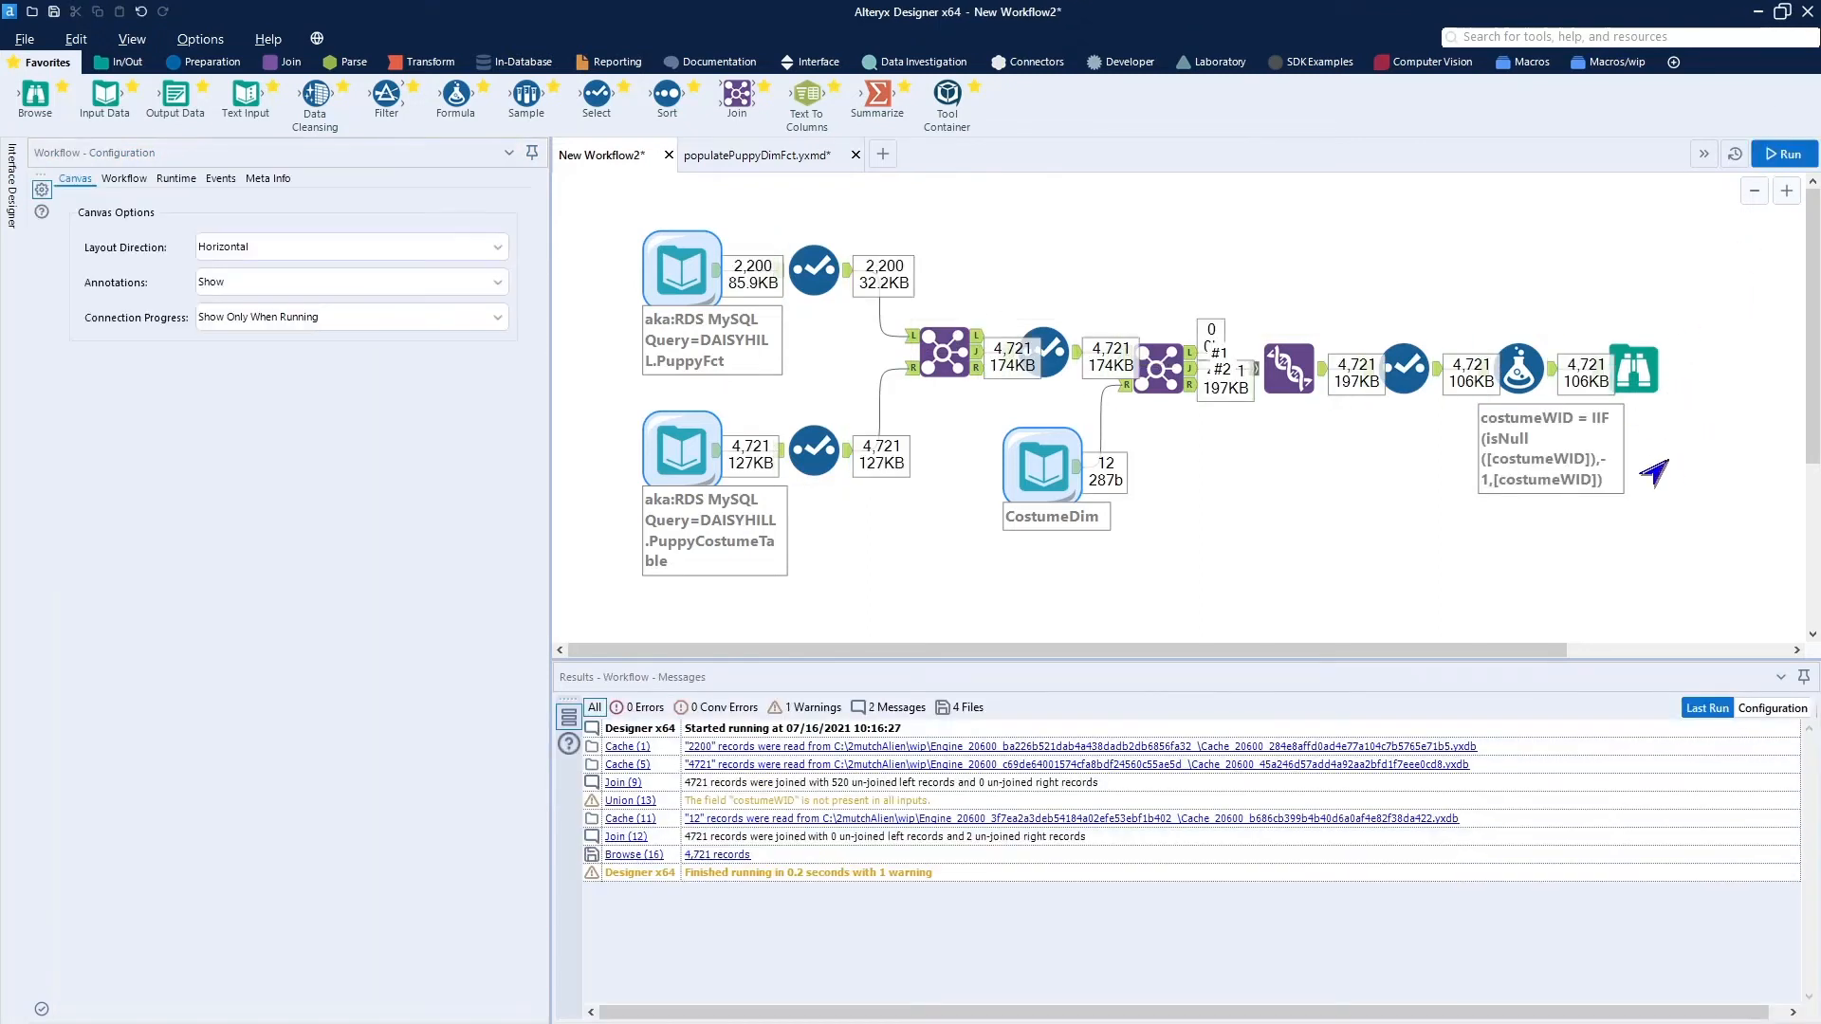
Replace the Formula tool's annotation with "unknown Costume".
{"action": "left_click", "coordinate": [1519, 370]}
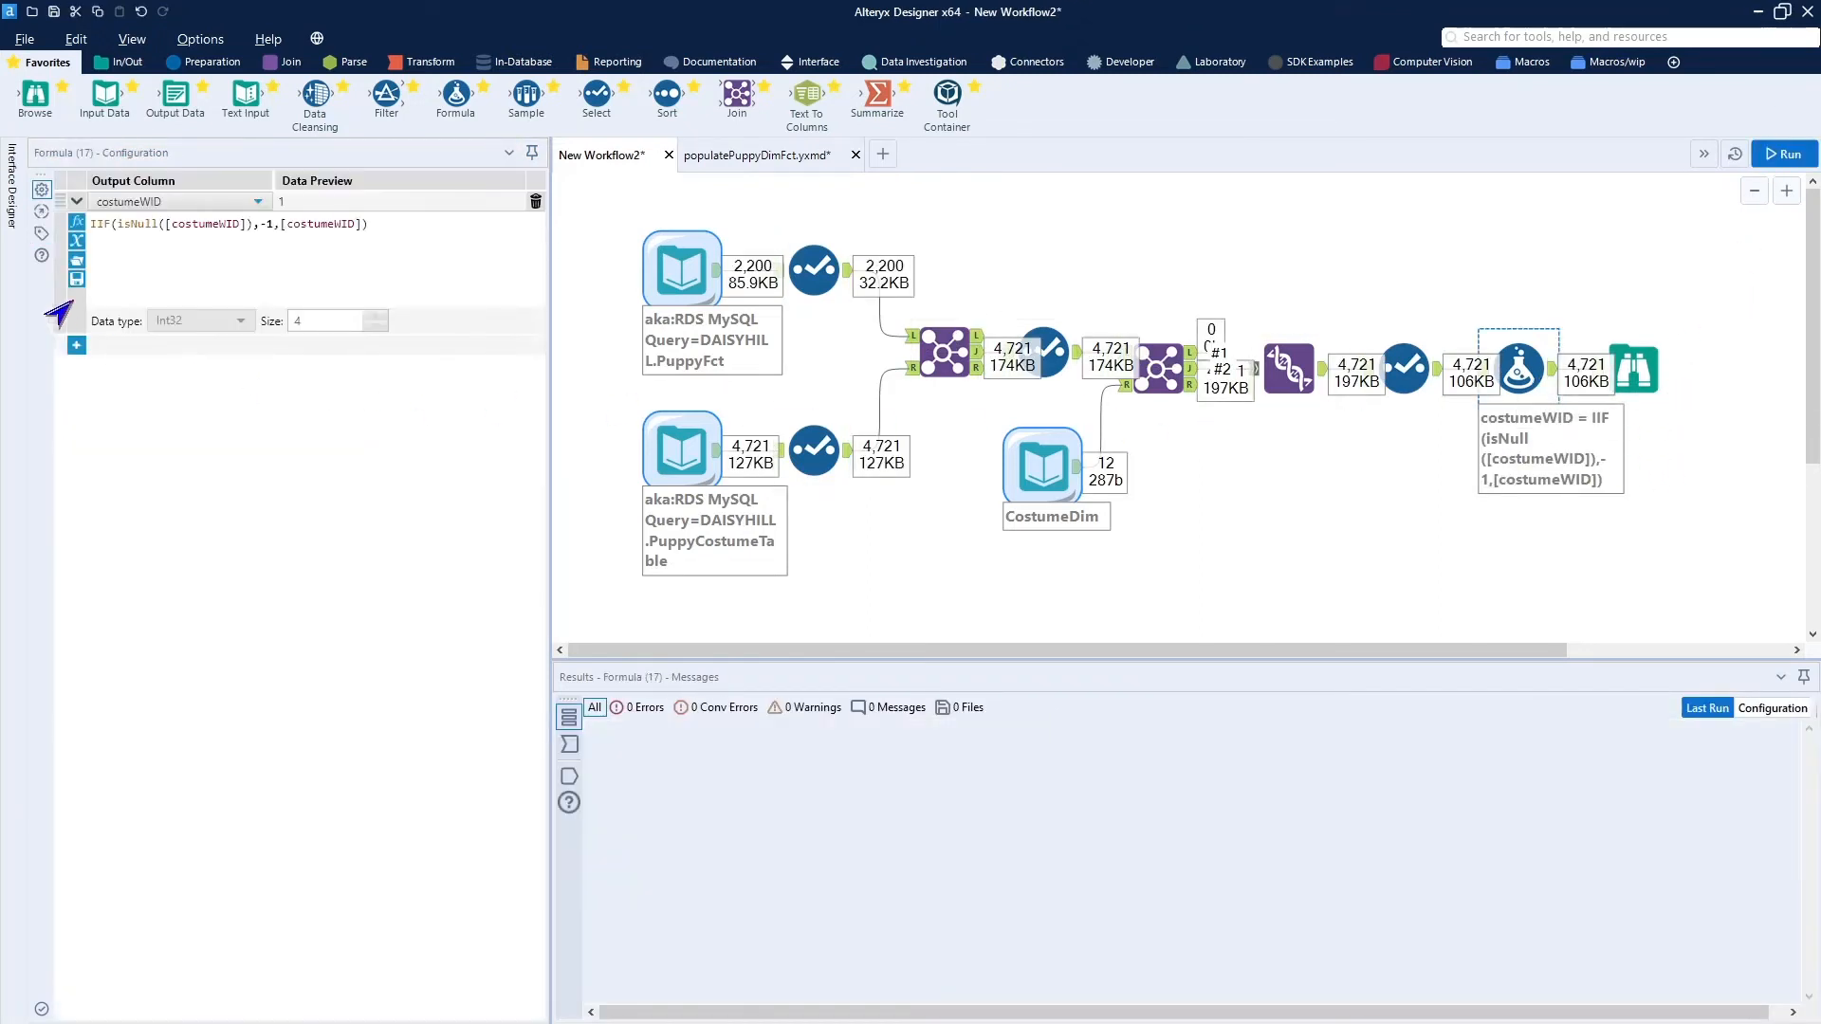
{"action": "left_click", "coordinate": [41, 234]}
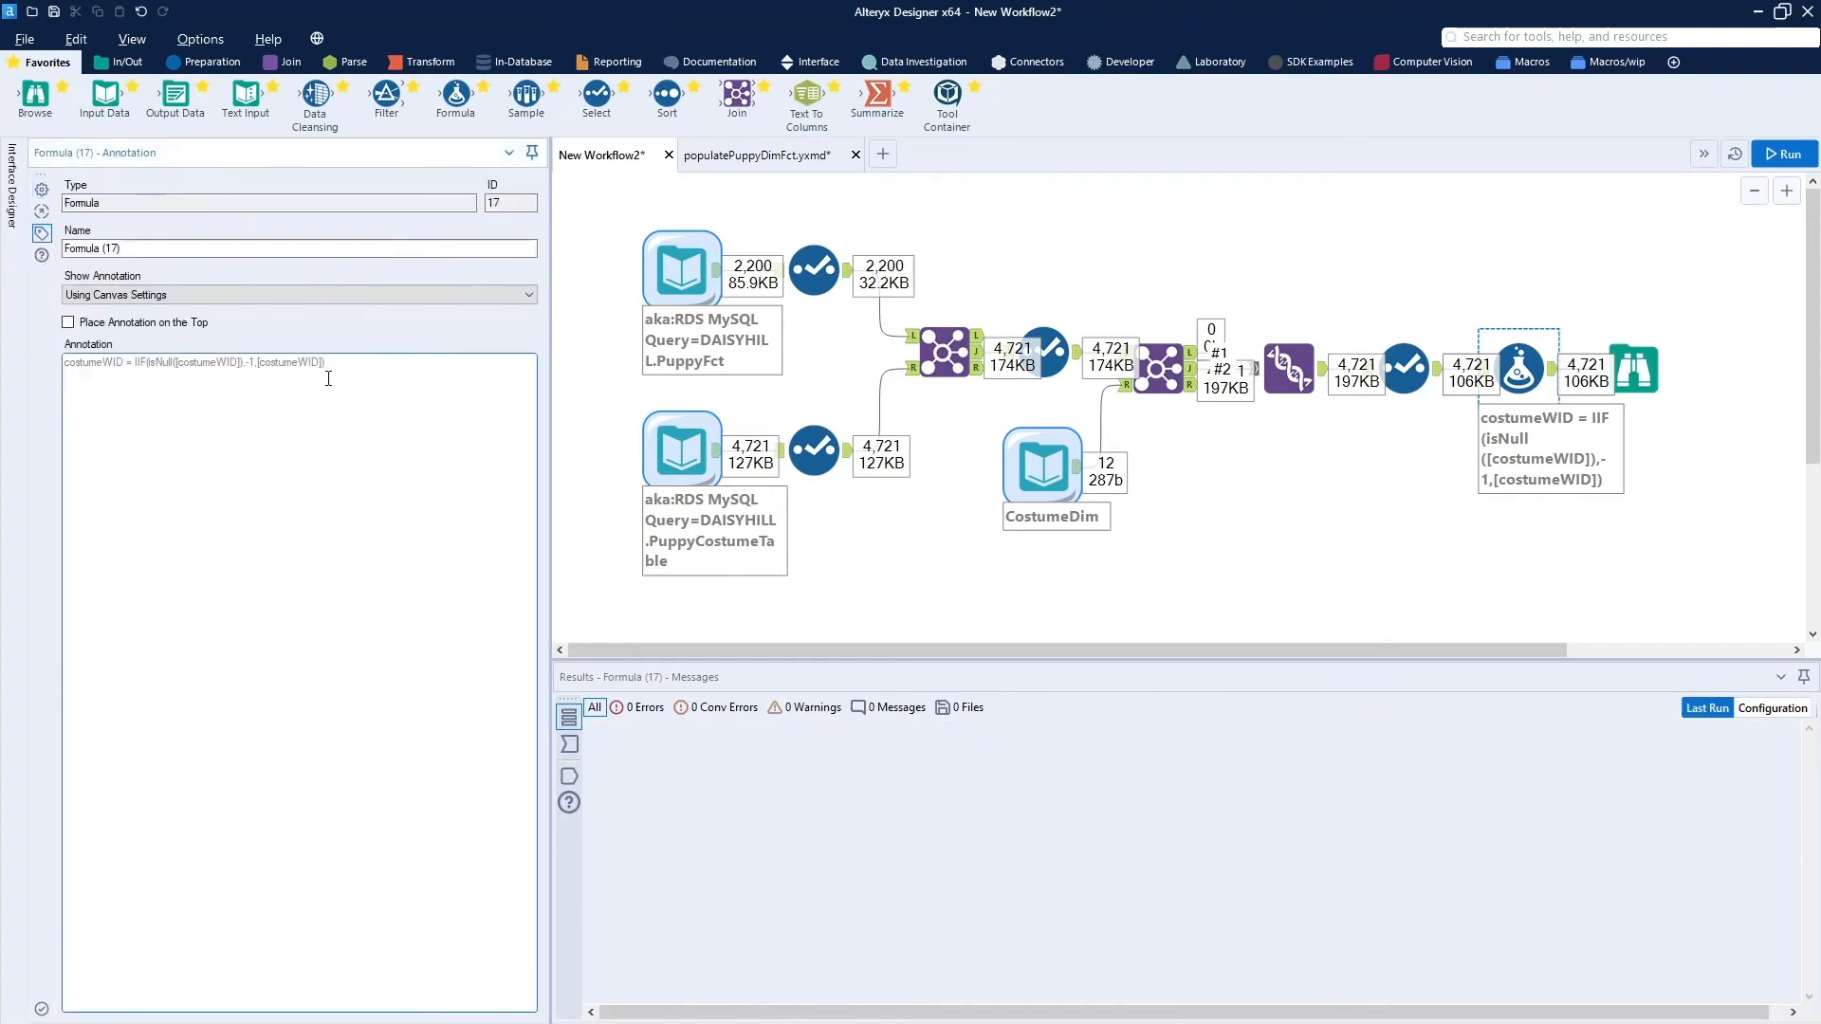
{"action": "left_click_drag", "start_coordinate": [363, 373], "coordinate": [2, 380]}
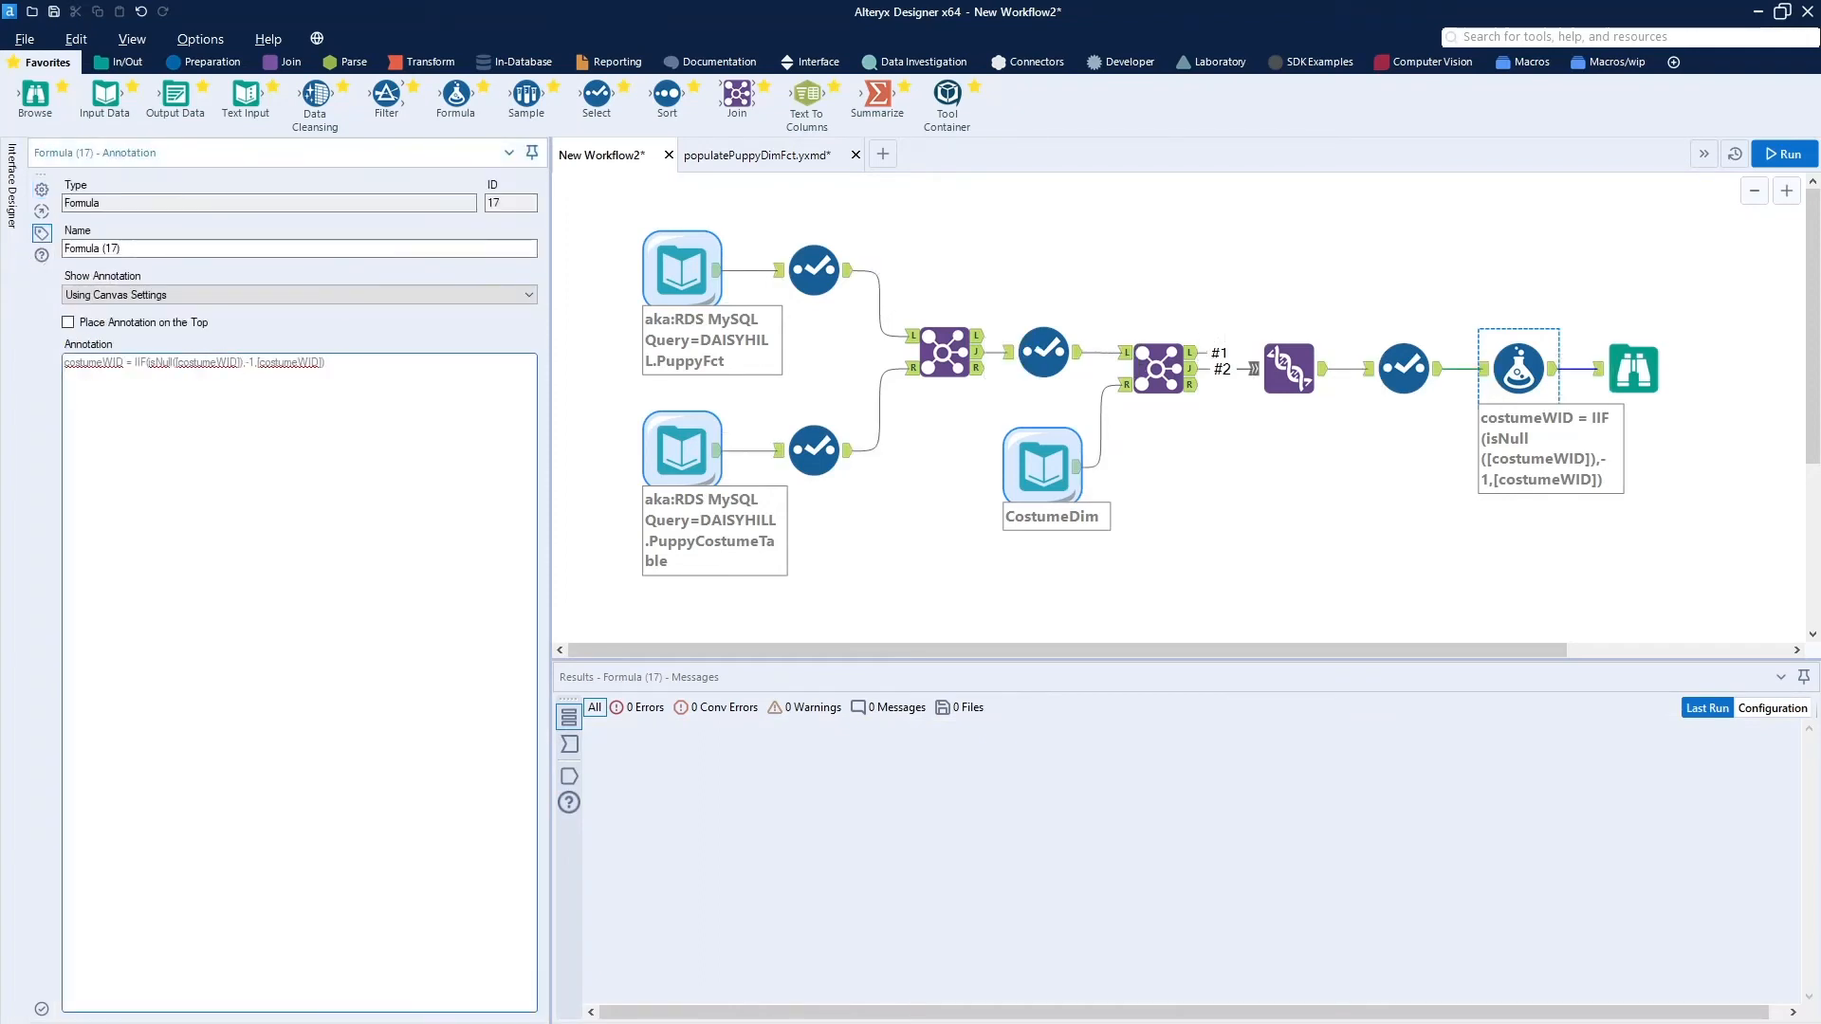
{"action": "key", "text": "ctrl+a"}
{"action": "key", "text": "BackSpace"}
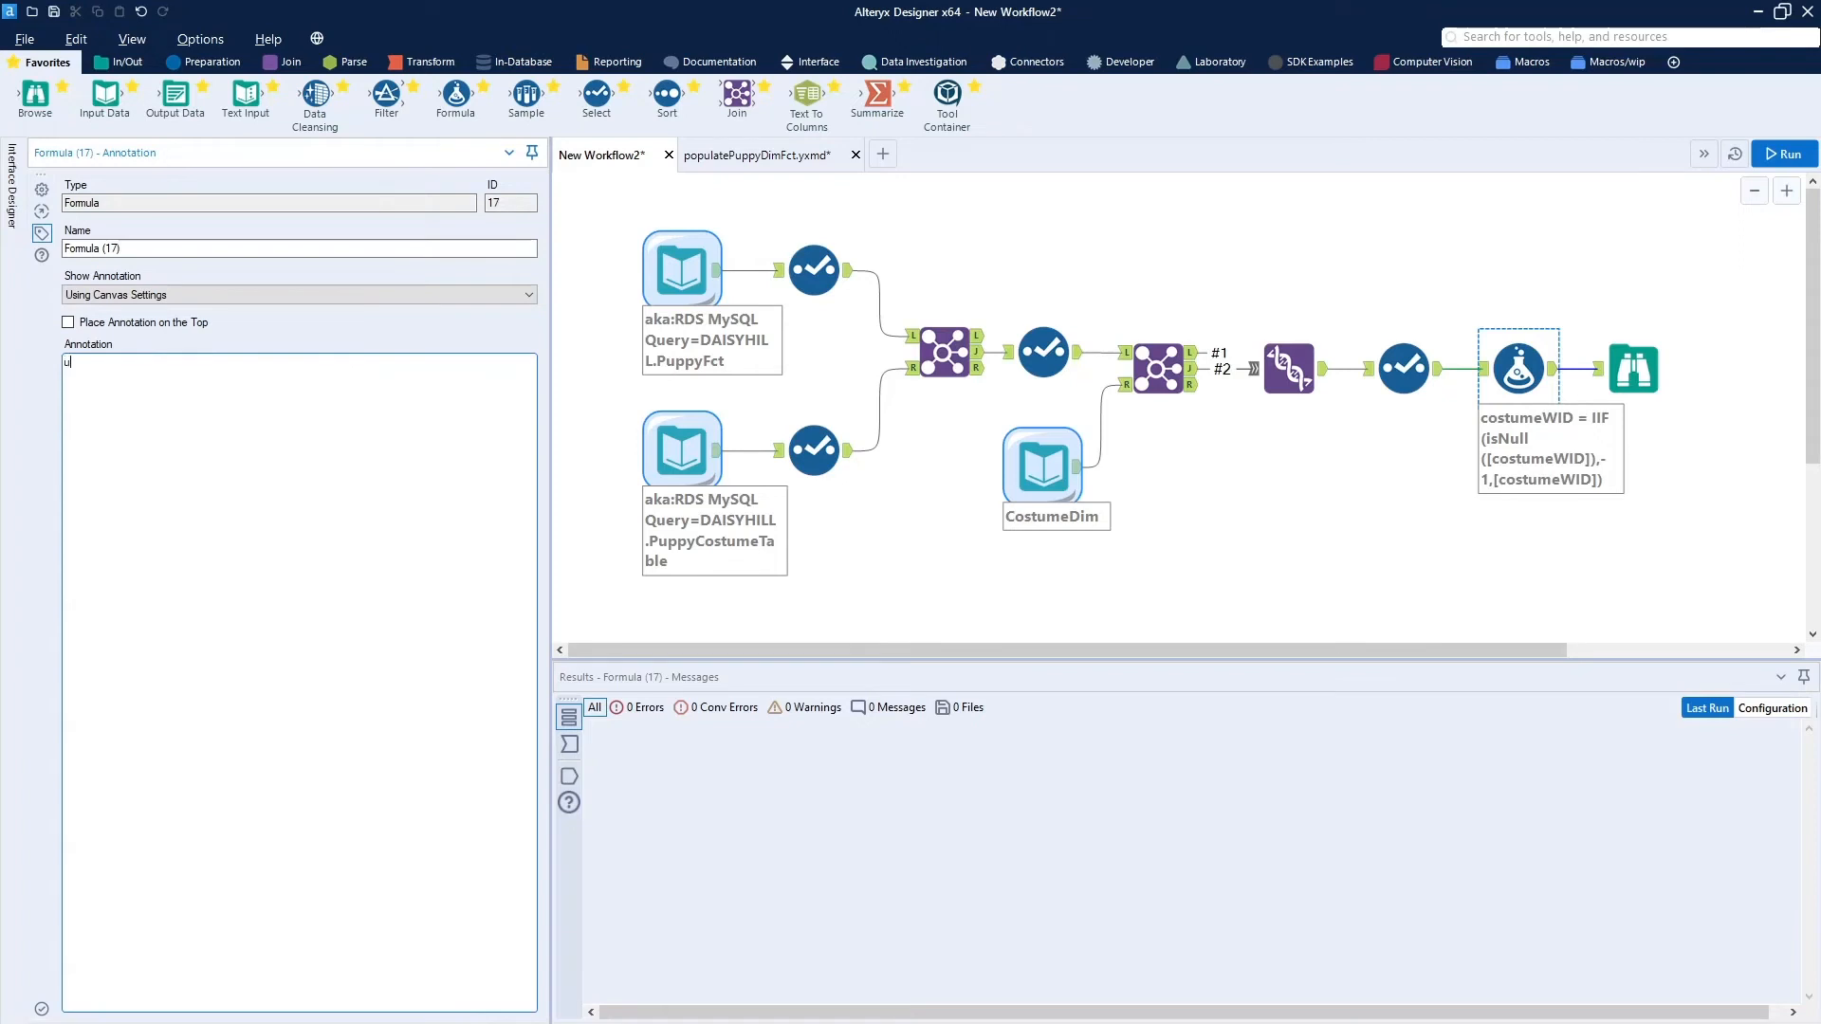
{"action": "type", "text": "unknown Costume"}
Move the Browse tool farther along the canvas and insert a Summarize tool between the Formula tool and the Browse.
{"action": "left_click", "coordinate": [1633, 379]}
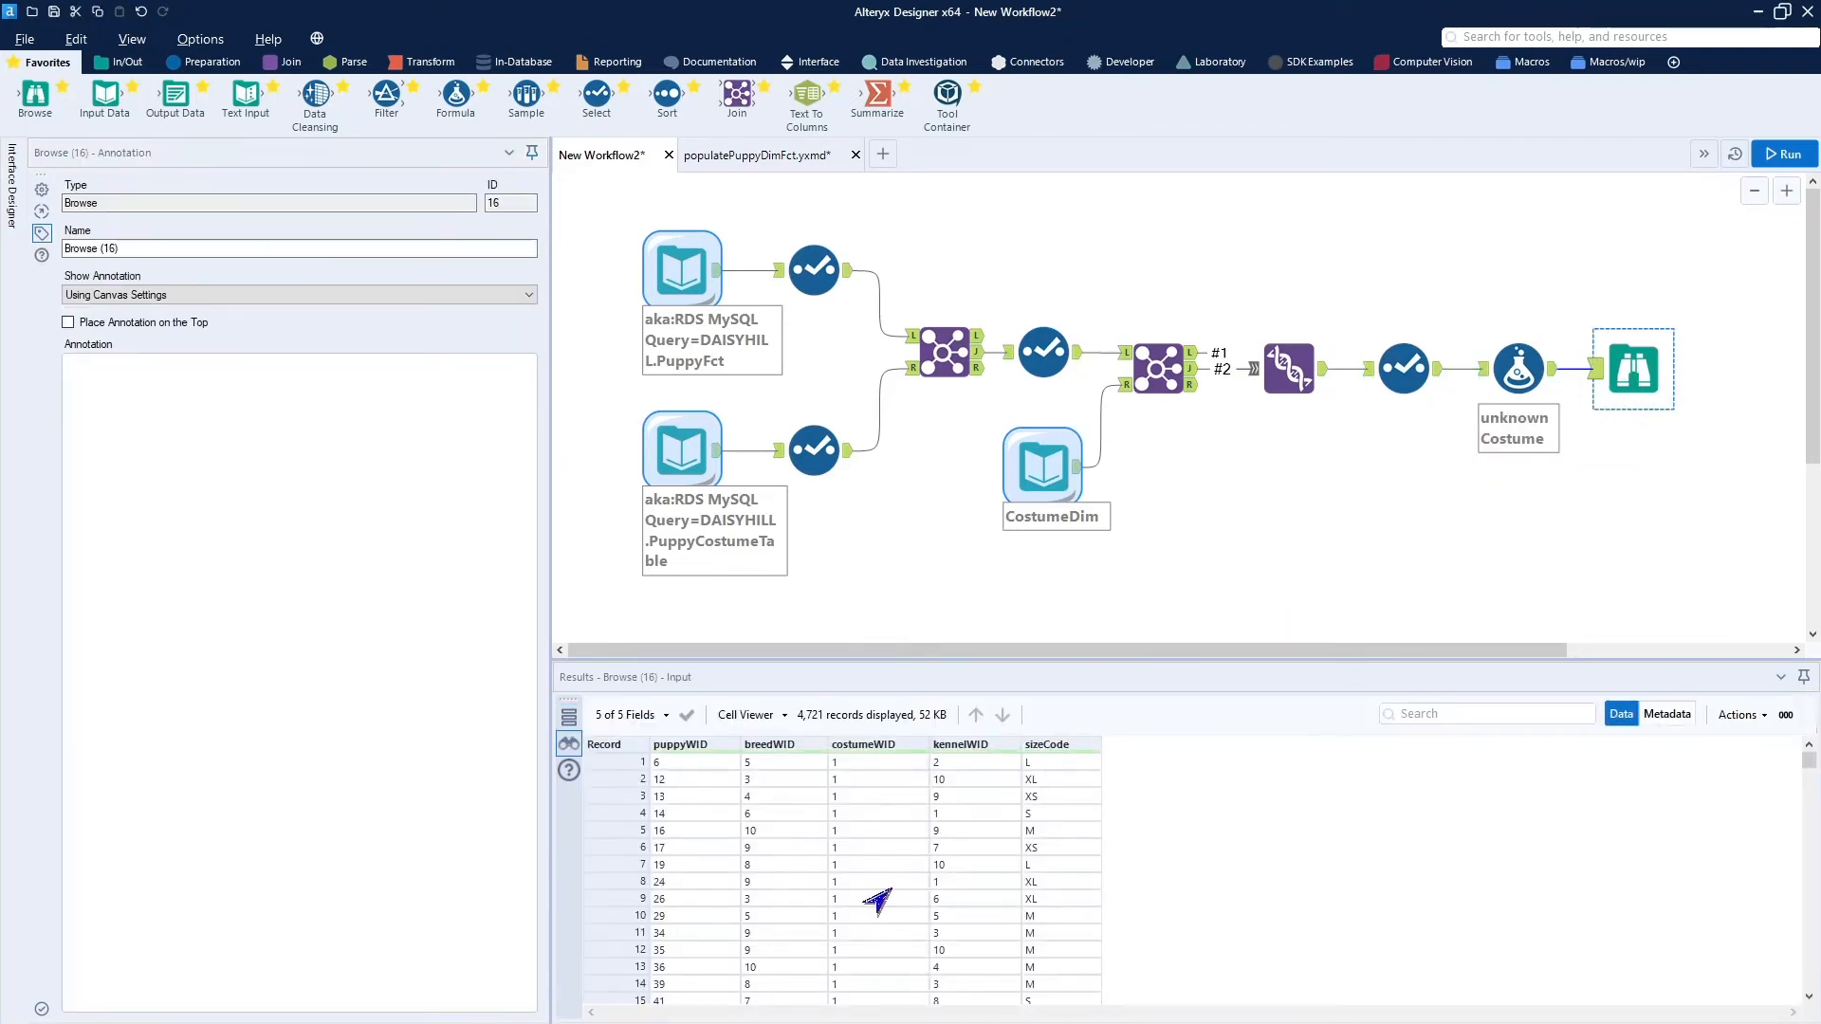
{"action": "left_click_drag", "start_coordinate": [1647, 376], "coordinate": [1796, 373]}
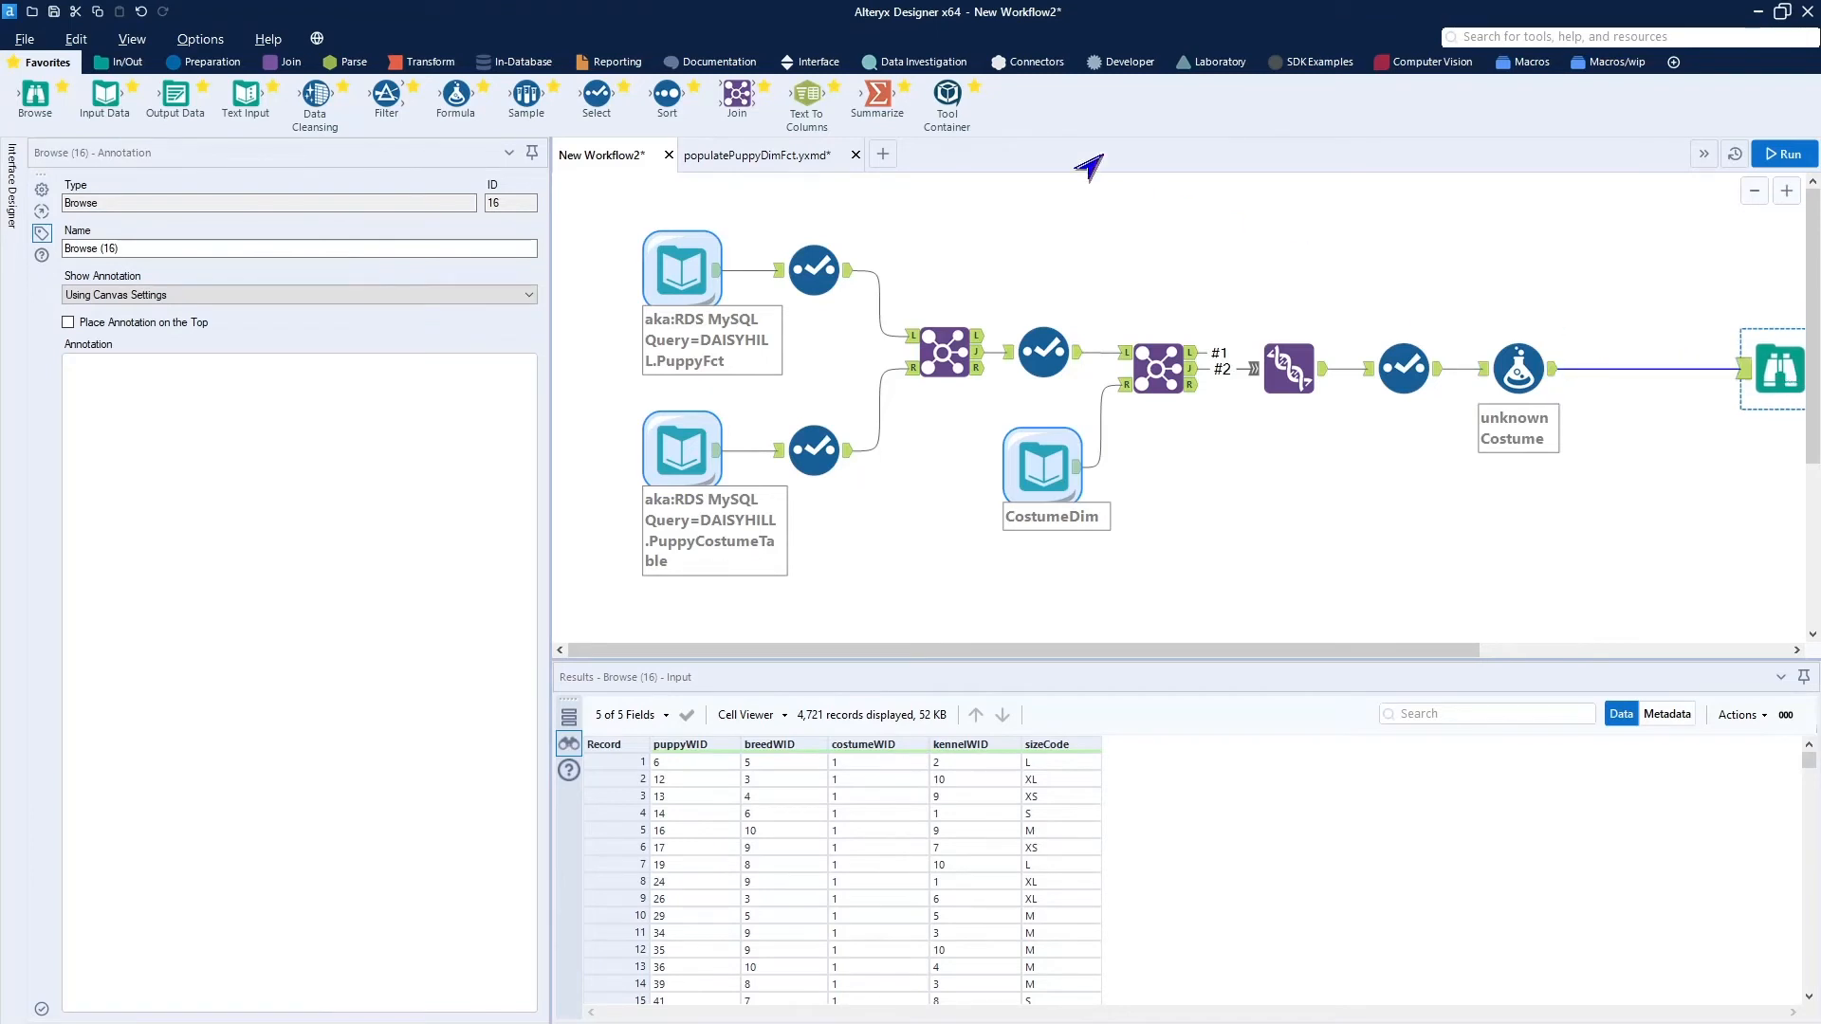
{"action": "left_click", "coordinate": [403, 65]}
{"action": "left_click_drag", "start_coordinate": [317, 95], "coordinate": [1631, 368]}
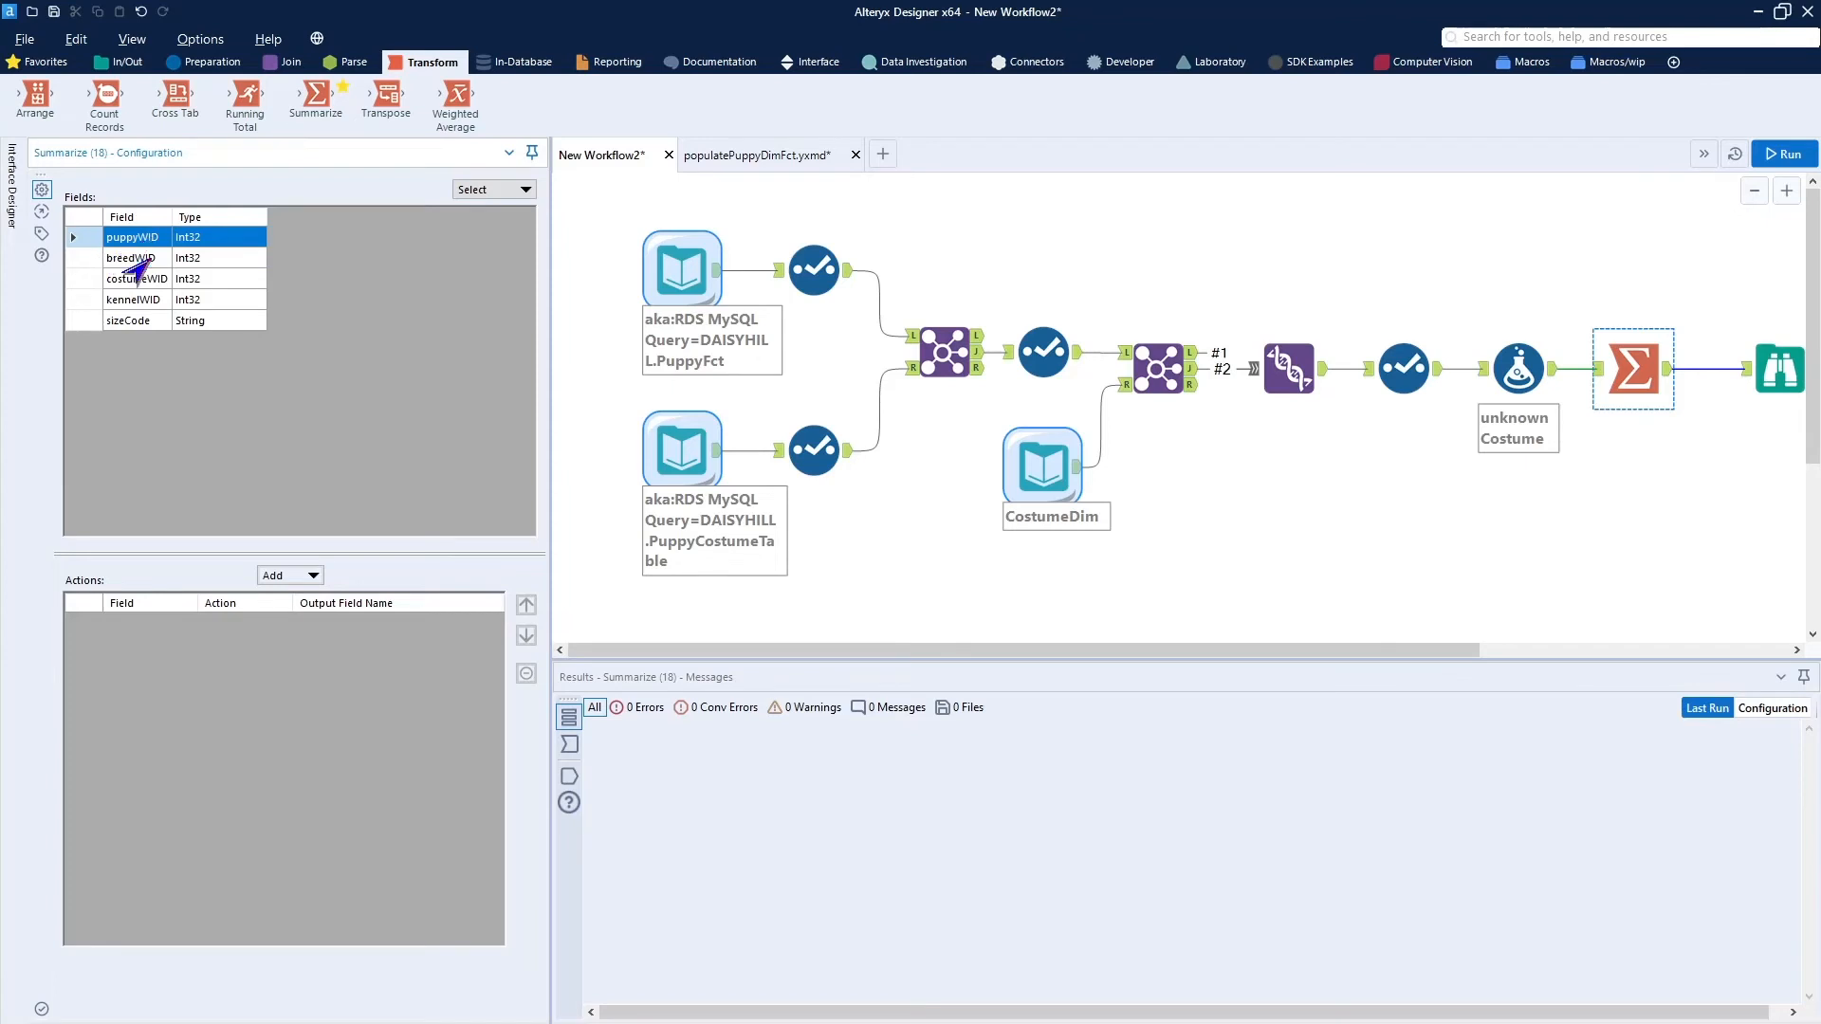
In the Summarize tool, add Group By actions for puppyWID, breedWID, costumeWID and kennelWID.
{"action": "left_click", "coordinate": [293, 581]}
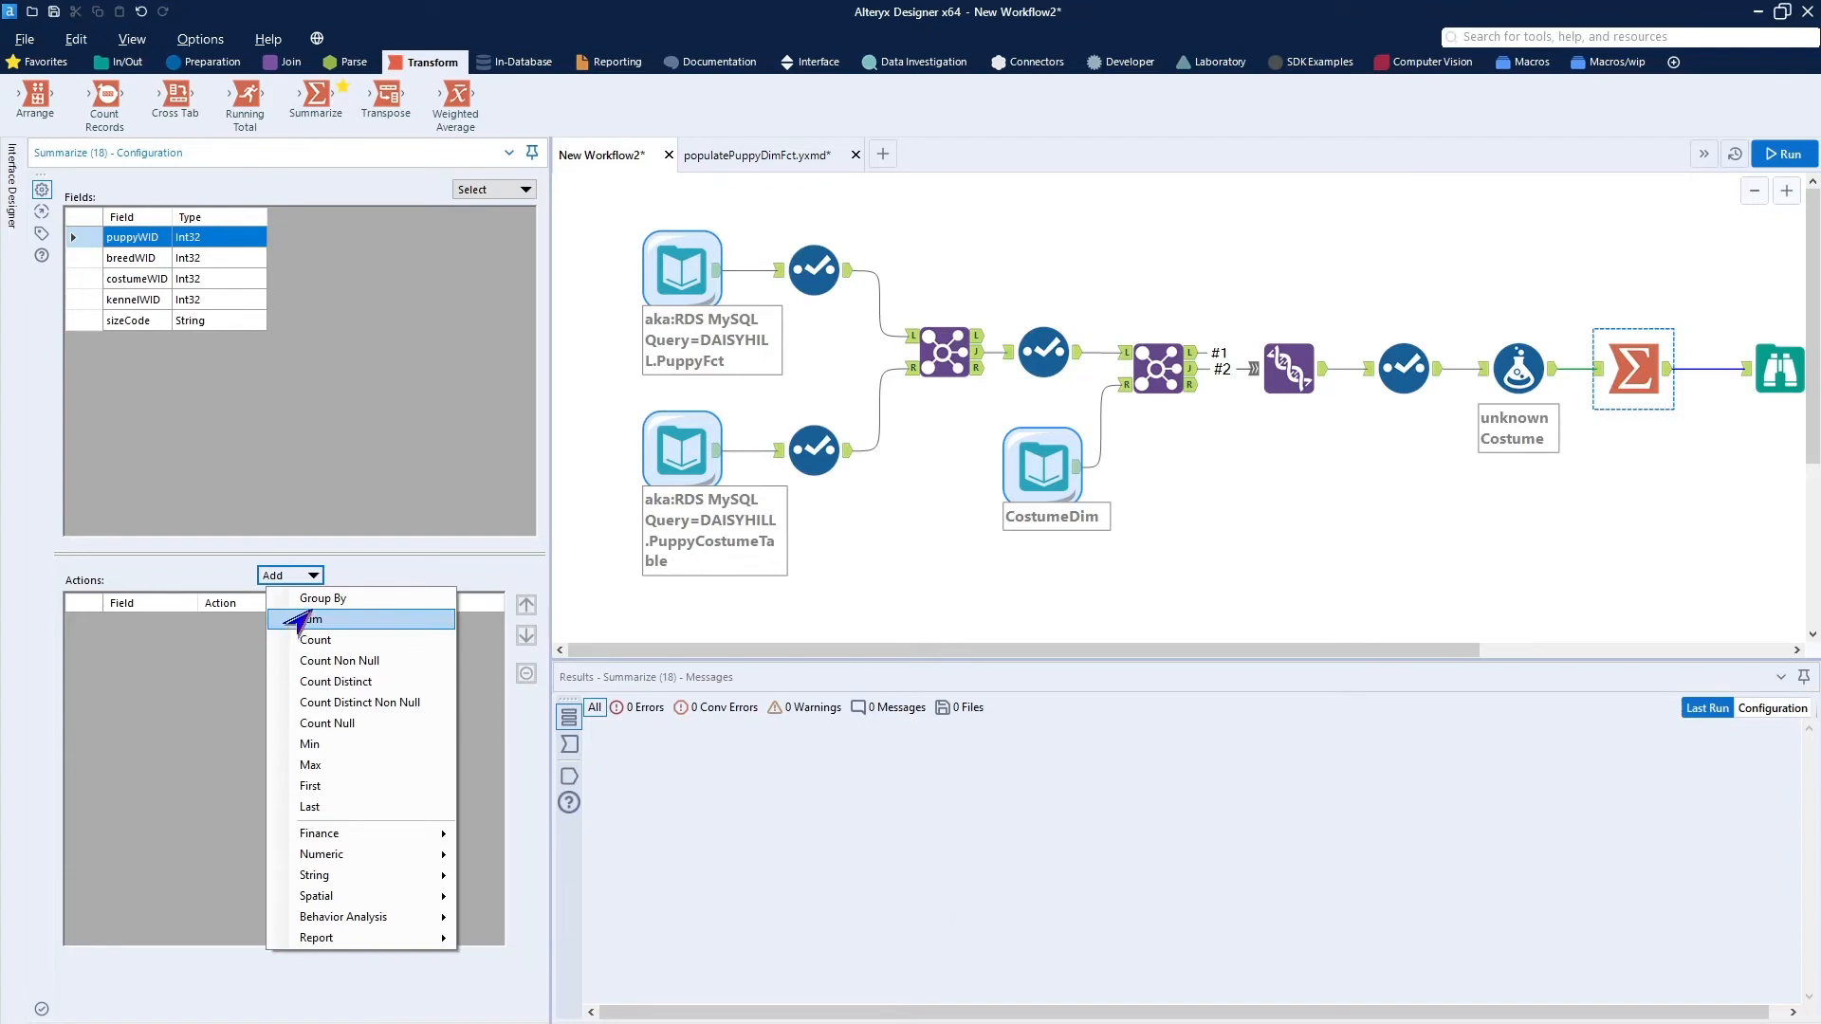
{"action": "left_click", "coordinate": [304, 597]}
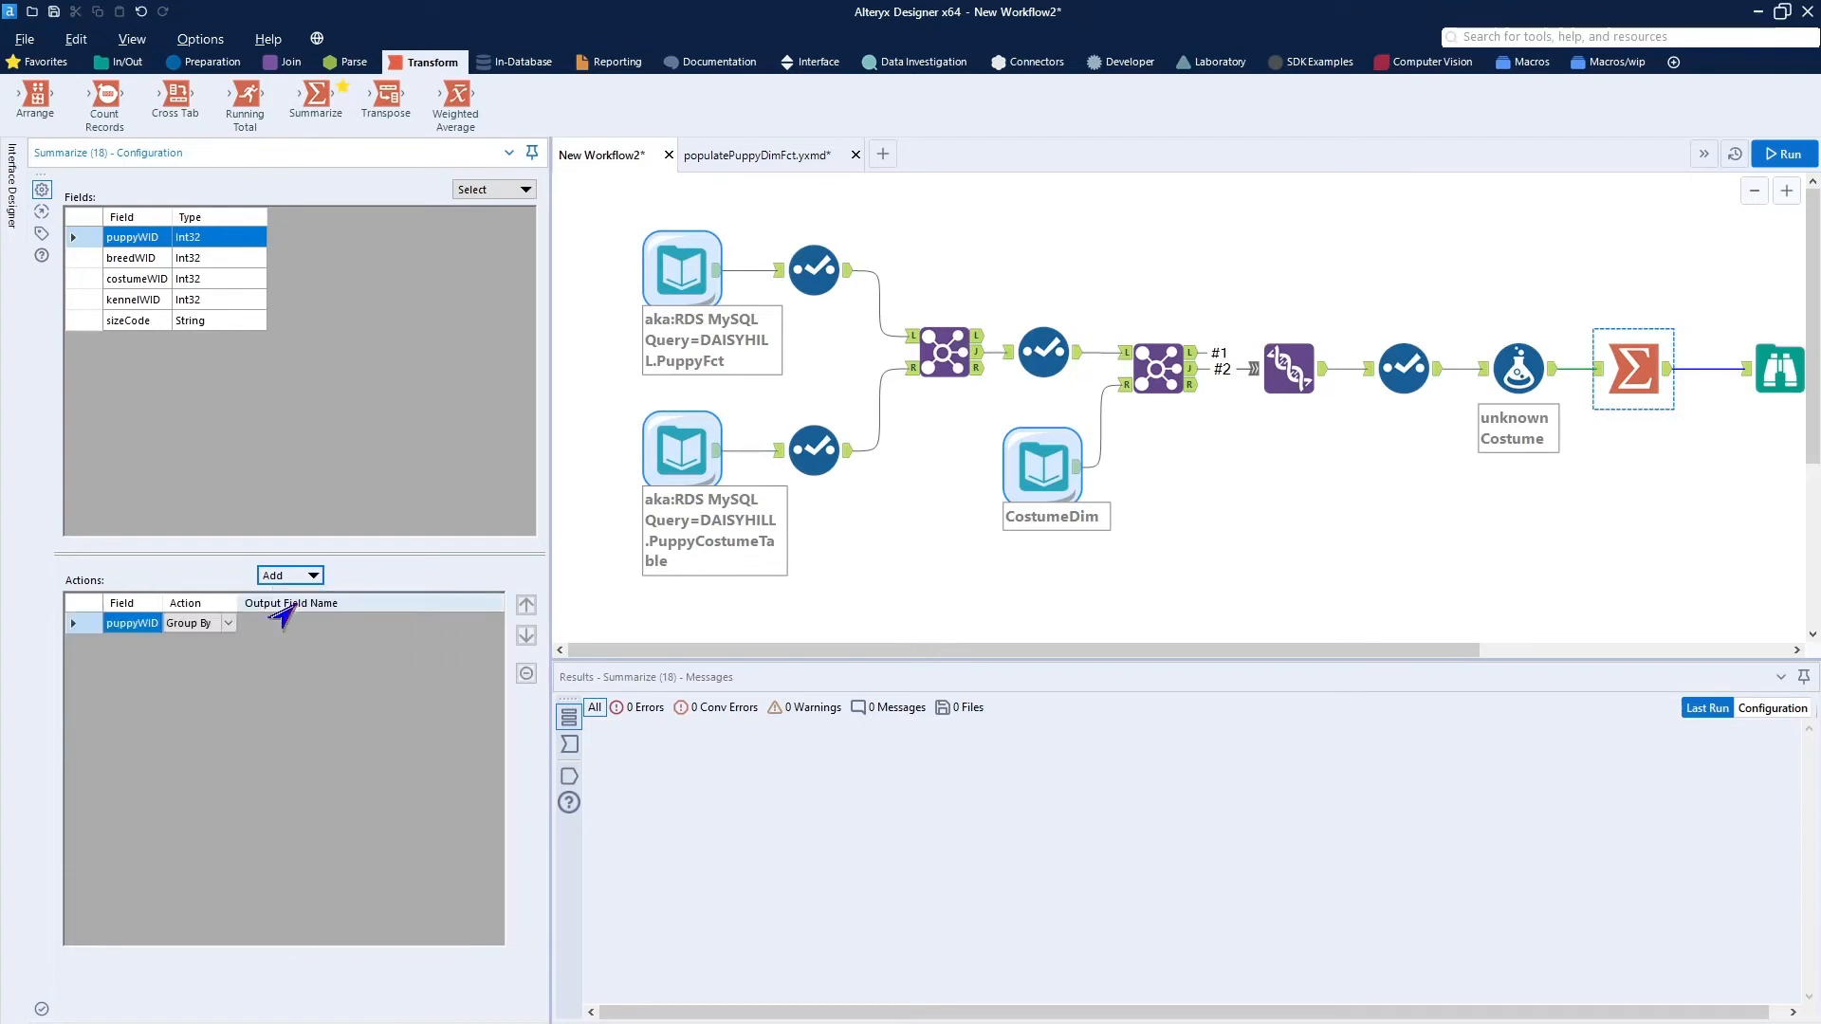
{"action": "left_click", "coordinate": [142, 261]}
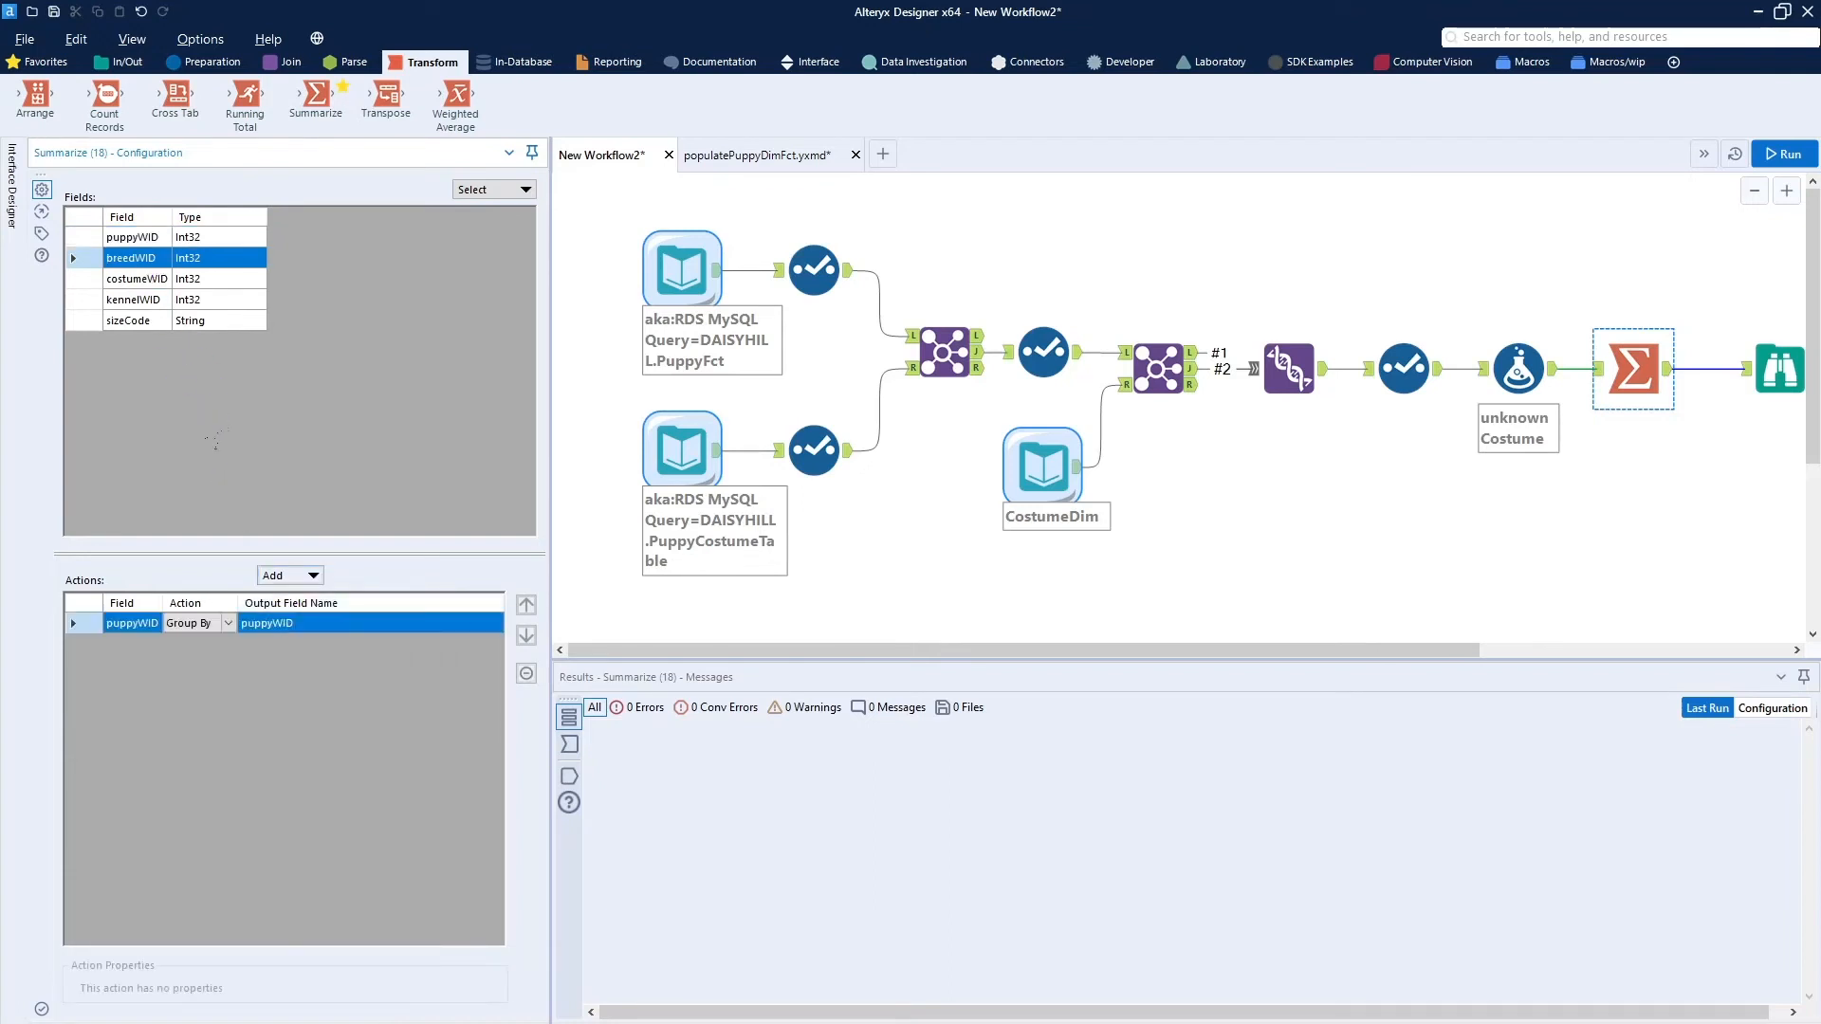
{"action": "left_click", "coordinate": [287, 576]}
{"action": "left_click", "coordinate": [304, 597]}
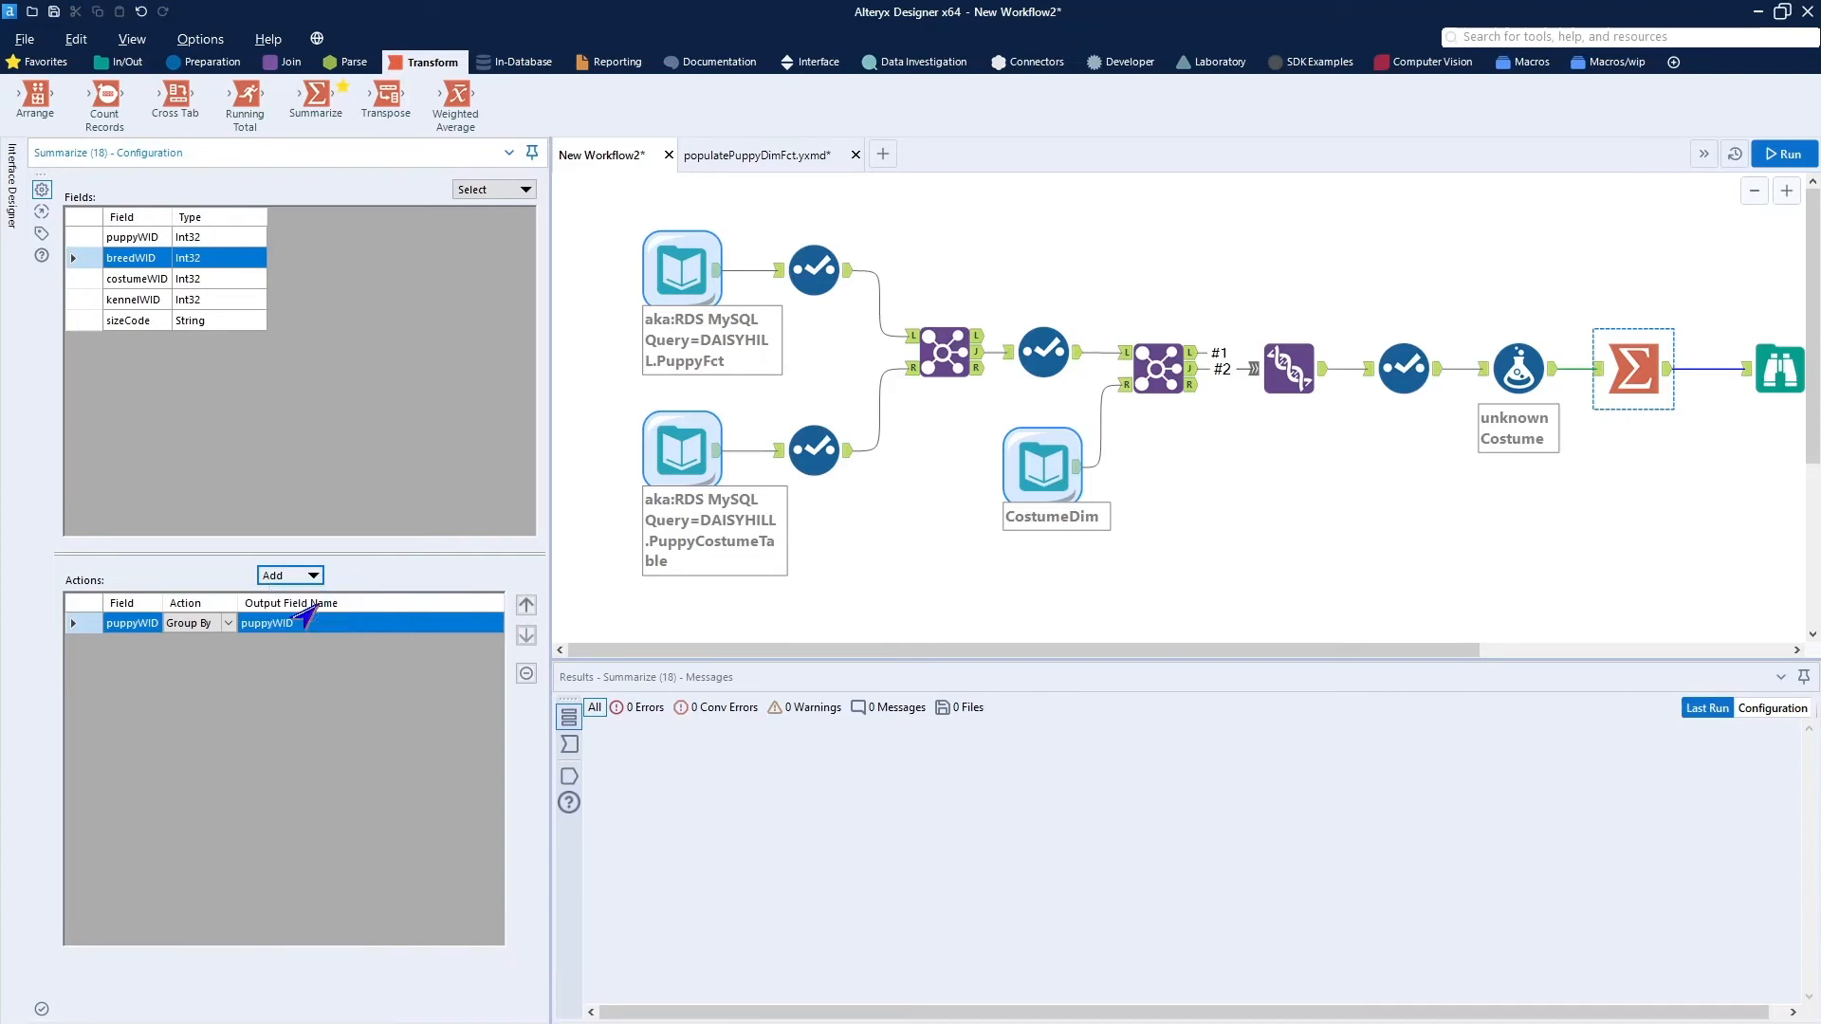
{"action": "left_click", "coordinate": [150, 281]}
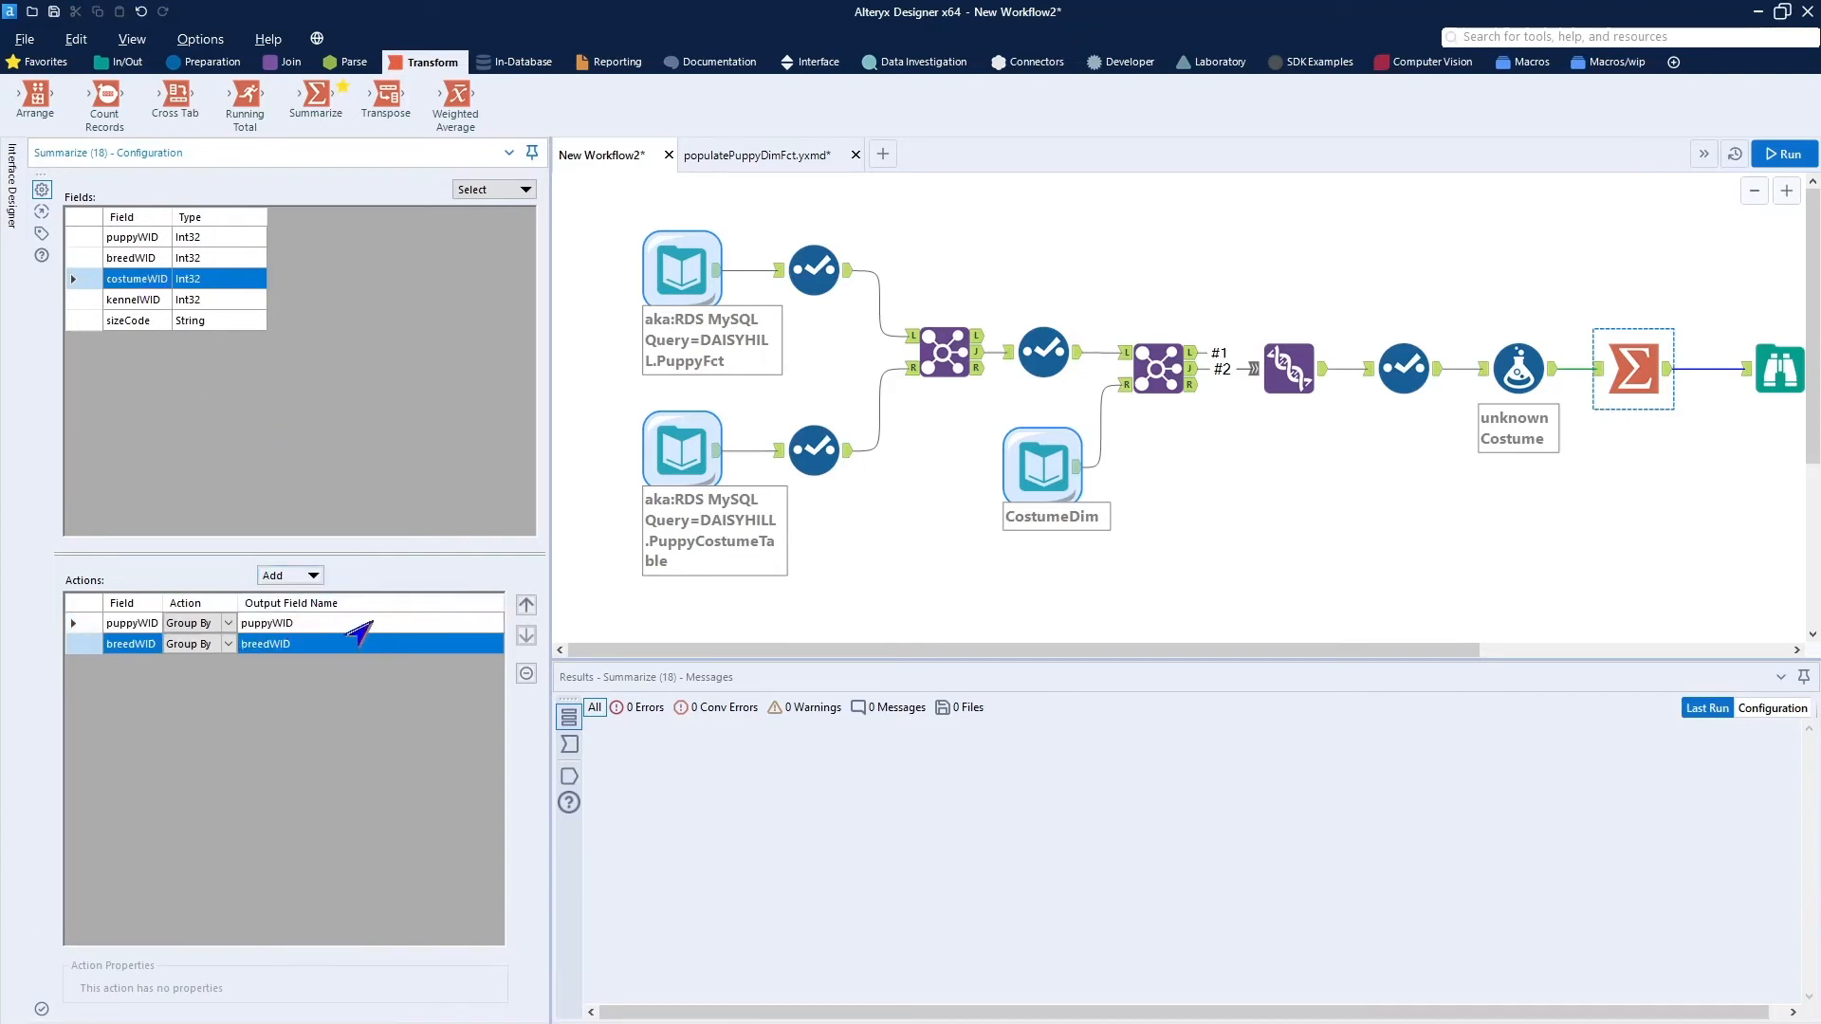
{"action": "left_click", "coordinate": [290, 576]}
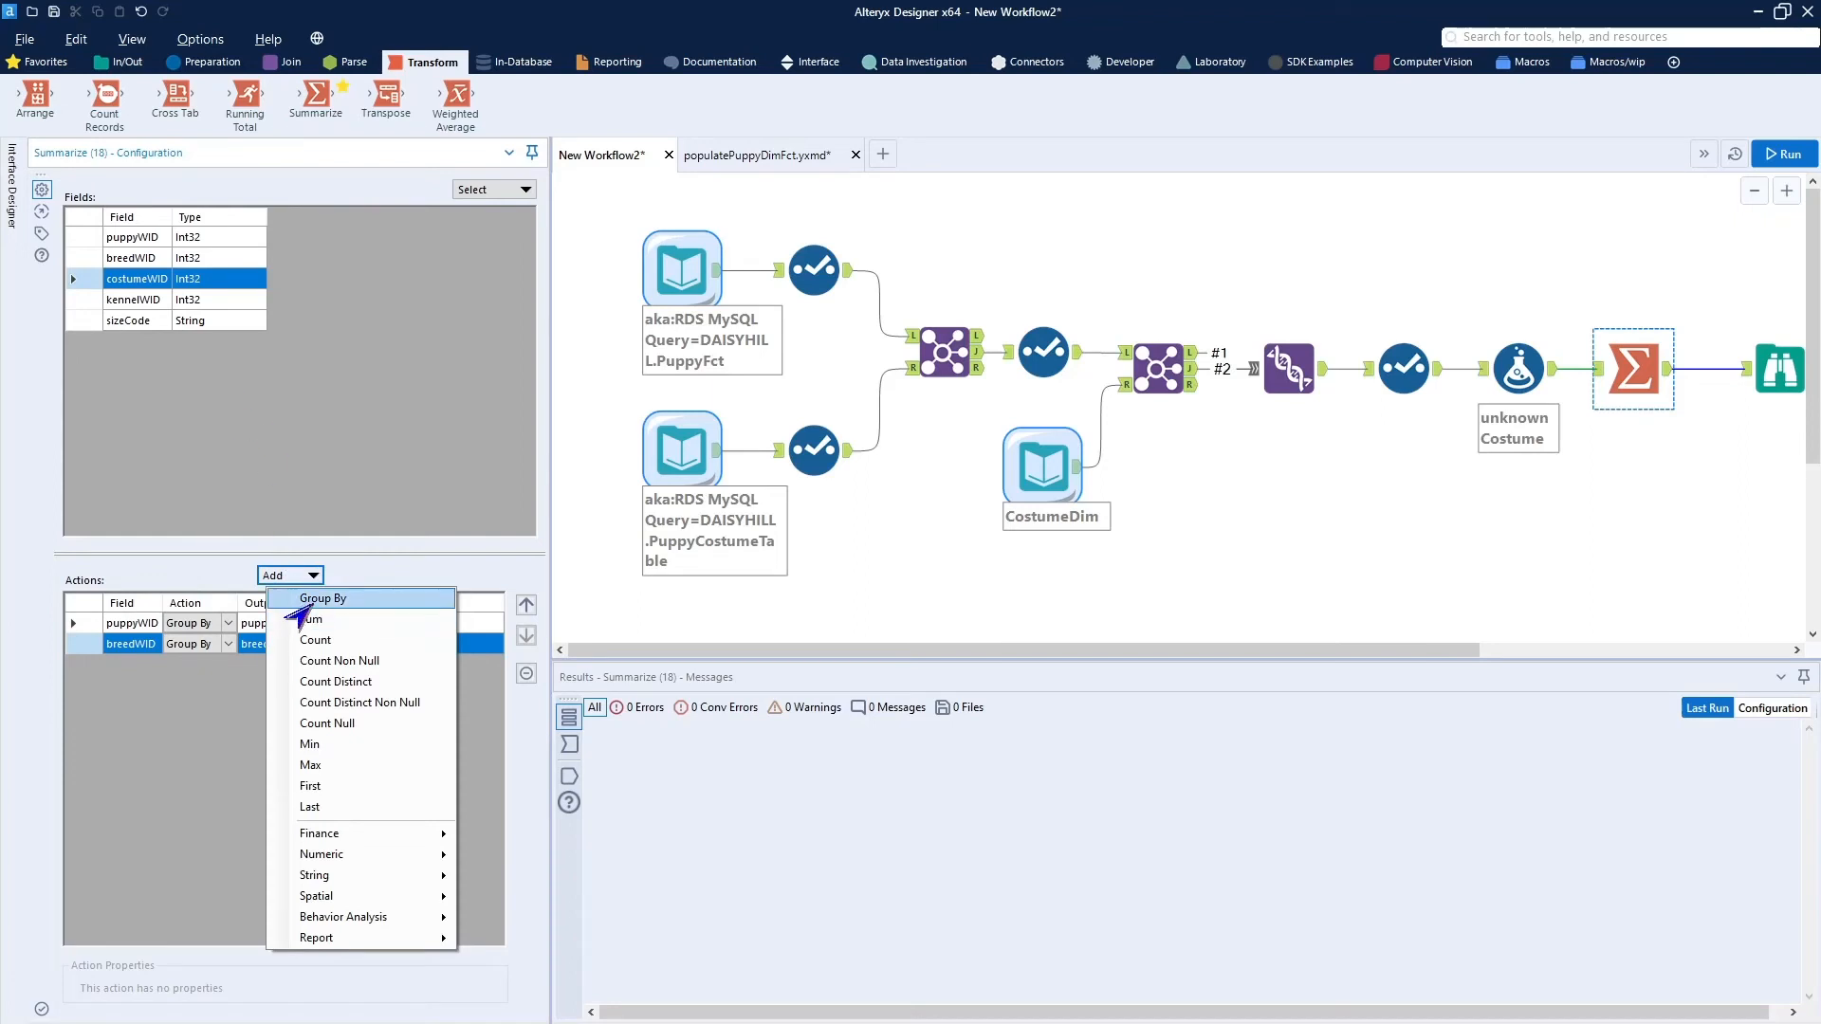
{"action": "left_click", "coordinate": [309, 600]}
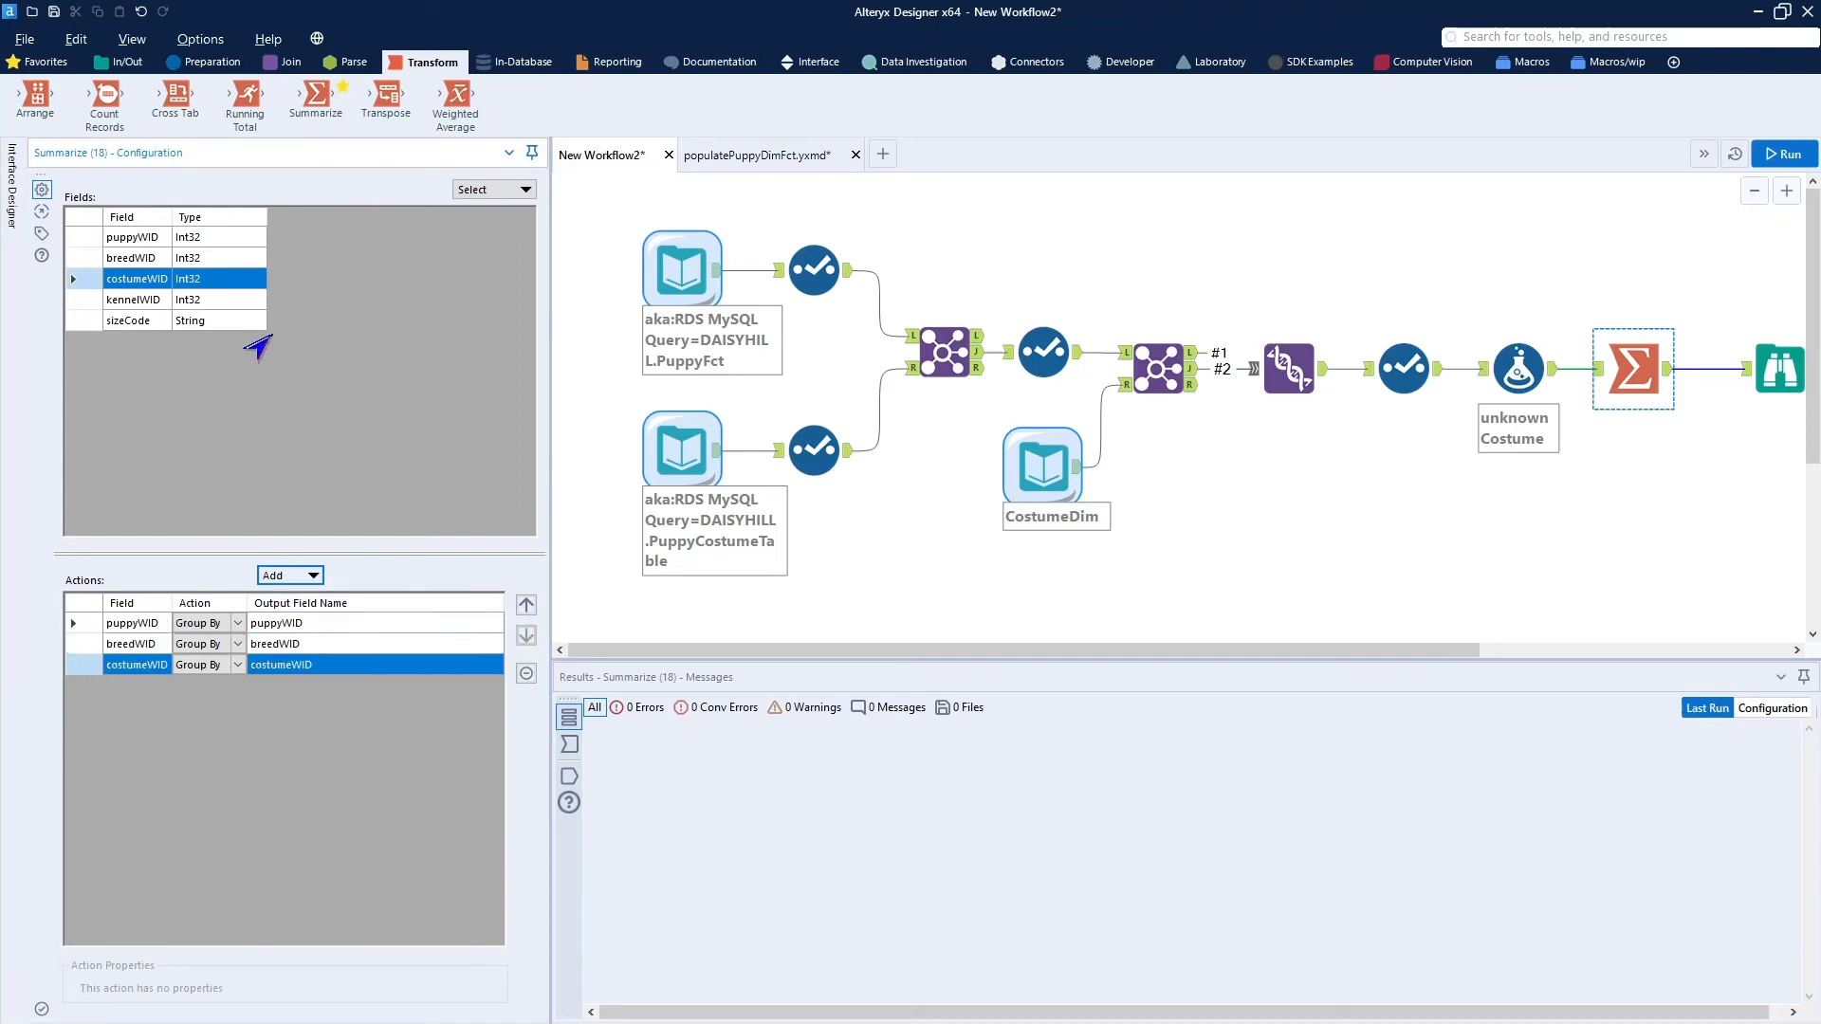
{"action": "left_click", "coordinate": [132, 299]}
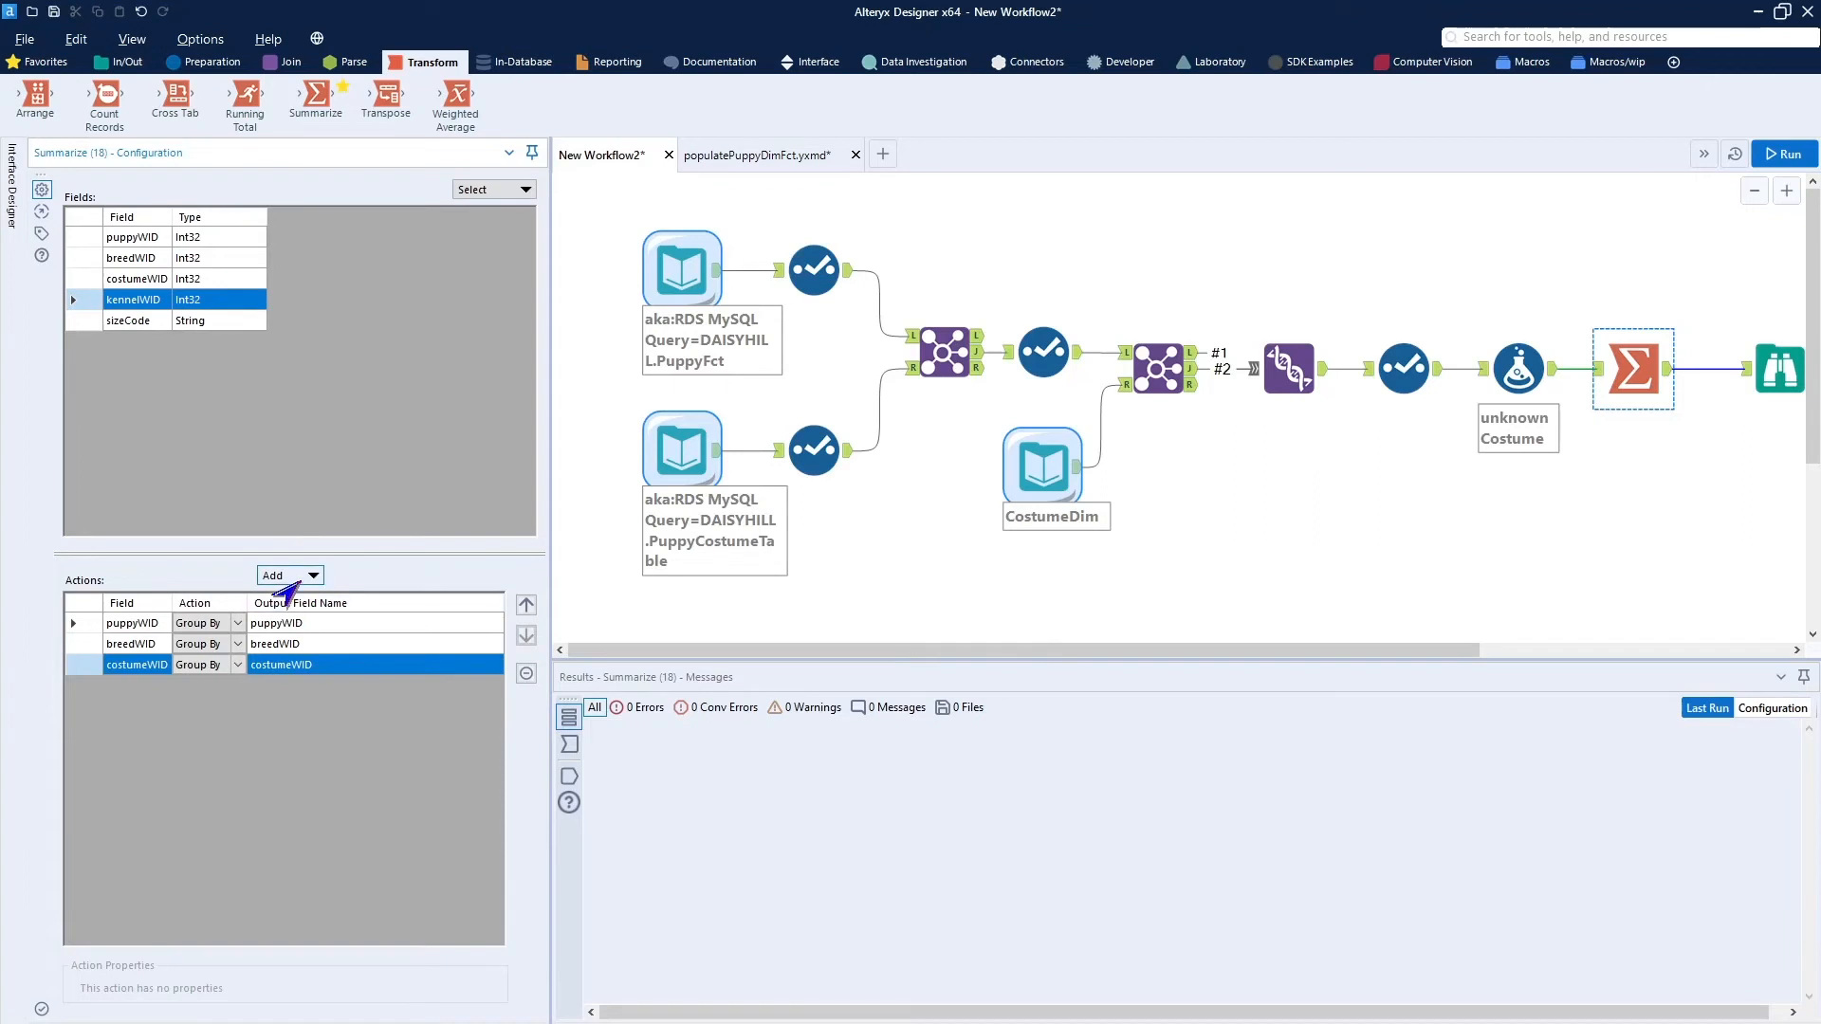
{"action": "left_click", "coordinate": [291, 577]}
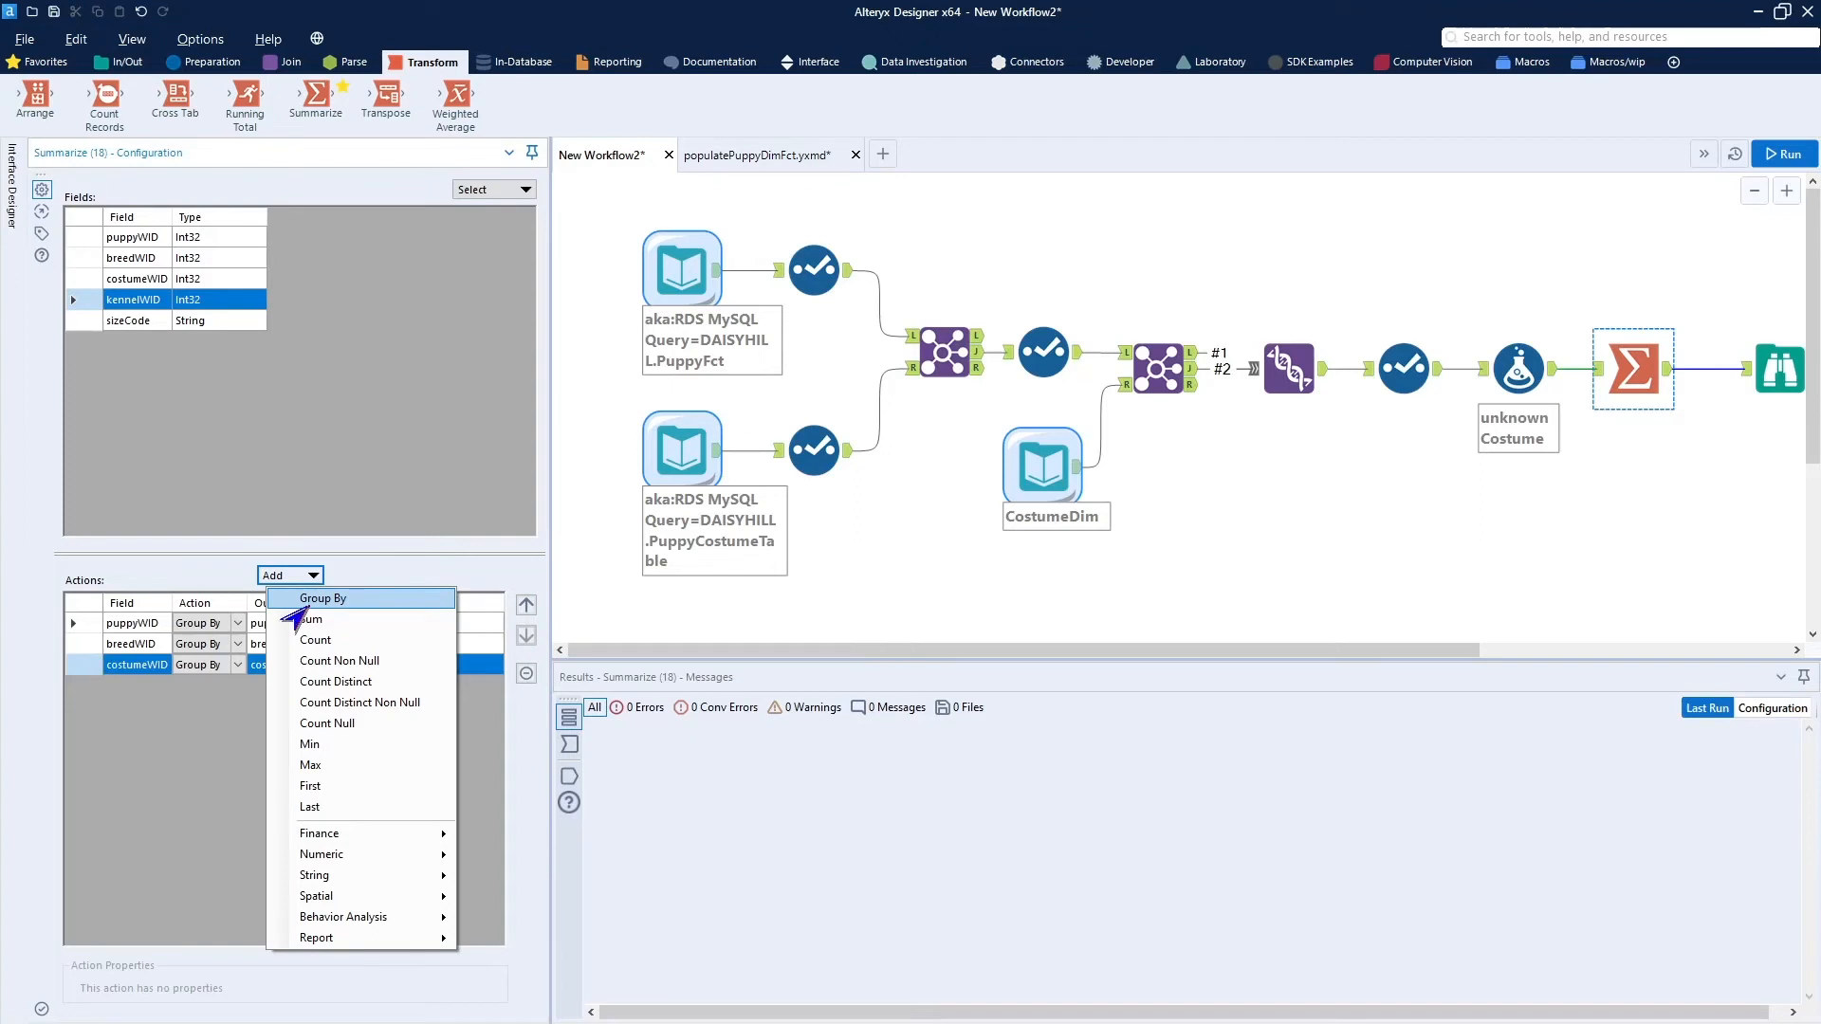
{"action": "left_click", "coordinate": [303, 603]}
Add a Count action on sizeCode to the Summarize tool and name its output field sizesCount.
{"action": "left_click", "coordinate": [142, 321]}
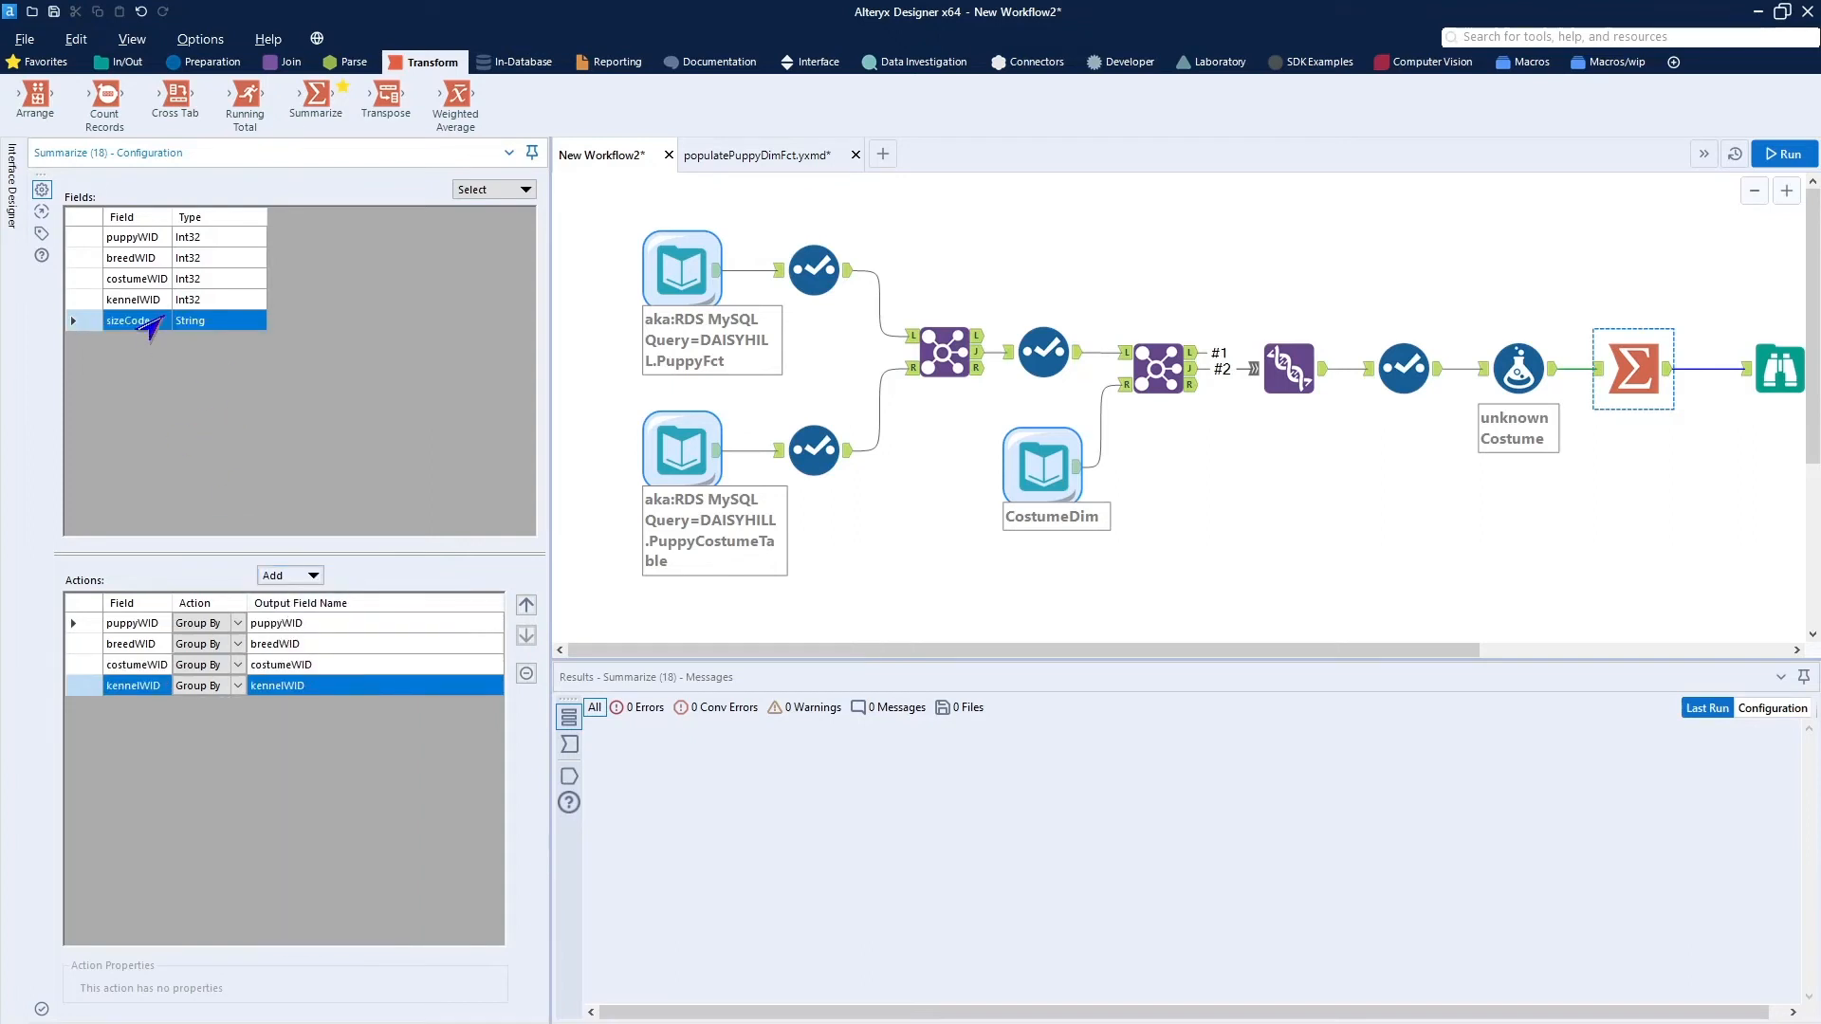
{"action": "left_click", "coordinate": [298, 581]}
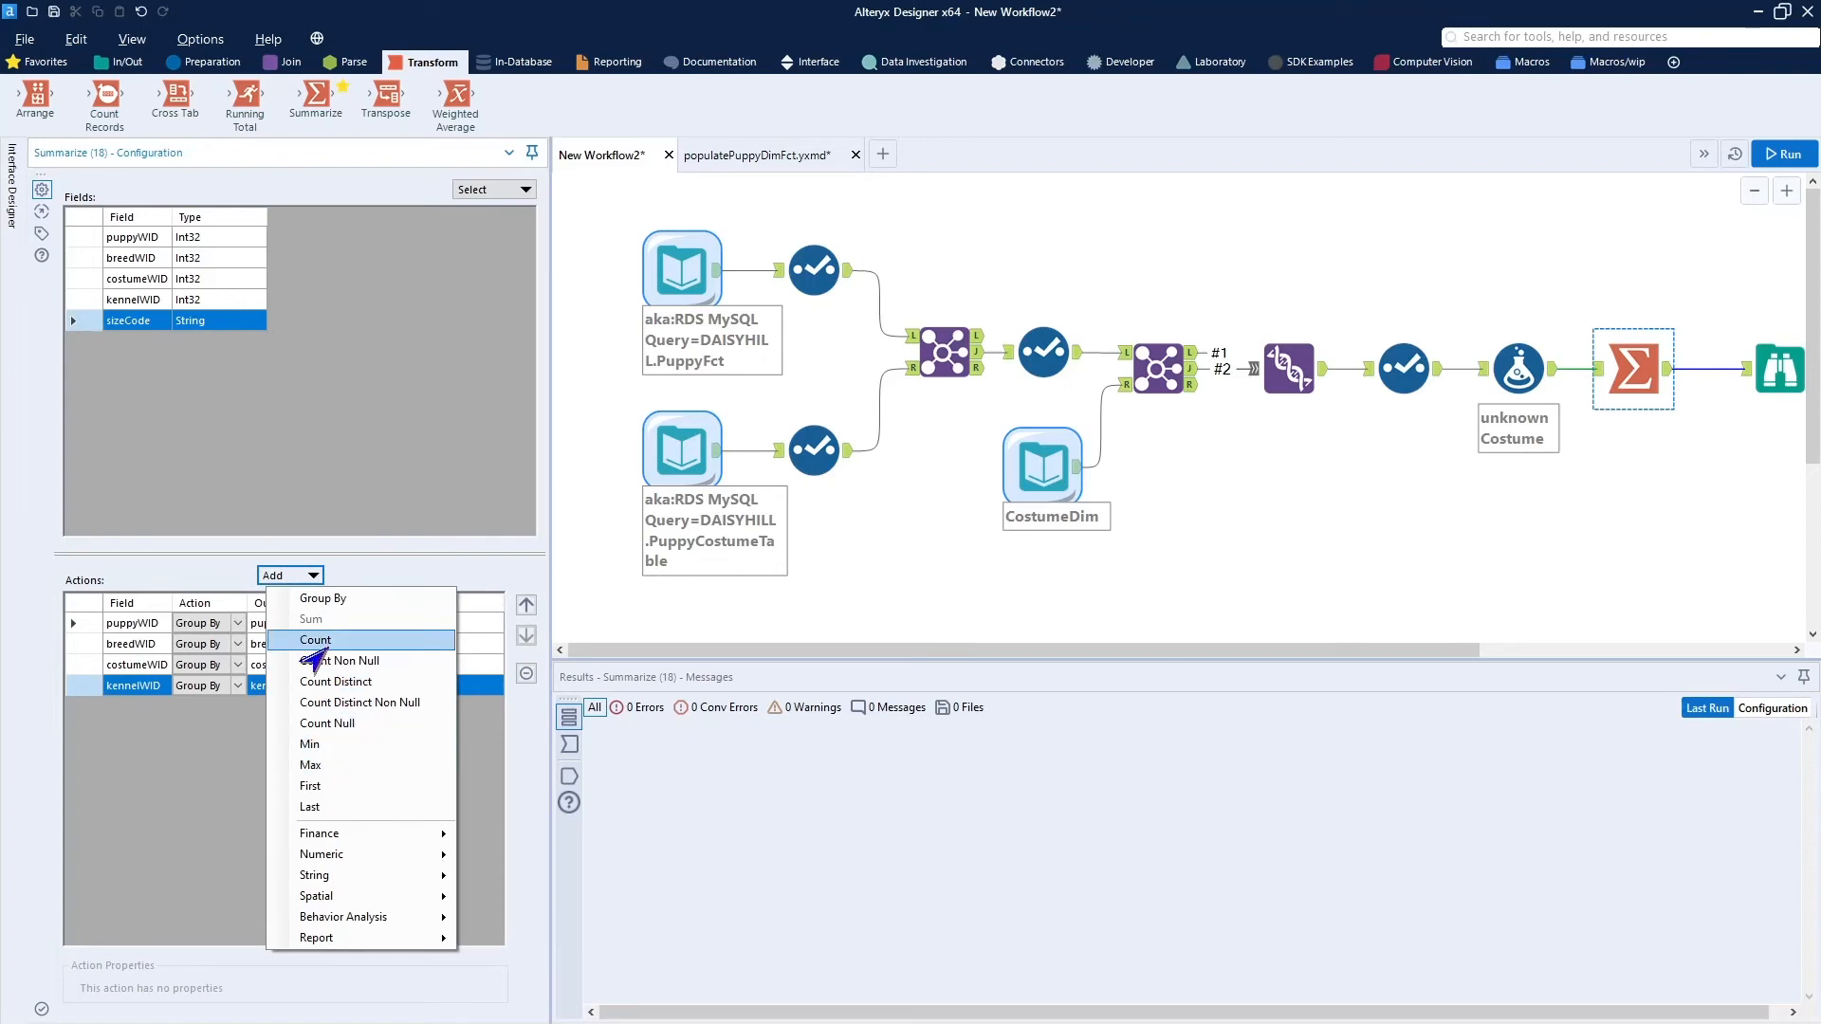
{"action": "left_click", "coordinate": [315, 640]}
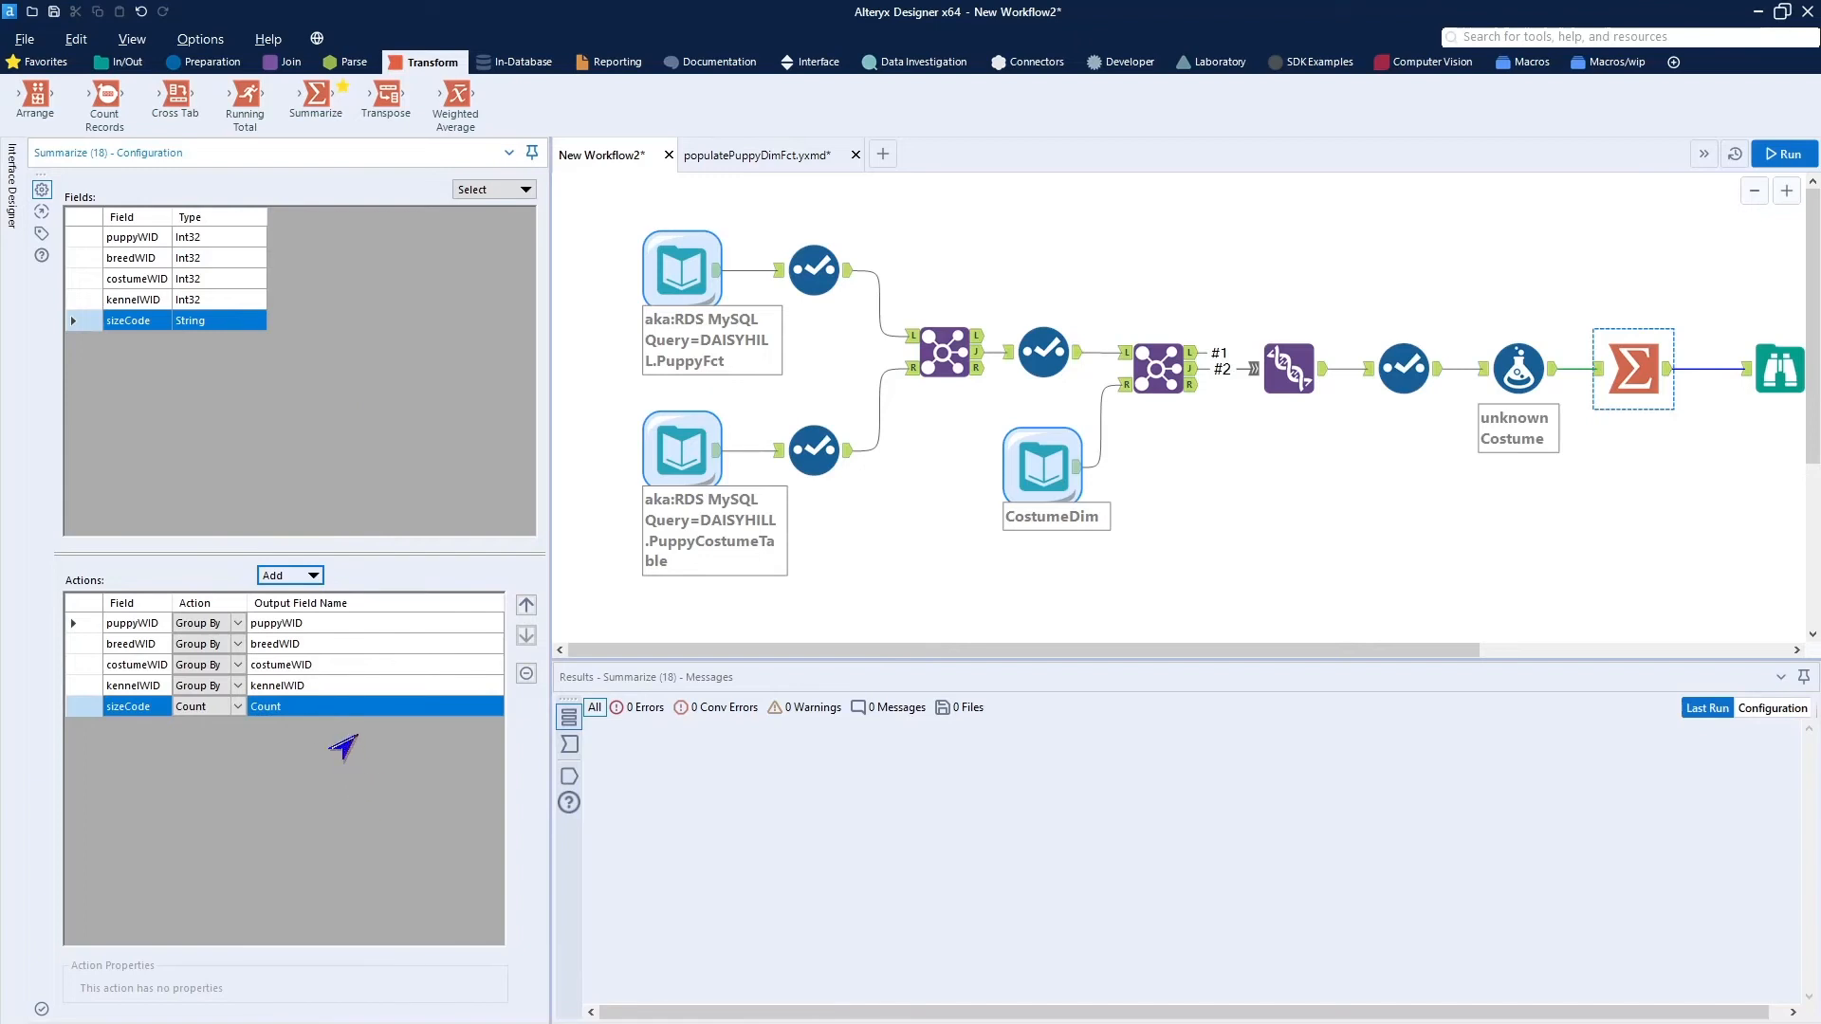
{"action": "left_click", "coordinate": [355, 707]}
{"action": "key", "text": "Home"}
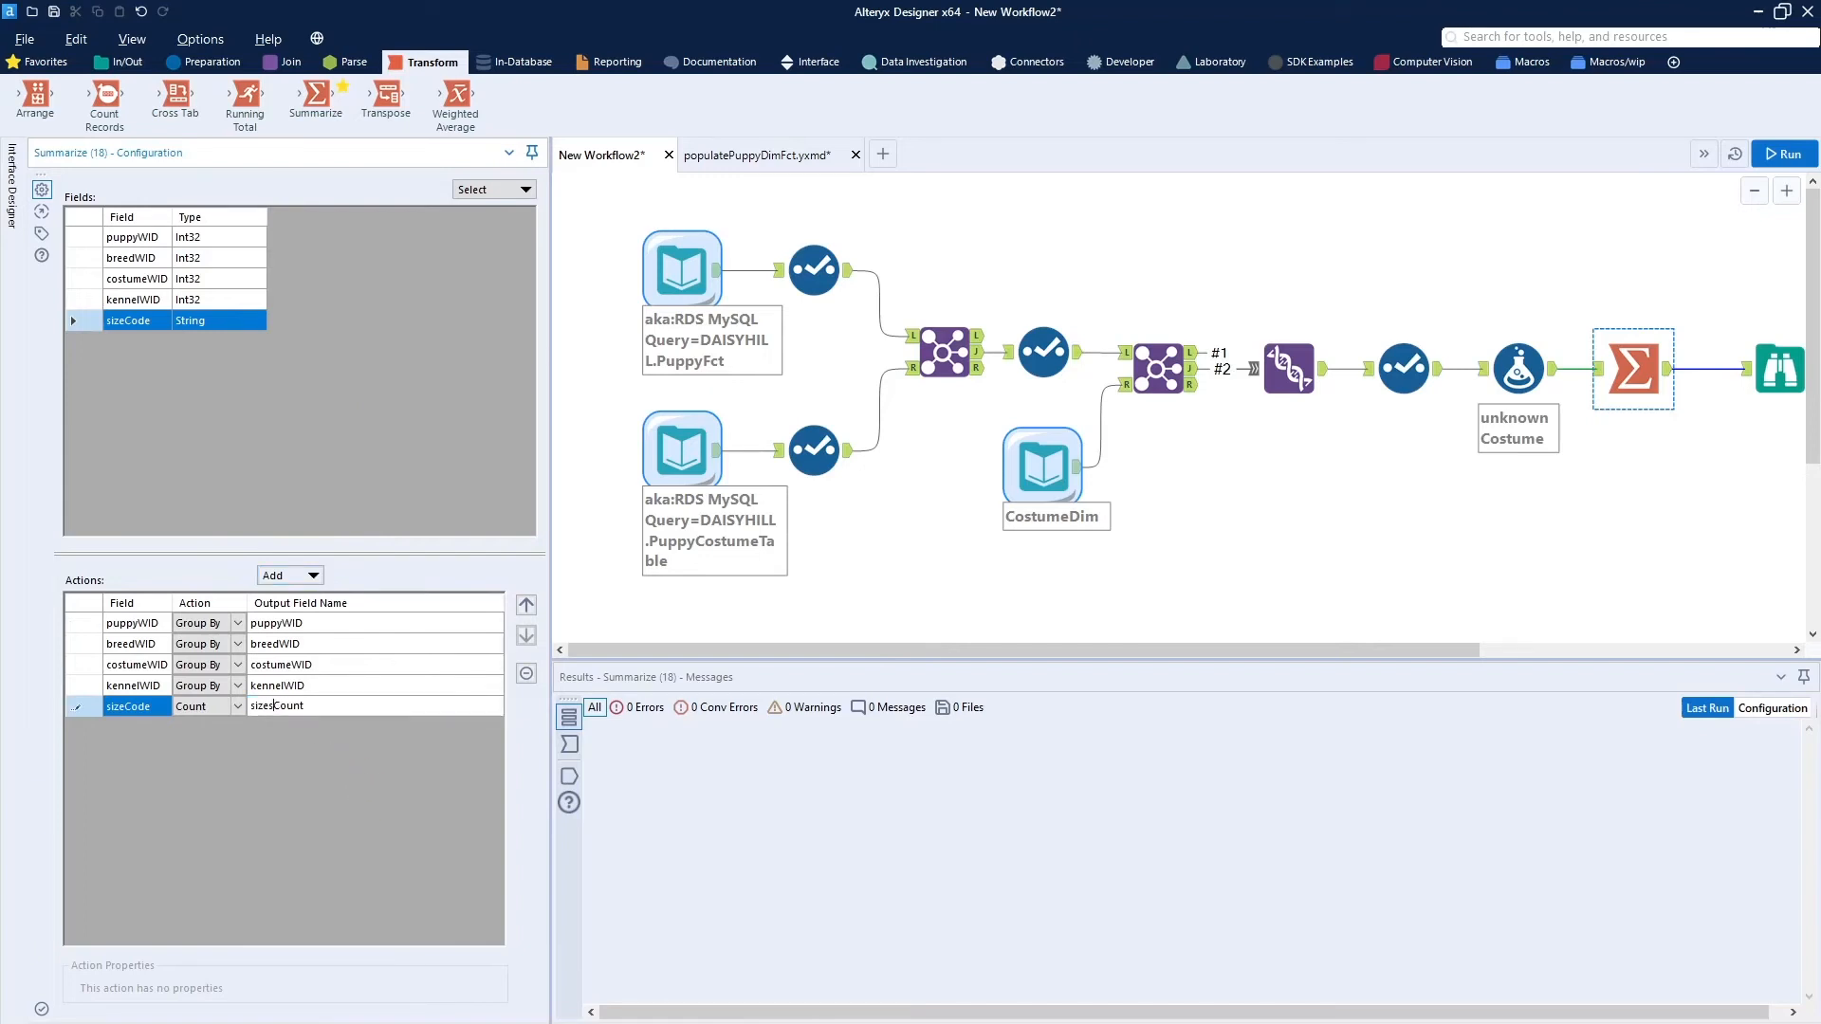
{"action": "left_click", "coordinate": [850, 607]}
{"action": "key", "text": "ctrl+r"}
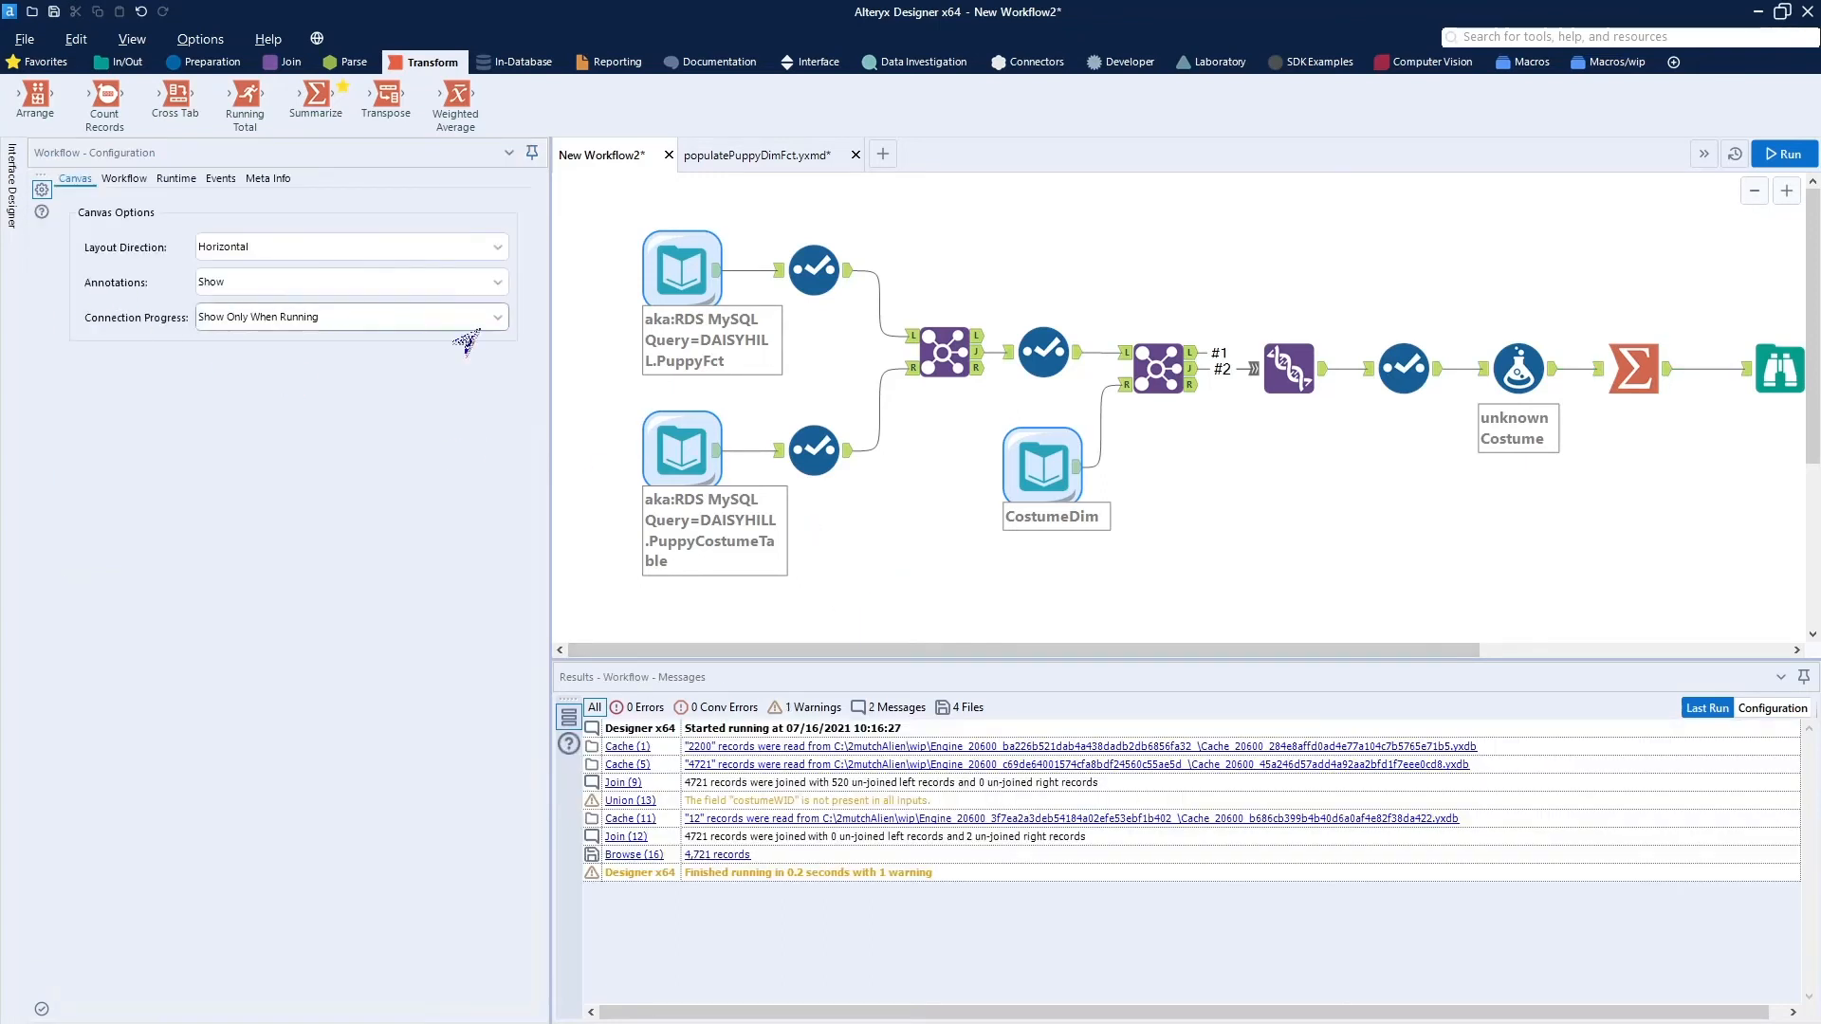
Add a Concatenate action on sizeCode in the Summarize tool, with output name sizesText, start character [ and end character ].
{"action": "left_click", "coordinate": [1657, 385]}
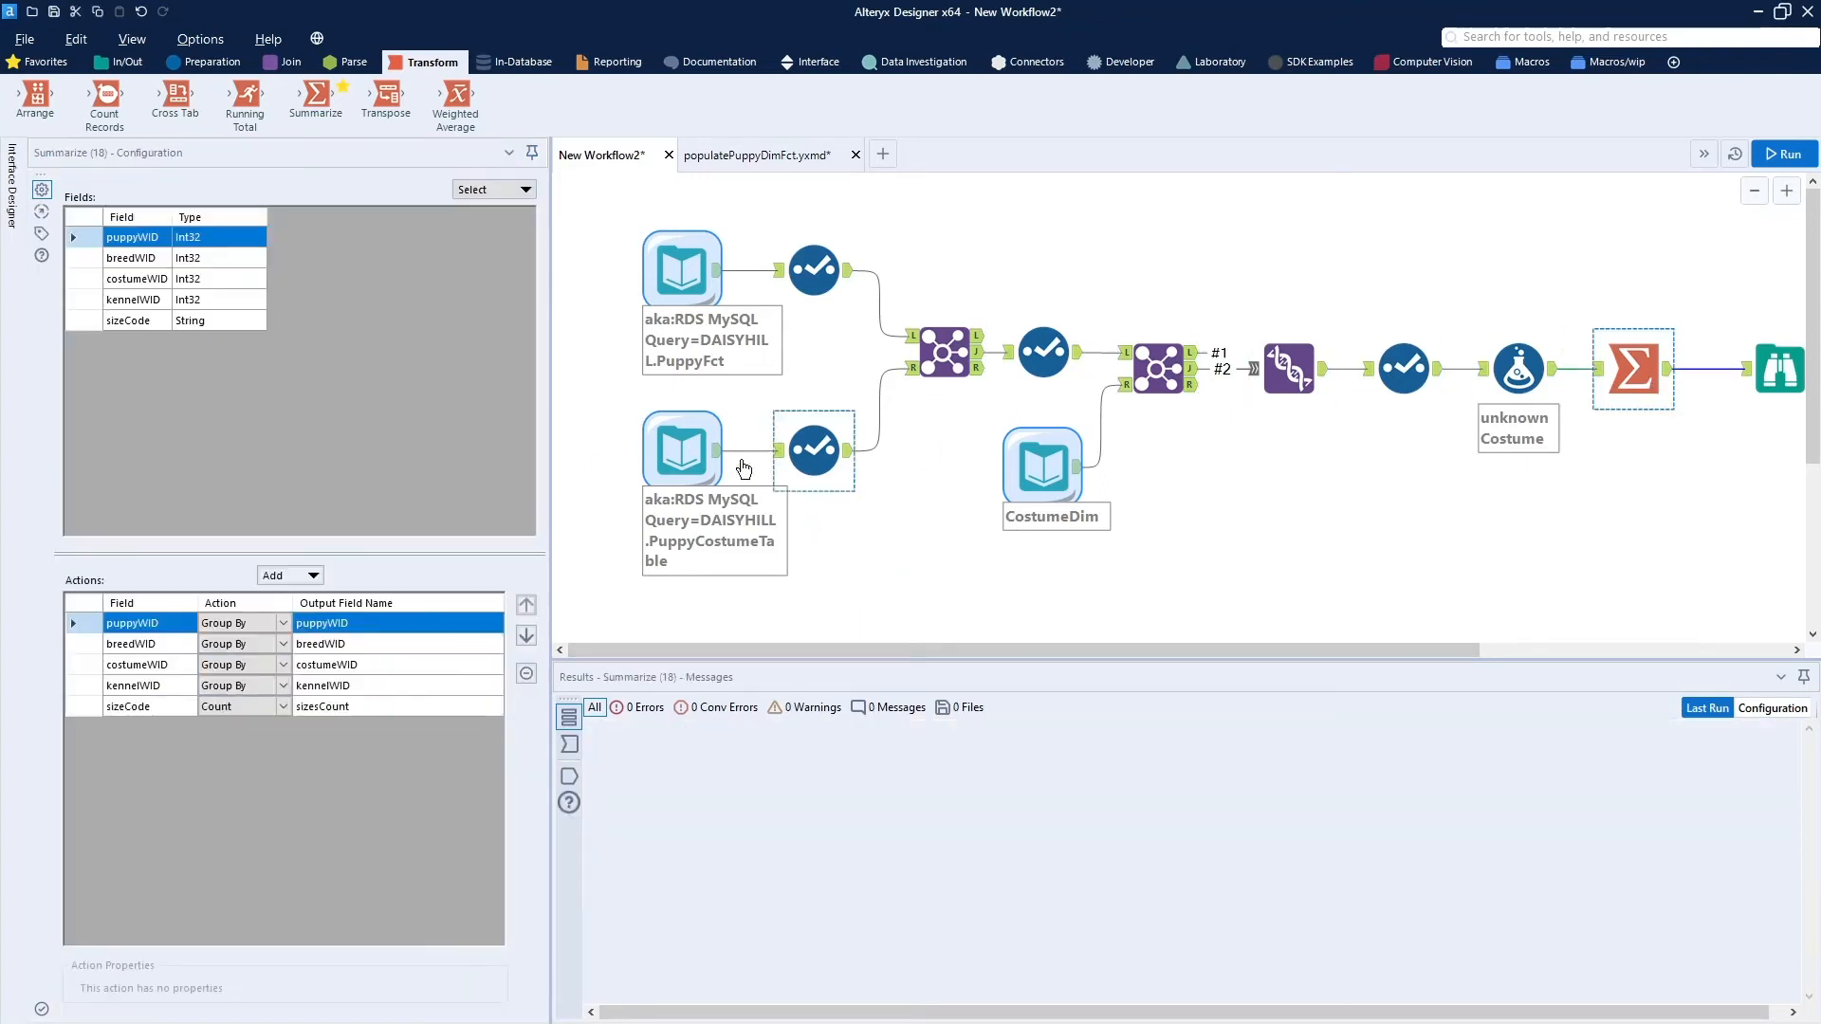
{"action": "left_click", "coordinate": [163, 323]}
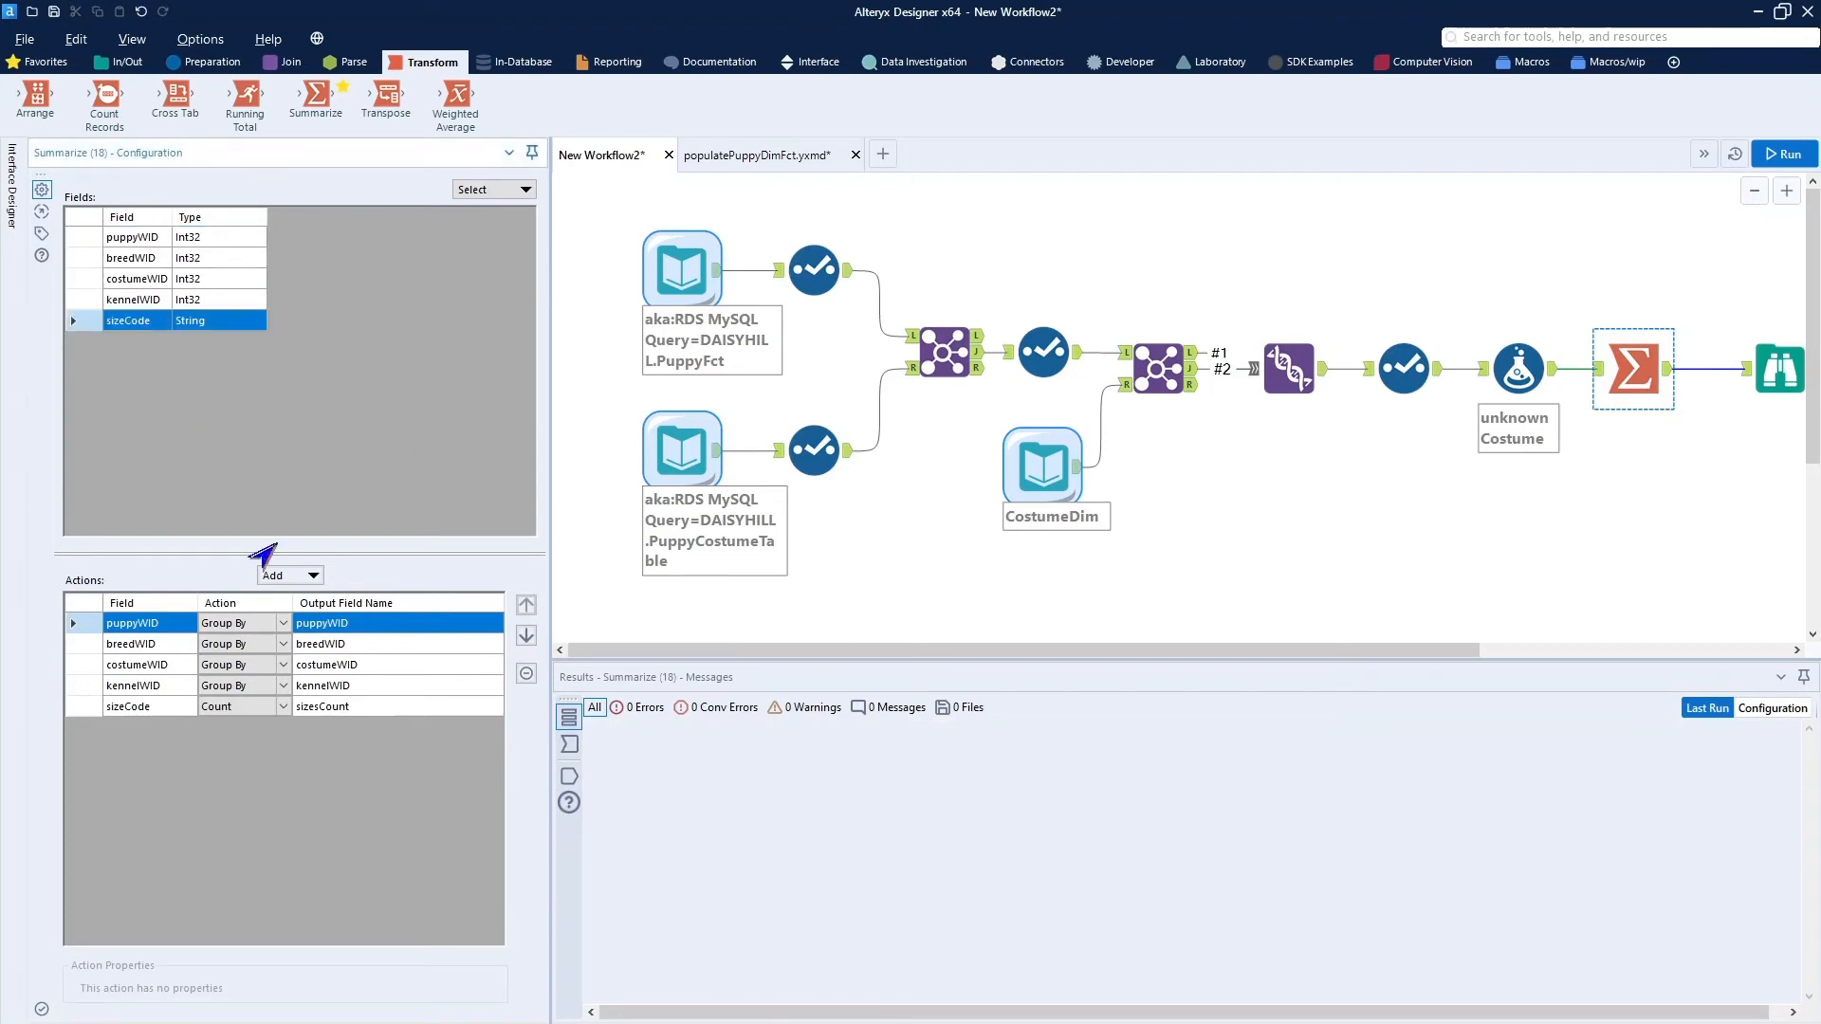
{"action": "left_click", "coordinate": [277, 580]}
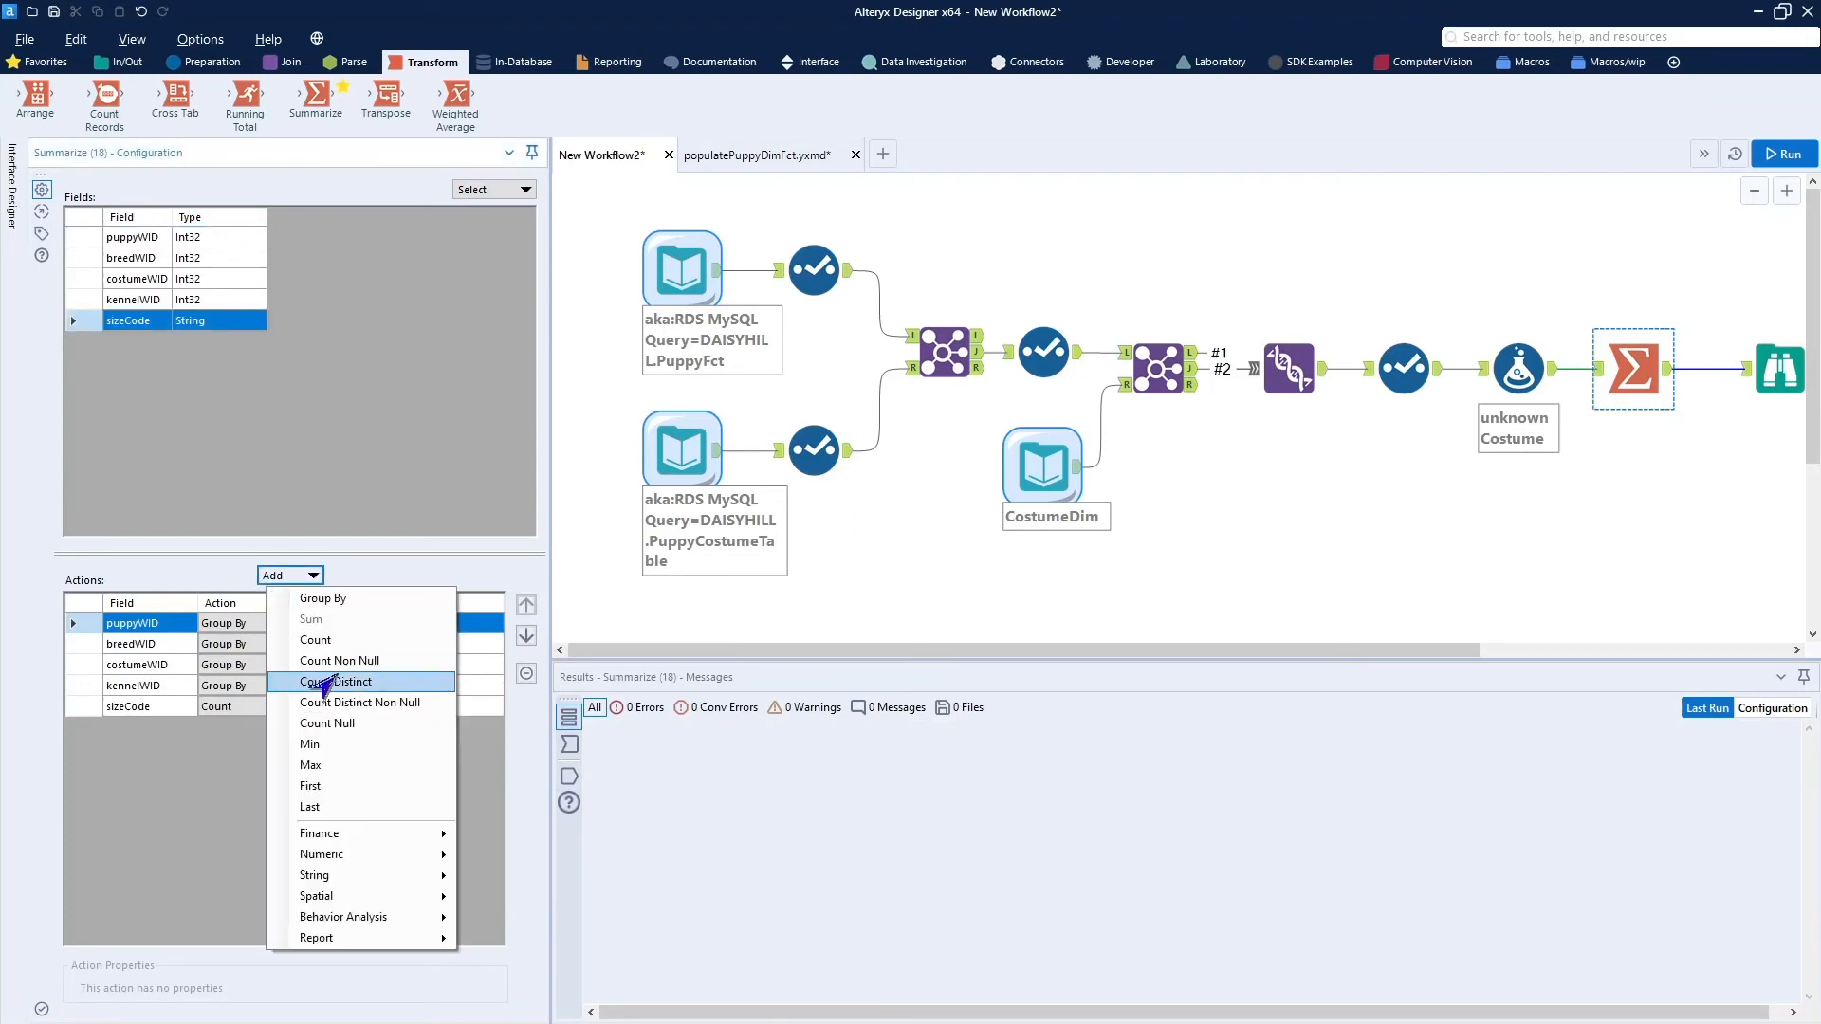
{"action": "mouse_move", "coordinate": [313, 874]}
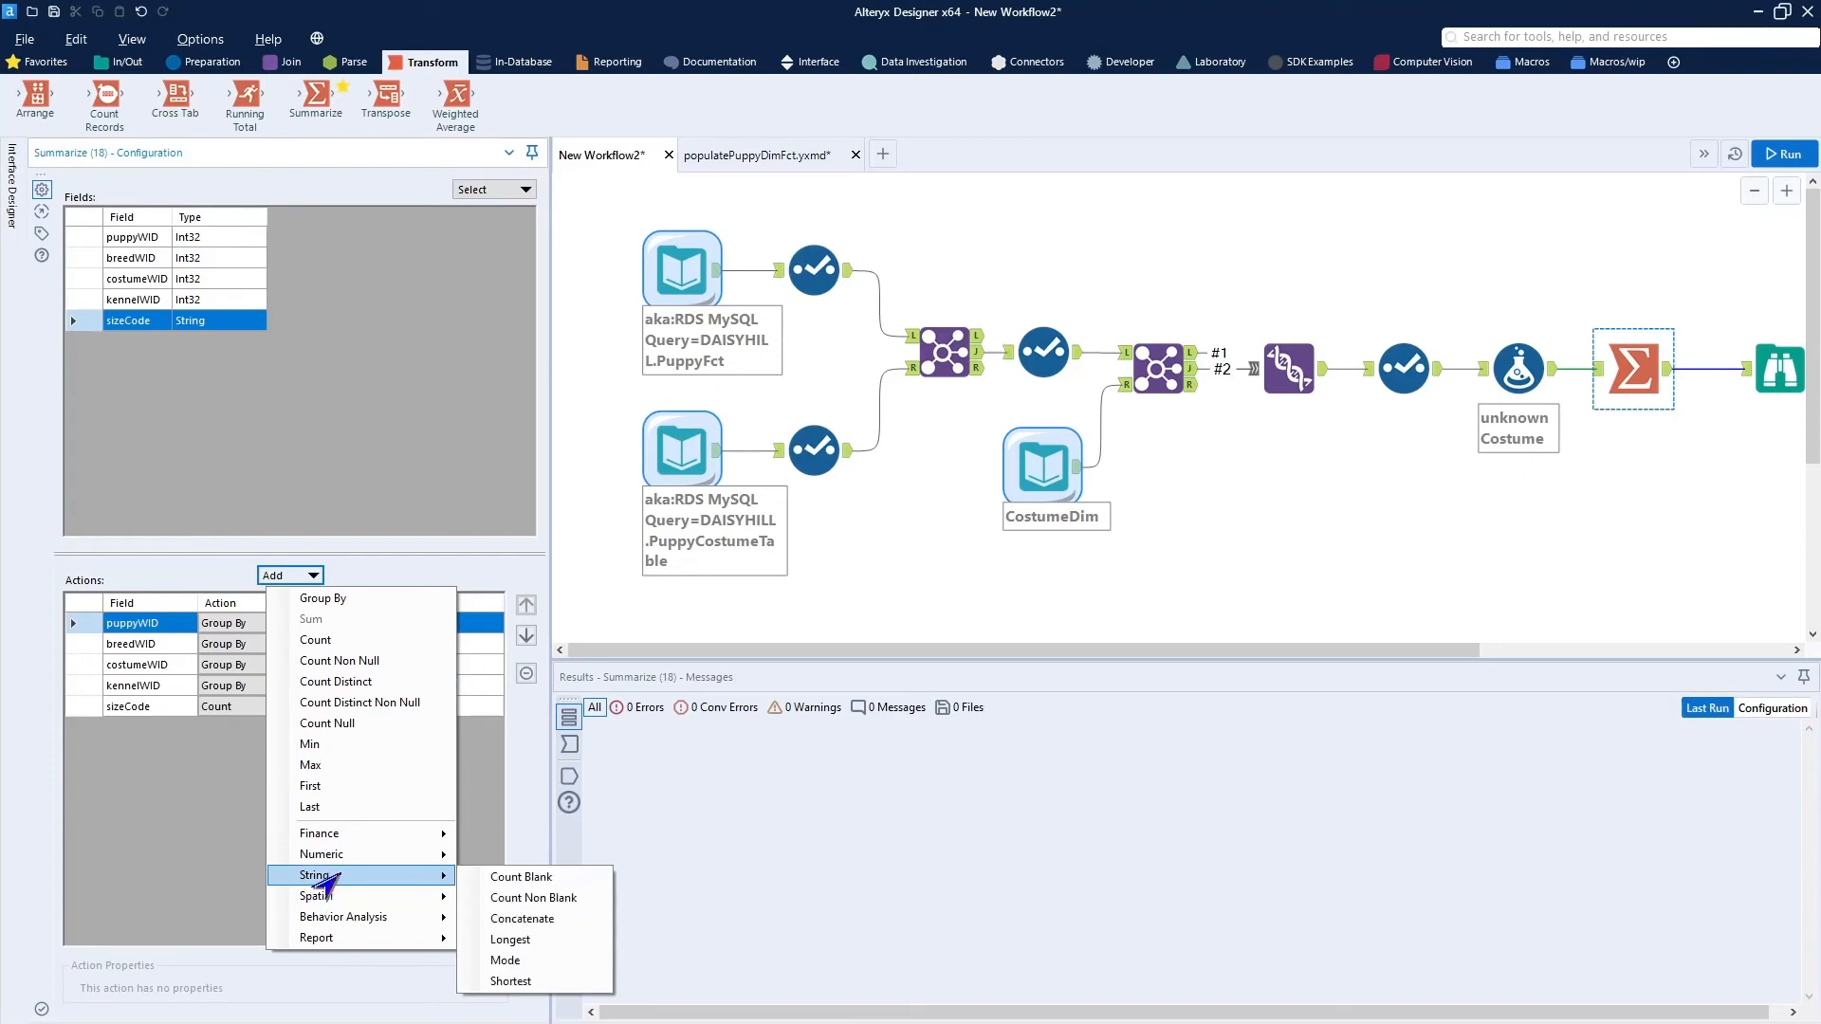
{"action": "left_click", "coordinate": [500, 920]}
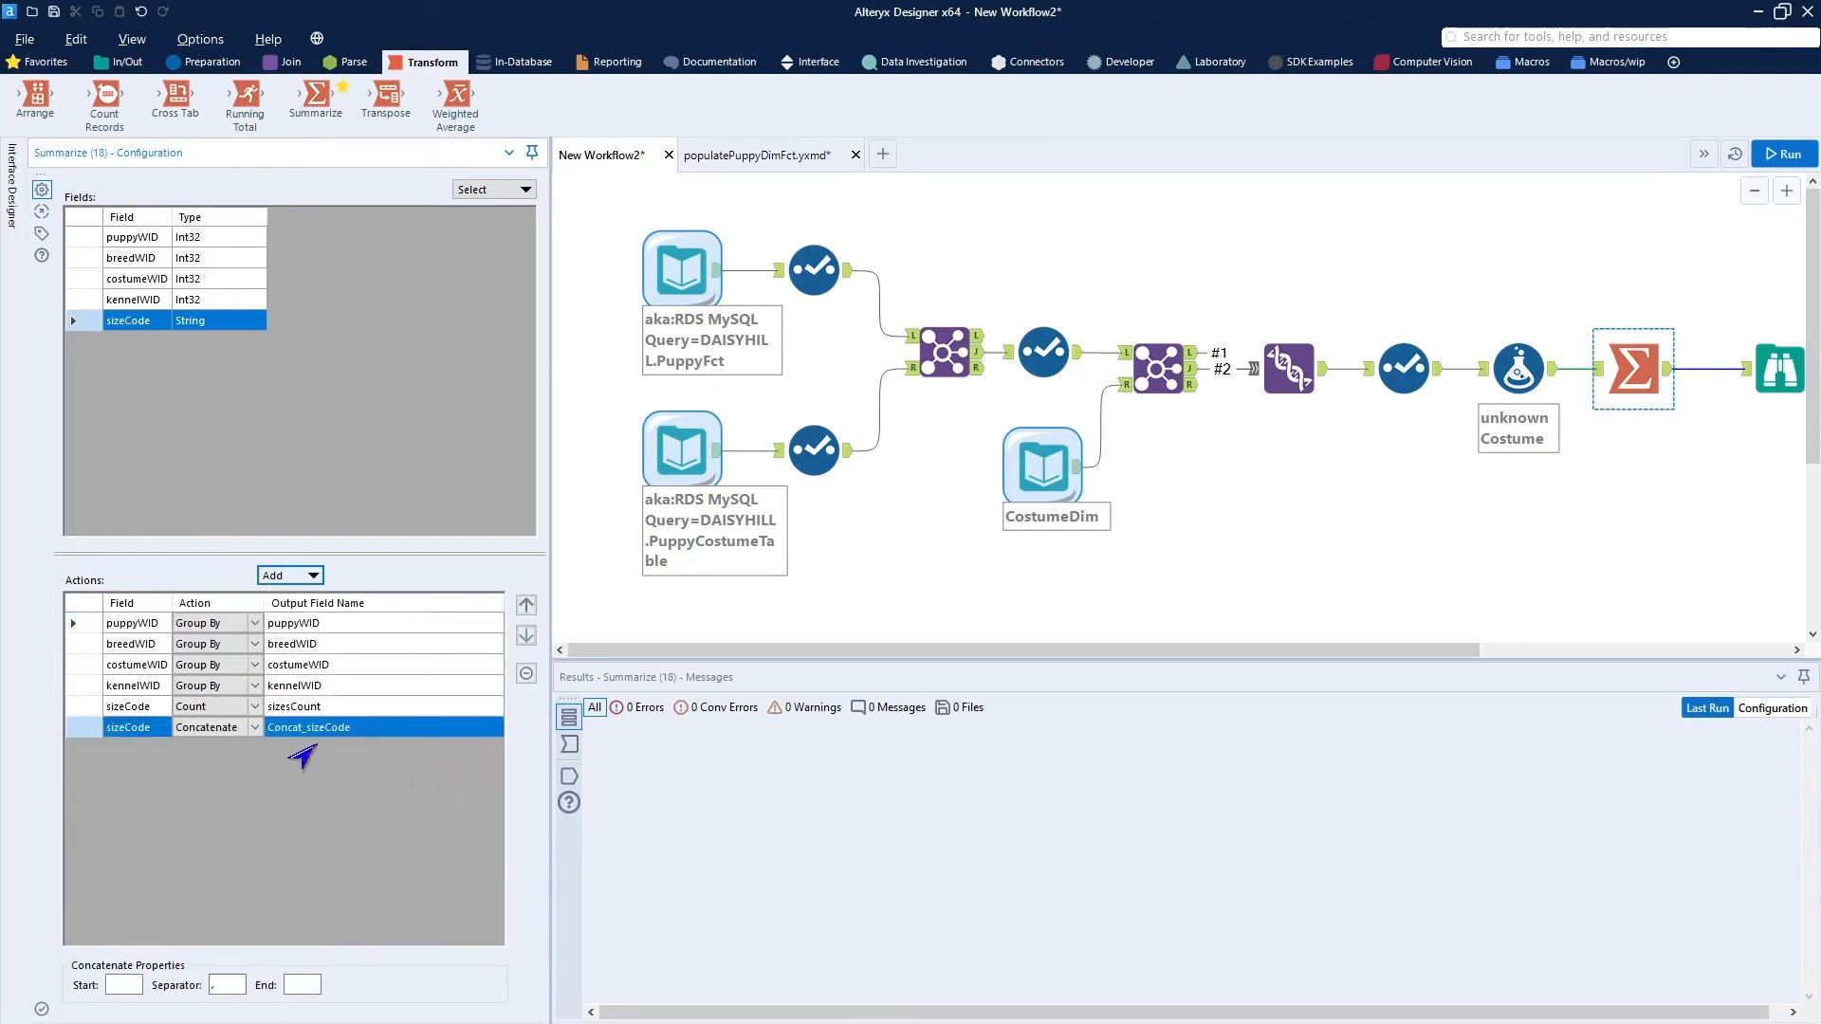
{"action": "left_click", "coordinate": [347, 732]}
{"action": "type", "text": "s"}
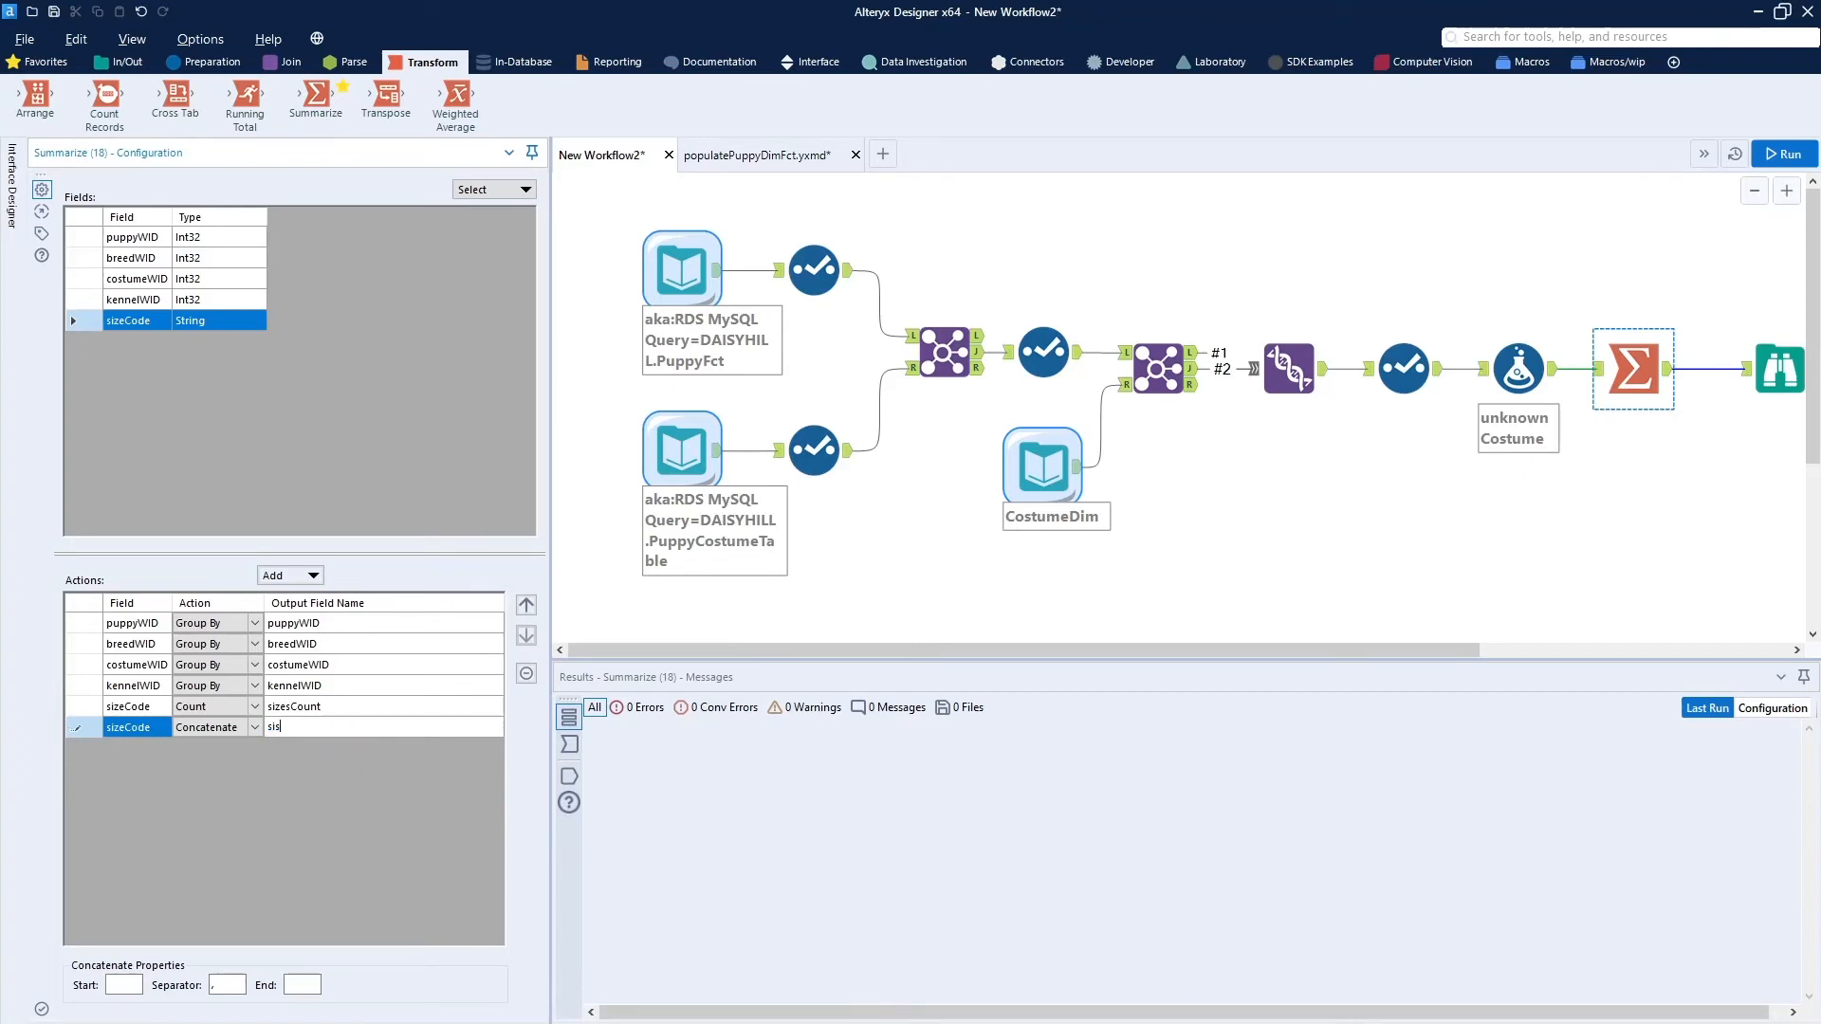
{"action": "type", "text": "izesText"}
{"action": "left_click", "coordinate": [131, 983]}
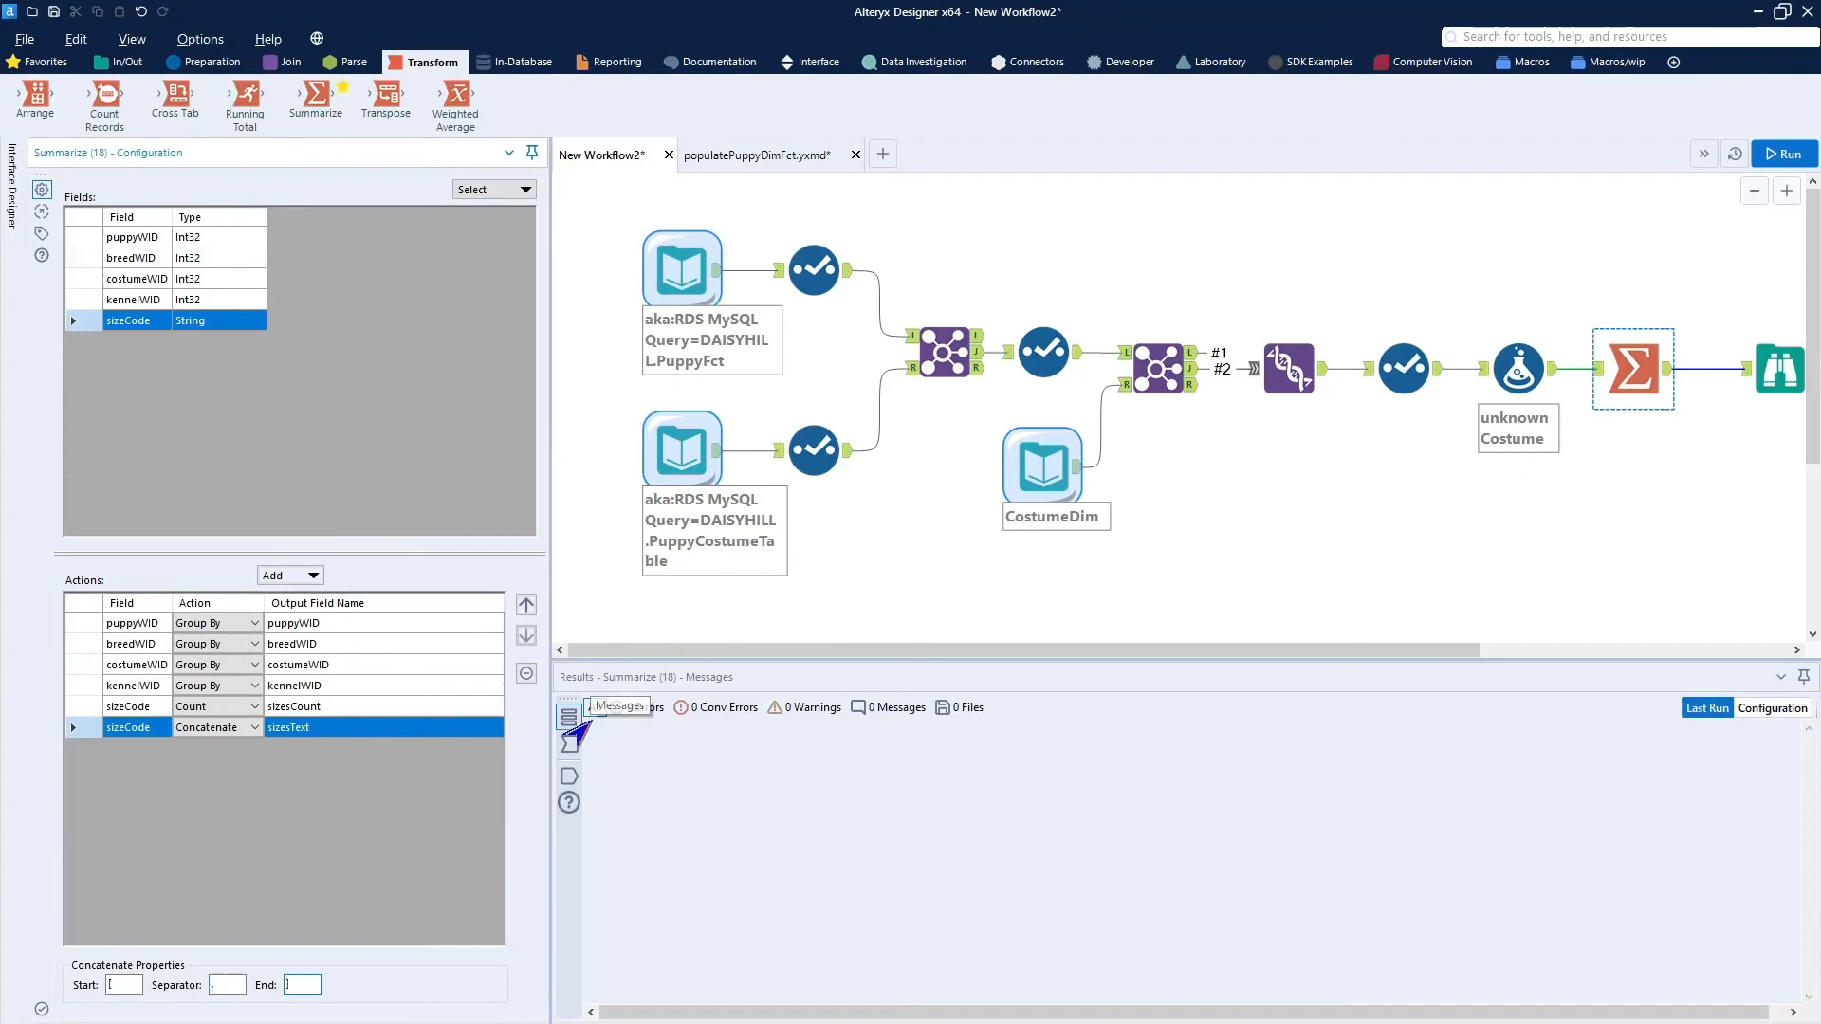
Run the workflow and review the sizesCount and sizesText columns in the Browse tool's records.
{"action": "left_click", "coordinate": [1780, 155]}
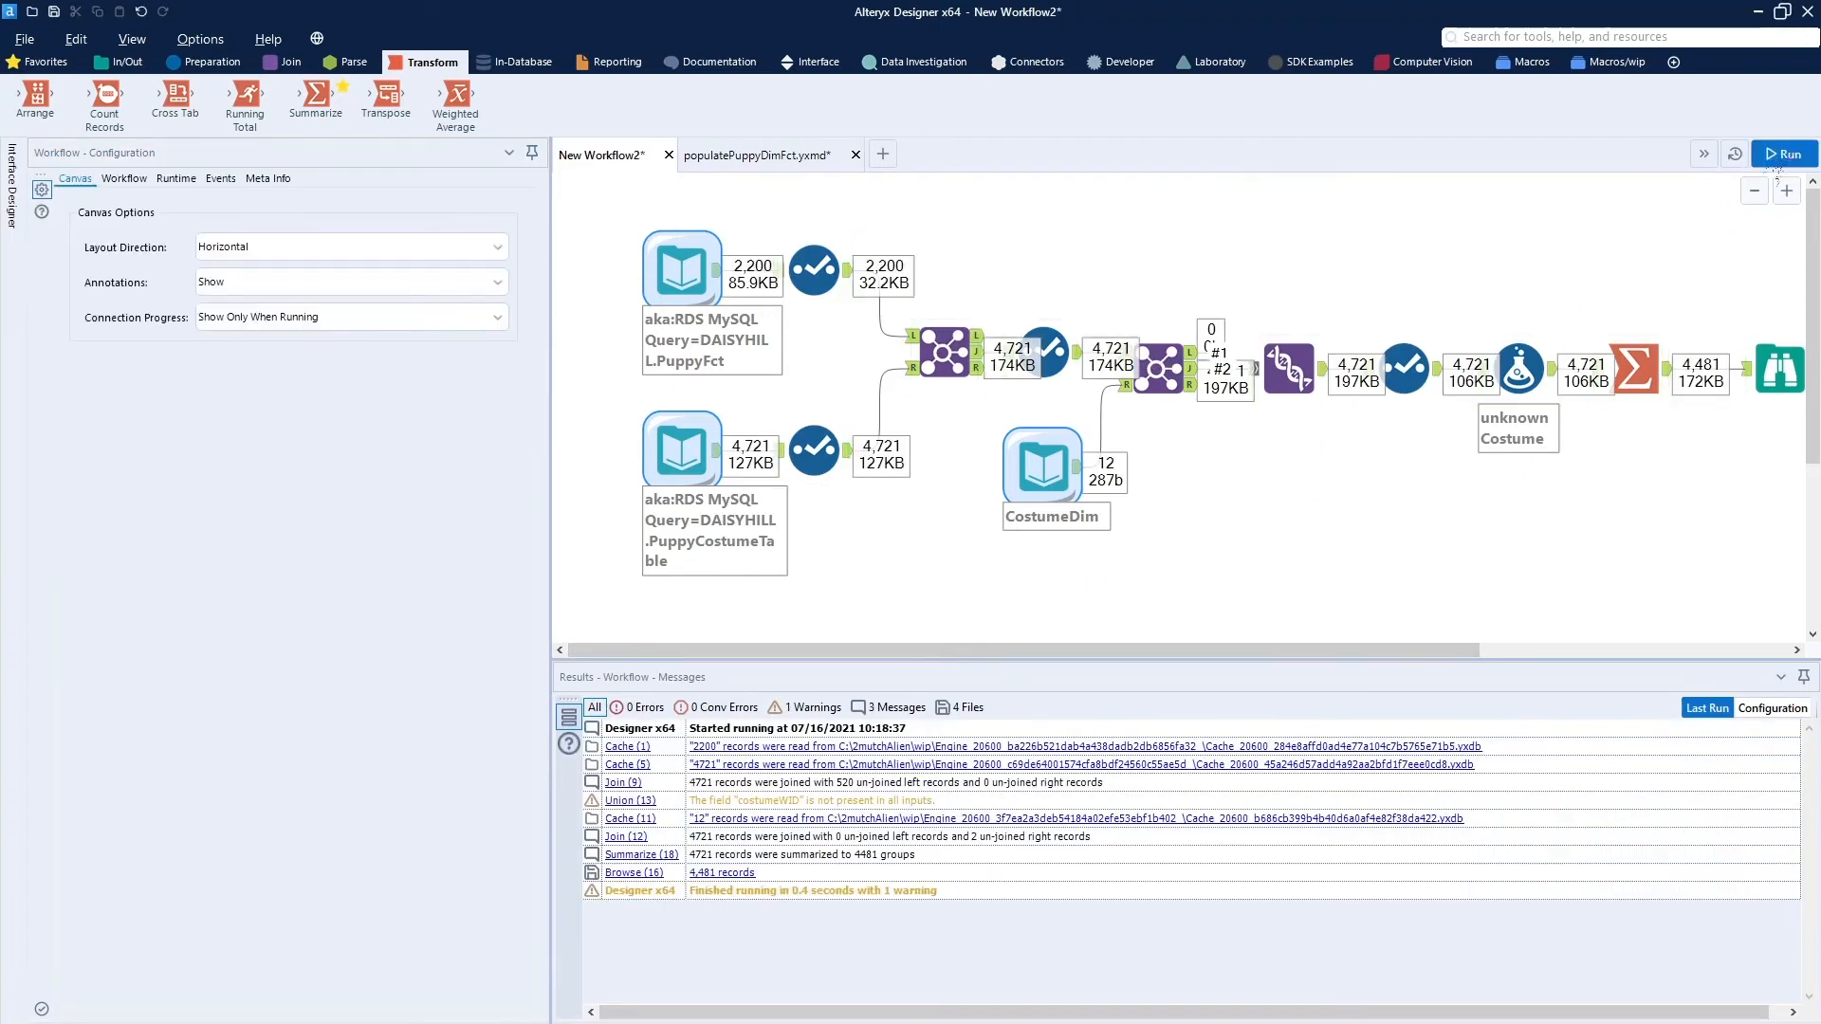
{"action": "left_click", "coordinate": [1765, 375]}
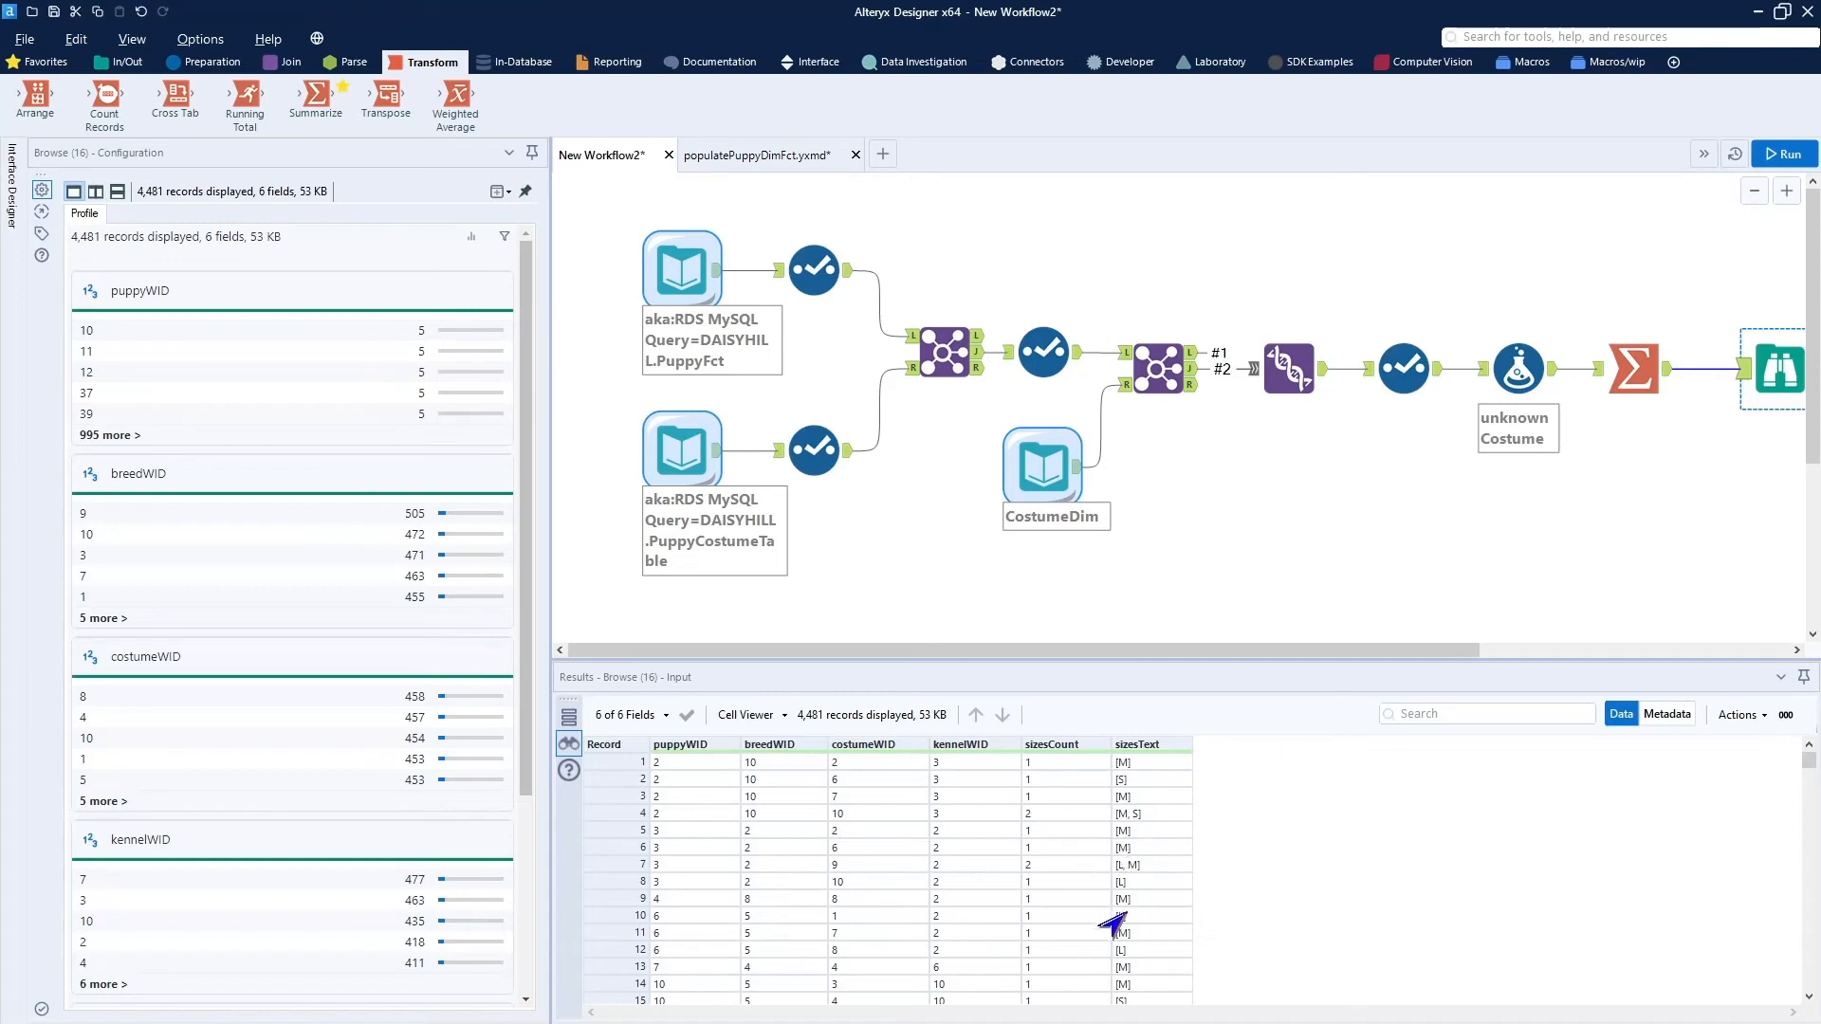
{"action": "scroll", "coordinate": [1053, 878], "scroll_direction": "down", "scroll_amount": 3}
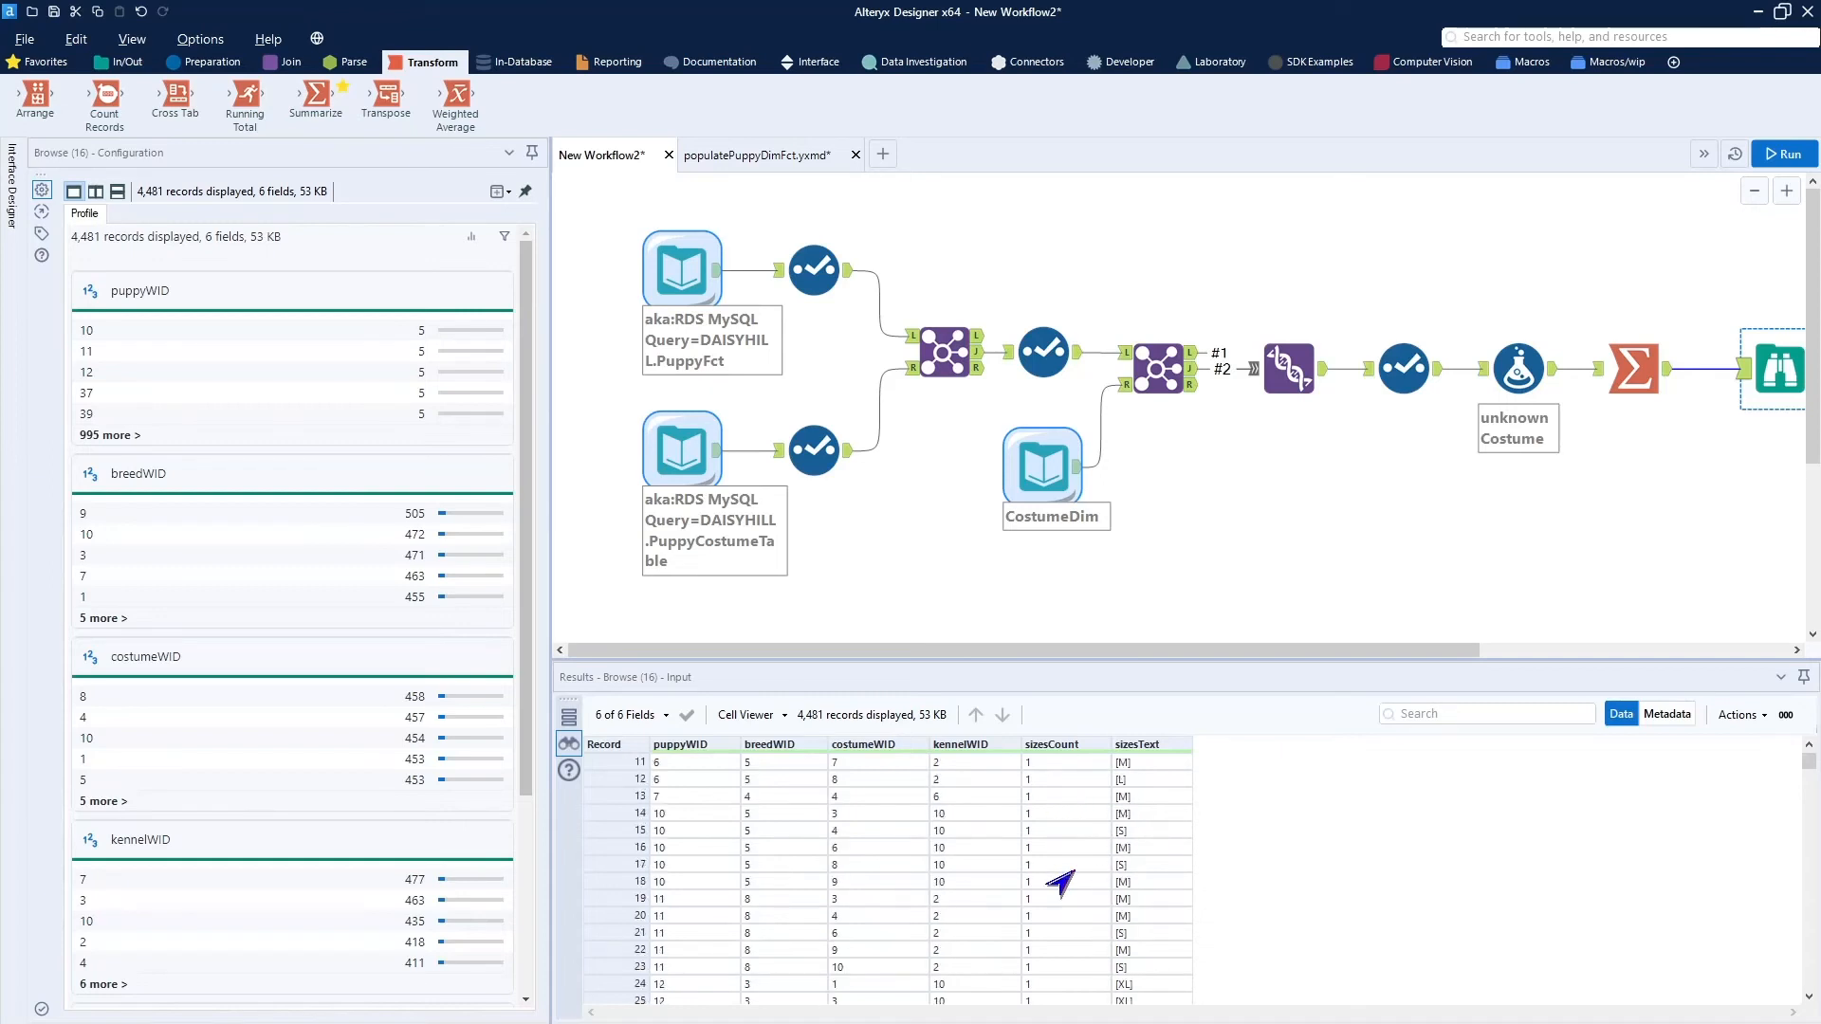
{"action": "scroll", "coordinate": [1061, 884], "scroll_direction": "down", "scroll_amount": 7}
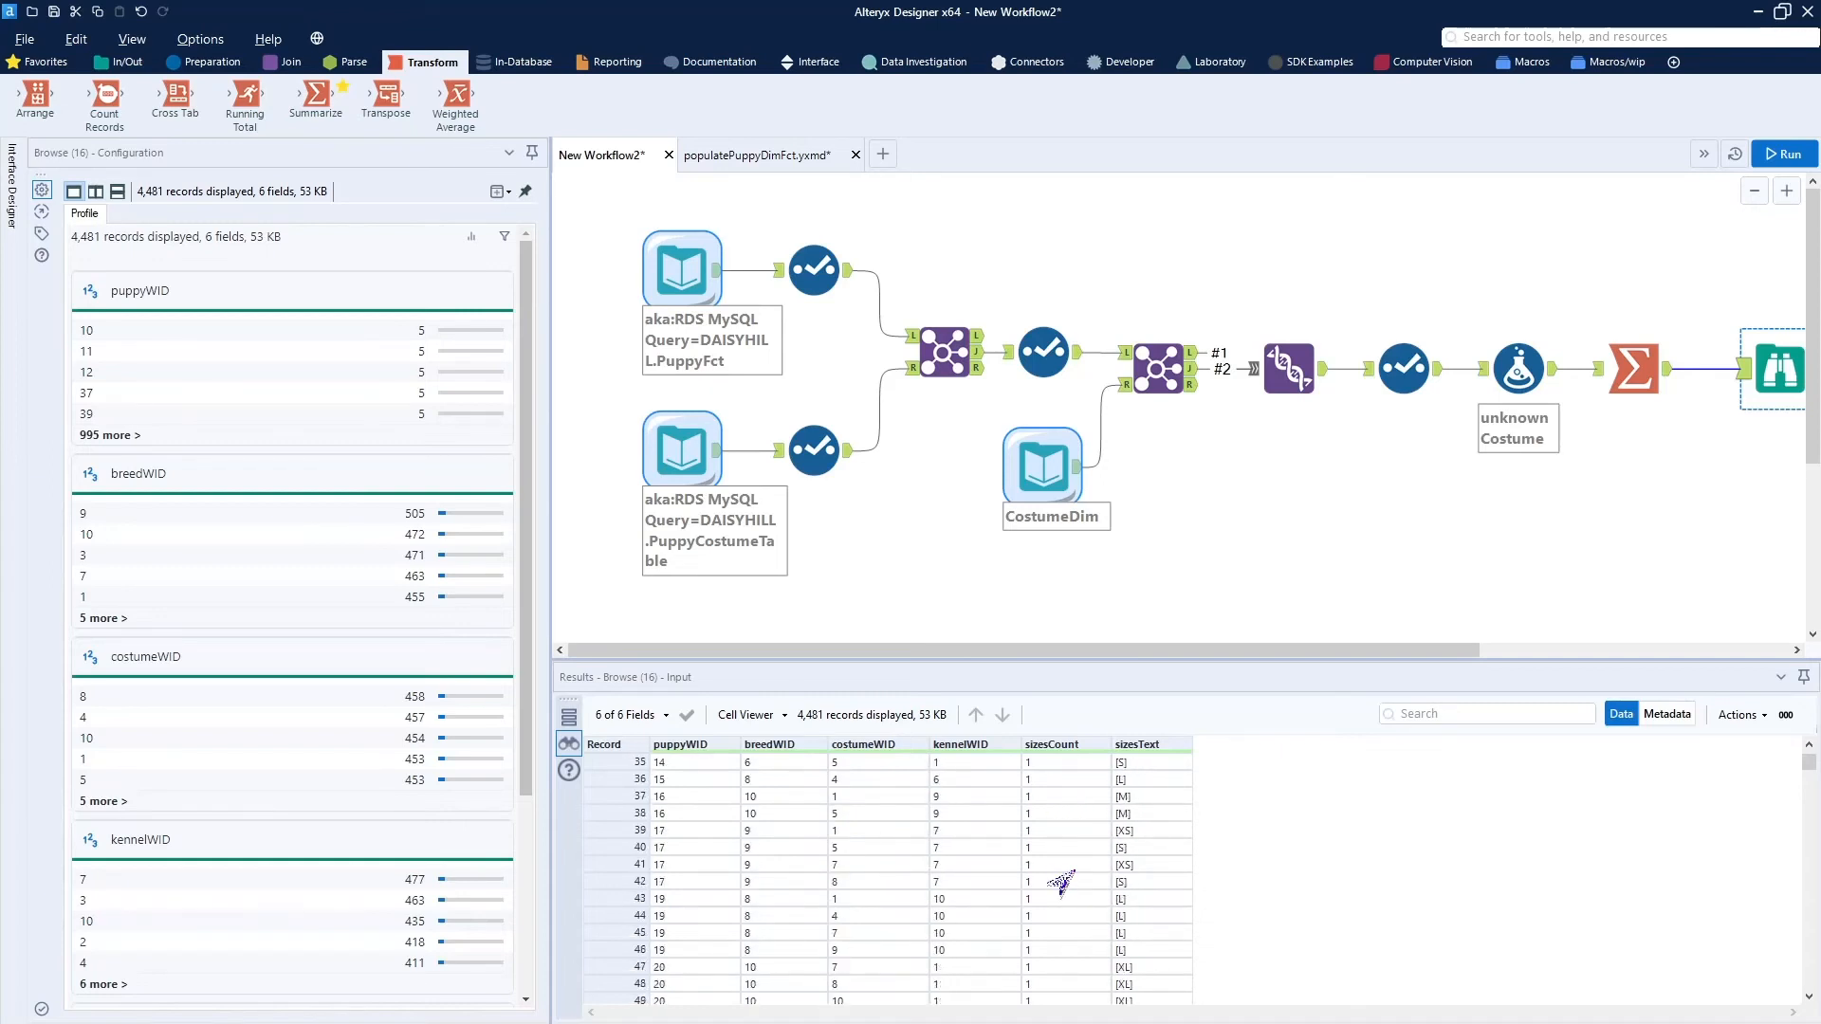
{"action": "scroll", "coordinate": [1061, 884], "scroll_direction": "up", "scroll_amount": 10}
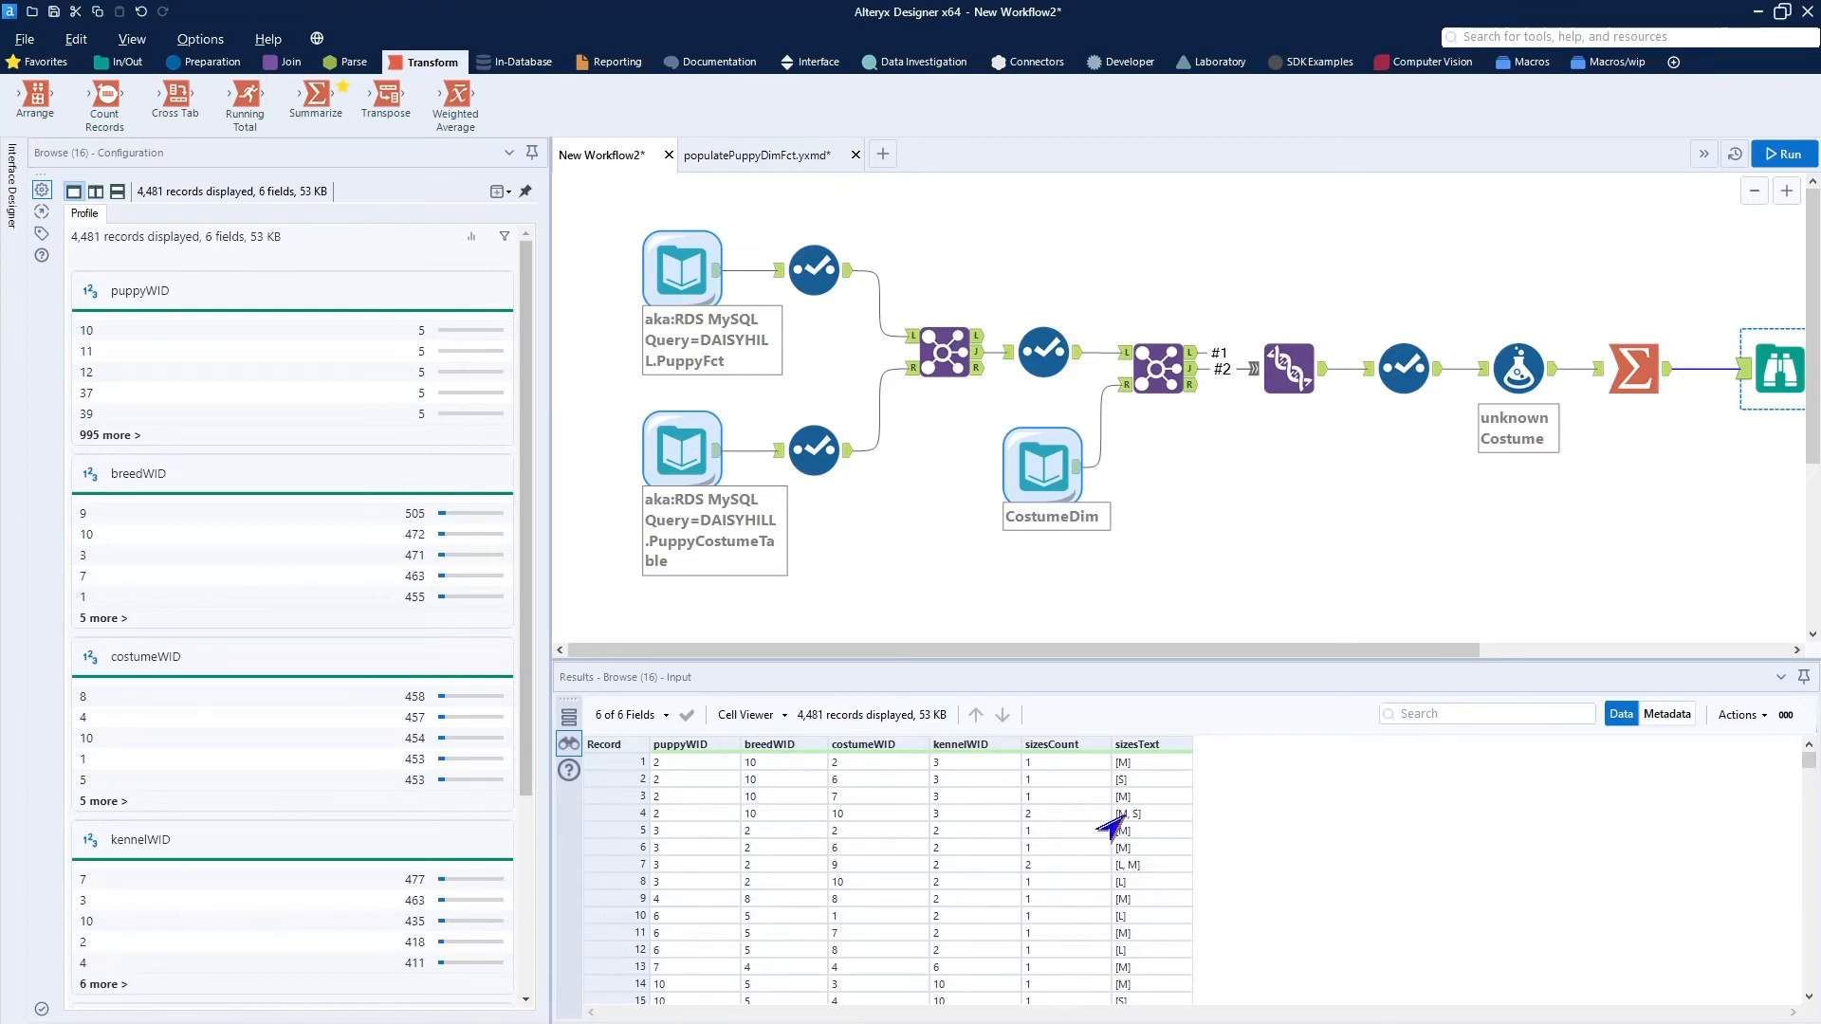
{"action": "scroll", "coordinate": [1105, 828], "scroll_direction": "down", "scroll_amount": 17}
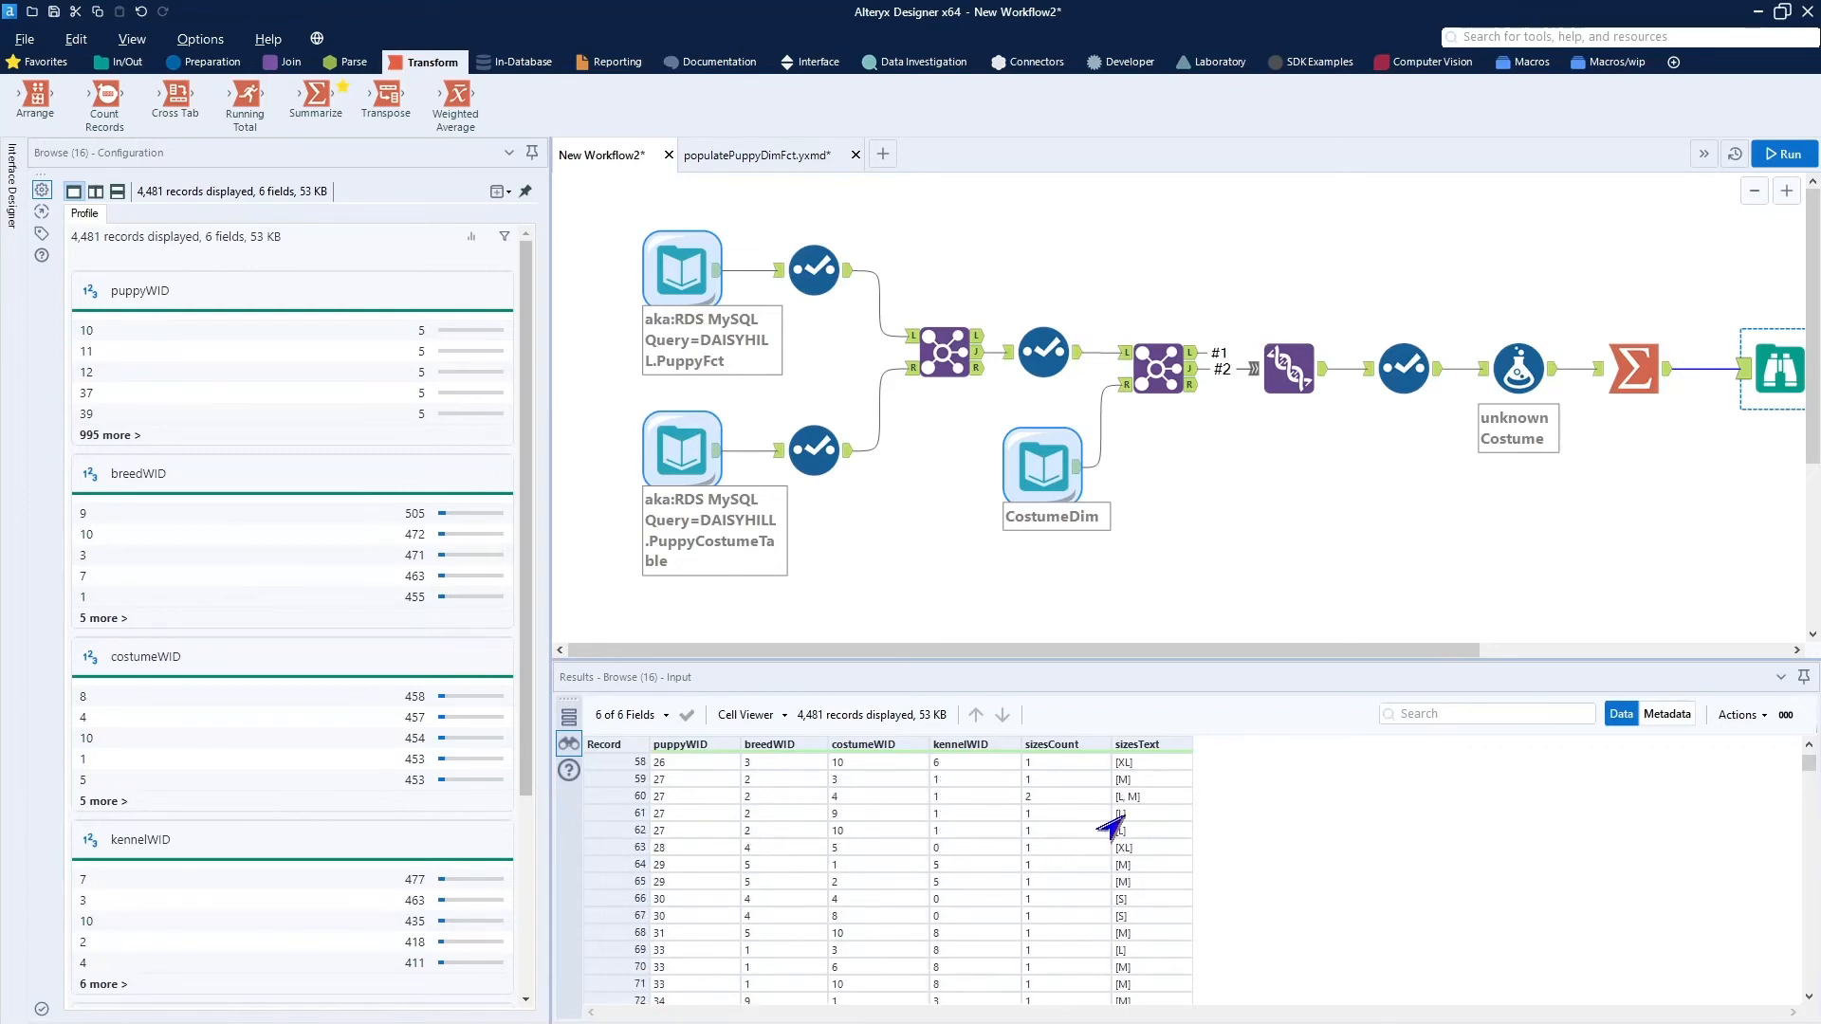
{"action": "scroll", "coordinate": [1110, 828], "scroll_direction": "down", "scroll_amount": 2}
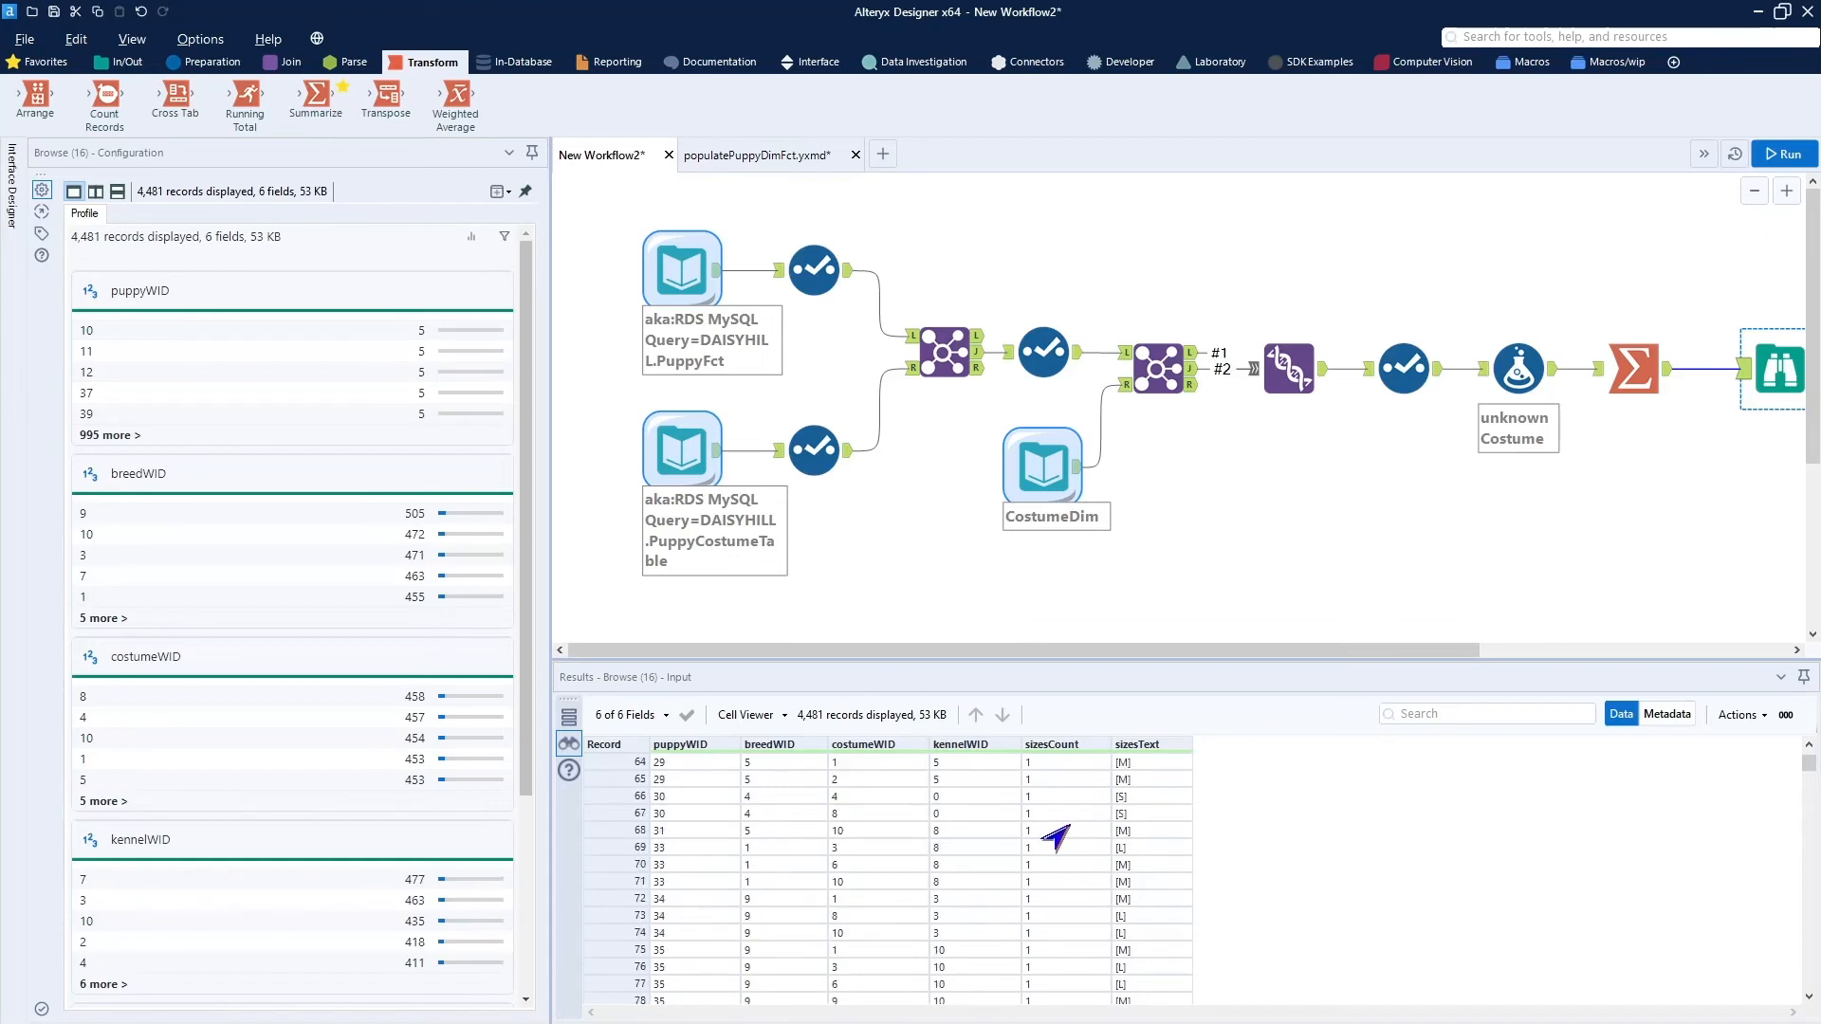
Move the Browse tool above the main line and connect a new Output Data tool to the Summarize tool's output.
{"action": "scroll", "coordinate": [1056, 839], "scroll_direction": "up", "scroll_amount": 20}
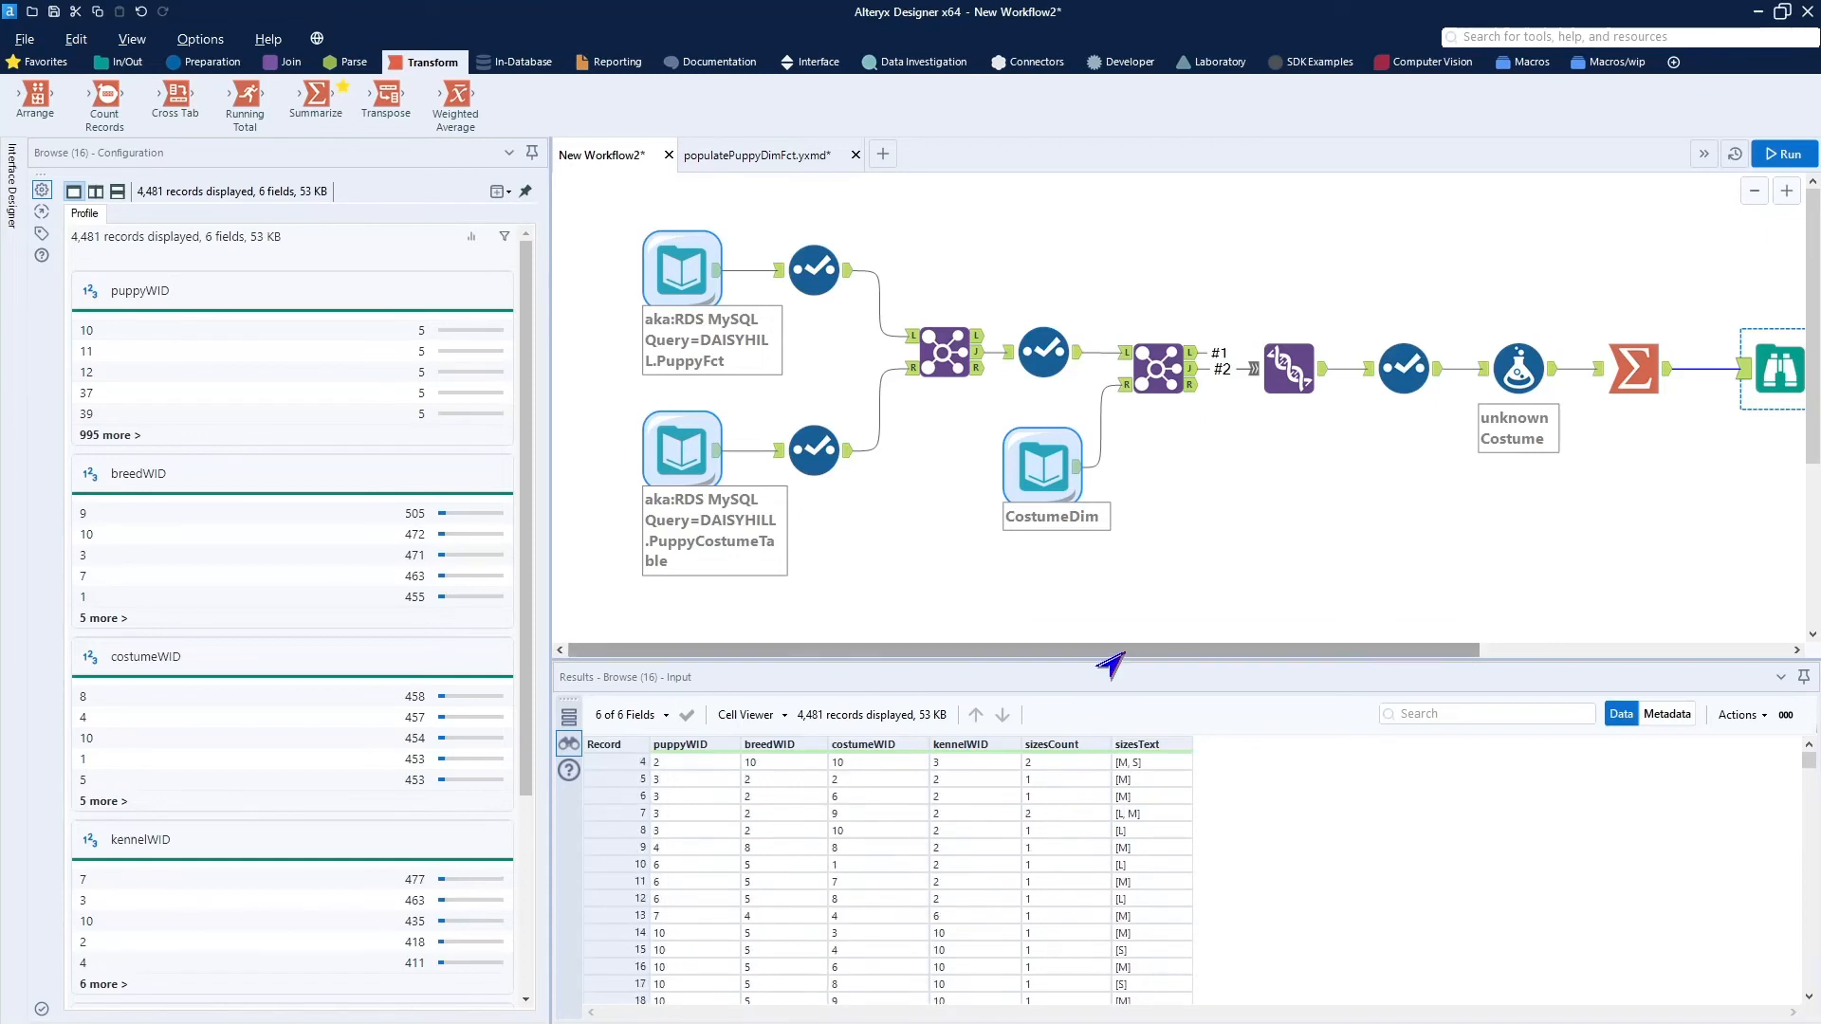
{"action": "left_click_drag", "start_coordinate": [1109, 655], "coordinate": [1354, 659]}
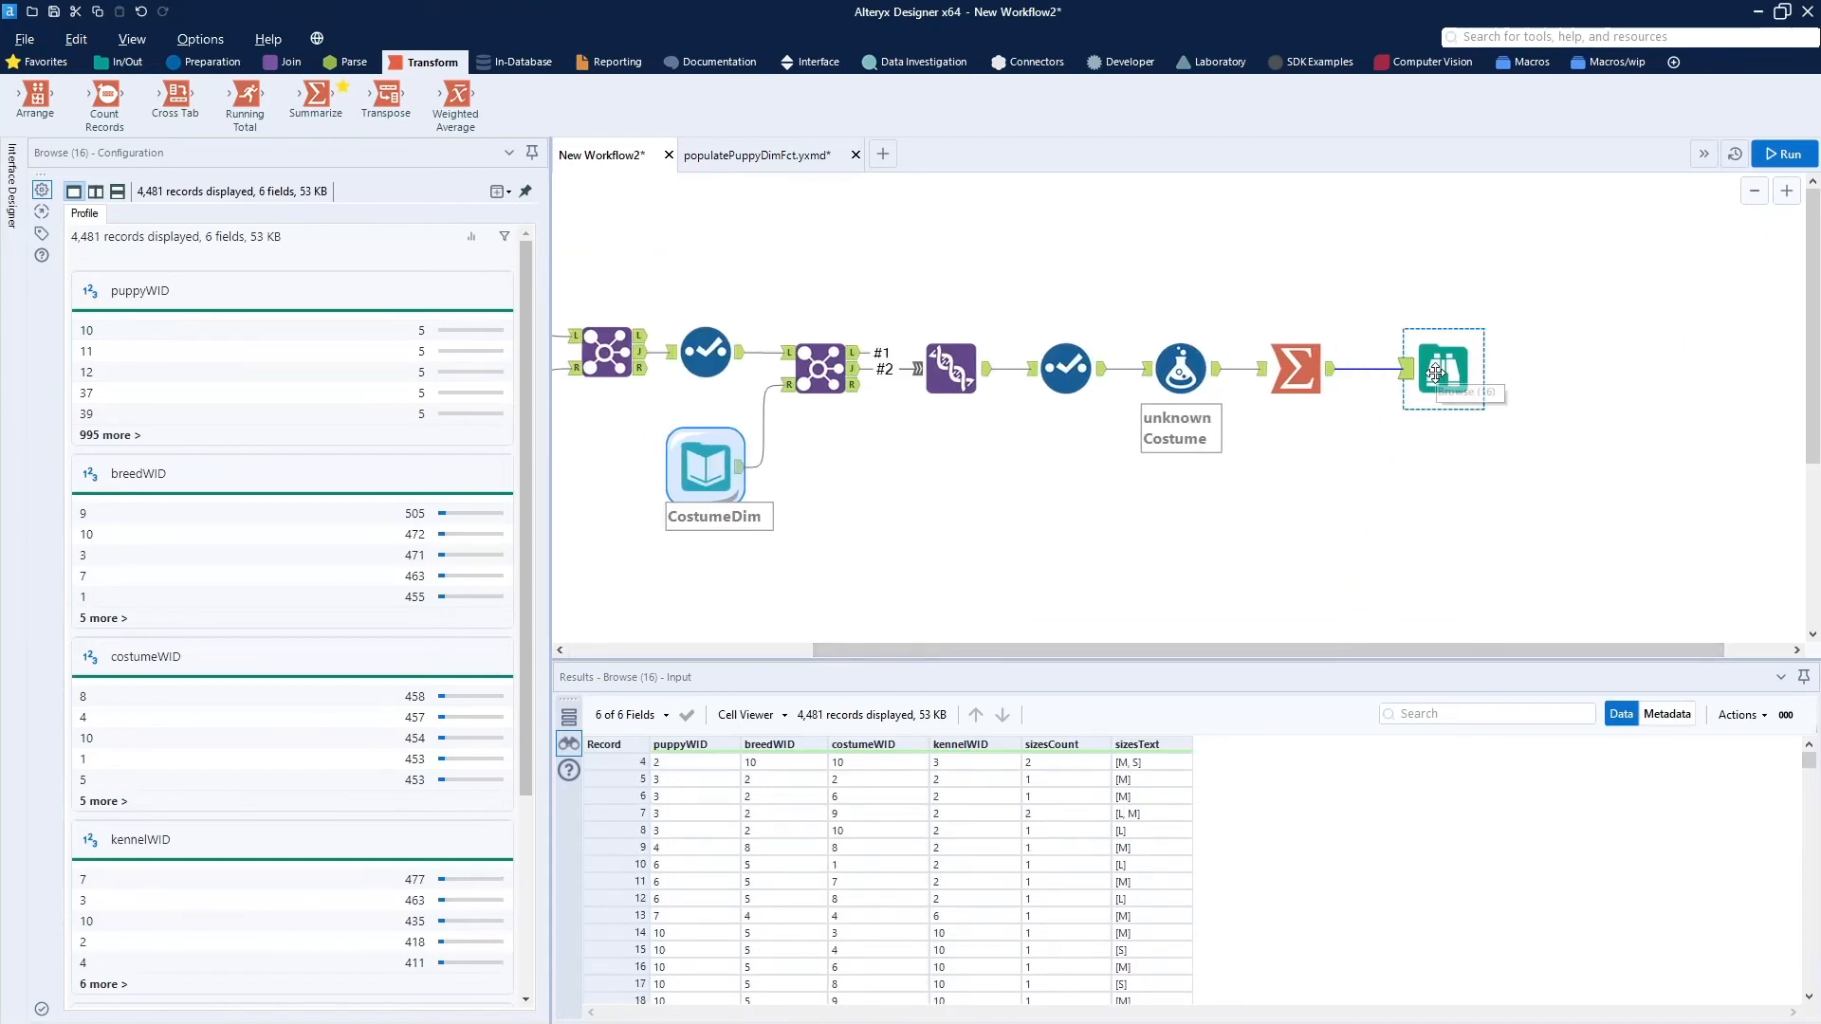
{"action": "left_click_drag", "start_coordinate": [1436, 372], "coordinate": [1422, 258]}
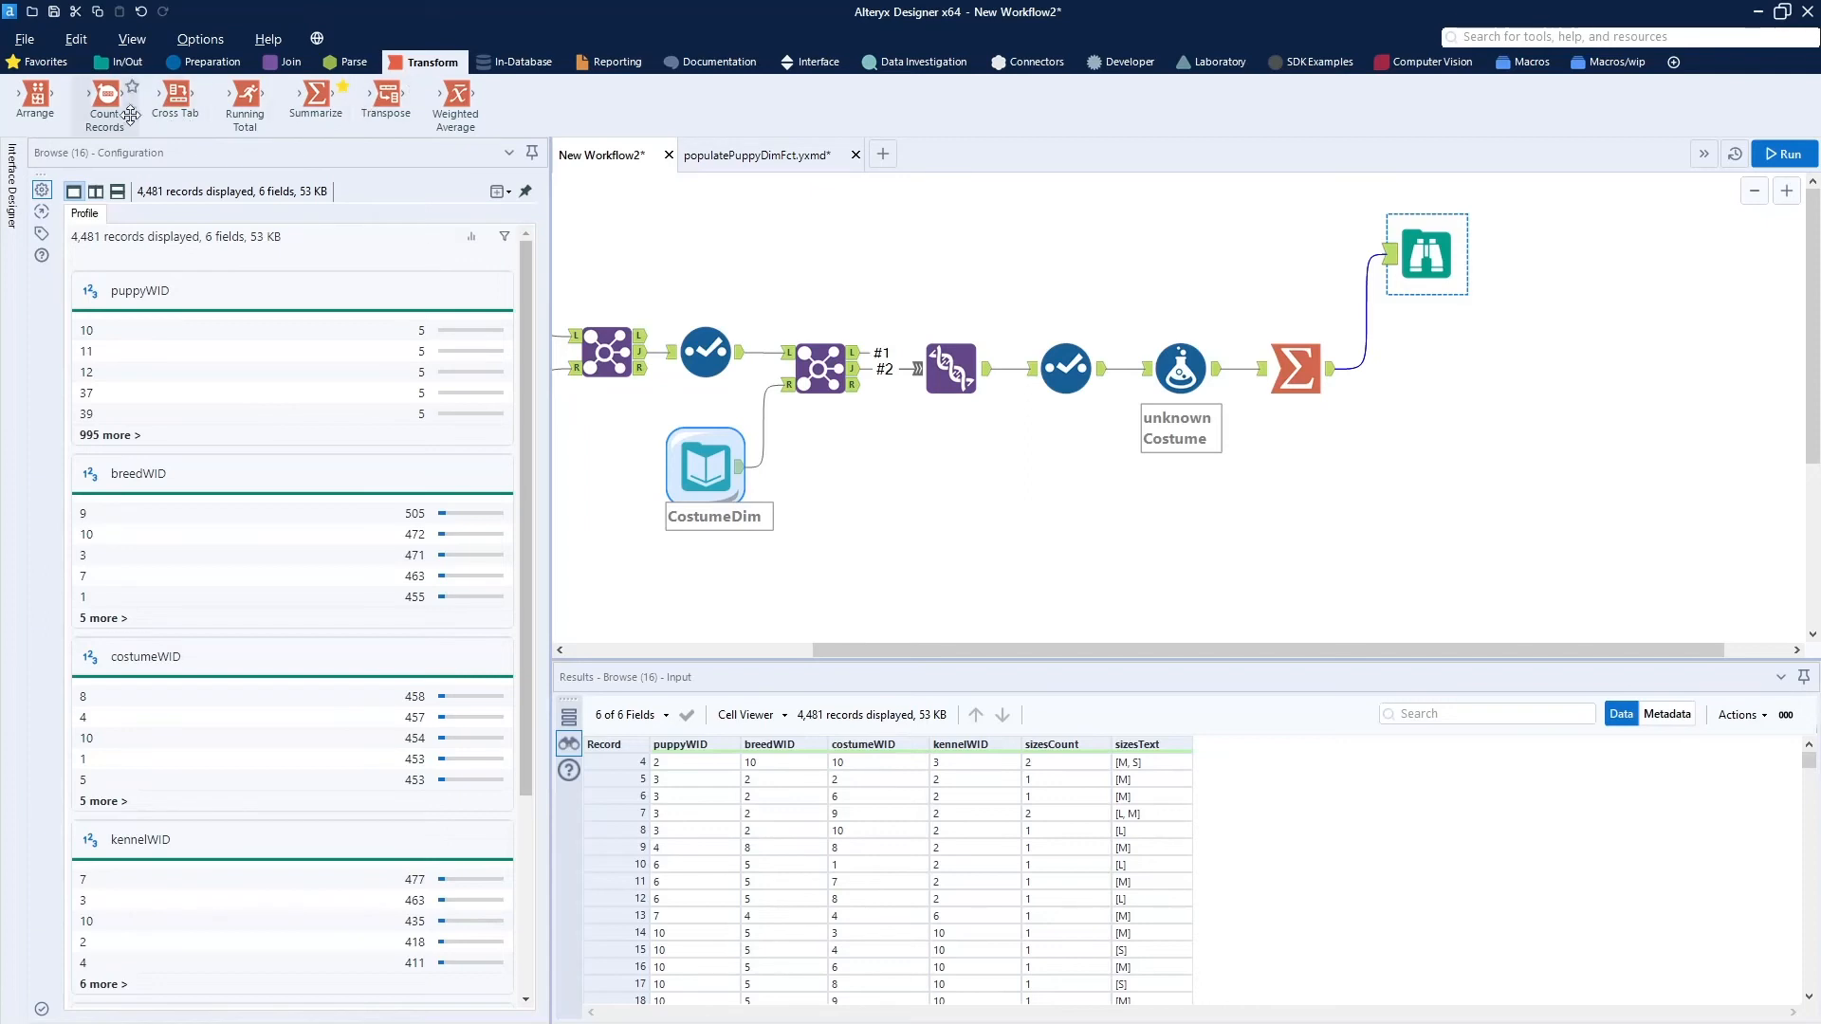
{"action": "left_click", "coordinate": [106, 63]}
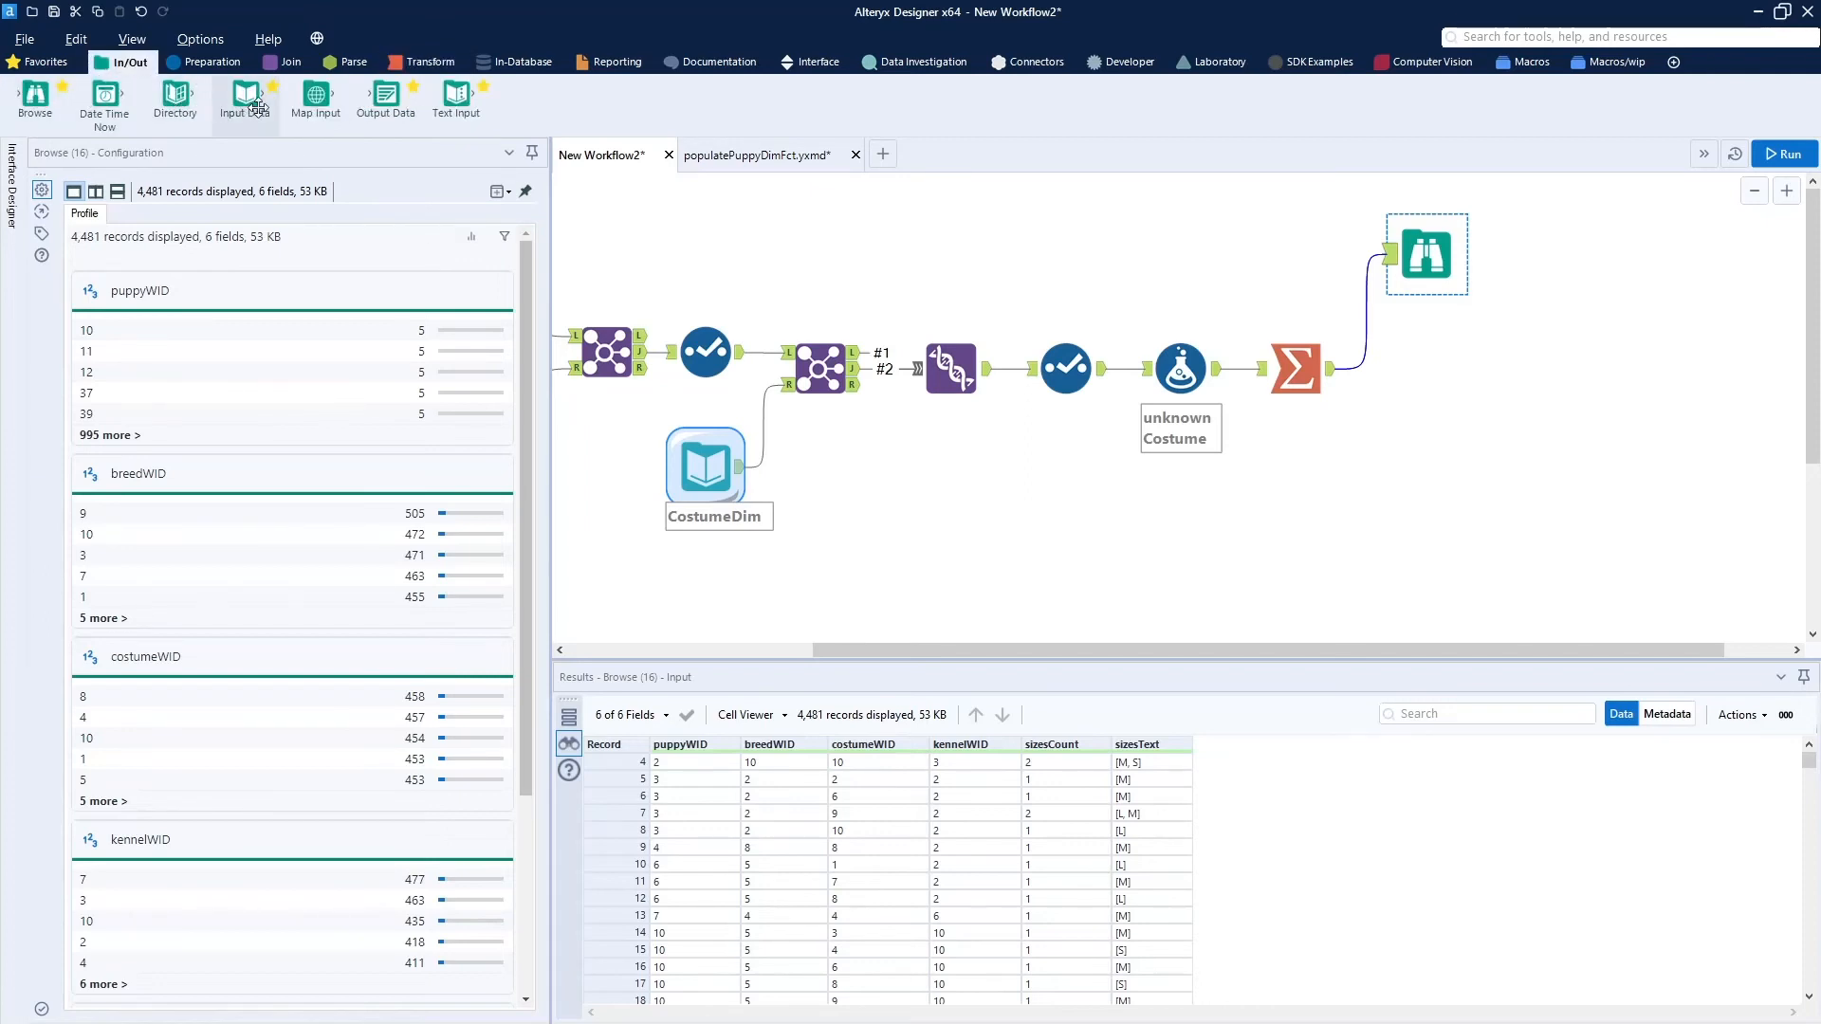
{"action": "left_click_drag", "start_coordinate": [379, 96], "coordinate": [1438, 366]}
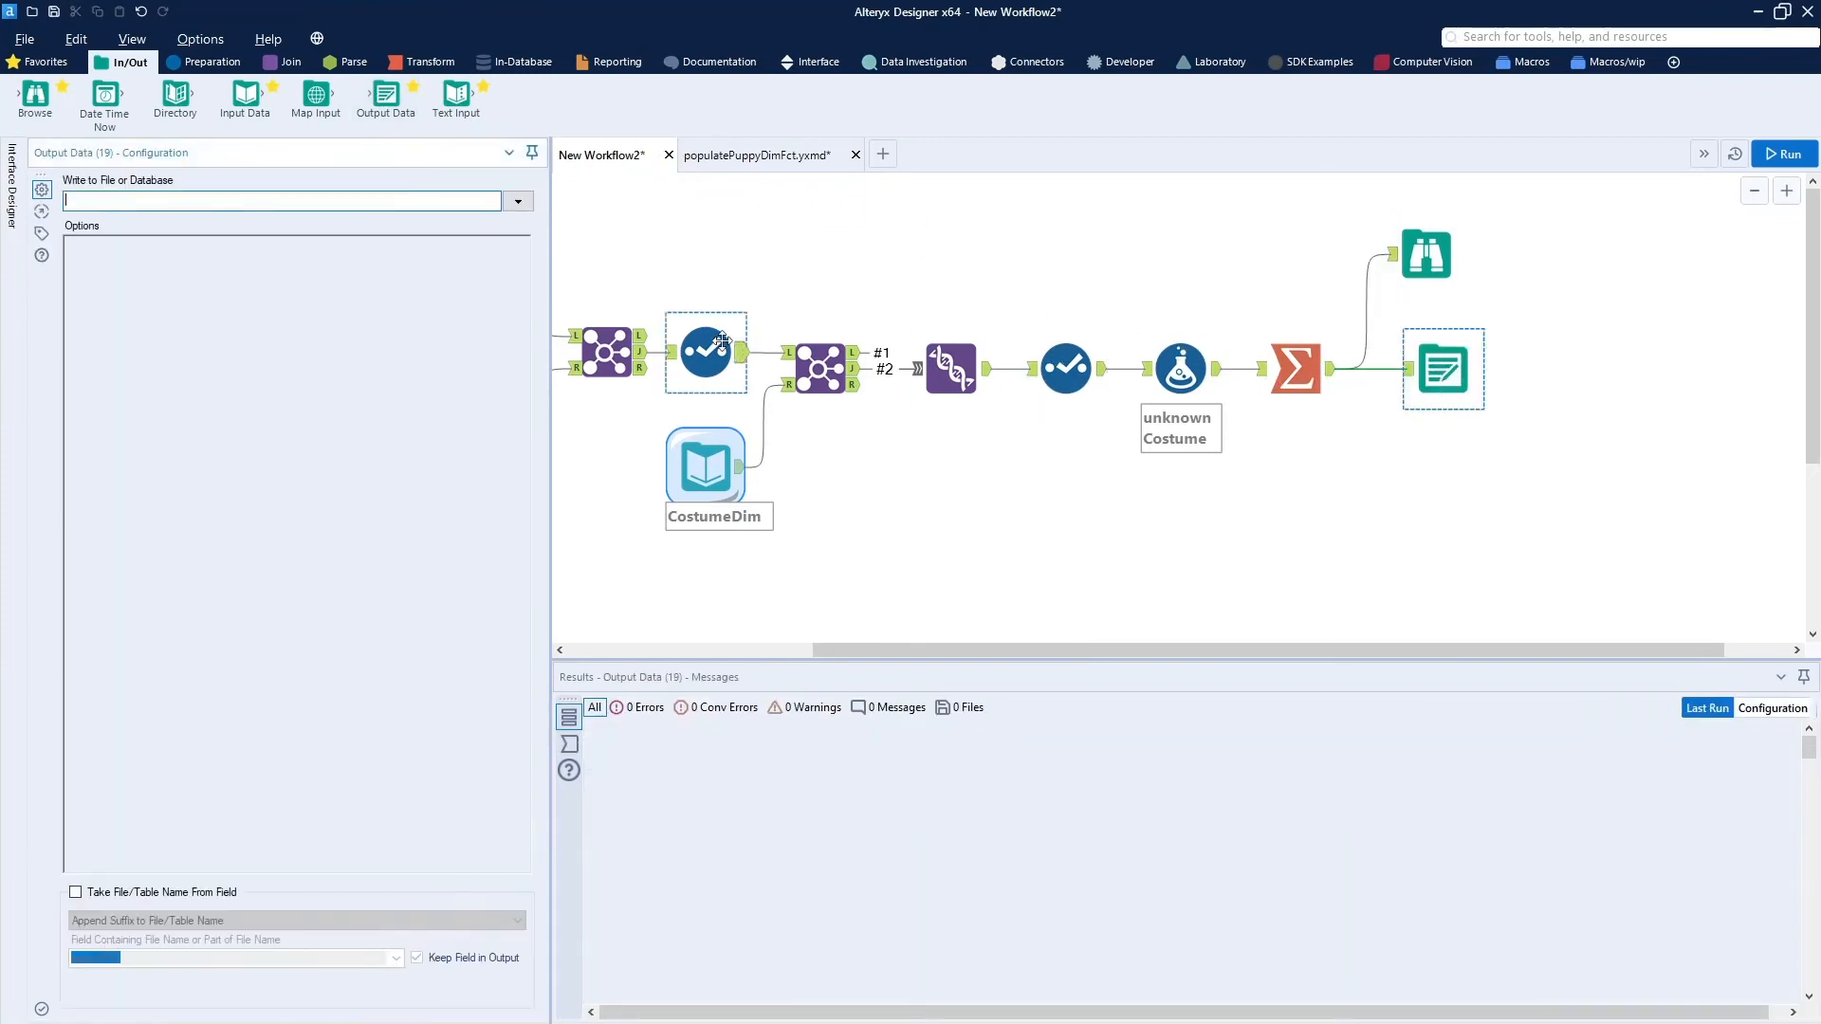
Set the Output Data tool to write to the aka:RDS MySQL connection with table name DAISYHILL.PuppyCostumeFct.
{"action": "left_click", "coordinate": [518, 202]}
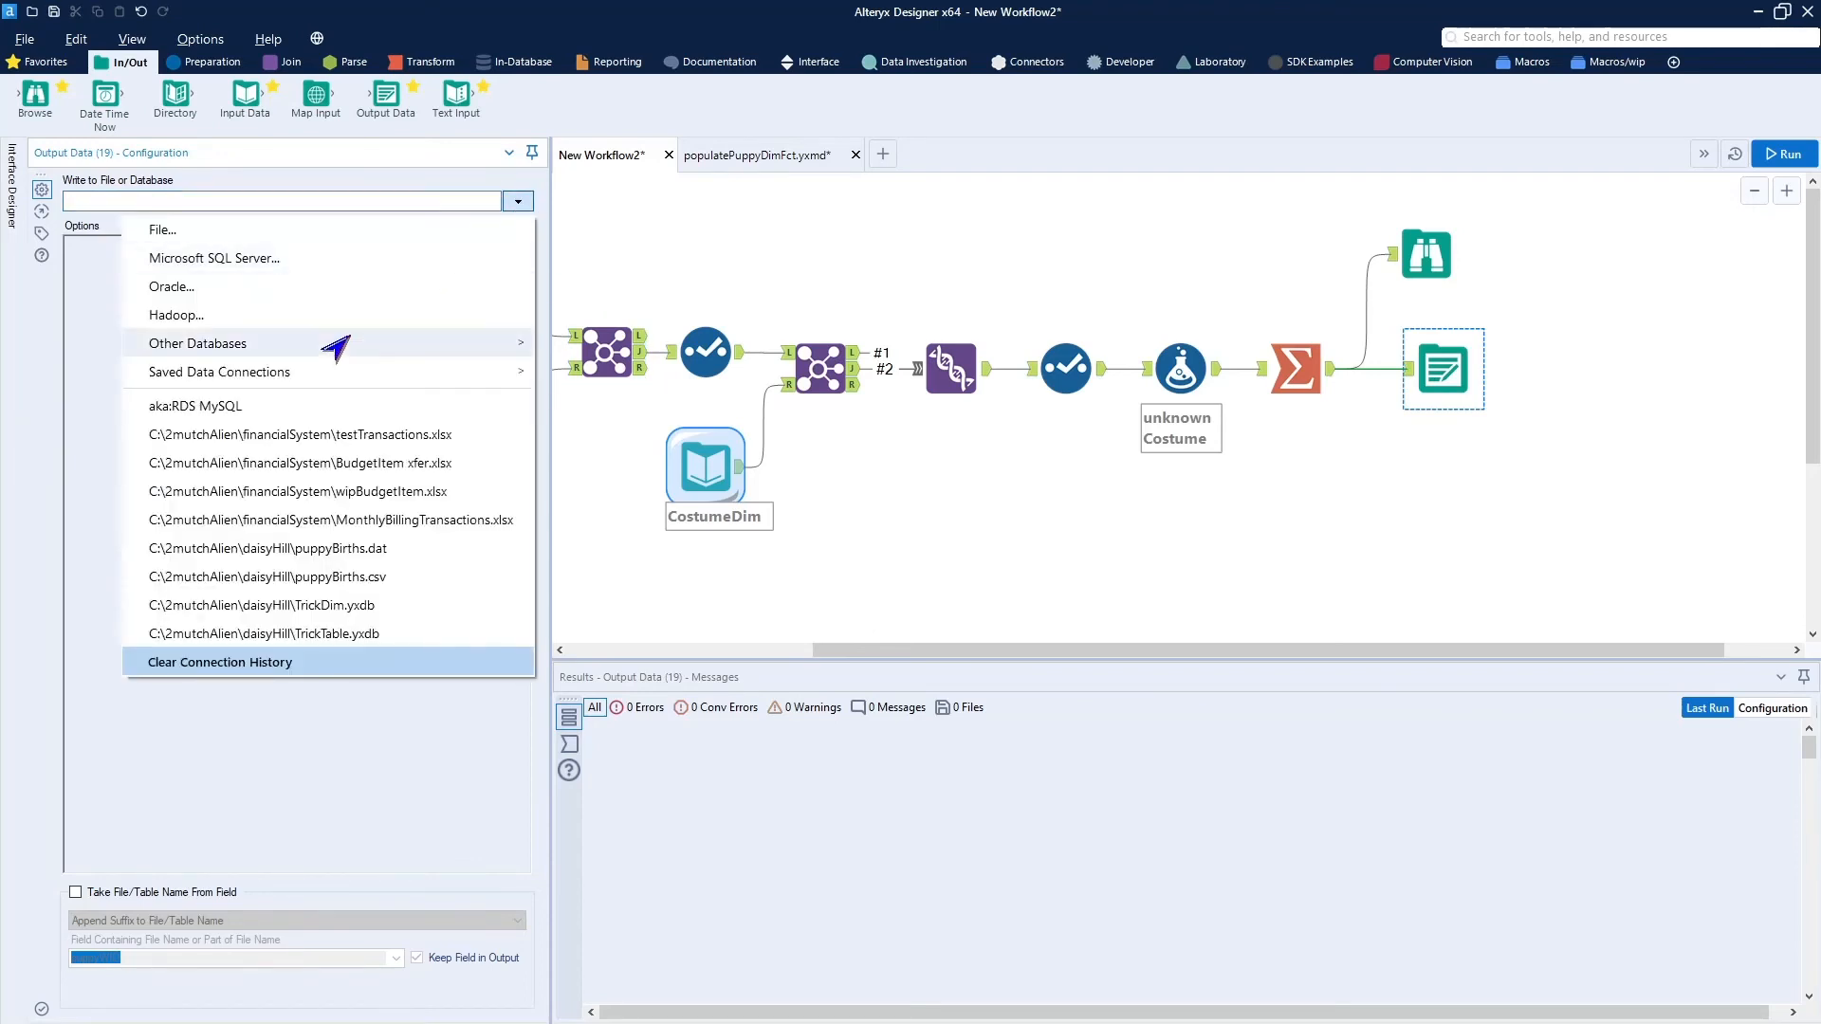
{"action": "left_click", "coordinate": [245, 410]}
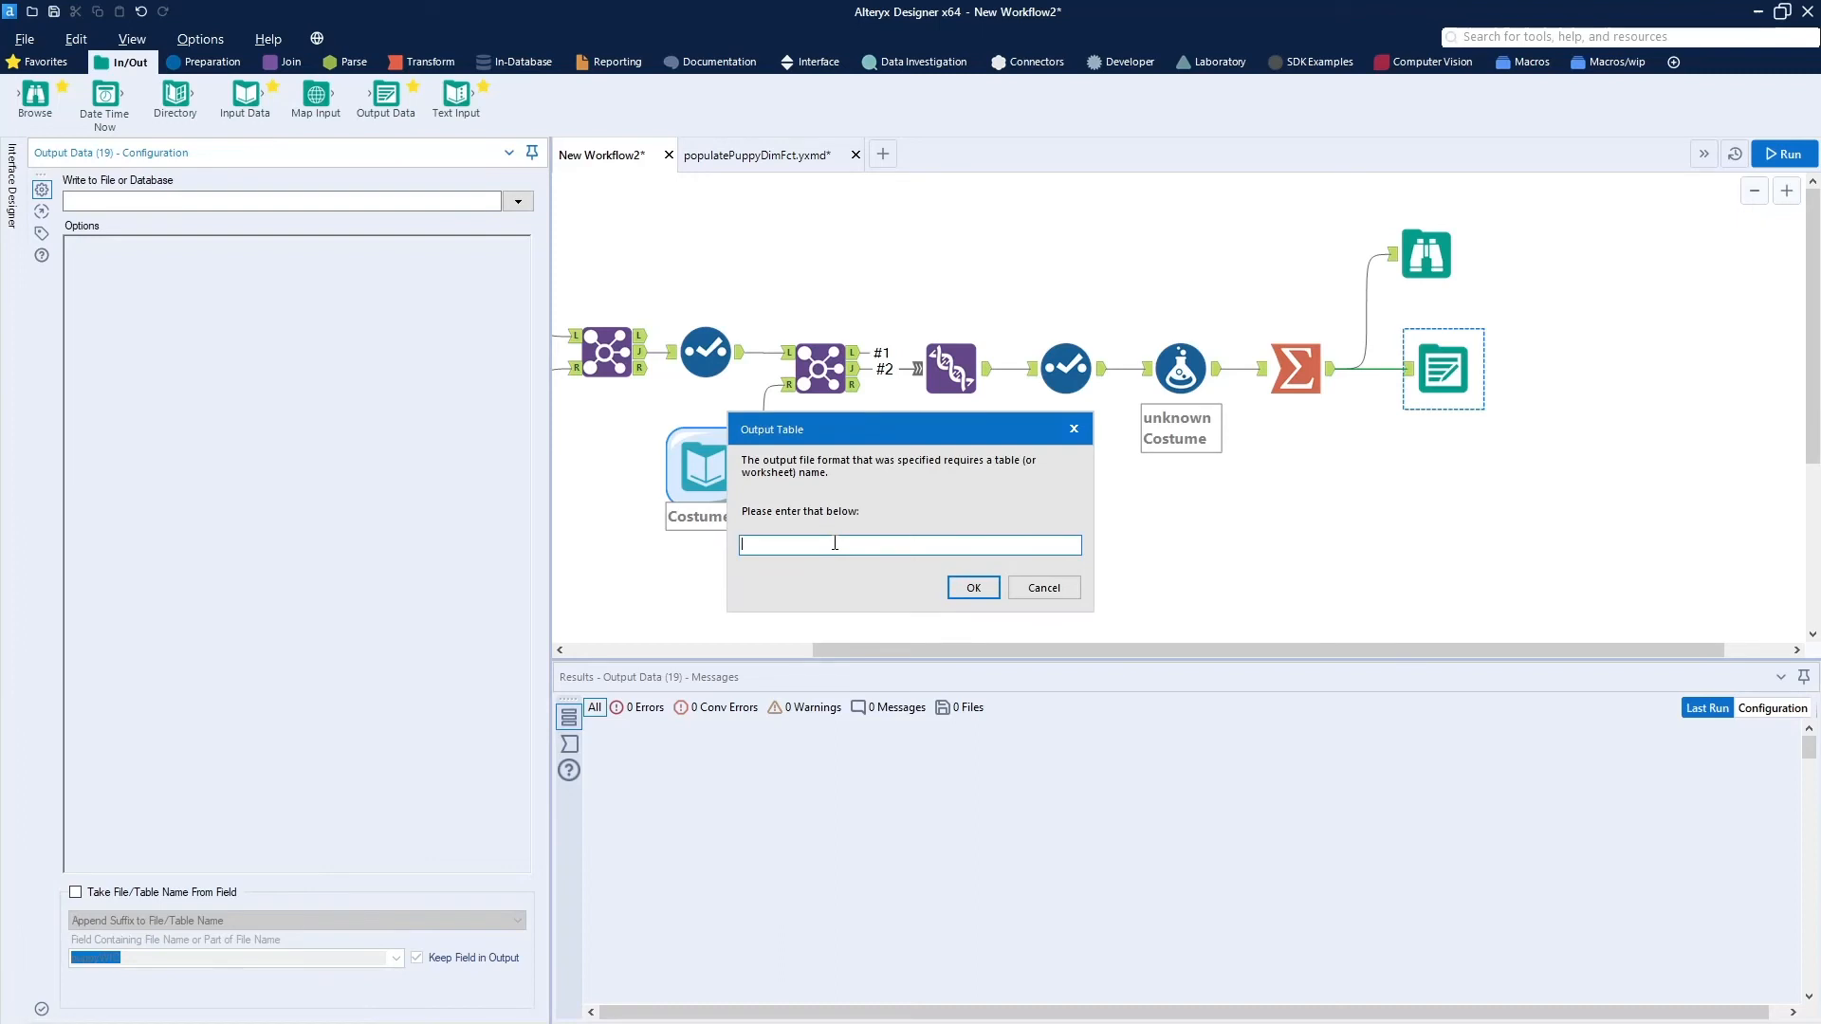
{"action": "type", "text": "DAISYHILL.PuppyCostumeFct"}
{"action": "key", "text": "ctrl+a"}
{"action": "key", "text": "ctrl+c"}
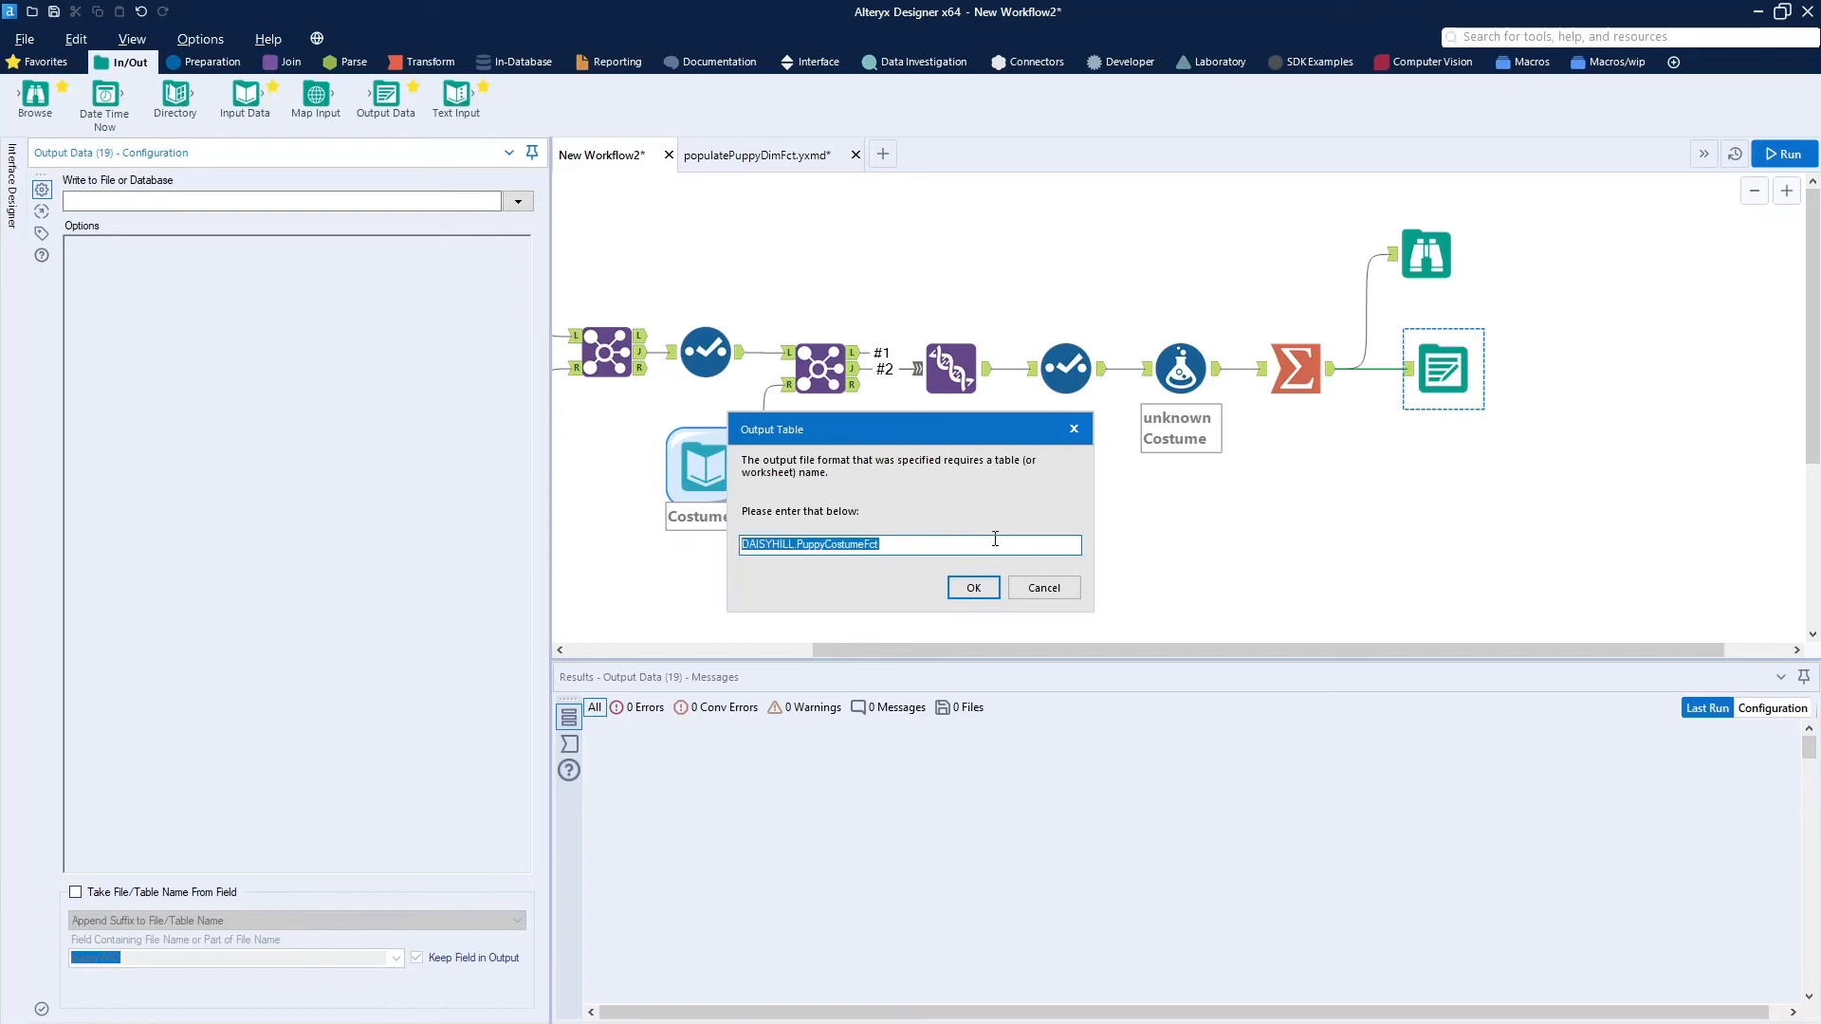
{"action": "left_click", "coordinate": [971, 589]}
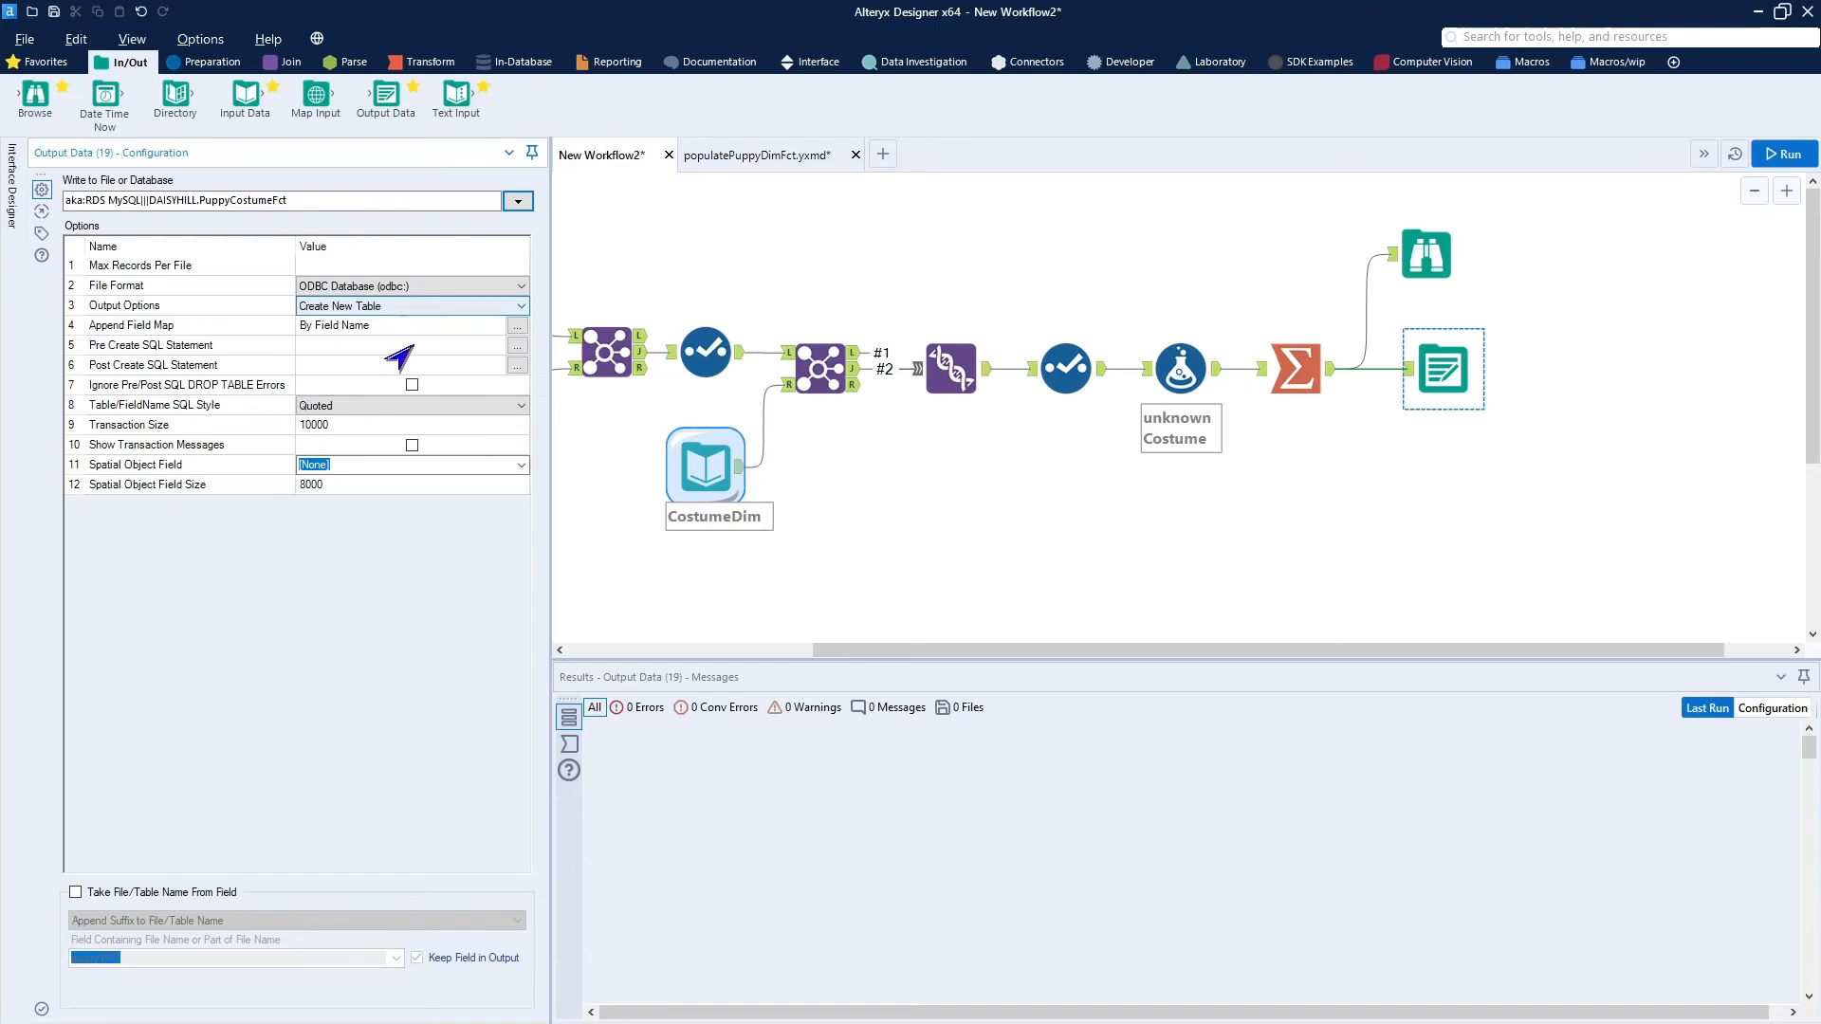
Set the output's Table/FieldName SQL Style to None and replace its annotation with DAISYHILL.PuppyCostumeFct.
{"action": "left_click", "coordinate": [399, 406]}
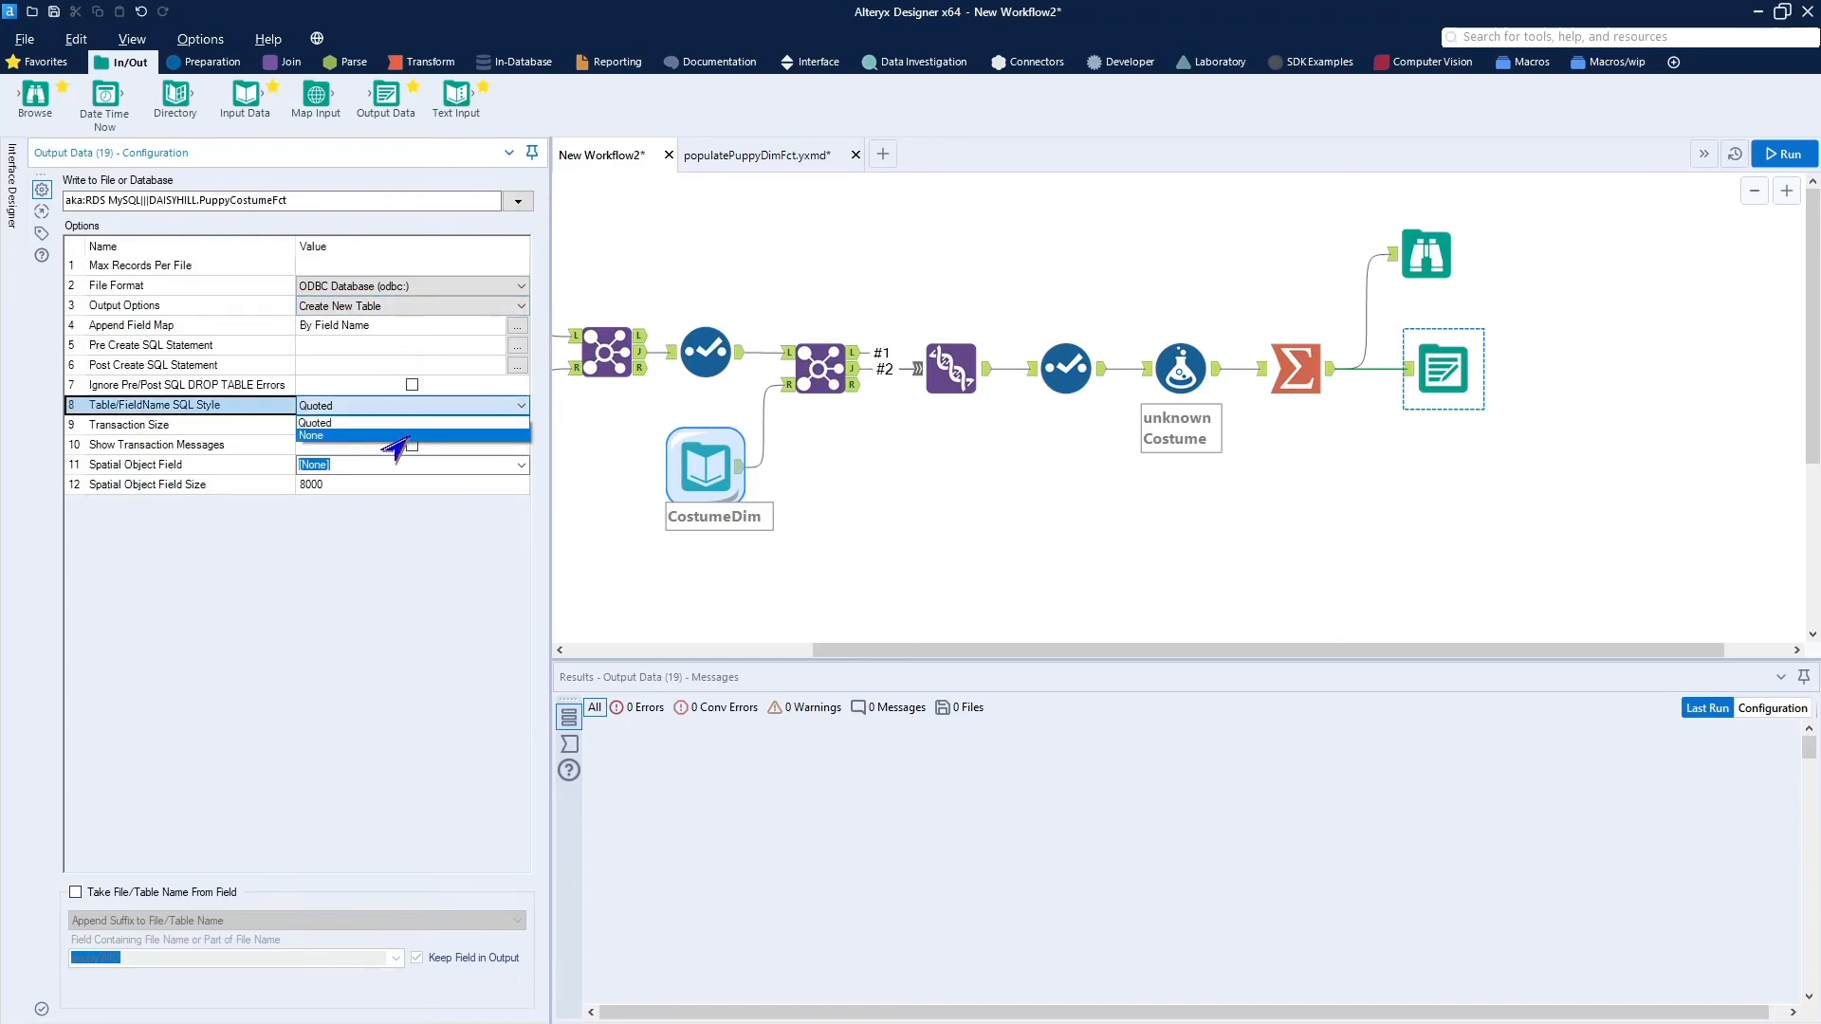
{"action": "left_click", "coordinate": [388, 436]}
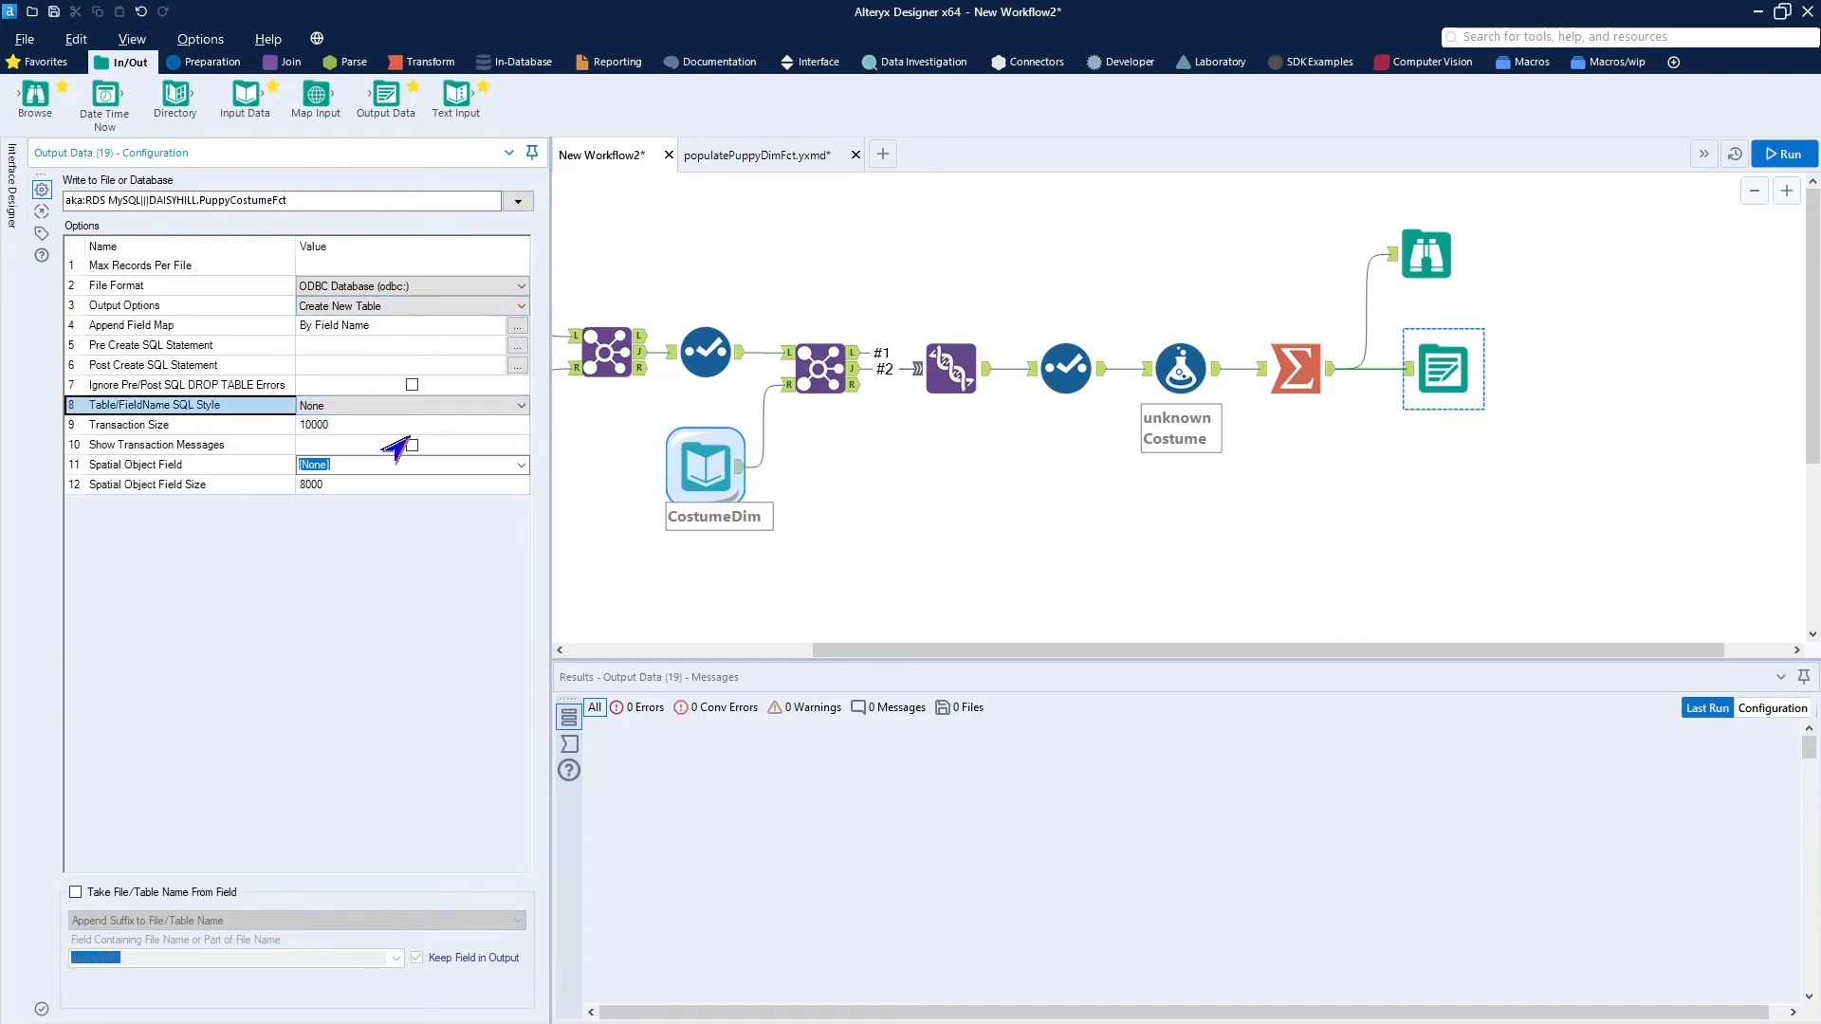
{"action": "left_click", "coordinate": [40, 233]}
{"action": "left_click_drag", "start_coordinate": [263, 378], "coordinate": [63, 359]}
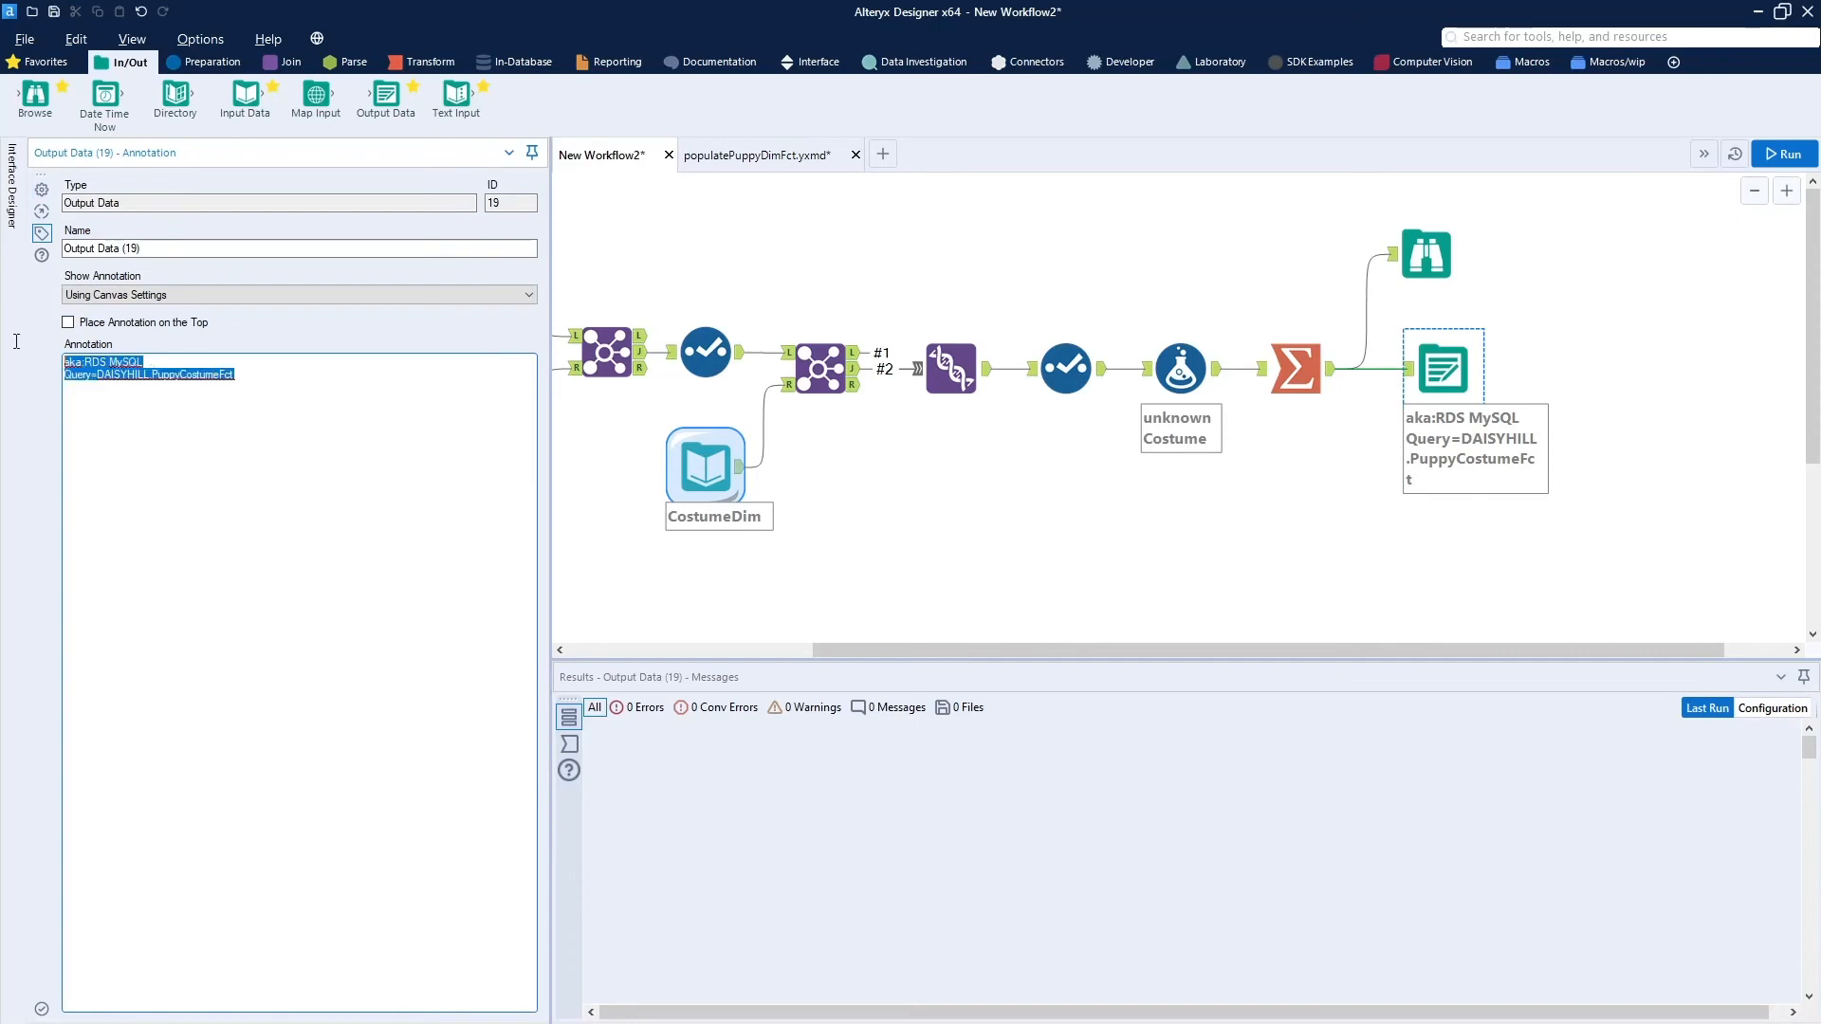
{"action": "key", "text": "ctrl+v"}
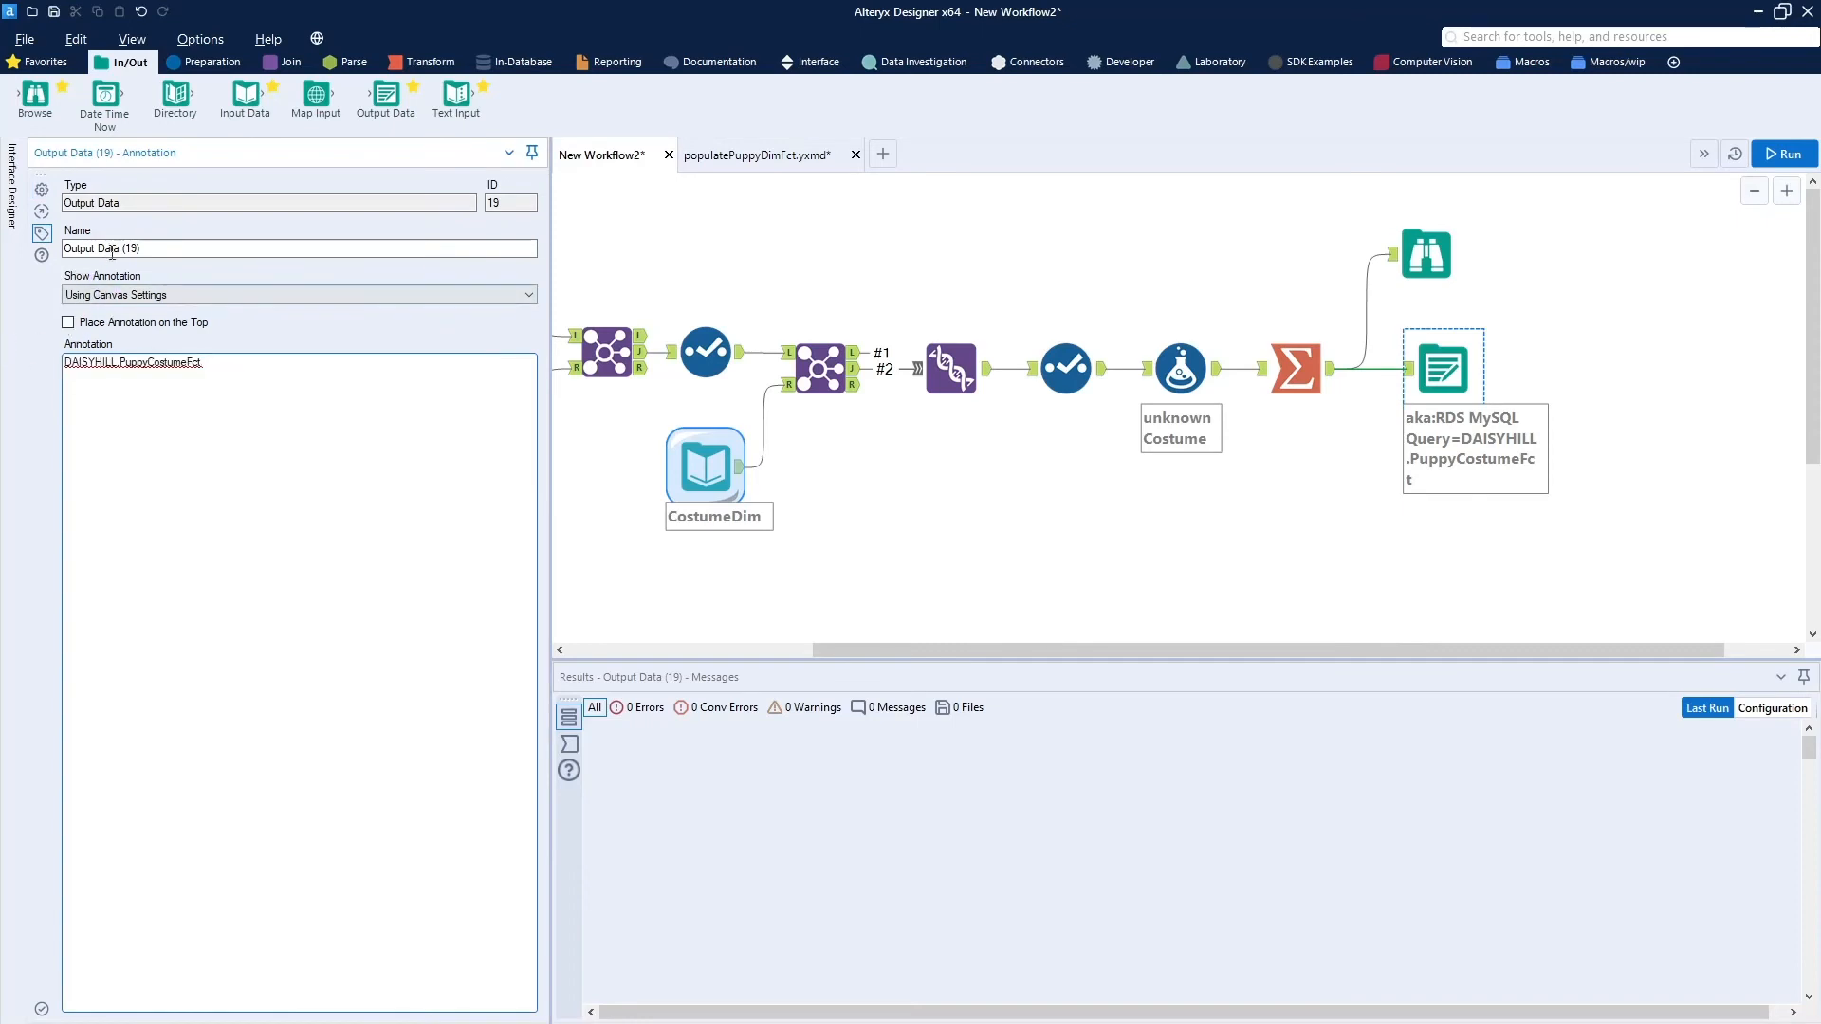
Enter a Post Create SQL Statement altering table DAISYHILL.PuppyCostumeFct to add primary key (puppyID, costumeID).
{"action": "left_click", "coordinate": [41, 189]}
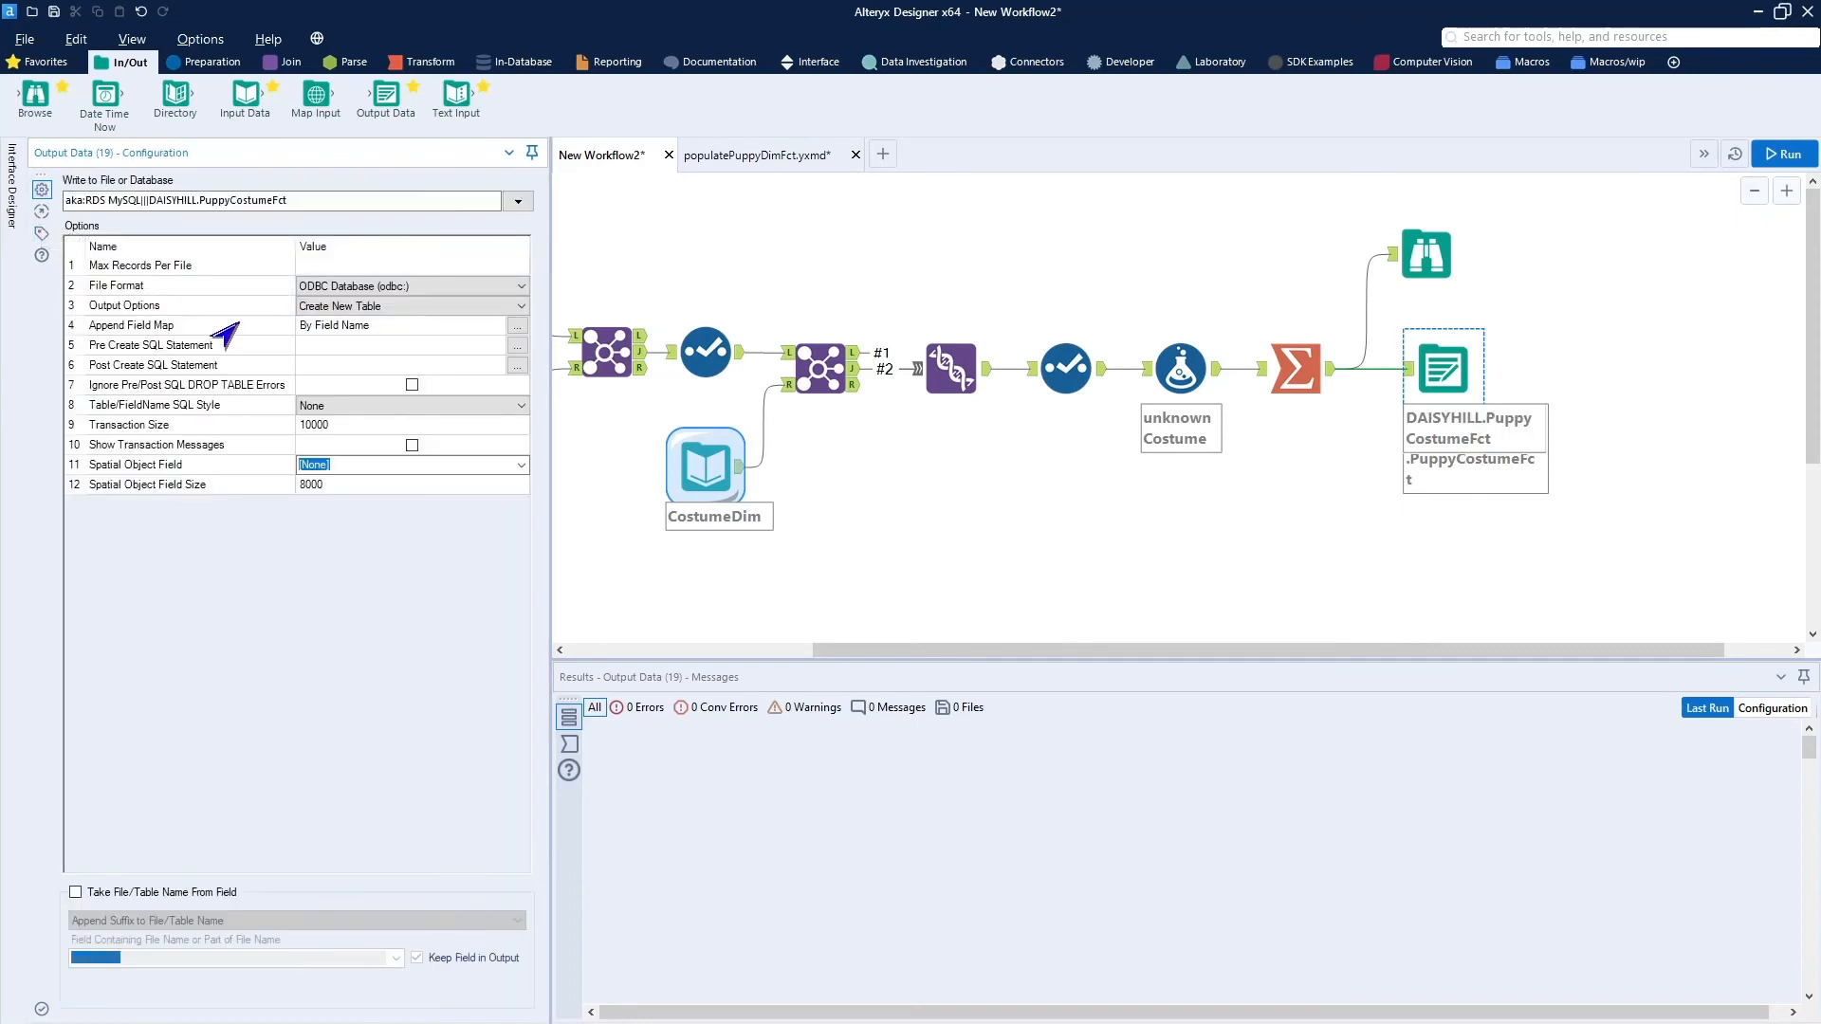
{"action": "left_click", "coordinate": [517, 366]}
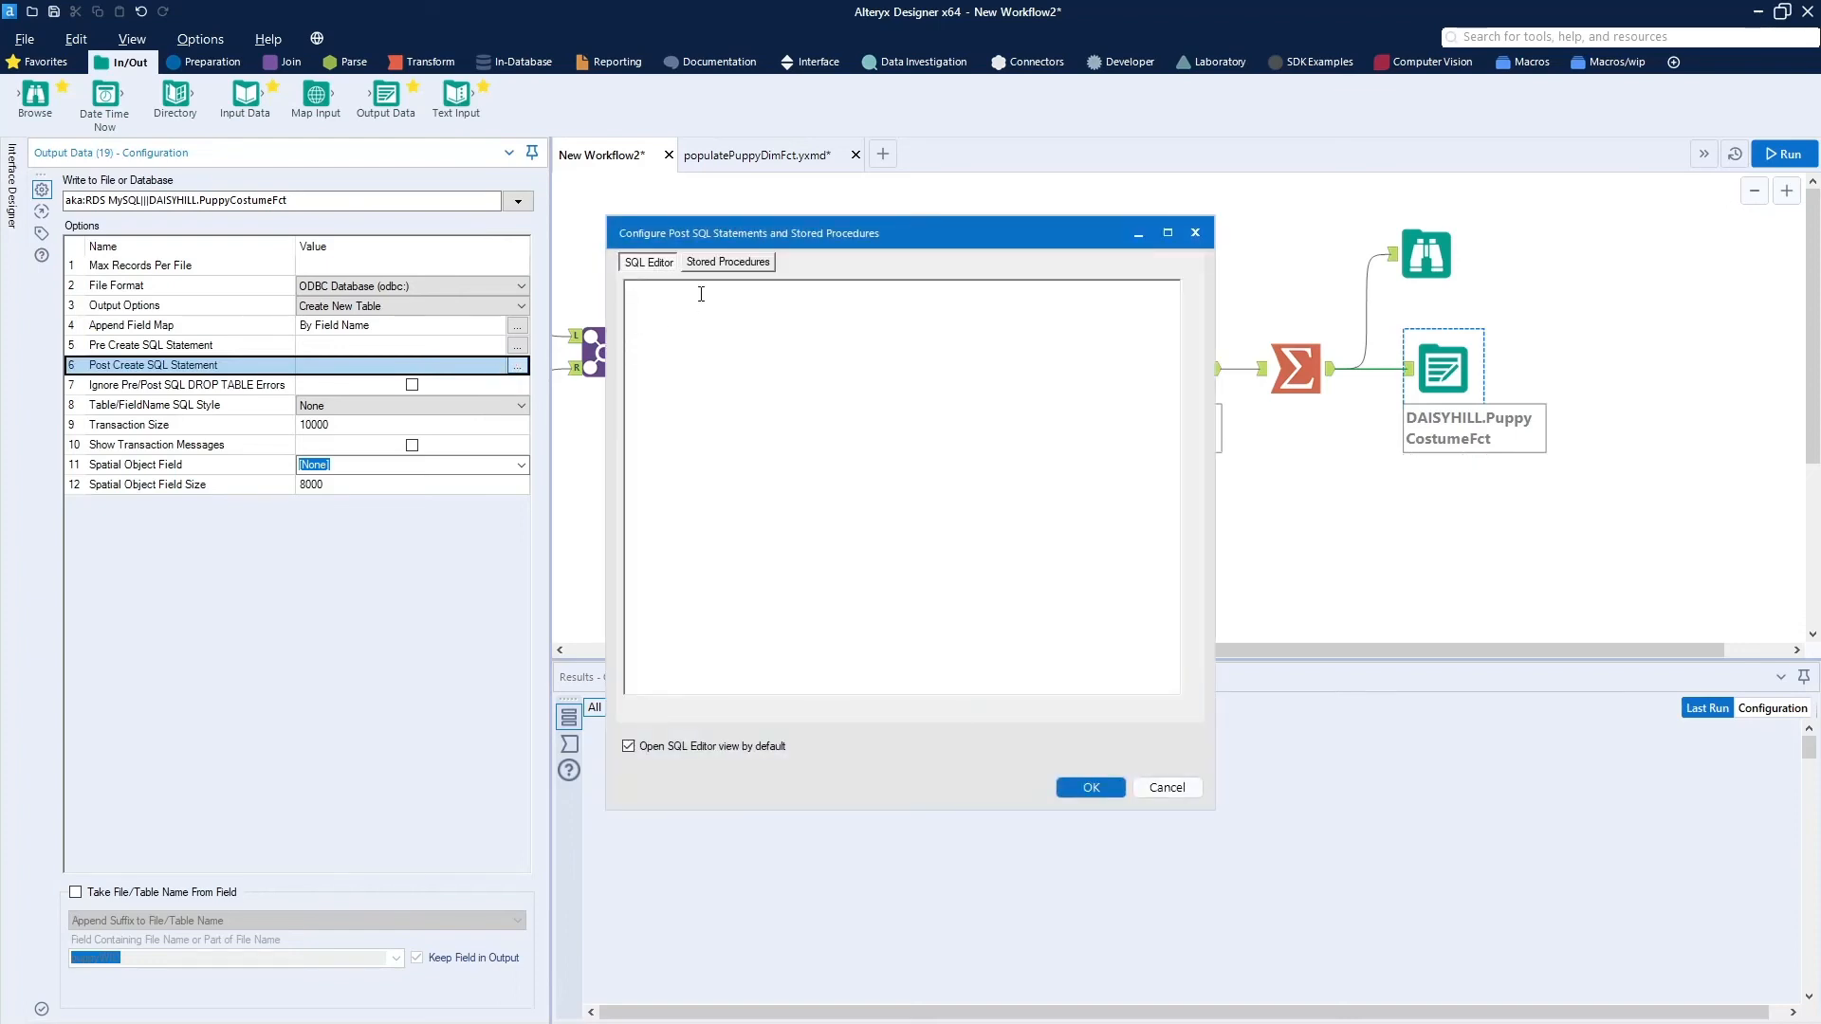
{"action": "type", "text": "Create"}
{"action": "key", "text": "BackSpace"}
{"action": "key", "text": "BackSpace"}
{"action": "key", "text": "BackSpace"}
{"action": "key", "text": "ctrl+v"}
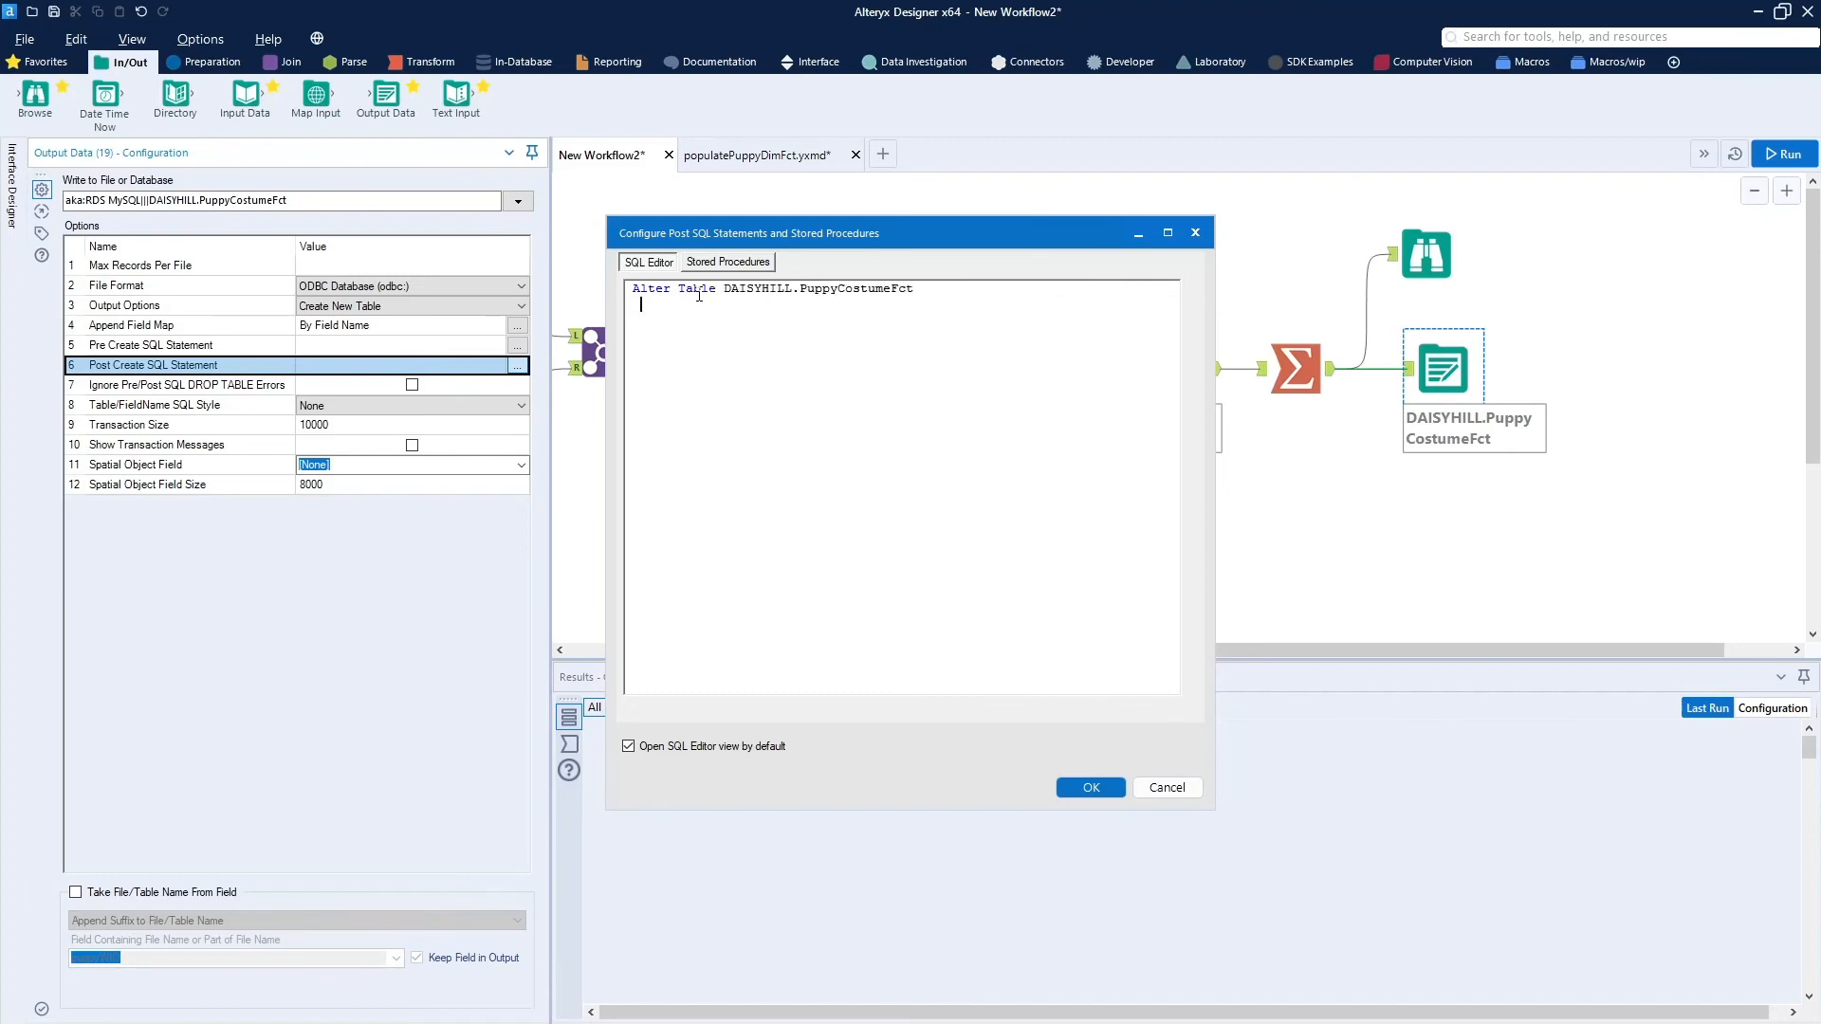
{"action": "type", "text": "ry Key (puppyID, costumeID"}
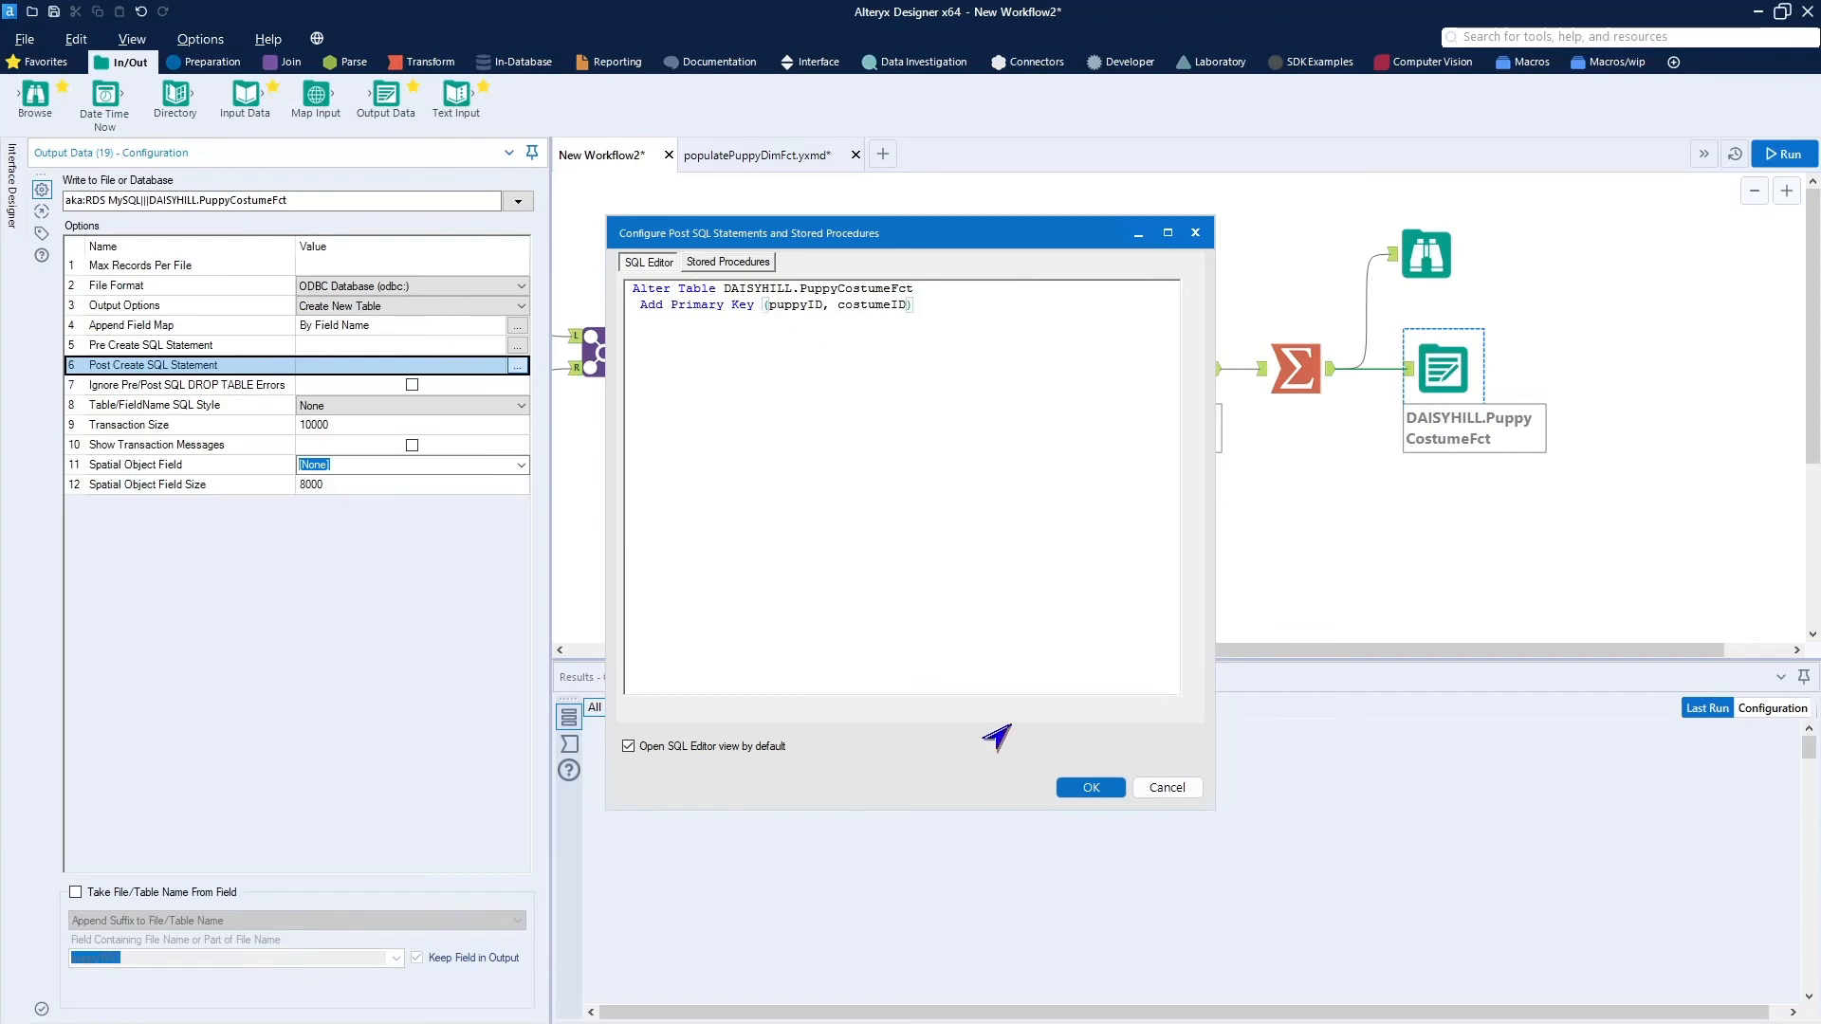
{"action": "left_click", "coordinate": [1092, 788]}
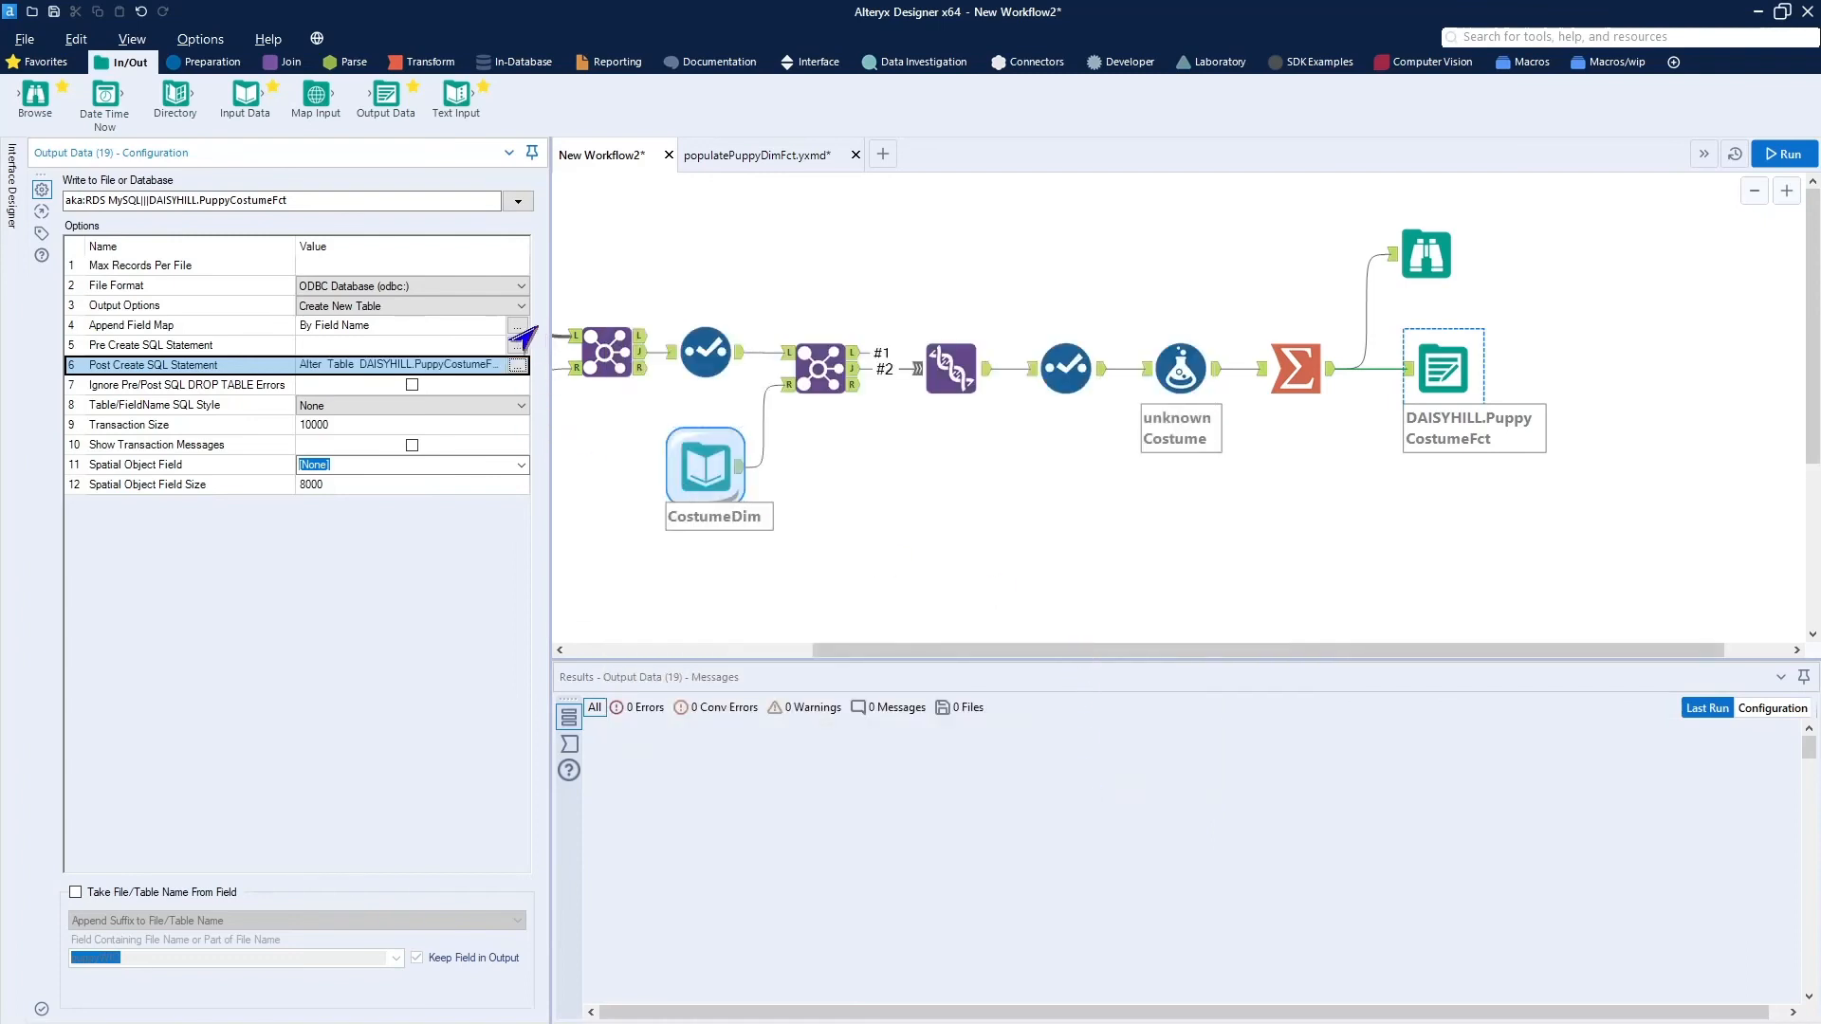
Set the output option to Overwrite Table (Drop) and run the workflow.
{"action": "left_click", "coordinate": [517, 306]}
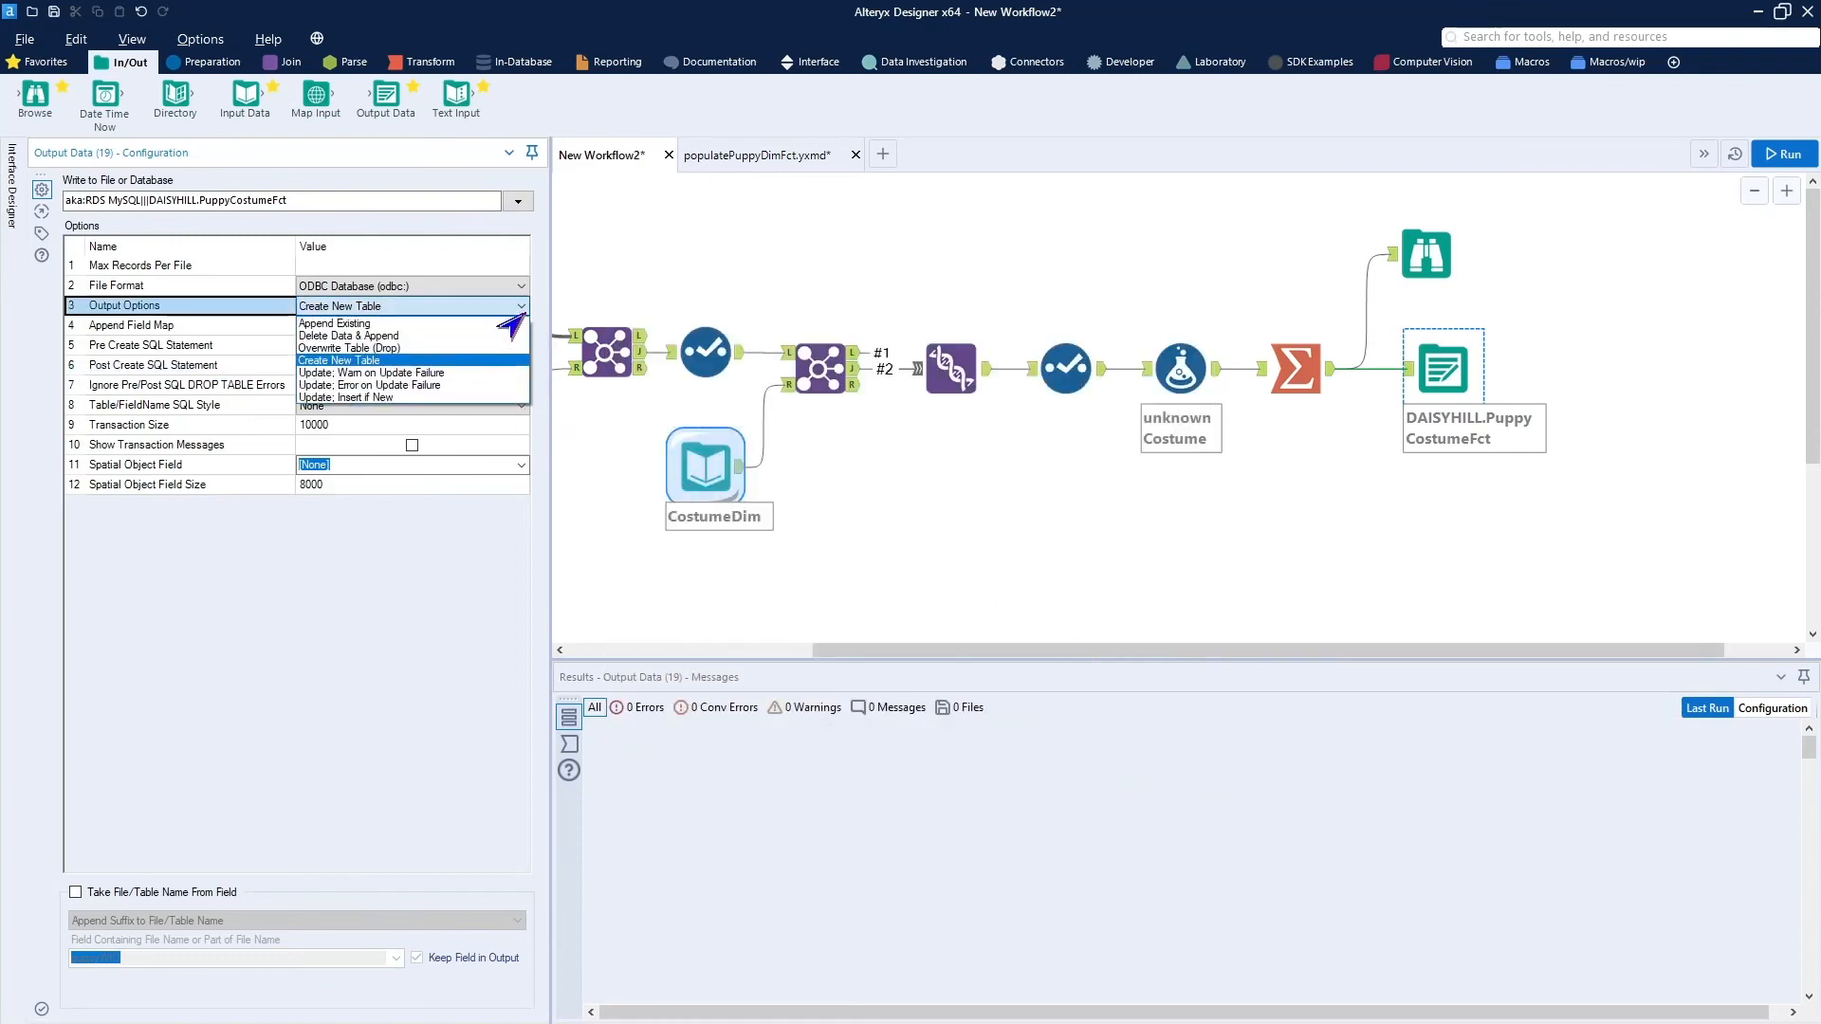
{"action": "left_click", "coordinate": [425, 348]}
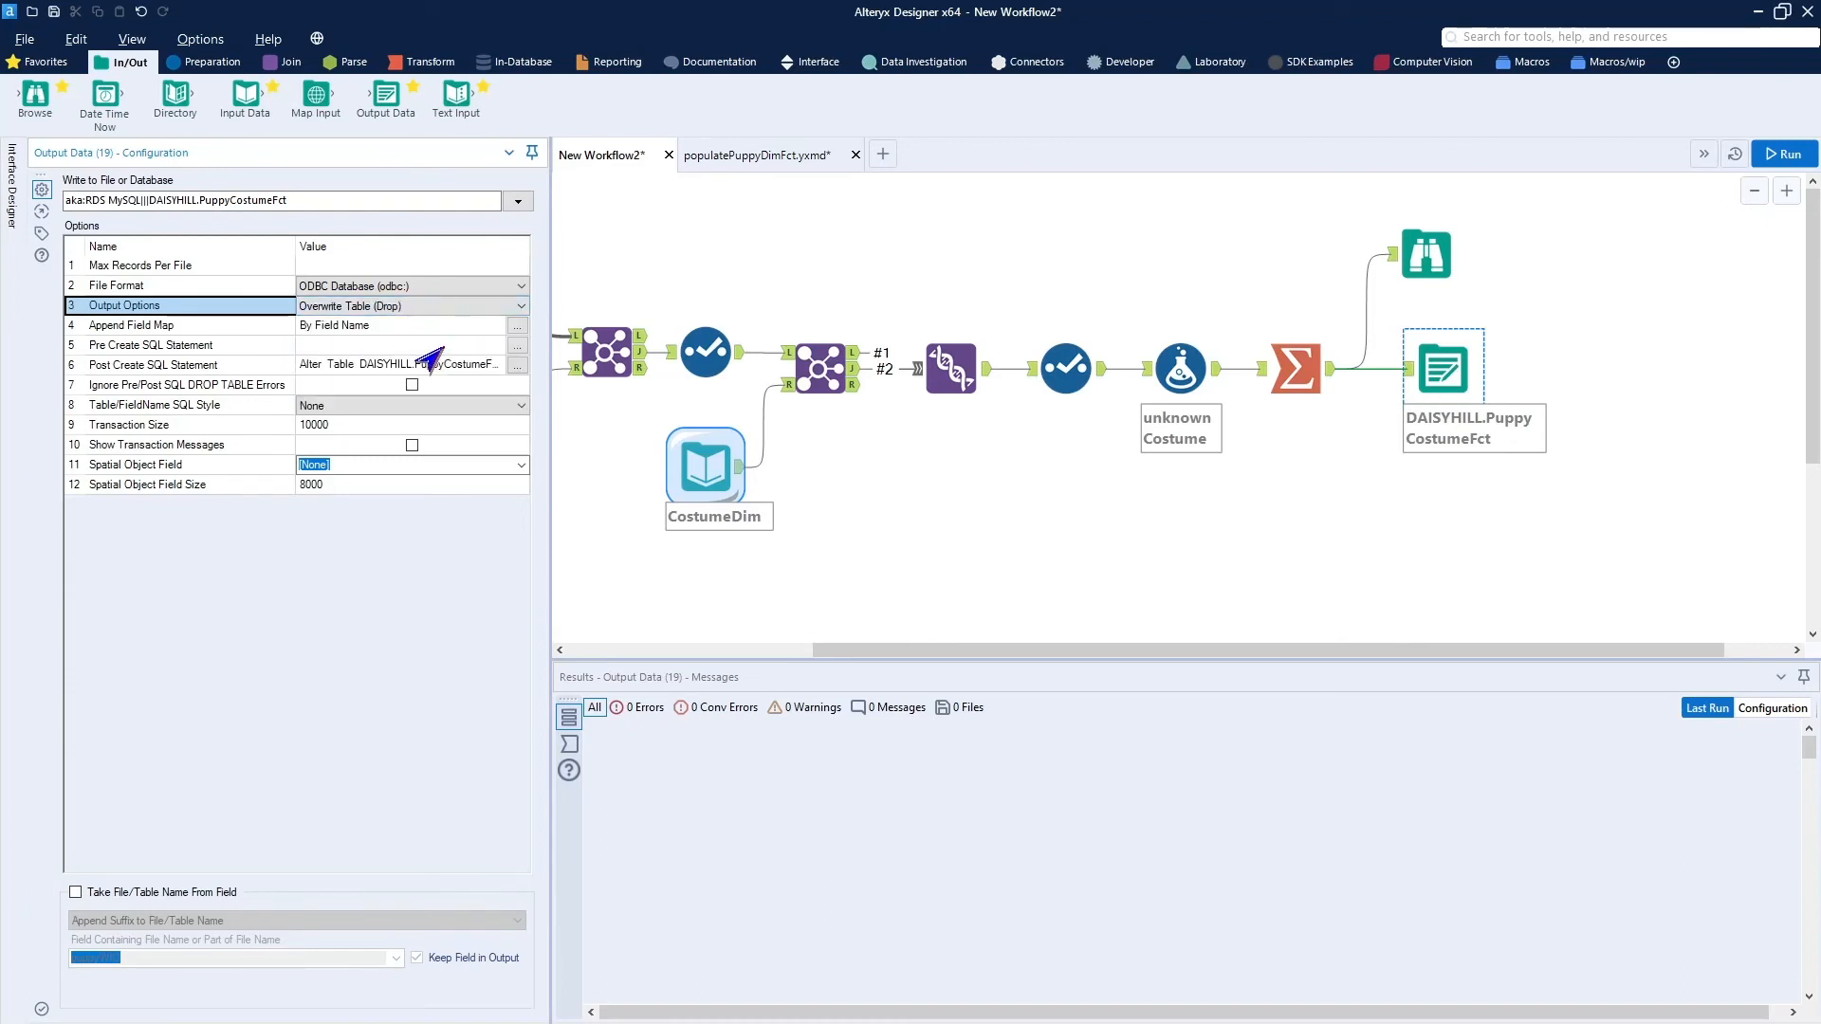
{"action": "left_click", "coordinate": [1770, 161]}
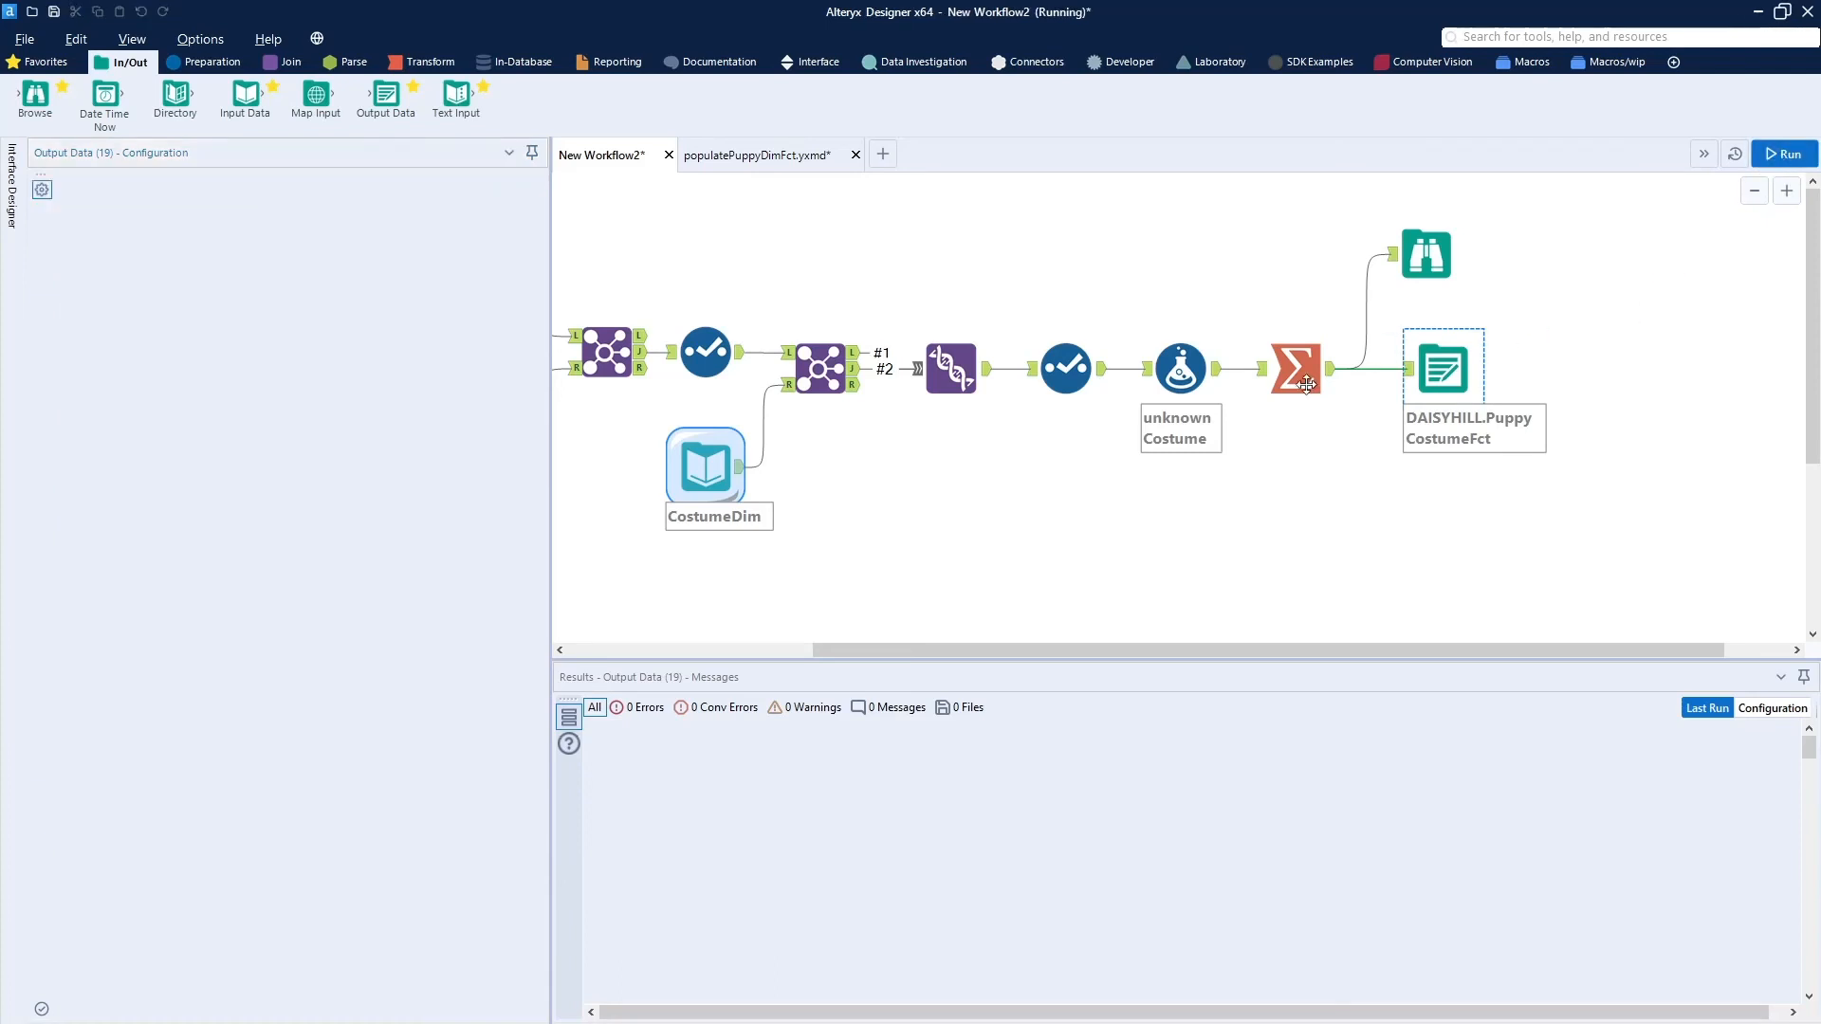
{"action": "left_click_drag", "start_coordinate": [1152, 655], "coordinate": [1108, 655]}
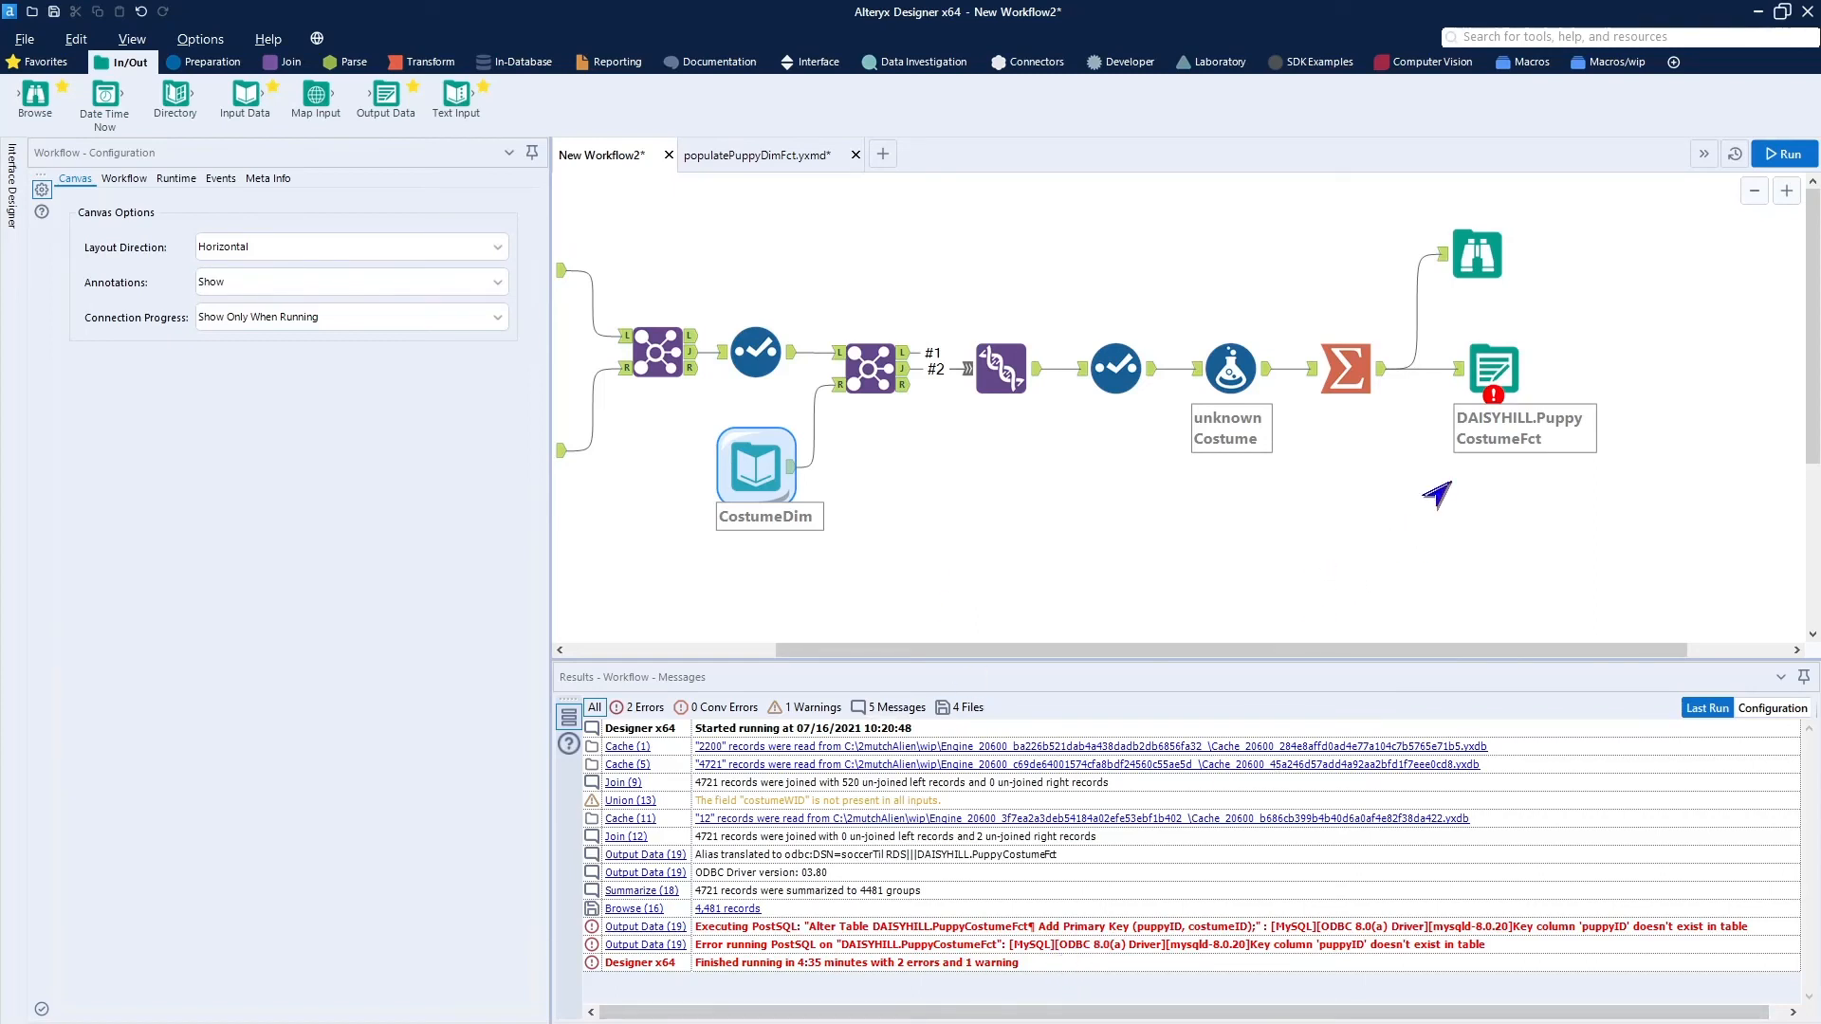
Delete the connection between the Summarize tool and the Browse tool.
{"action": "left_click", "coordinate": [1505, 382]}
{"action": "left_click", "coordinate": [1416, 318]}
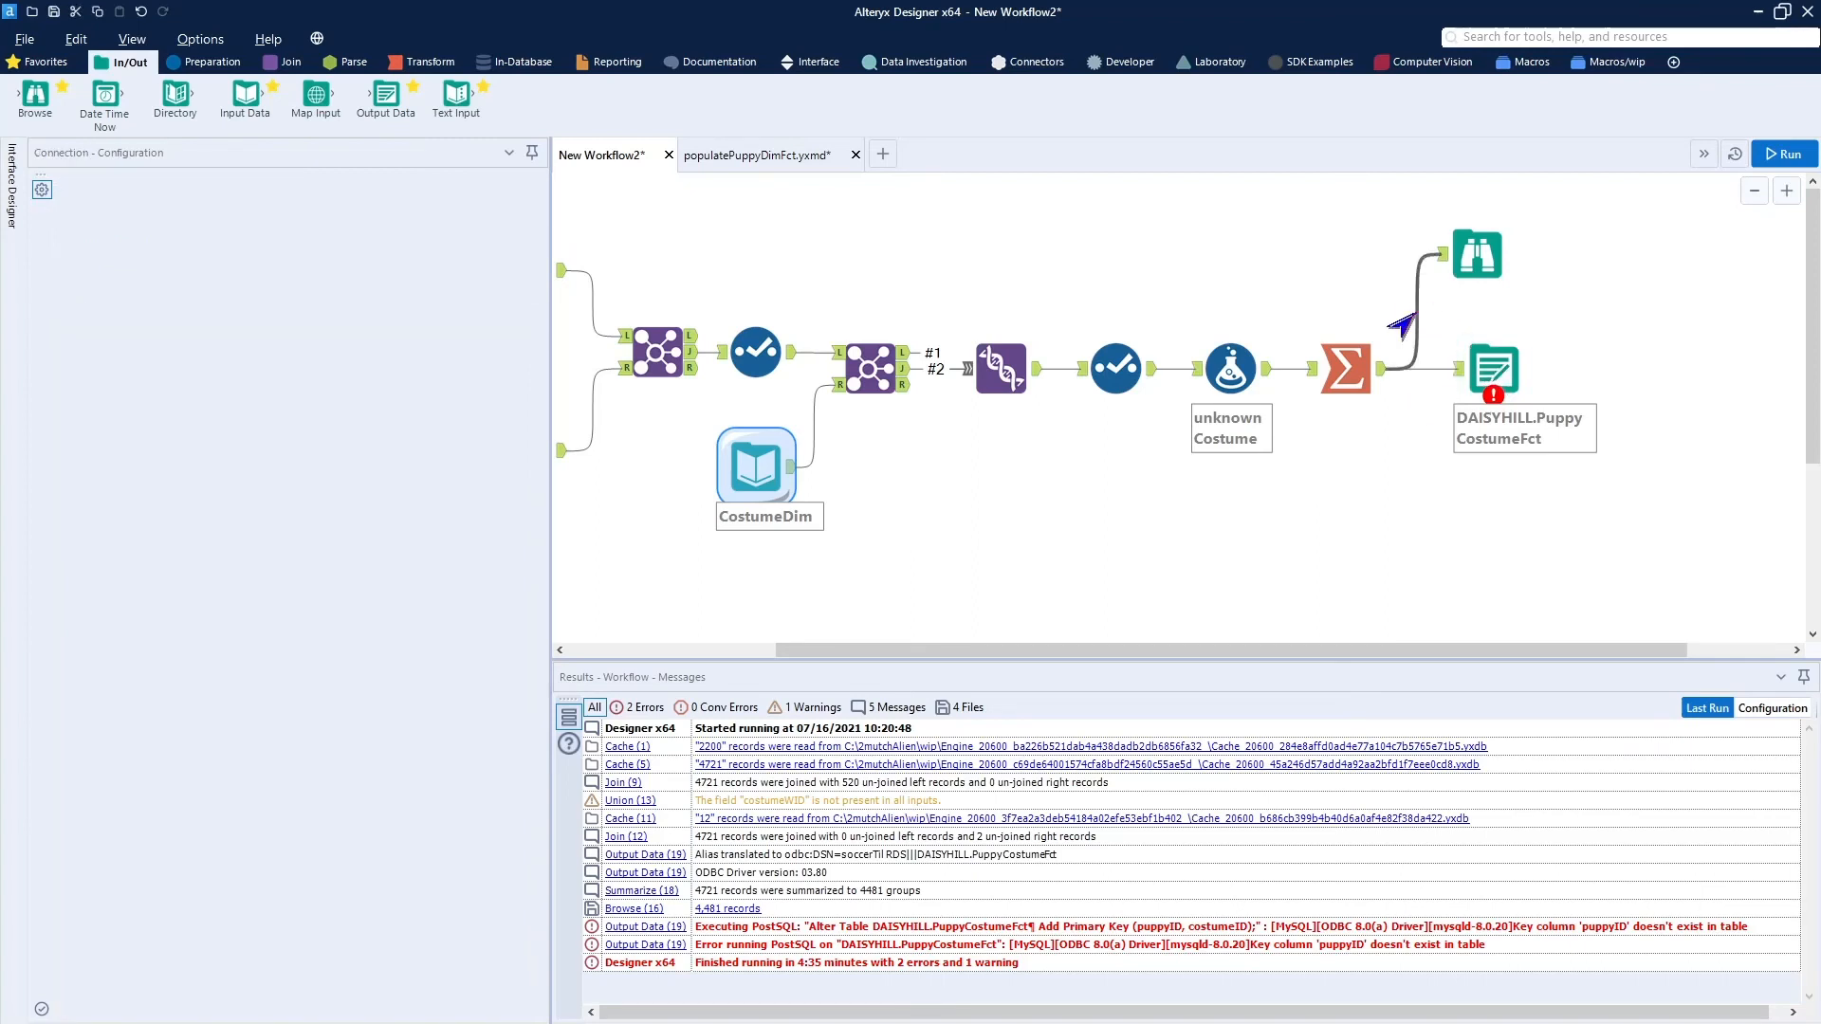
{"action": "key", "text": "Delete"}
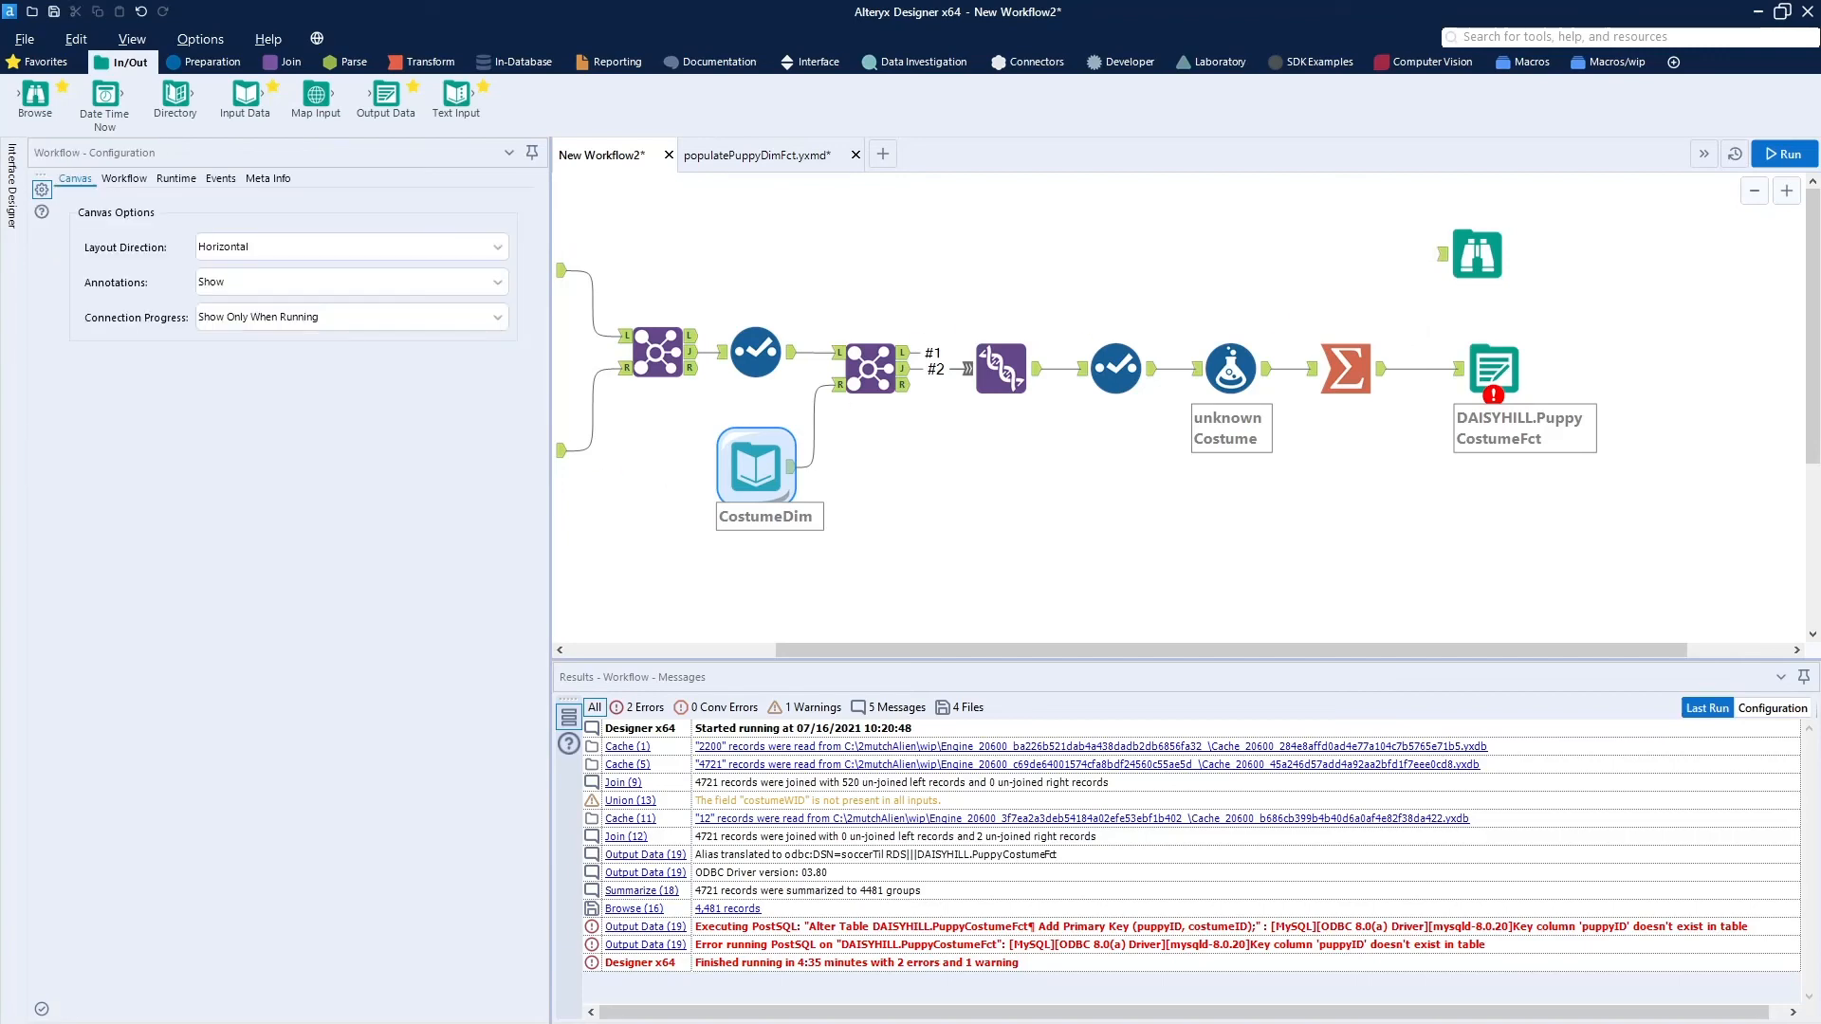
Switch to MySQL Workbench and check the column names and types of the PuppyCostumeFct table.
{"action": "left_click_drag", "start_coordinate": [0, 220], "coordinate": [526, 165]}
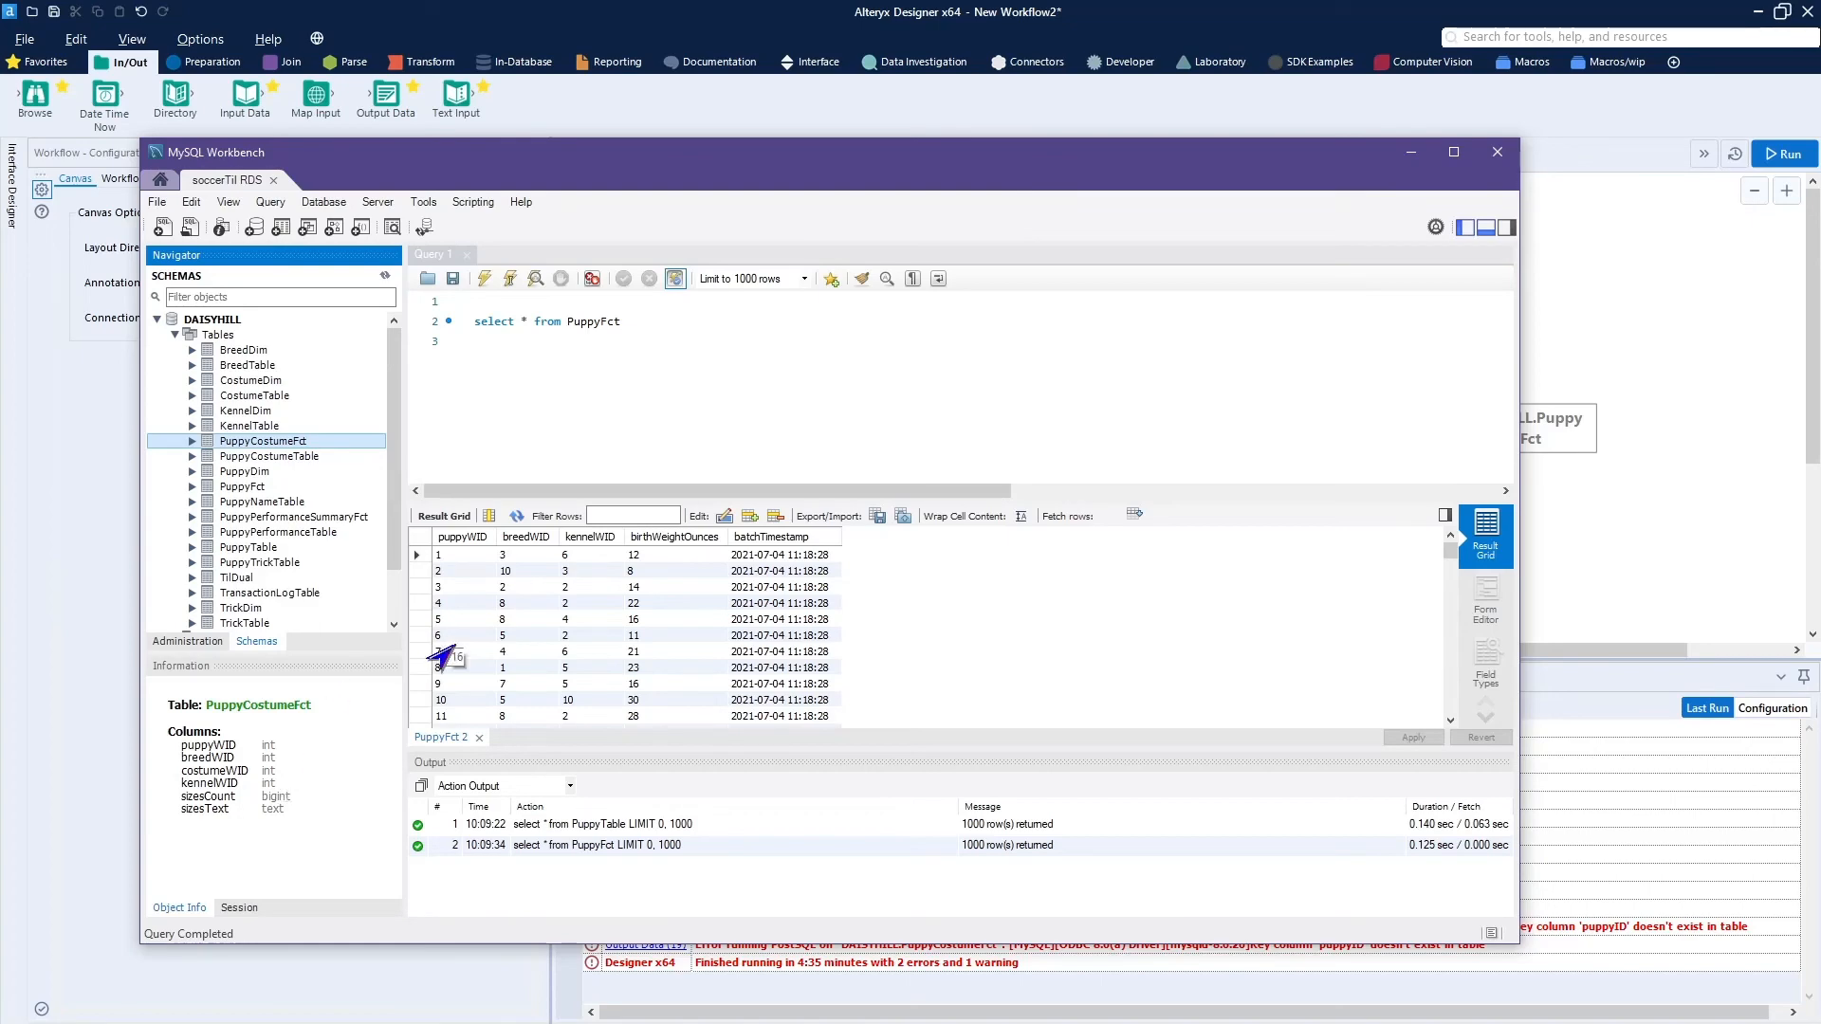
{"action": "left_click_drag", "start_coordinate": [1326, 173], "coordinate": [2, 101]}
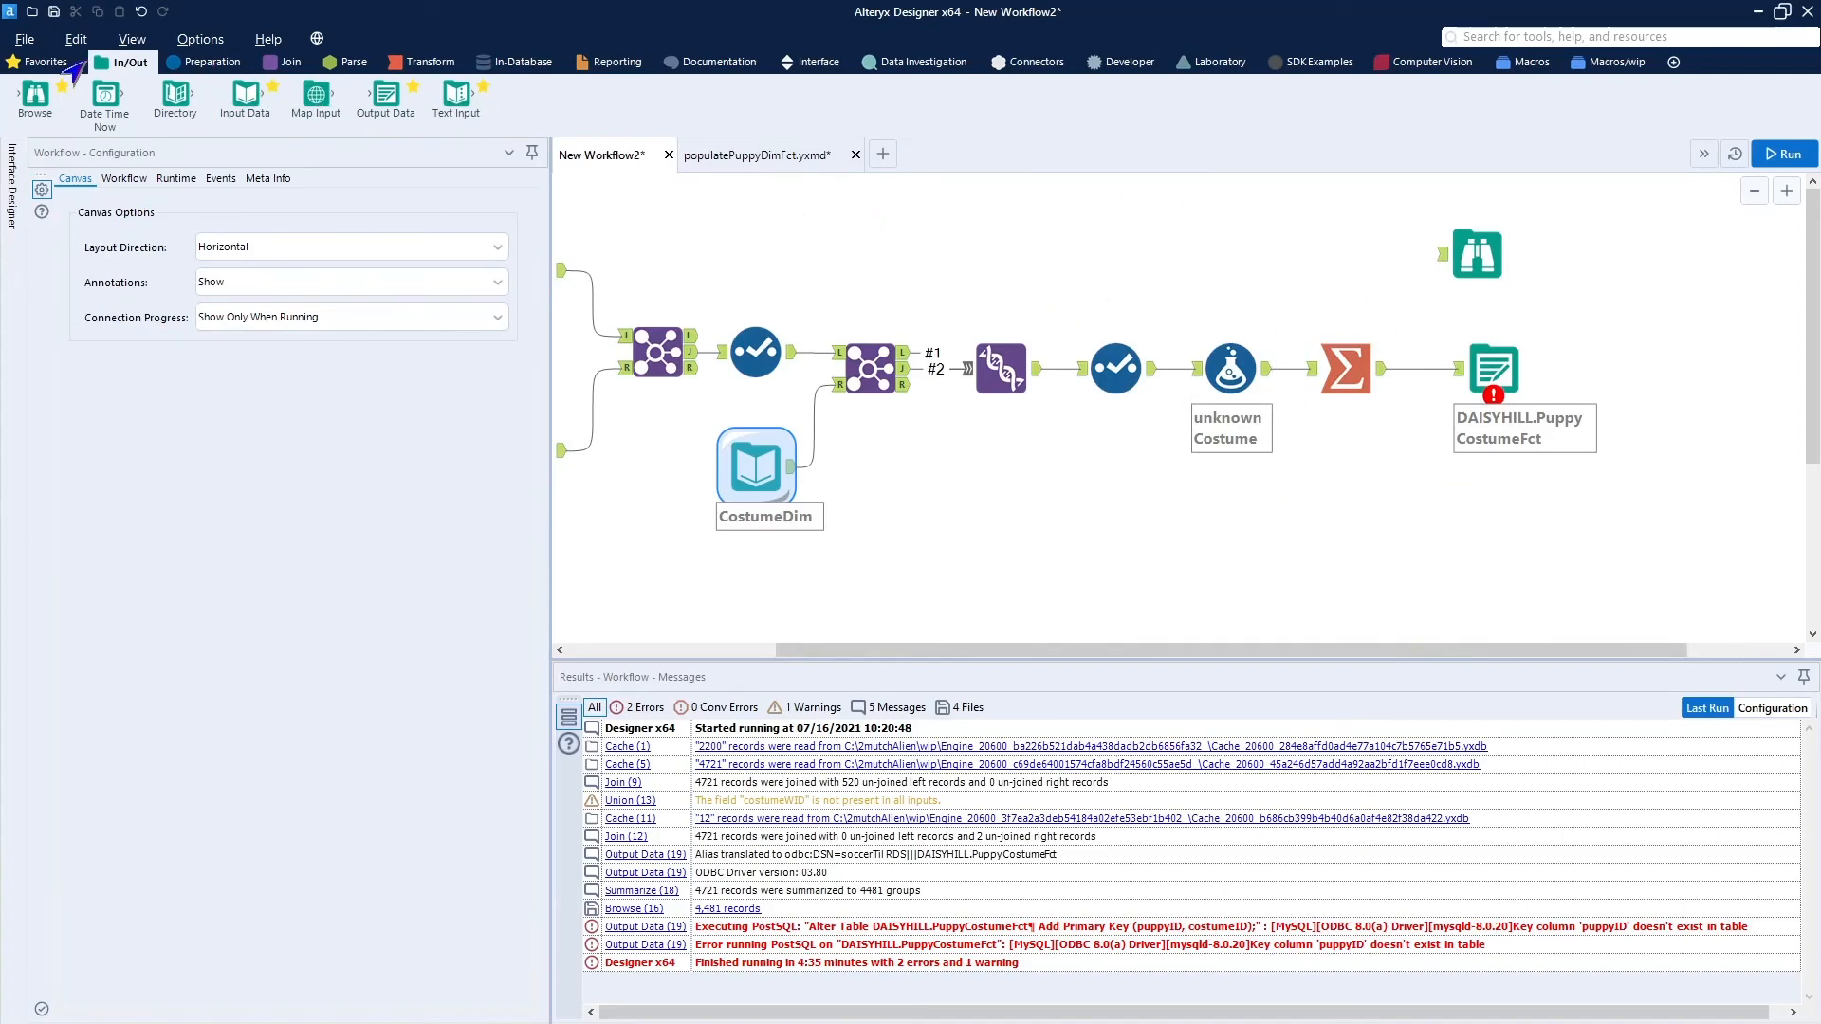
In Alteryx Designer, insert a Select tool between Summarize and Output Data and set the sizesCount type to Int32.
{"action": "left_click", "coordinate": [45, 63]}
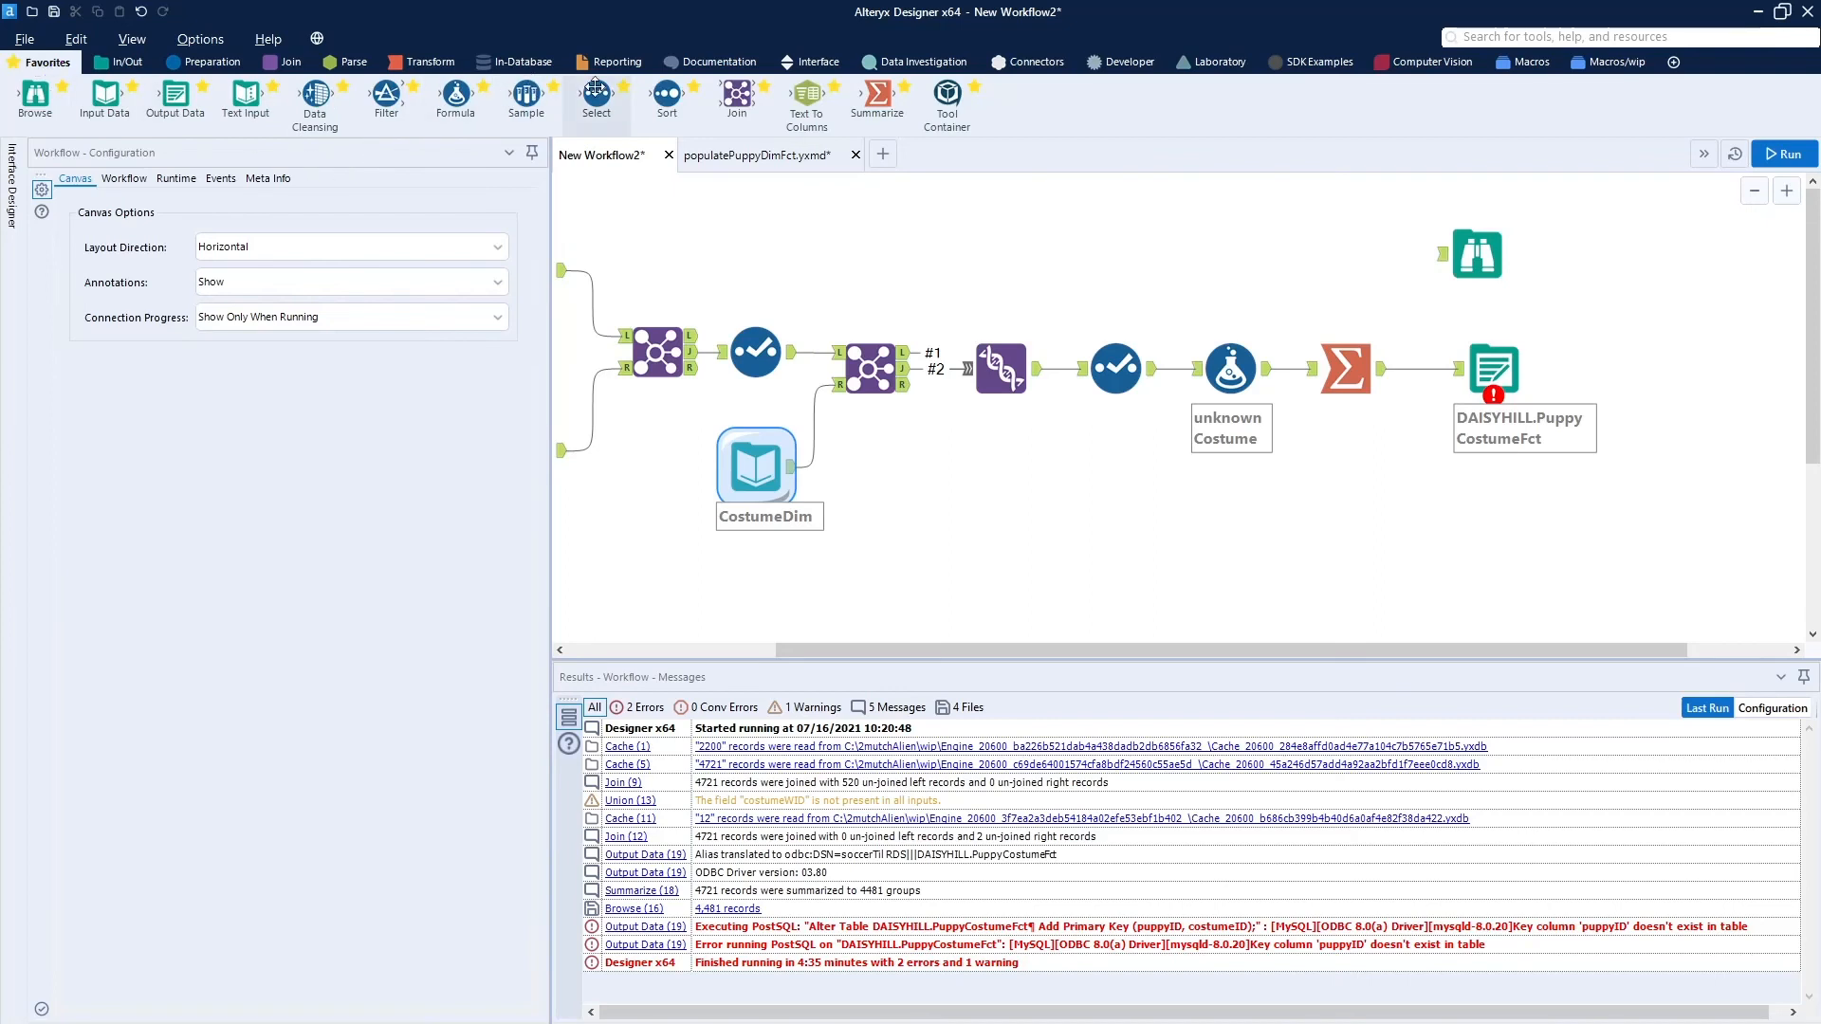
{"action": "left_click_drag", "start_coordinate": [593, 92], "coordinate": [1447, 370]}
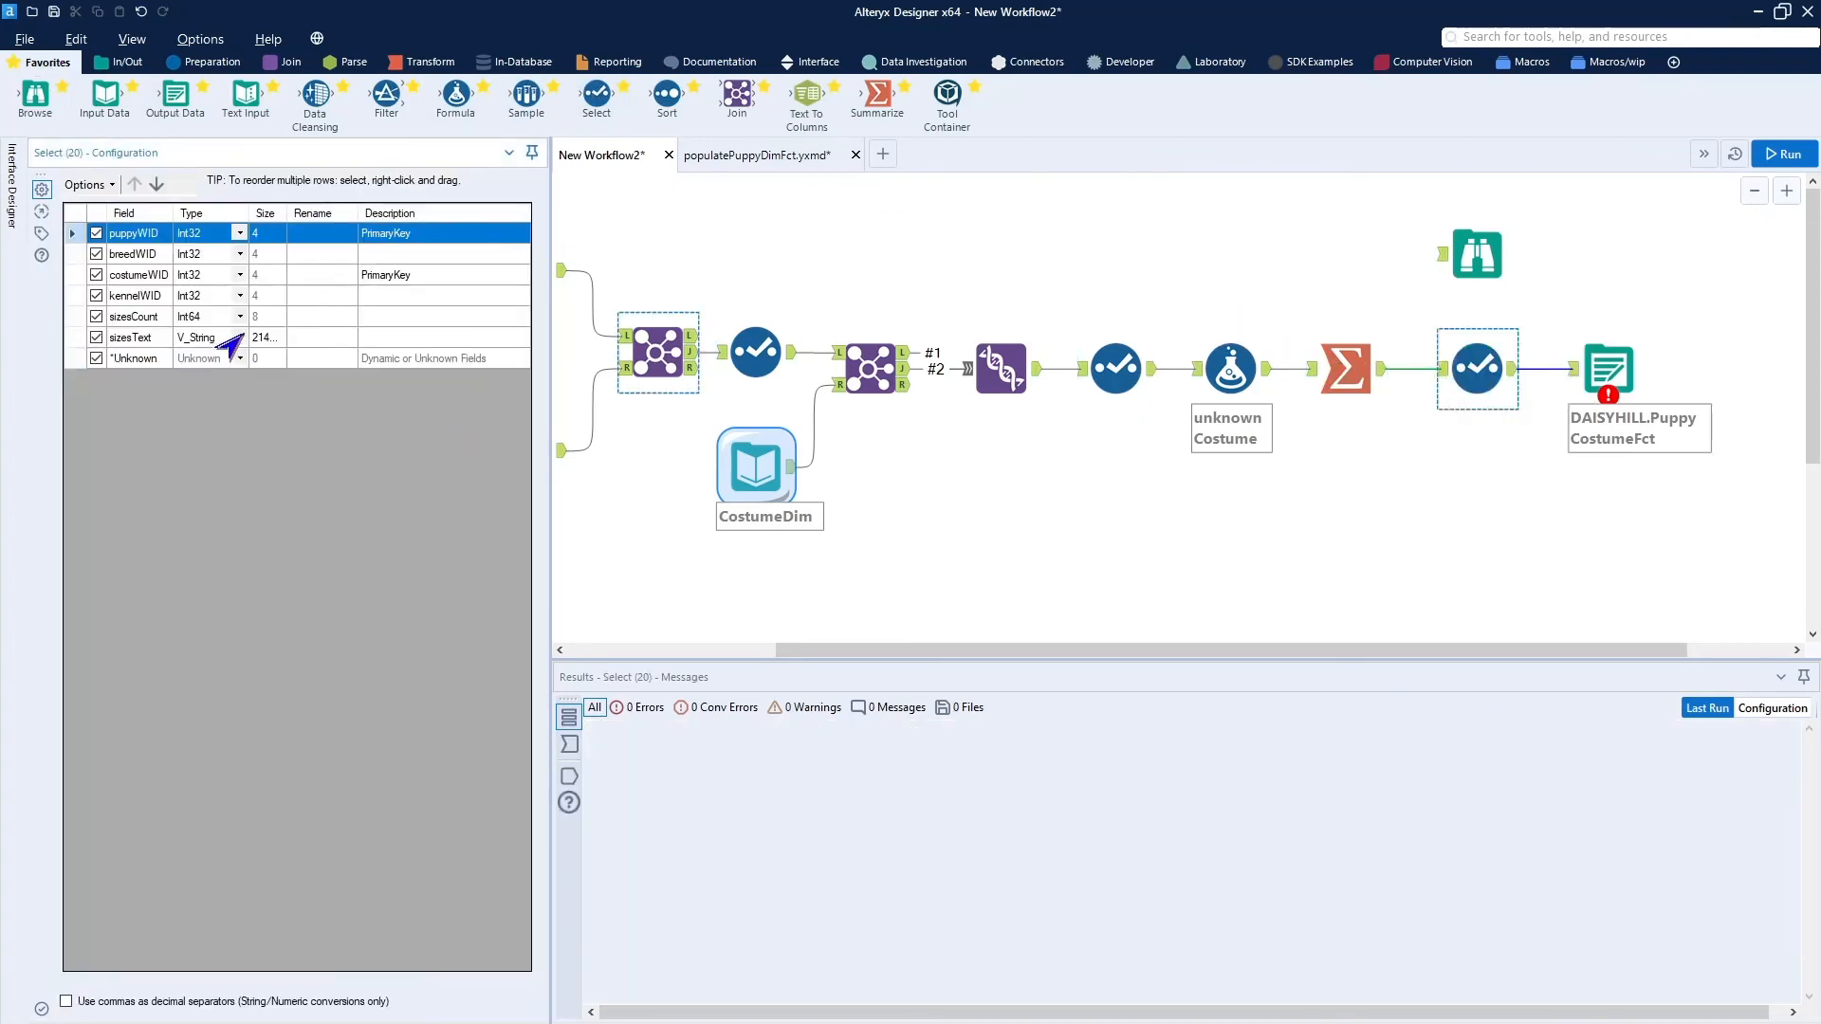
{"action": "left_click", "coordinate": [240, 316]}
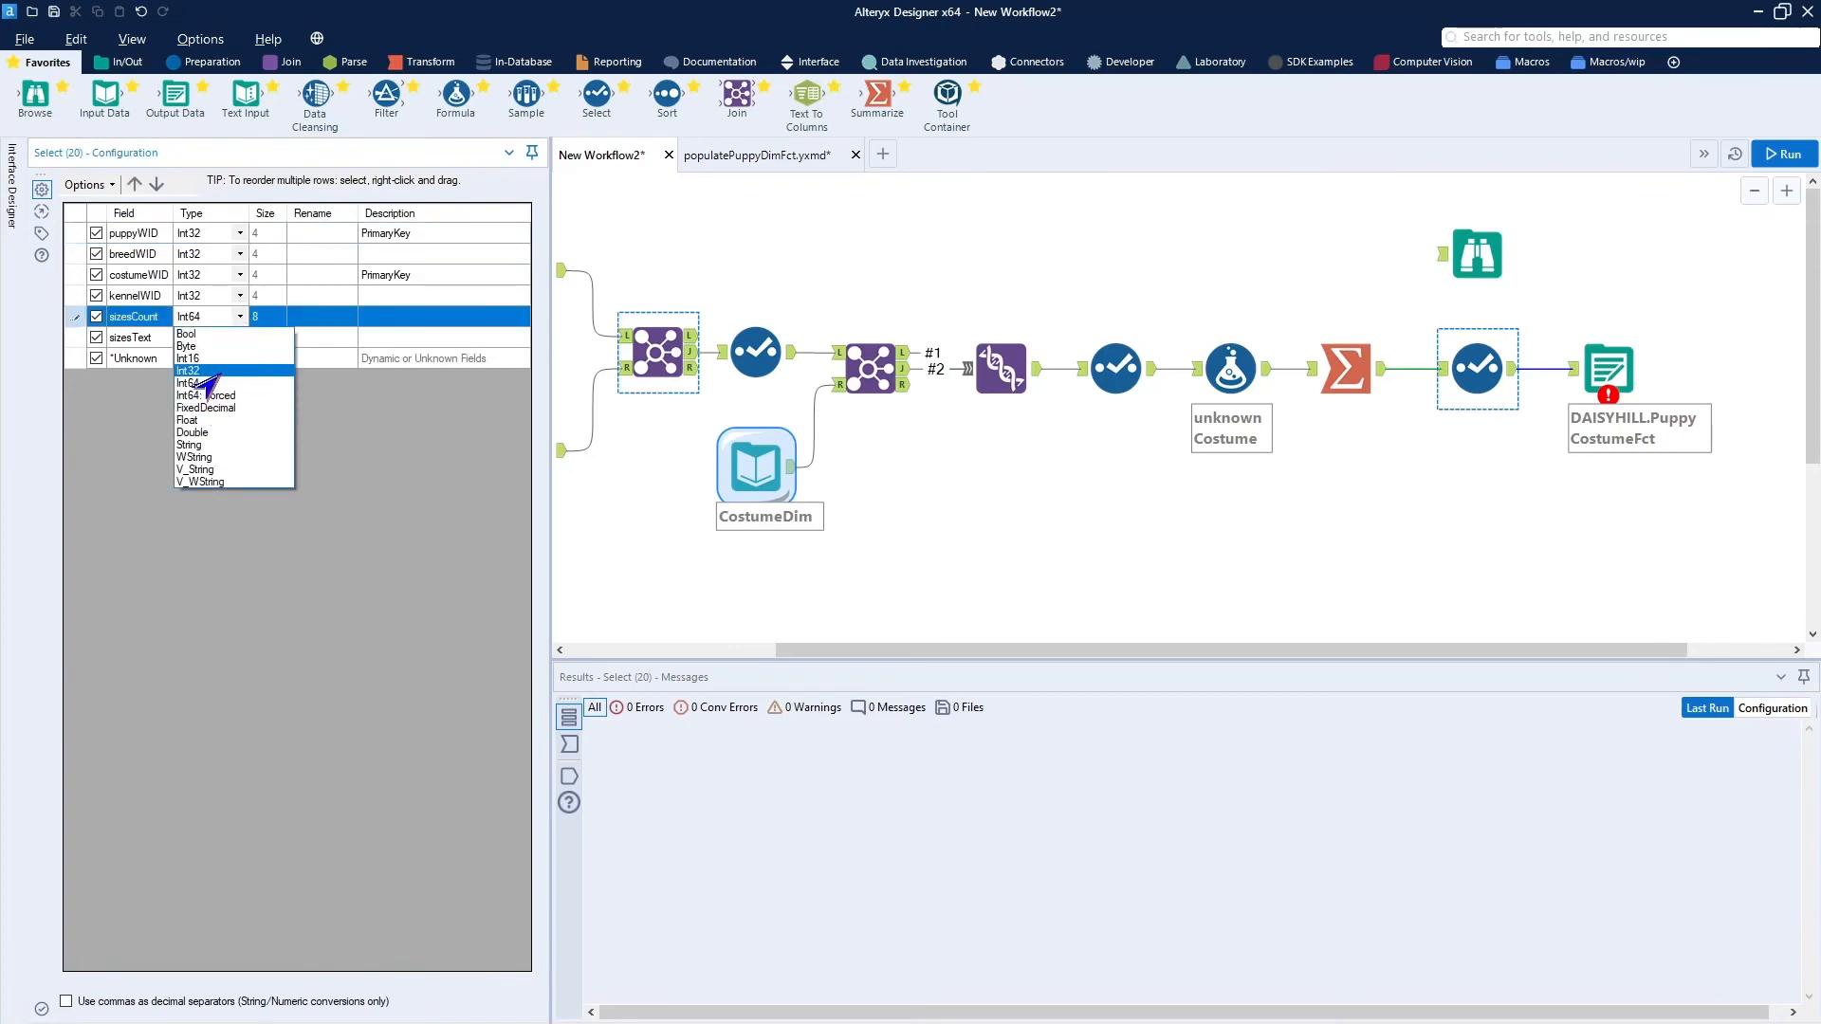
{"action": "left_click", "coordinate": [216, 371]}
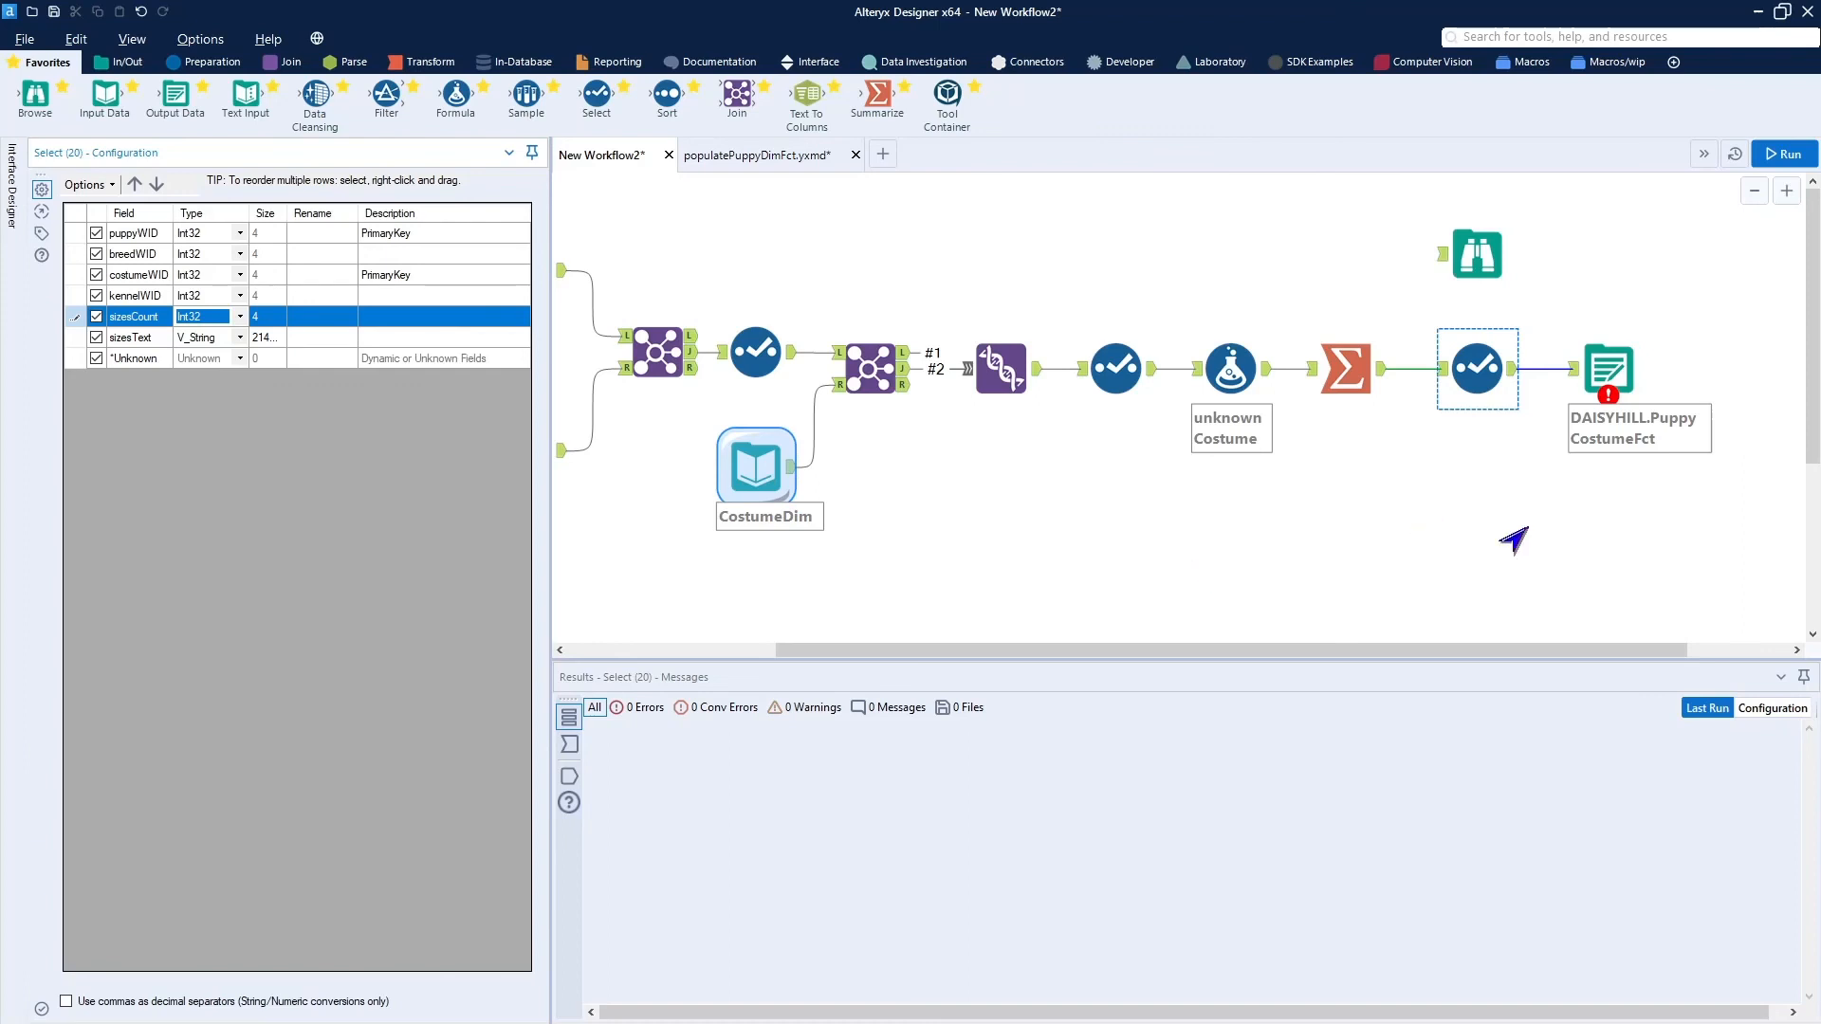
In the Output Data tool's Post Create SQL Statement, change the primary key columns to puppyWID and costumeWID.
{"action": "left_click", "coordinate": [1609, 370]}
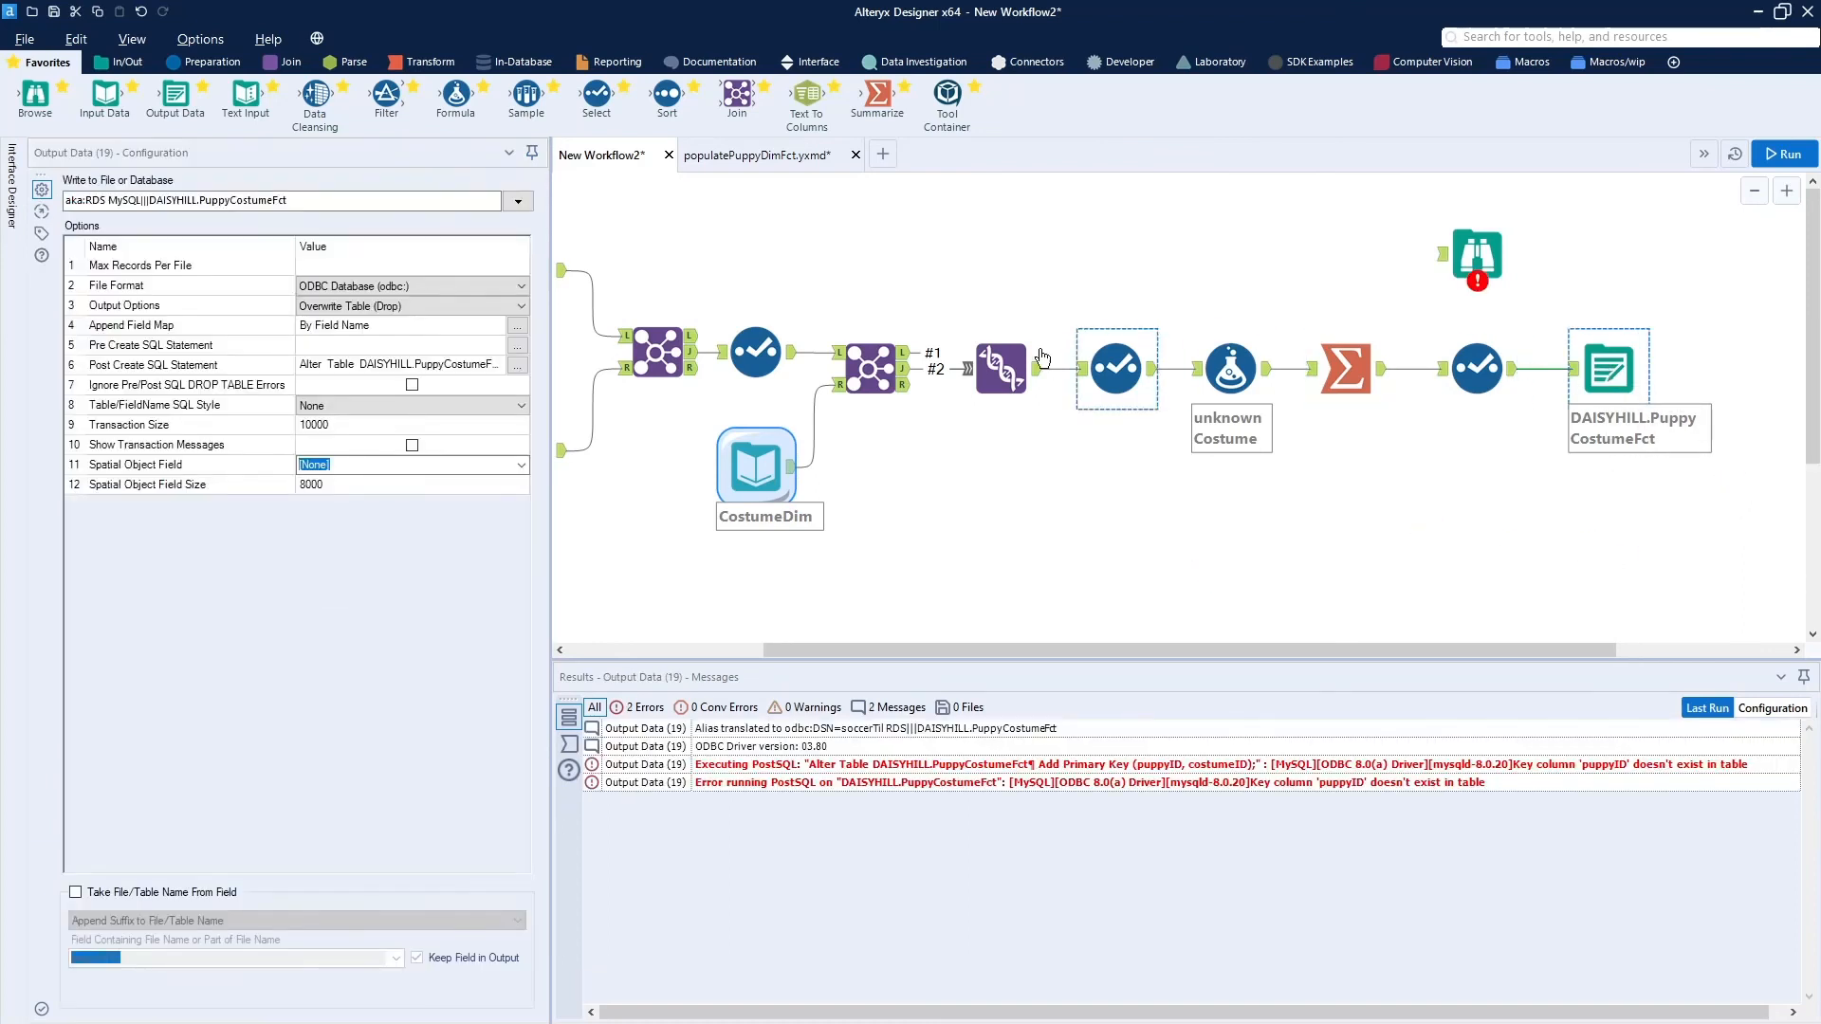
{"action": "left_click", "coordinate": [517, 367]}
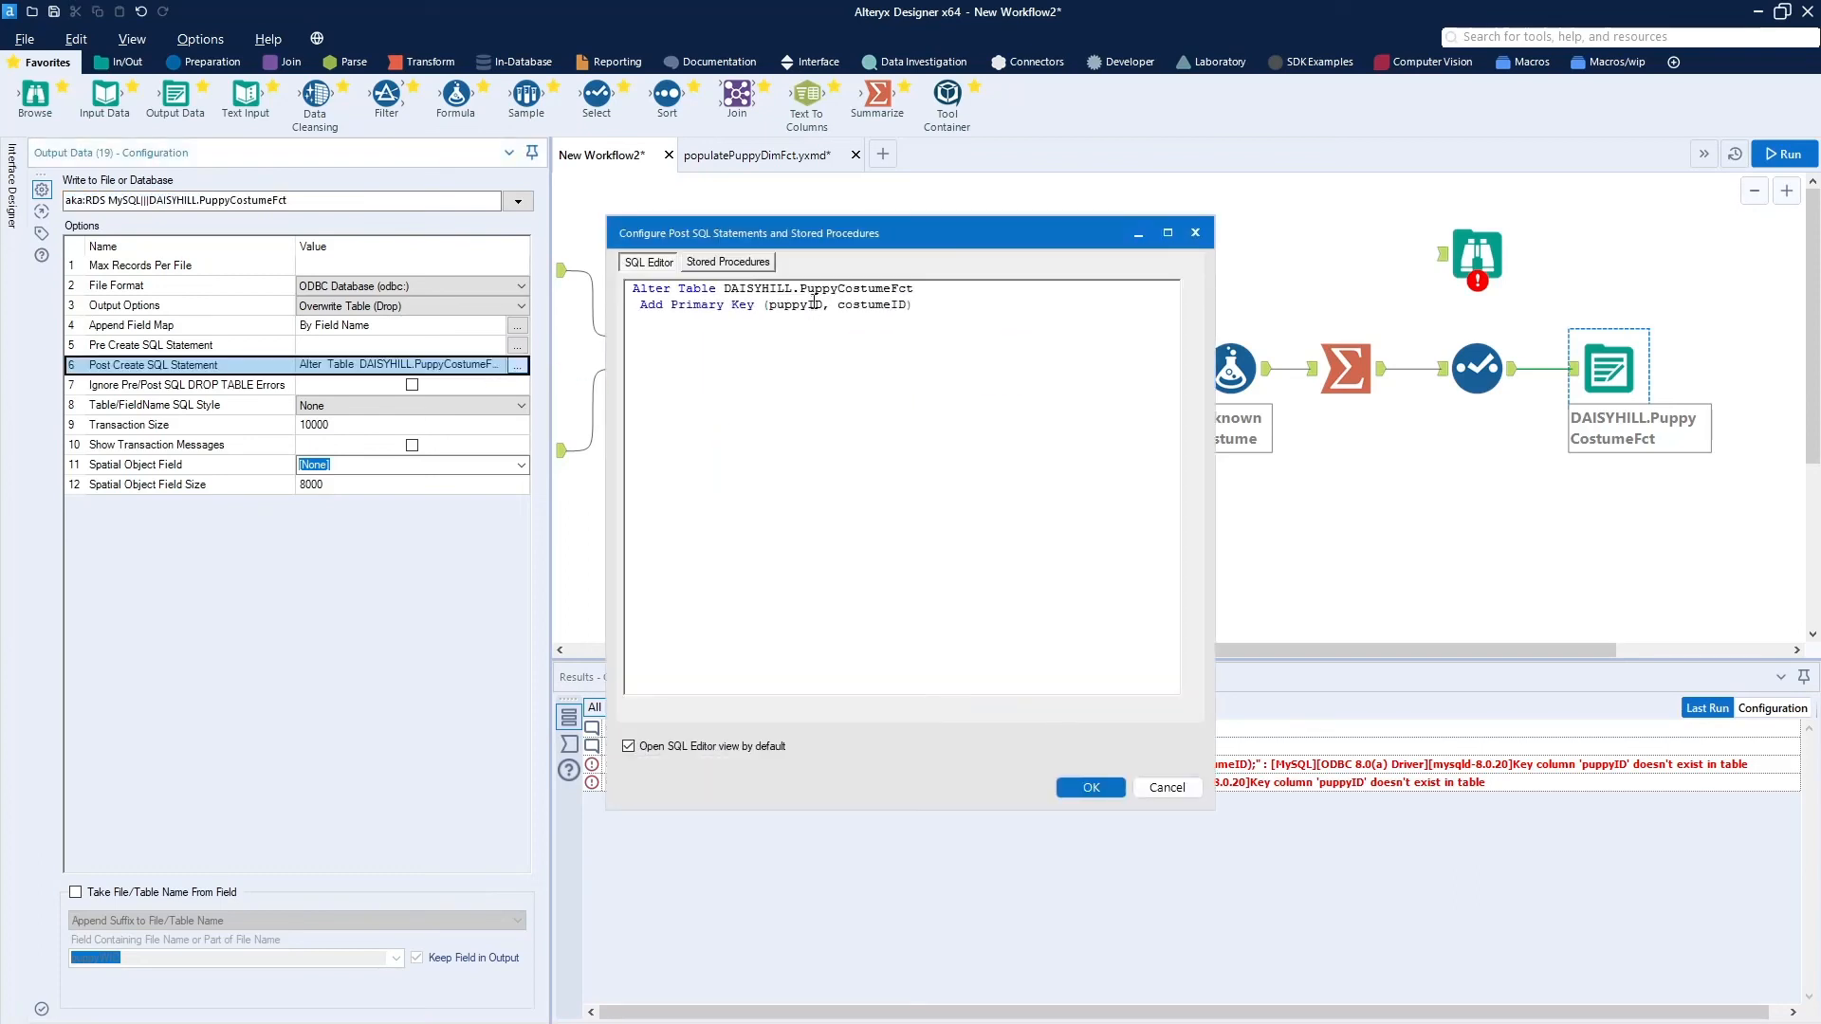
{"action": "type", "text": "W"}
{"action": "left_click", "coordinate": [856, 336]}
{"action": "type", "text": "W"}
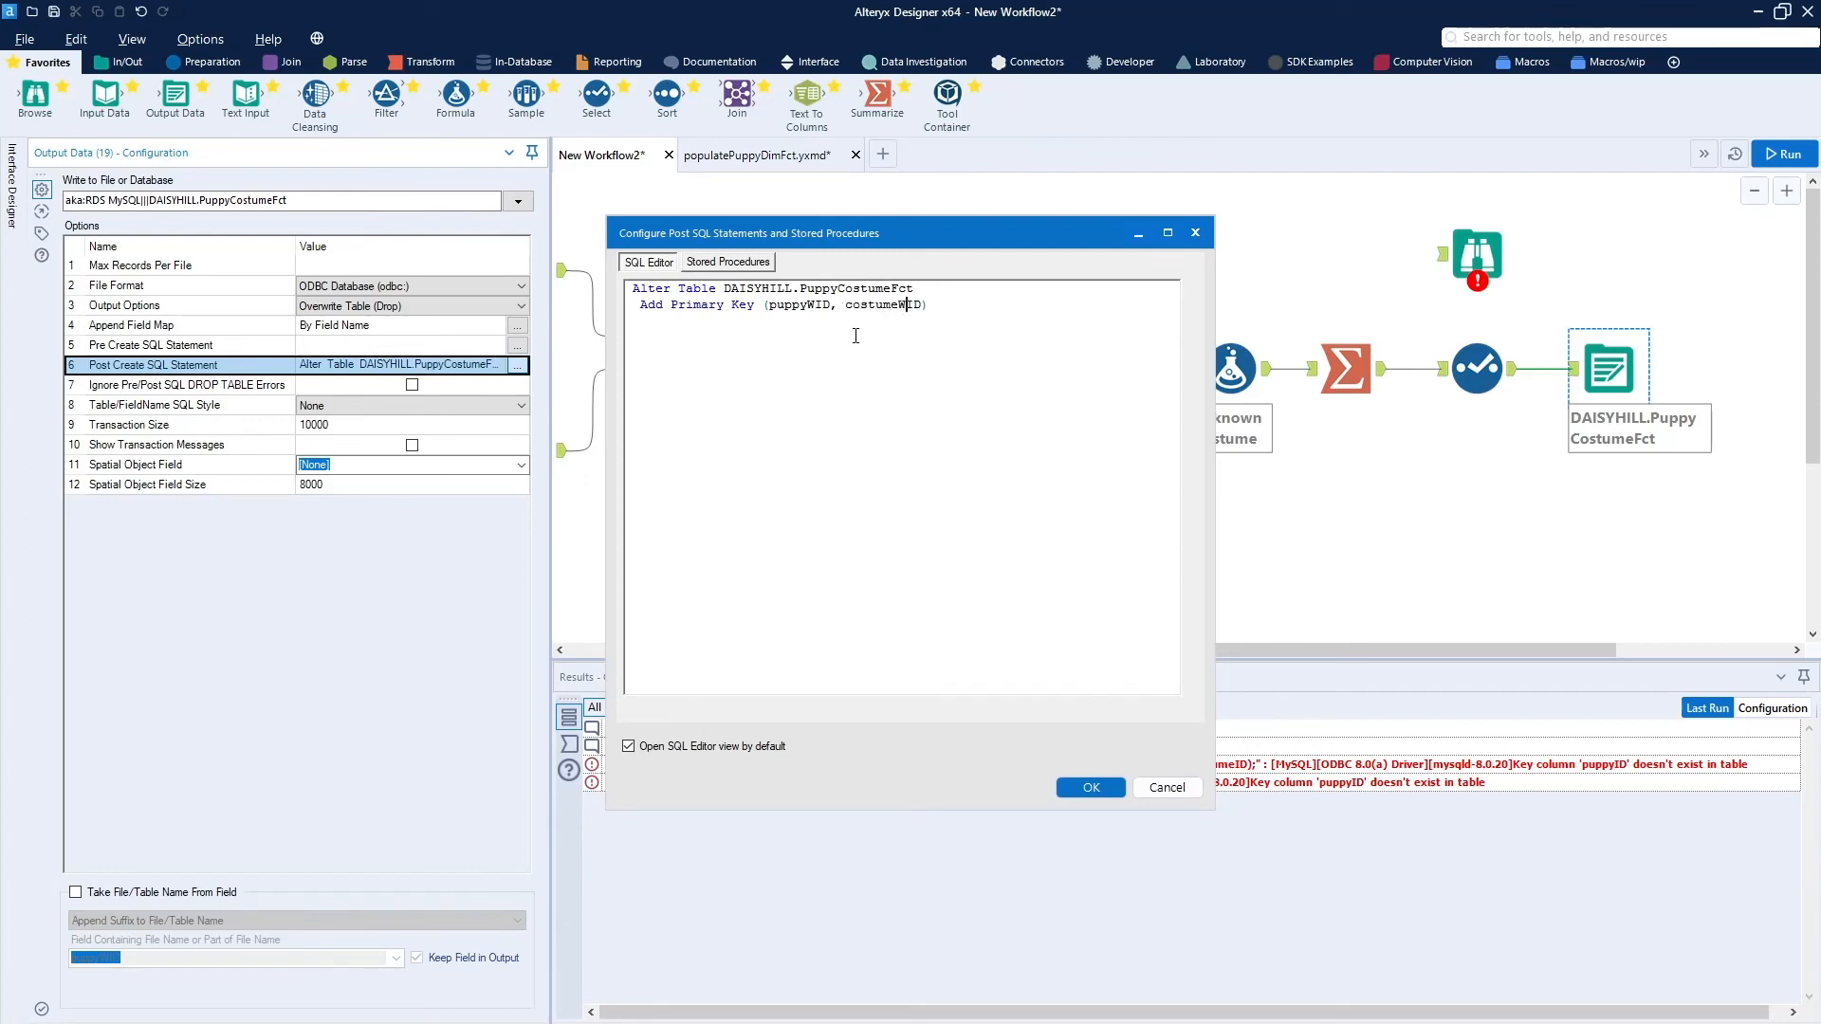
{"action": "left_click", "coordinate": [1088, 788]}
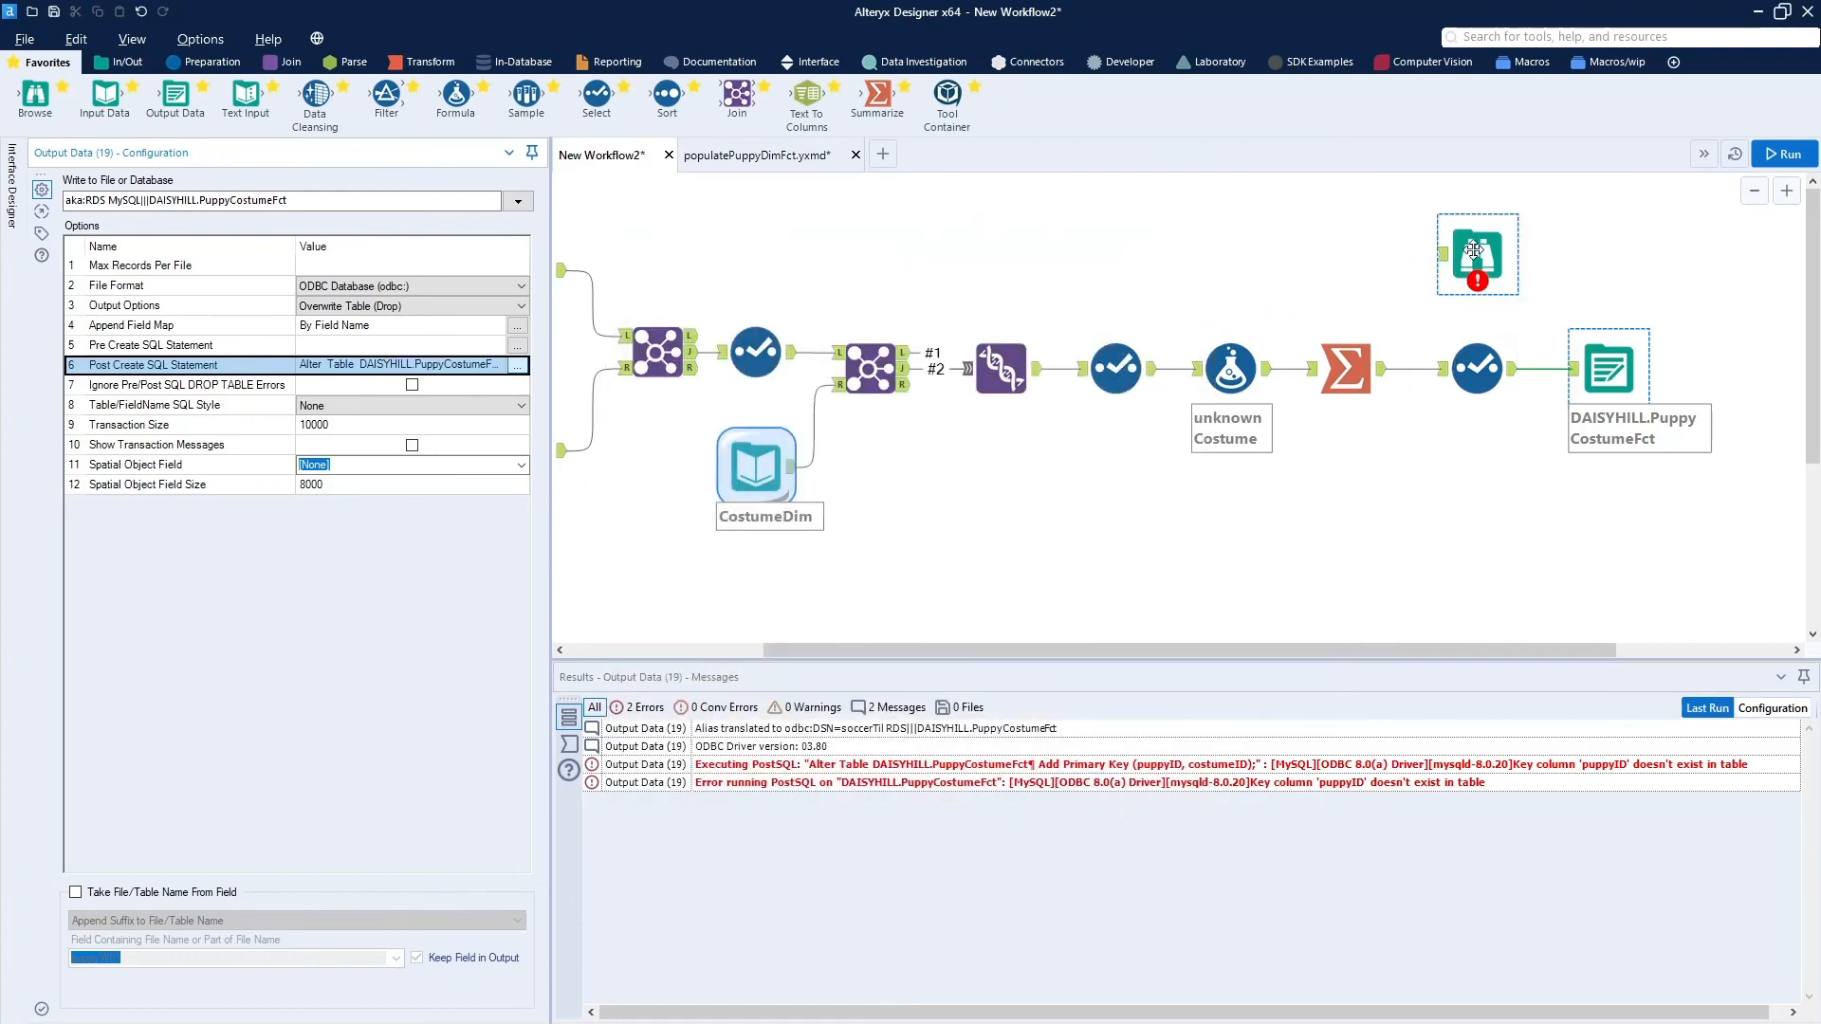
Move the Browse tool above the Output Data tool and connect it to the new Select tool's output.
{"action": "left_click_drag", "start_coordinate": [1478, 244], "coordinate": [1625, 258]}
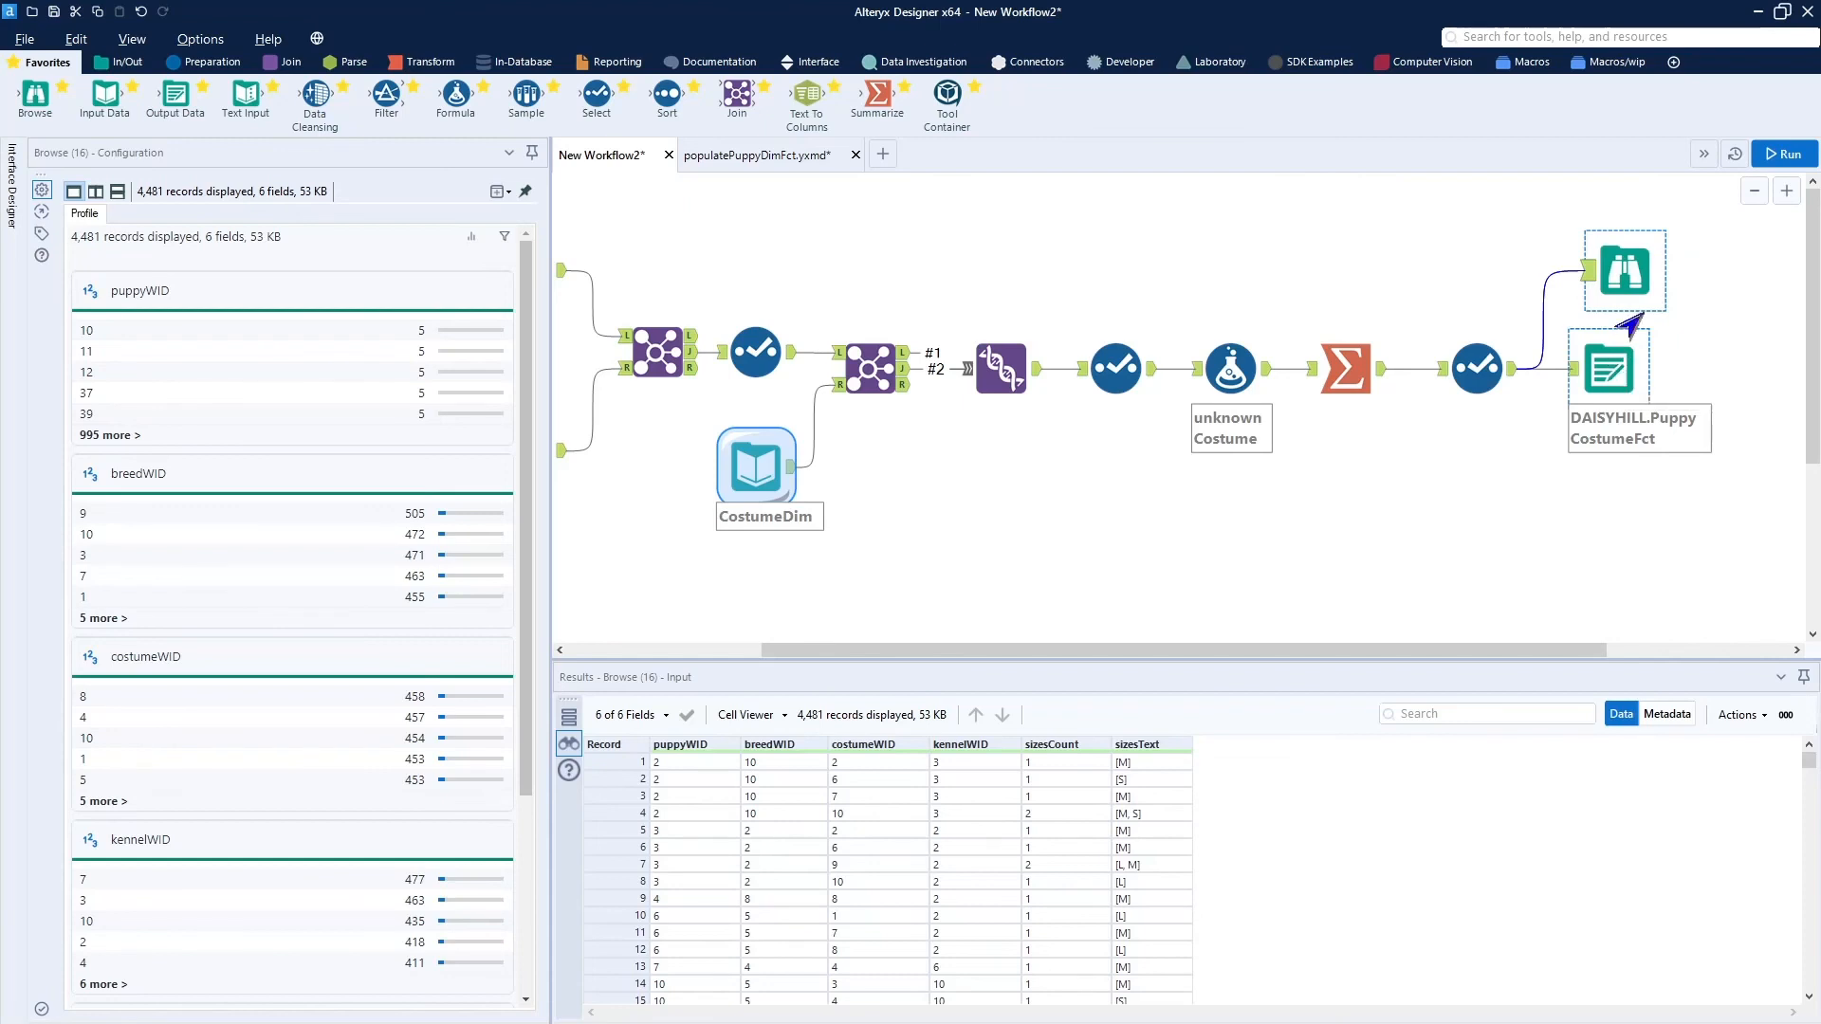
Run the workflow, then switch to MySQL Workbench, refresh the DAISYHILL tables and inspect the columns and keys of PuppyCostumeFct.
{"action": "left_click", "coordinate": [1768, 154]}
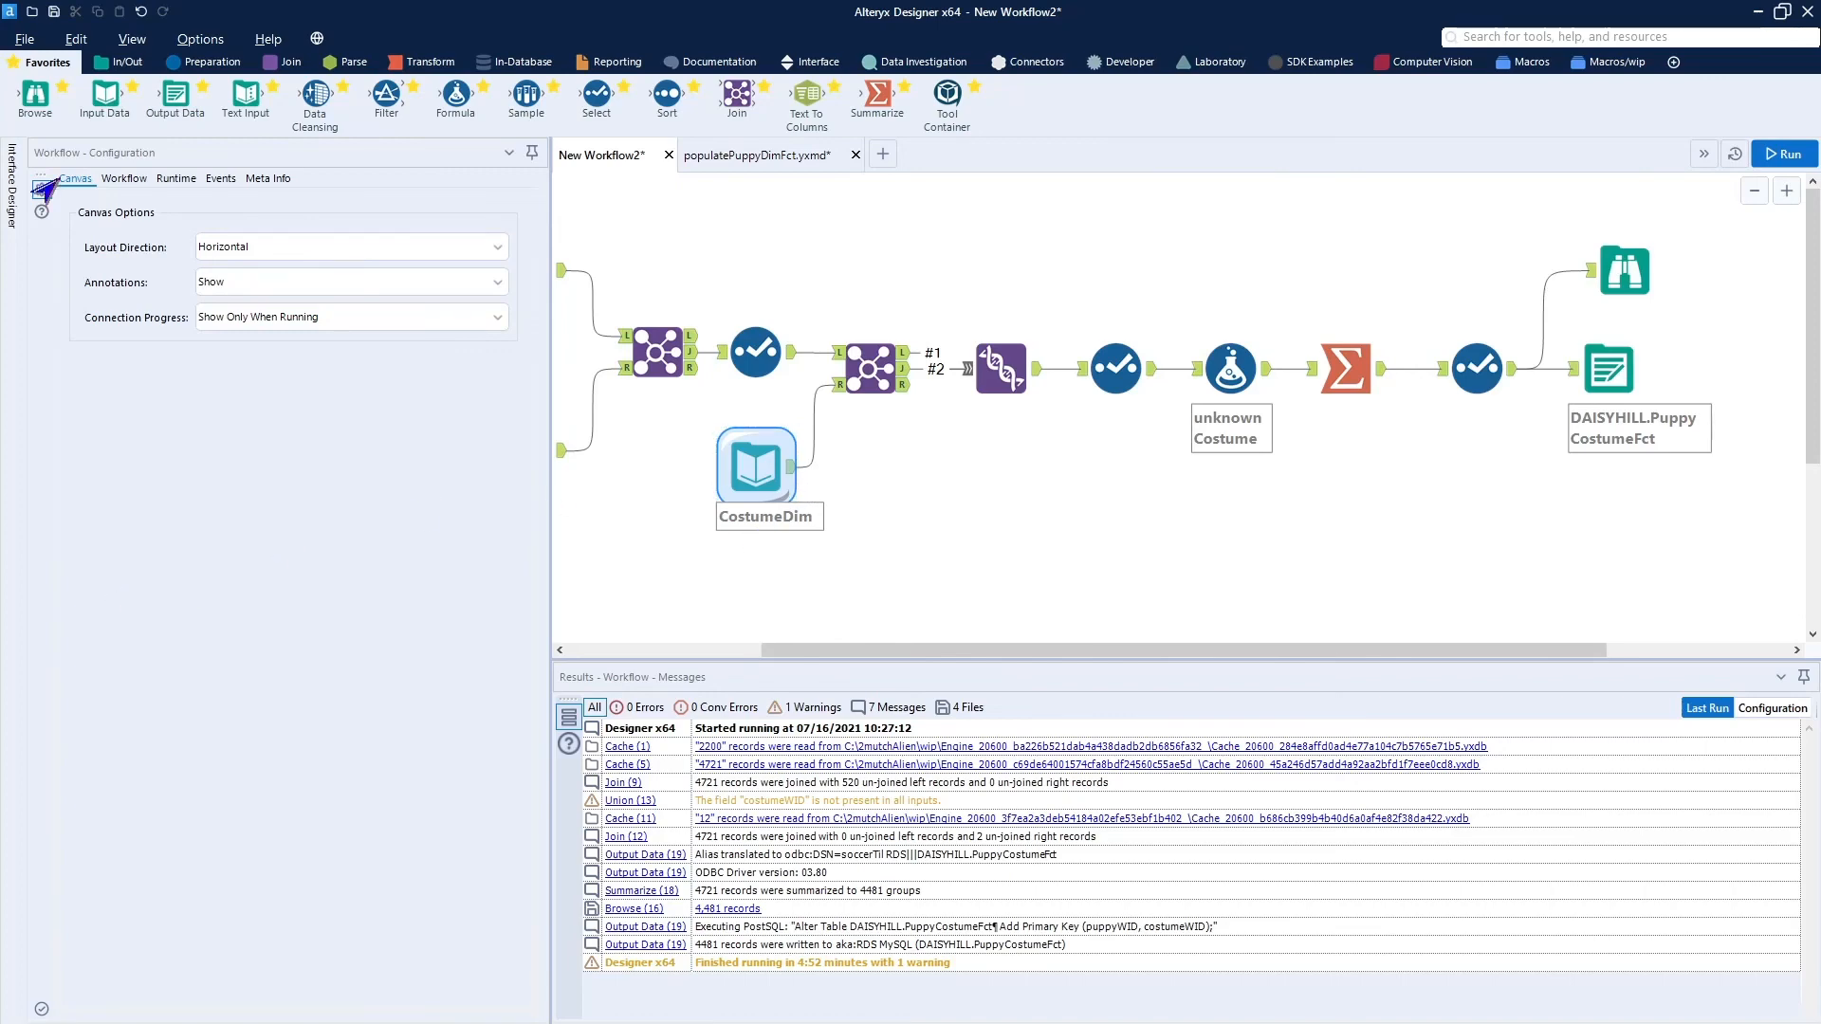
{"action": "left_click_drag", "start_coordinate": [0, 145], "coordinate": [1288, 140]}
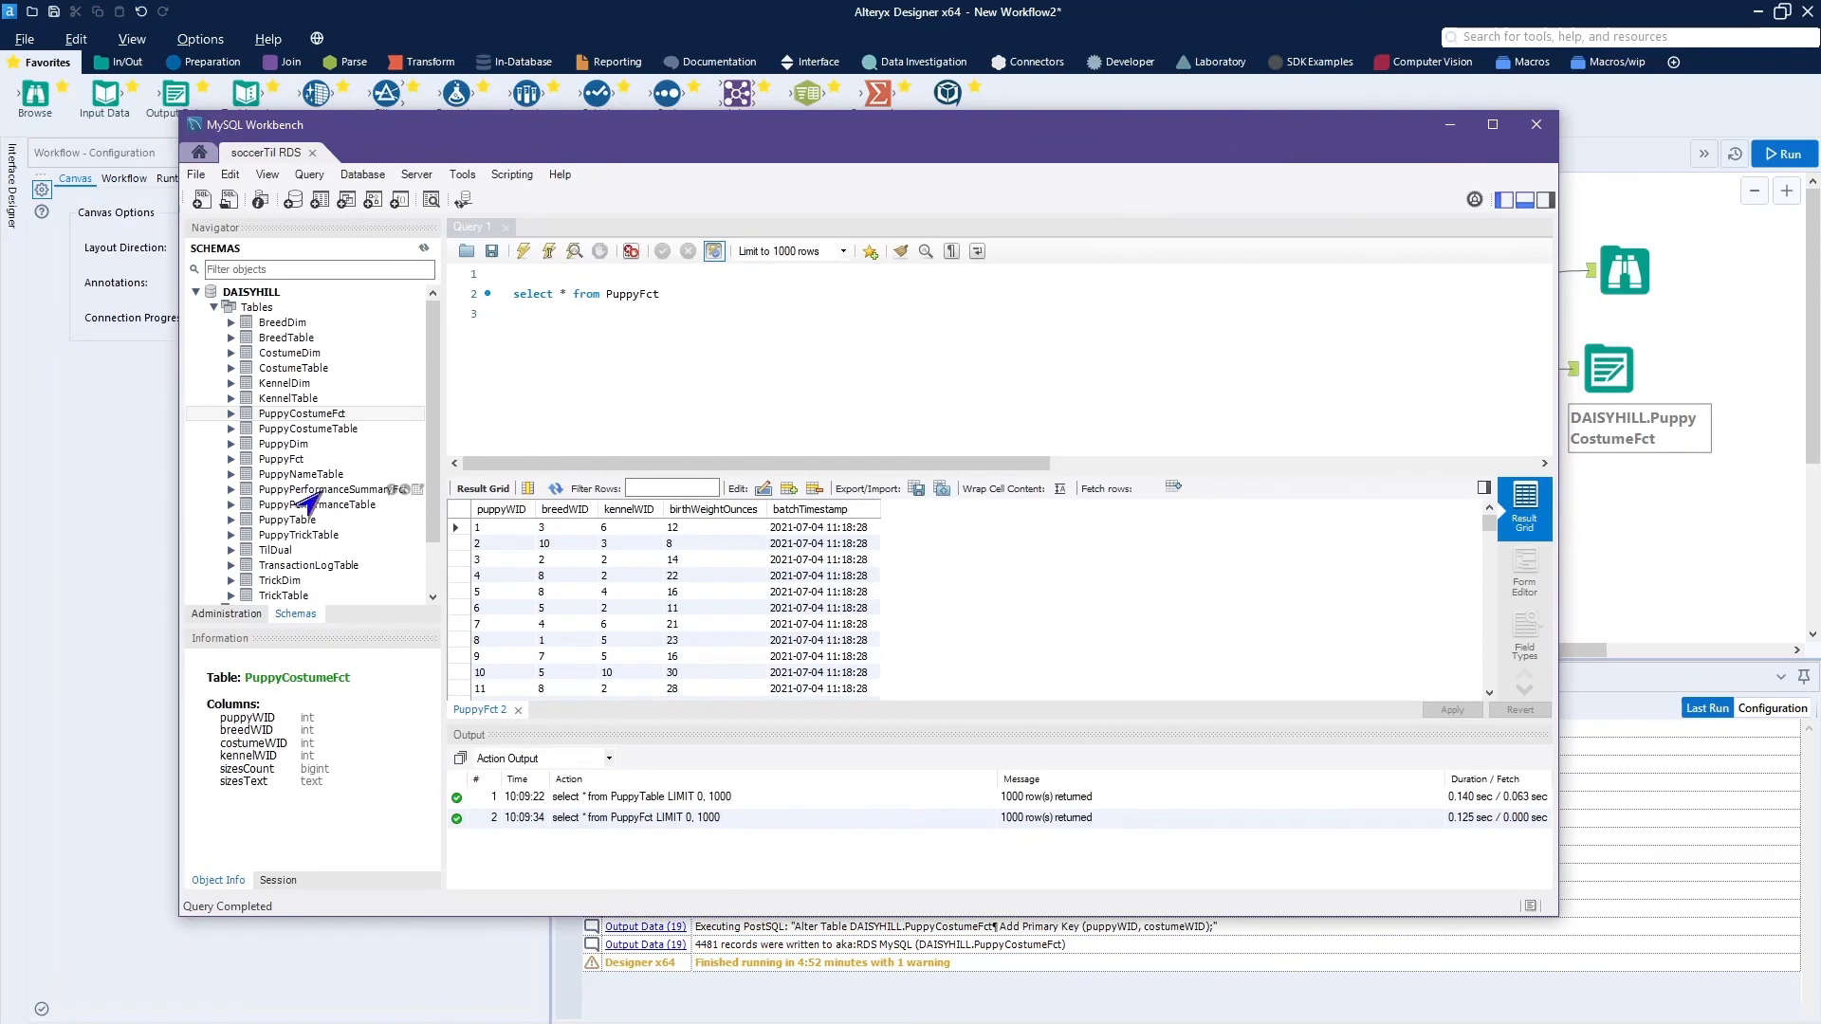
{"action": "right_click", "coordinate": [255, 308]}
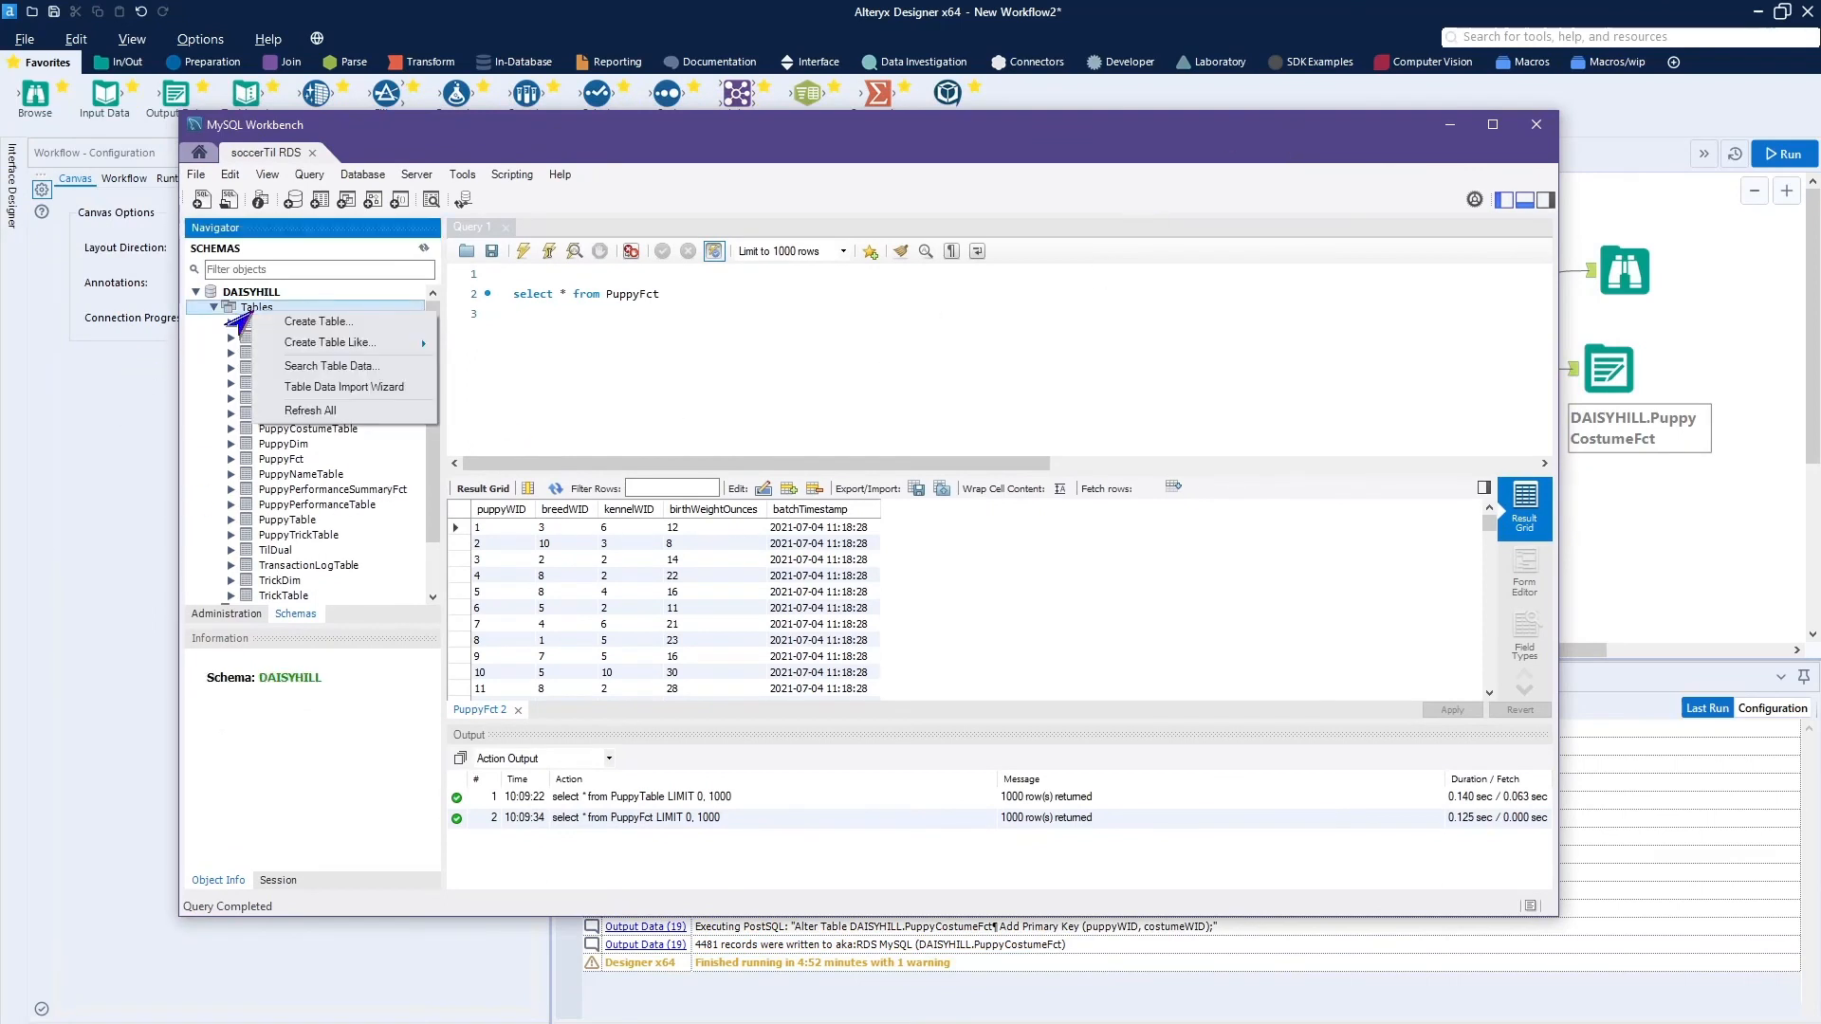
{"action": "left_click", "coordinate": [313, 410]}
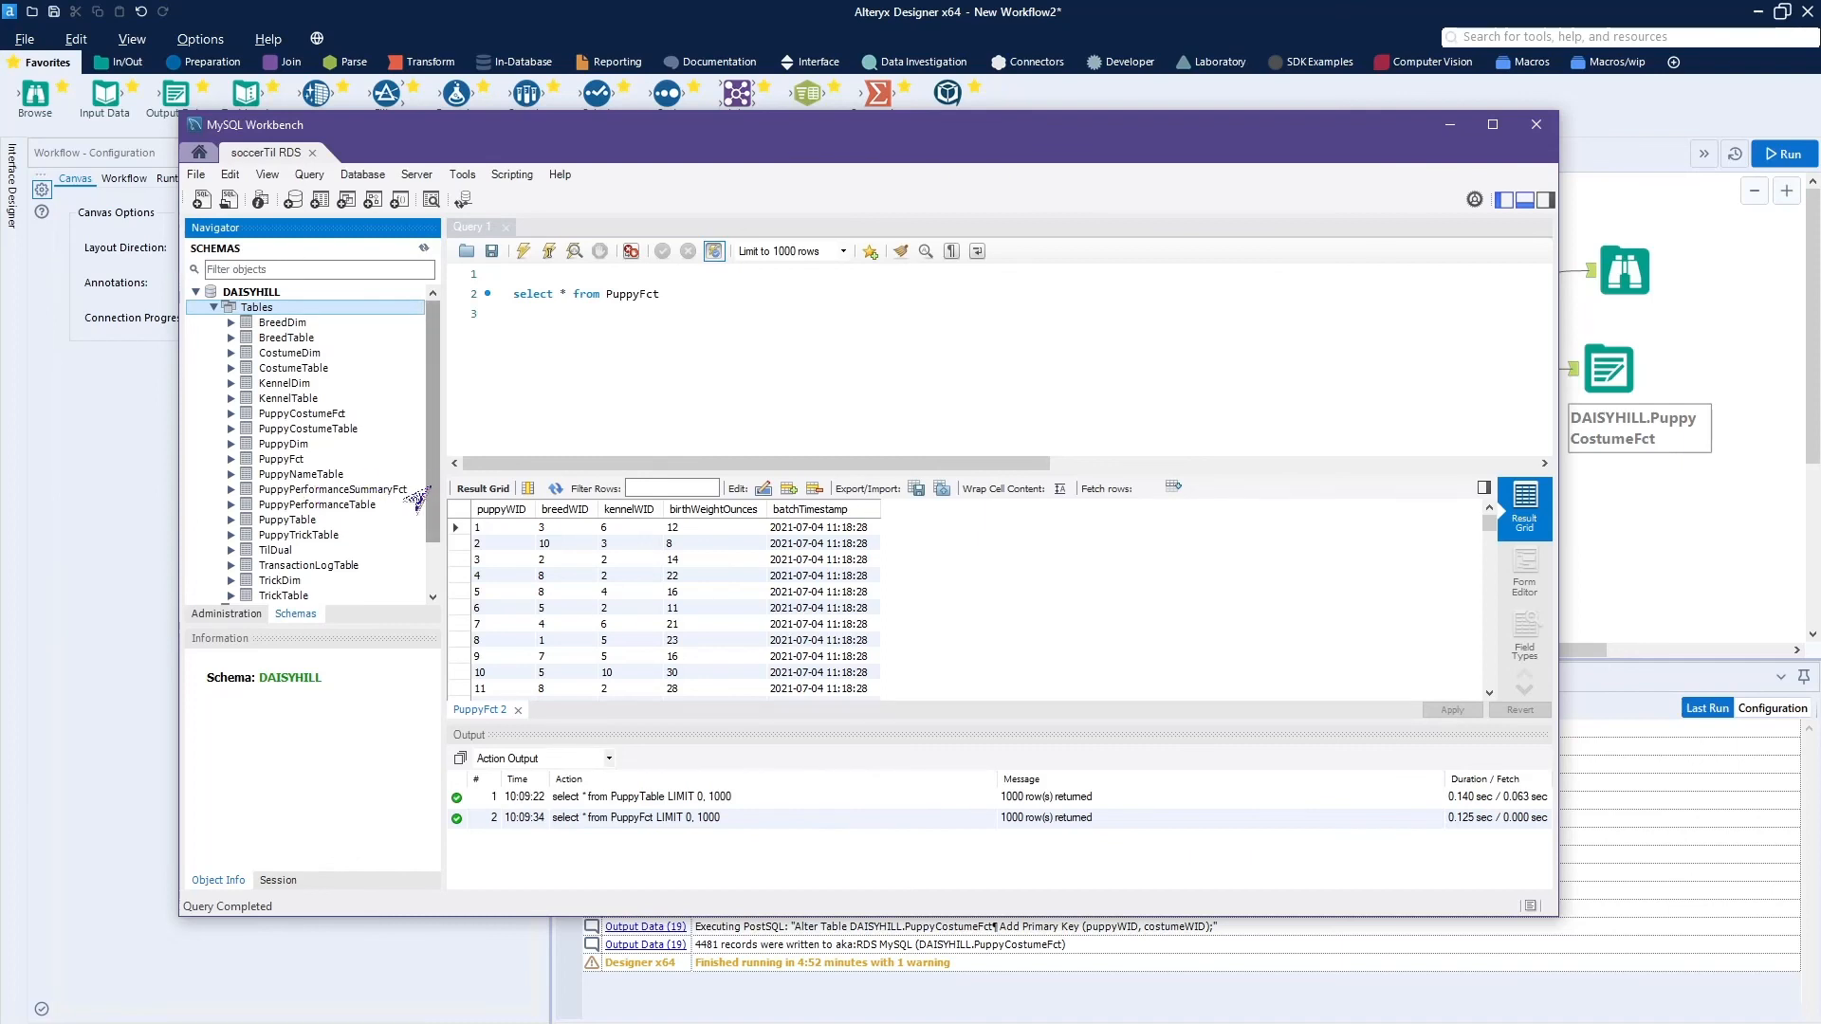
{"action": "scroll", "coordinate": [422, 490], "scroll_direction": "down", "scroll_amount": 2}
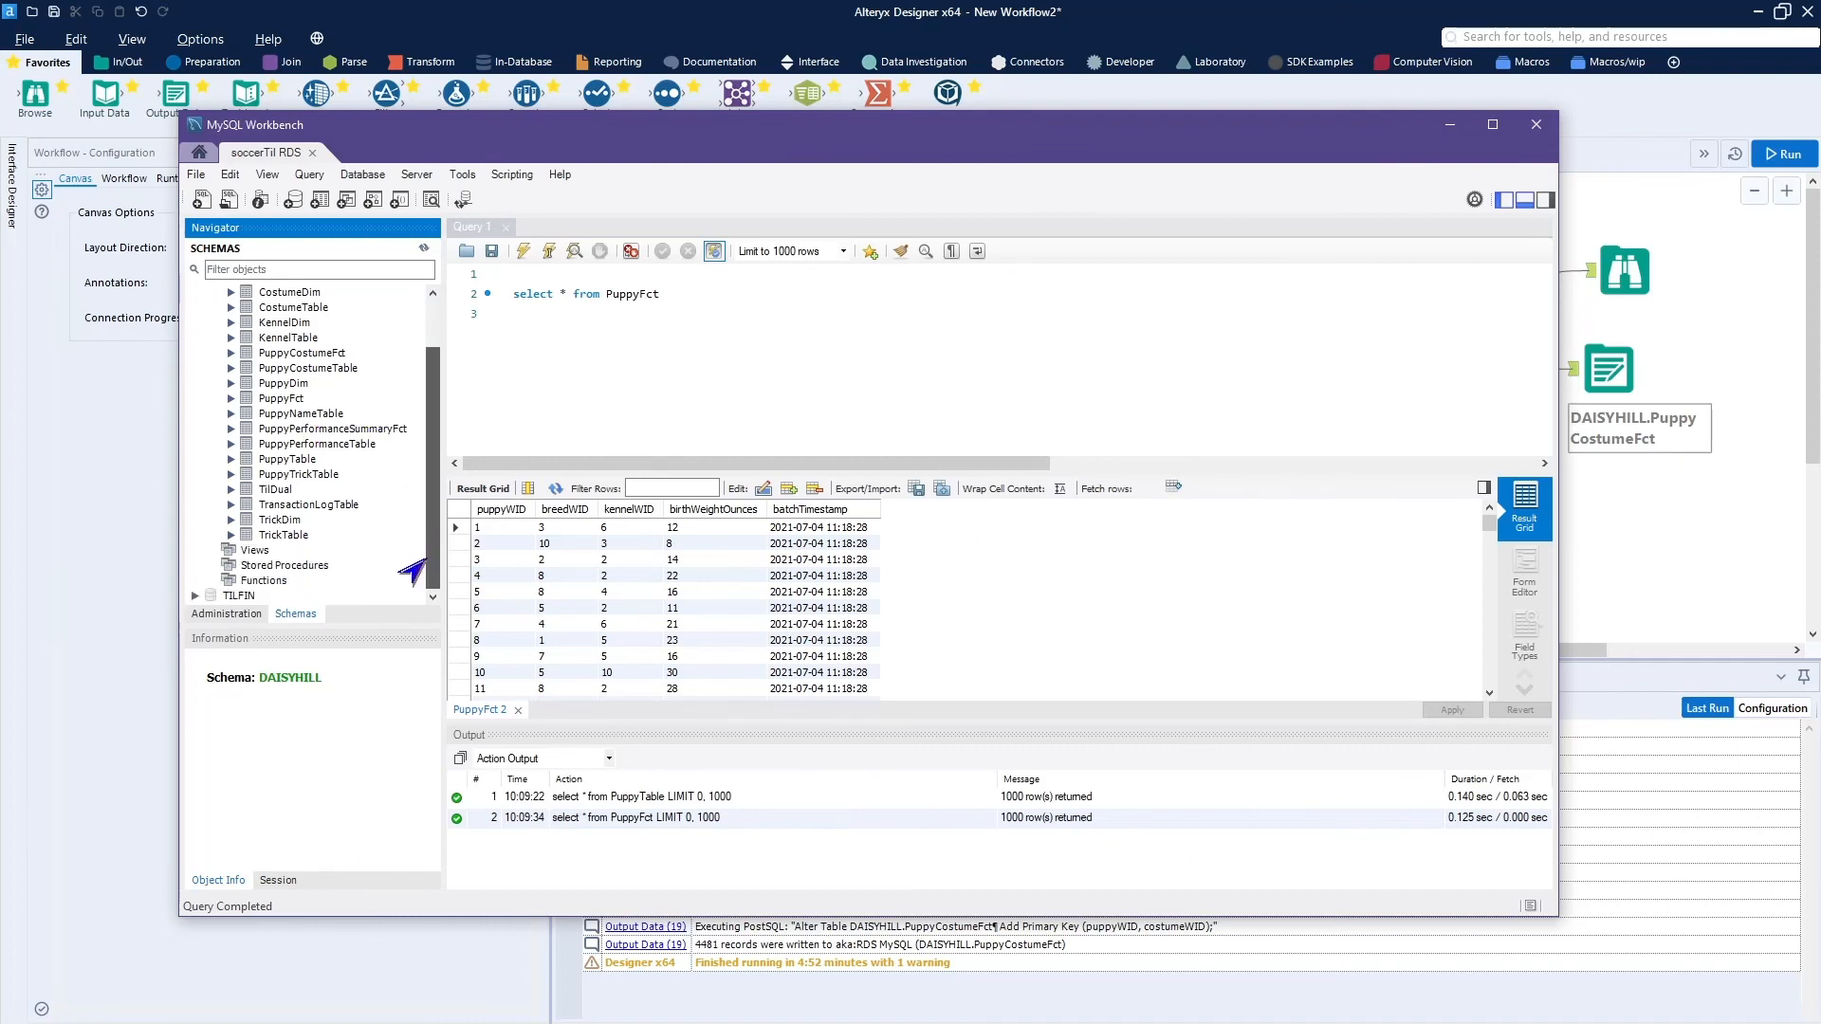
{"action": "left_click", "coordinate": [225, 355]}
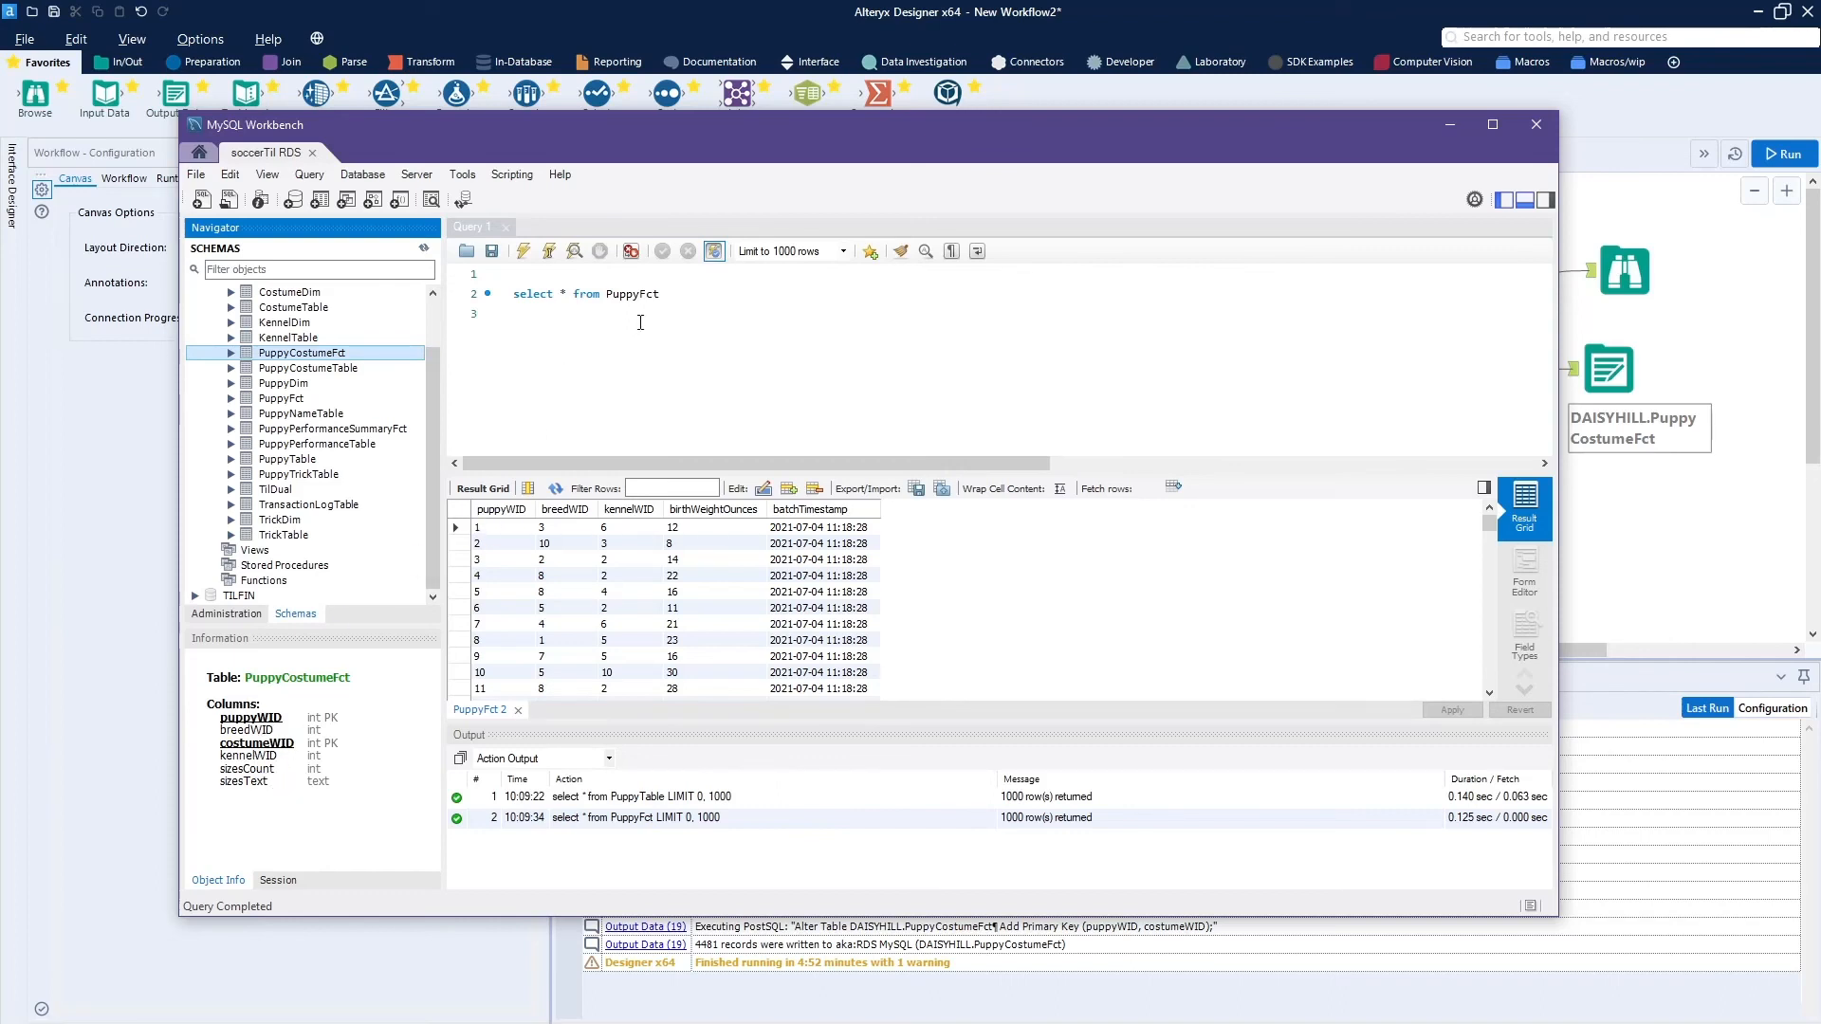
Change the query to "select * from PuppyCostumeFct" and execute it.
{"action": "left_click", "coordinate": [670, 292]}
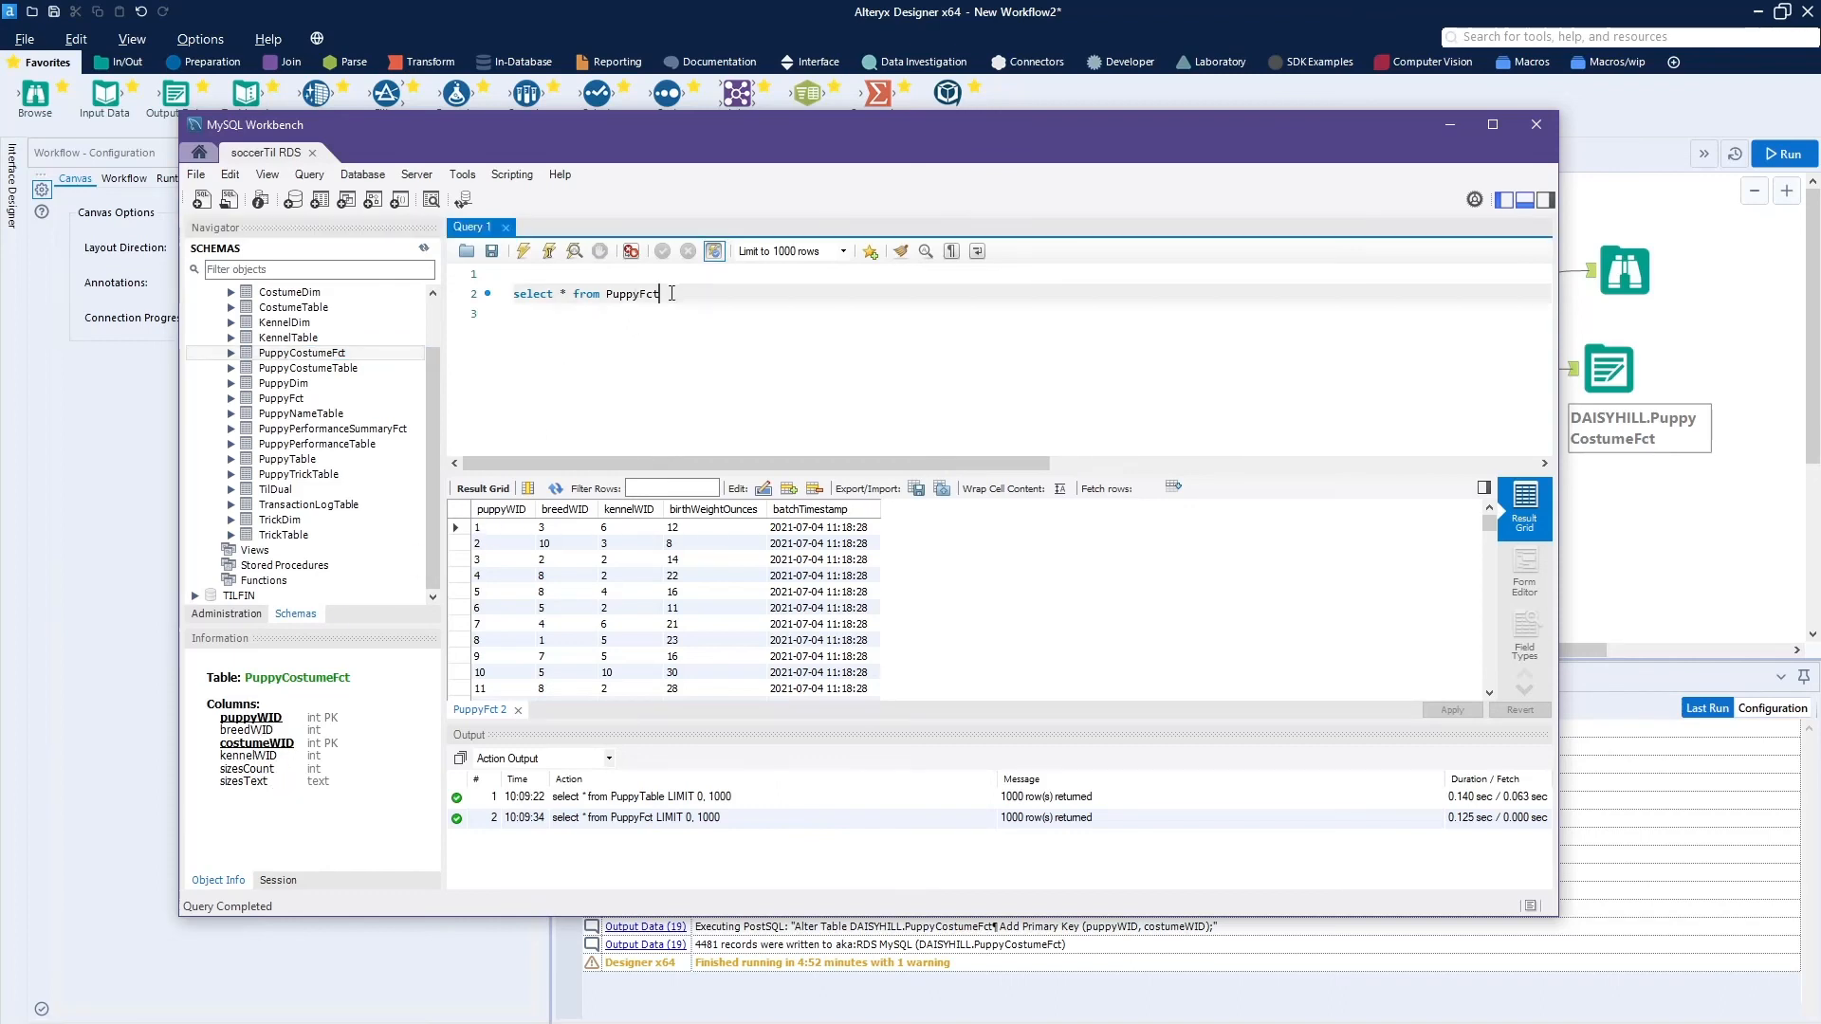
{"action": "key", "text": "Left"}
{"action": "key", "text": "Left"}
{"action": "key", "text": "Left"}
{"action": "type", "text": "Cost"}
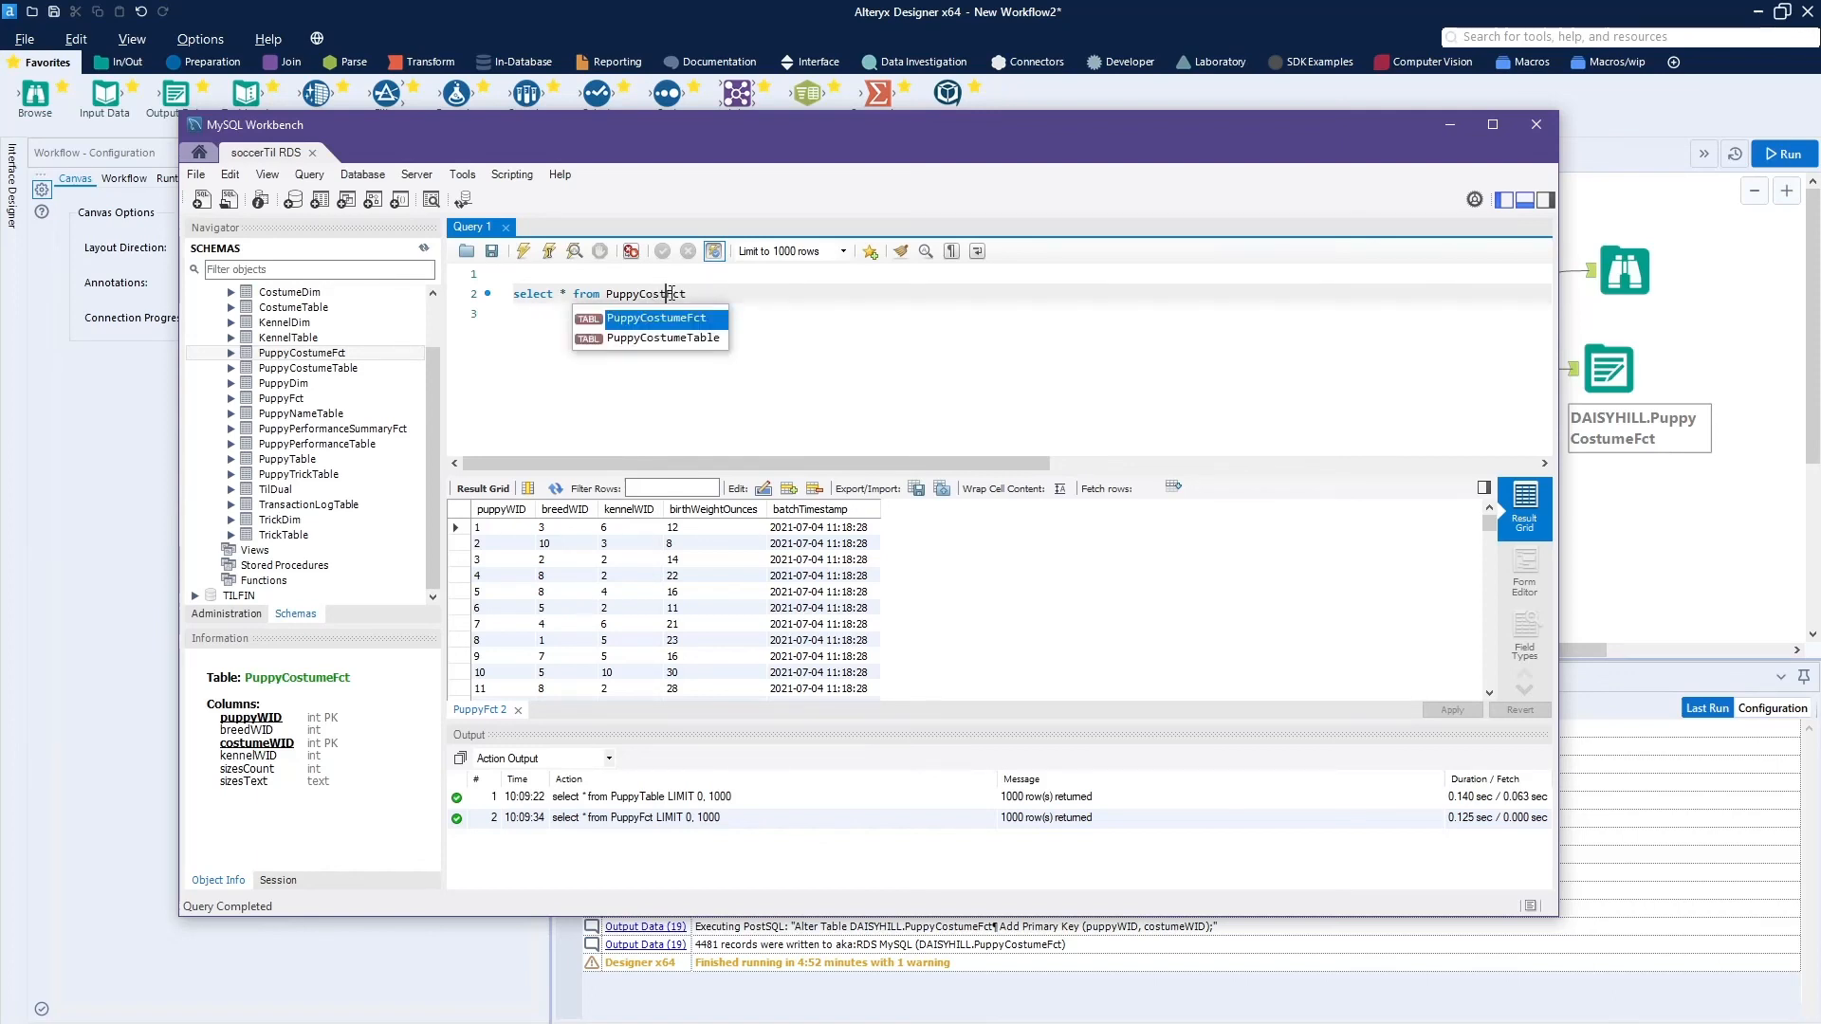
{"action": "type", "text": "ume"}
{"action": "left_click", "coordinate": [523, 251]}
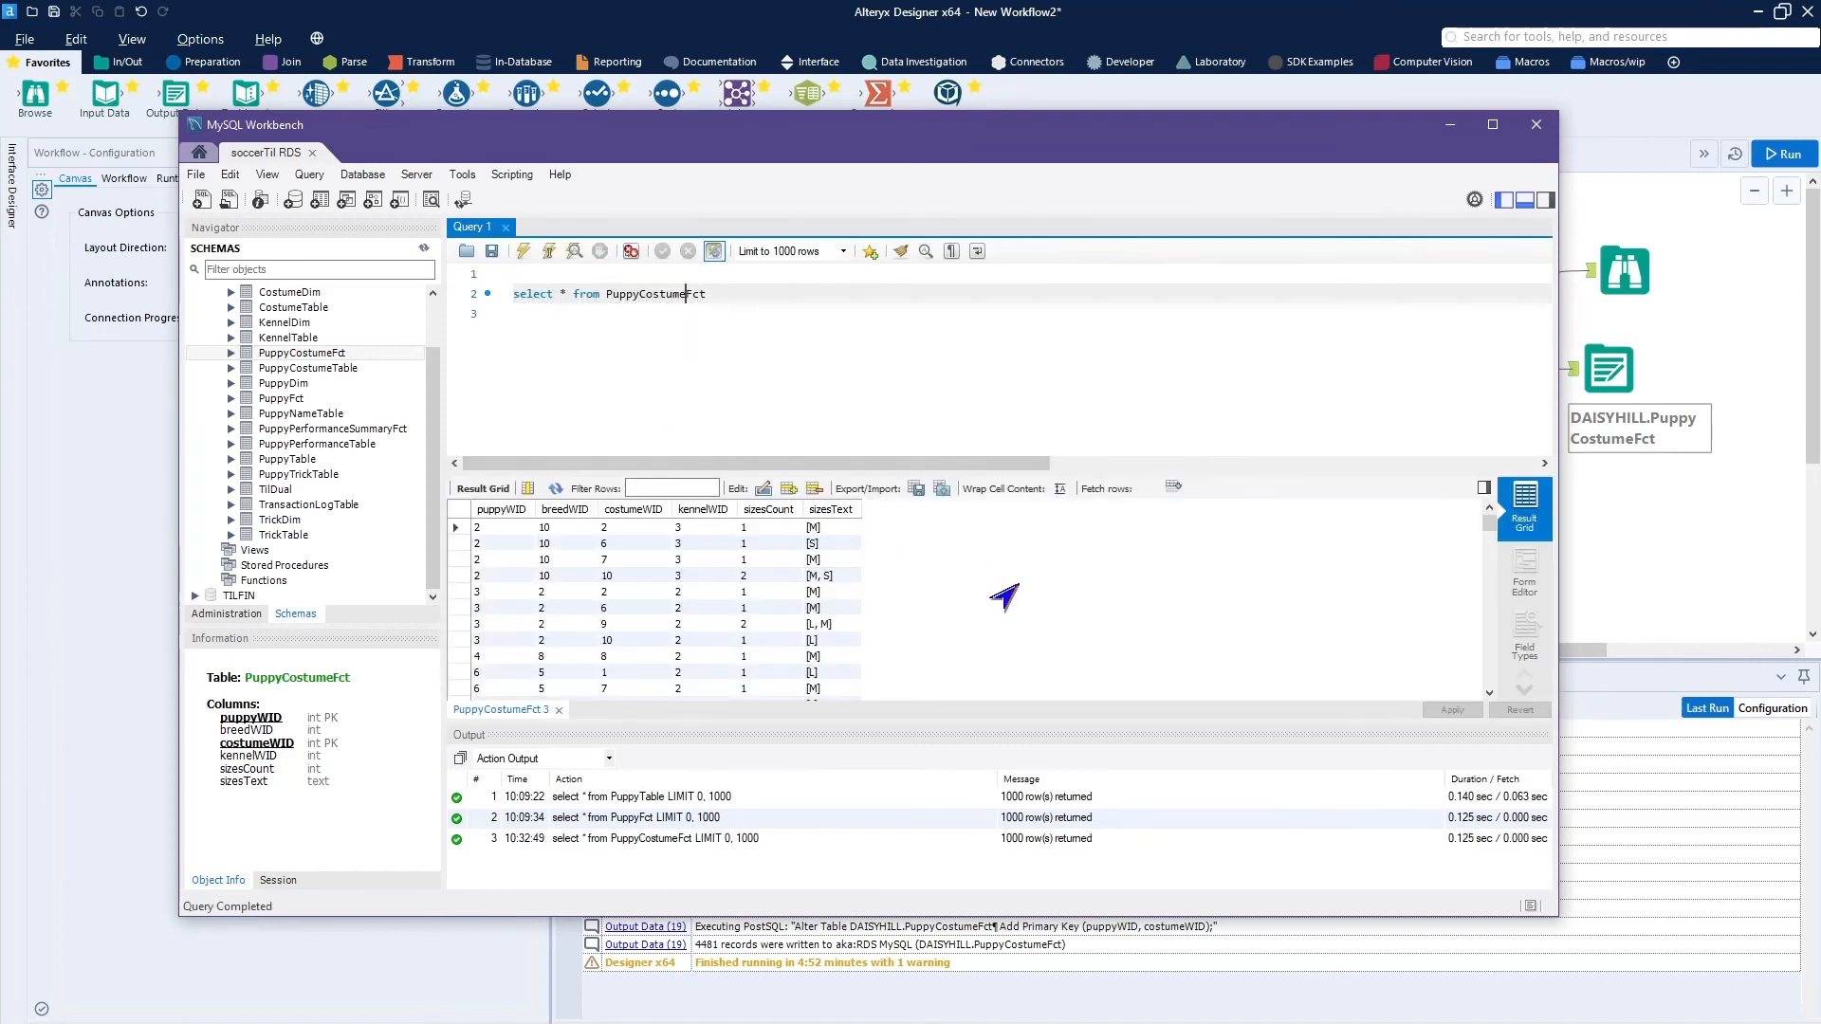
Switch back to Alteryx Designer and align the Browse tool directly above the Output Data tool.
{"action": "left_click", "coordinate": [1020, 141]}
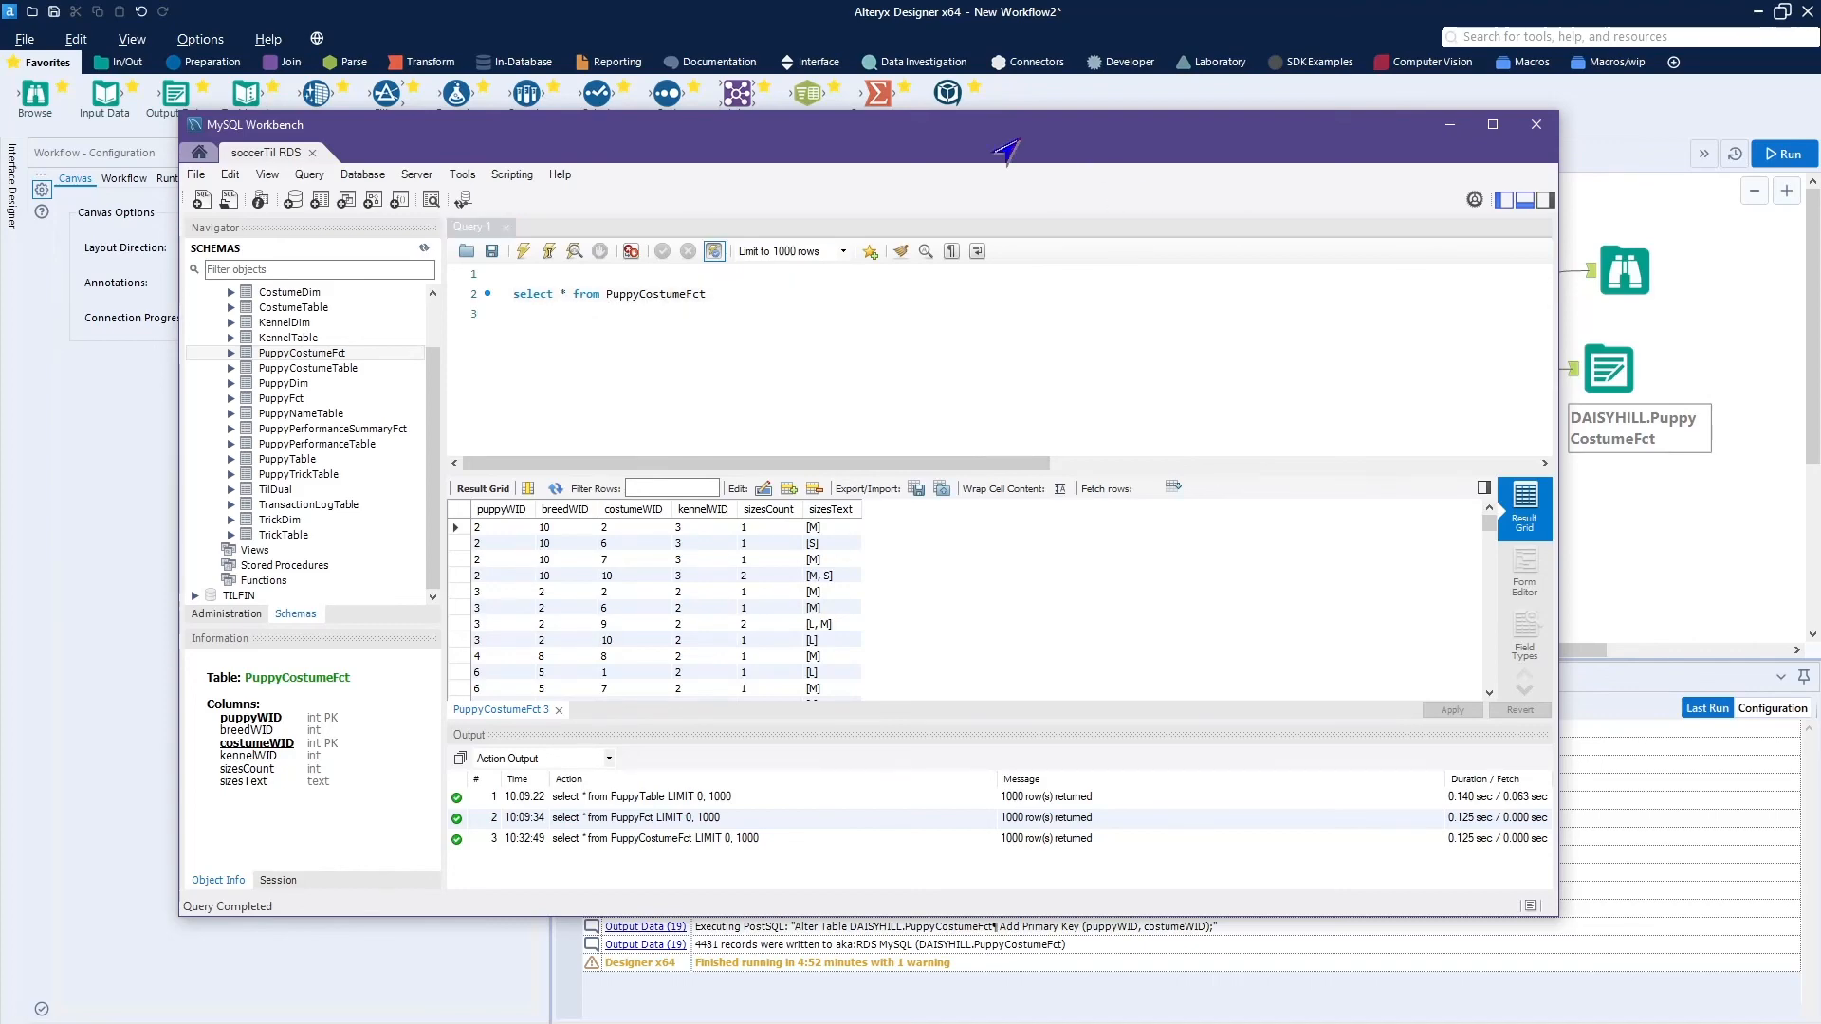
{"action": "left_click_drag", "start_coordinate": [655, 142], "coordinate": [0, 95]}
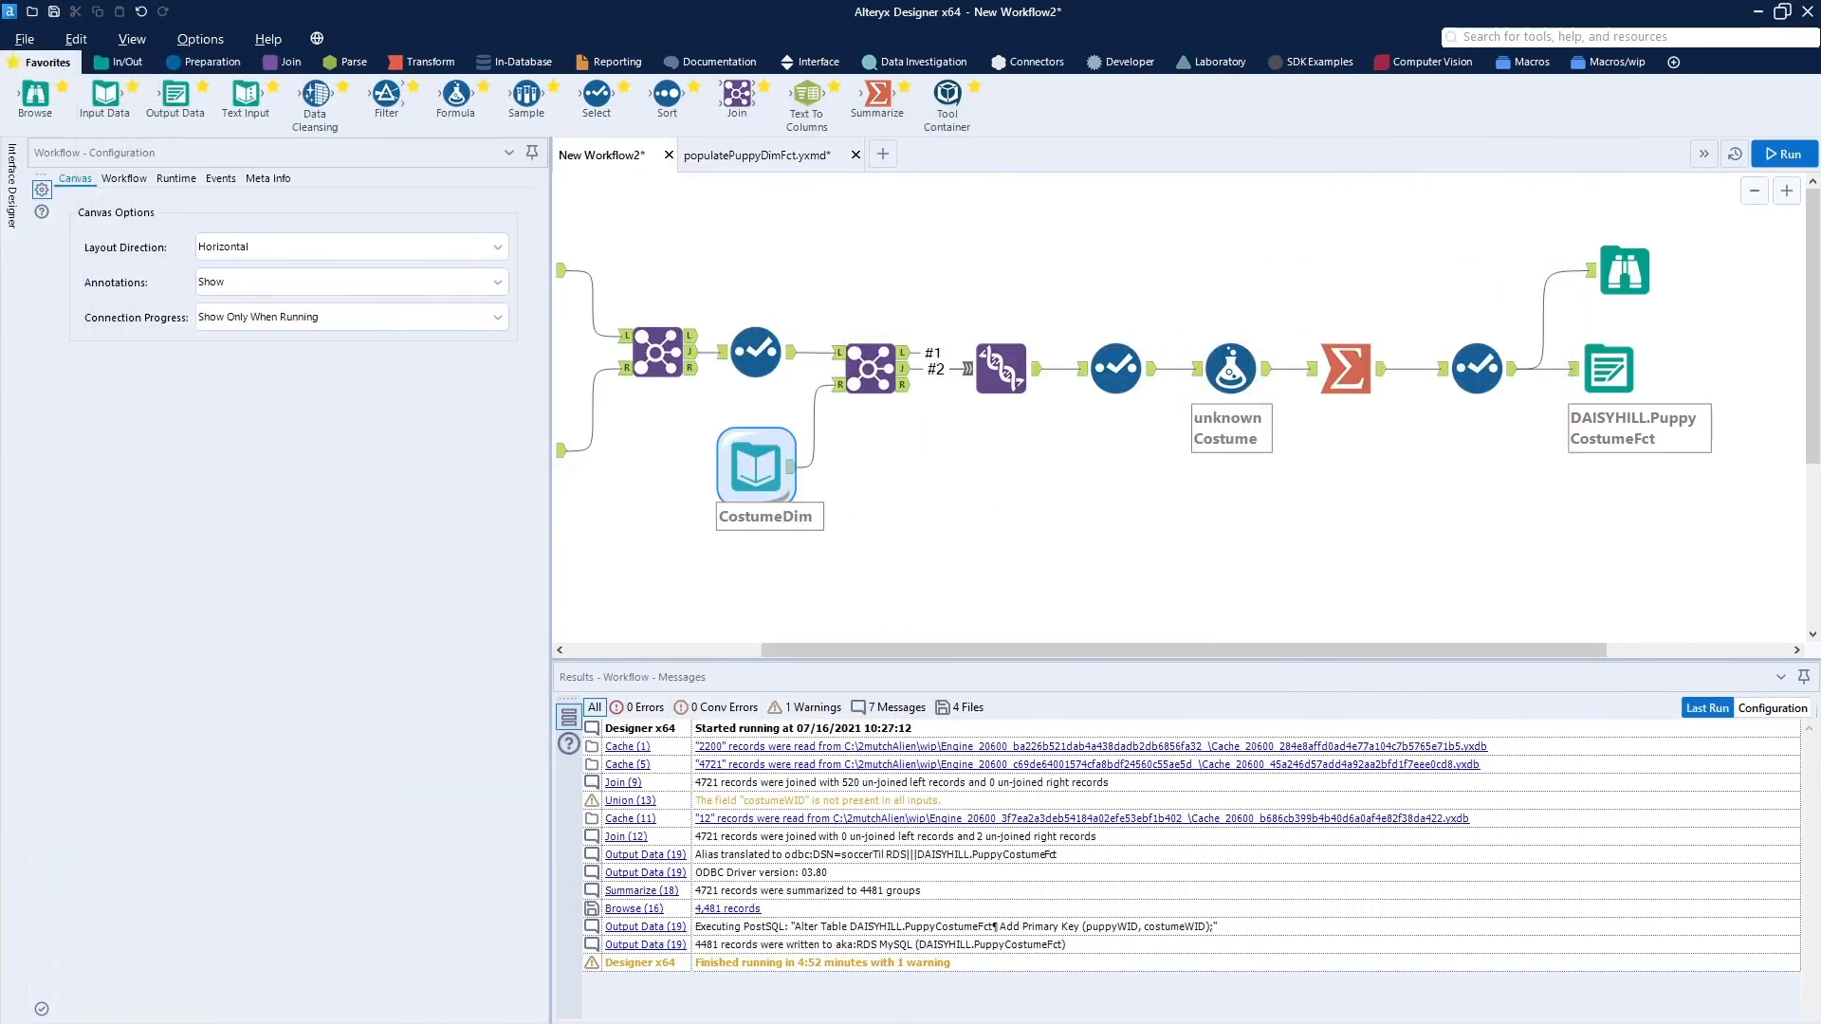
{"action": "left_click", "coordinate": [1620, 270]}
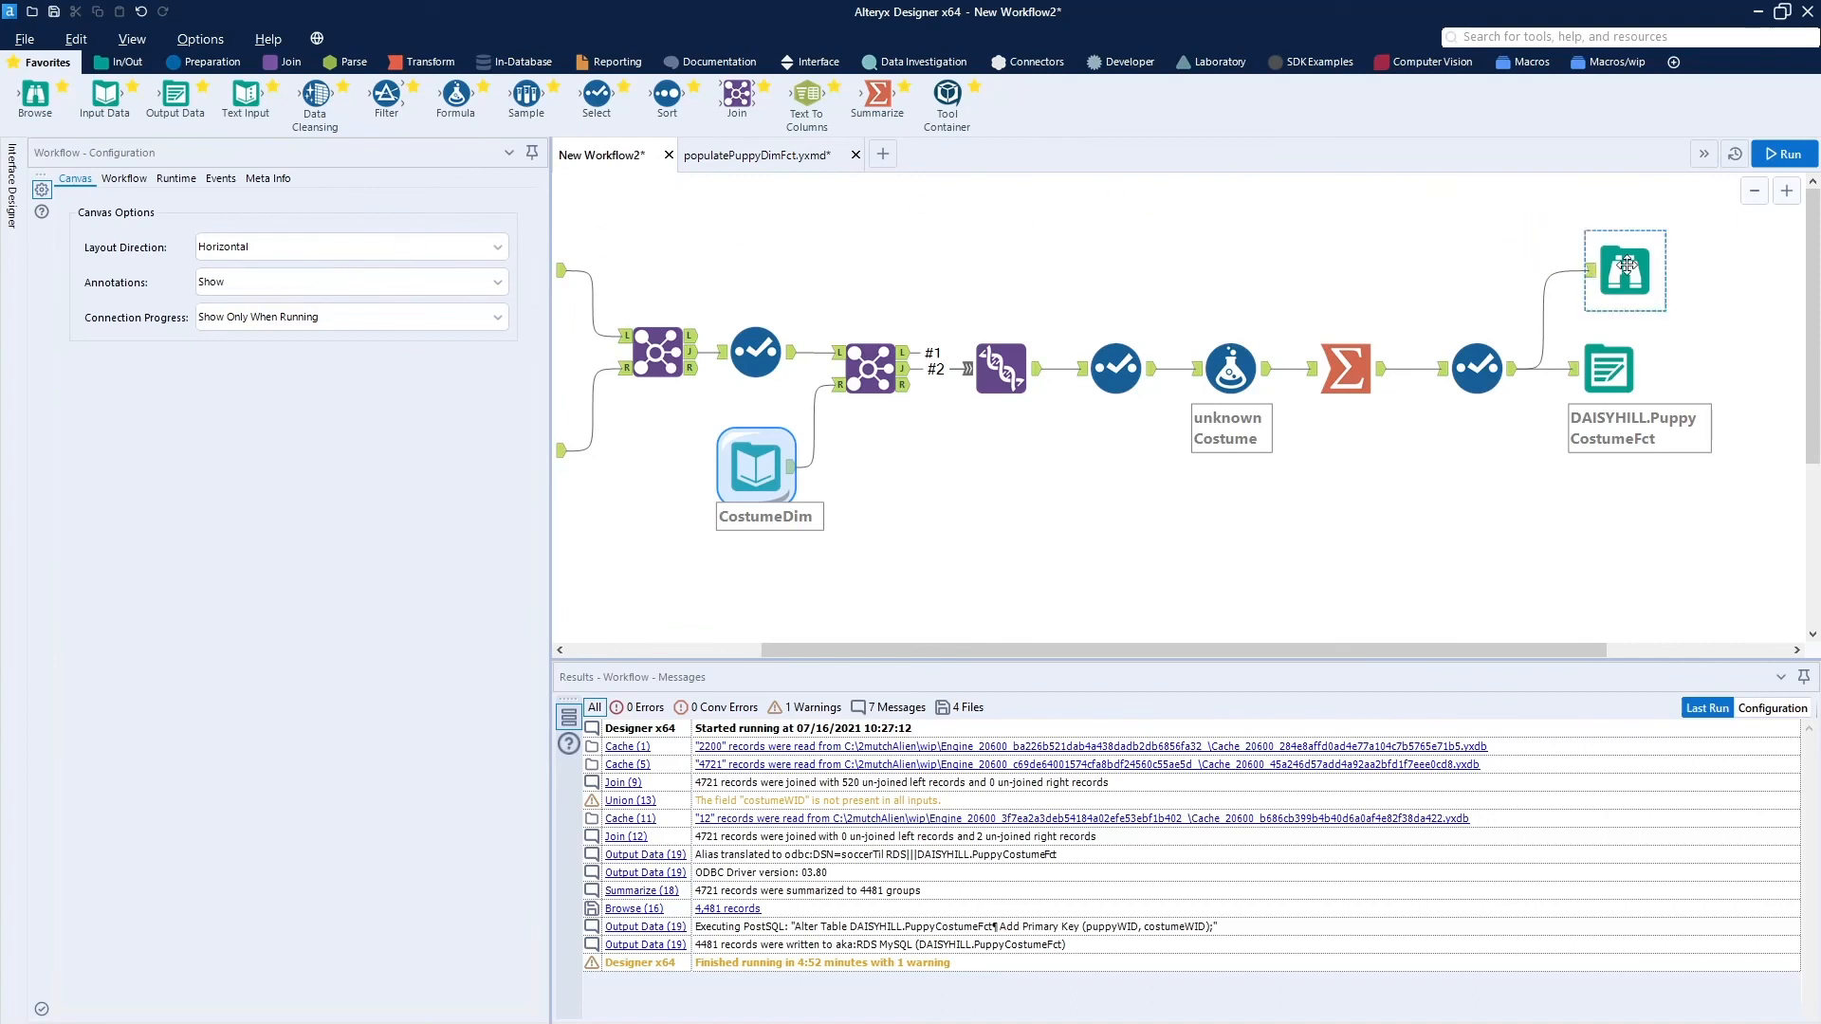
{"action": "left_click_drag", "start_coordinate": [1627, 264], "coordinate": [1611, 264]}
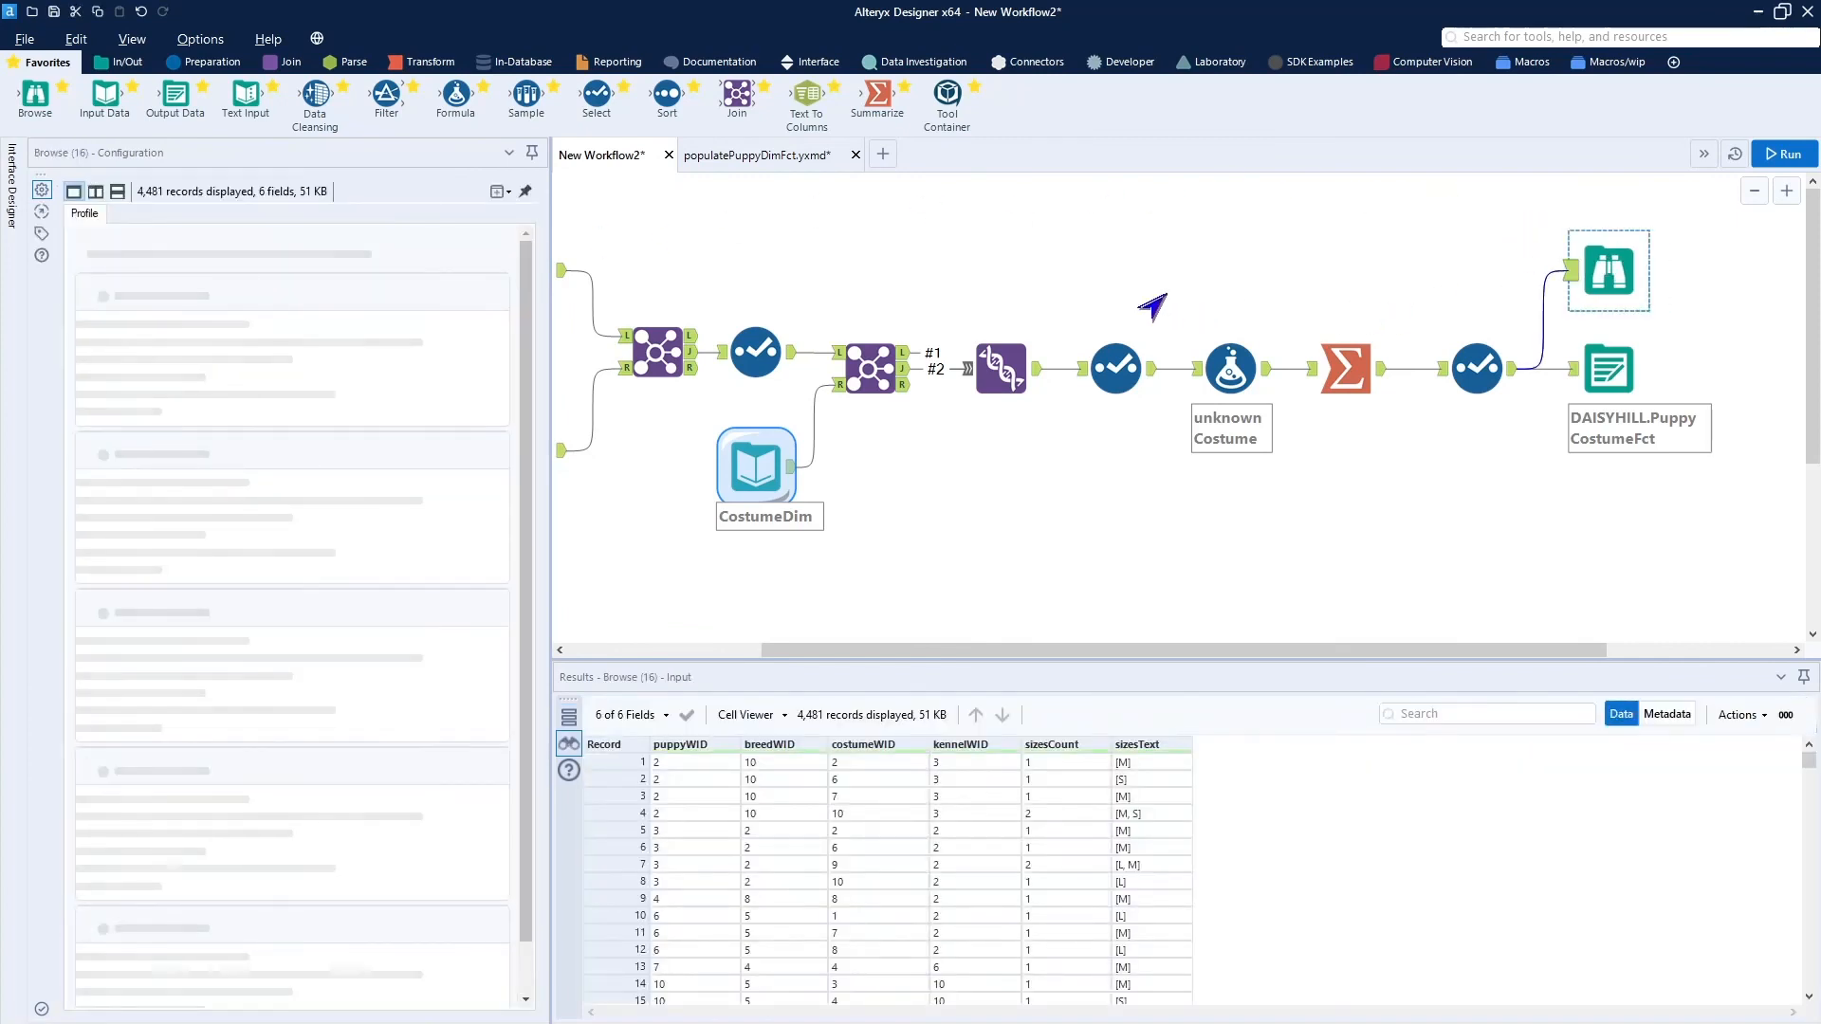
Duplicate the PuppyCostumeFct Output Data tool, place the copy below the original and connect it to the last Select tool's output.
{"action": "left_click", "coordinate": [1603, 380]}
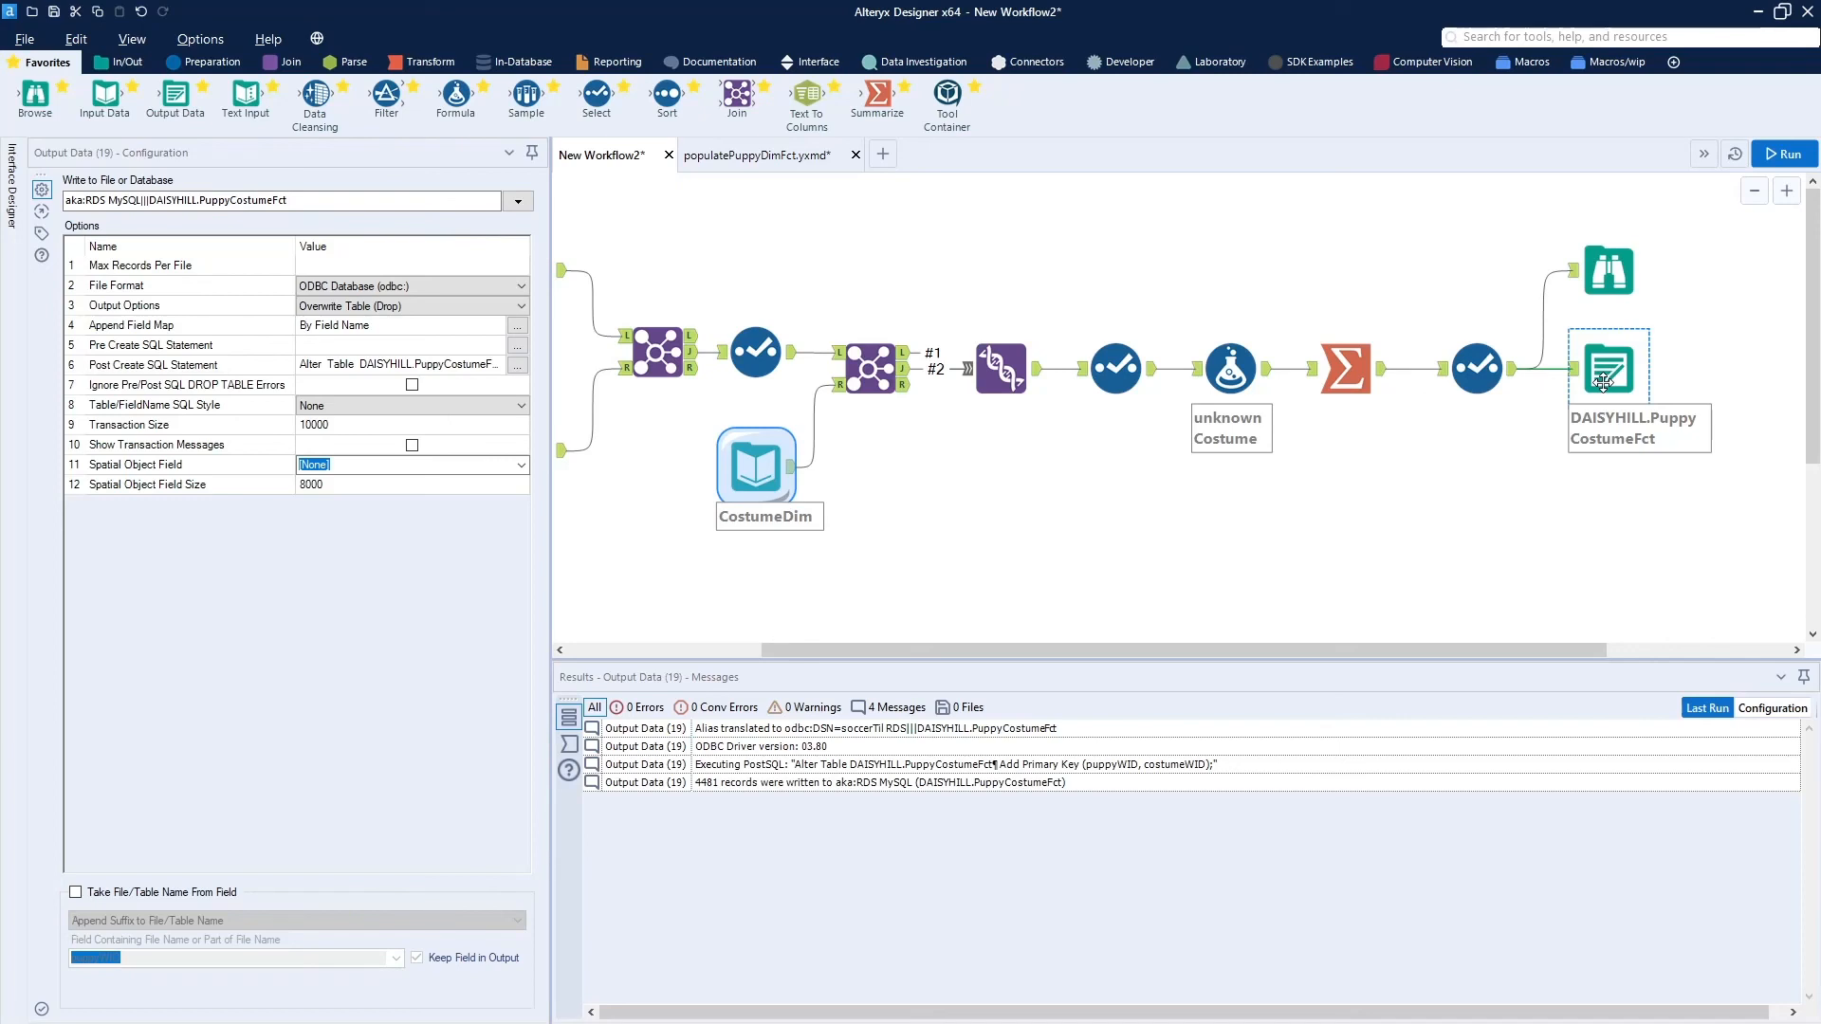
{"action": "key", "text": "ctrl+c"}
{"action": "key", "text": "ctrl+v"}
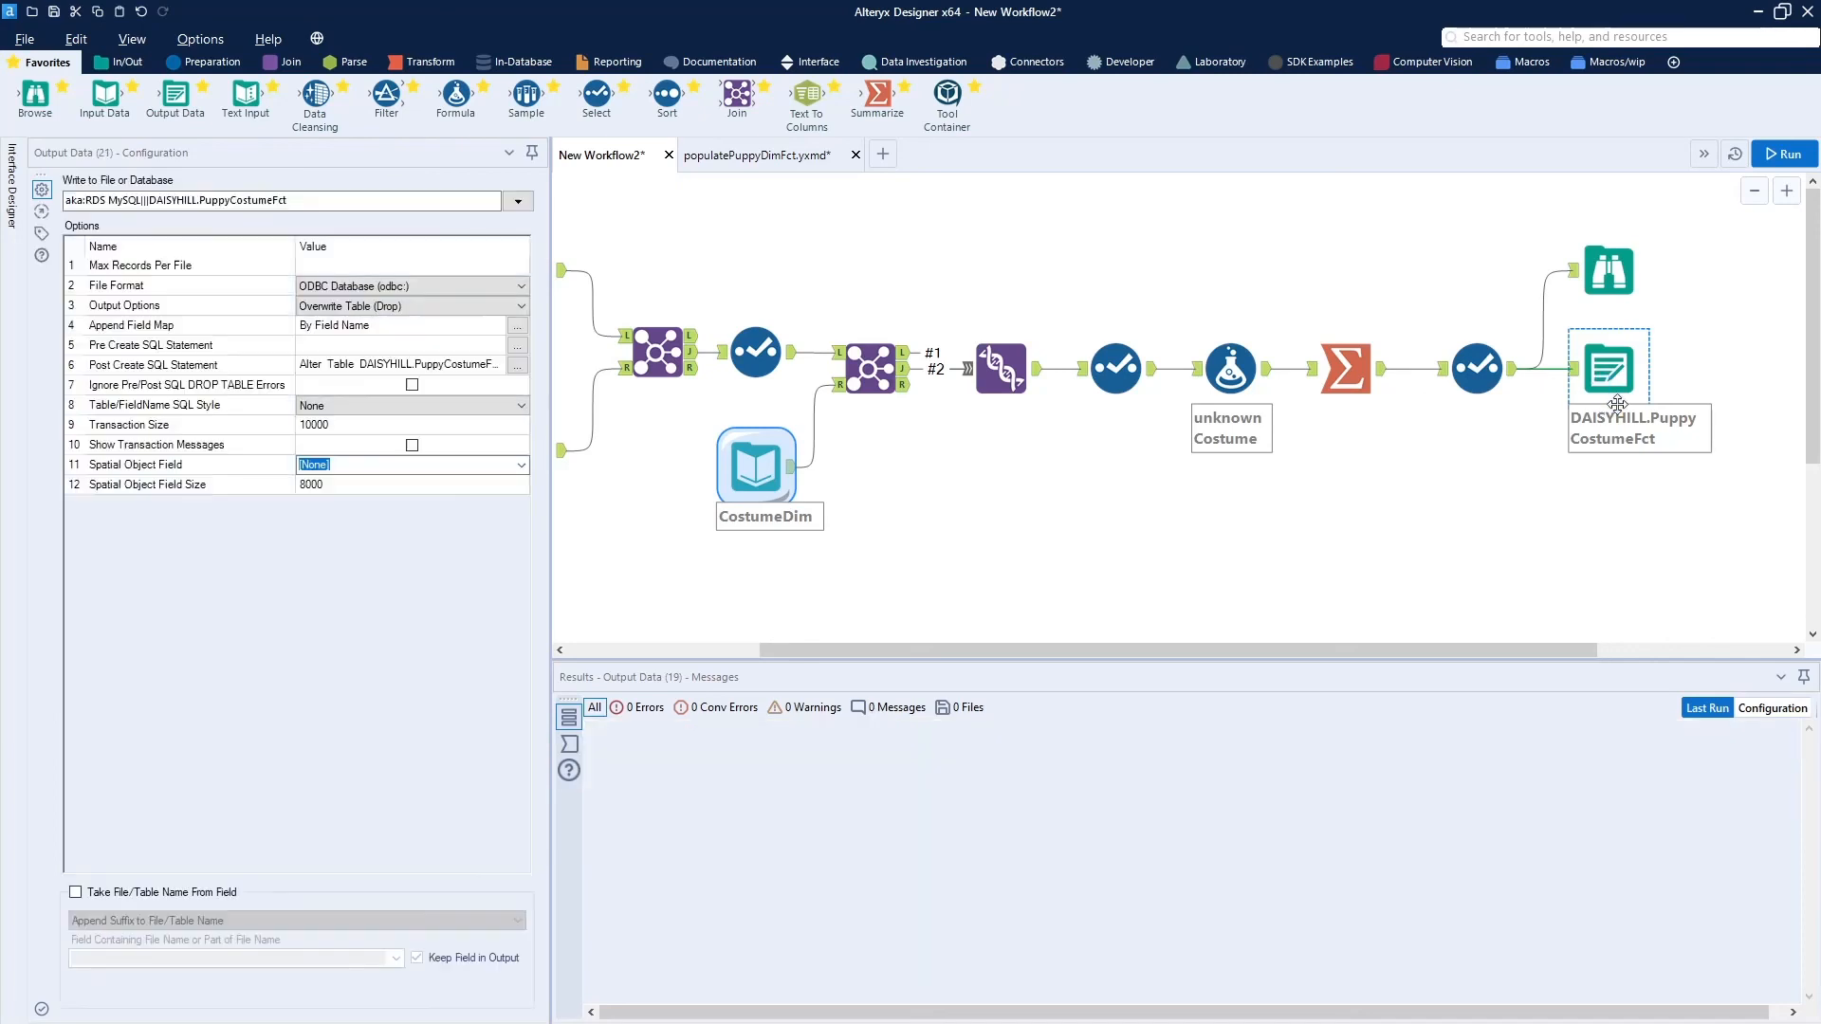
{"action": "left_click_drag", "start_coordinate": [1649, 423], "coordinate": [1605, 521]}
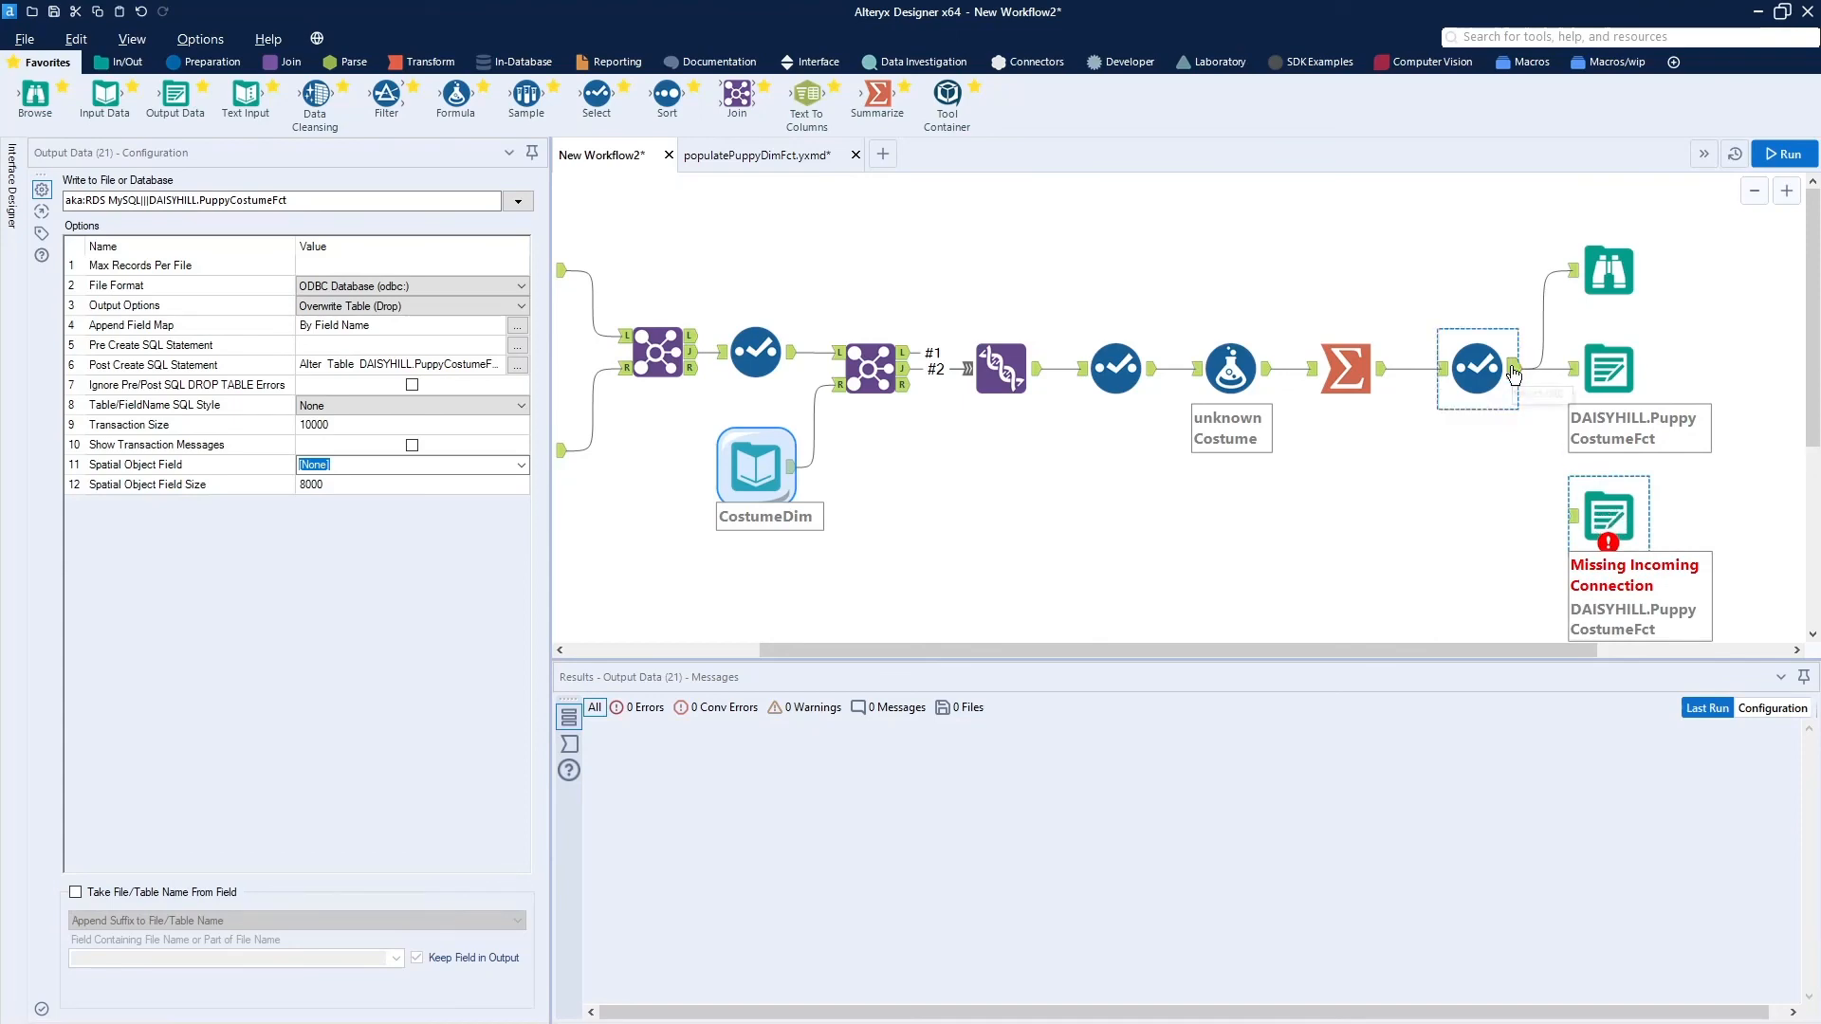
{"action": "left_click_drag", "start_coordinate": [1514, 373], "coordinate": [1574, 515]}
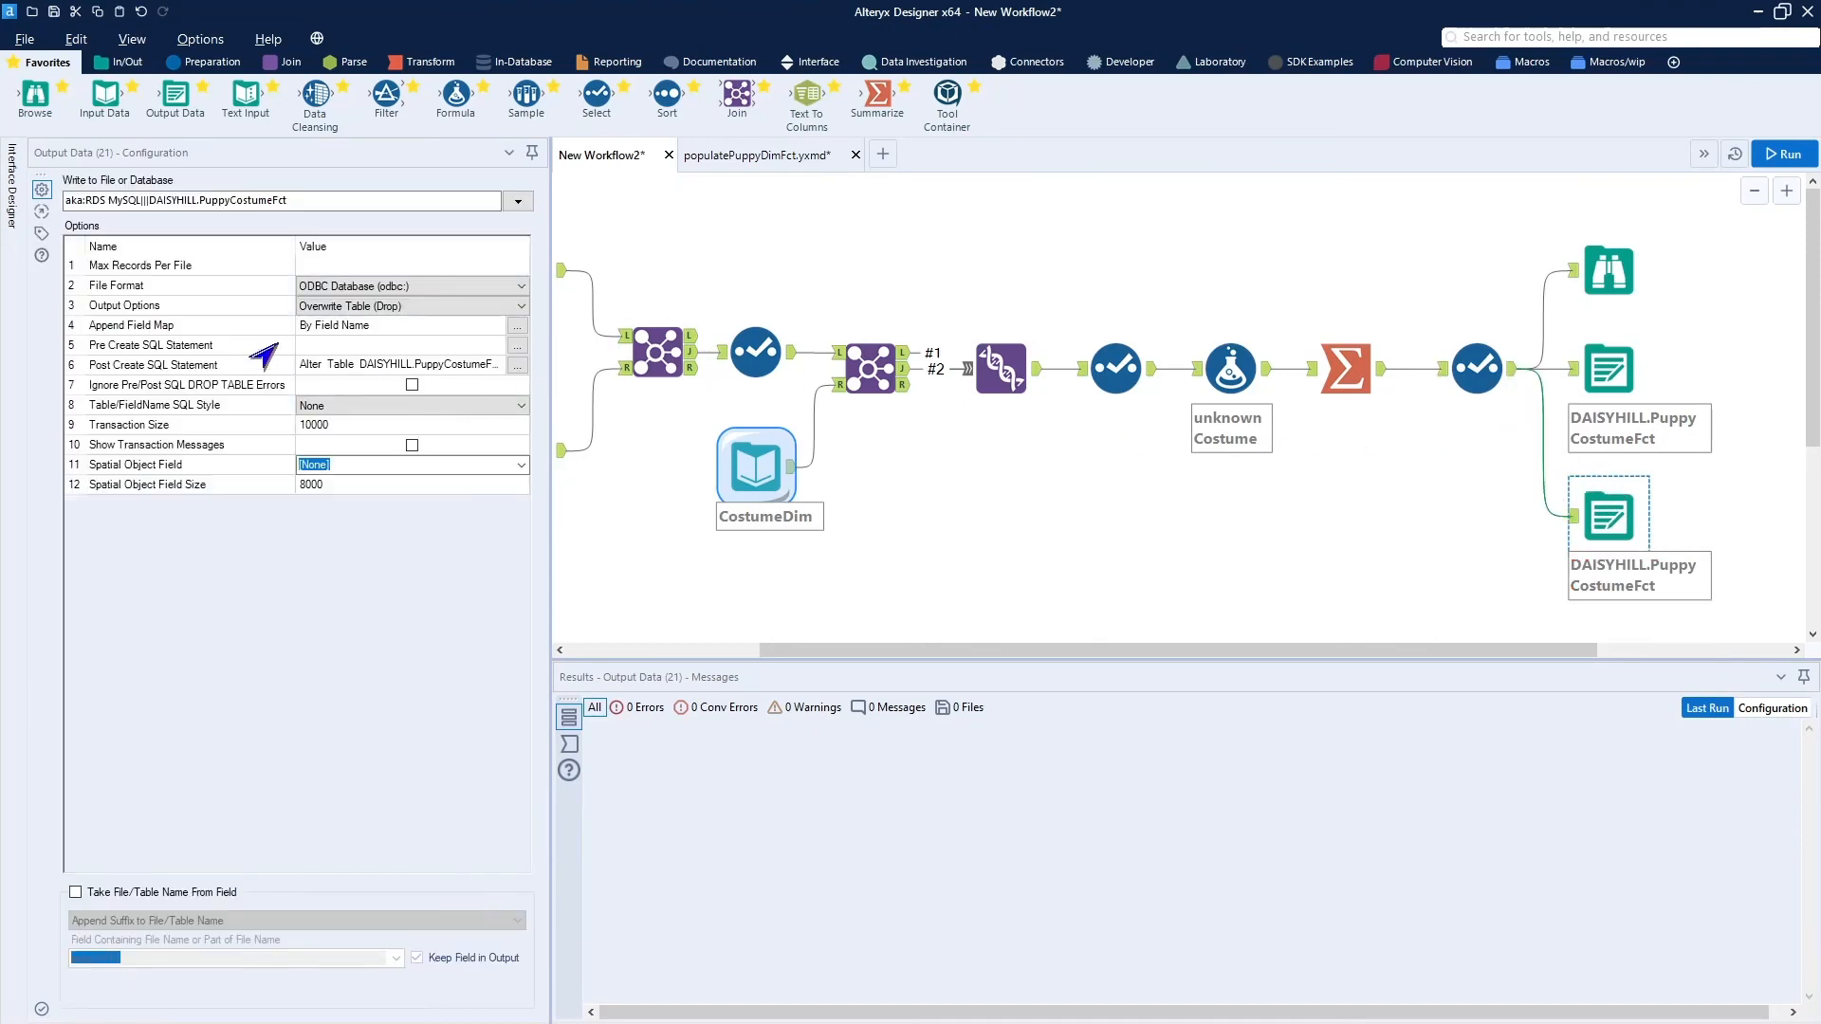
Set the copied Output Data tool's output option to Delete Data & Append and clear its Post Create SQL Statement.
{"action": "left_click", "coordinate": [382, 307]}
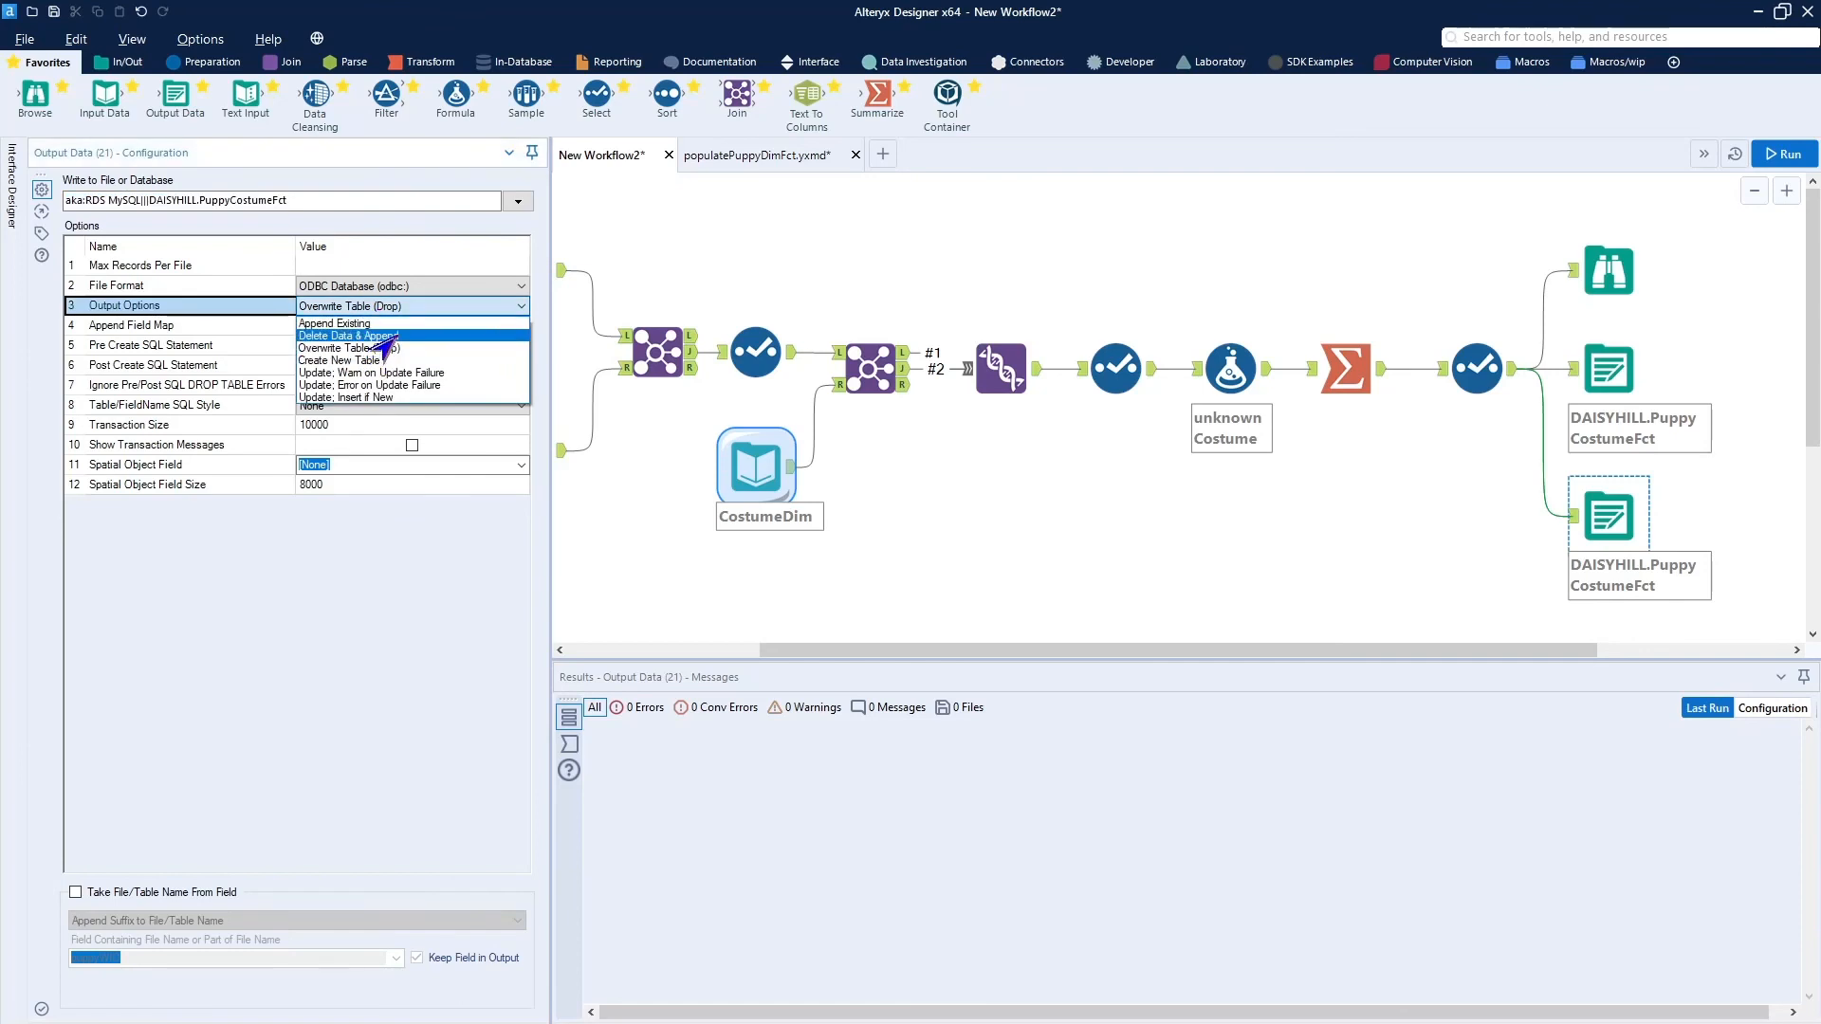
{"action": "left_click", "coordinate": [380, 335]}
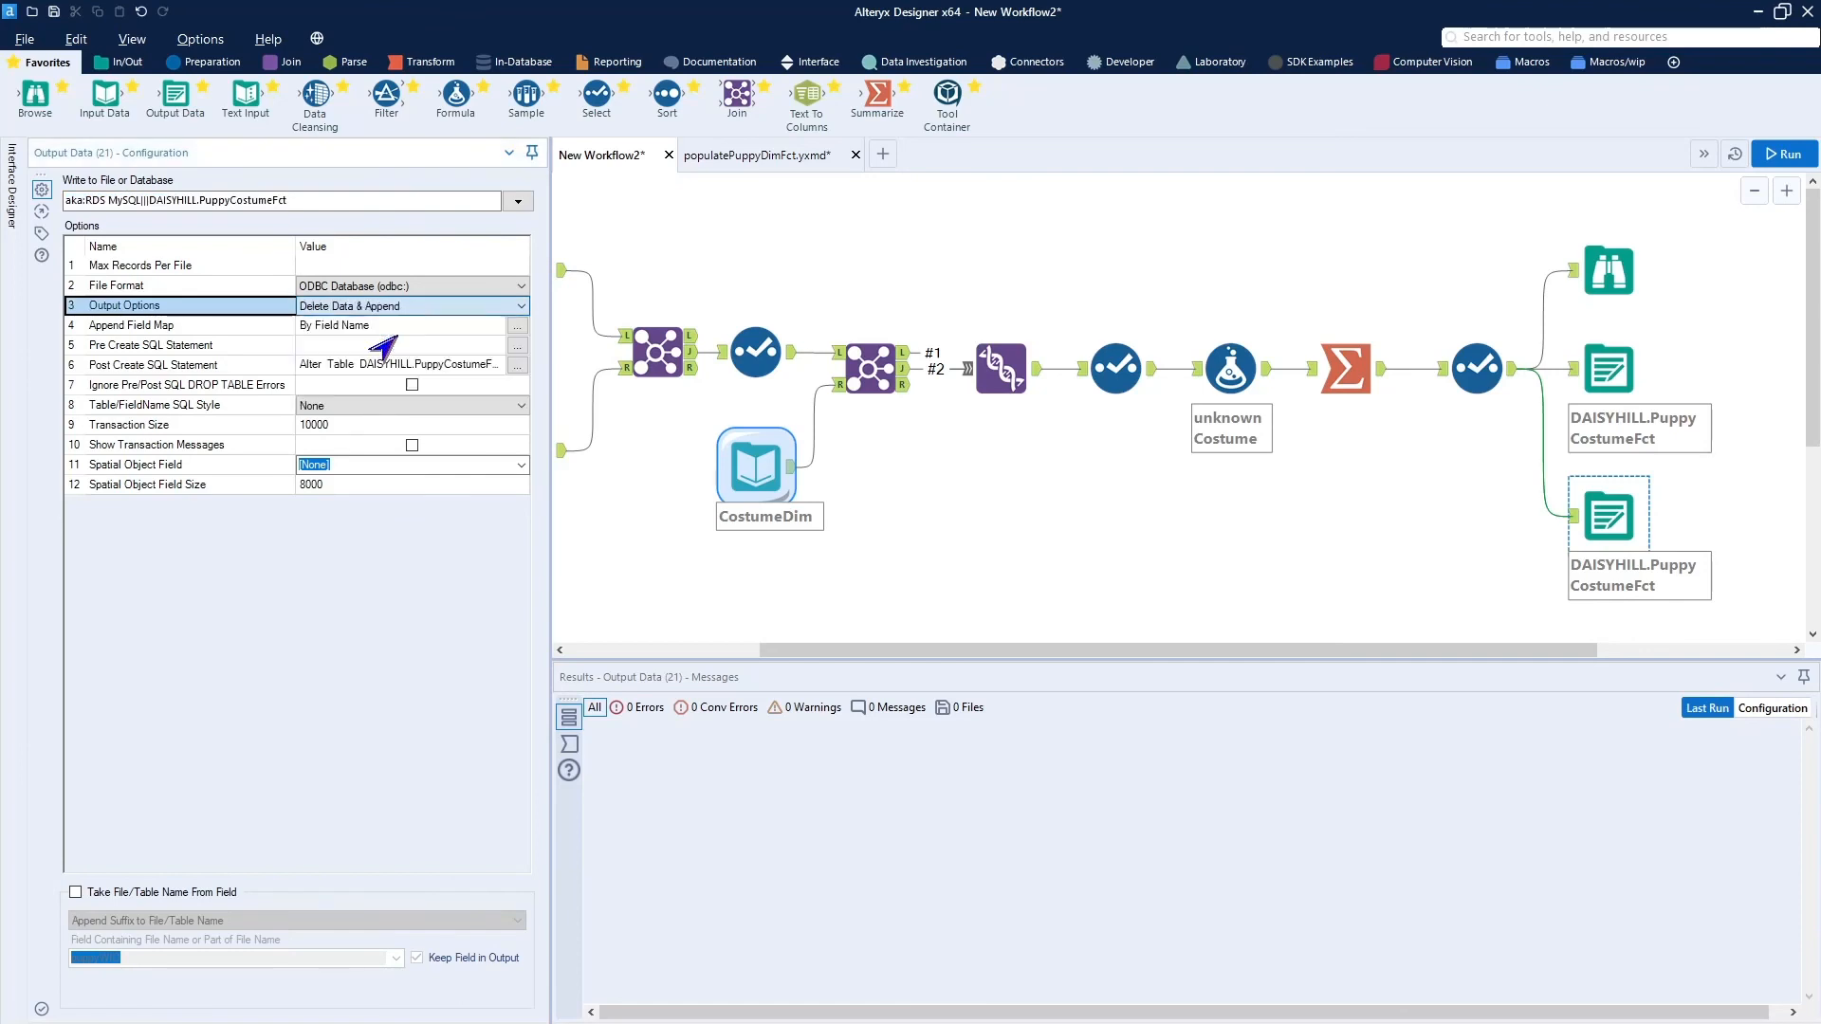
{"action": "left_click", "coordinate": [517, 367]}
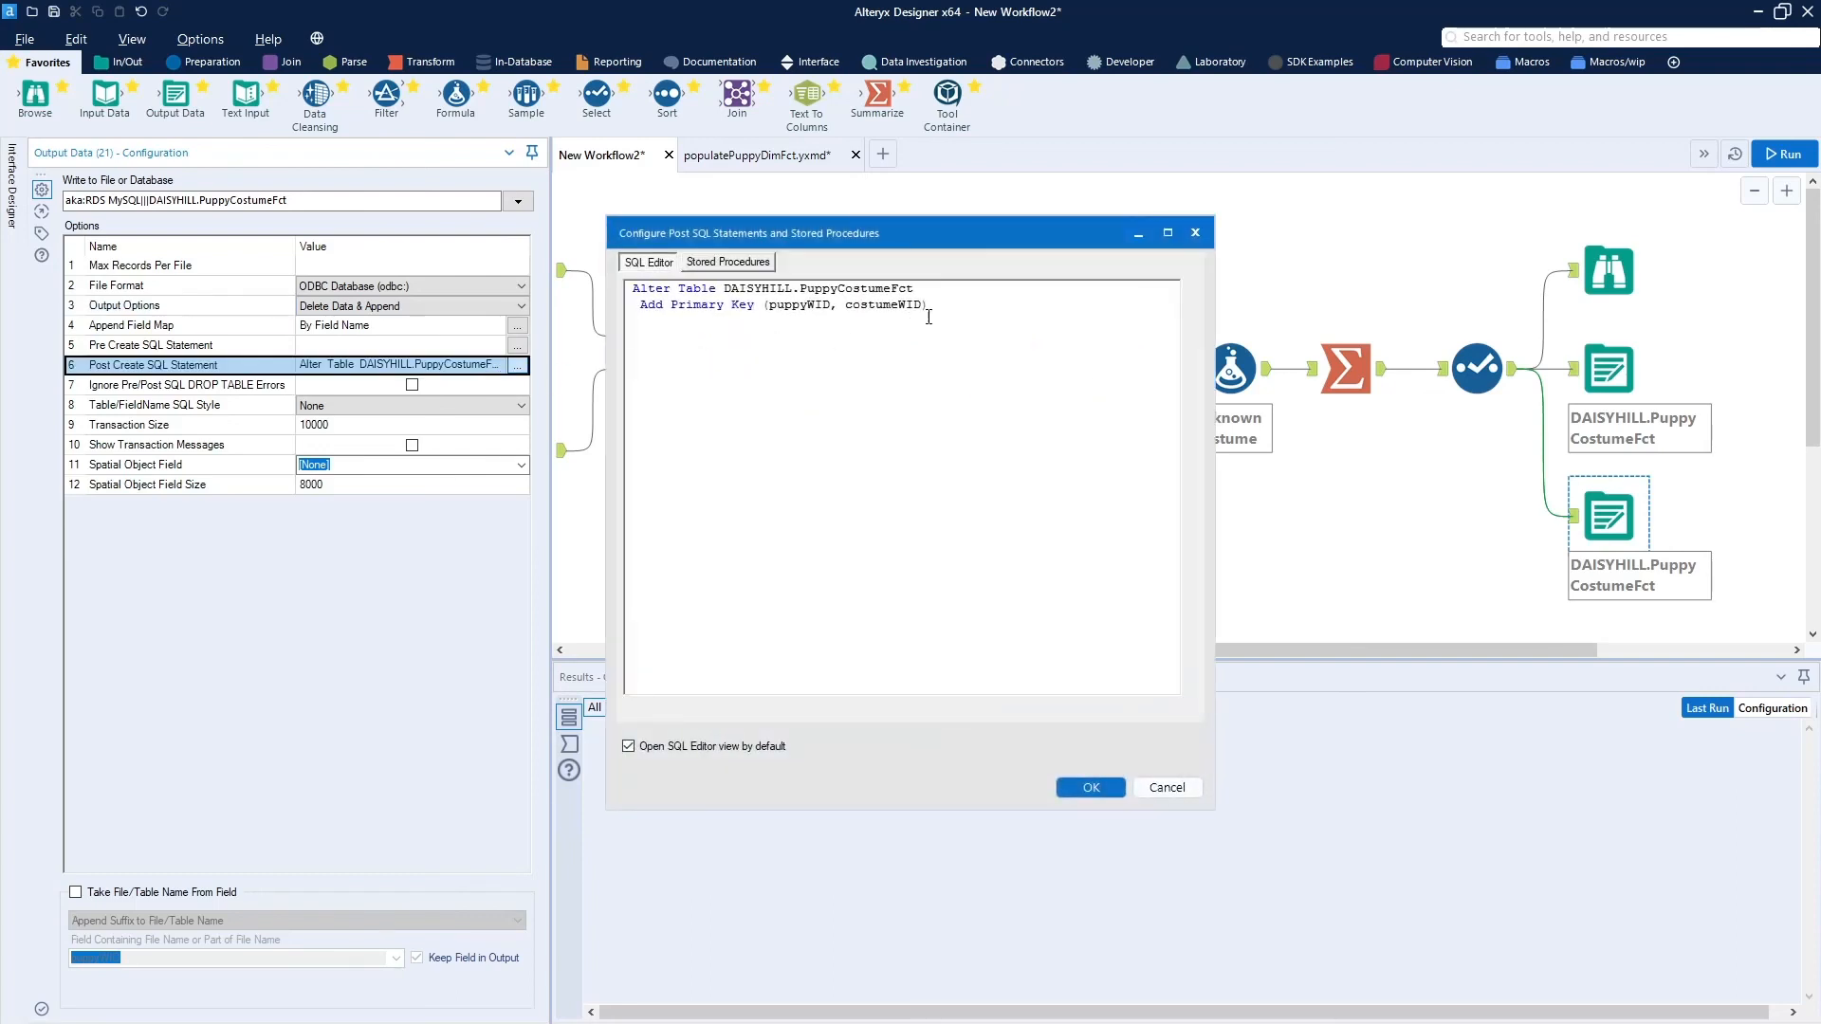
{"action": "key", "text": "ctrl+a"}
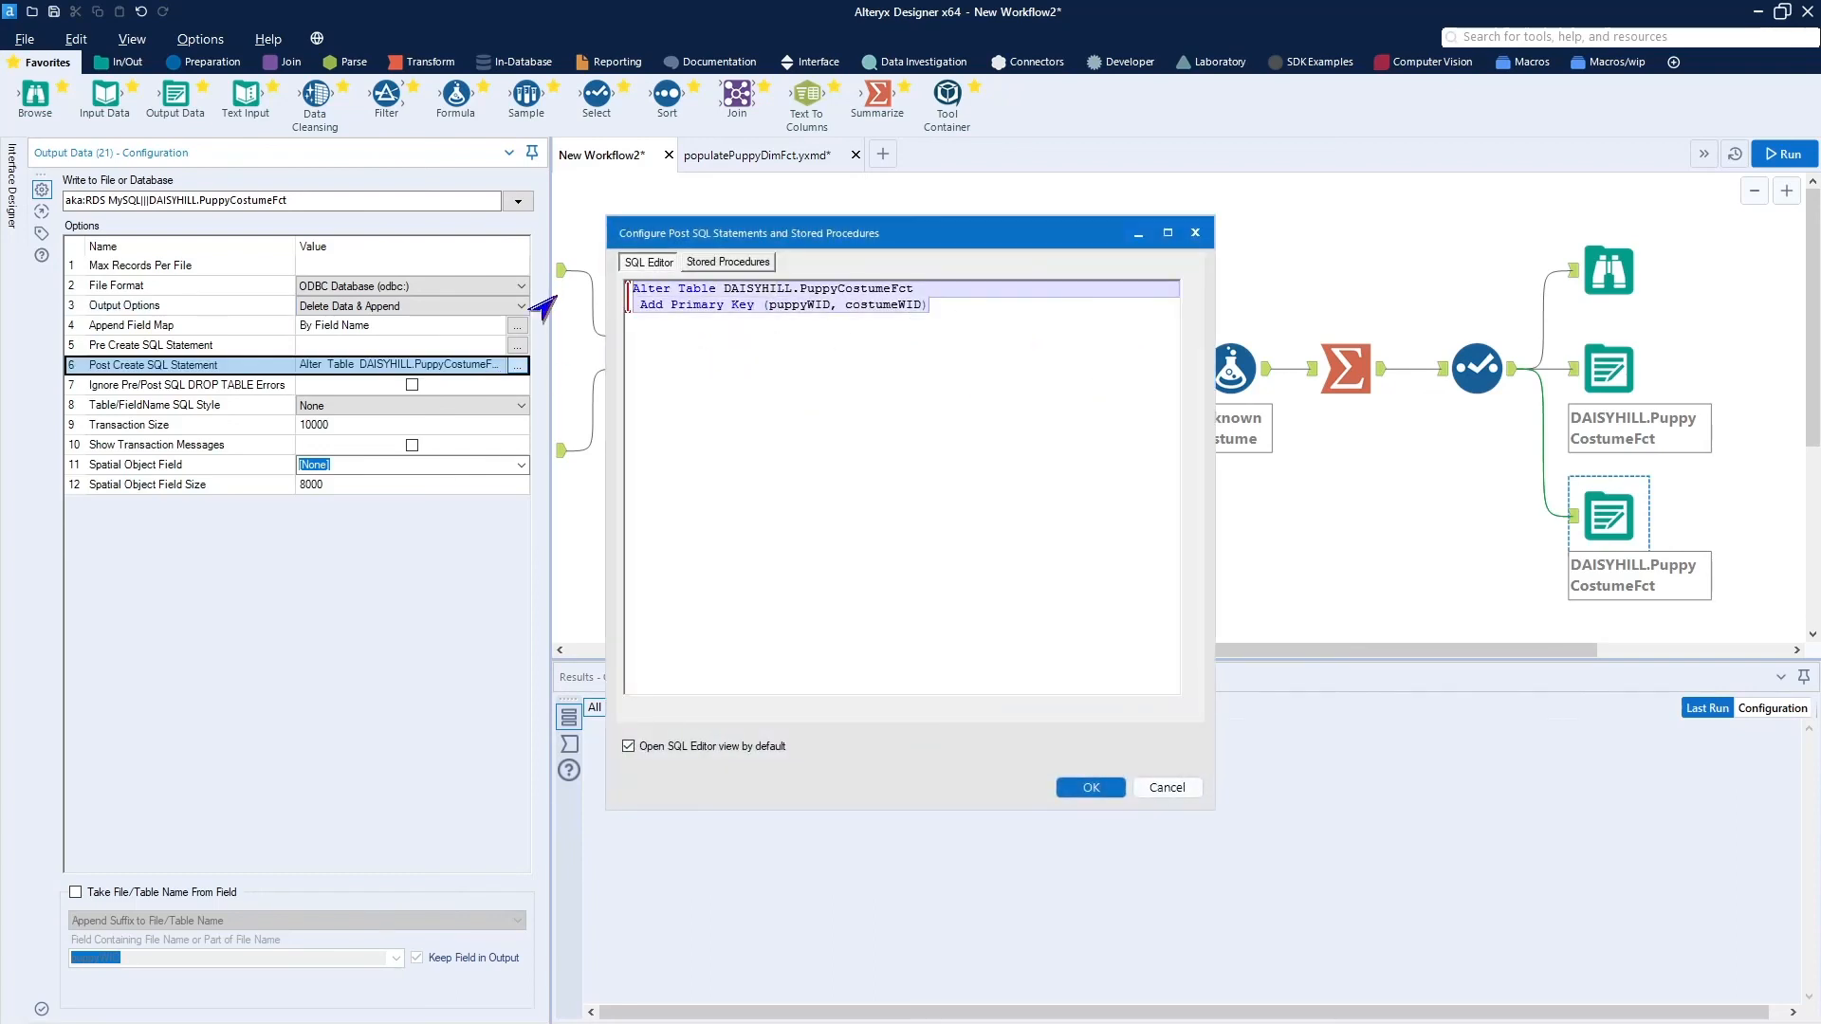
{"action": "key", "text": "Delete"}
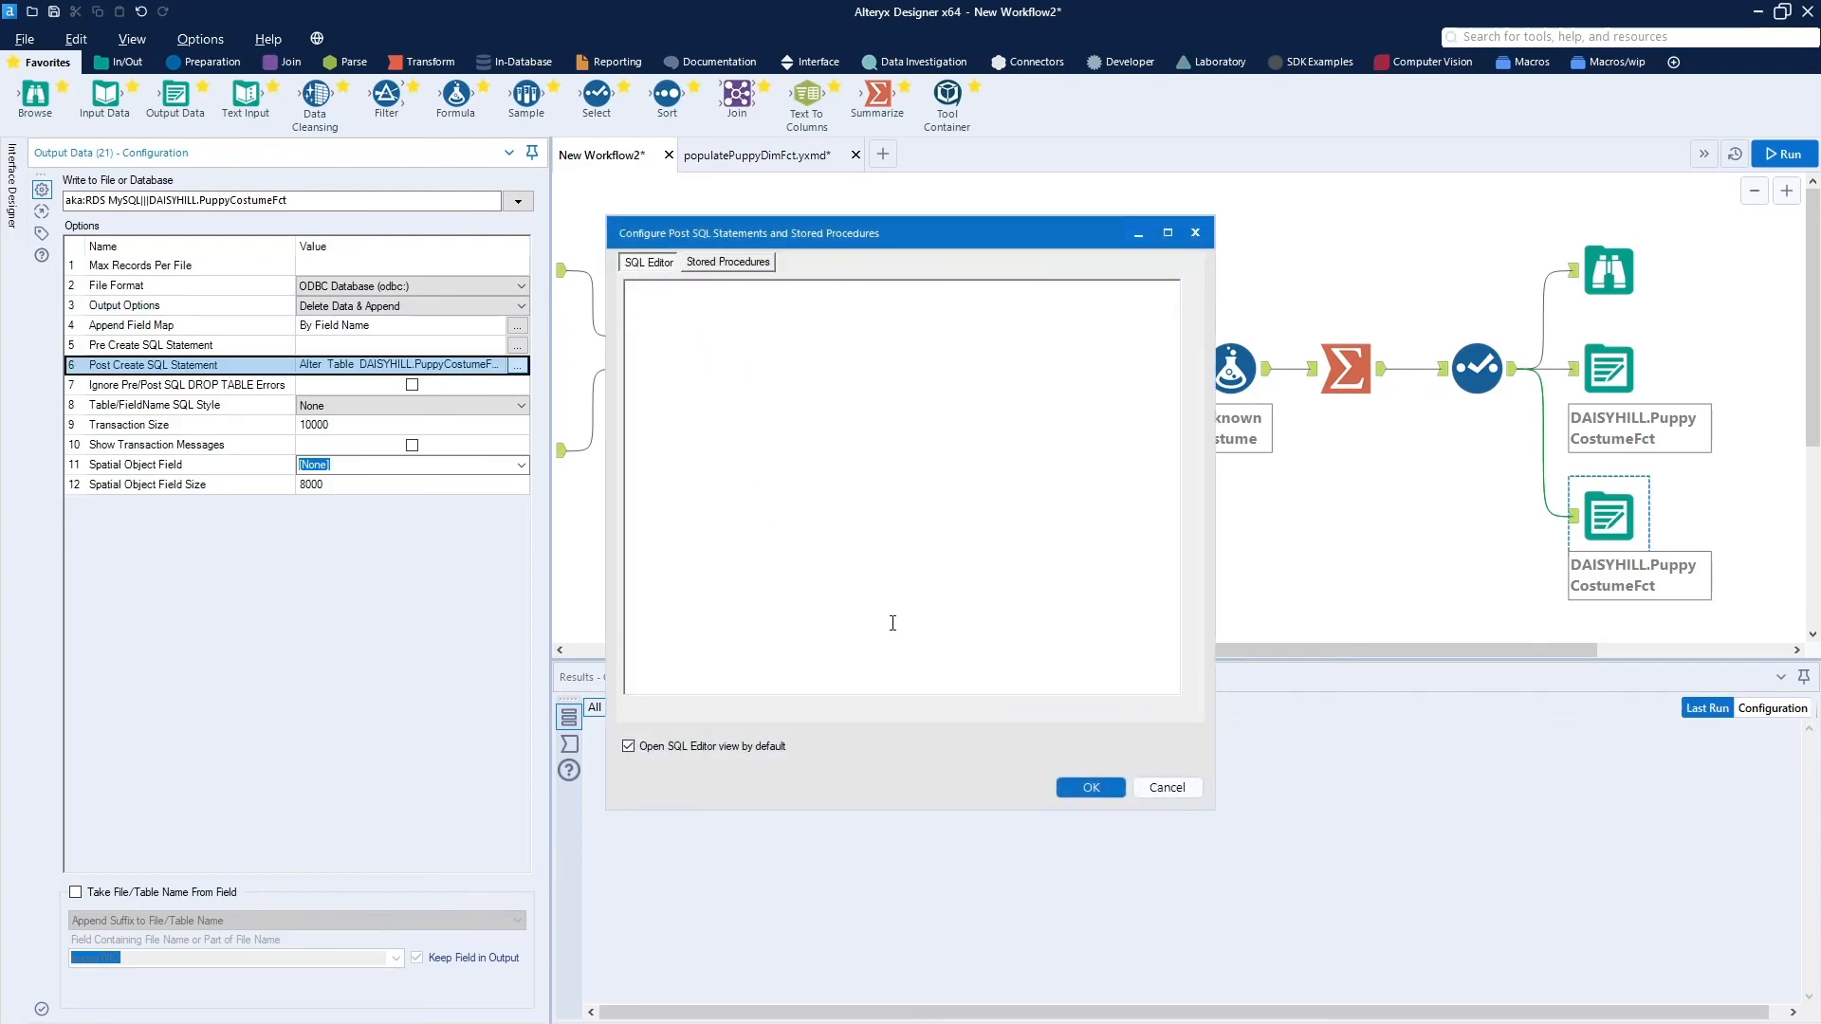
{"action": "left_click", "coordinate": [1089, 790]}
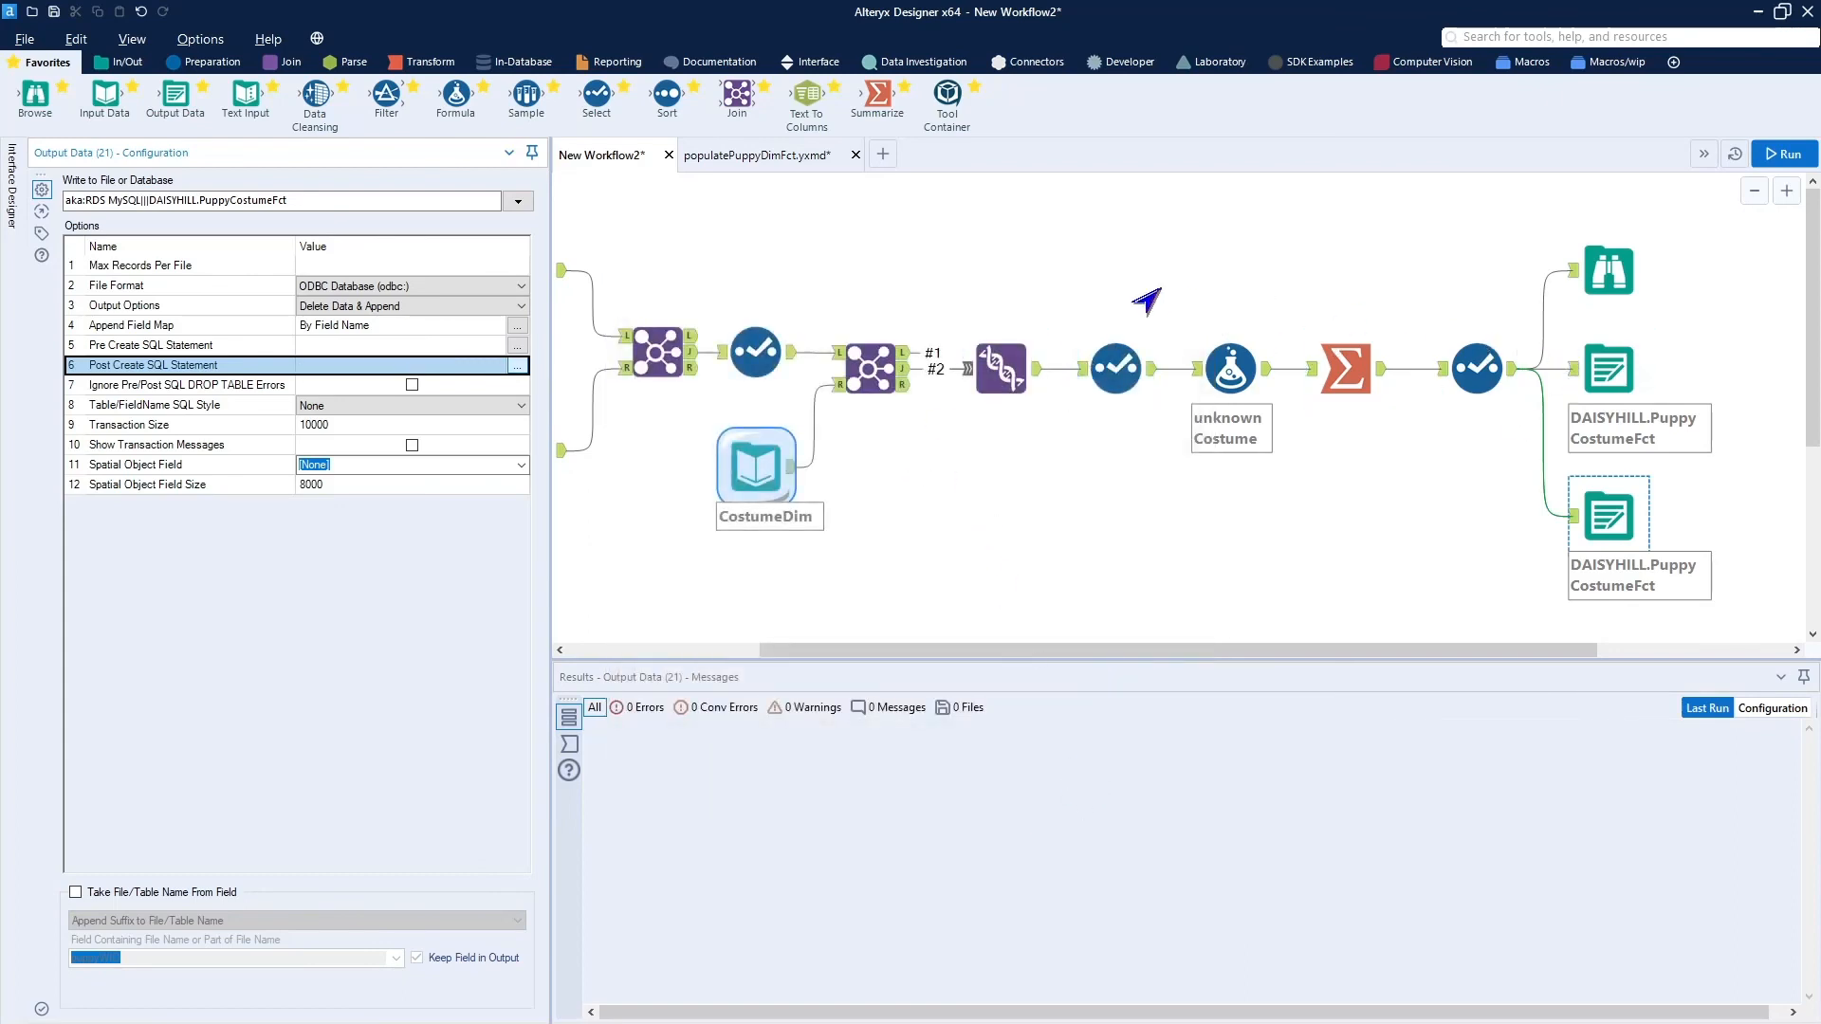
Add a Tool Container captioned "create table" beside the original Output Data tool.
{"action": "left_click_drag", "start_coordinate": [941, 100], "coordinate": [1718, 380]}
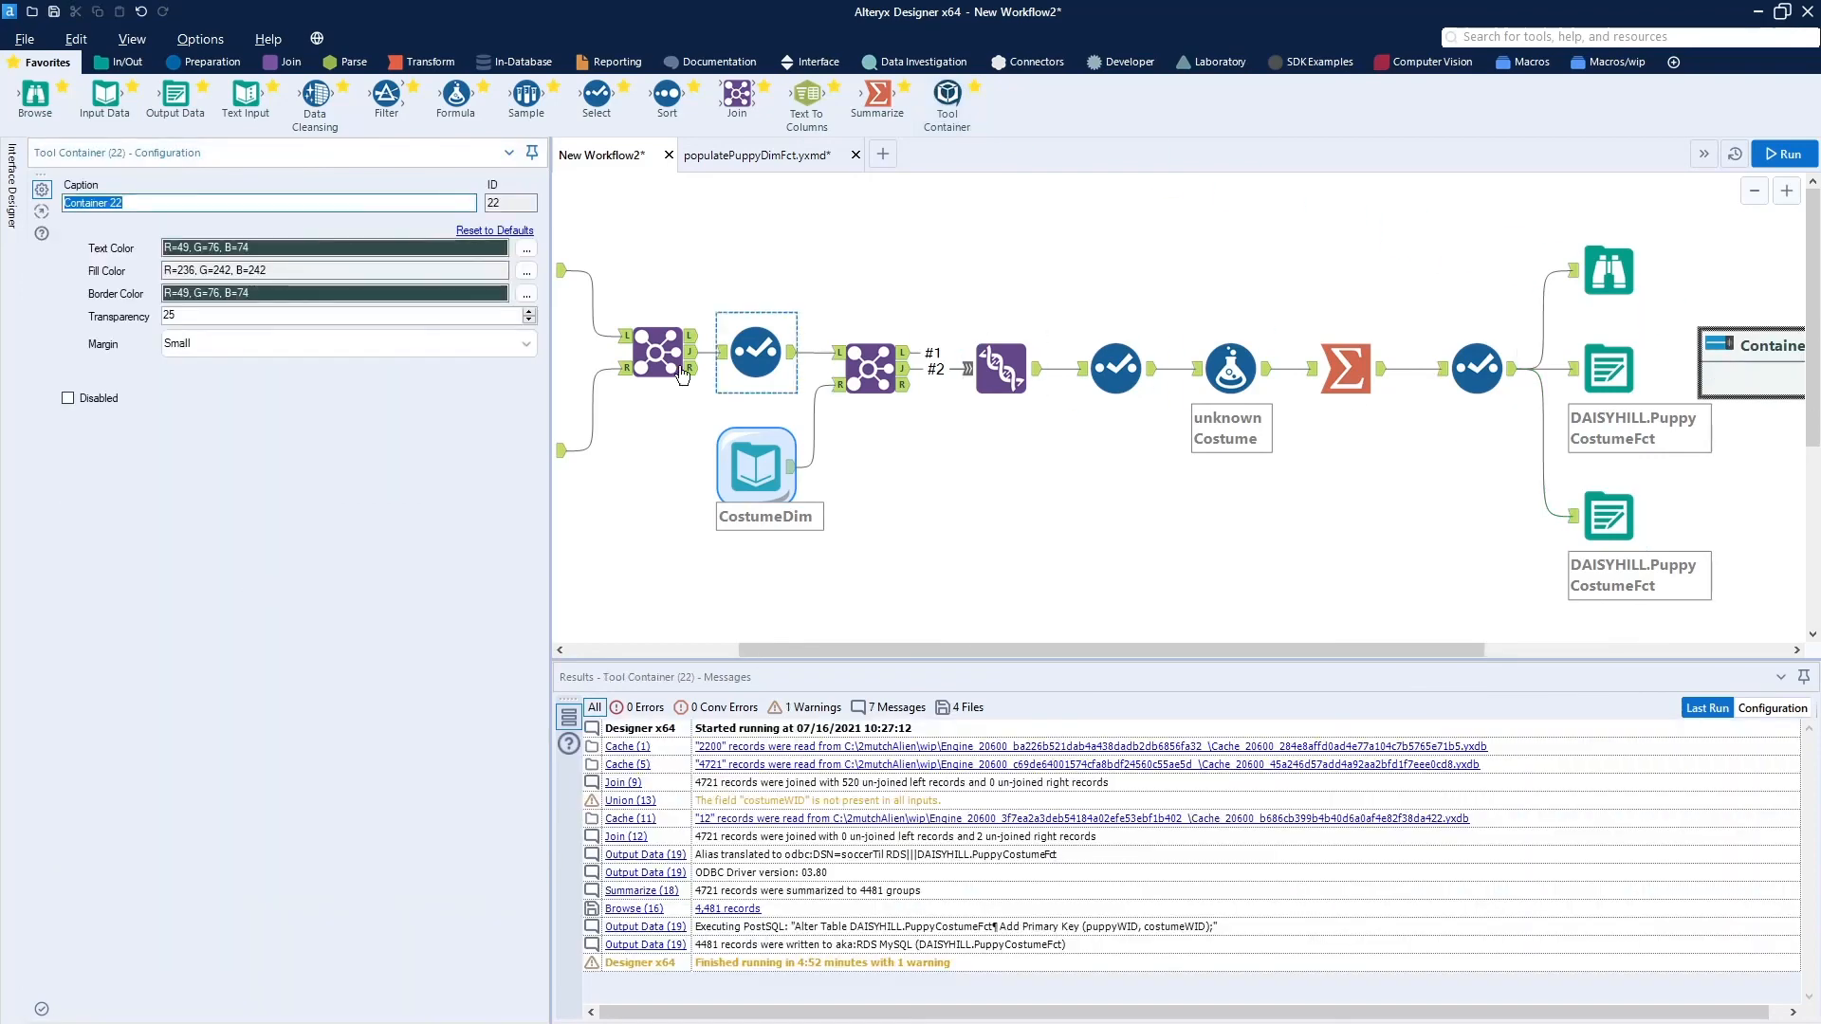
{"action": "type", "text": "create "}
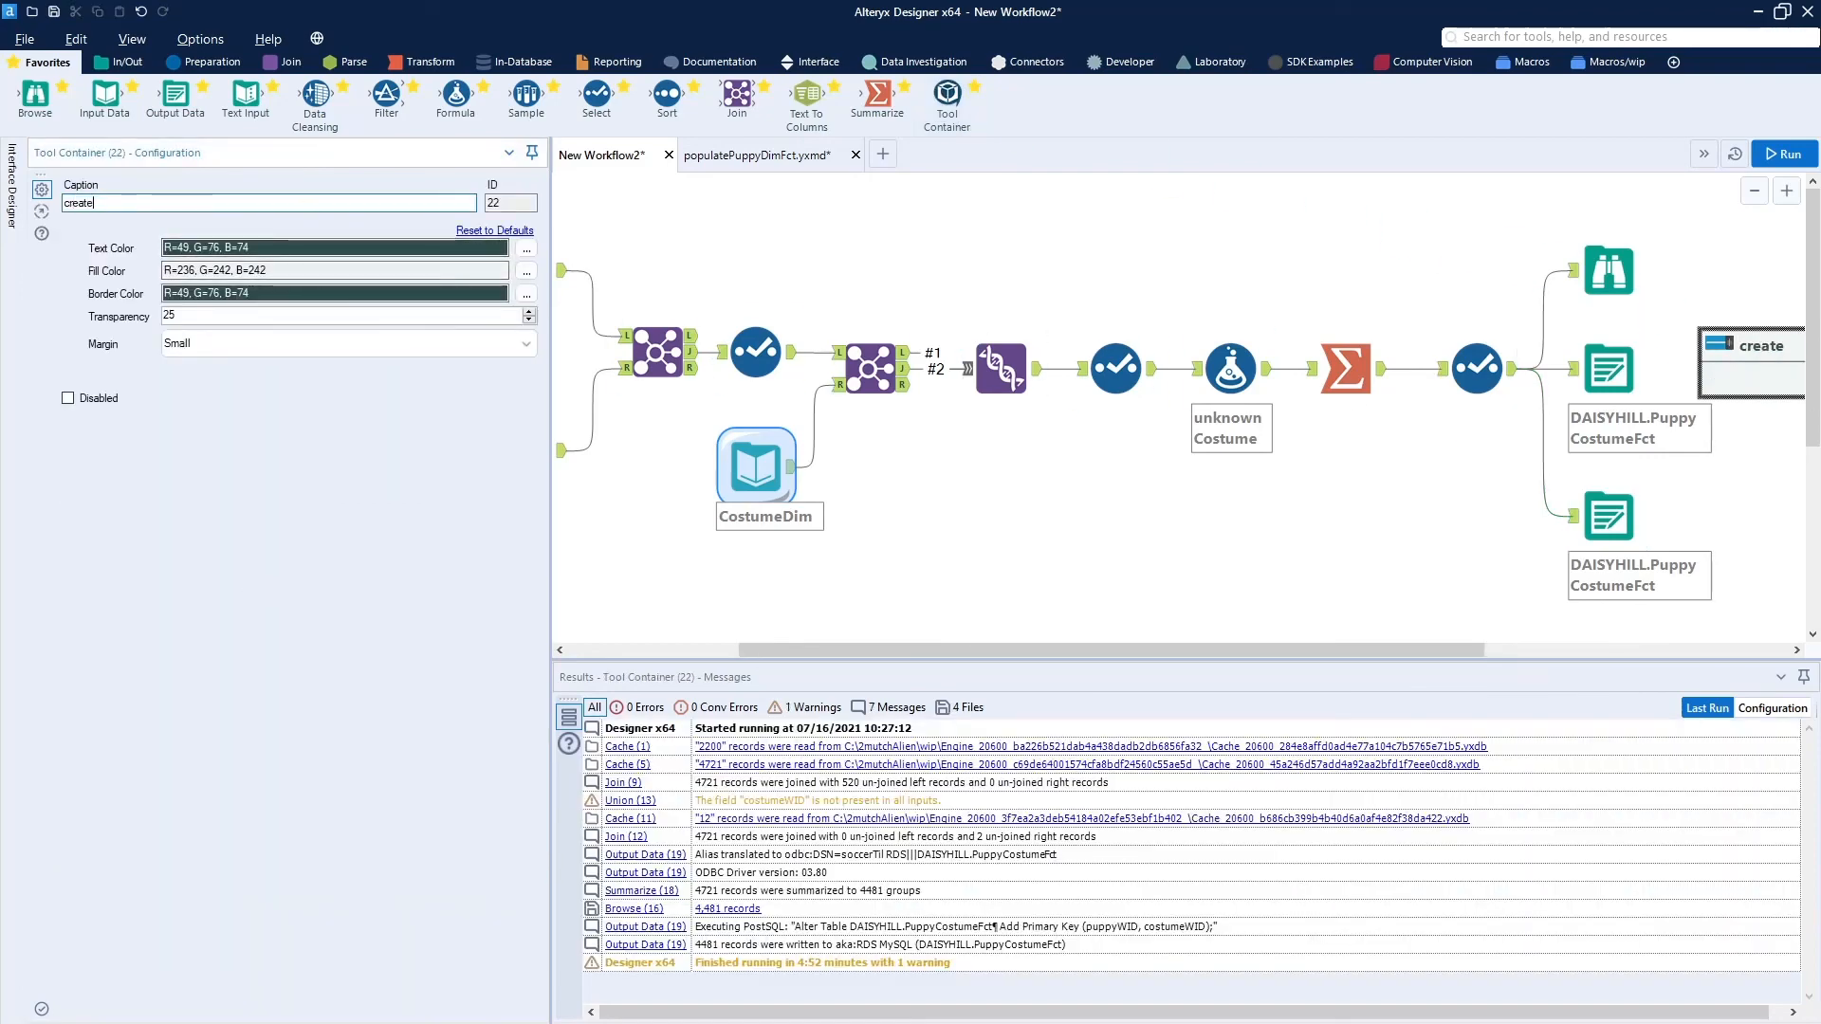
{"action": "type", "text": "table"}
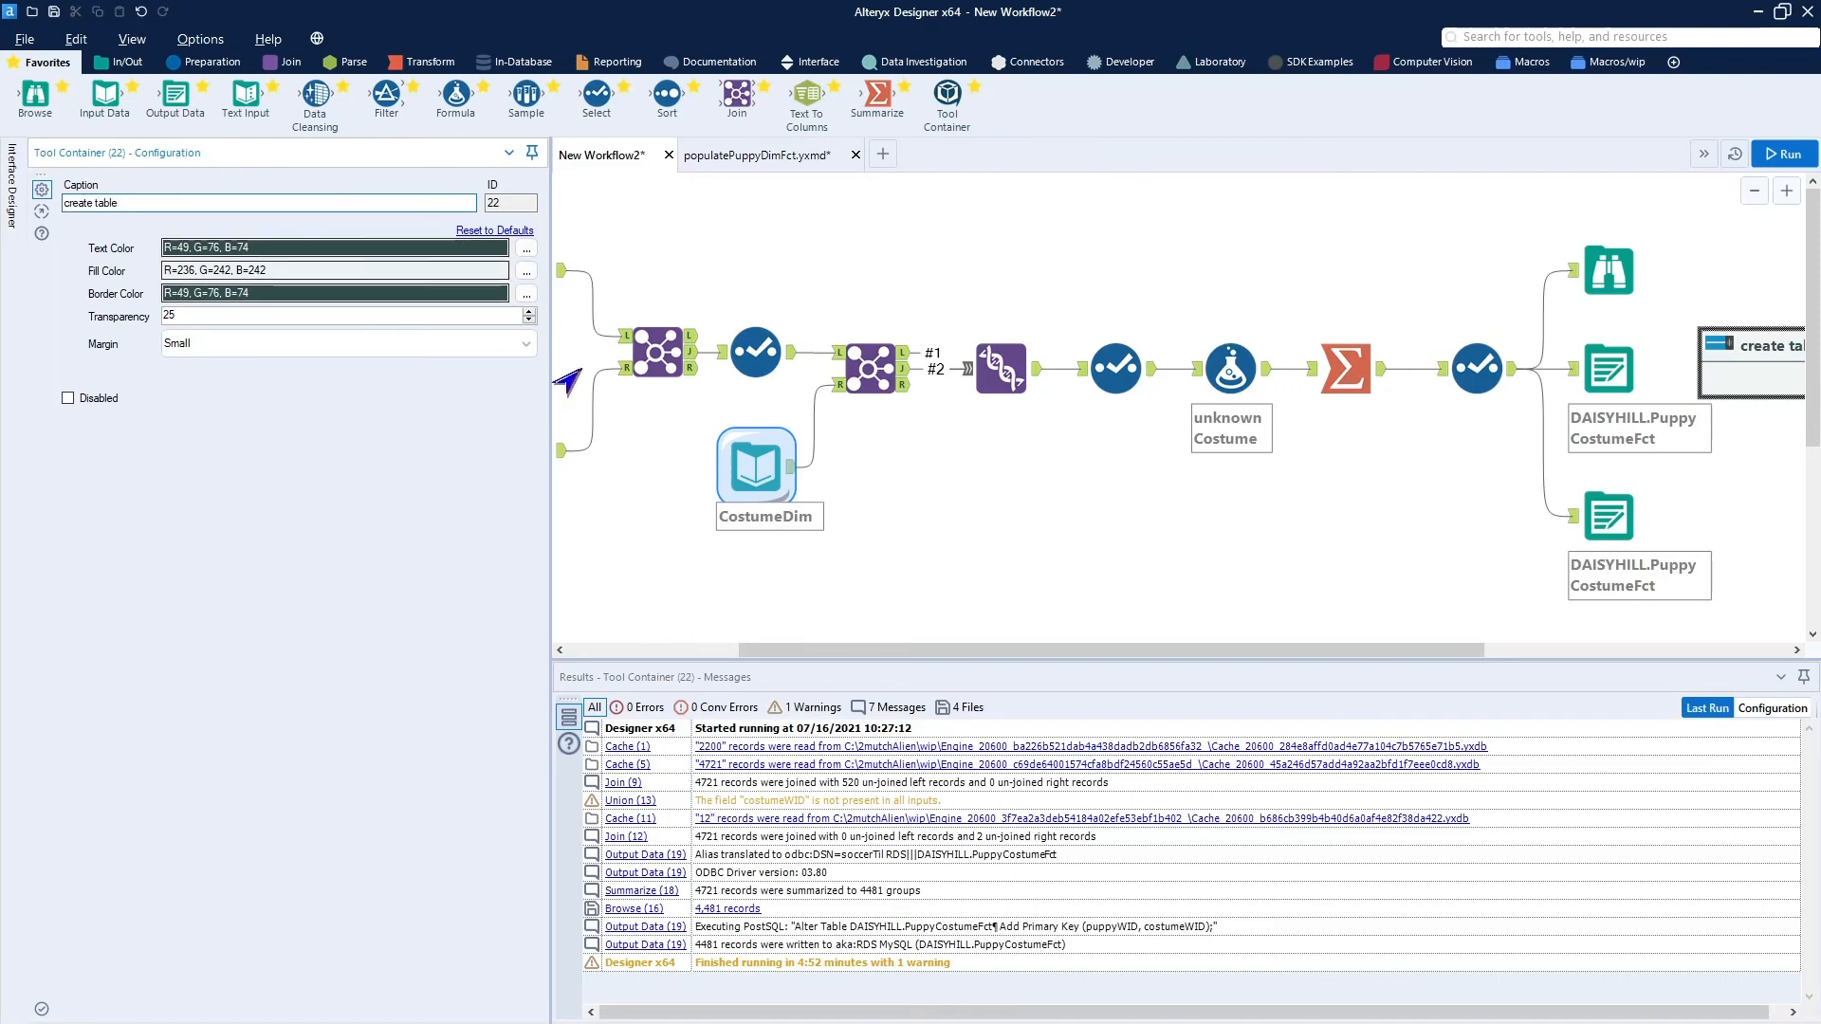
Move the original Output Data tool into the "create table" container and disable that container.
{"action": "left_click", "coordinate": [1599, 405]}
{"action": "left_click", "coordinate": [1613, 379]}
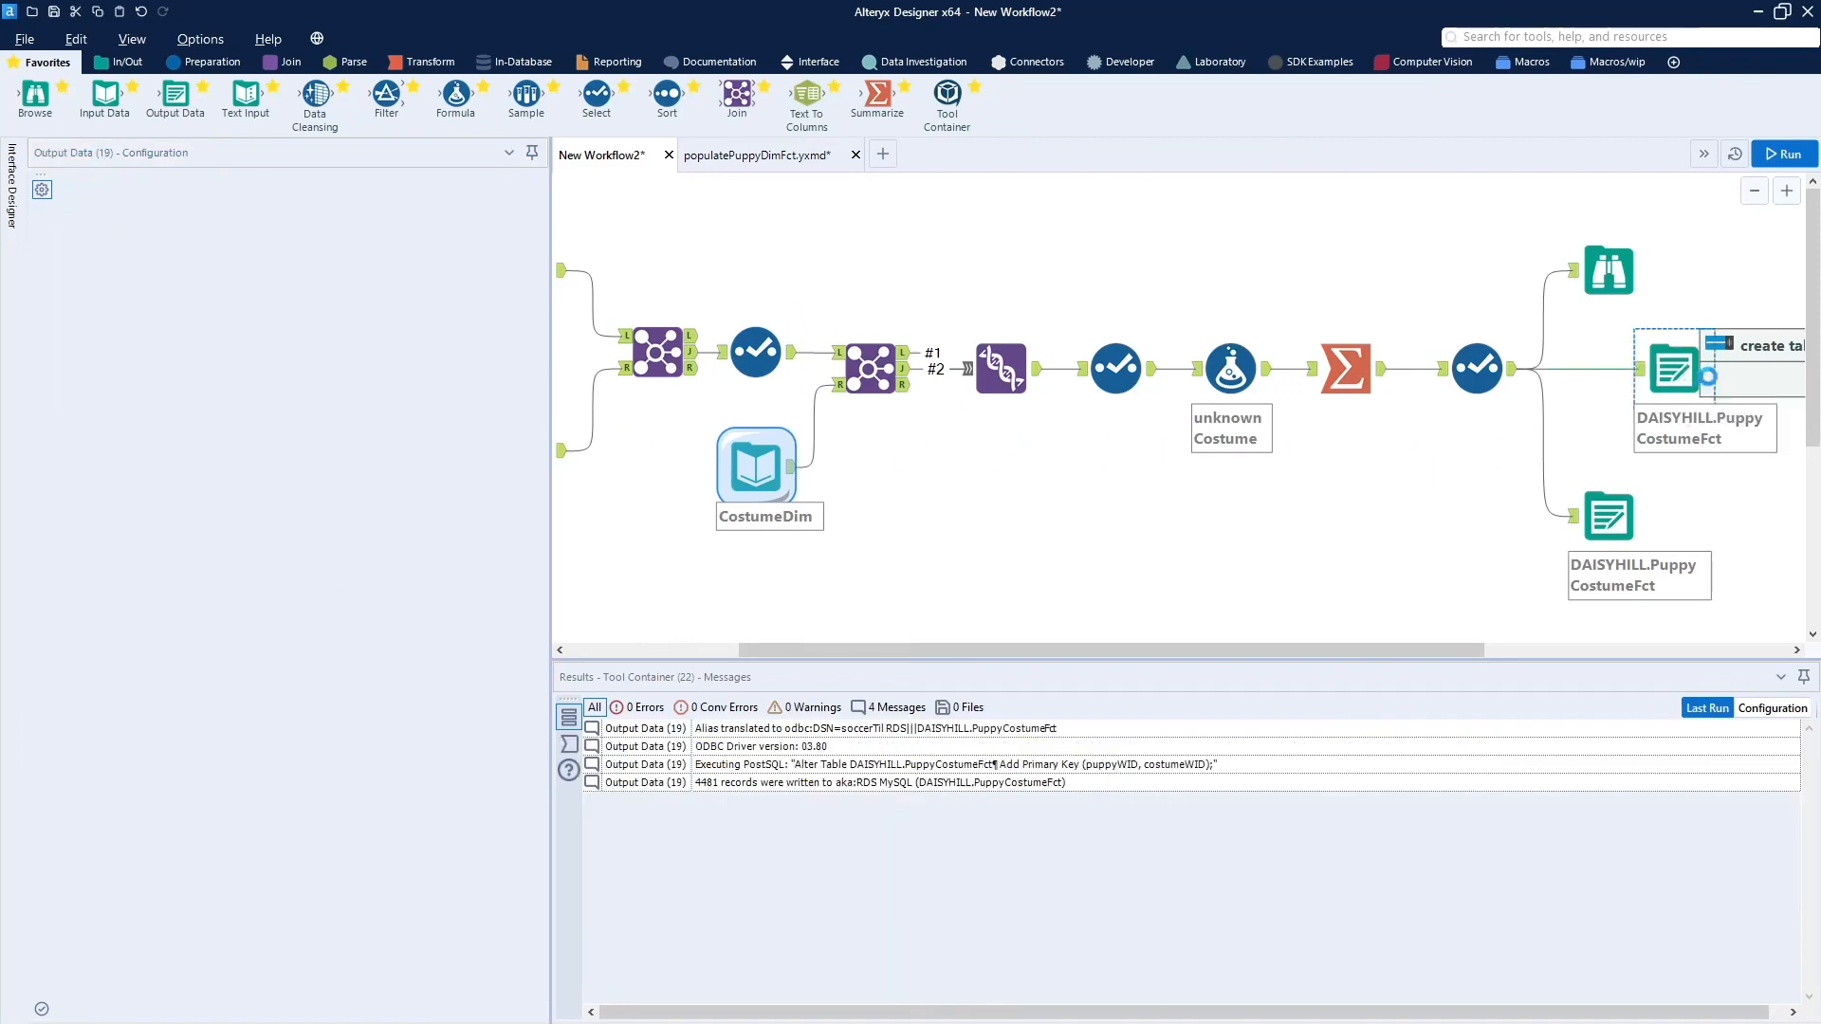
{"action": "left_click_drag", "start_coordinate": [1614, 378], "coordinate": [1743, 371]}
{"action": "left_click_drag", "start_coordinate": [1745, 285], "coordinate": [1730, 321]}
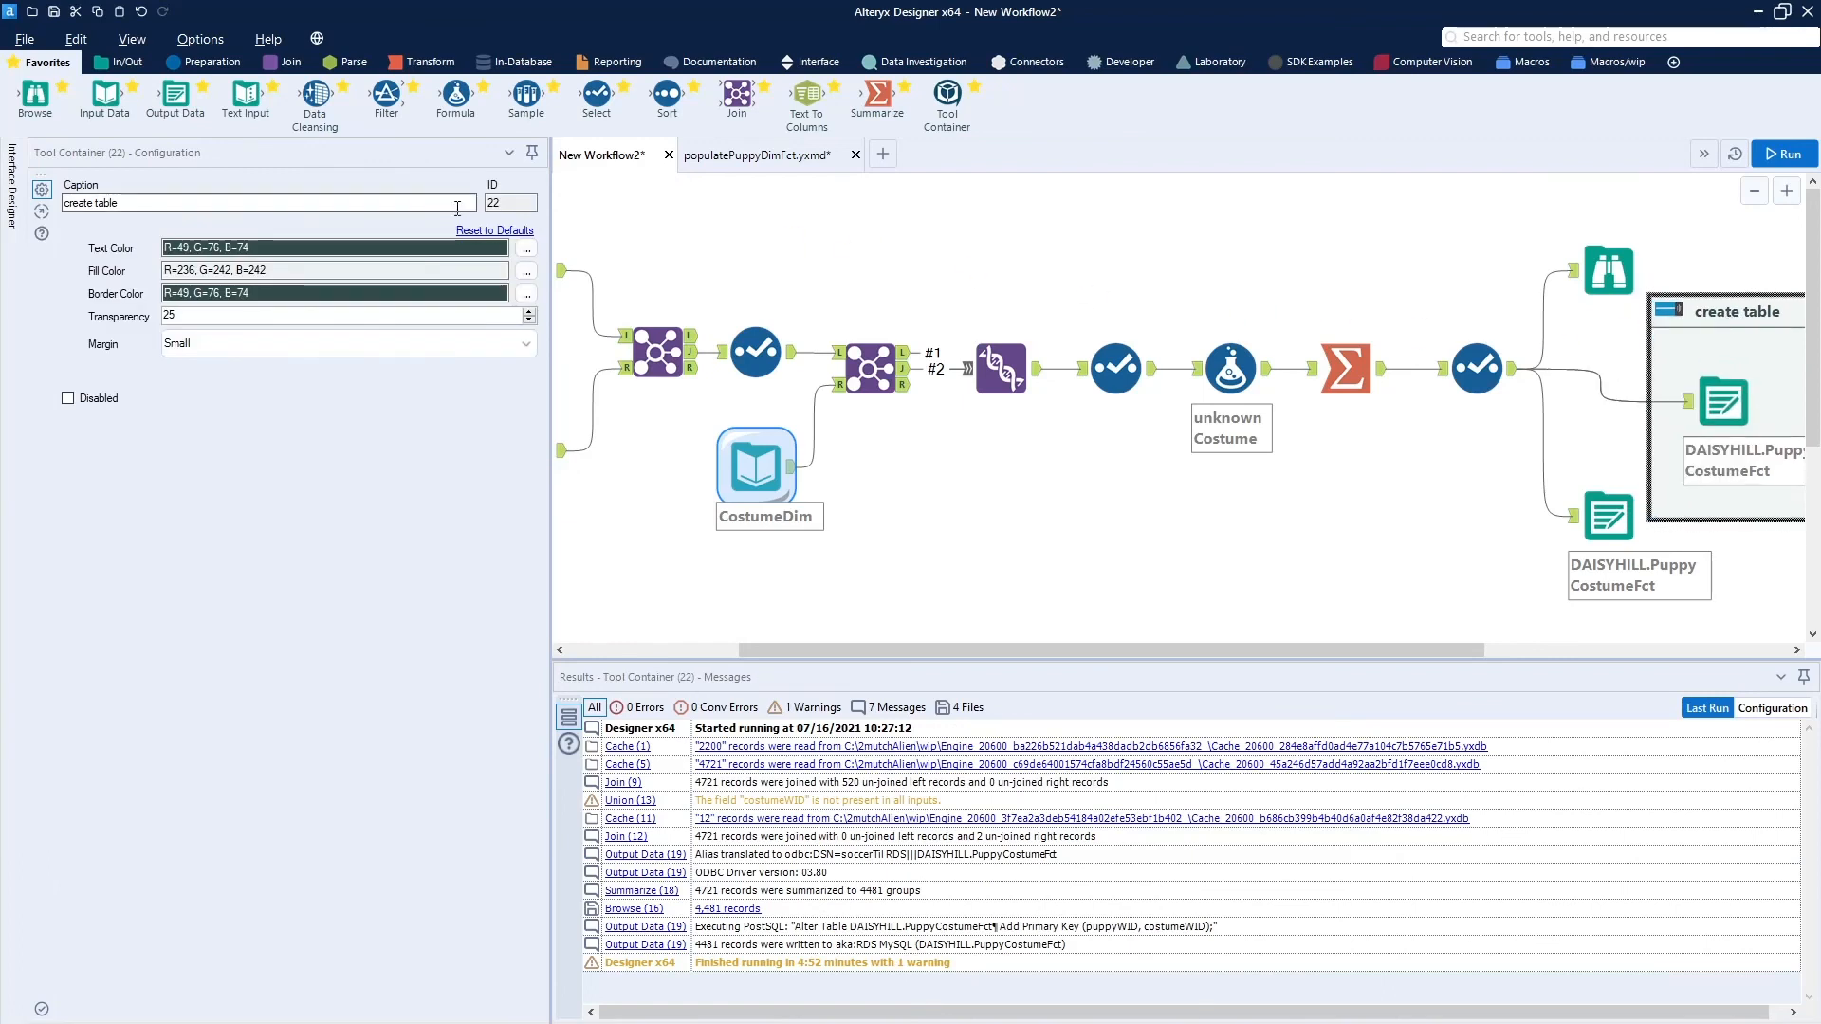
{"action": "left_click", "coordinate": [66, 398]}
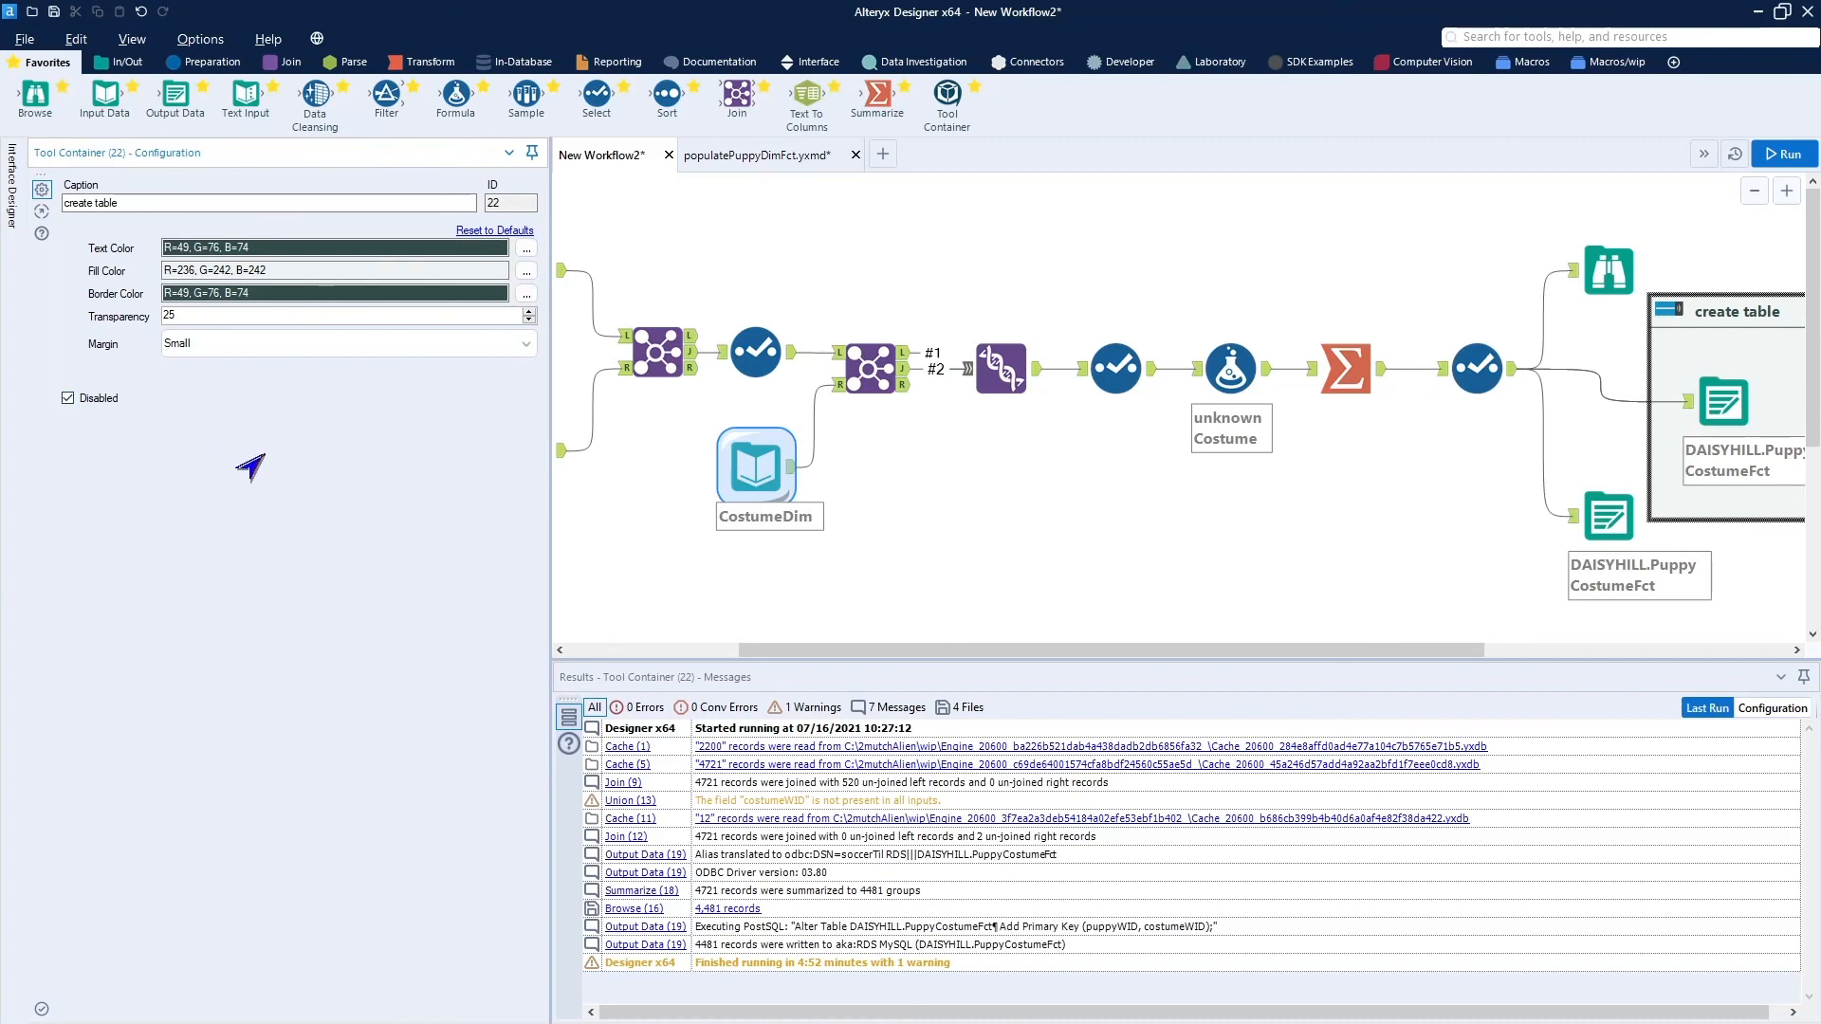
{"action": "left_click", "coordinate": [1001, 548]}
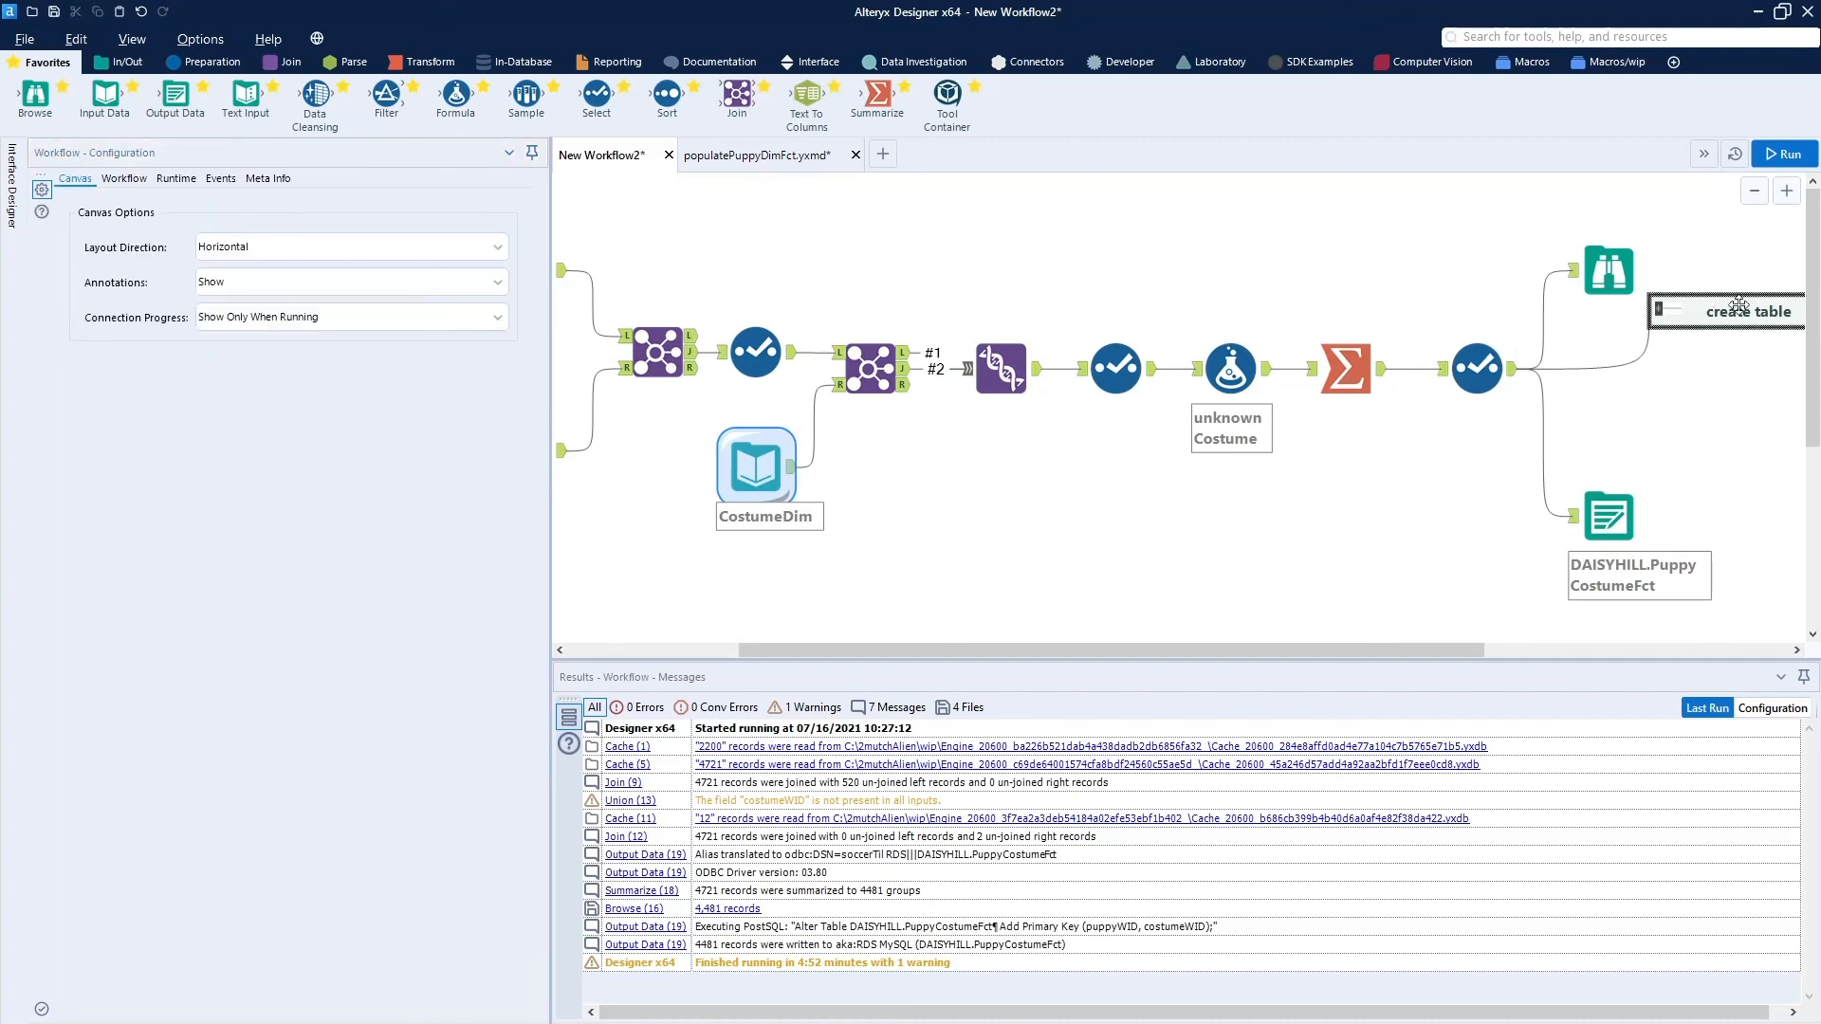
Shift the copied Output Data tool closer to the Select tool and add a second Tool Container captioned "append data".
{"action": "left_click", "coordinate": [1599, 514]}
{"action": "left_click_drag", "start_coordinate": [1599, 513], "coordinate": [1562, 468]}
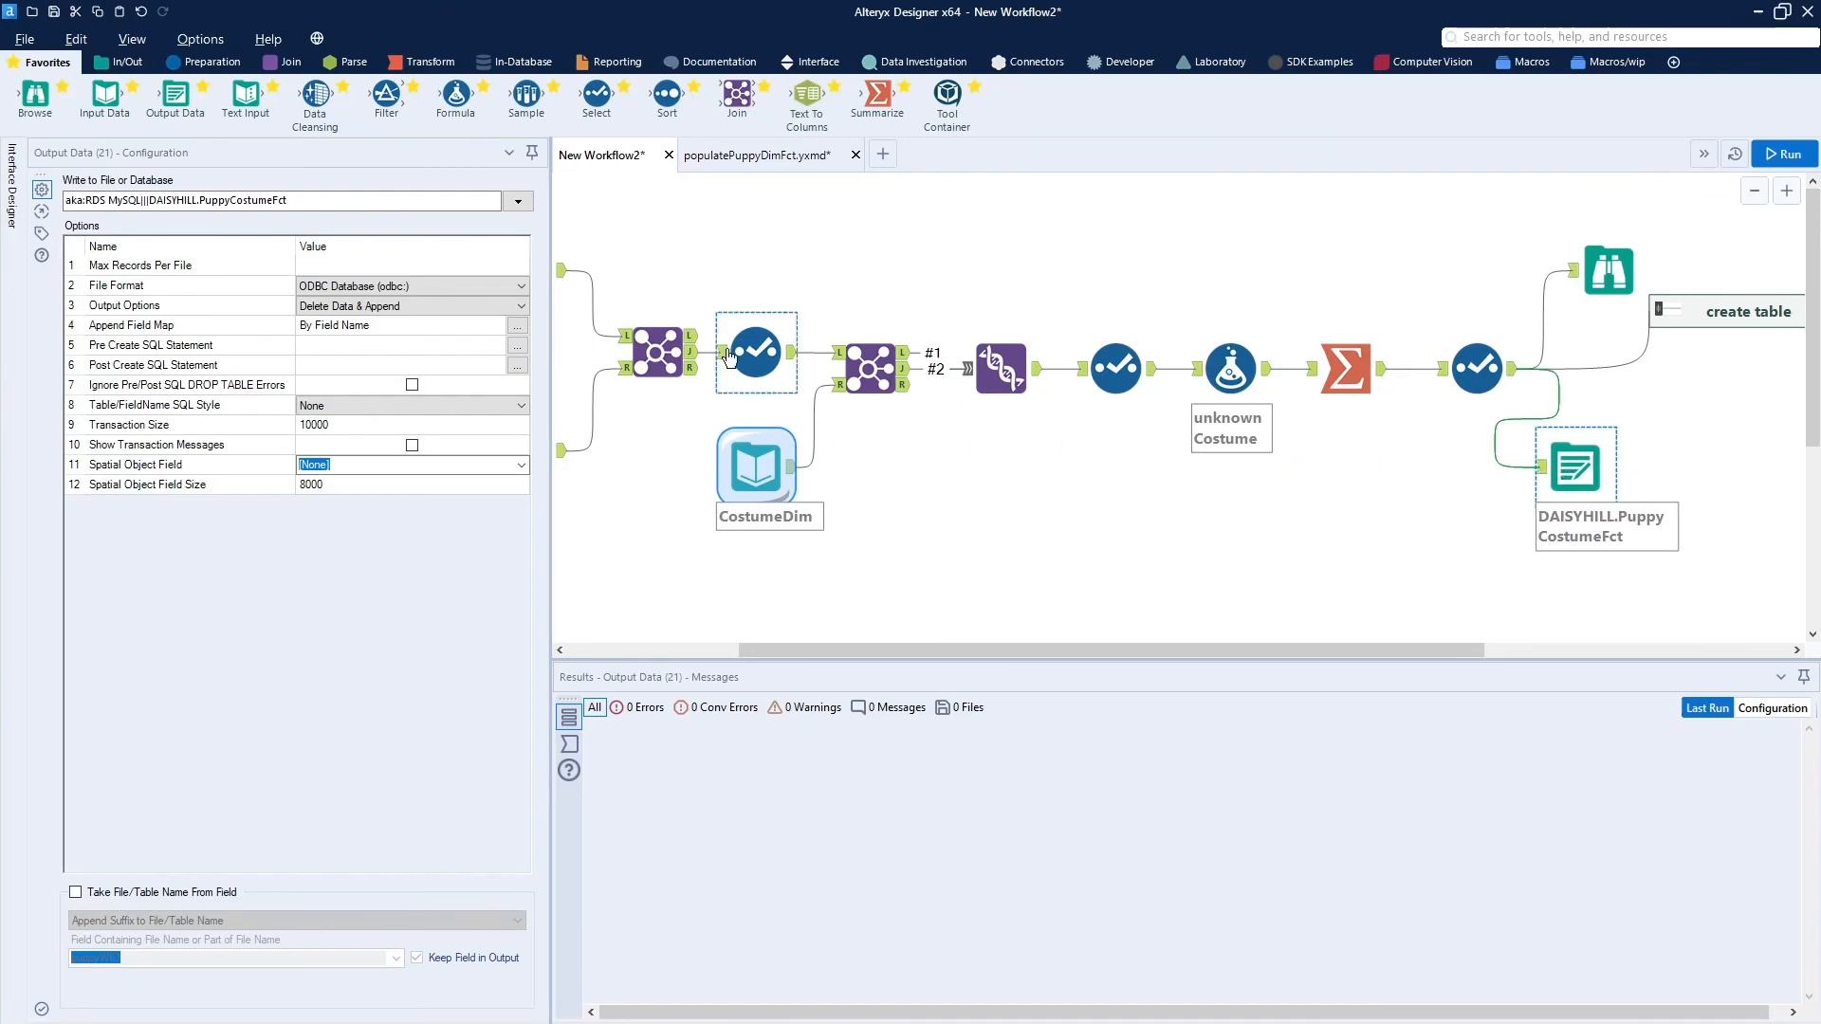
{"action": "left_click_drag", "start_coordinate": [977, 115], "coordinate": [1094, 580]}
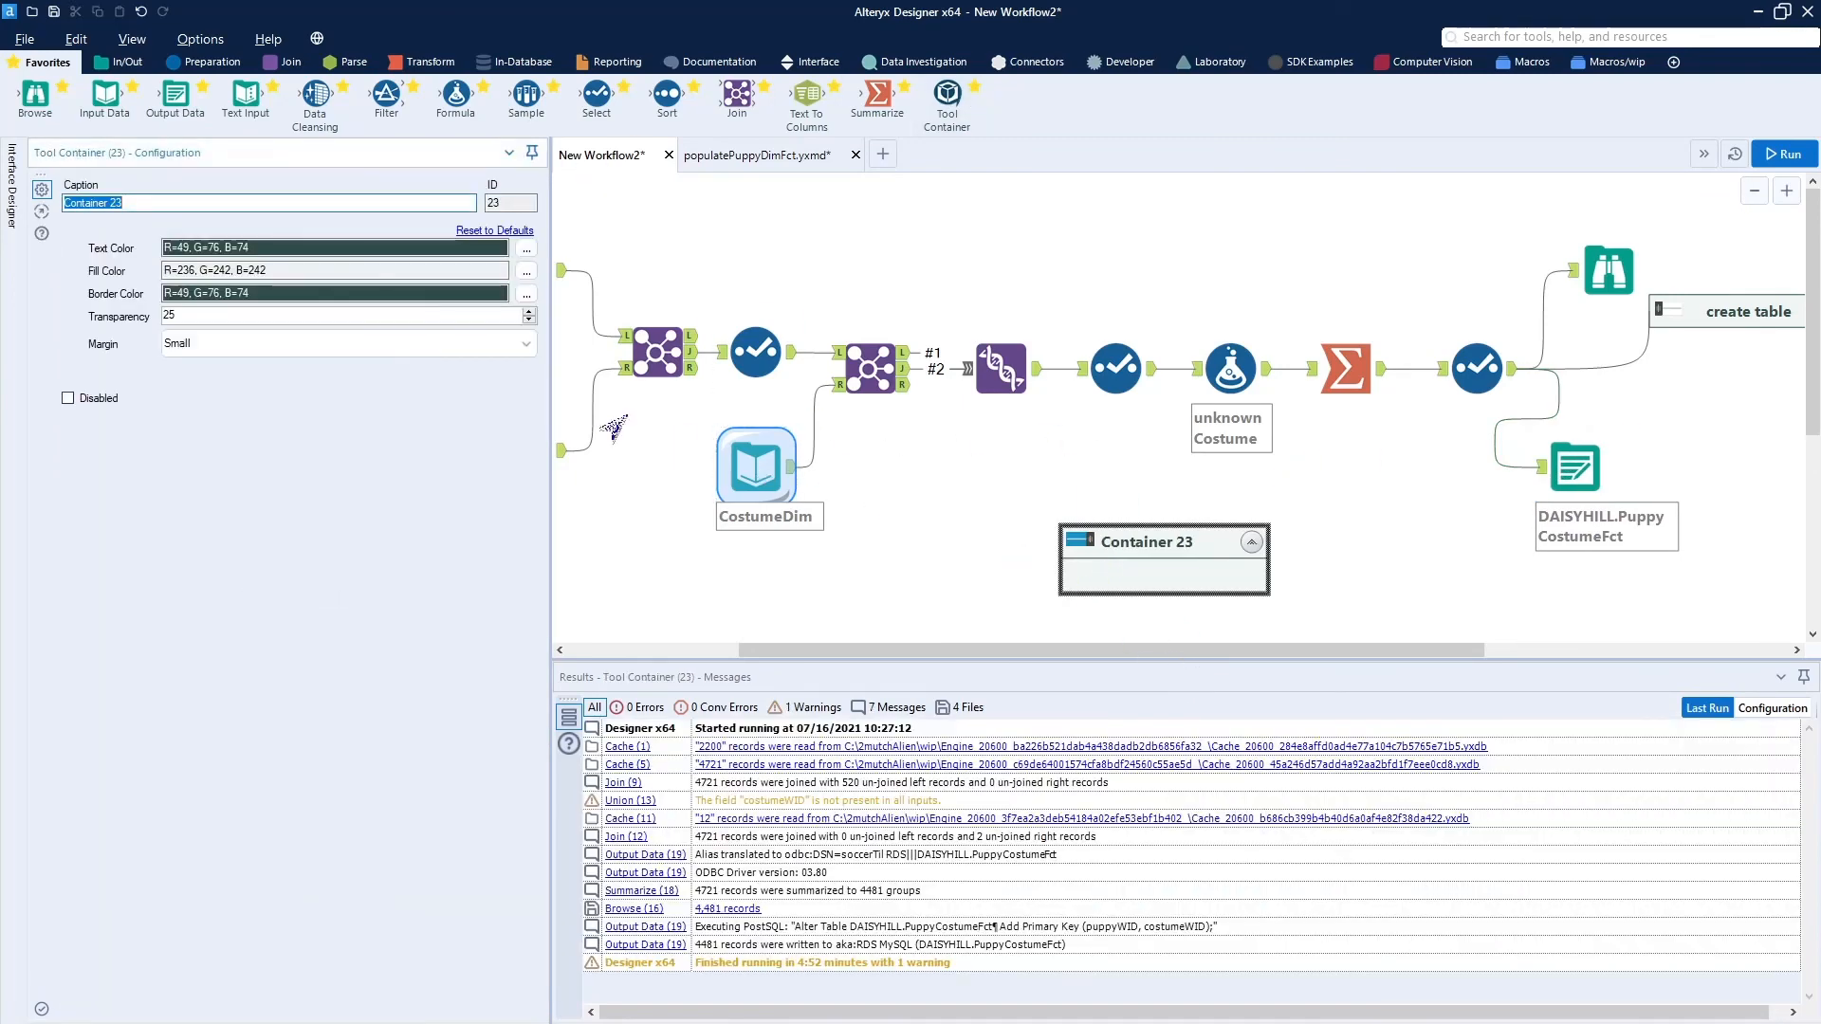
{"action": "type", "text": "Appe"}
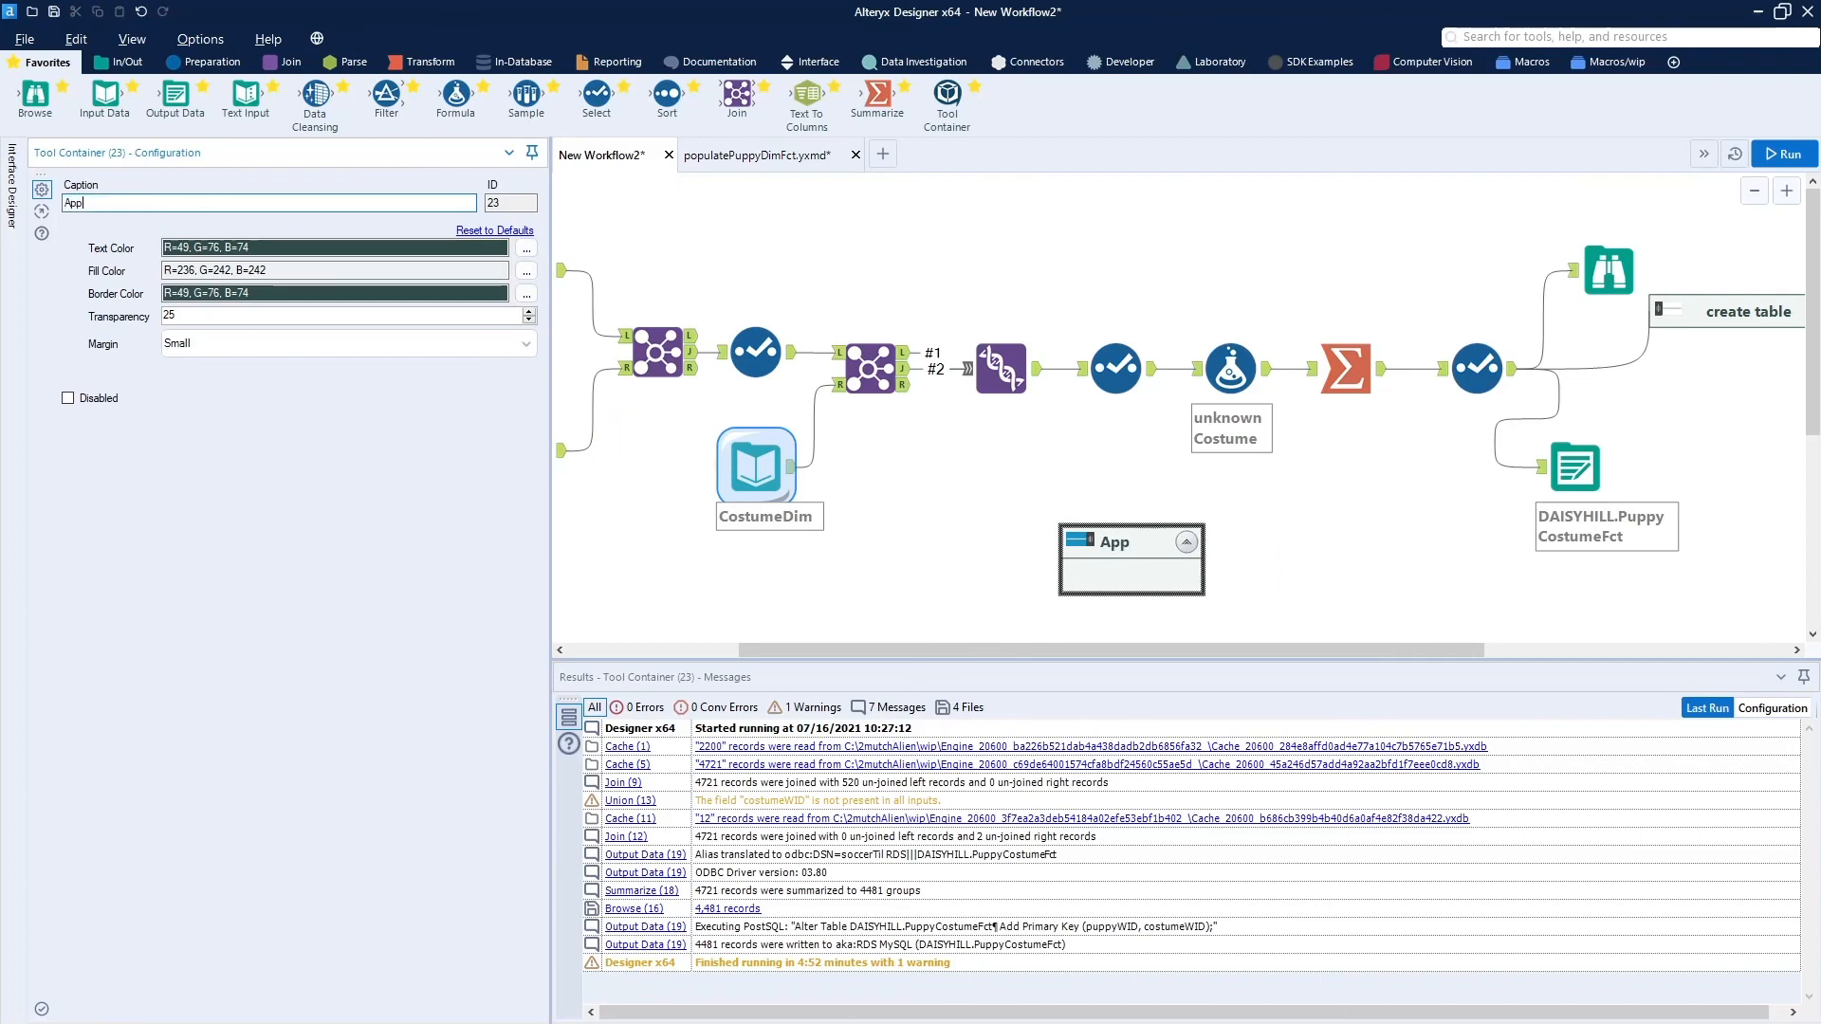
{"action": "key", "text": "BackSpace"}
{"action": "key", "text": "BackSpace"}
{"action": "key", "text": "BackSpace"}
{"action": "key", "text": "BackSpace"}
{"action": "type", "text": "append data"}
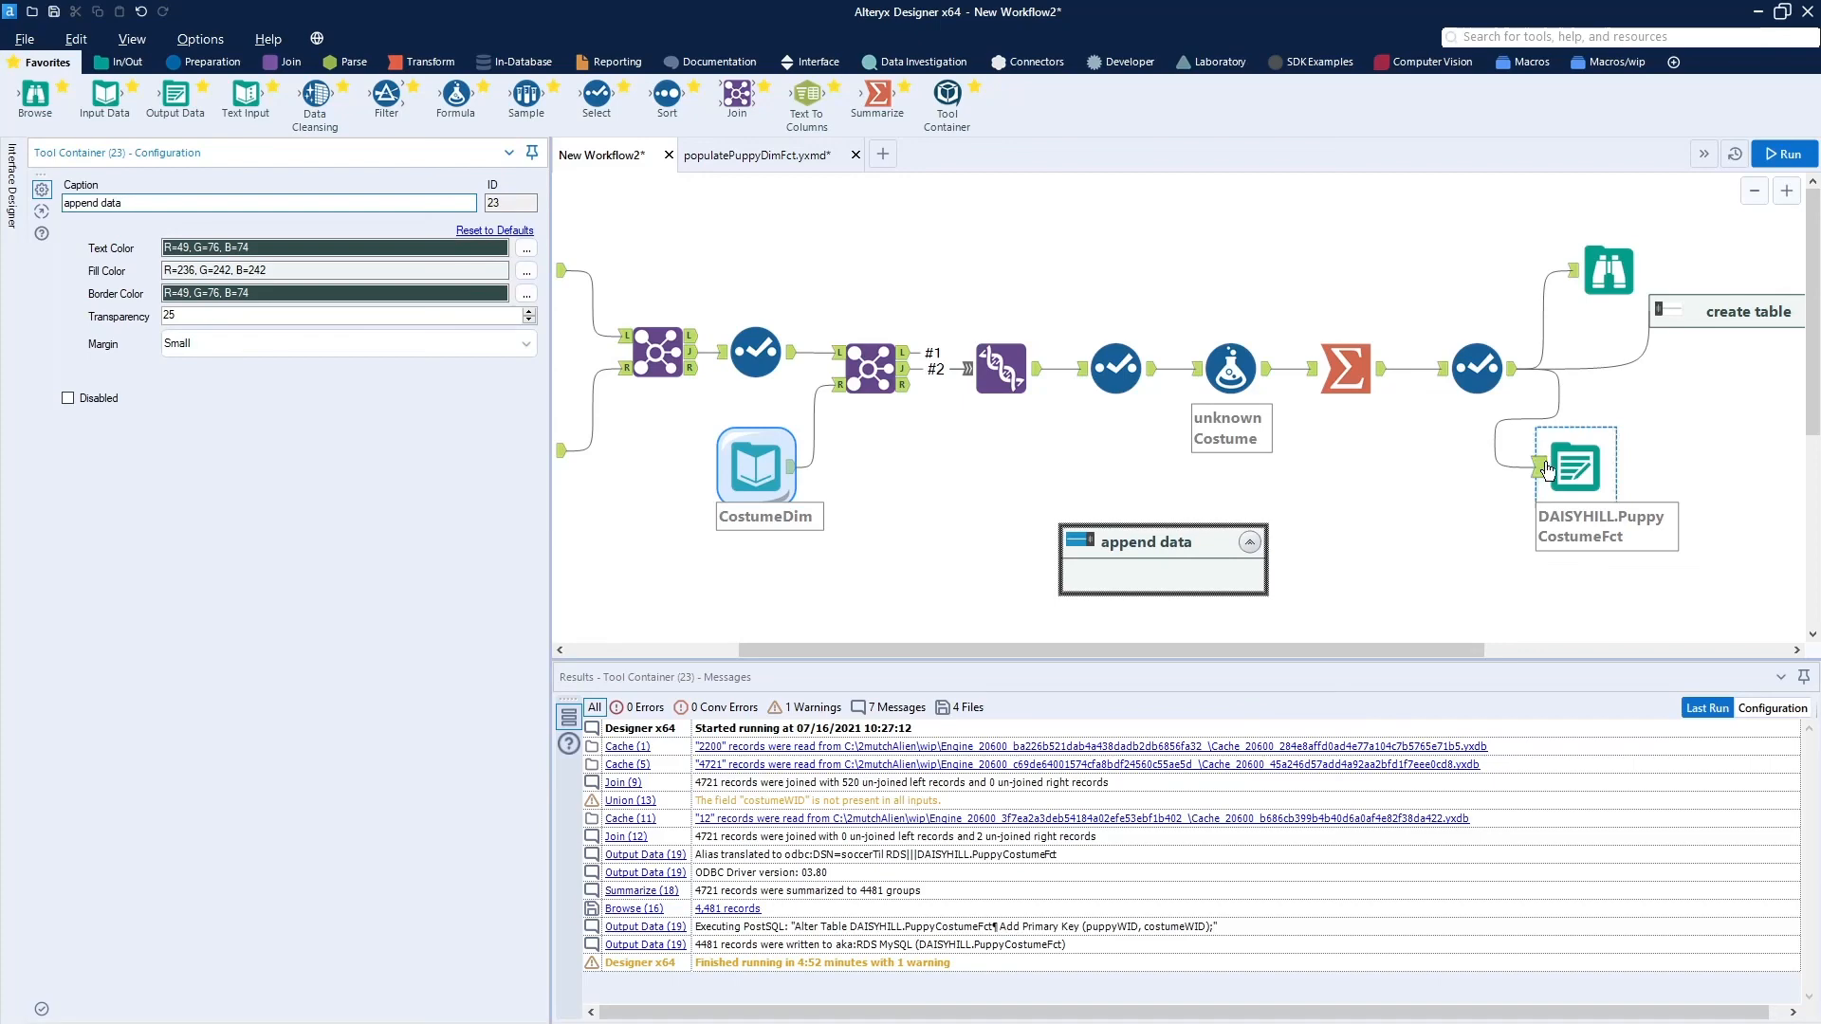
Put the copied Output Data tool in the "append data" container, positioned below the "create table" container, and run the workflow.
{"action": "left_click_drag", "start_coordinate": [1548, 467], "coordinate": [1177, 569]}
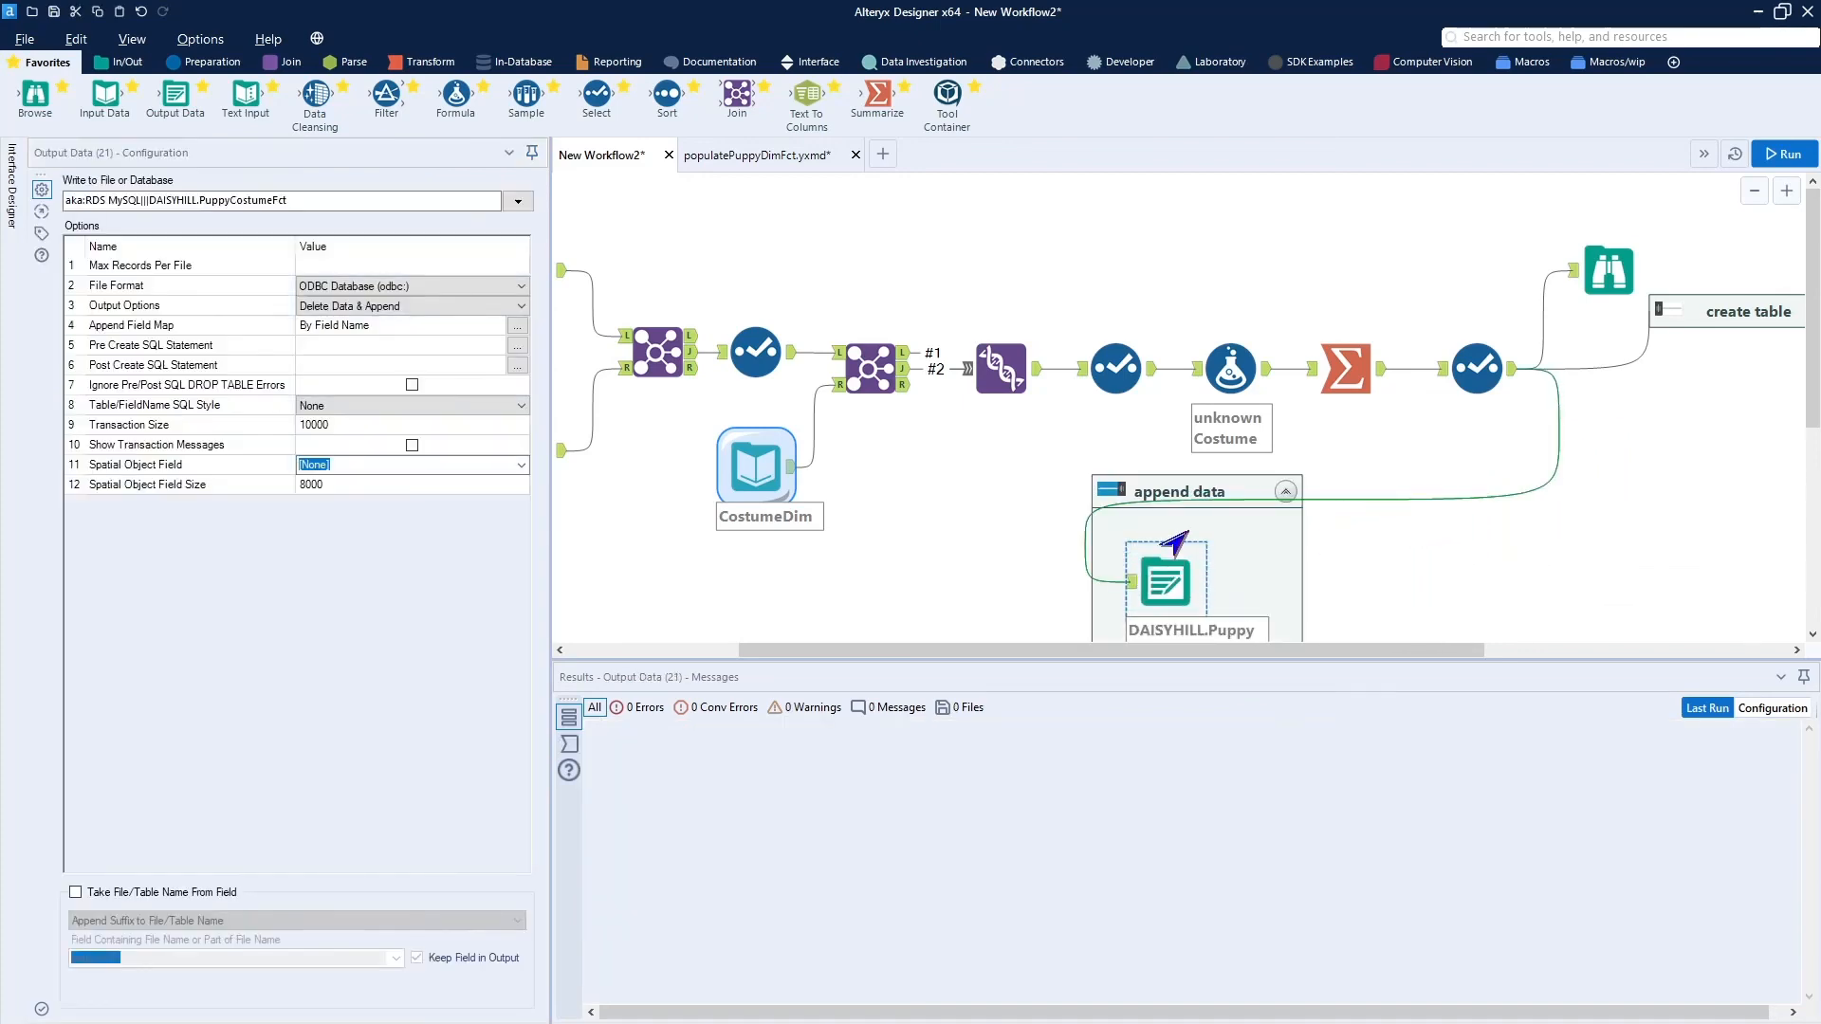
{"action": "left_click_drag", "start_coordinate": [1192, 500], "coordinate": [1643, 438]}
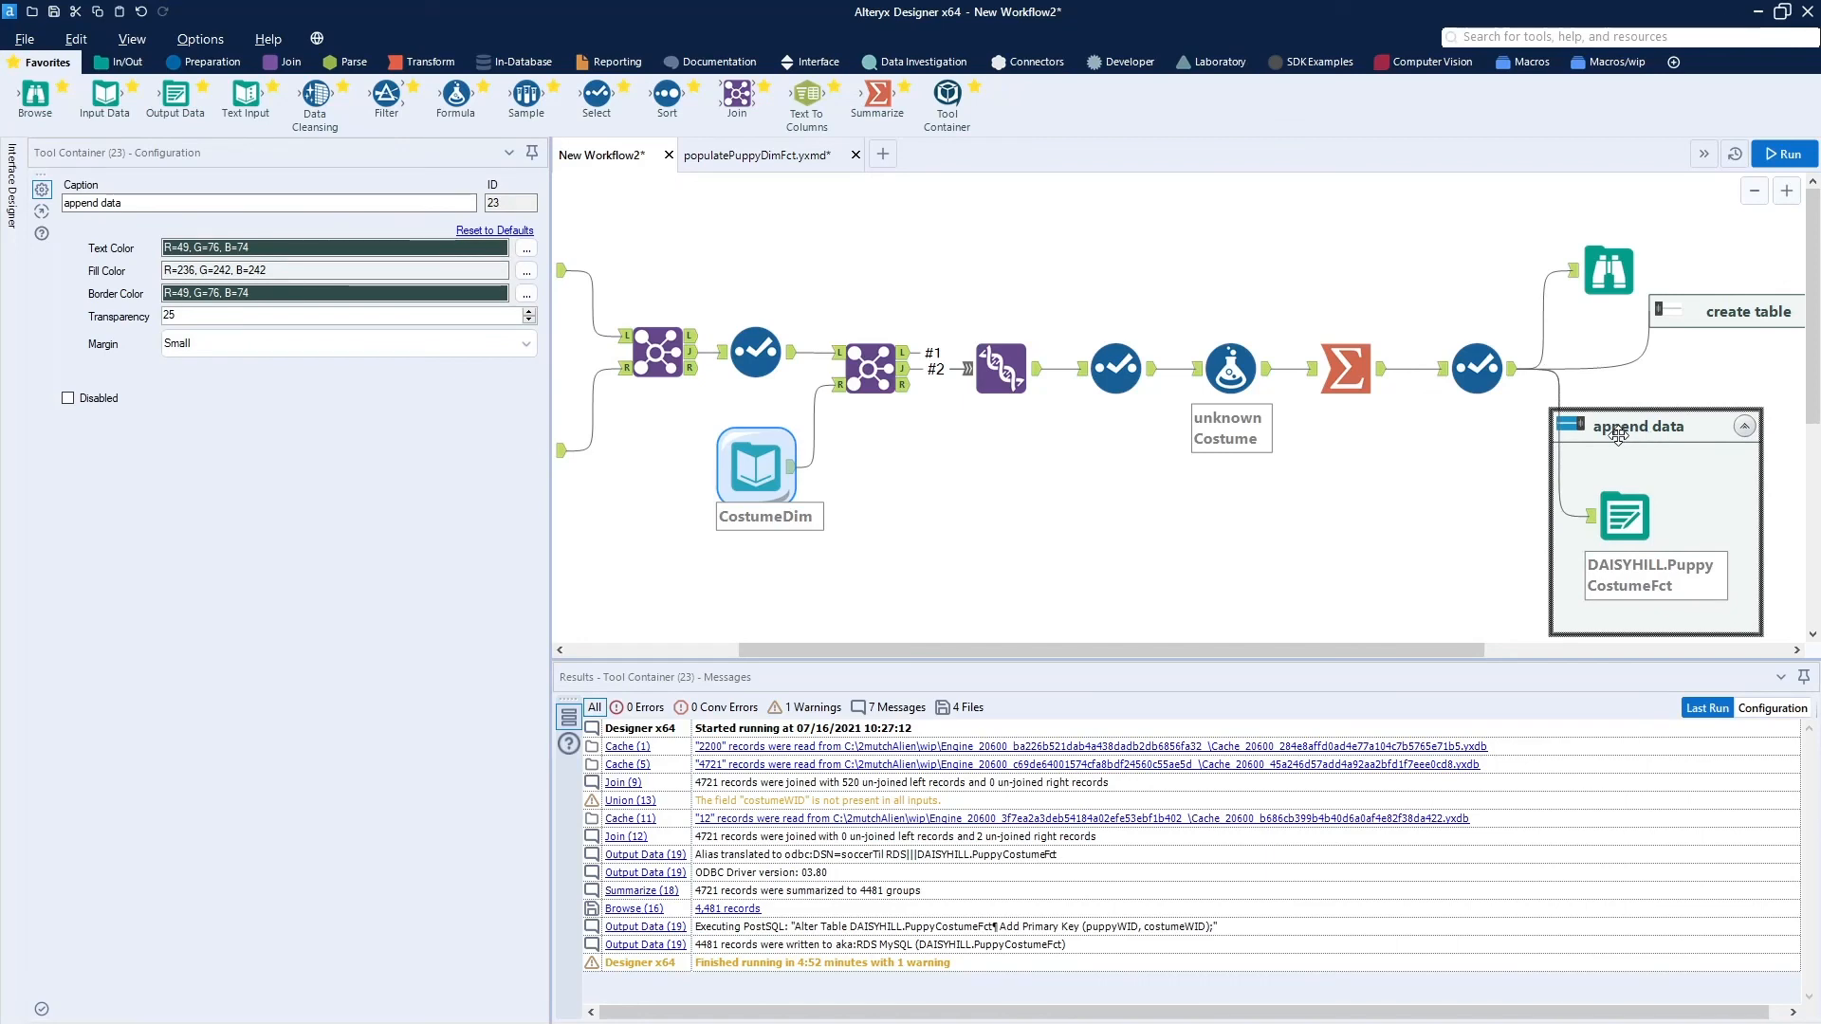
{"action": "left_click", "coordinate": [1763, 155]}
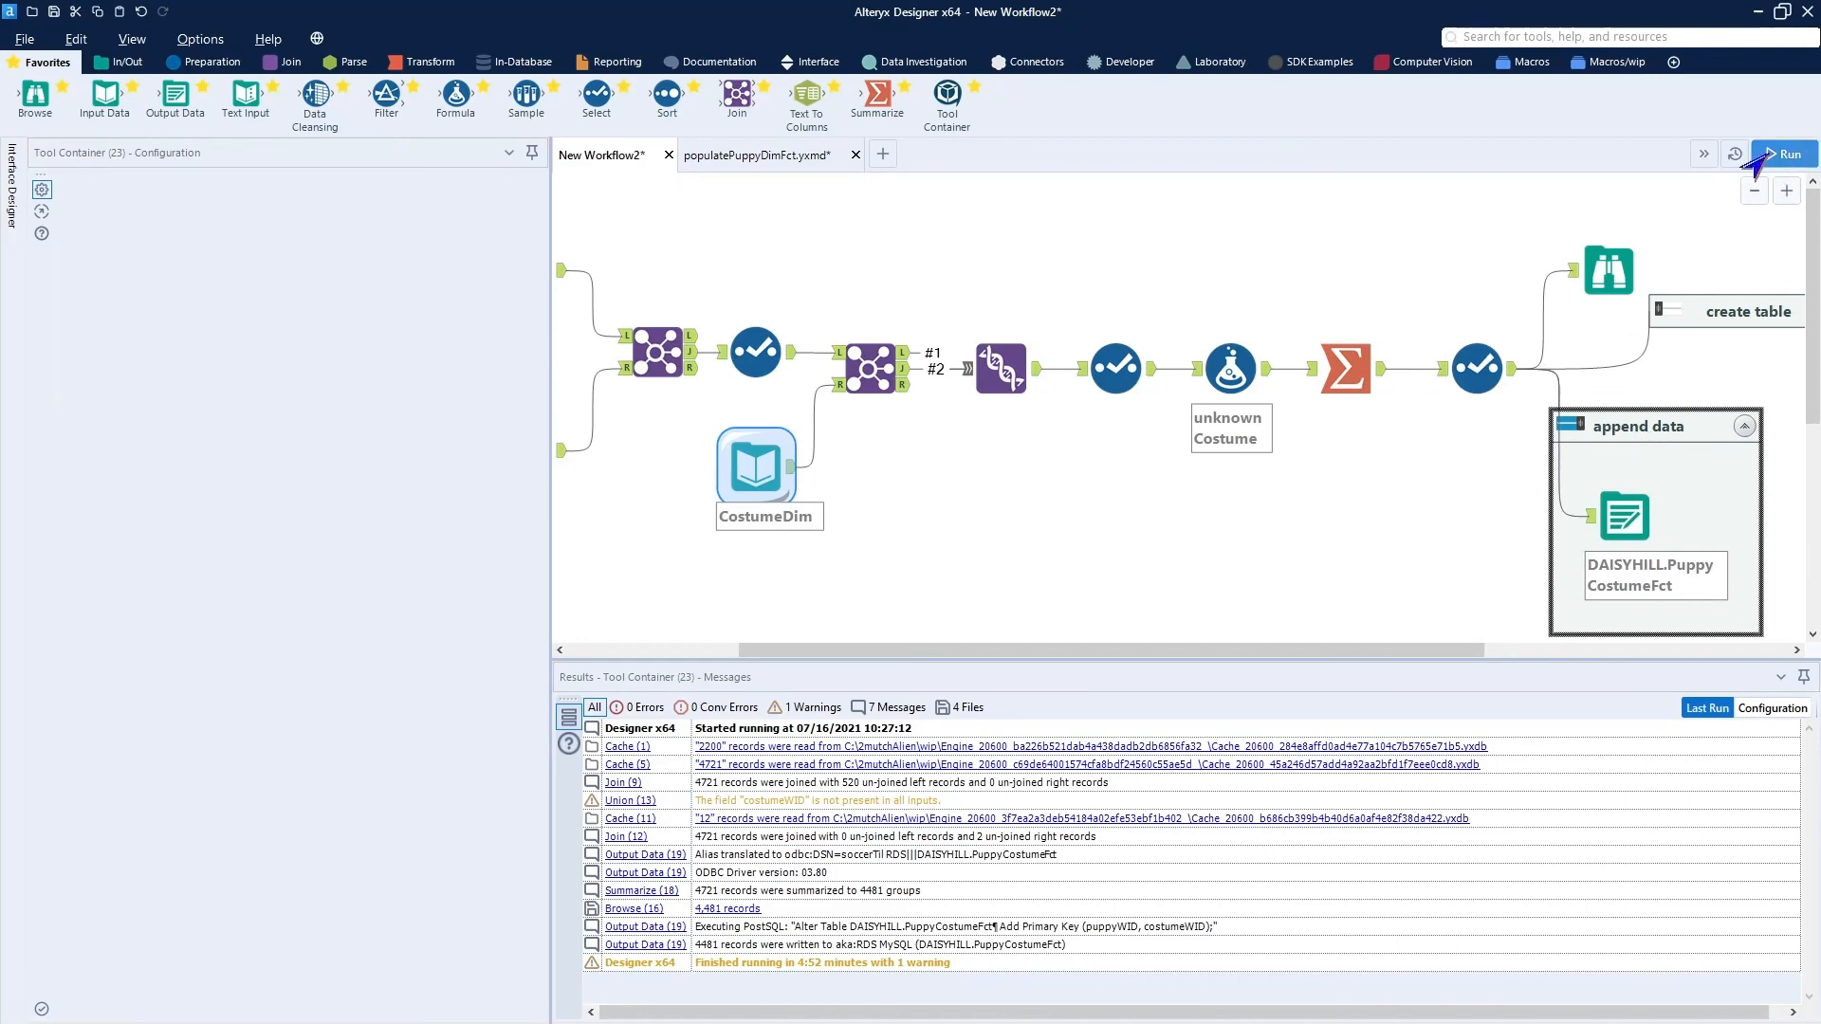